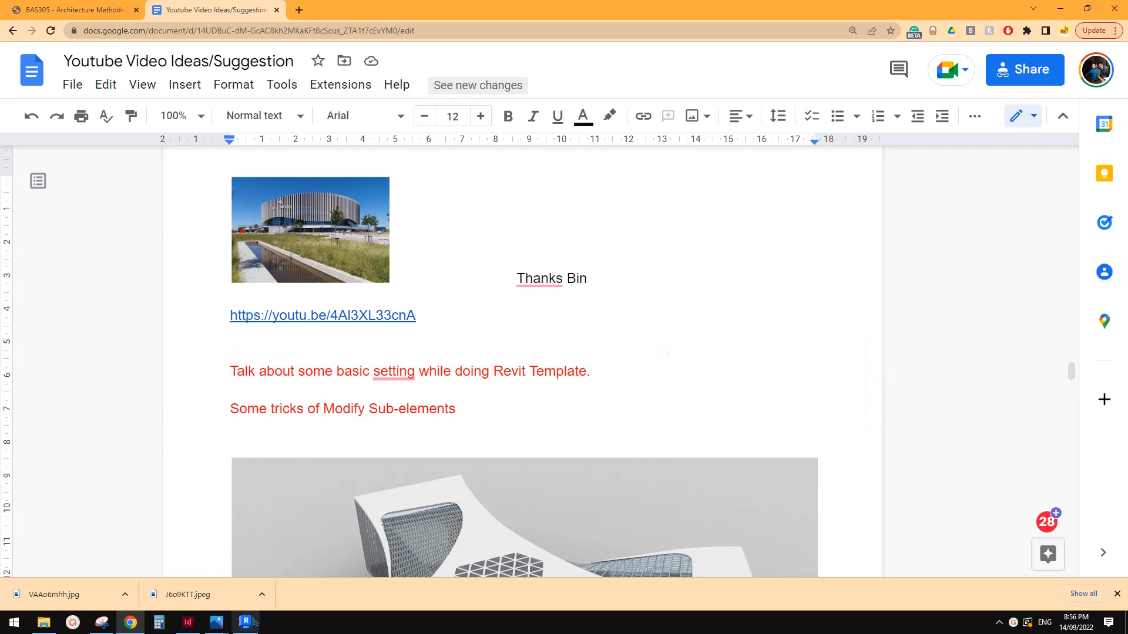
Switch to Revit, start a new project model and review the list of available template files.
{"action": "left_click", "coordinate": [245, 622]}
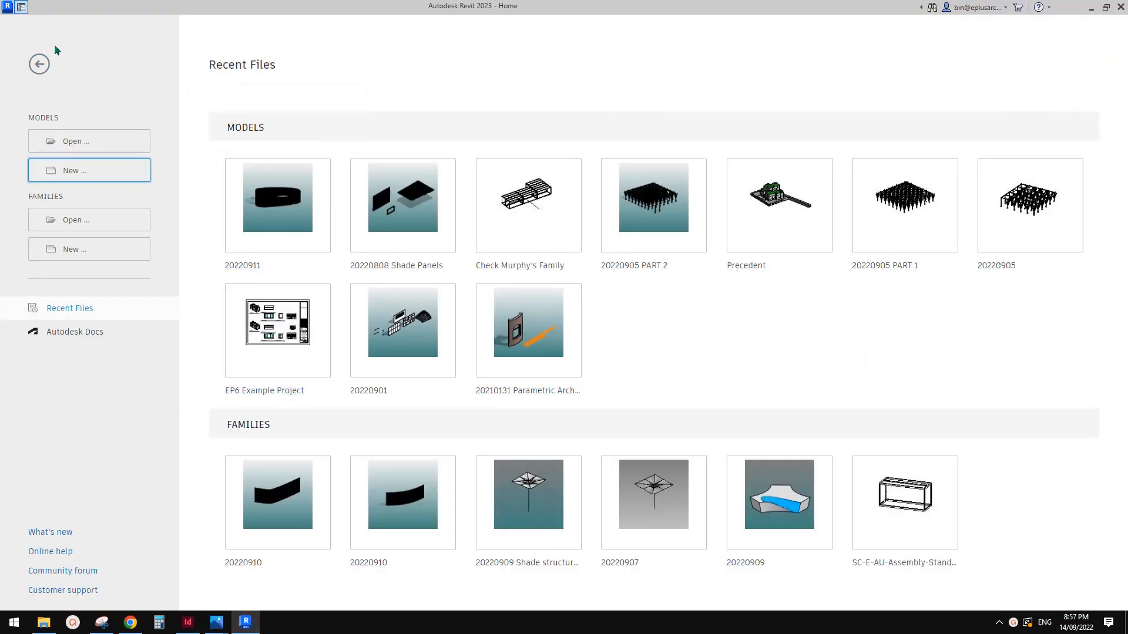
{"action": "left_click", "coordinate": [83, 170]}
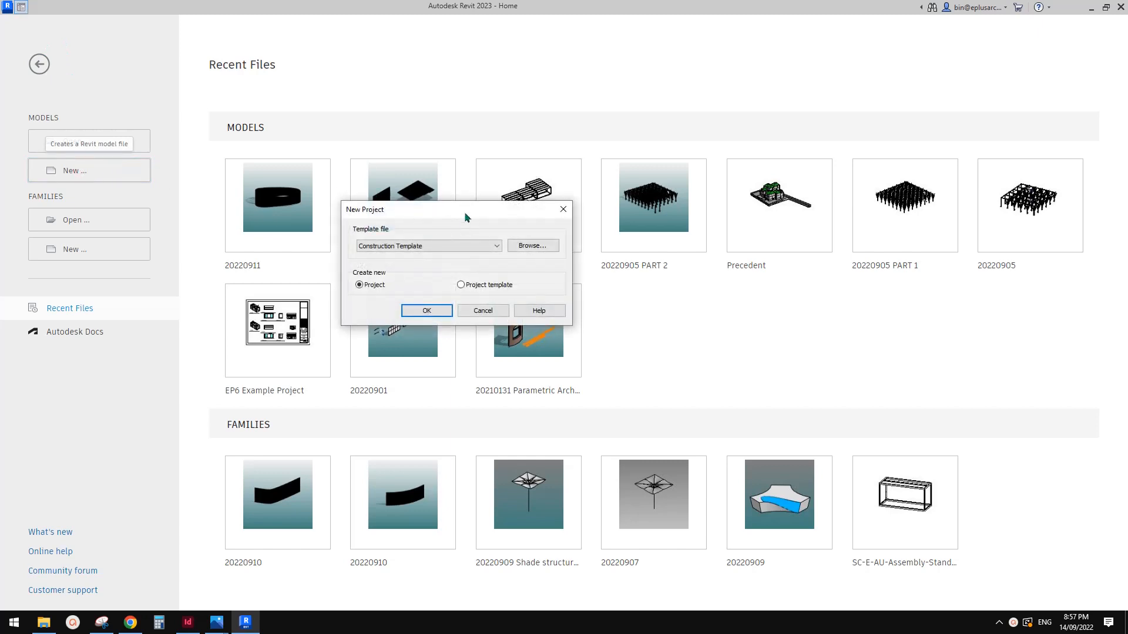
{"action": "left_click_drag", "start_coordinate": [465, 217], "coordinate": [520, 230]}
{"action": "left_click", "coordinate": [526, 261]}
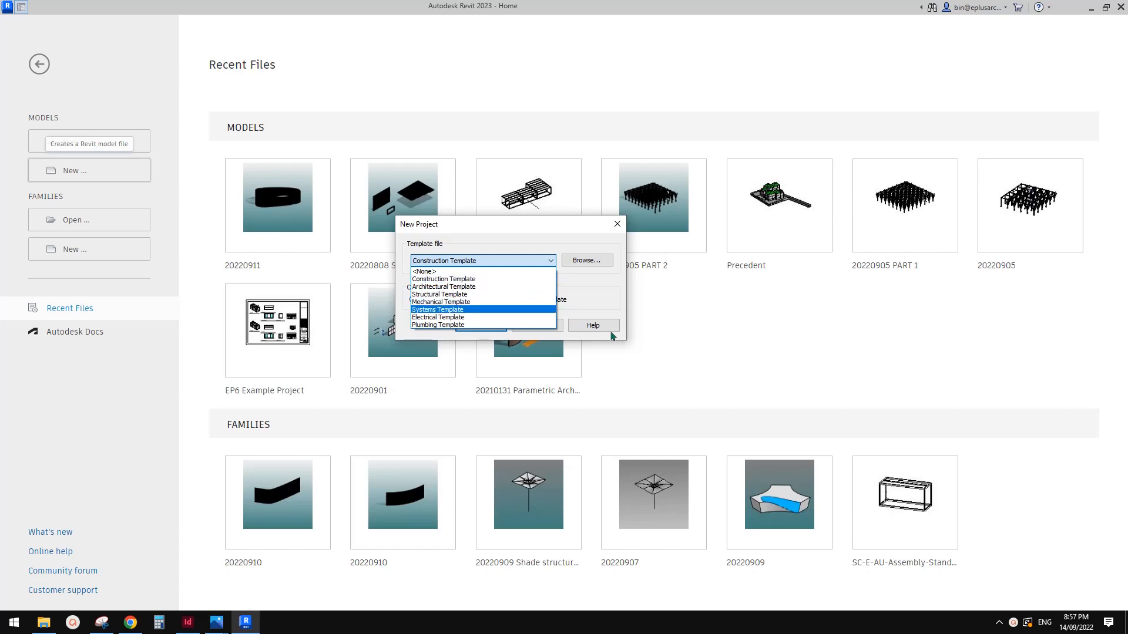
{"action": "key", "text": "Escape"}
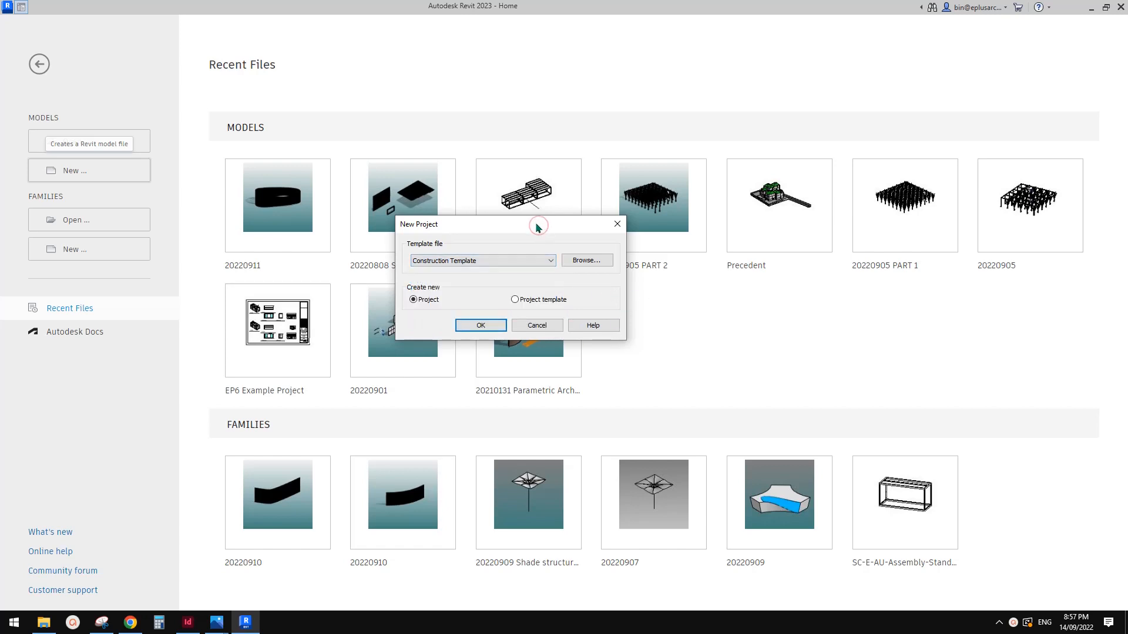
{"action": "key", "text": "Escape"}
{"action": "left_click", "coordinate": [73, 170]}
{"action": "left_click_drag", "start_coordinate": [499, 221], "coordinate": [514, 235]}
{"action": "key", "text": "Escape"}
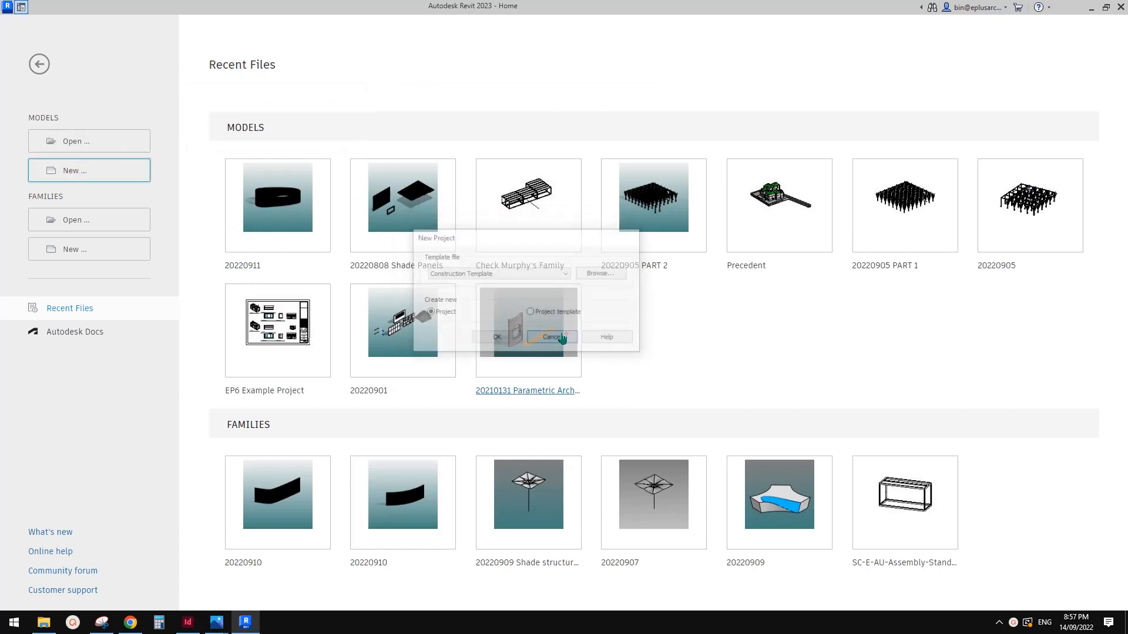
Create a new project template with the template file set to <None> and the Metric system of measurement.
{"action": "left_click", "coordinate": [71, 172]}
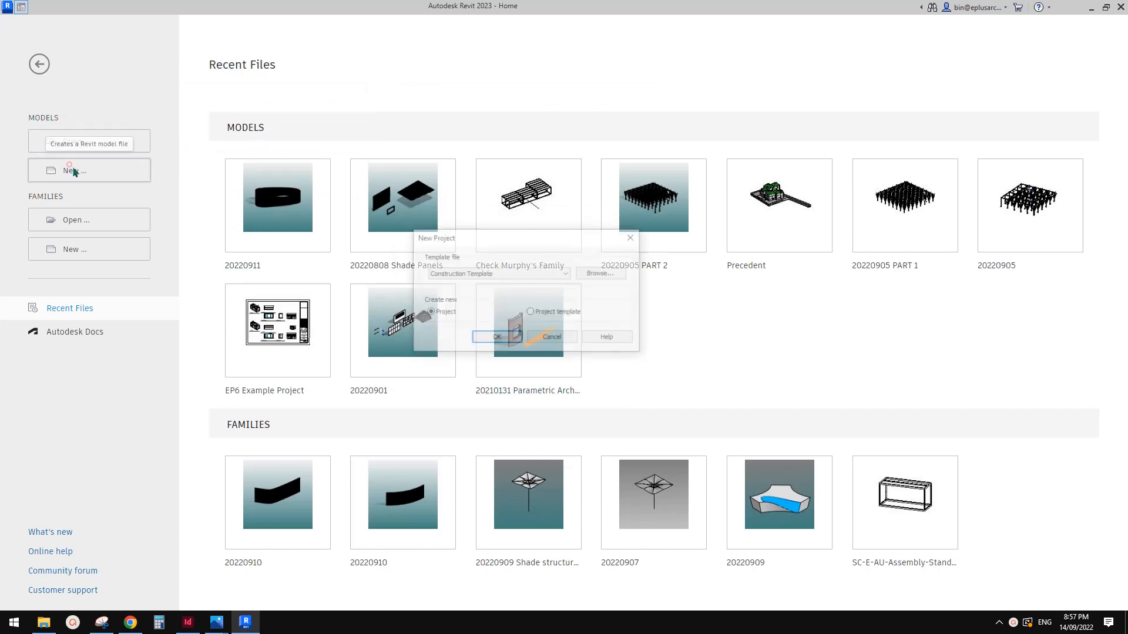
{"action": "left_click", "coordinate": [464, 279]}
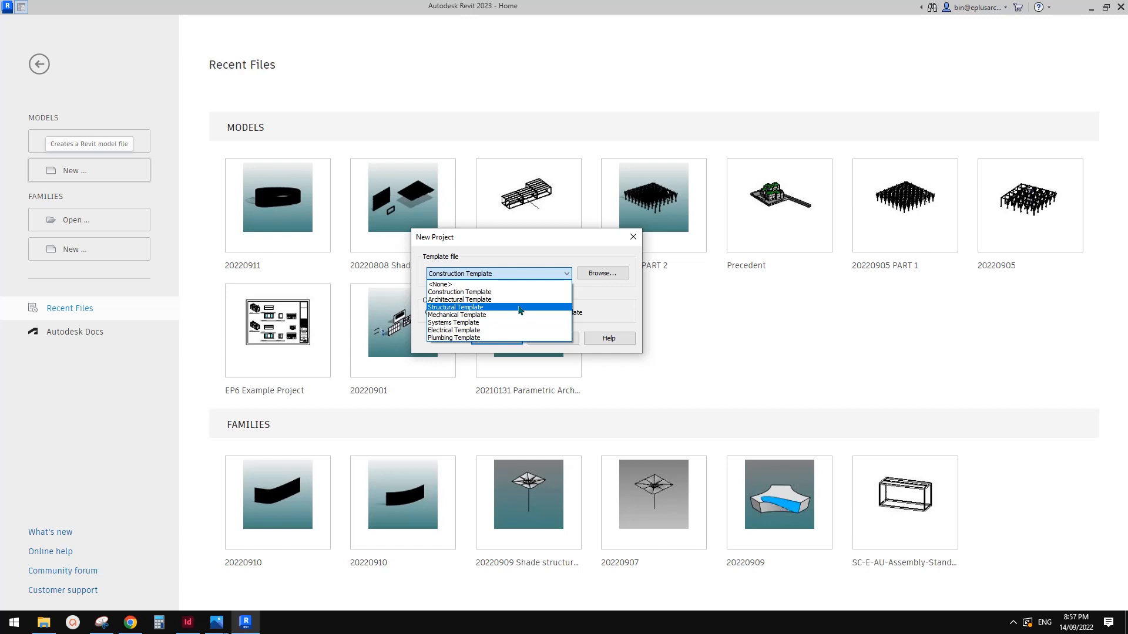
{"action": "left_click", "coordinate": [513, 236]}
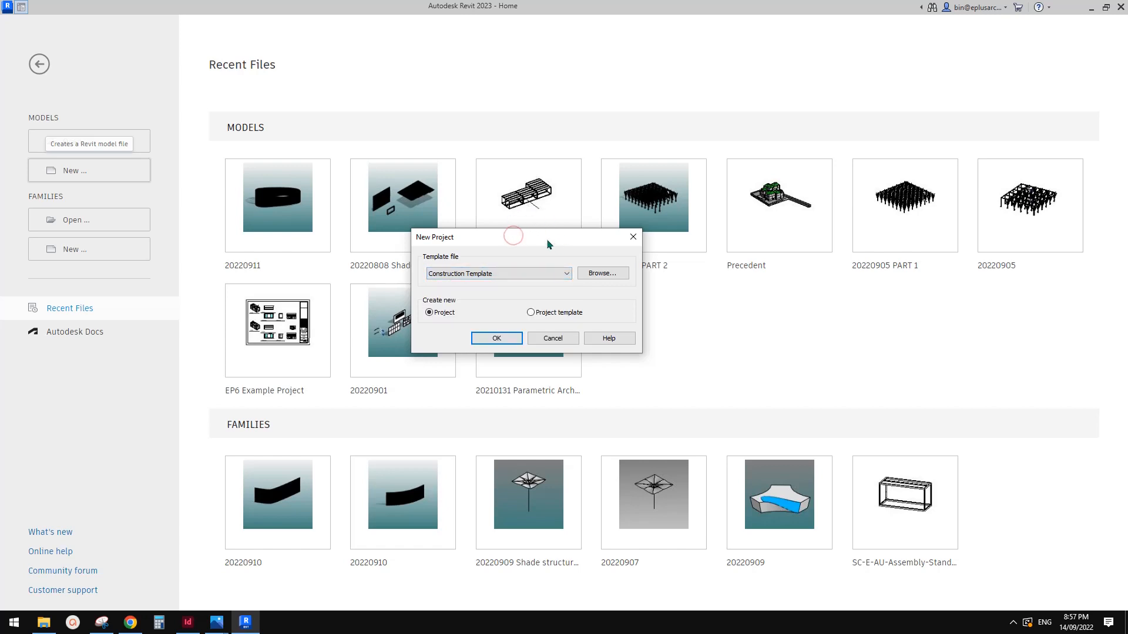
{"action": "left_click_drag", "start_coordinate": [546, 244], "coordinate": [580, 238]}
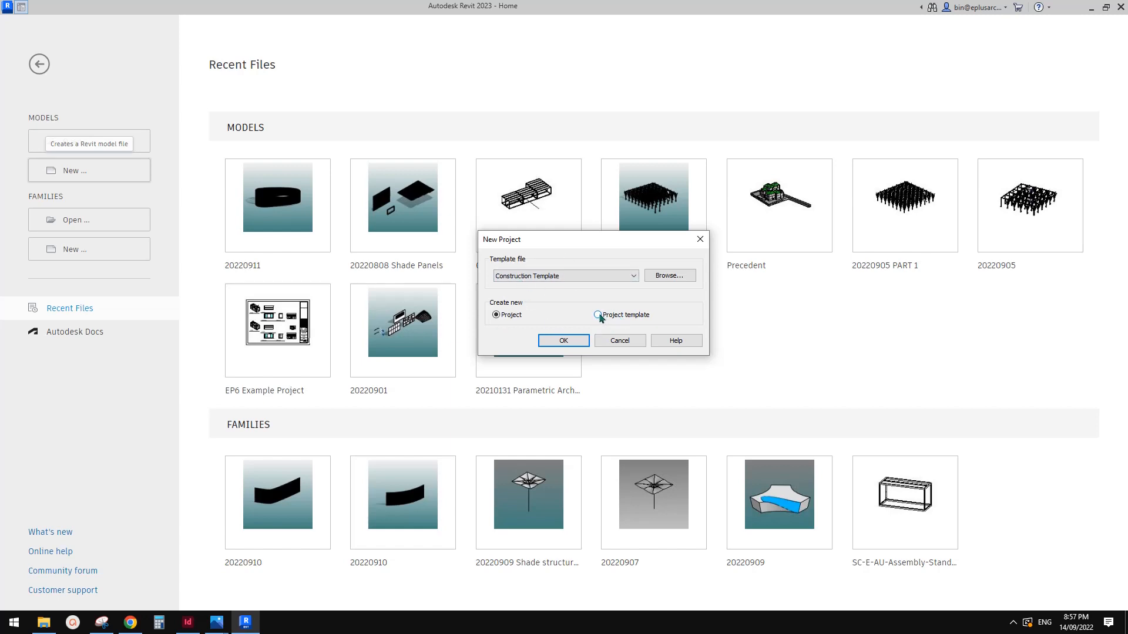
{"action": "left_click", "coordinate": [598, 315]}
{"action": "left_click", "coordinate": [582, 276]}
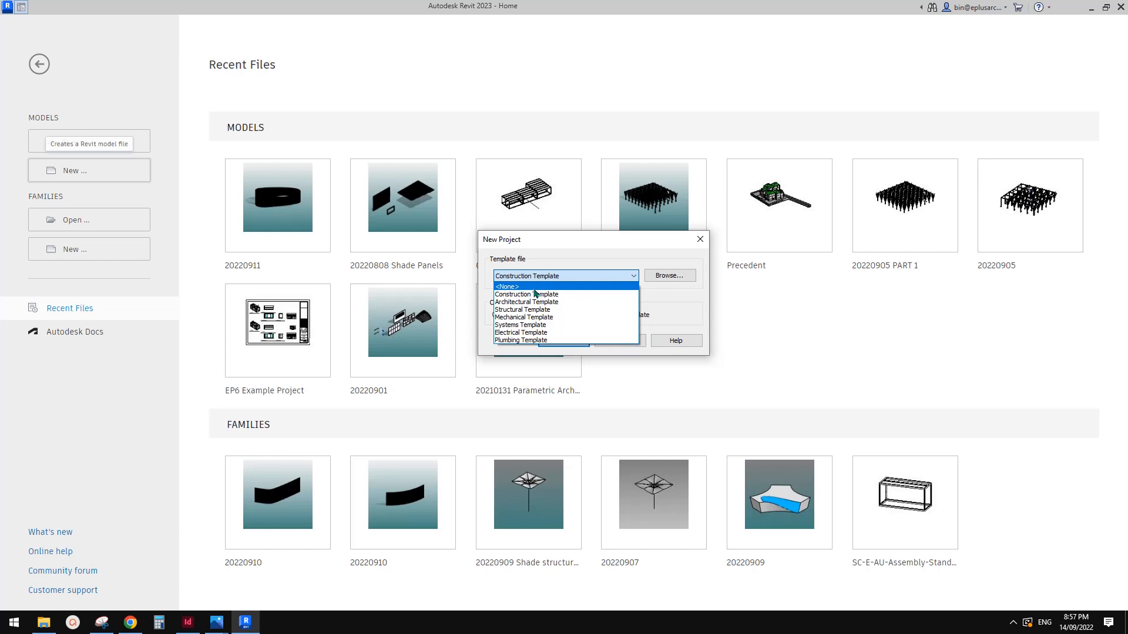
{"action": "left_click", "coordinate": [646, 247]}
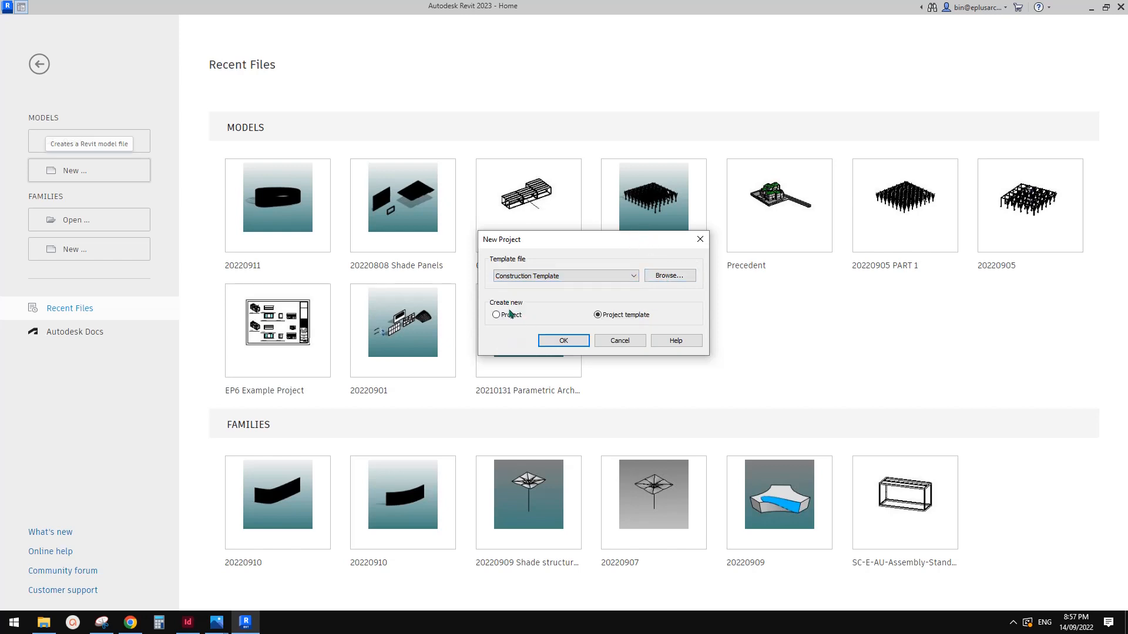
{"action": "left_click", "coordinate": [579, 276]}
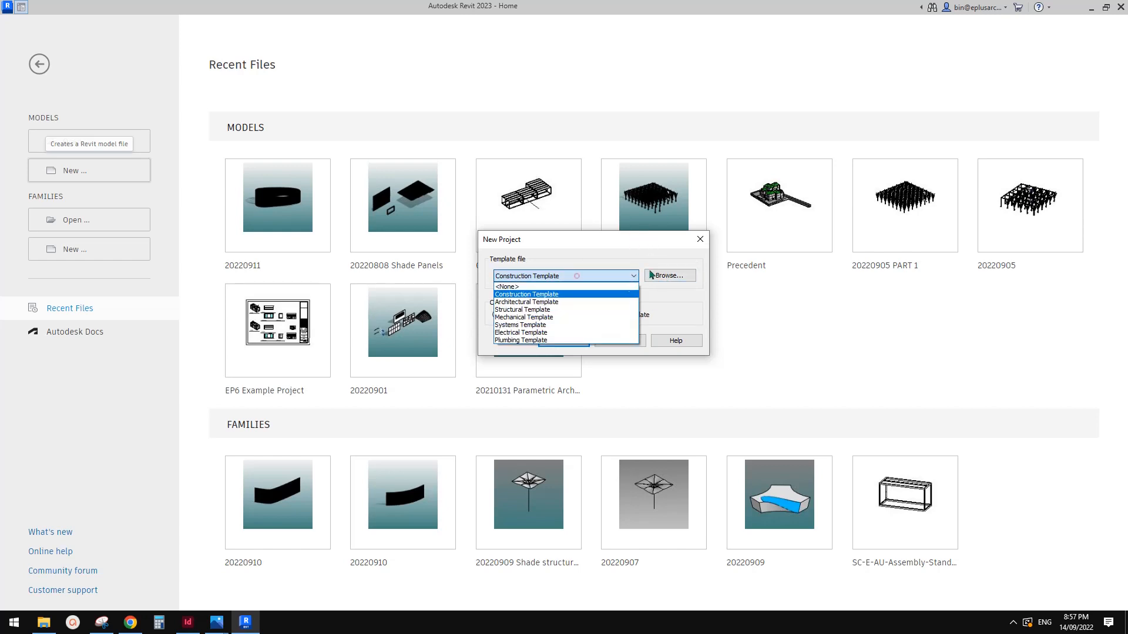
{"action": "left_click", "coordinate": [513, 284]}
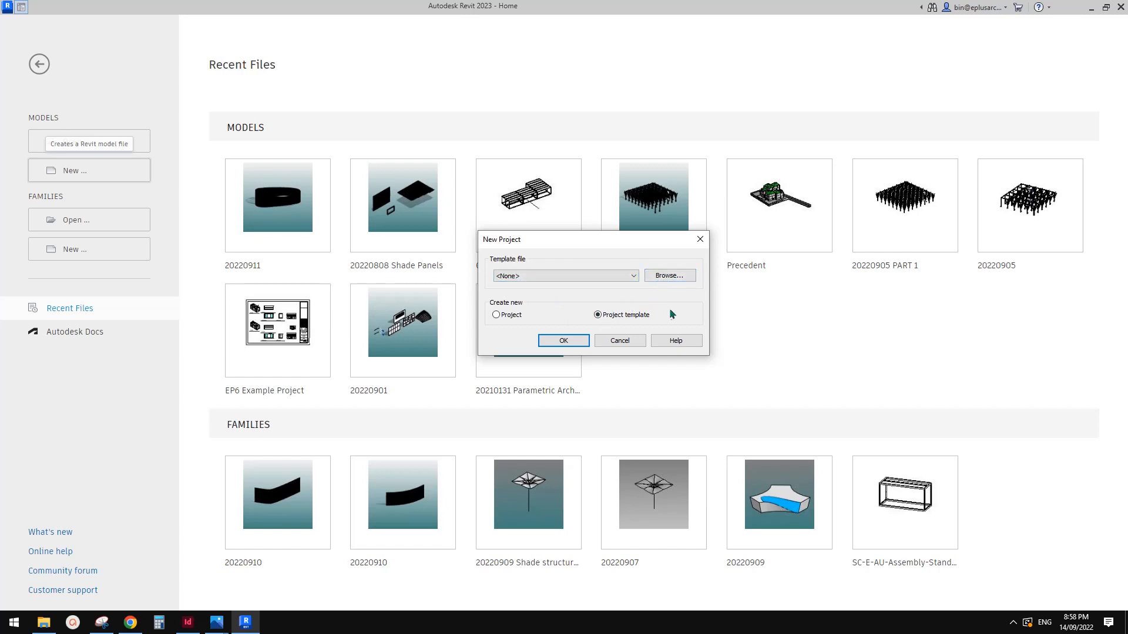
{"action": "left_click", "coordinate": [563, 341]}
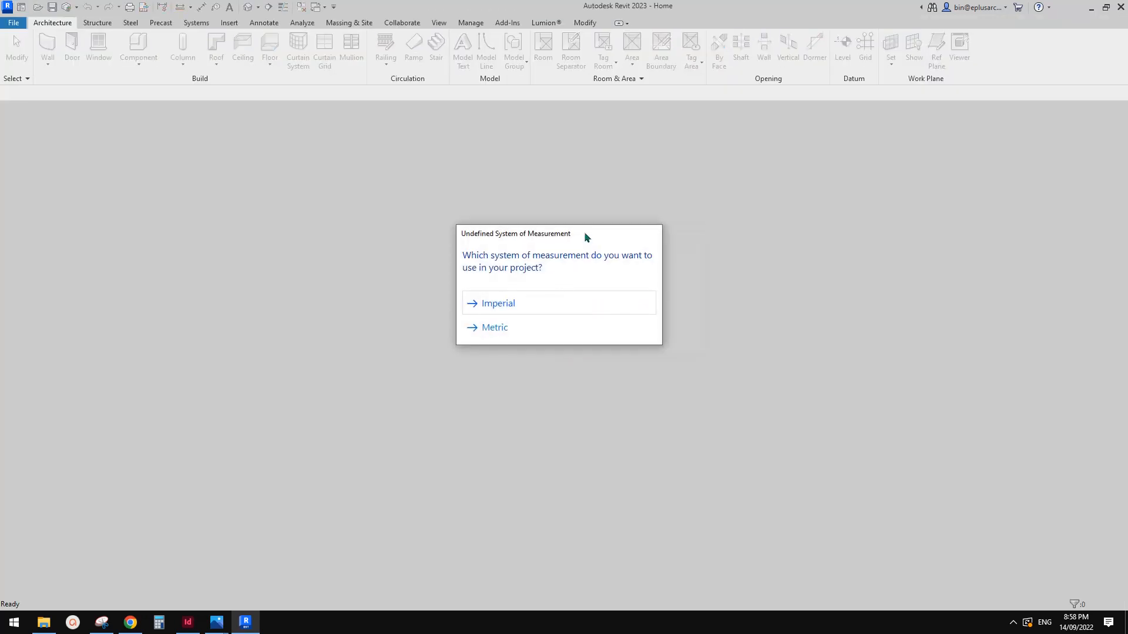
{"action": "left_click_drag", "start_coordinate": [566, 231], "coordinate": [533, 206]}
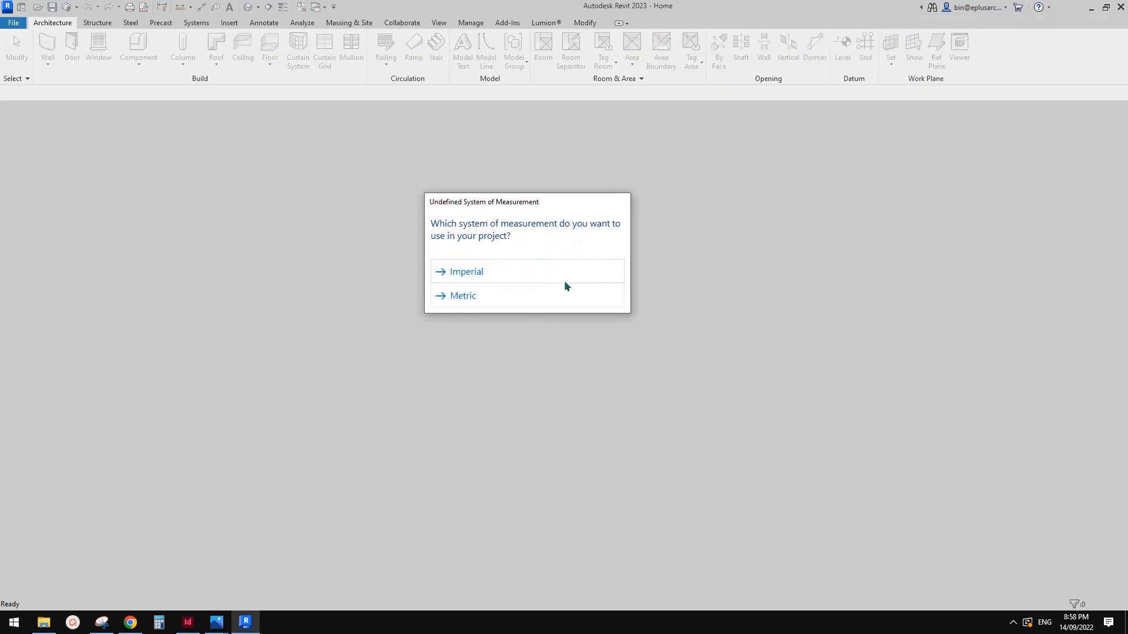
{"action": "left_click", "coordinate": [468, 298]}
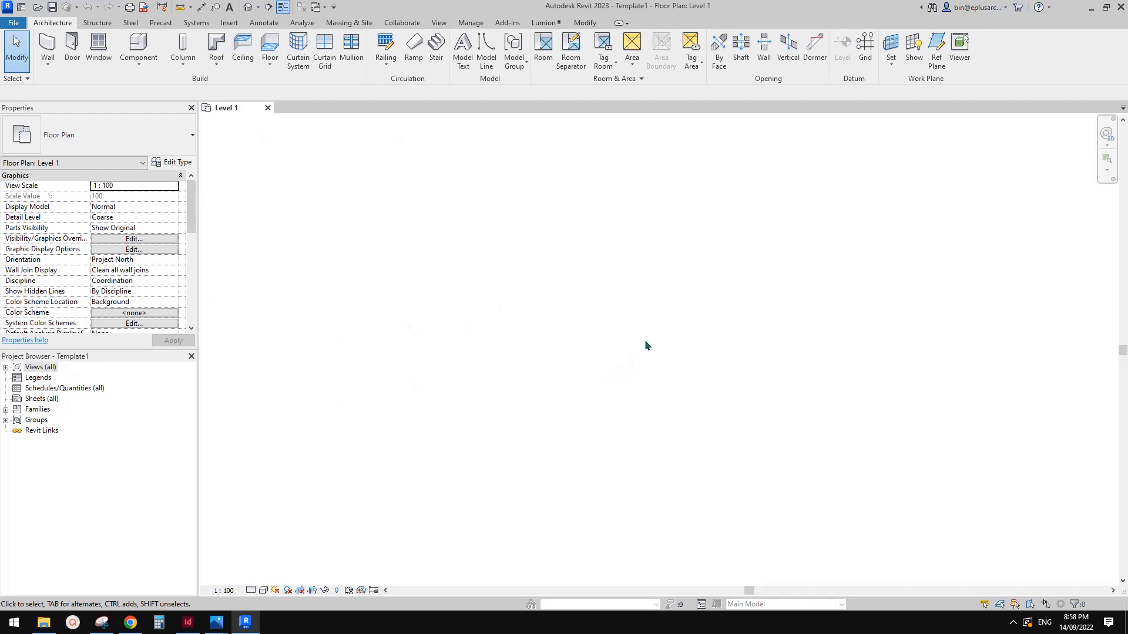
Examine which plan views and families the blank template contains in the project browser.
{"action": "left_click", "coordinate": [5, 367]}
{"action": "left_click", "coordinate": [17, 377]}
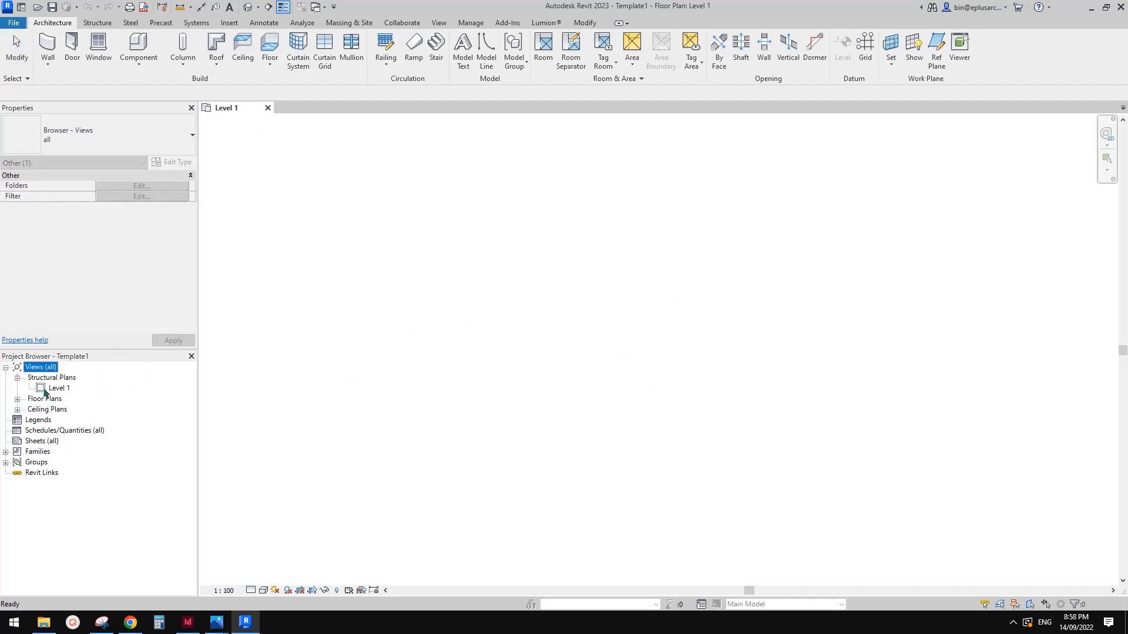
{"action": "left_click", "coordinate": [17, 399]}
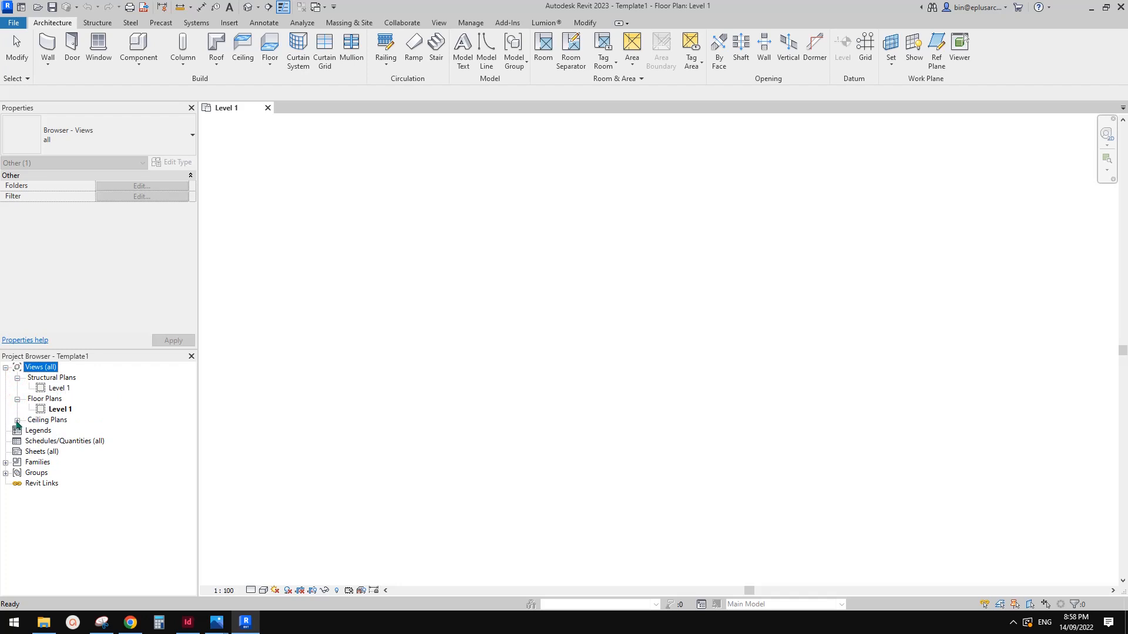
{"action": "left_click", "coordinate": [17, 420]}
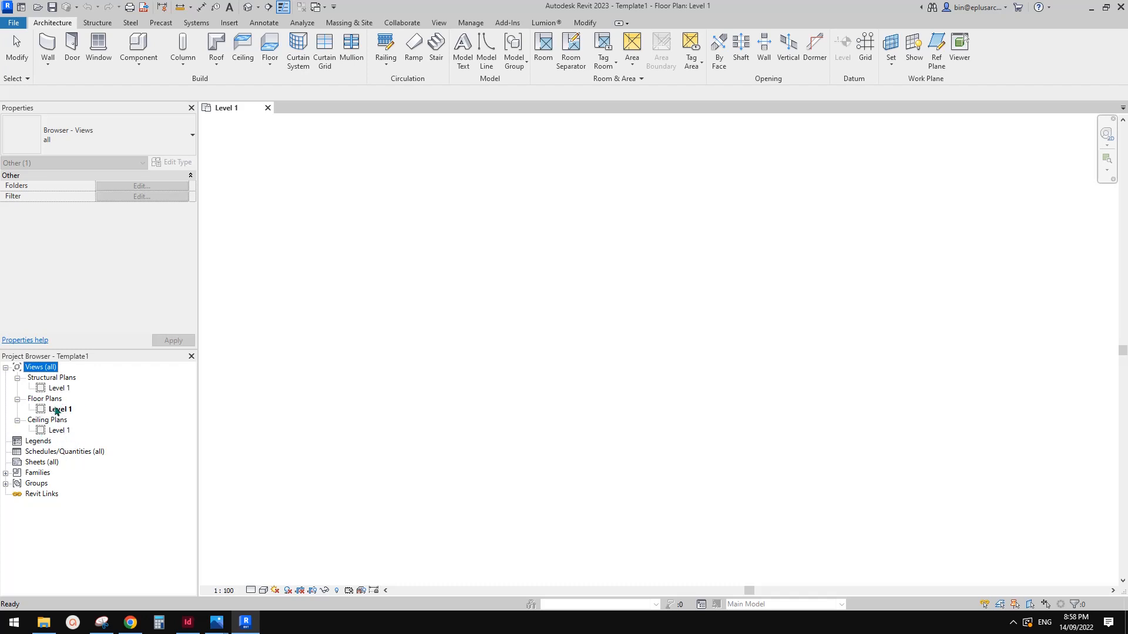
{"action": "left_click", "coordinate": [5, 473]}
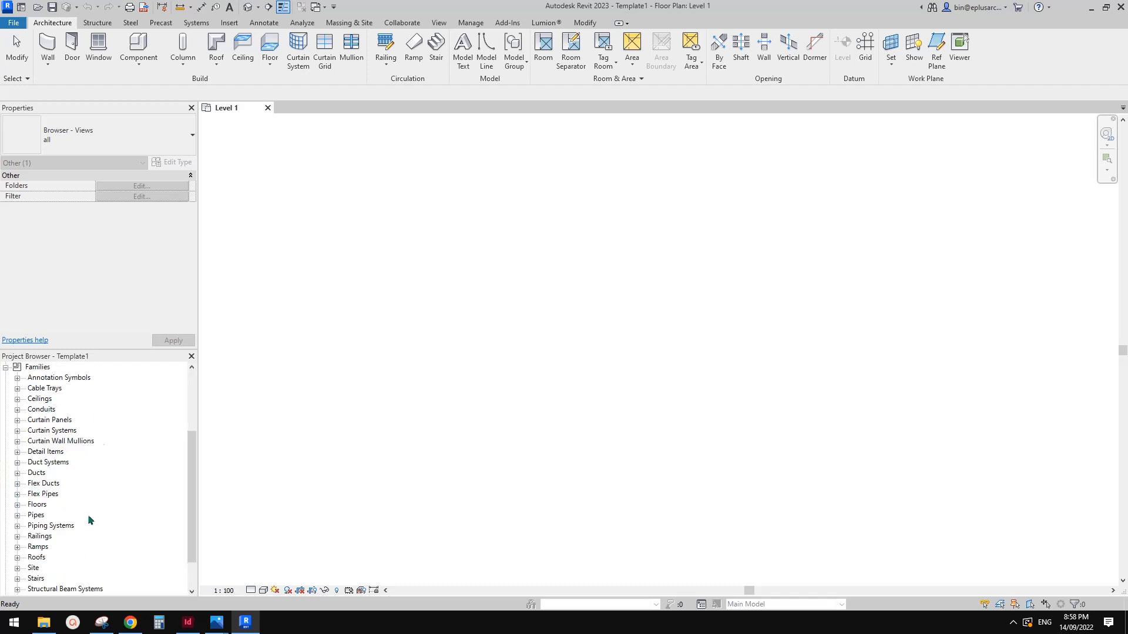
{"action": "left_click", "coordinate": [5, 368]}
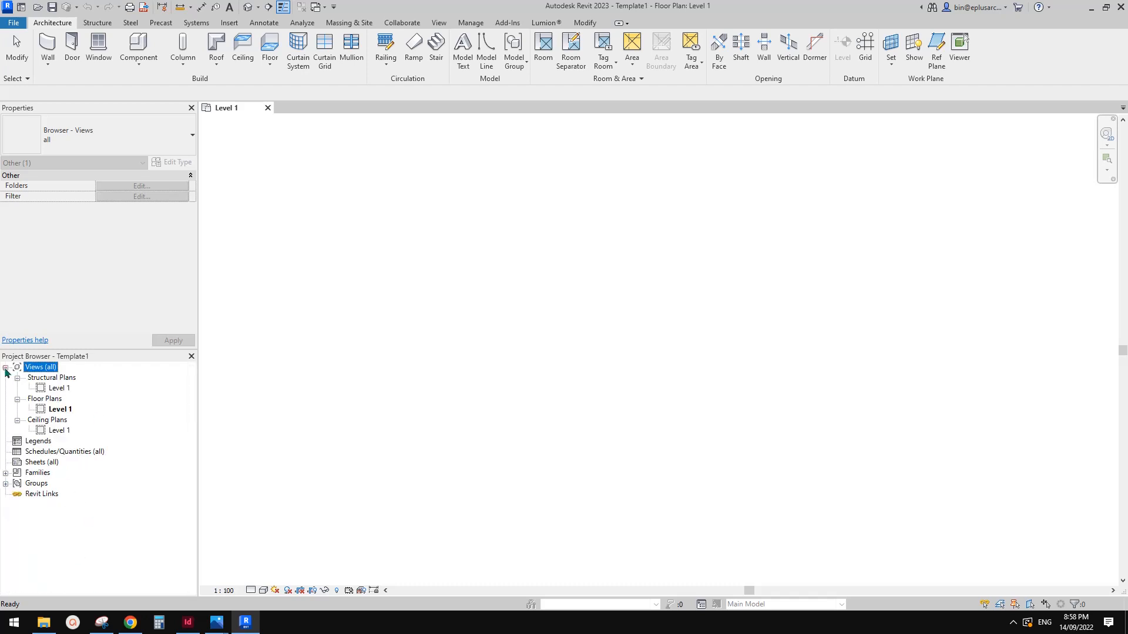
{"action": "left_click", "coordinate": [6, 367]}
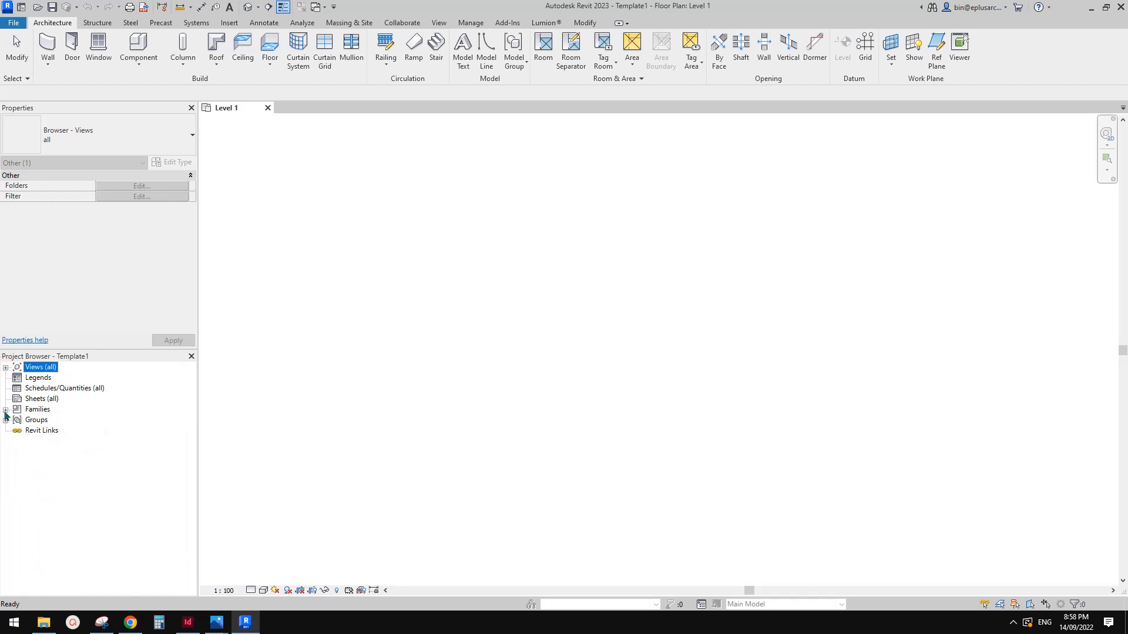
{"action": "left_click", "coordinate": [359, 311]}
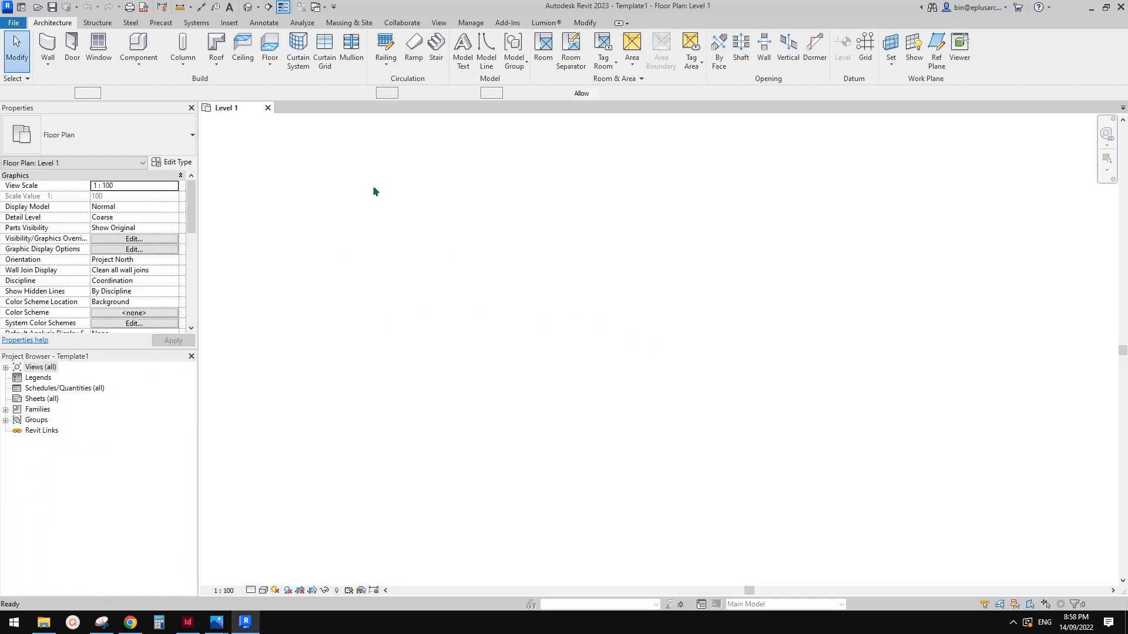
Start the Wall tool and review the wall types available in the template.
{"action": "key", "text": "w"}
{"action": "key", "text": "a"}
{"action": "left_click", "coordinate": [131, 143]}
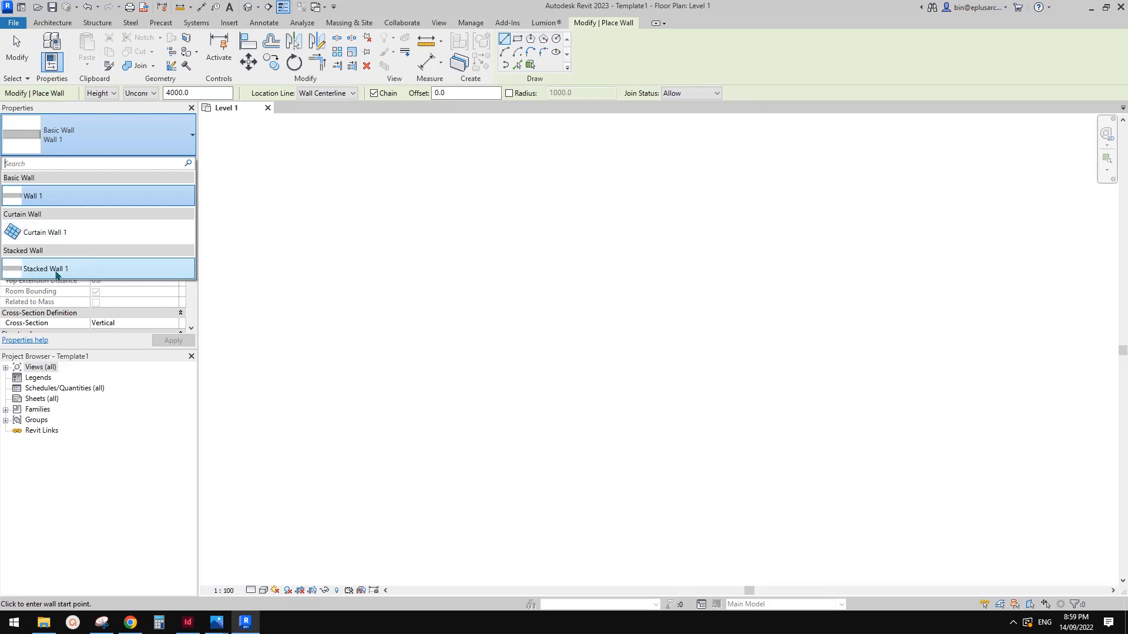
{"action": "left_click", "coordinate": [555, 257]}
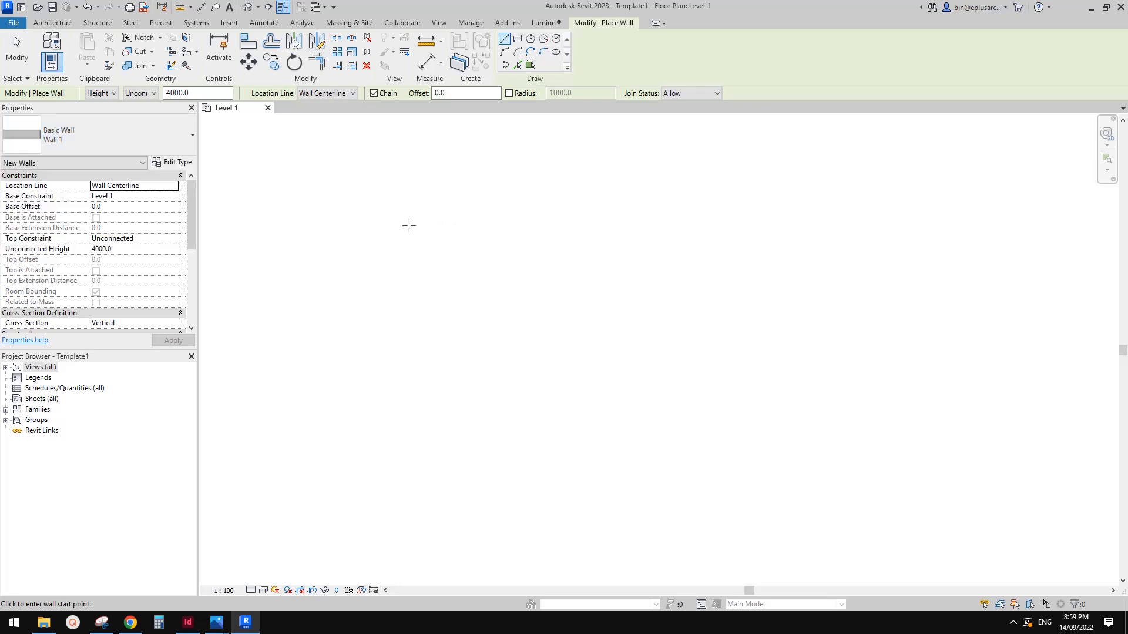
Check for door types with the Door tool, without loading a family, and leave the placement command.
{"action": "key", "text": "d"}
{"action": "key", "text": "r"}
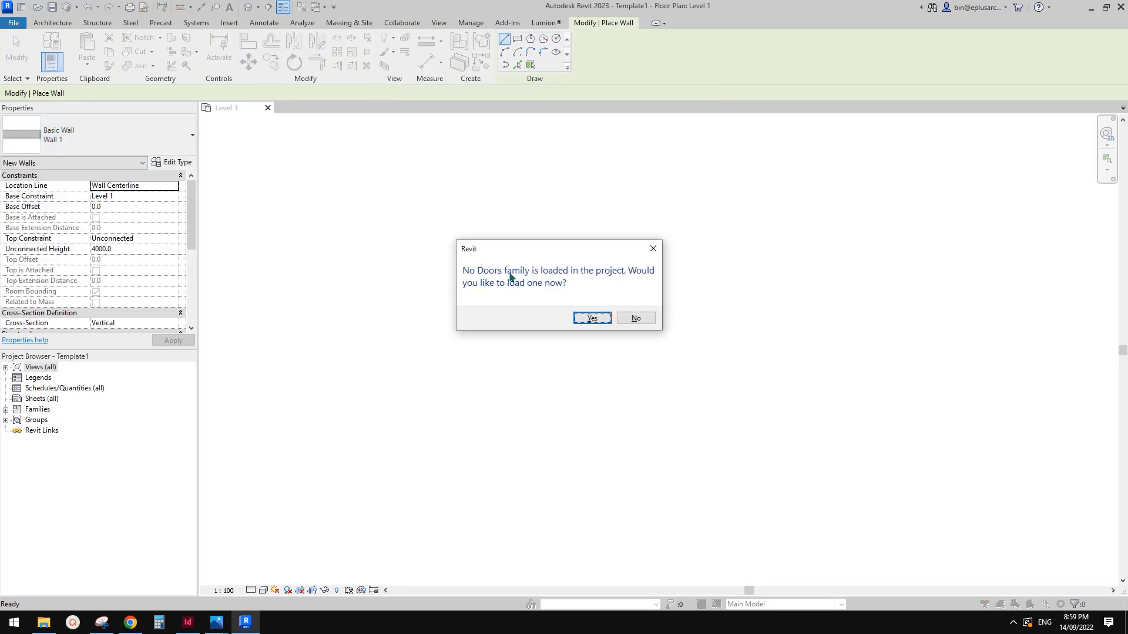
{"action": "left_click_drag", "start_coordinate": [556, 254], "coordinate": [601, 245]}
{"action": "key", "text": "Escape"}
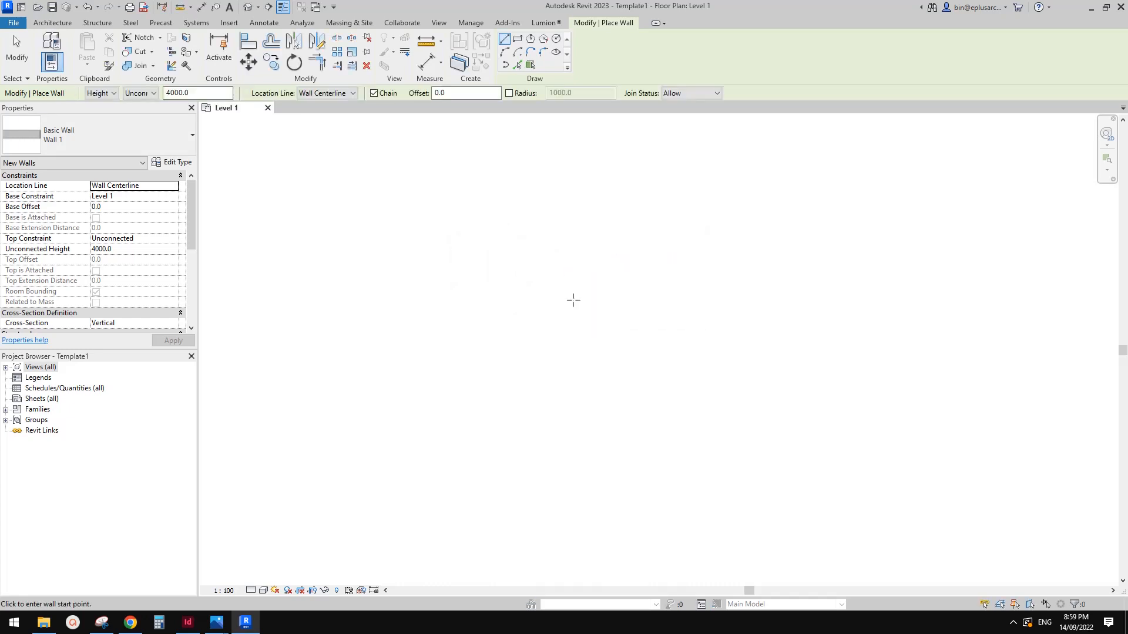
{"action": "left_click", "coordinate": [53, 22]}
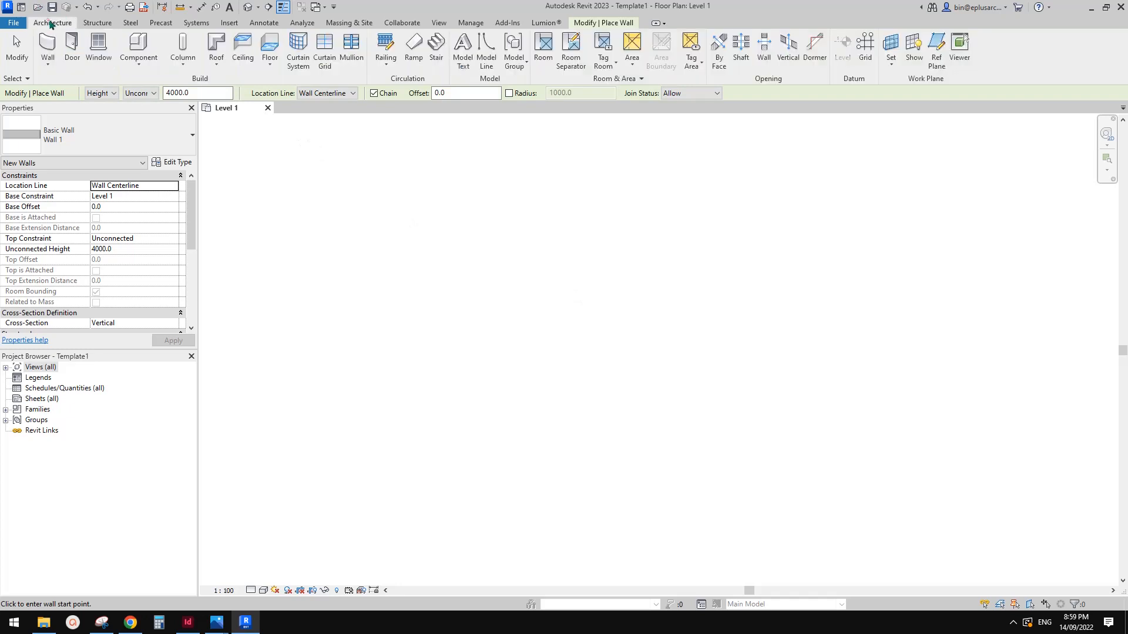
{"action": "key", "text": "Escape"}
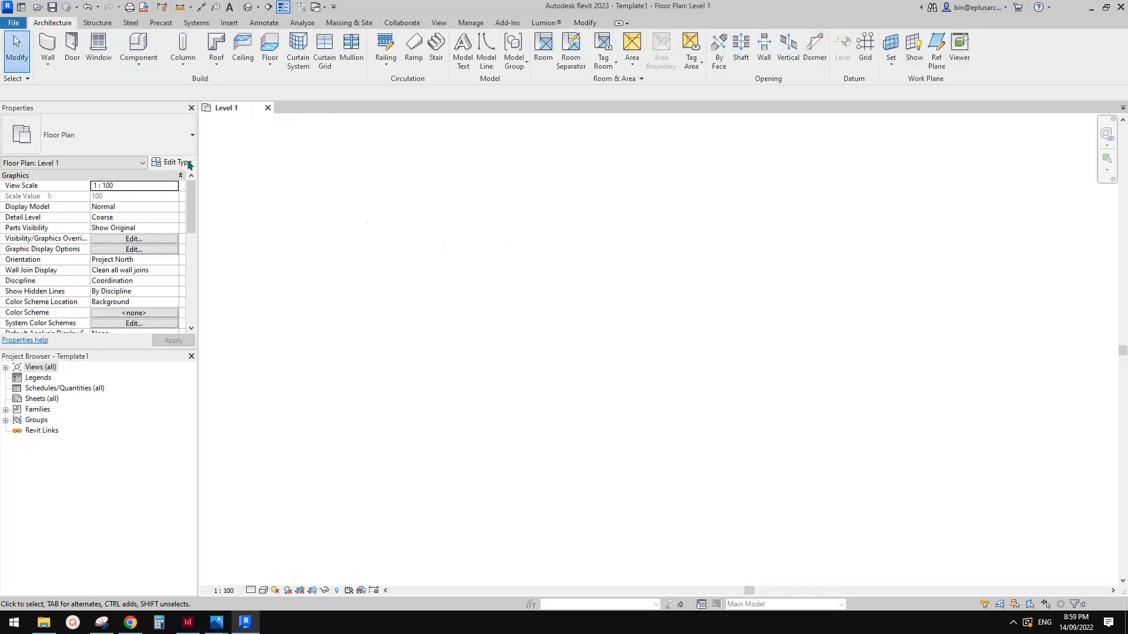
Review the Wall tool's settings and the Roof tool's available types, cancelling each command without drawing.
{"action": "left_click", "coordinate": [47, 44]}
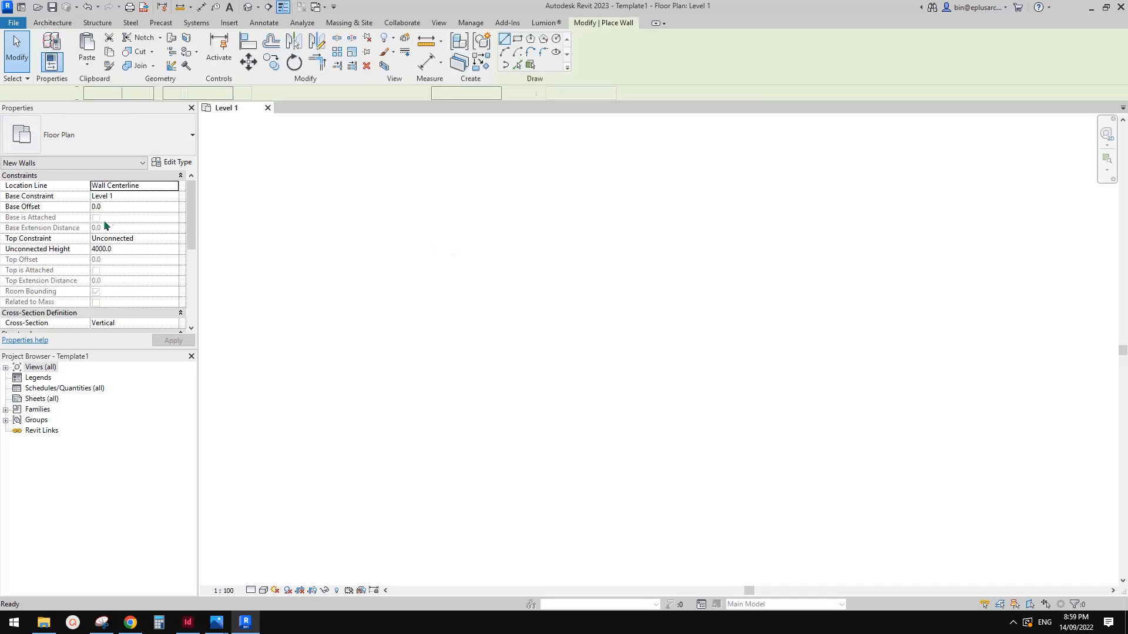
{"action": "key", "text": "Escape"}
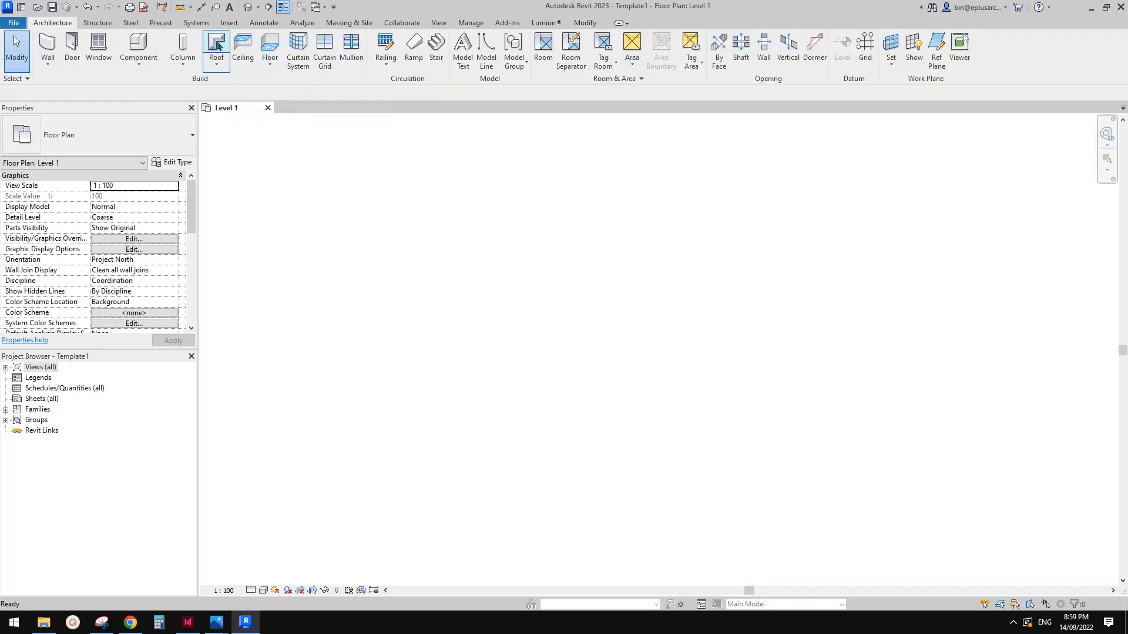
{"action": "left_click", "coordinate": [217, 46]}
{"action": "left_click", "coordinate": [97, 138]}
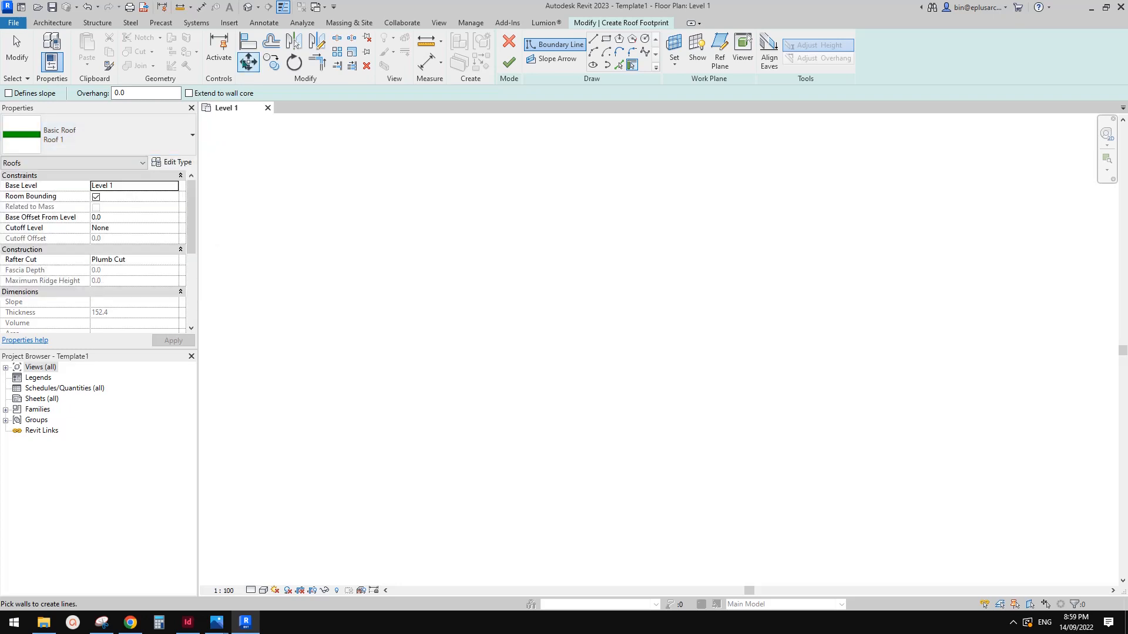
{"action": "key", "text": "Escape"}
{"action": "left_click", "coordinate": [509, 42]}
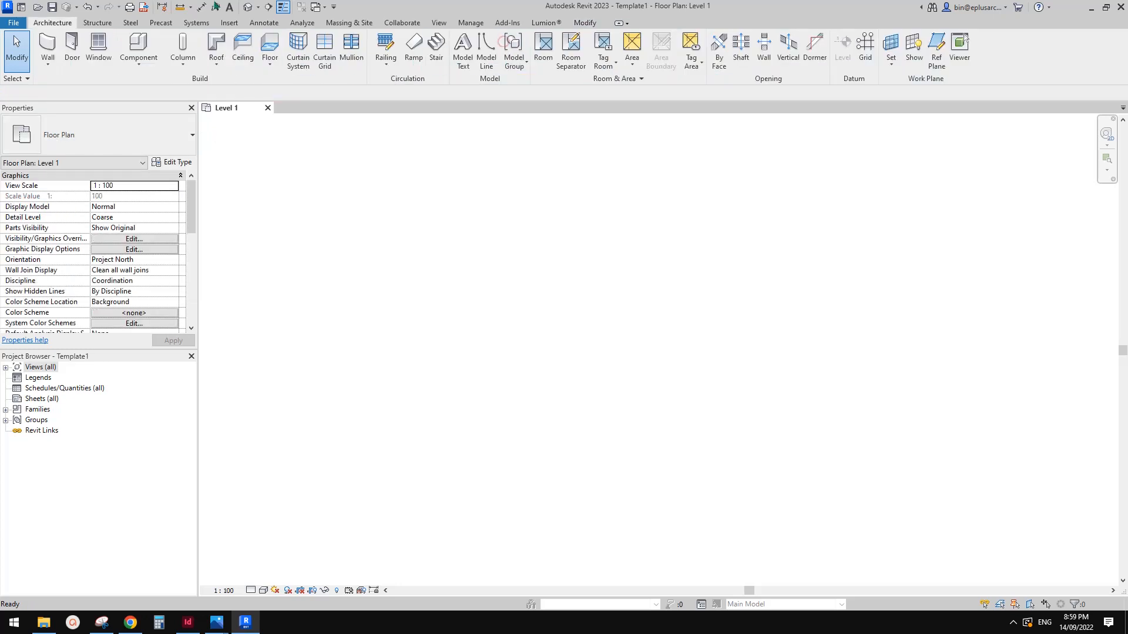
Review the available ceiling types with the Ceiling tool and cancel without placing a ceiling.
{"action": "left_click", "coordinate": [243, 46]}
{"action": "left_click", "coordinate": [119, 141]}
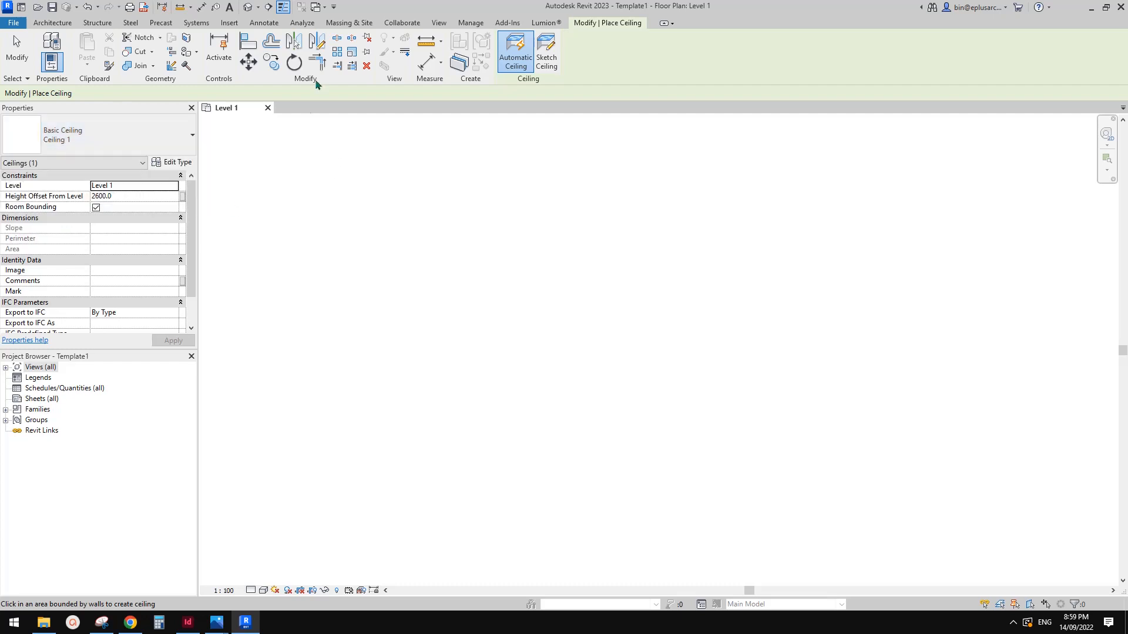
{"action": "key", "text": "Escape"}
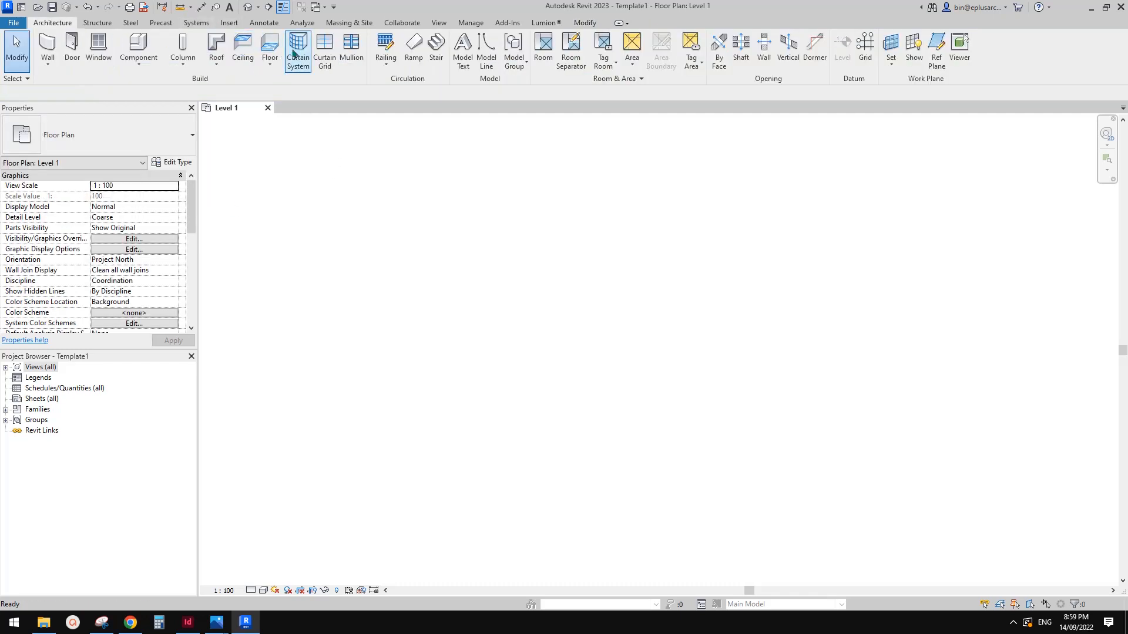
Review the available floor types with the Floor tool and cancel without sketching a floor boundary.
{"action": "left_click", "coordinate": [269, 48]}
{"action": "left_click", "coordinate": [100, 139]}
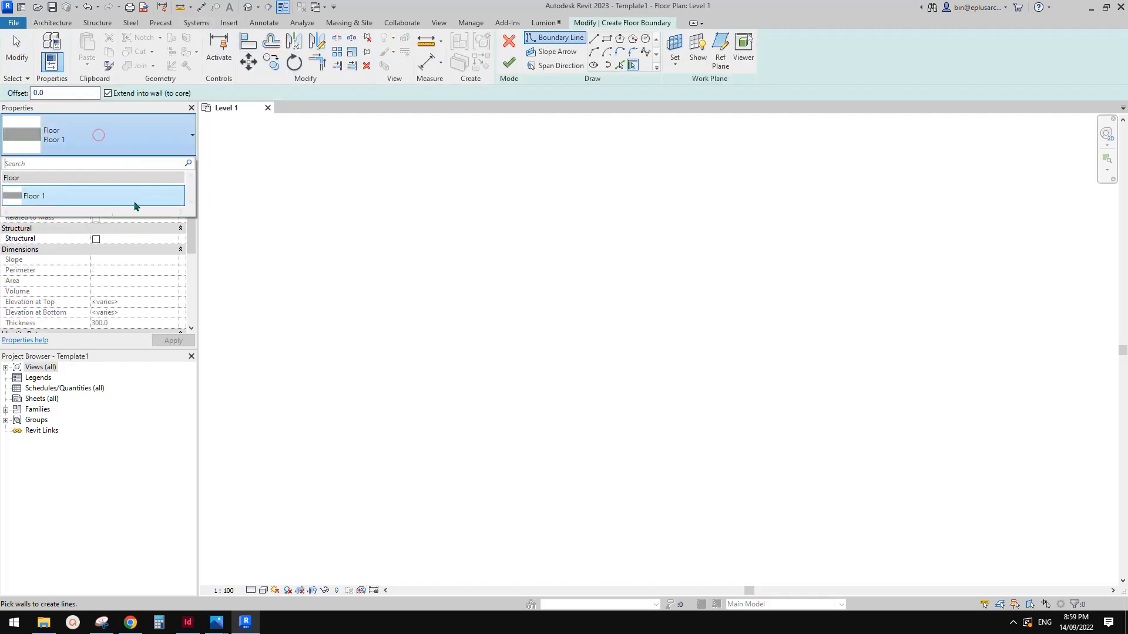
{"action": "left_click", "coordinate": [92, 195]}
{"action": "key", "text": "Escape"}
{"action": "key", "text": "Escape"}
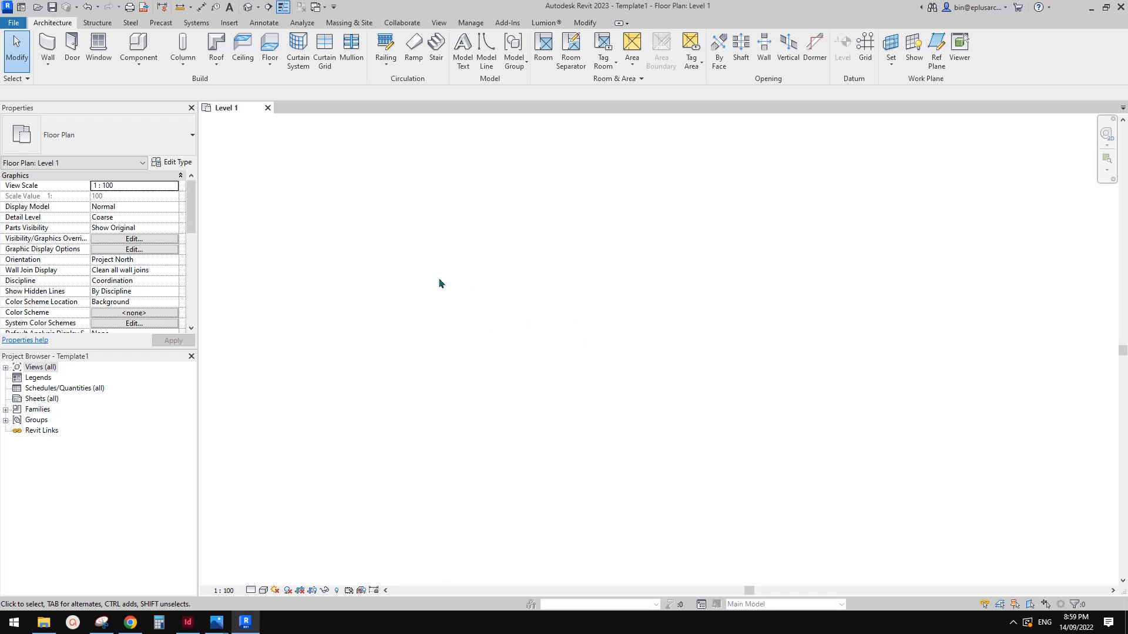
Check the template for loaded door and window families with the Door and Window tools, declining to load any.
{"action": "key", "text": "d"}
{"action": "key", "text": "r"}
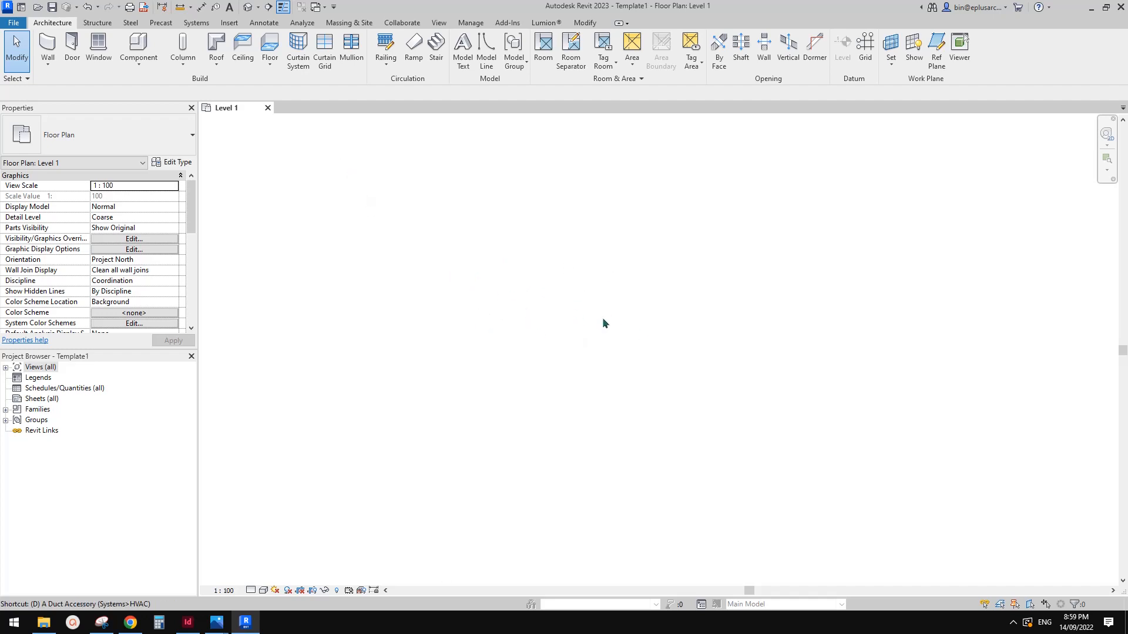
{"action": "key", "text": "Escape"}
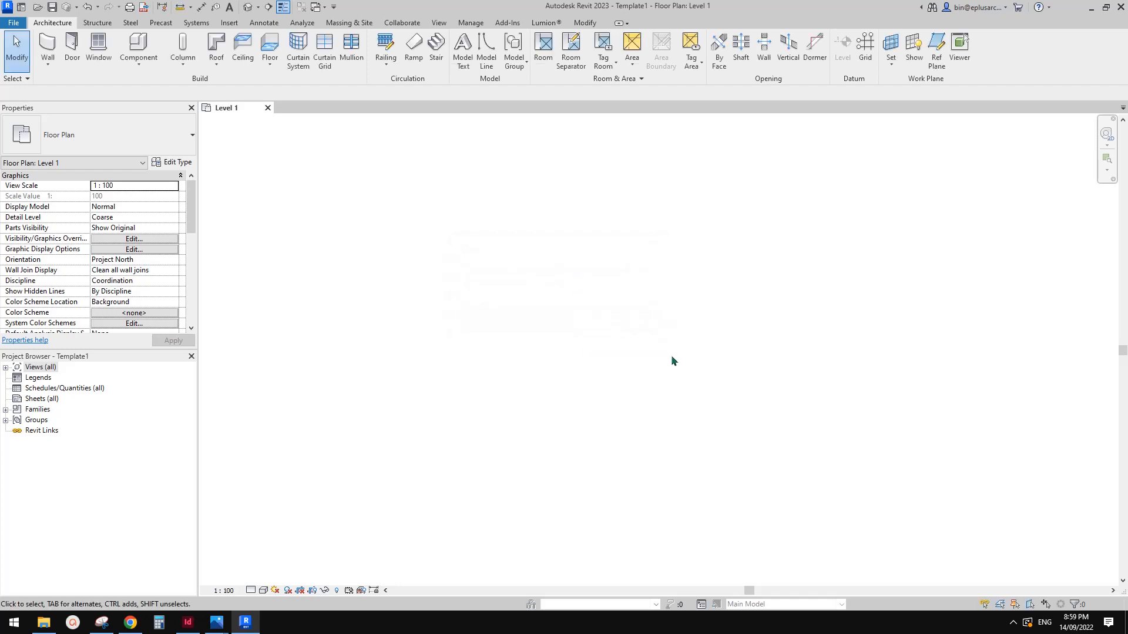
{"action": "key", "text": "w"}
{"action": "key", "text": "n"}
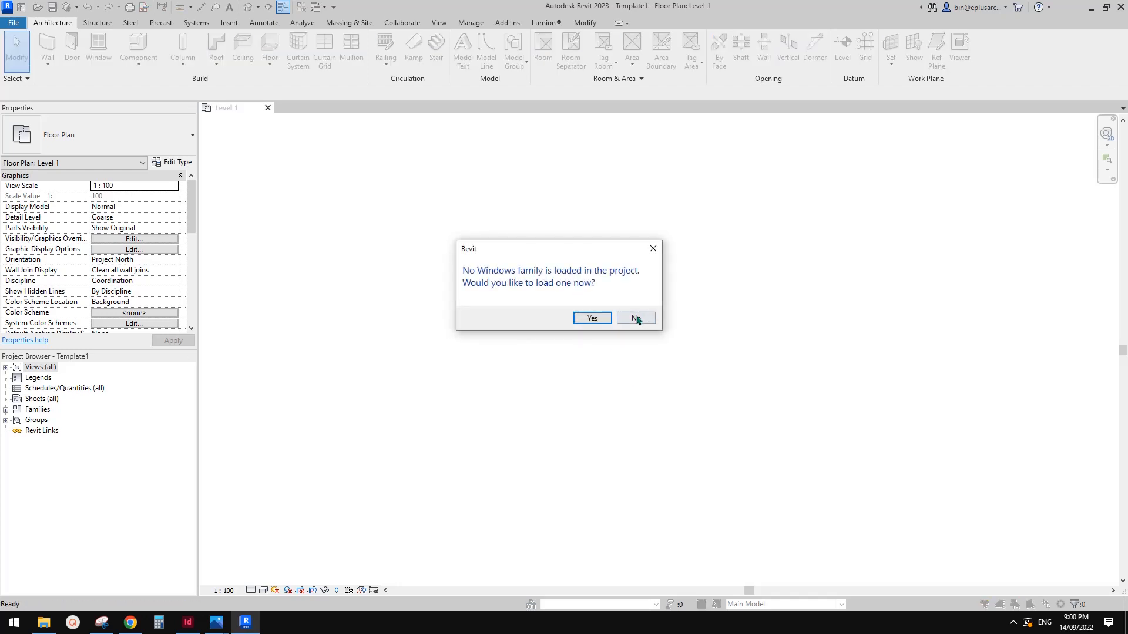
{"action": "left_click", "coordinate": [639, 319]}
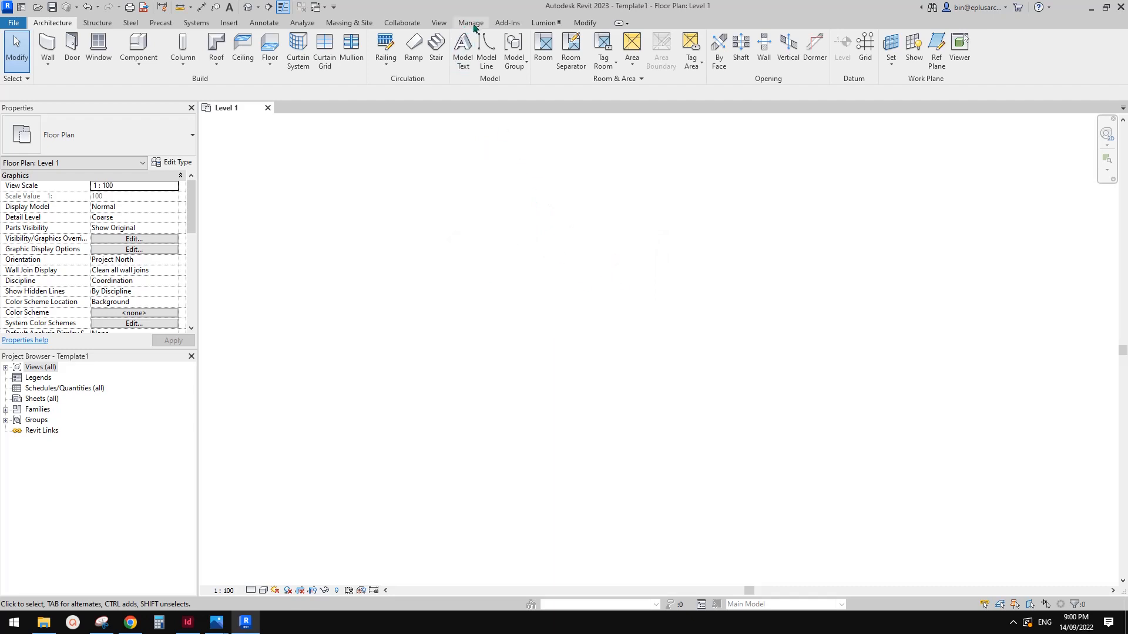
Look through the default project materials in the Material Browser and close it without changes.
{"action": "left_click", "coordinate": [472, 24]}
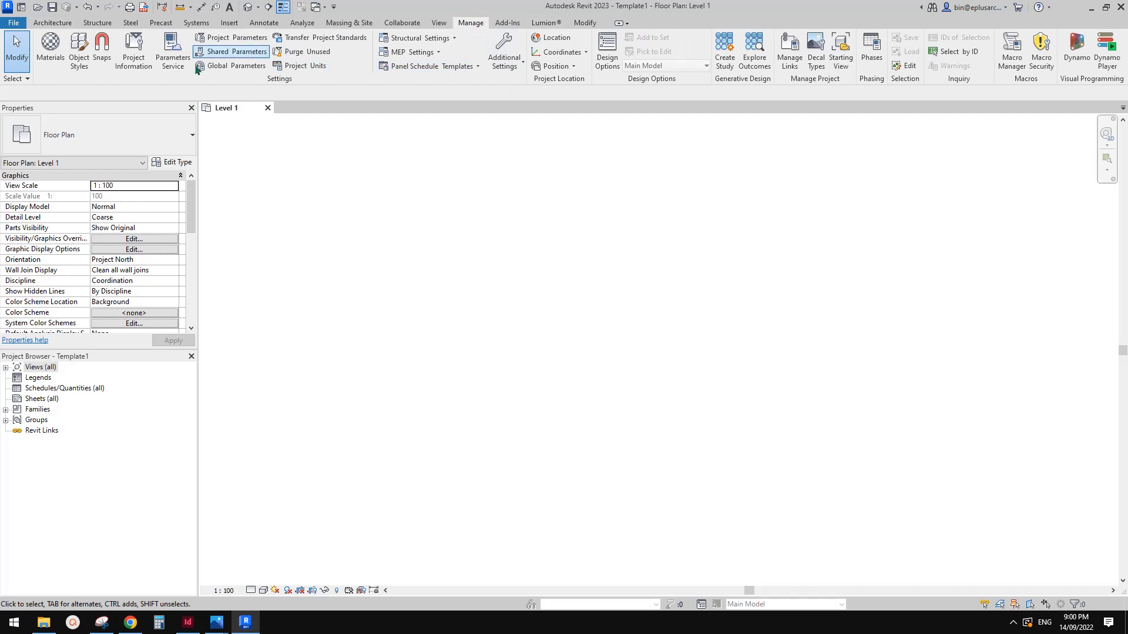
{"action": "left_click", "coordinate": [50, 51]}
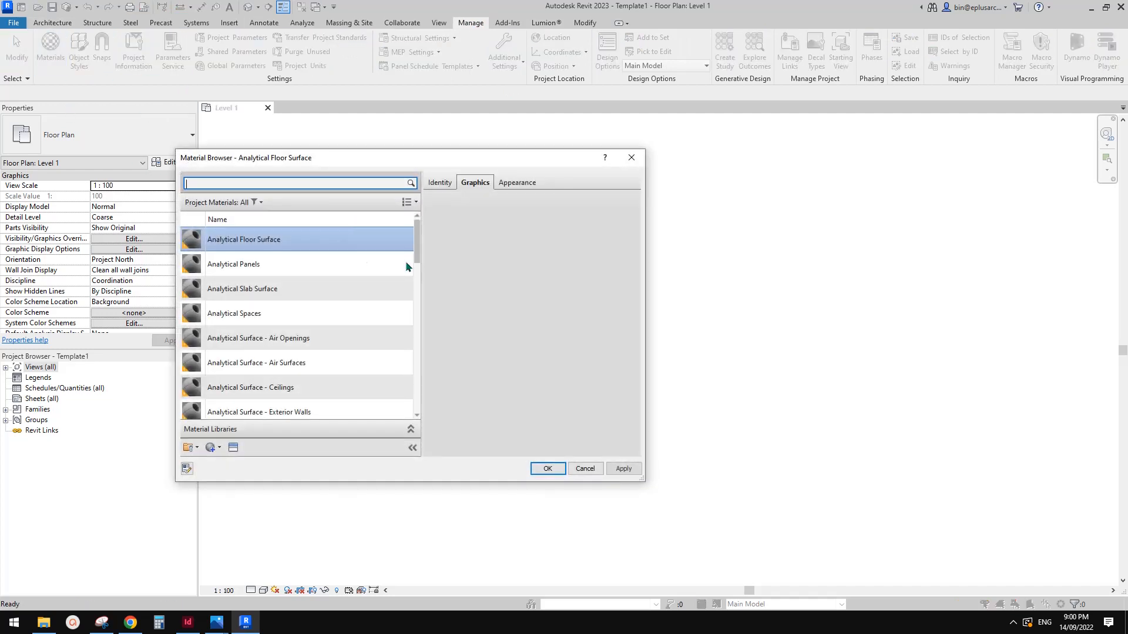
{"action": "left_click_drag", "start_coordinate": [417, 240], "coordinate": [427, 300]}
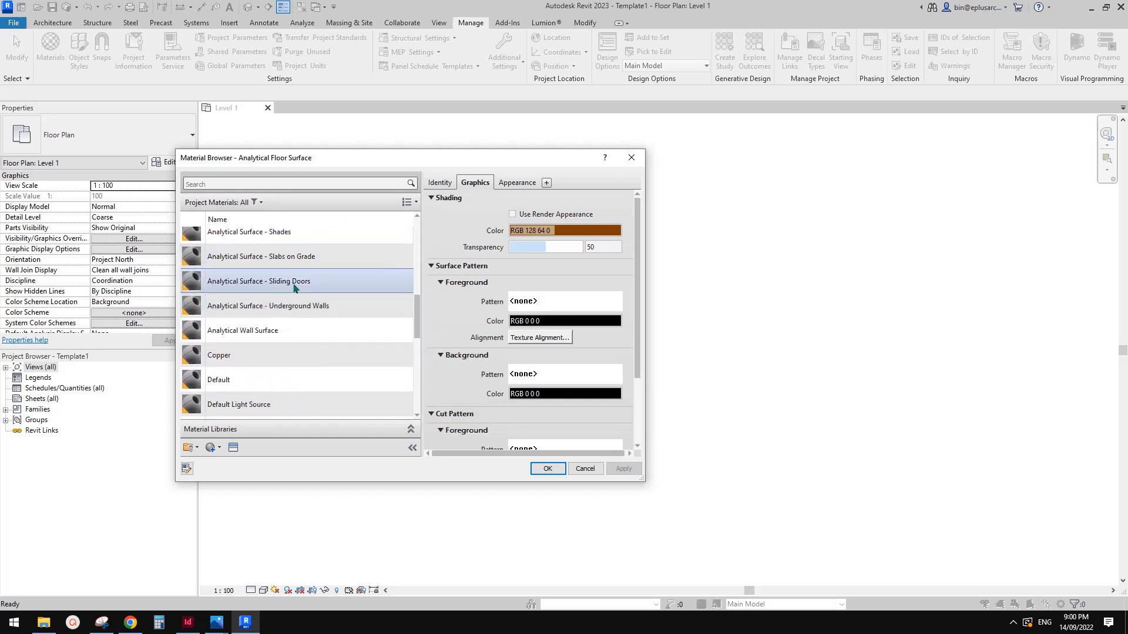
{"action": "left_click", "coordinate": [632, 158]}
Review the model object categories, line weights and colours in Object Styles and close the dialog unchanged.
{"action": "left_click", "coordinate": [80, 61]}
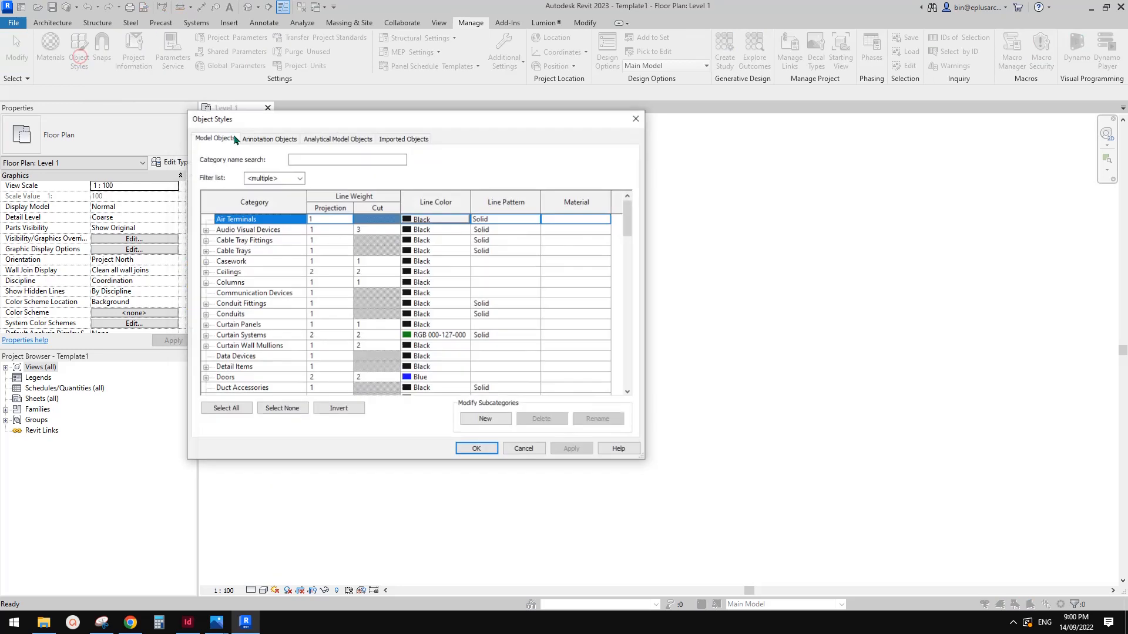
{"action": "mouse_move", "coordinate": [625, 230]}
{"action": "left_mouse_down"}
{"action": "mouse_move", "coordinate": [615, 394]}
{"action": "mouse_move", "coordinate": [628, 226]}
{"action": "mouse_move", "coordinate": [636, 374]}
{"action": "mouse_move", "coordinate": [647, 226]}
{"action": "left_mouse_up"}
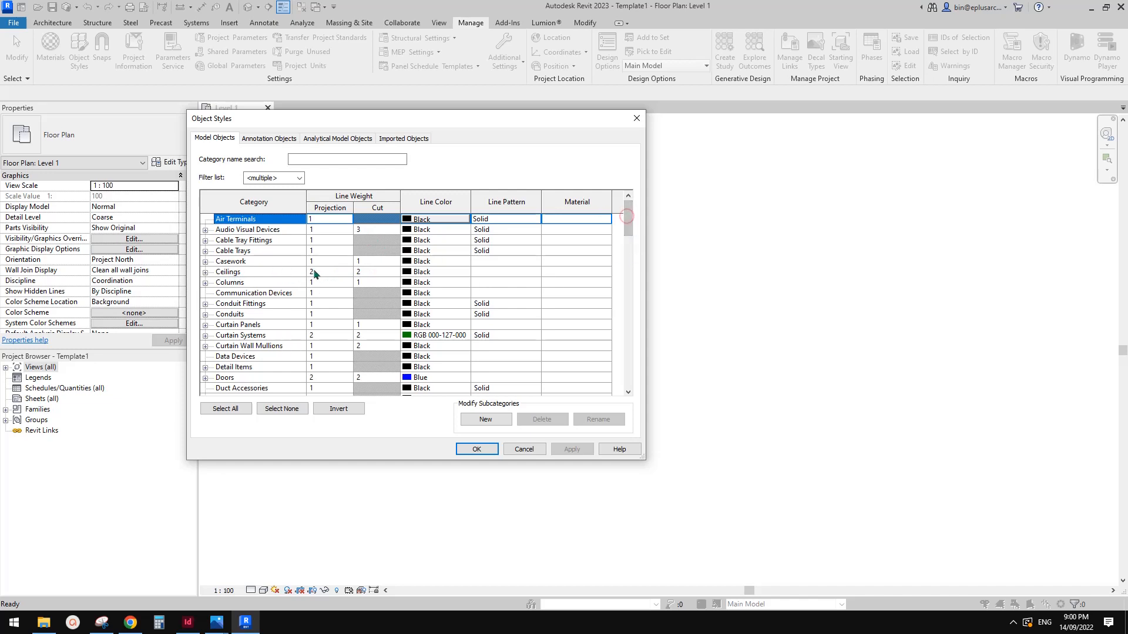
{"action": "left_click_drag", "start_coordinate": [630, 206], "coordinate": [633, 191]}
{"action": "left_click", "coordinate": [638, 118]}
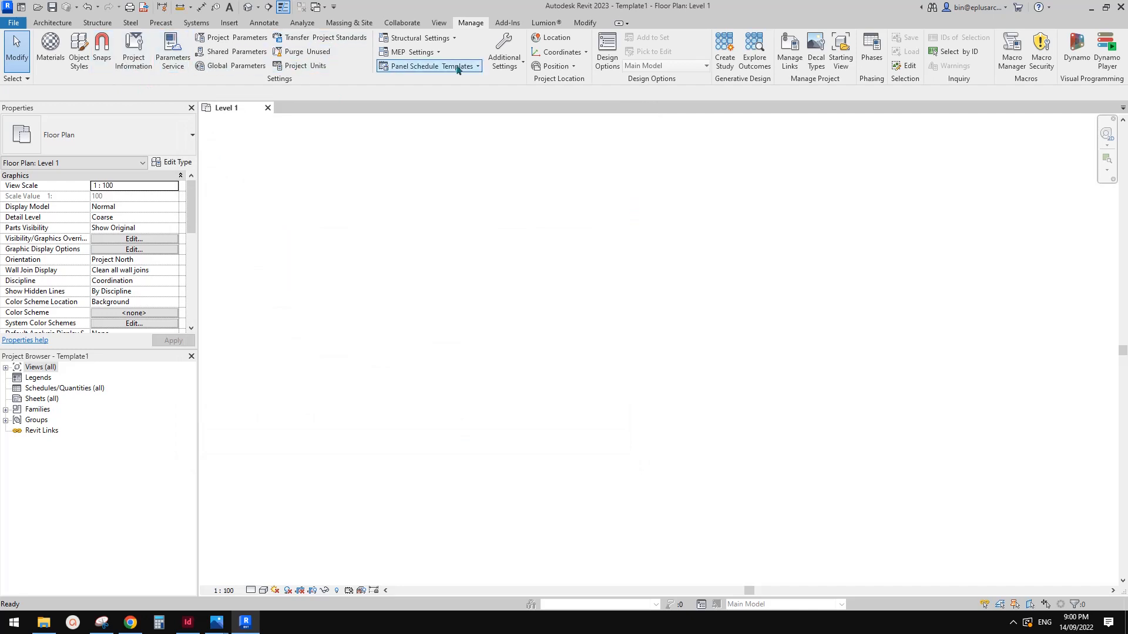
Examine the default line styles under the Lines category with their weights, colours and patterns, then cancel the dialog.
{"action": "left_click", "coordinate": [504, 57]}
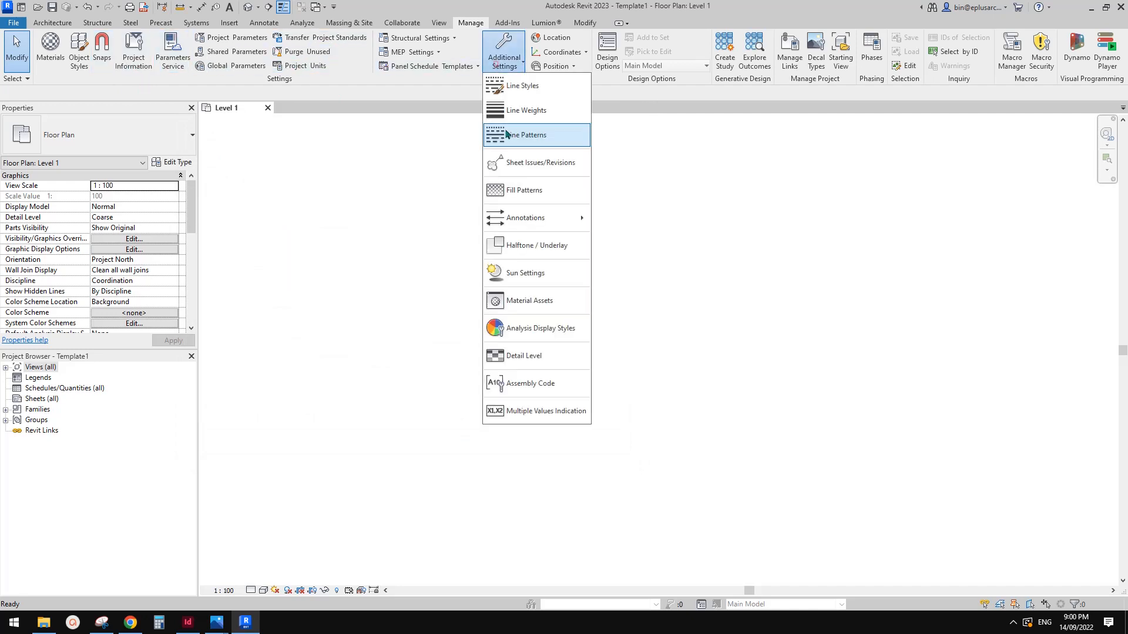
{"action": "left_click", "coordinate": [546, 87]}
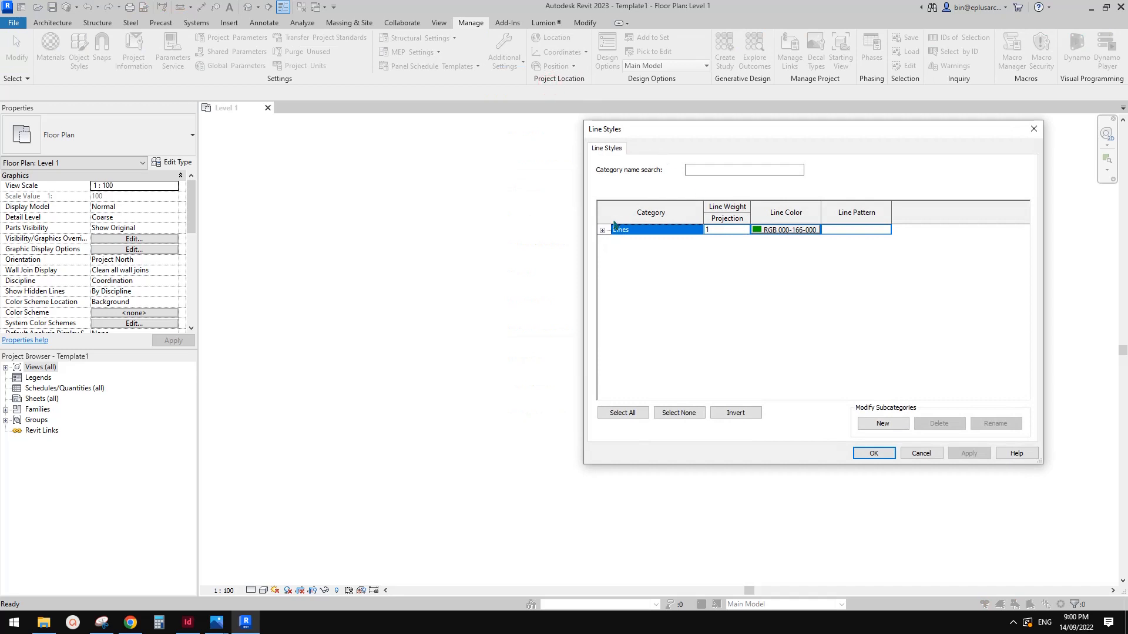
{"action": "left_click", "coordinate": [602, 230]}
{"action": "left_click_drag", "start_coordinate": [1025, 279], "coordinate": [1025, 321]}
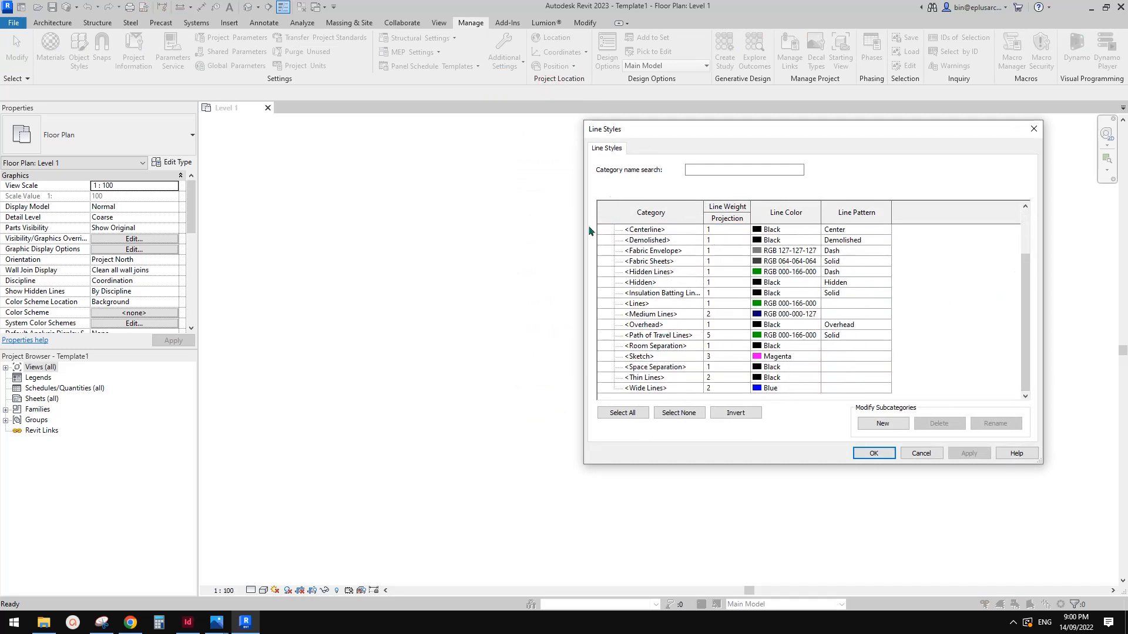
{"action": "left_click_drag", "start_coordinate": [581, 224], "coordinate": [534, 223]}
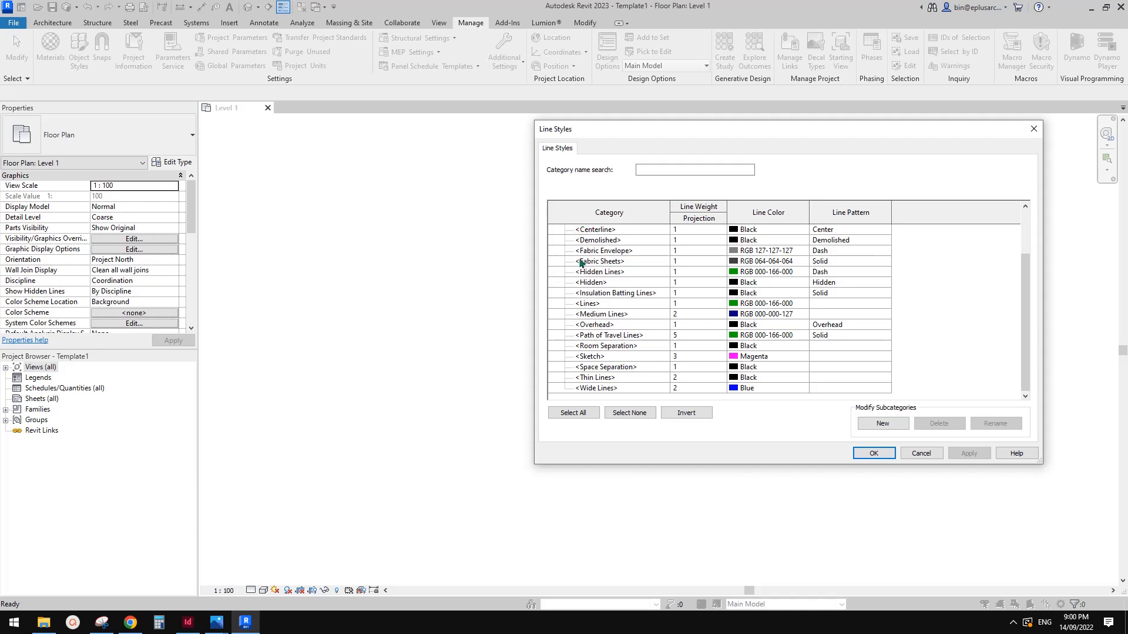
{"action": "left_click_drag", "start_coordinate": [1025, 323], "coordinate": [1025, 280]}
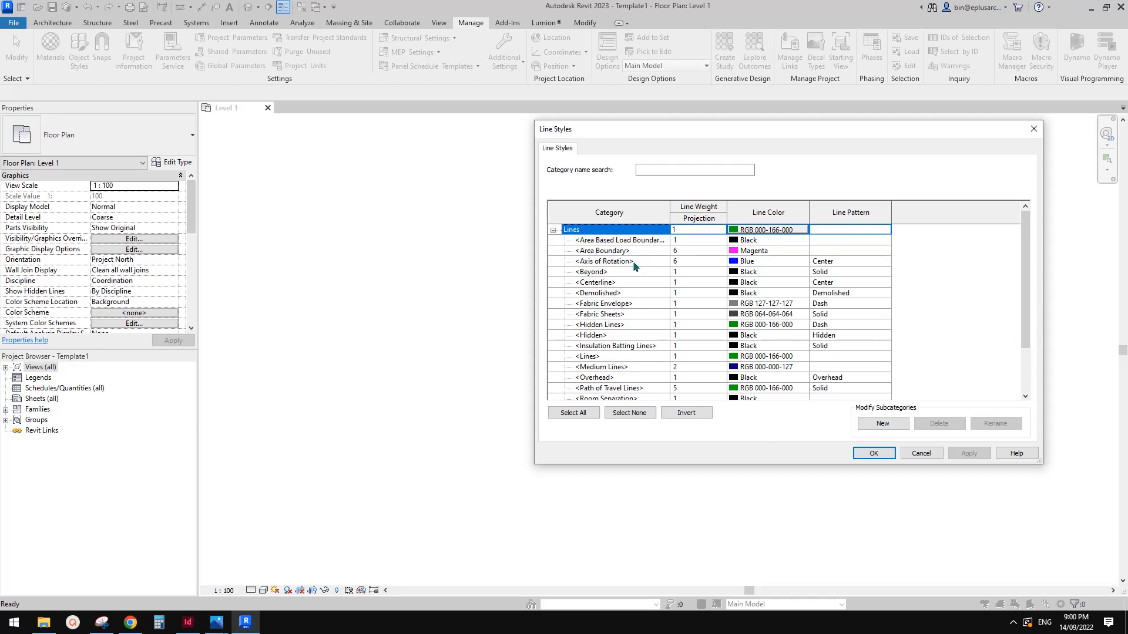
{"action": "left_click_drag", "start_coordinate": [1033, 284], "coordinate": [1032, 328]}
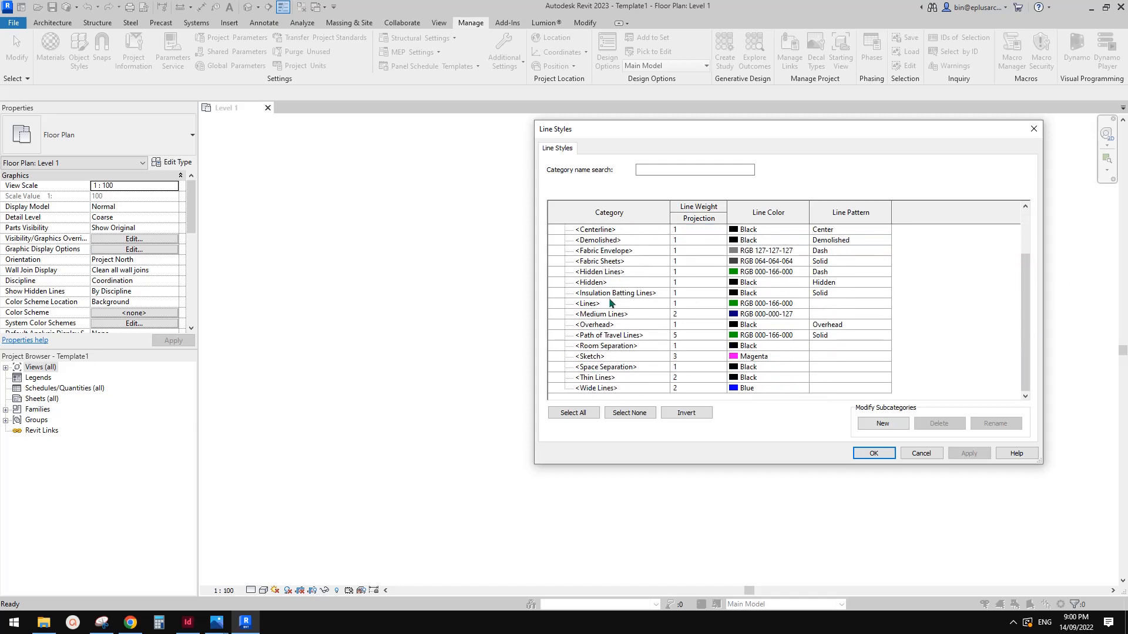
{"action": "scroll", "coordinate": [1025, 317], "scroll_direction": "up", "scroll_amount": 2}
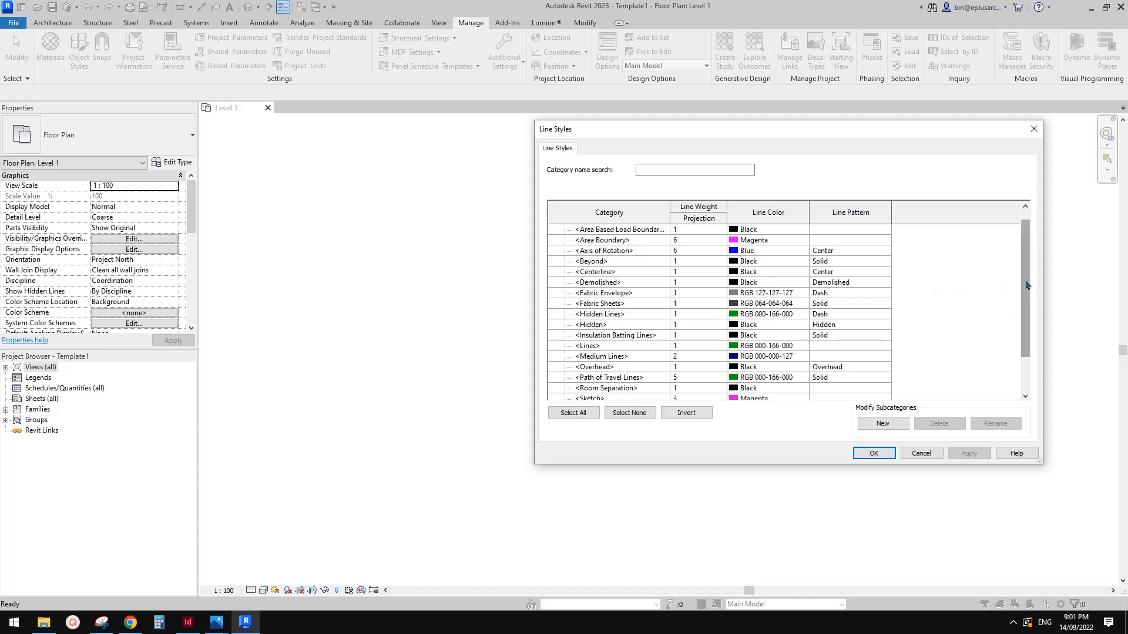
{"action": "scroll", "coordinate": [1025, 317], "scroll_direction": "down", "scroll_amount": 2}
{"action": "left_click", "coordinate": [921, 453]}
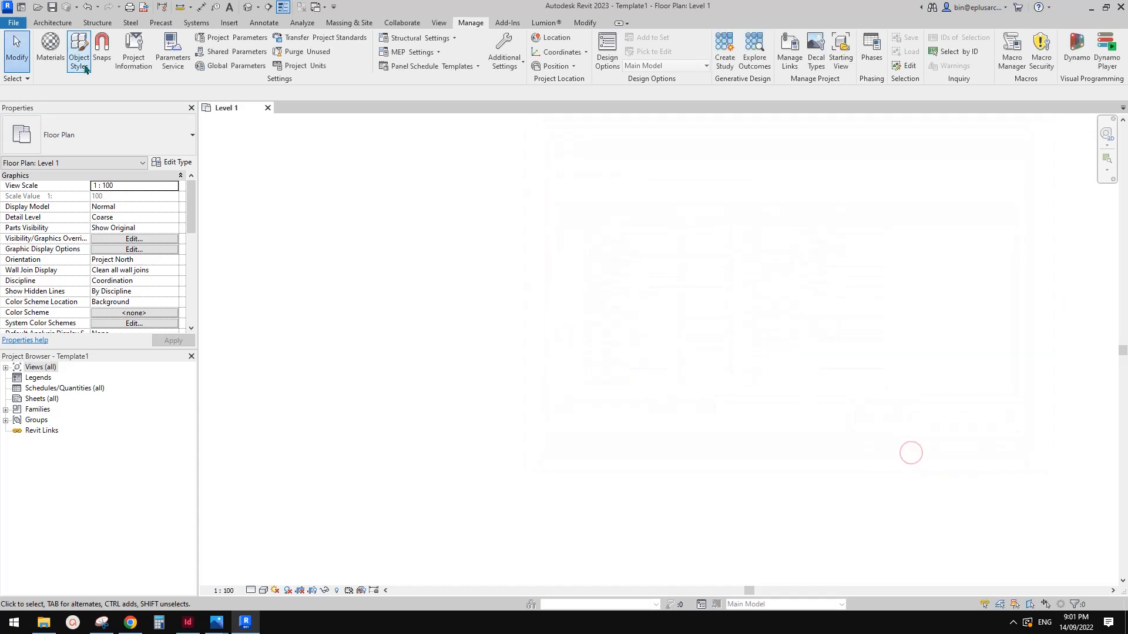
Create a new project template based on the Architectural Template.
{"action": "left_click", "coordinate": [13, 22]}
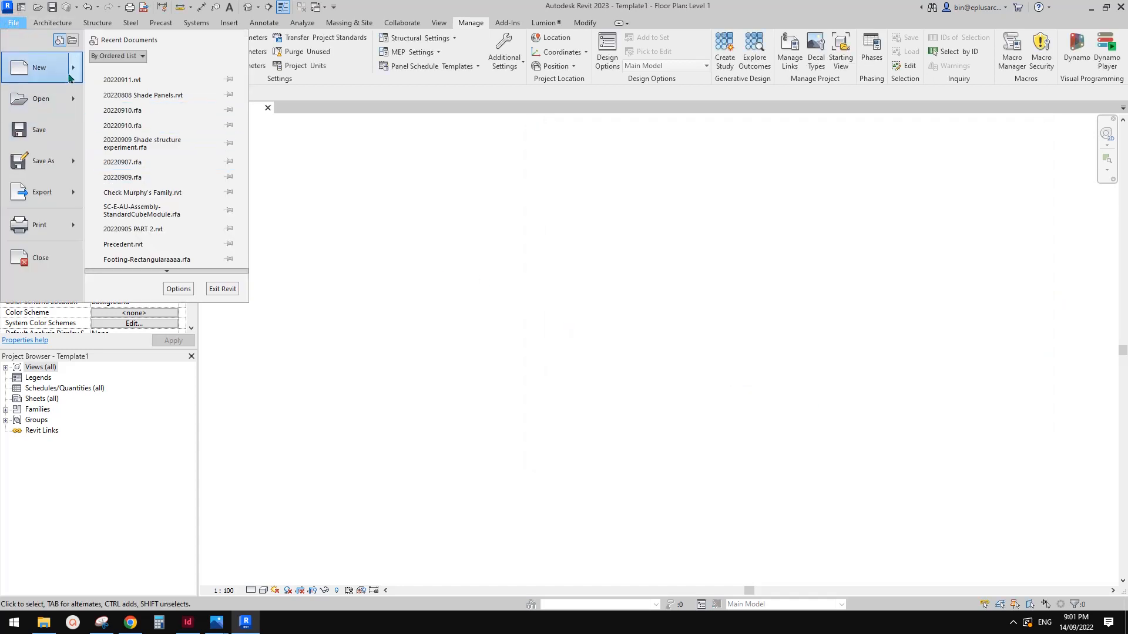
{"action": "mouse_move", "coordinate": [47, 67]}
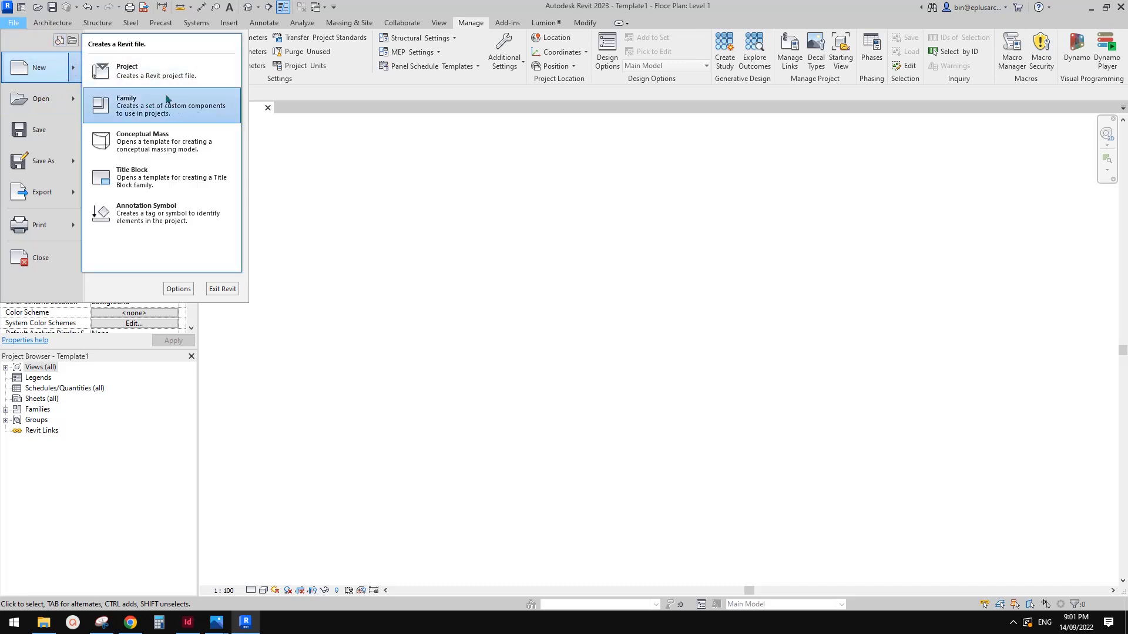
{"action": "left_click", "coordinate": [156, 69]}
{"action": "left_click", "coordinate": [545, 275]}
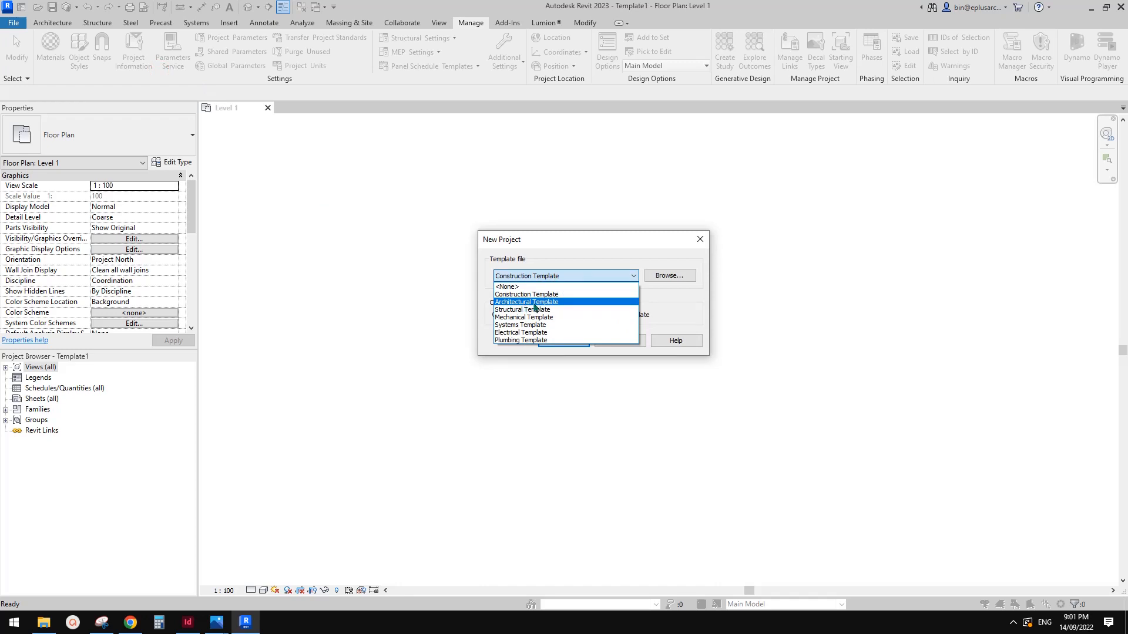
{"action": "left_click", "coordinate": [534, 302]}
{"action": "left_click", "coordinate": [598, 315]}
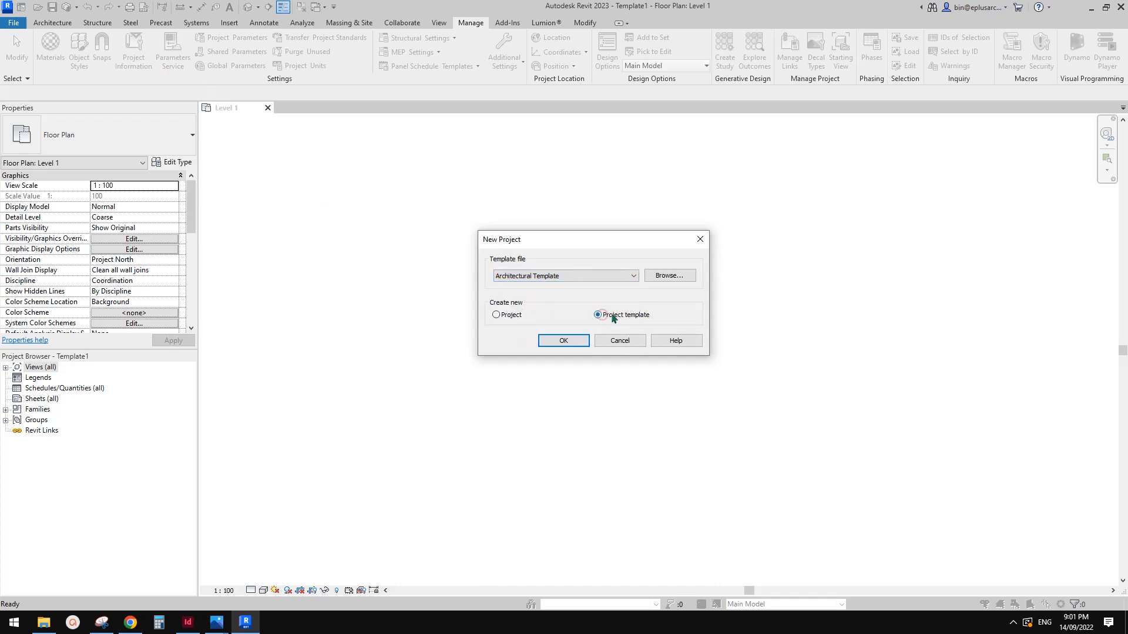
{"action": "left_click", "coordinate": [572, 340]}
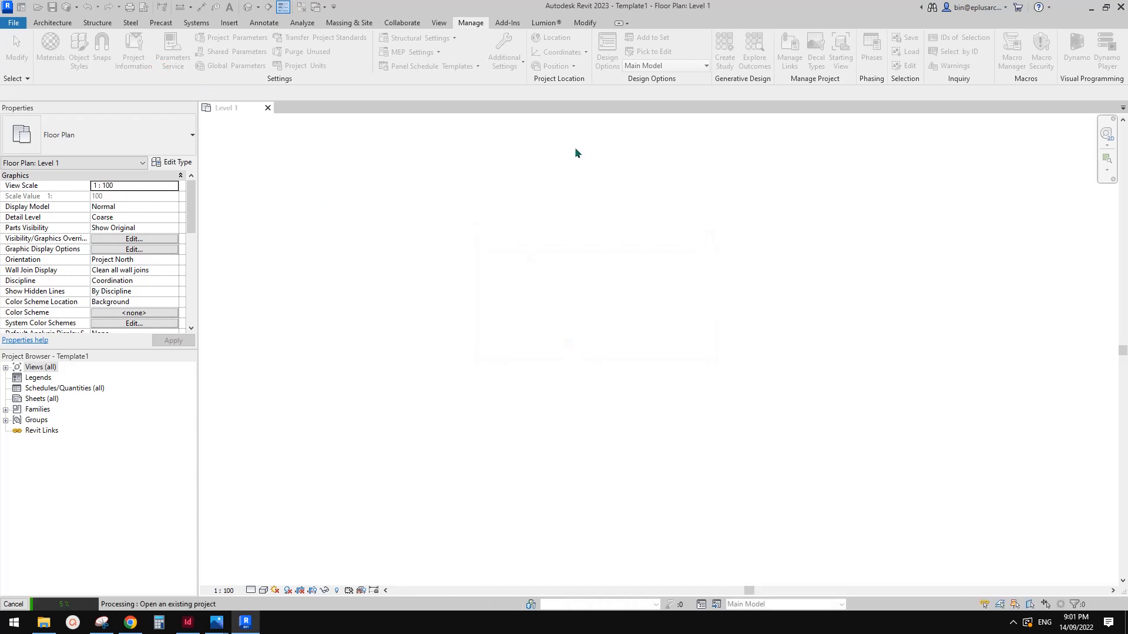
Compare the blank template's Level 1 plan with the new template's Level 0 plan and inspect its floor and ceiling plan views.
{"action": "left_click", "coordinate": [229, 108]}
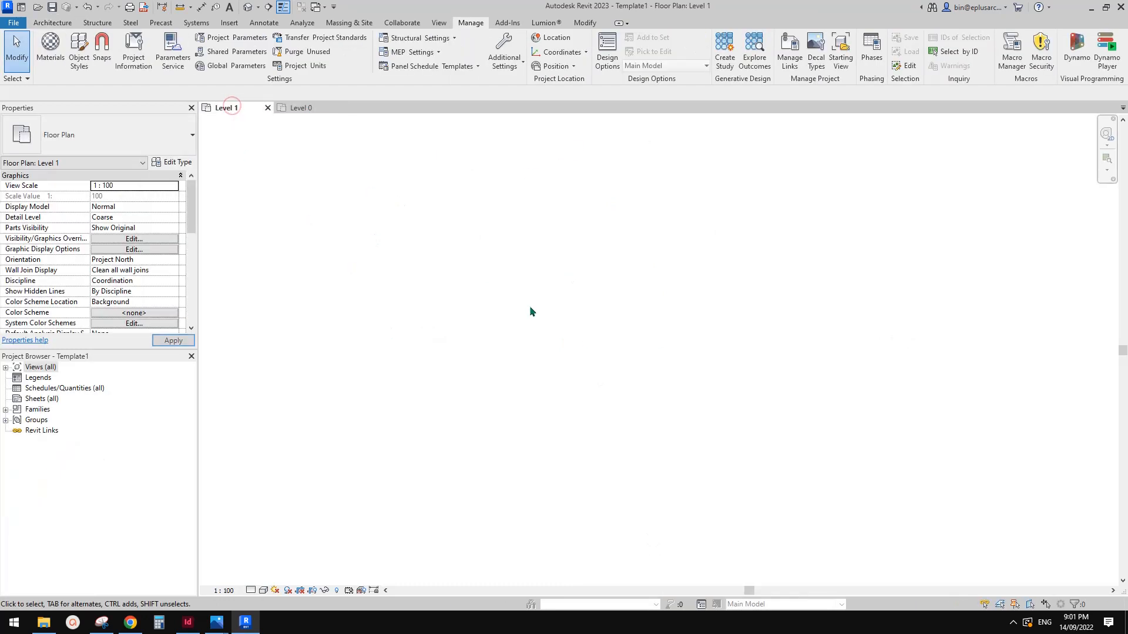
{"action": "left_click", "coordinate": [301, 108]}
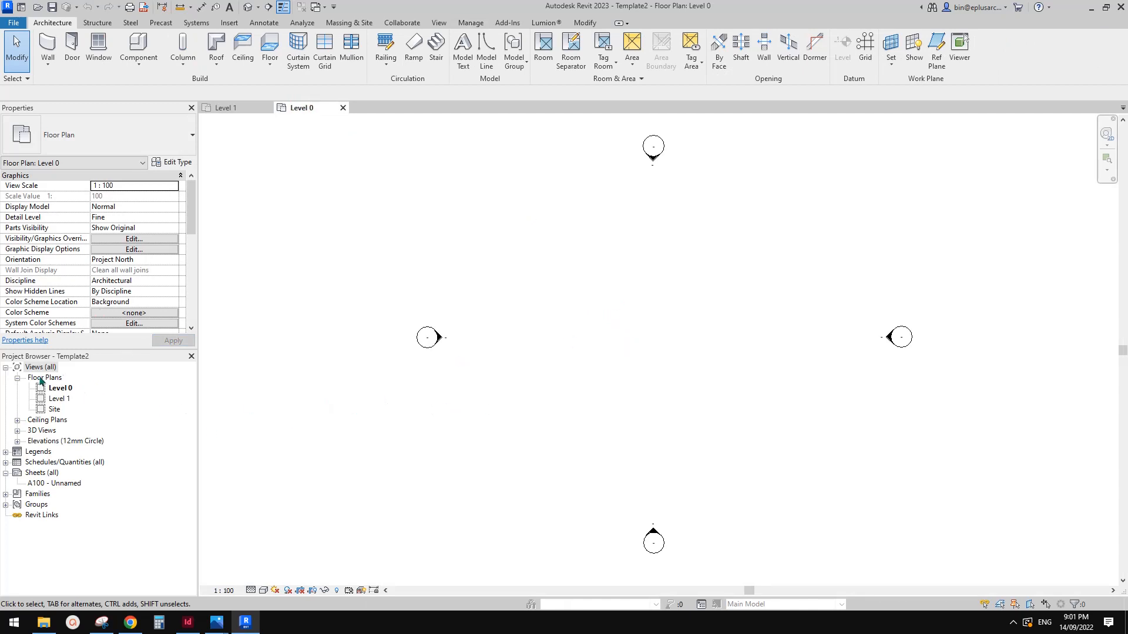
{"action": "left_click", "coordinate": [17, 421]}
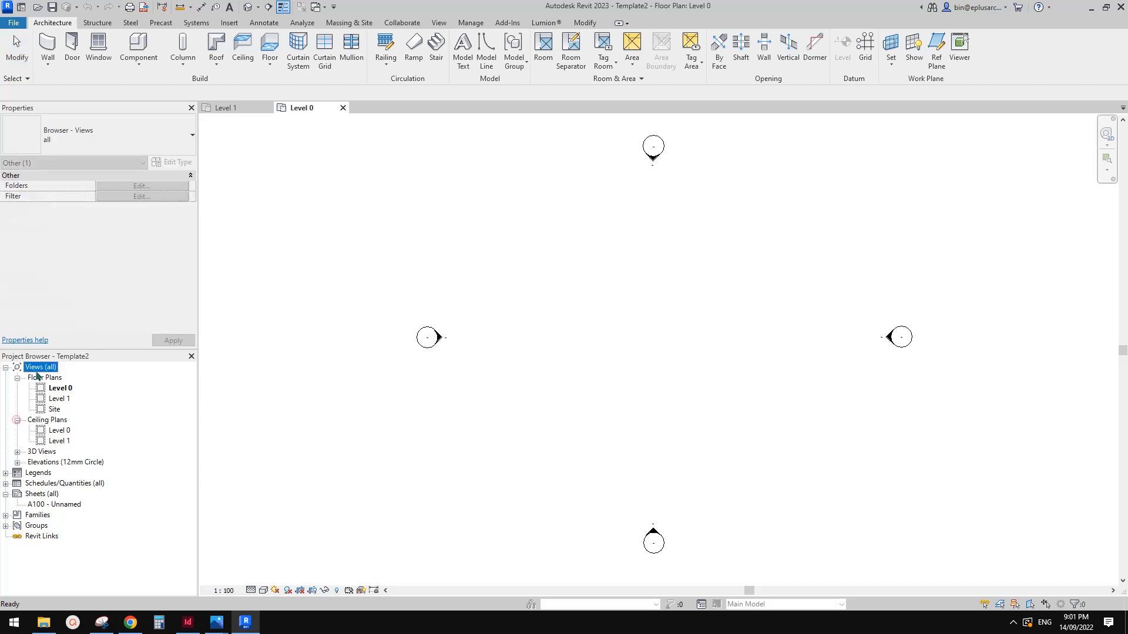
{"action": "left_click", "coordinate": [54, 399]}
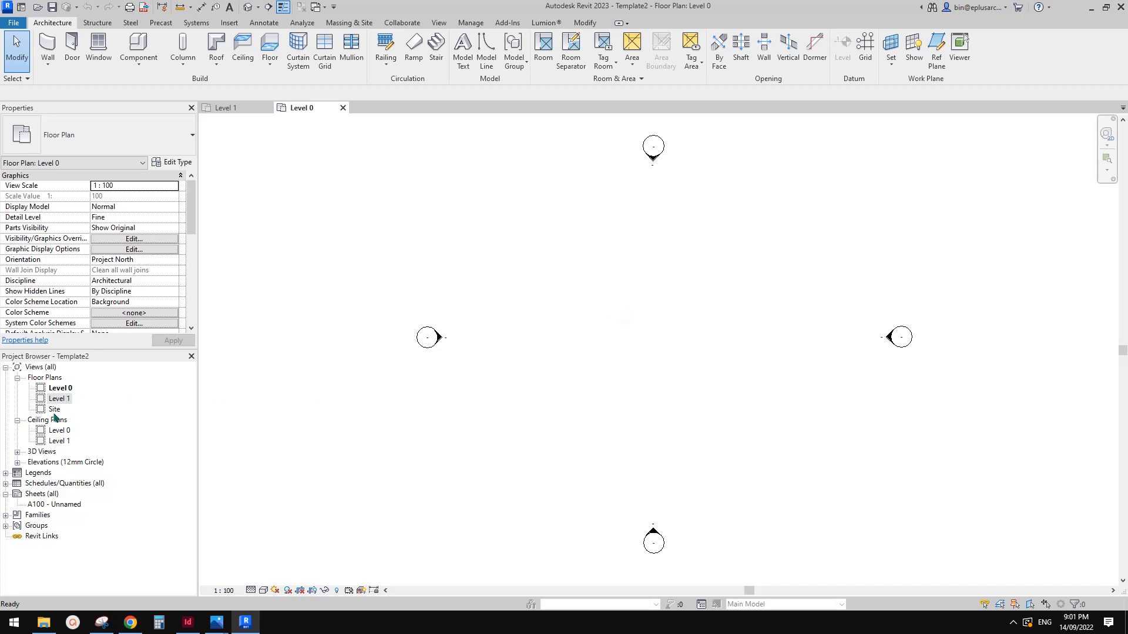
{"action": "left_click", "coordinate": [55, 409]}
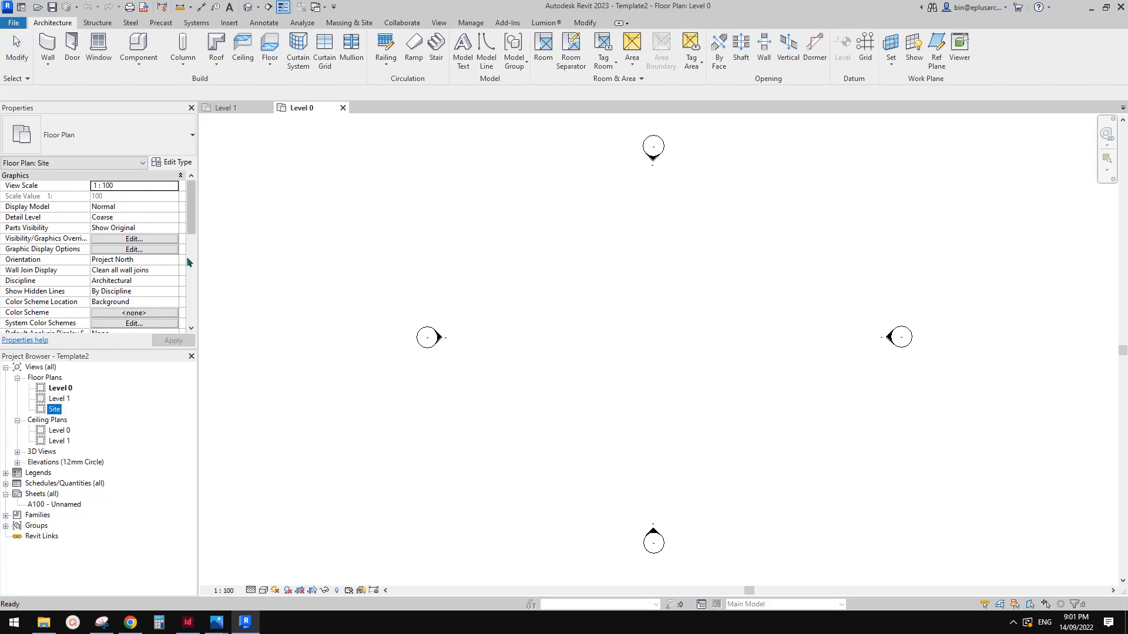
{"action": "mouse_move", "coordinate": [191, 203]}
{"action": "left_mouse_down"}
{"action": "mouse_move", "coordinate": [195, 265]}
{"action": "mouse_move", "coordinate": [195, 206]}
{"action": "left_mouse_up"}
{"action": "left_click", "coordinate": [54, 409]}
List the architectural template's 3D views and elevations in the Project Browser.
{"action": "left_click", "coordinate": [17, 452]}
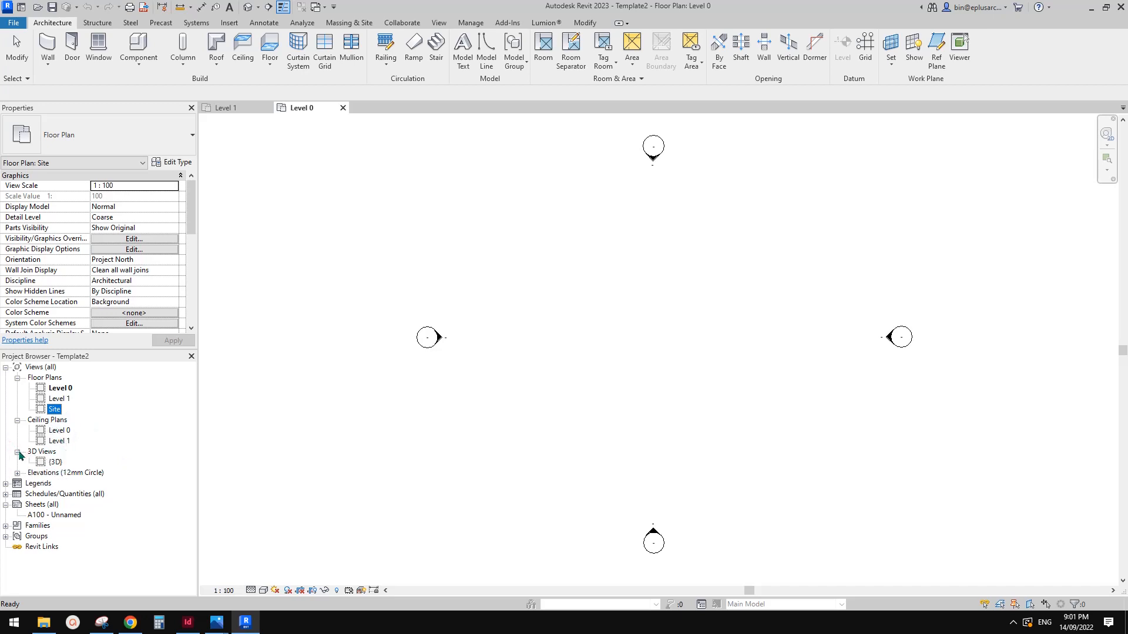
{"action": "left_click", "coordinate": [18, 473]}
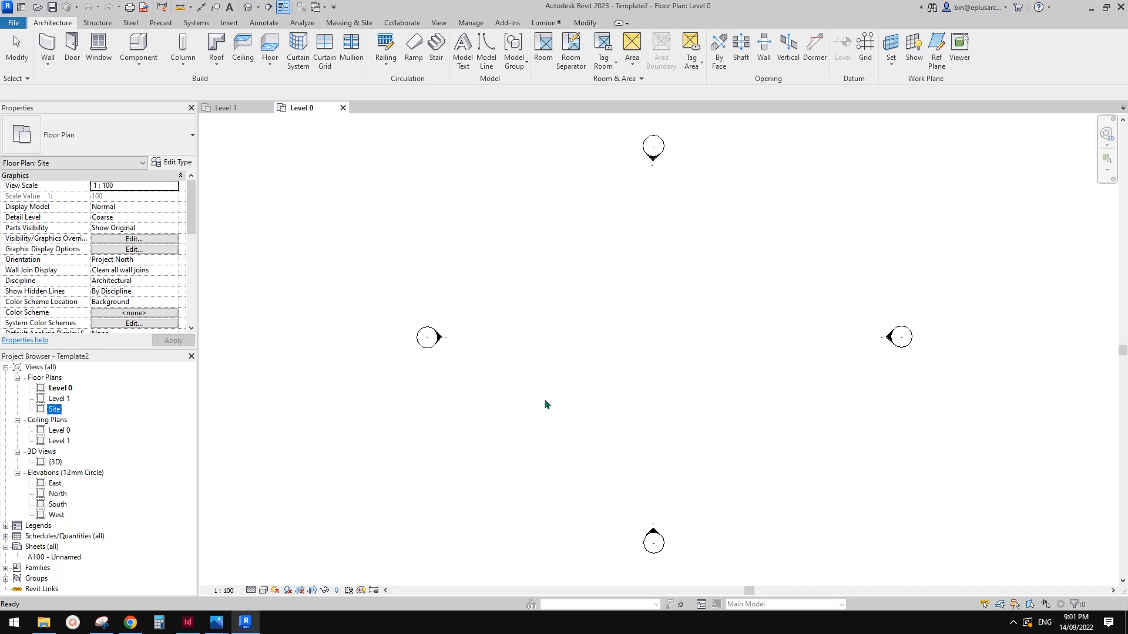
{"action": "left_click", "coordinate": [477, 413]}
List the architectural template's legends and schedules in the Project Browser.
{"action": "left_click", "coordinate": [34, 527]}
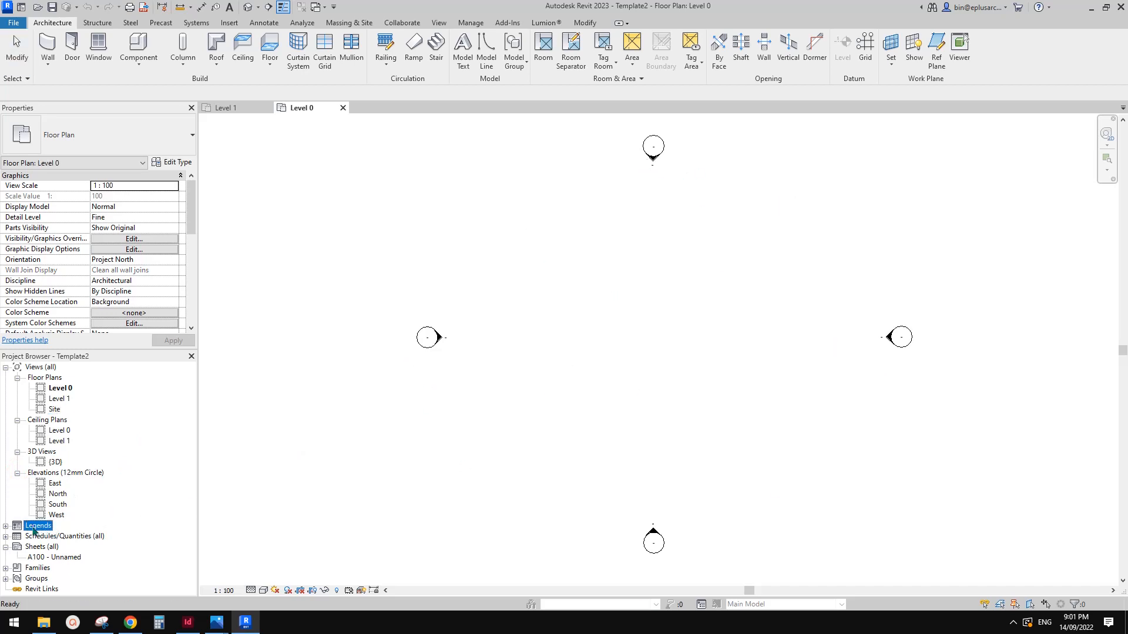
{"action": "left_click", "coordinate": [6, 526]}
{"action": "scroll", "coordinate": [111, 522], "scroll_direction": "down", "scroll_amount": 1}
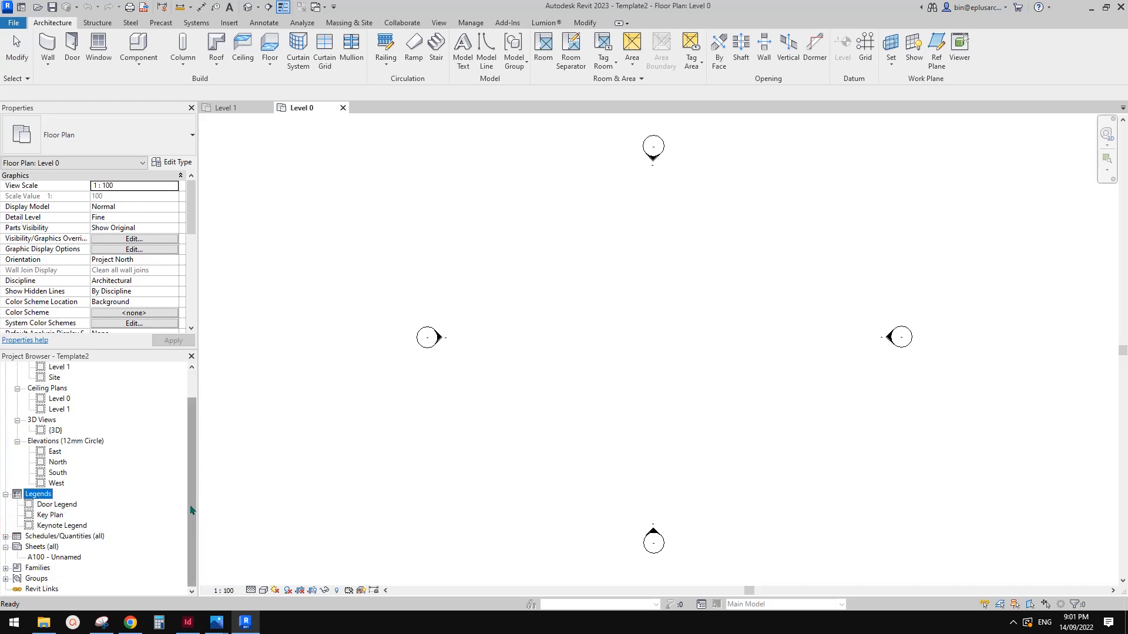
{"action": "left_click", "coordinate": [5, 537]}
{"action": "scroll", "coordinate": [11, 537], "scroll_direction": "down", "scroll_amount": 1}
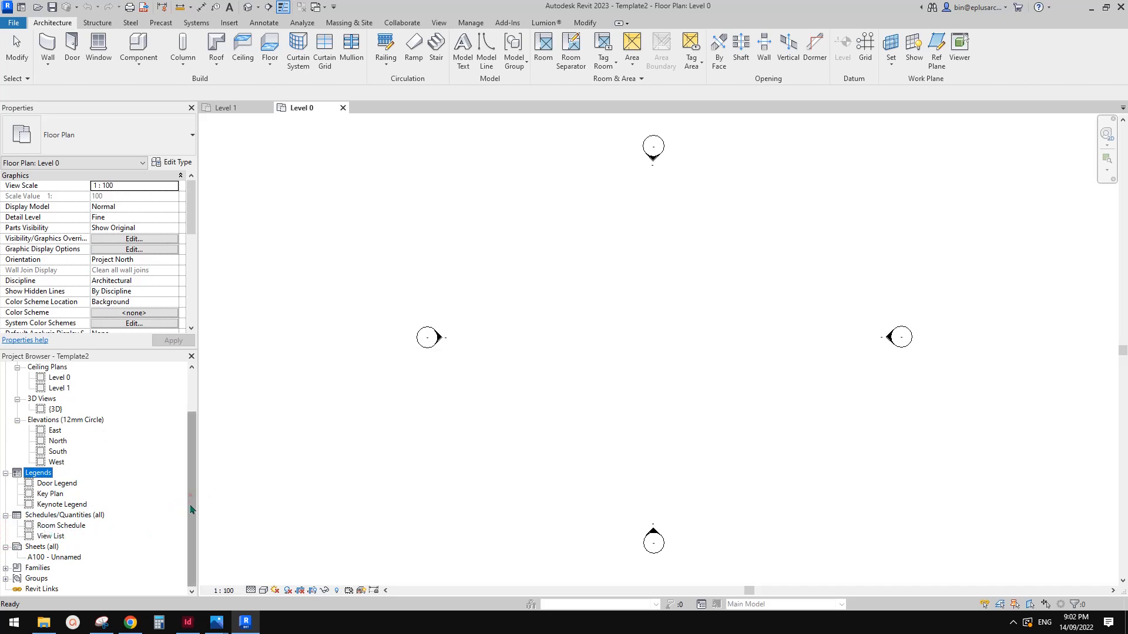
Open sheet A100 - Unnamed and inspect its title block's type and properties.
{"action": "left_click", "coordinate": [51, 558]}
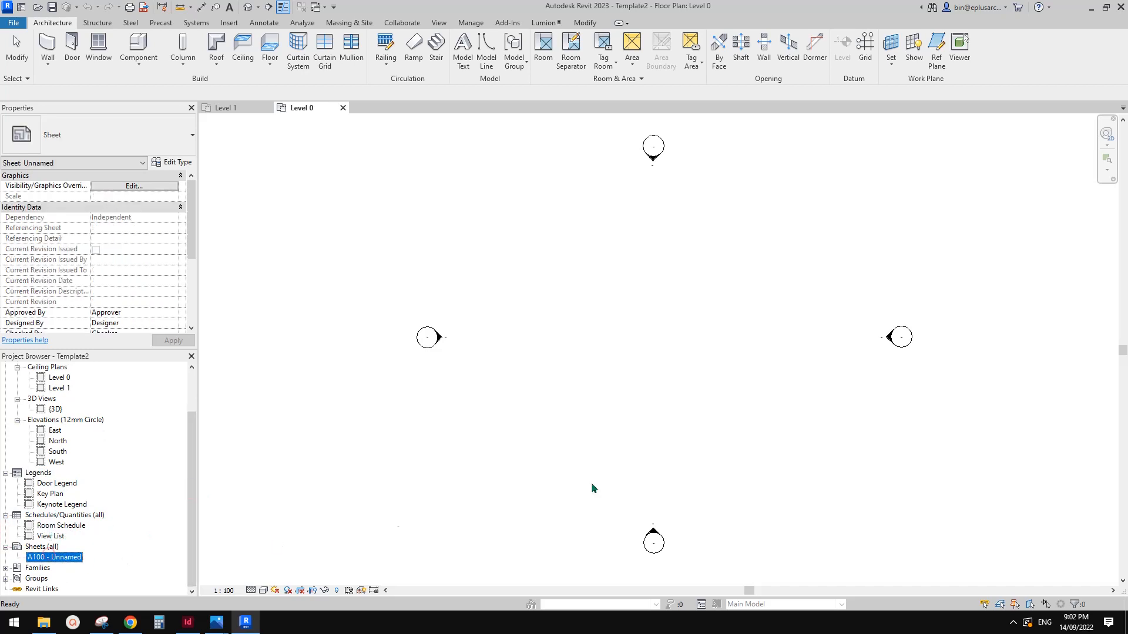
{"action": "key", "text": "F2"}
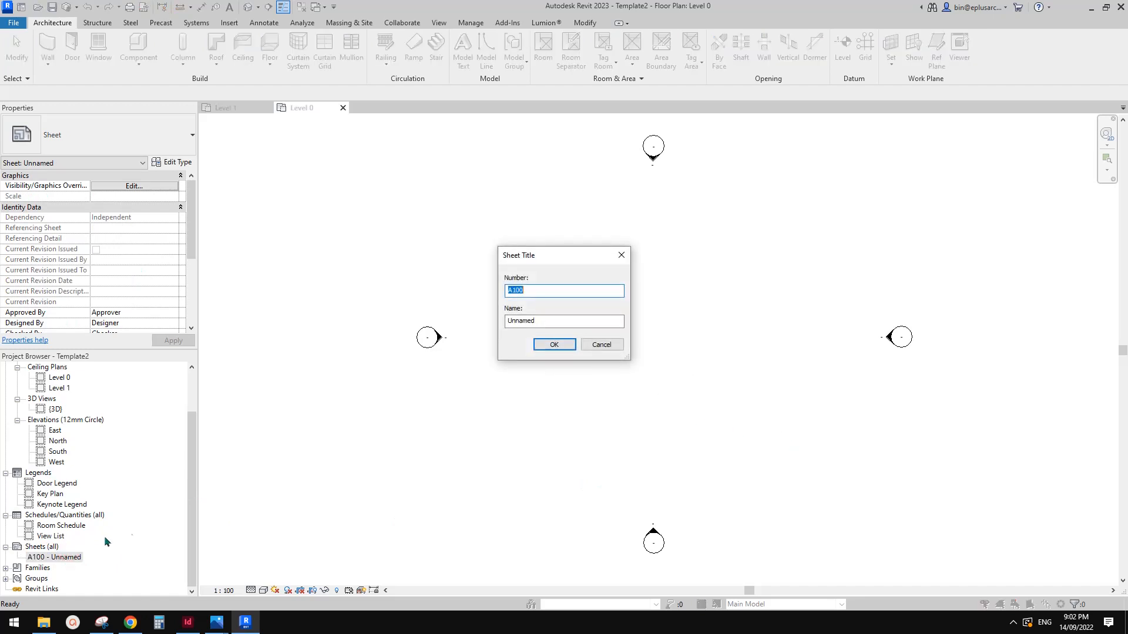
{"action": "key", "text": "Return"}
{"action": "key", "text": "Return"}
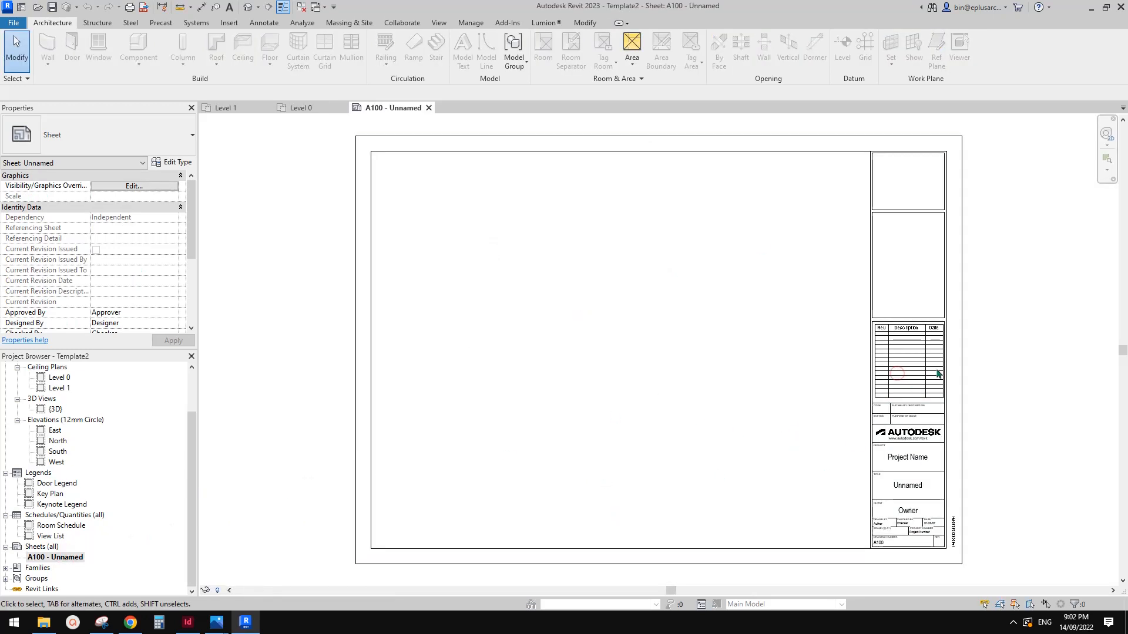
{"action": "left_click", "coordinate": [947, 323]}
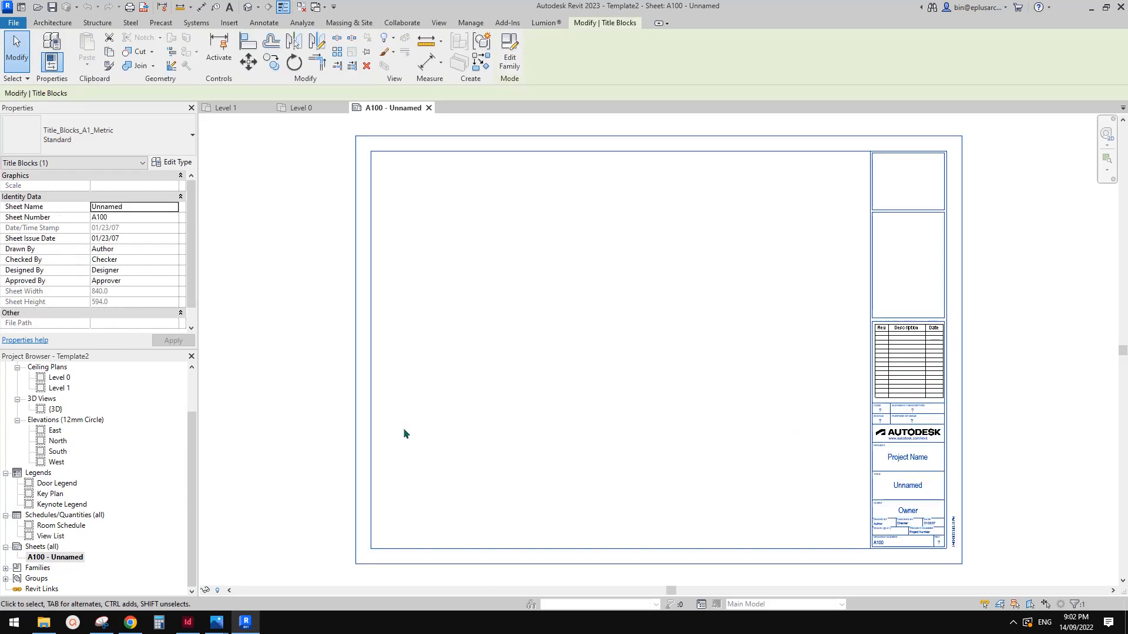
Review the family categories included in the template and collapse the Families list again.
{"action": "left_click", "coordinate": [6, 569]}
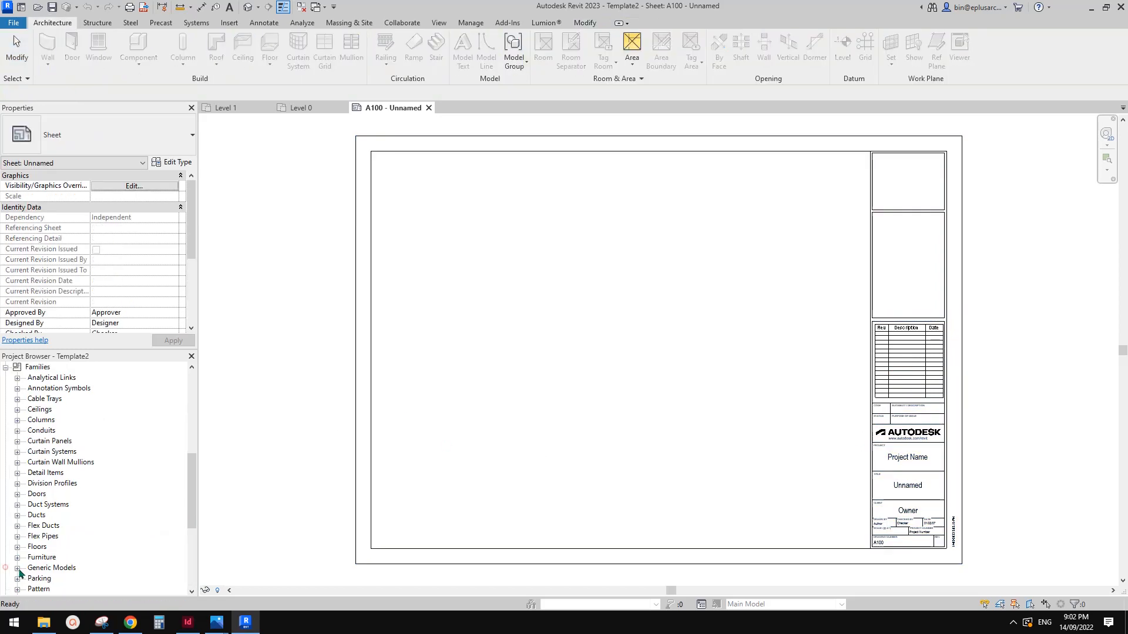
{"action": "left_click", "coordinate": [6, 367]}
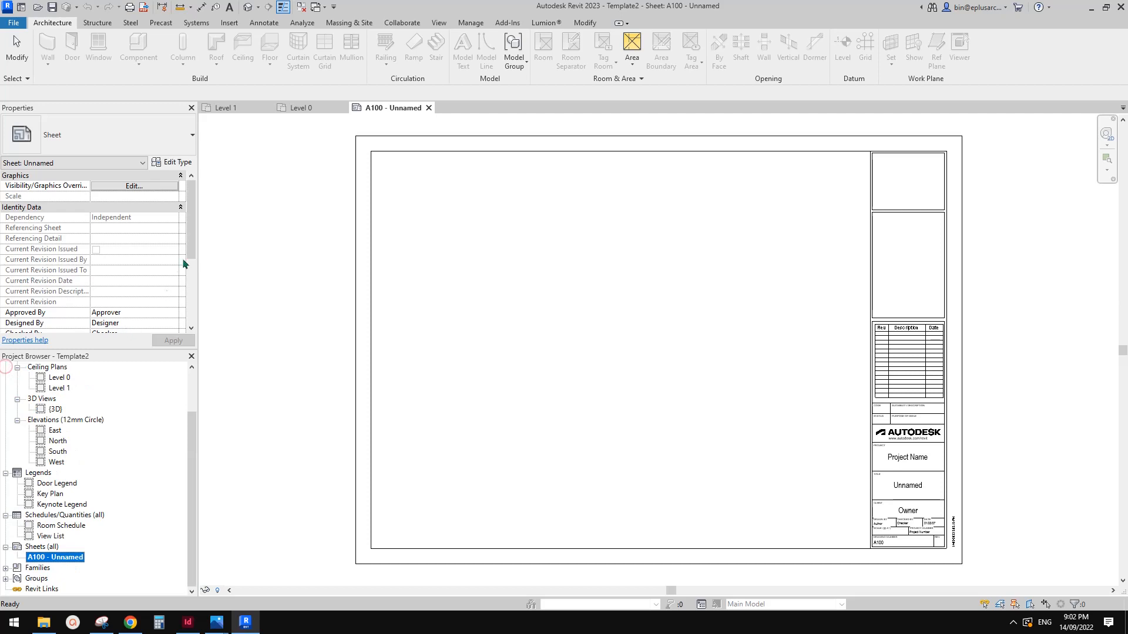
{"action": "left_click", "coordinate": [194, 394]}
{"action": "left_click", "coordinate": [284, 278]}
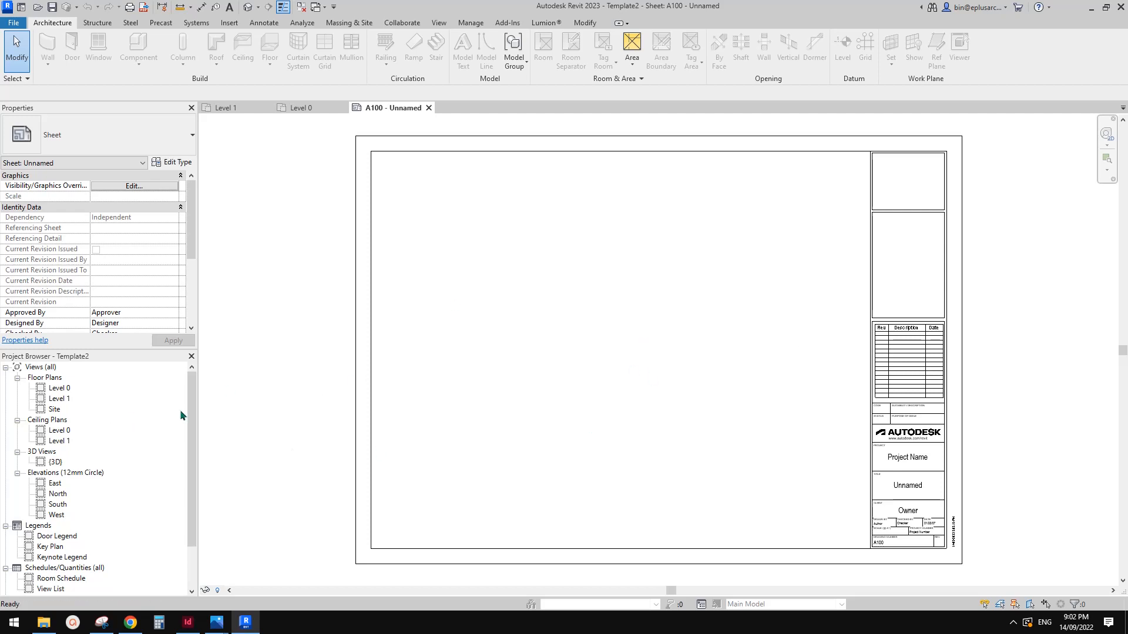
Open the Level 0 floor plan and review the basic, curtain and stacked wall types available for the Wall tool.
{"action": "left_click", "coordinate": [55, 411]}
{"action": "double_click", "coordinate": [59, 389]}
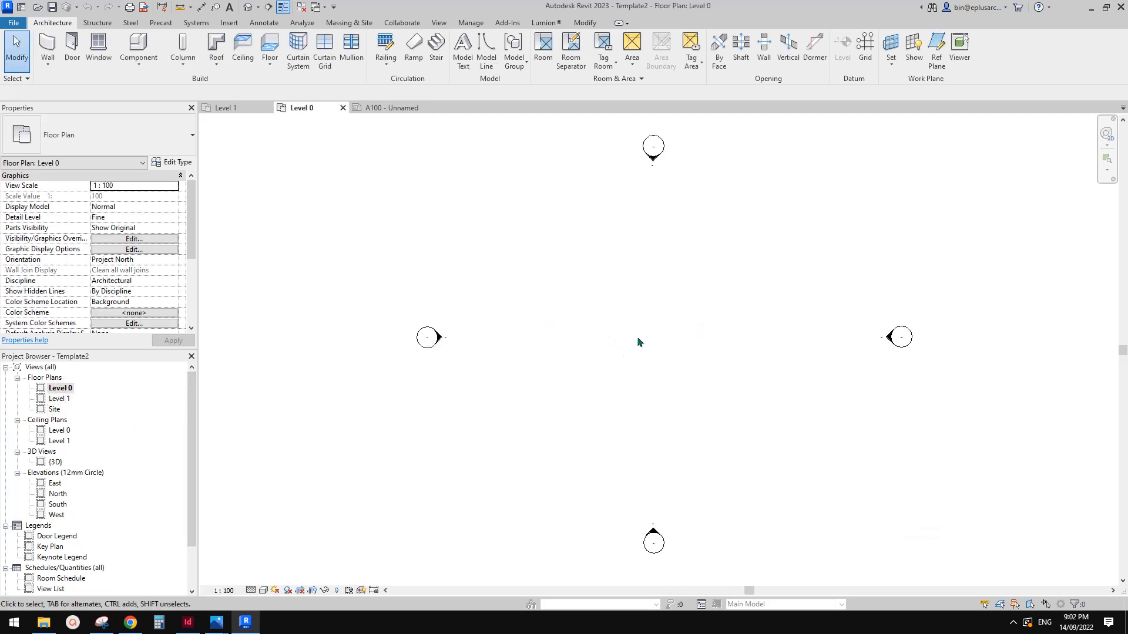
{"action": "key", "text": "w"}
{"action": "key", "text": "a"}
{"action": "left_click", "coordinate": [122, 130]}
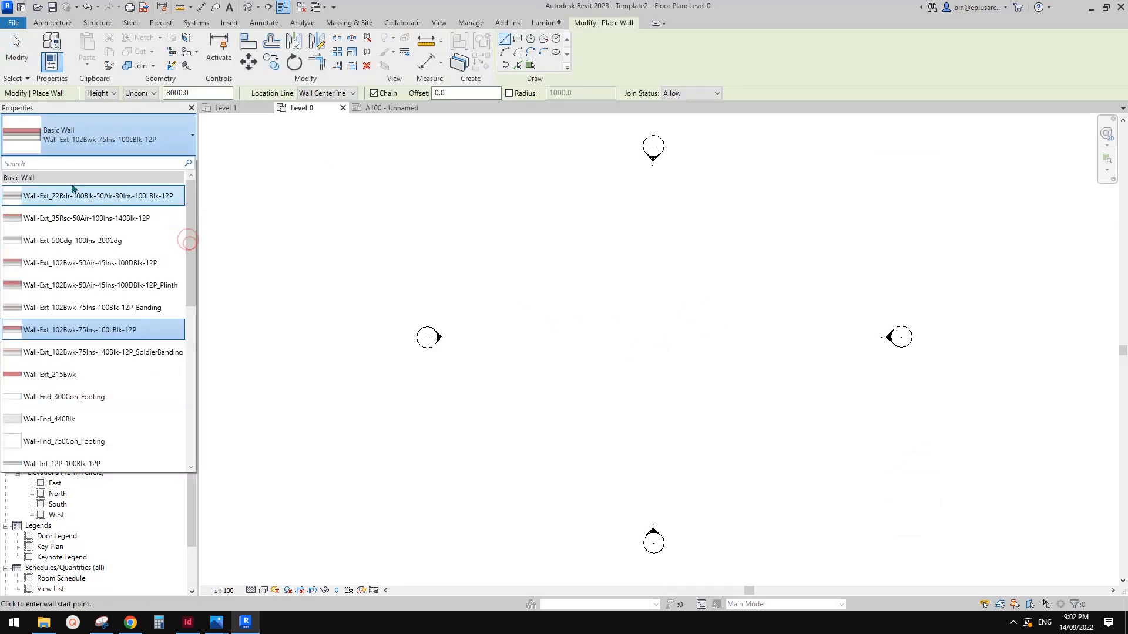
{"action": "left_click_drag", "start_coordinate": [192, 256], "coordinate": [190, 279]}
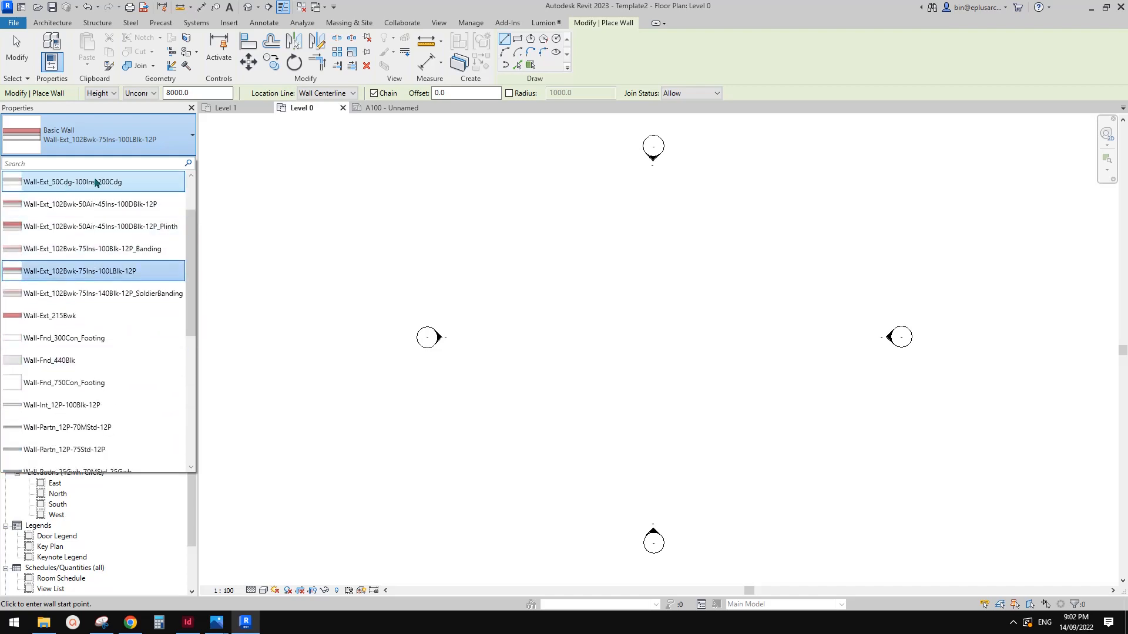
{"action": "scroll", "coordinate": [193, 235], "scroll_direction": "down", "scroll_amount": 3}
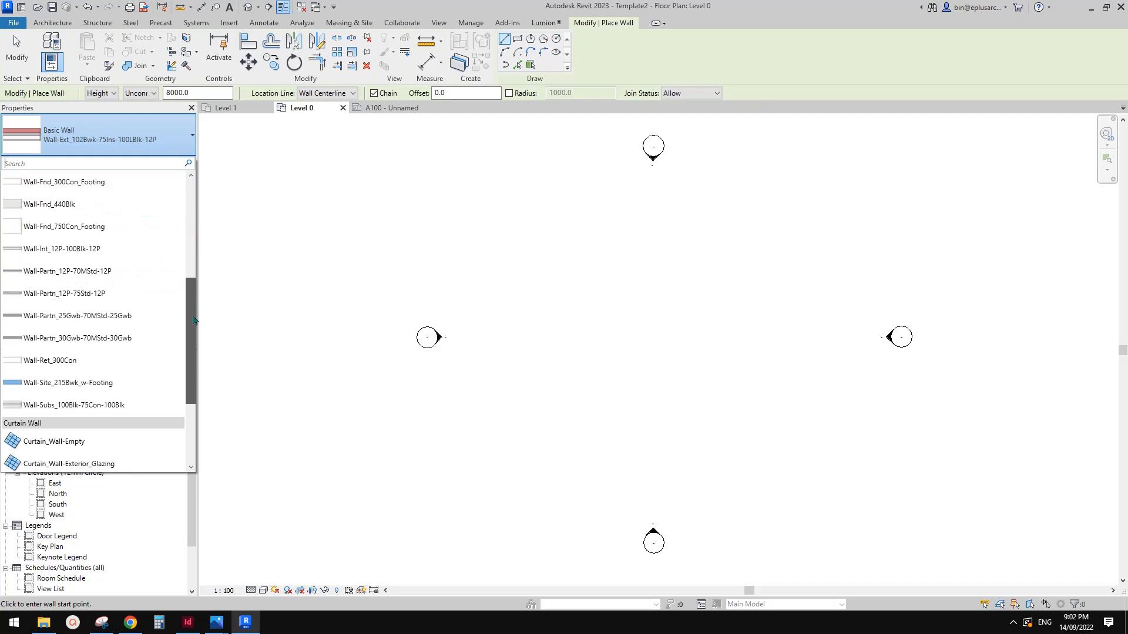
{"action": "scroll", "coordinate": [194, 320], "scroll_direction": "down", "scroll_amount": 1}
{"action": "left_click_drag", "start_coordinate": [194, 320], "coordinate": [204, 383]}
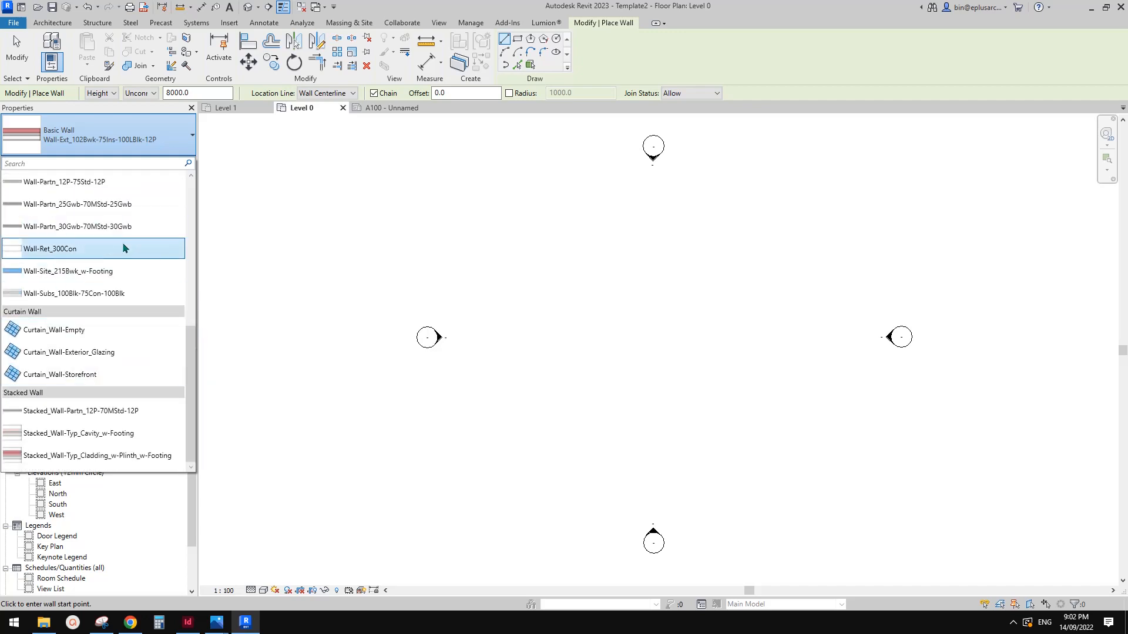
{"action": "left_click", "coordinate": [190, 312]}
{"action": "left_click", "coordinate": [193, 250]}
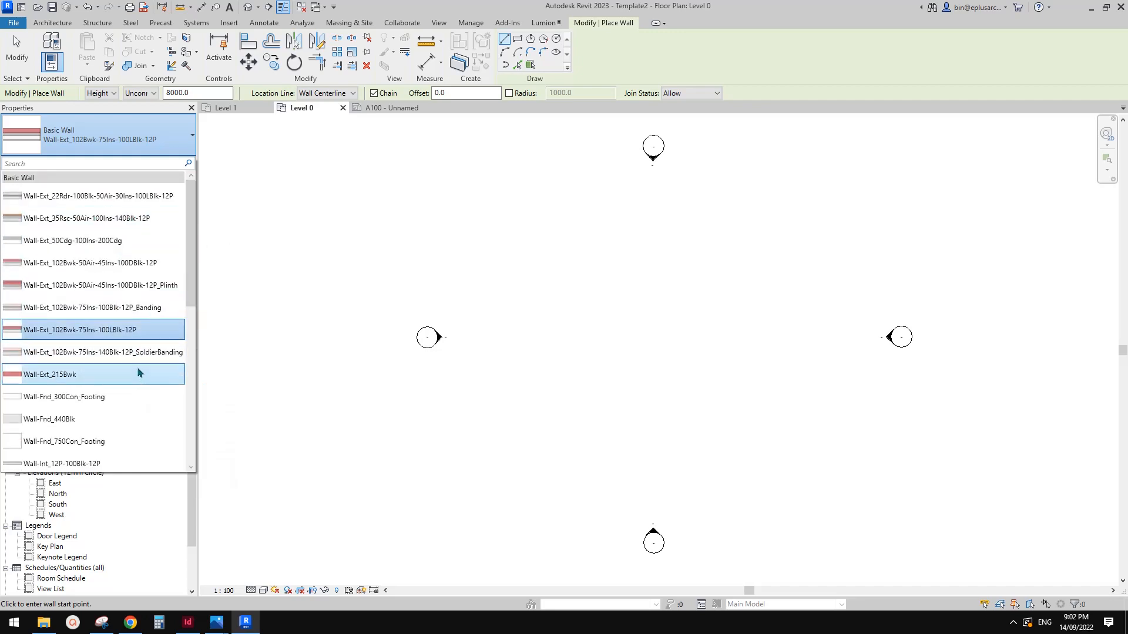
{"action": "left_click", "coordinate": [196, 328]}
{"action": "mouse_move", "coordinate": [197, 327]}
{"action": "left_mouse_down"}
{"action": "mouse_move", "coordinate": [192, 363]}
{"action": "mouse_move", "coordinate": [200, 285]}
{"action": "mouse_move", "coordinate": [192, 386]}
{"action": "mouse_move", "coordinate": [192, 344]}
{"action": "left_mouse_up"}
{"action": "scroll", "coordinate": [192, 344], "scroll_direction": "down", "scroll_amount": 1}
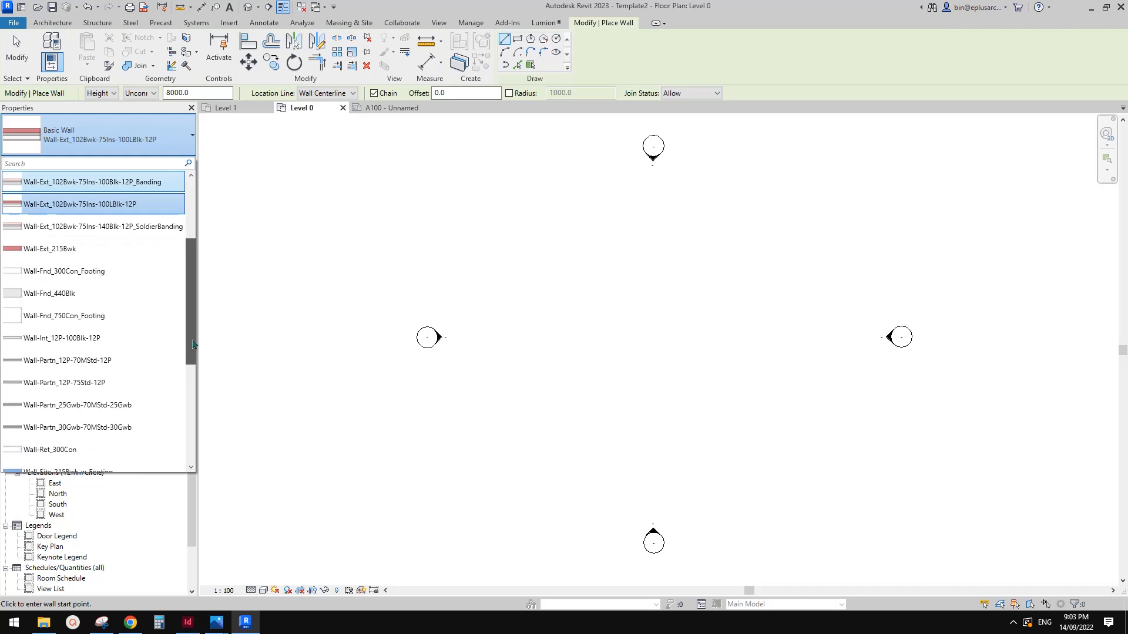
{"action": "scroll", "coordinate": [193, 343], "scroll_direction": "down", "scroll_amount": 1}
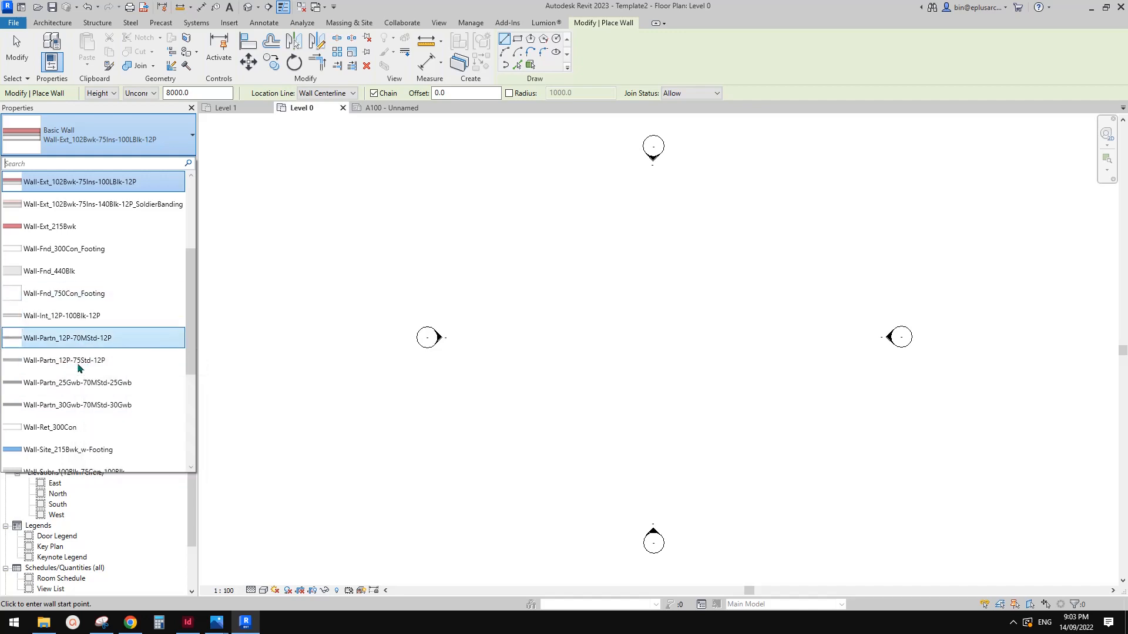
Draw a horizontal wall about 5900 mm long on Level 0 using the Wall-Partn_12P-75Std-12P type.
{"action": "left_click", "coordinate": [87, 361]}
{"action": "left_click", "coordinate": [569, 324]}
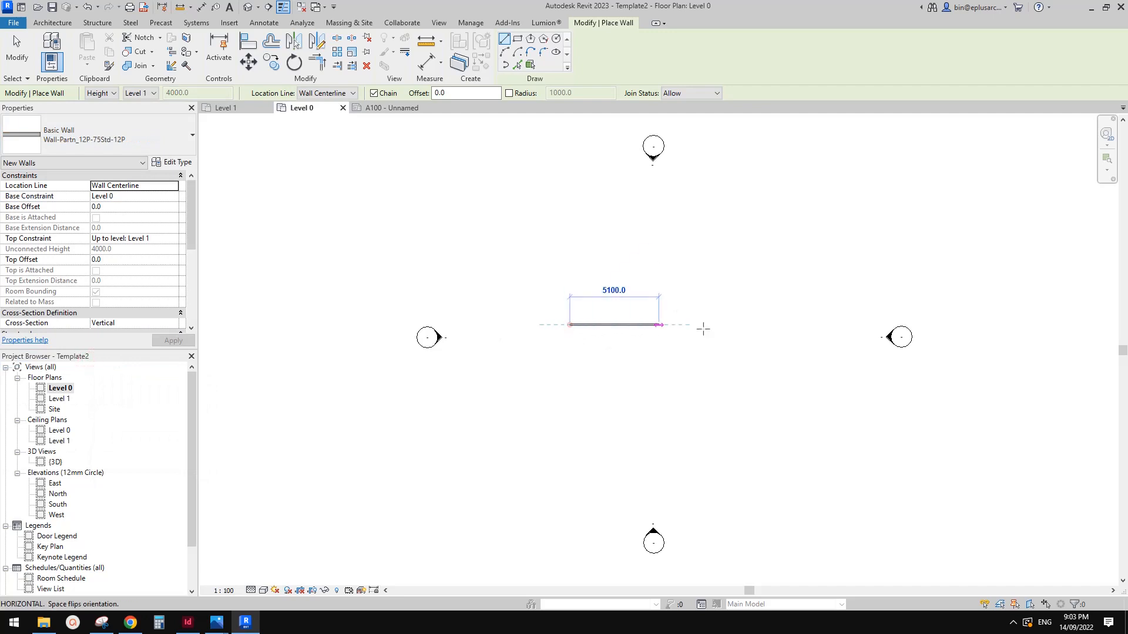
{"action": "left_click", "coordinate": [674, 324]}
{"action": "key", "text": "Escape"}
{"action": "key", "text": "Escape"}
Inspect the layer functions, materials and thicknesses in the new wall's type structure, and deselect the wall.
{"action": "scroll", "coordinate": [610, 330], "scroll_direction": "up", "scroll_amount": 4}
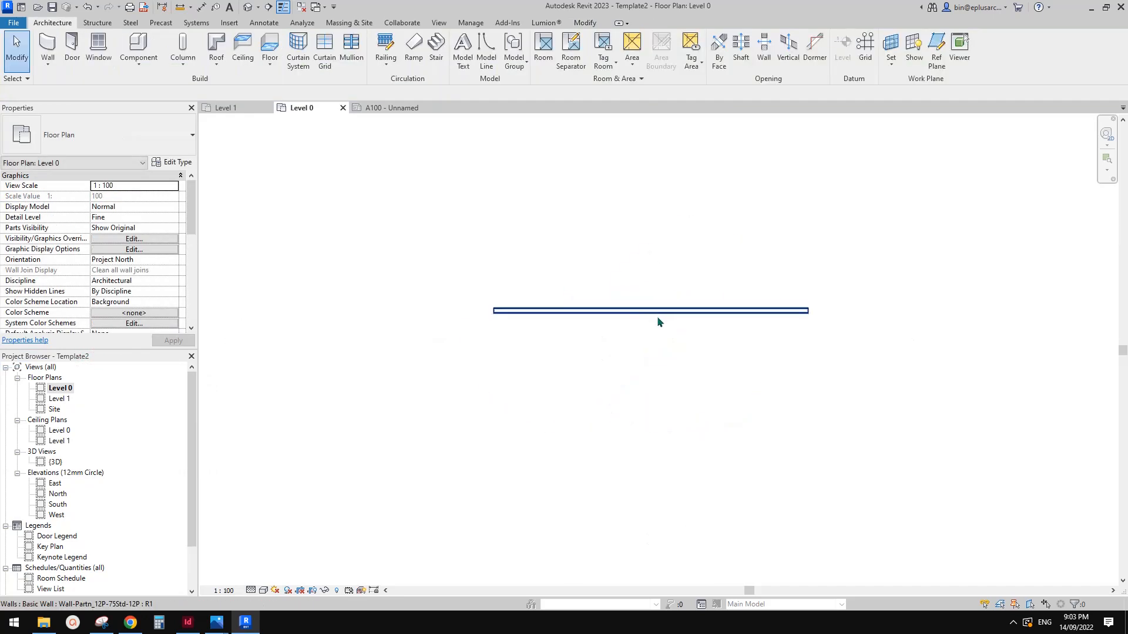
{"action": "left_click", "coordinate": [648, 318]}
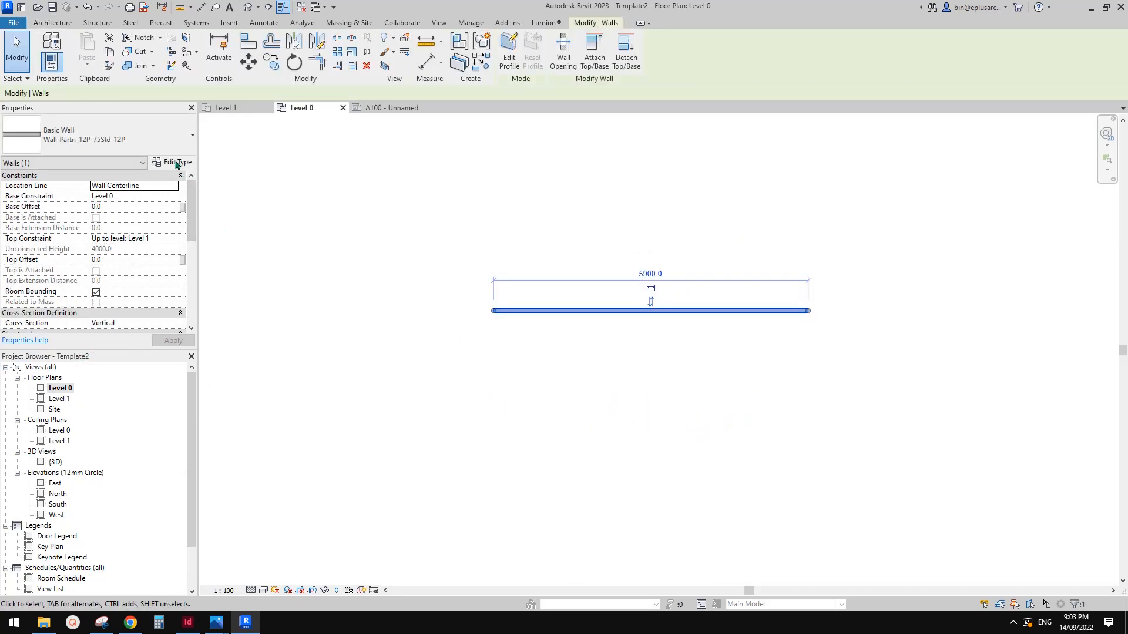
{"action": "left_click", "coordinate": [176, 163]}
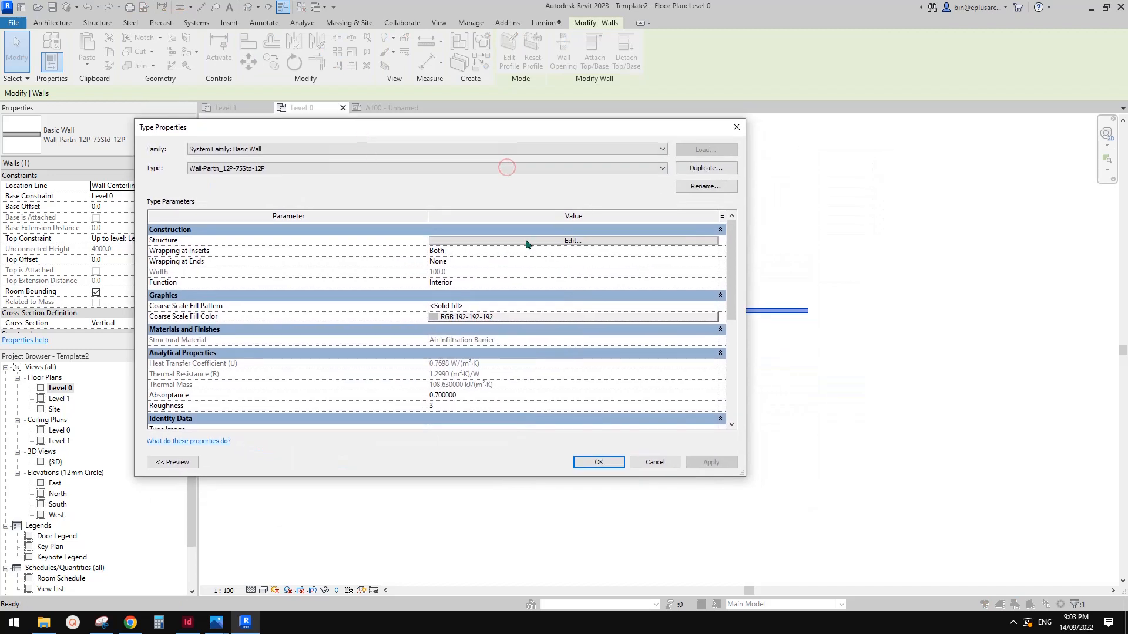
{"action": "left_click", "coordinate": [529, 241]}
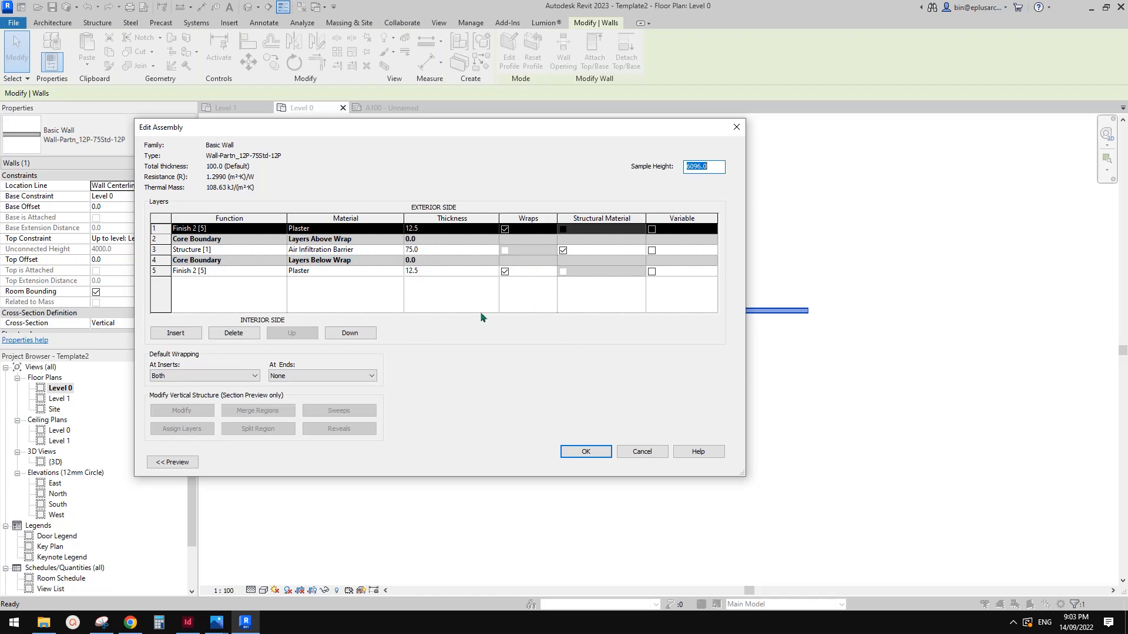
{"action": "left_click", "coordinate": [586, 451]}
{"action": "left_click", "coordinate": [583, 461]}
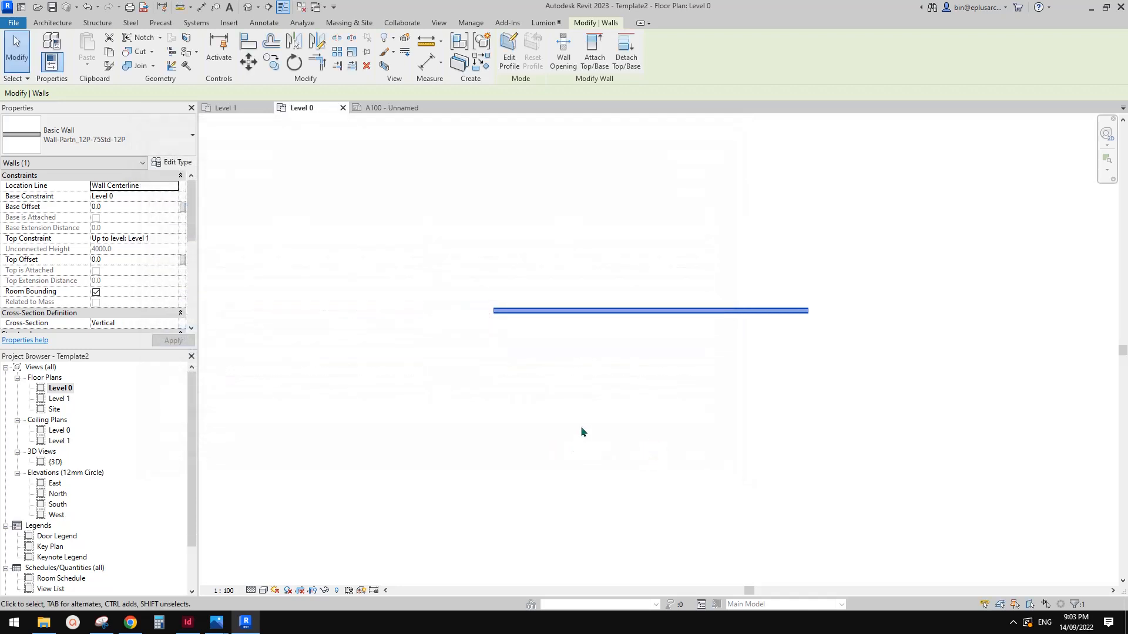
{"action": "key", "text": "Escape"}
Recheck the list of wall types offered by the Wall tool and leave the command without drawing.
{"action": "mouse_move", "coordinate": [532, 341]}
{"action": "middle_mouse_down"}
{"action": "mouse_move", "coordinate": [496, 351]}
{"action": "mouse_move", "coordinate": [534, 342]}
{"action": "mouse_move", "coordinate": [532, 333]}
{"action": "middle_mouse_up"}
{"action": "scroll", "coordinate": [527, 327], "scroll_direction": "down", "scroll_amount": 1}
{"action": "left_click_drag", "start_coordinate": [191, 203], "coordinate": [191, 253]}
{"action": "scroll", "coordinate": [191, 257], "scroll_direction": "up", "scroll_amount": 5}
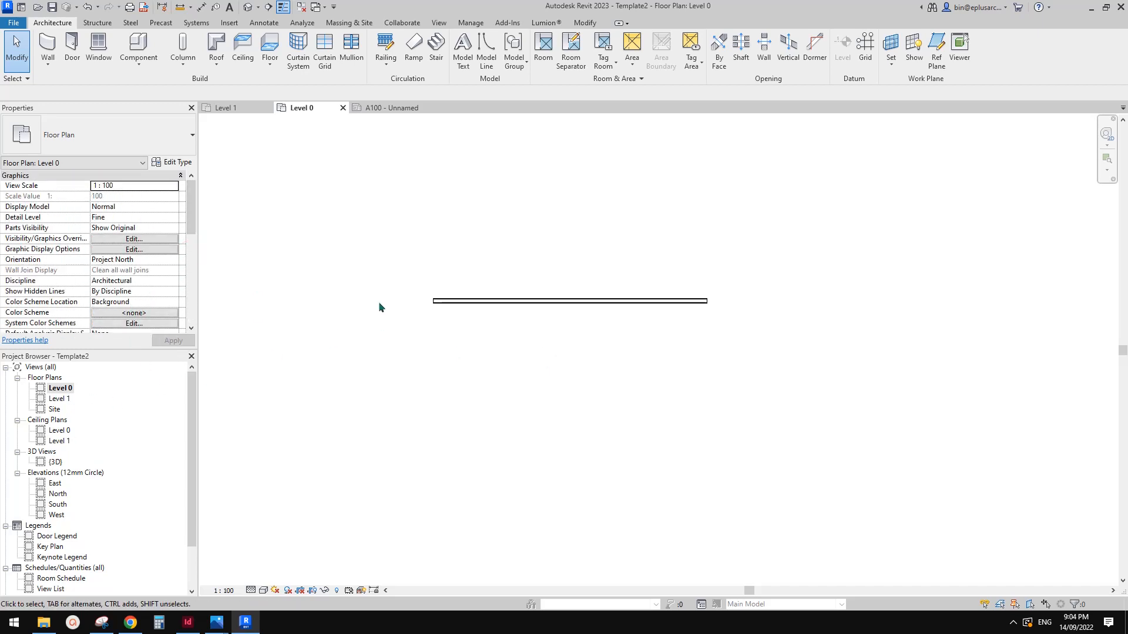
{"action": "key", "text": "w"}
{"action": "key", "text": "a"}
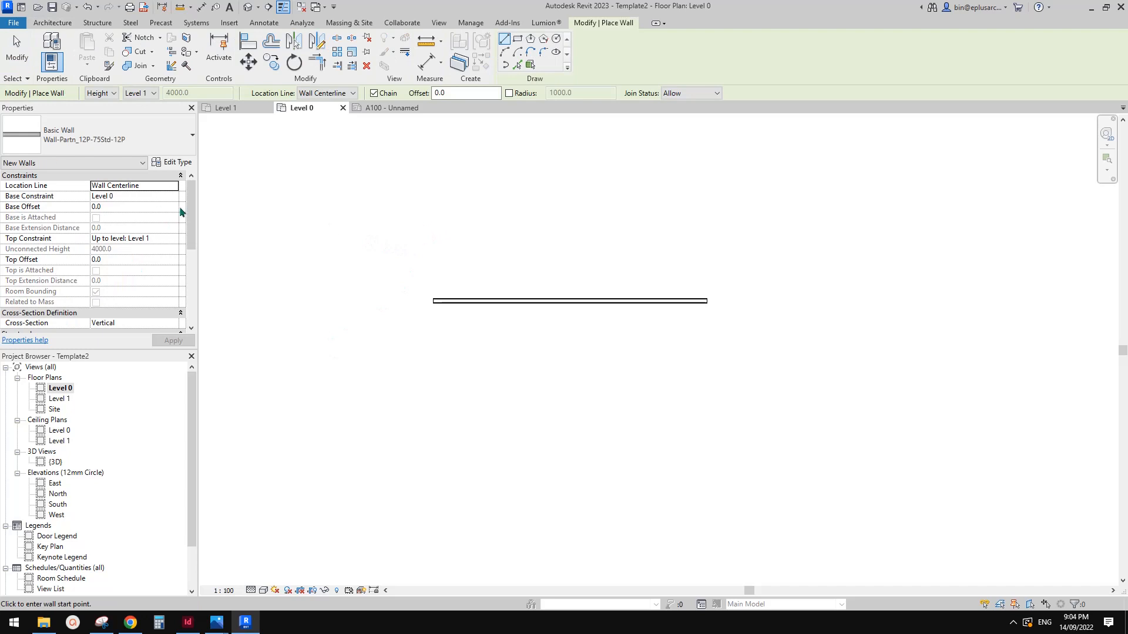
{"action": "left_click", "coordinate": [138, 141]}
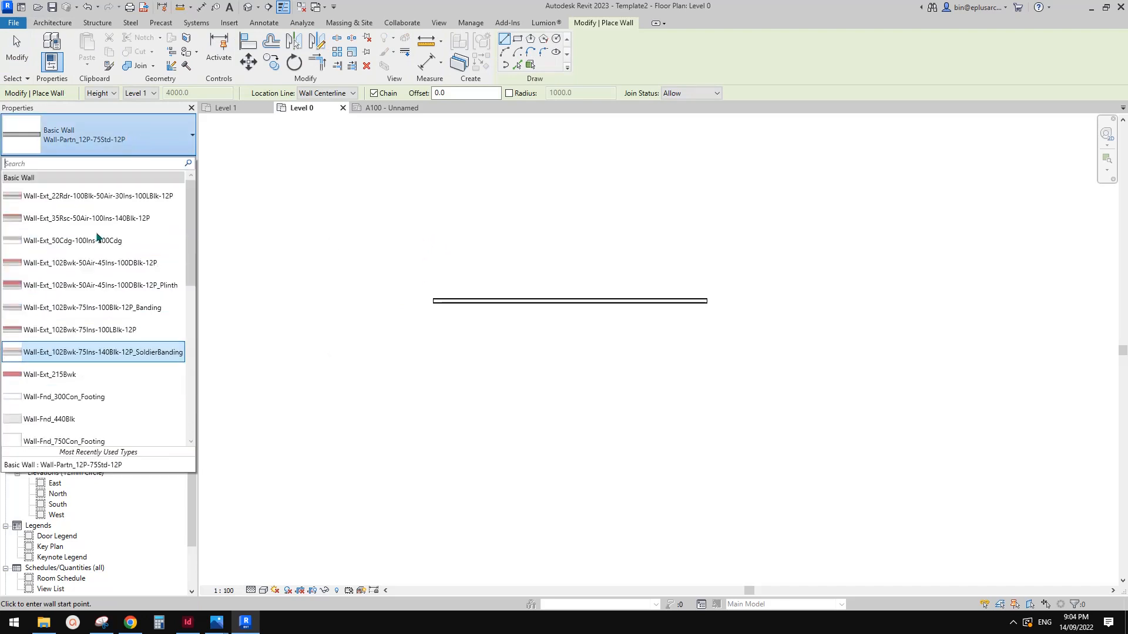
{"action": "key", "text": "Escape"}
{"action": "key", "text": "Escape"}
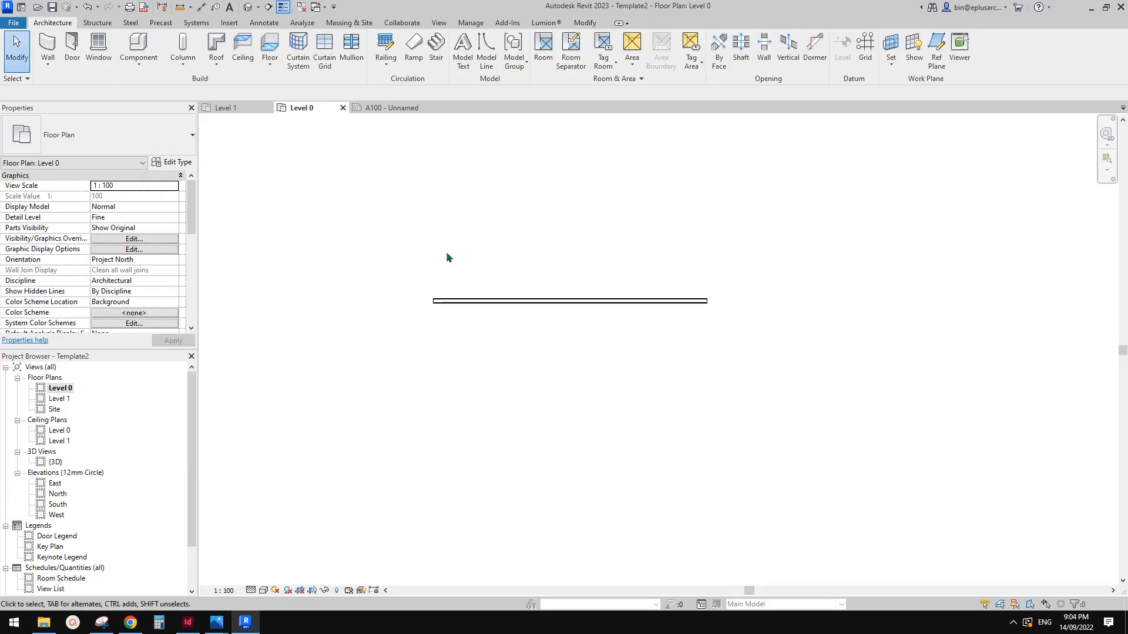
{"action": "key", "text": "alt"}
{"action": "key", "text": "m"}
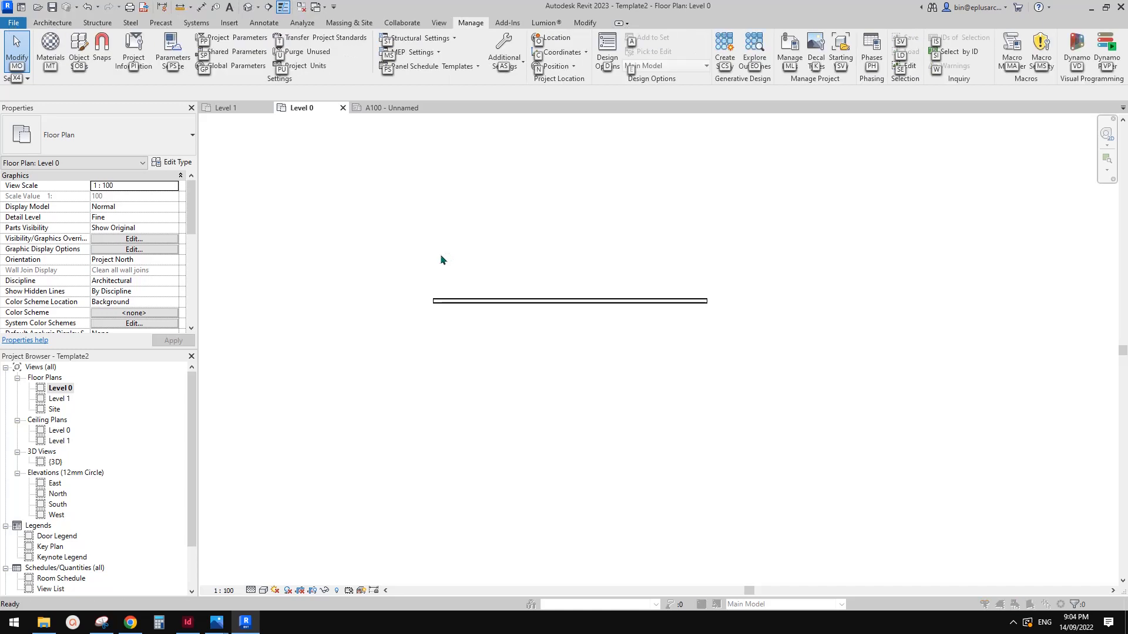
{"action": "key", "text": "p"}
{"action": "key", "text": "u"}
{"action": "key", "text": "Escape"}
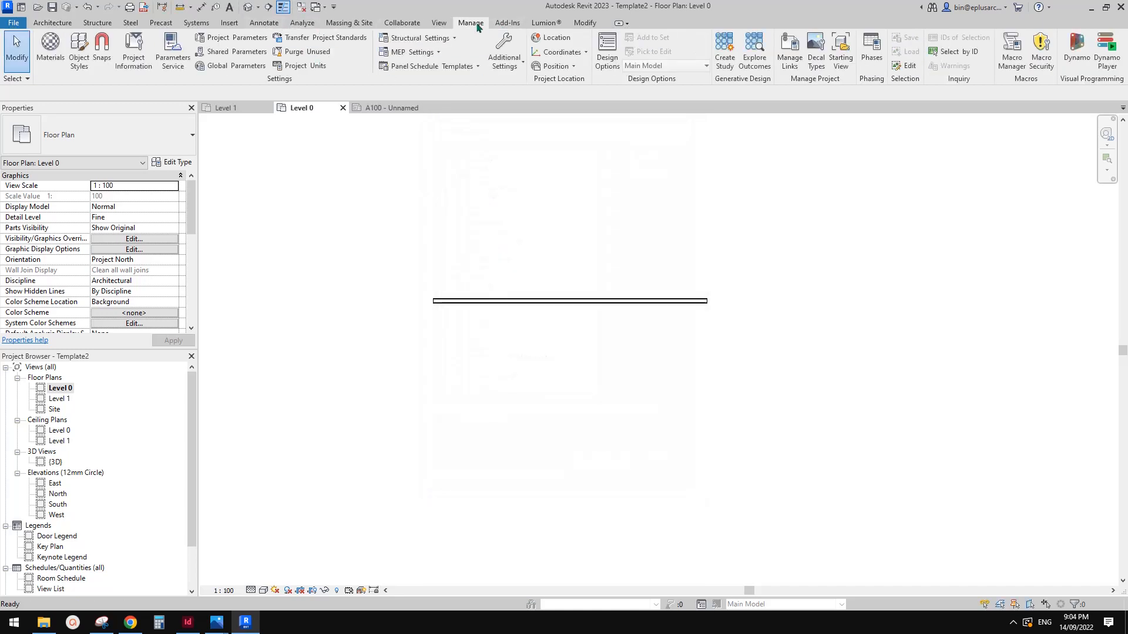
Start Purge Unused and clear the selection of all items.
{"action": "left_click", "coordinate": [305, 53]}
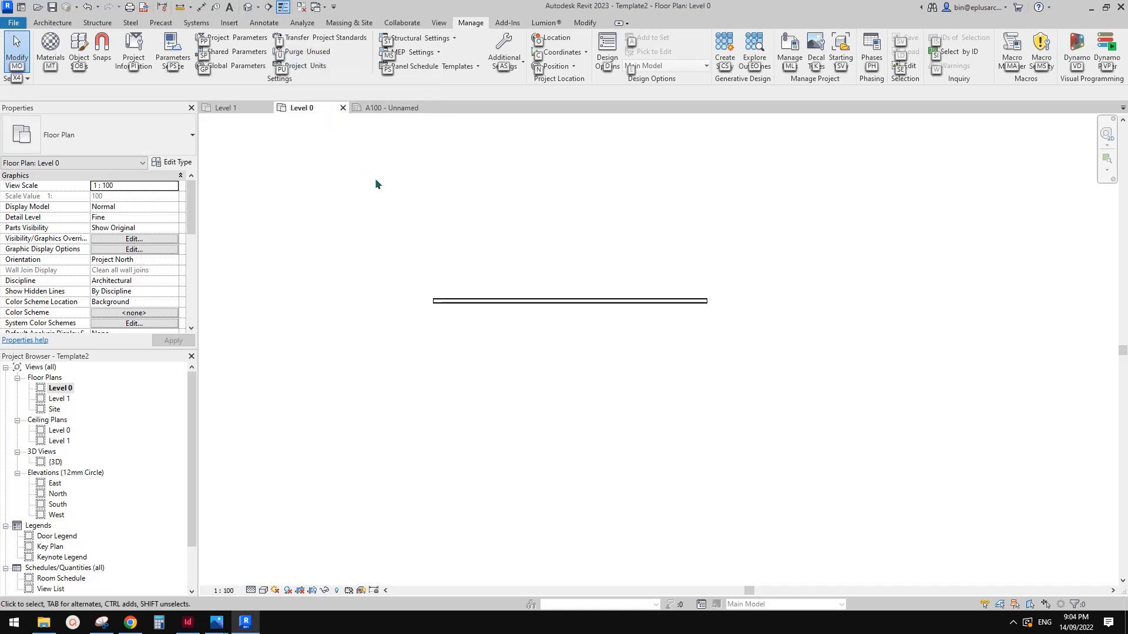
{"action": "mouse_move", "coordinate": [604, 235]}
{"action": "left_mouse_down"}
{"action": "mouse_move", "coordinate": [605, 249]}
{"action": "mouse_move", "coordinate": [605, 231]}
{"action": "left_mouse_up"}
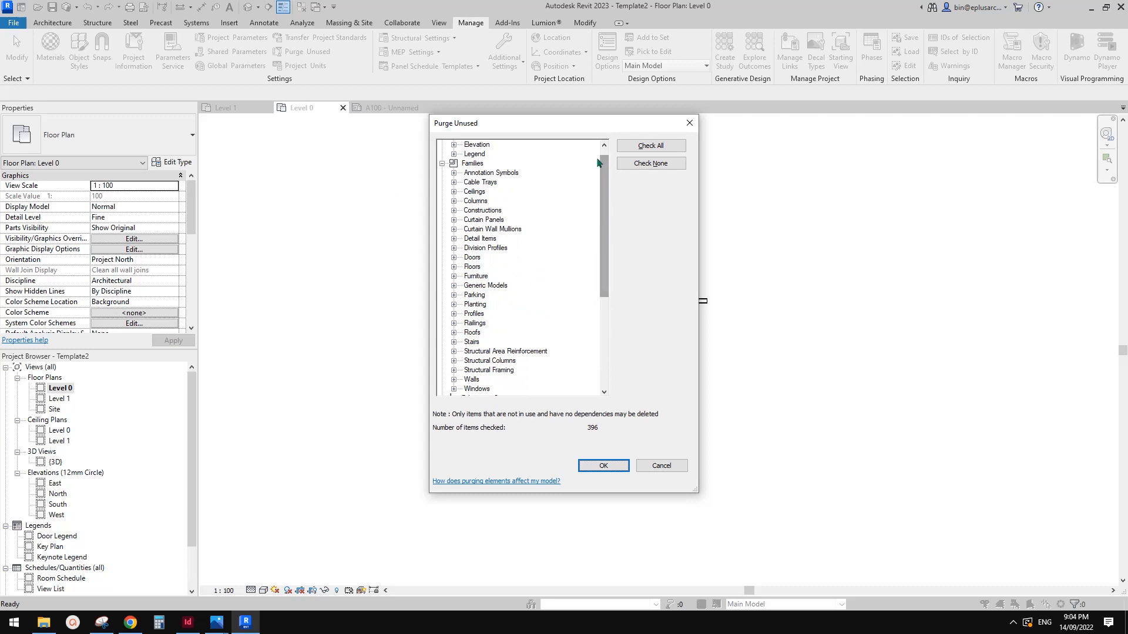
{"action": "left_click", "coordinate": [650, 163]}
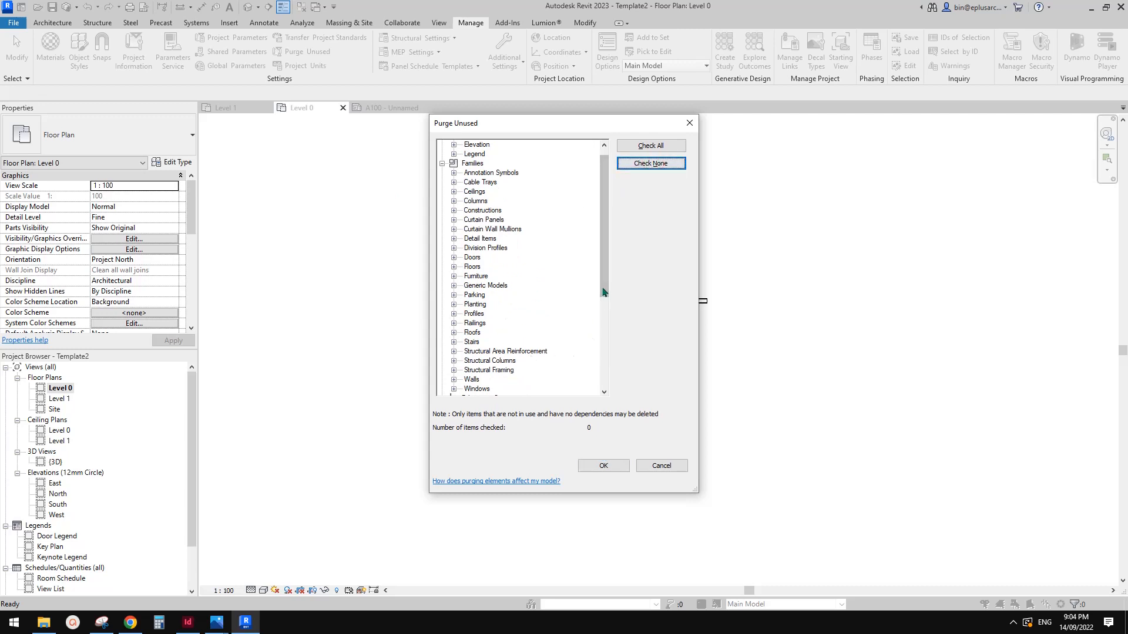
{"action": "left_click_drag", "start_coordinate": [603, 292], "coordinate": [610, 235]}
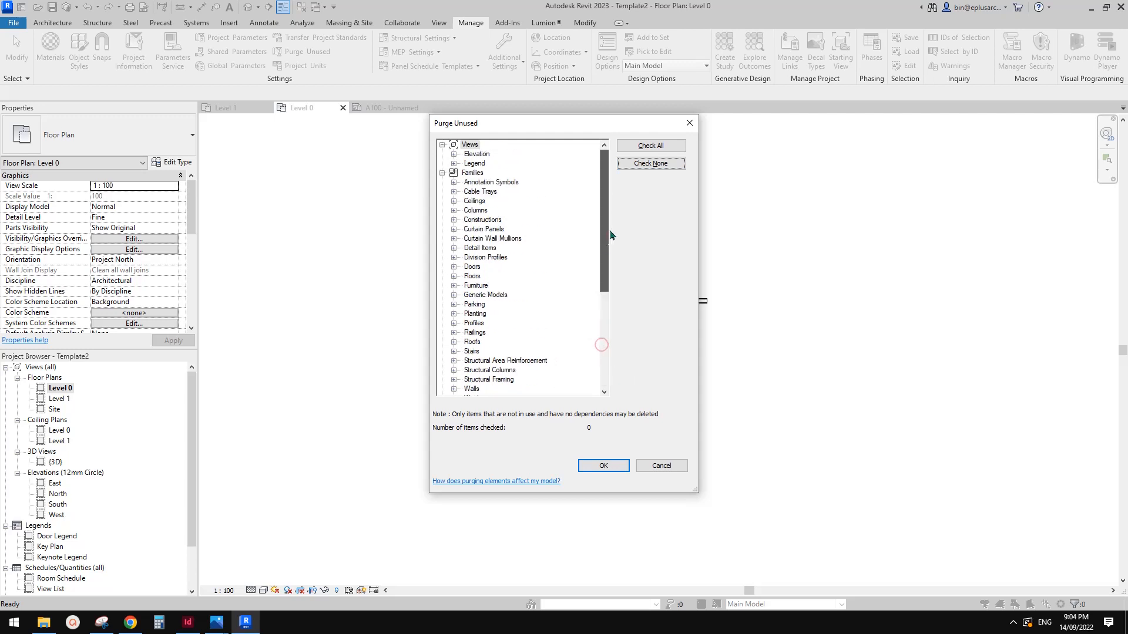
Expand the Walls category and its Basic Wall types in the list of purgeable items.
{"action": "left_click", "coordinate": [480, 249]}
{"action": "key", "text": "w"}
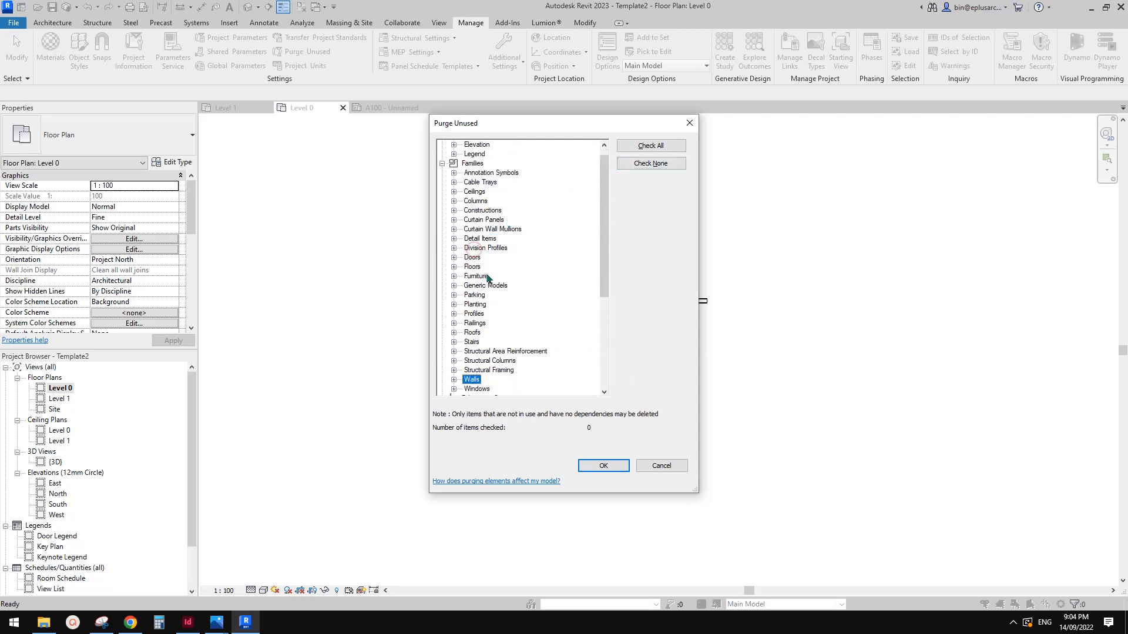
{"action": "scroll", "coordinate": [487, 277], "scroll_direction": "down", "scroll_amount": 1}
{"action": "left_click", "coordinate": [453, 342]}
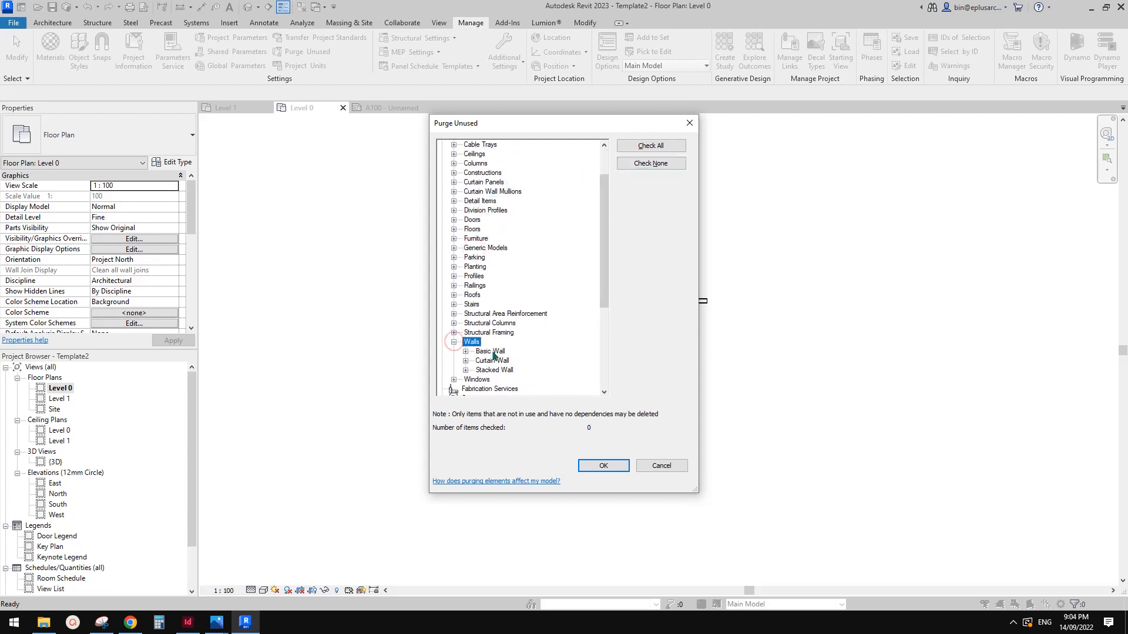
{"action": "left_click", "coordinate": [465, 351]}
{"action": "scroll", "coordinate": [598, 248], "scroll_direction": "down", "scroll_amount": 1}
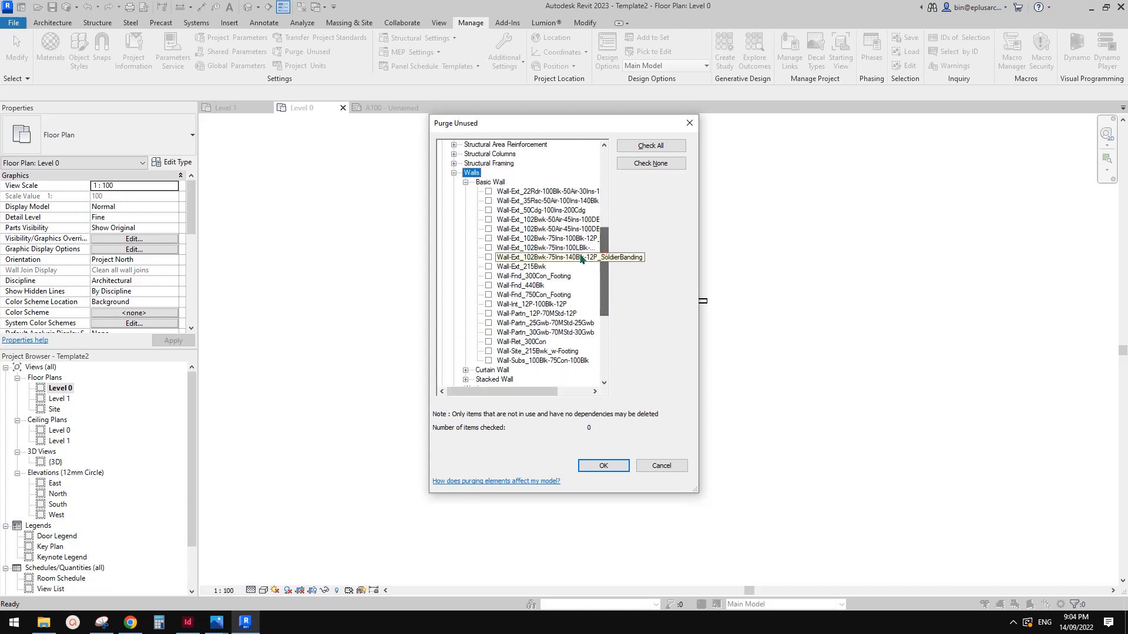
Mark the Basic Wall types from Wall-Partn_25Gwb-70MStd-25Gwb down to Wall-Subs_100Blk-75Con-100Blk for purging.
{"action": "left_click", "coordinate": [488, 360]}
{"action": "left_click", "coordinate": [488, 350]}
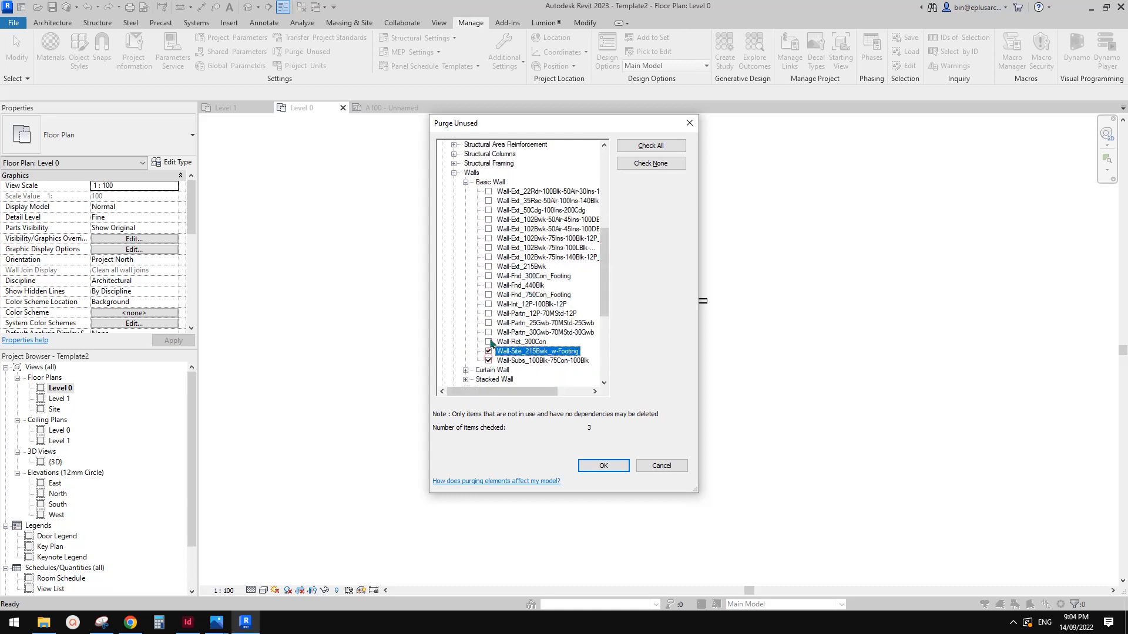
{"action": "left_click", "coordinate": [488, 342]}
{"action": "left_click", "coordinate": [488, 332]}
{"action": "left_click", "coordinate": [488, 323]}
{"action": "left_click", "coordinate": [488, 332]}
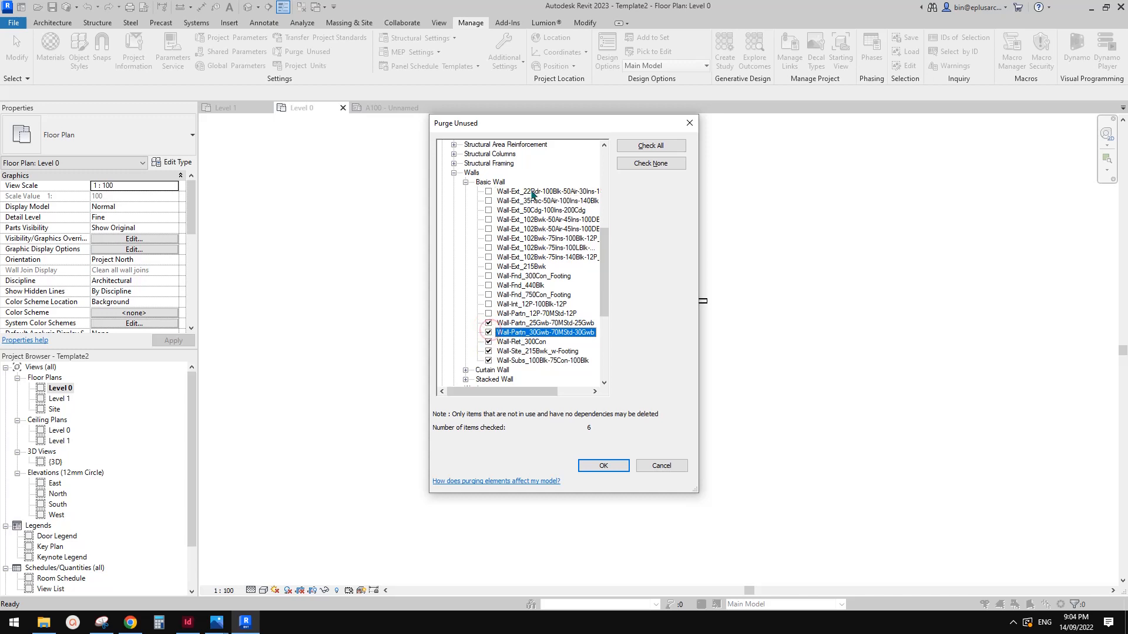
Mark all remaining available Basic Wall types, from the first Wall-Ext type down, and purge the checked items.
{"action": "left_click", "coordinate": [532, 192], "text": "shift"}
{"action": "left_click", "coordinate": [488, 266]}
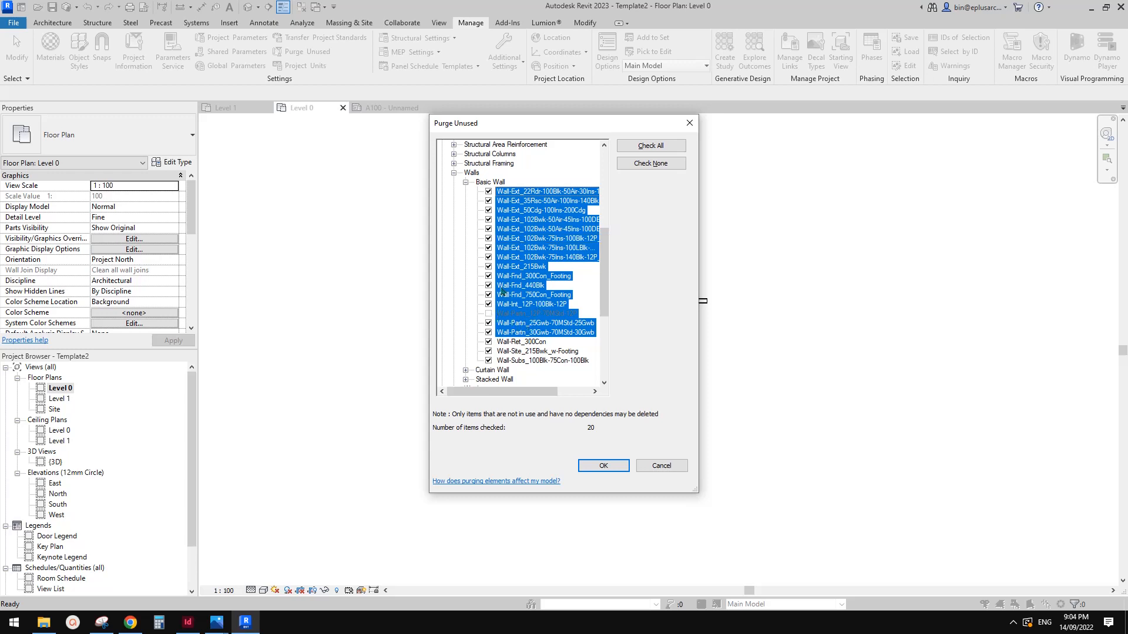
{"action": "left_click", "coordinate": [489, 323]}
{"action": "left_click", "coordinate": [489, 304]}
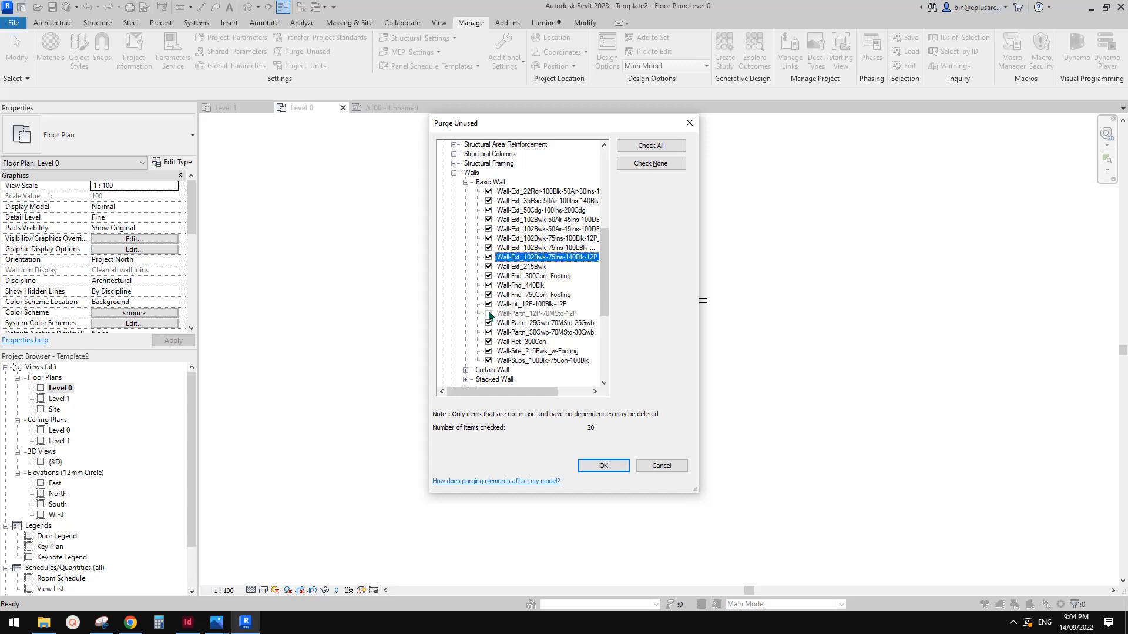
{"action": "left_click", "coordinate": [489, 306]}
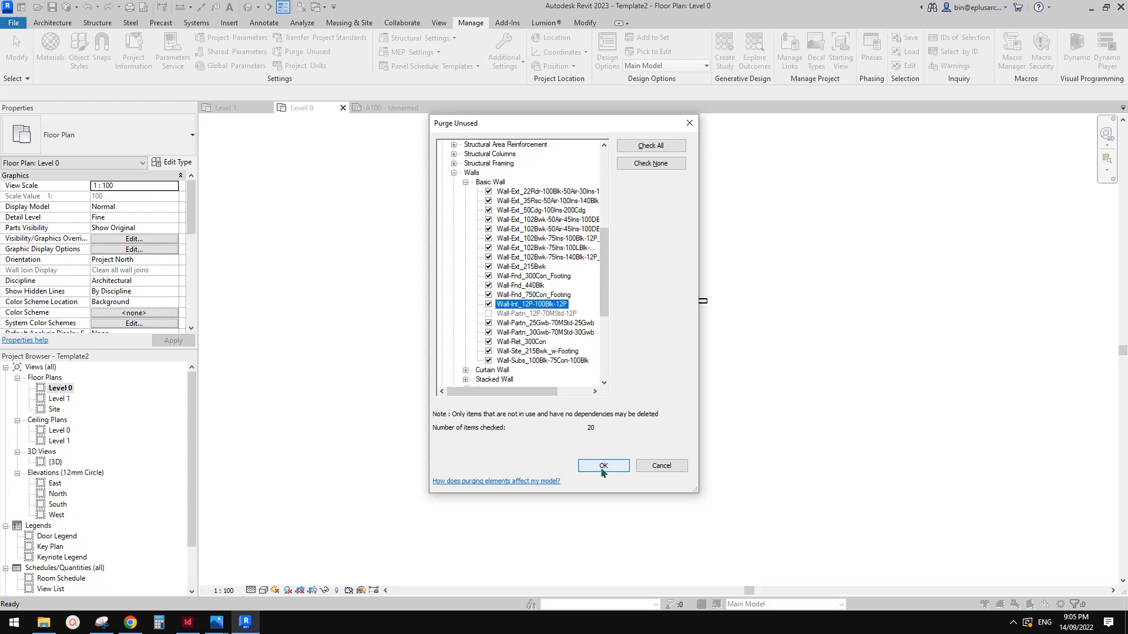
{"action": "left_click", "coordinate": [602, 467]}
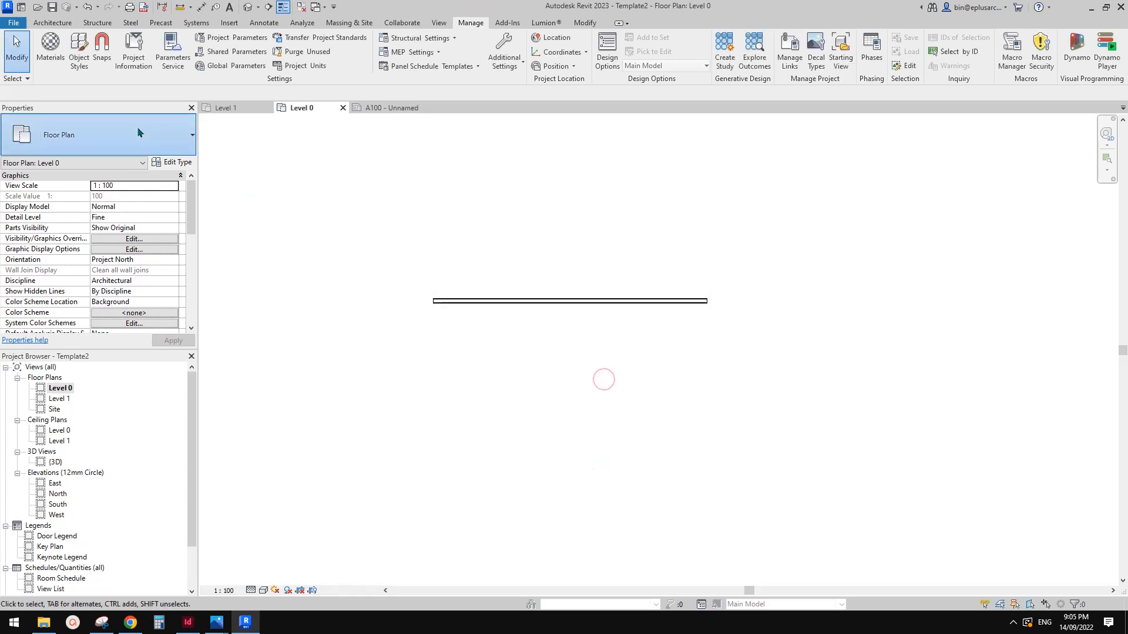
Review the wall types still offered by the Wall tool and leave the command without drawing.
{"action": "left_click", "coordinate": [145, 135]}
{"action": "key", "text": "w"}
{"action": "key", "text": "a"}
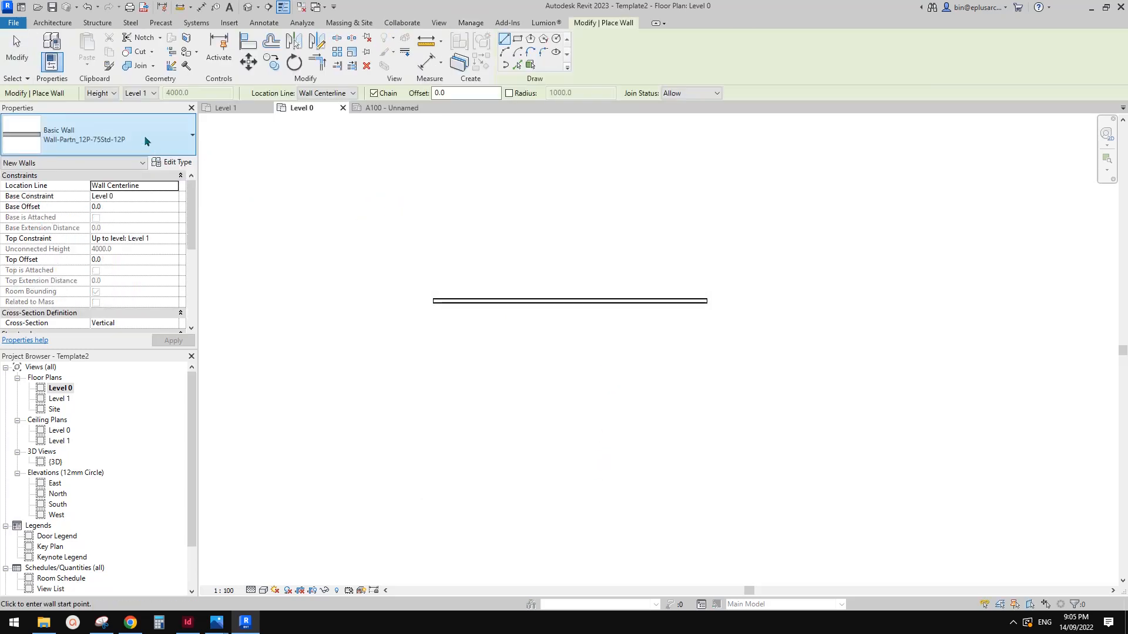
{"action": "left_click", "coordinate": [143, 139]}
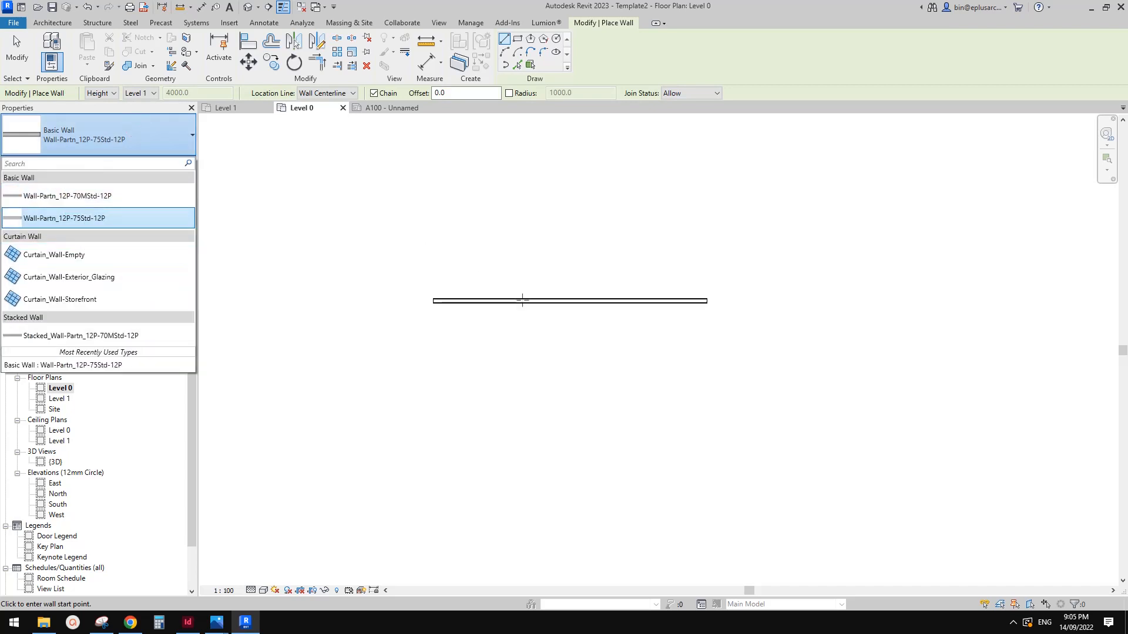
{"action": "key", "text": "Escape"}
{"action": "key", "text": "Escape"}
Delete the horizontal wall on Level 0, and start Purge Unused with all items unchecked.
{"action": "left_click", "coordinate": [552, 301]}
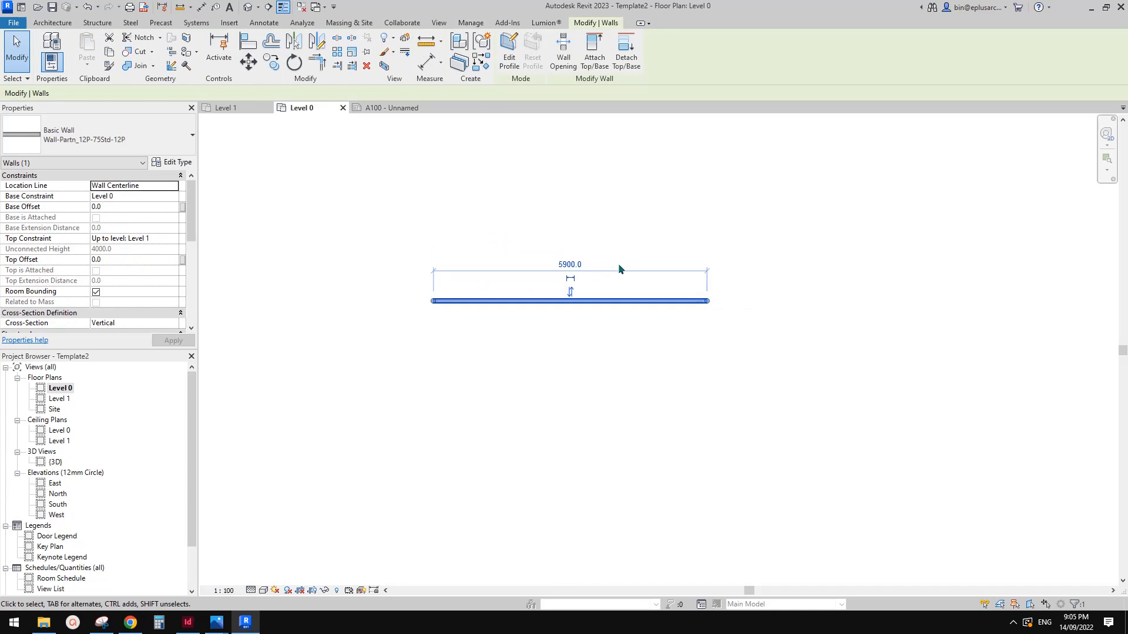
{"action": "key", "text": "Delete"}
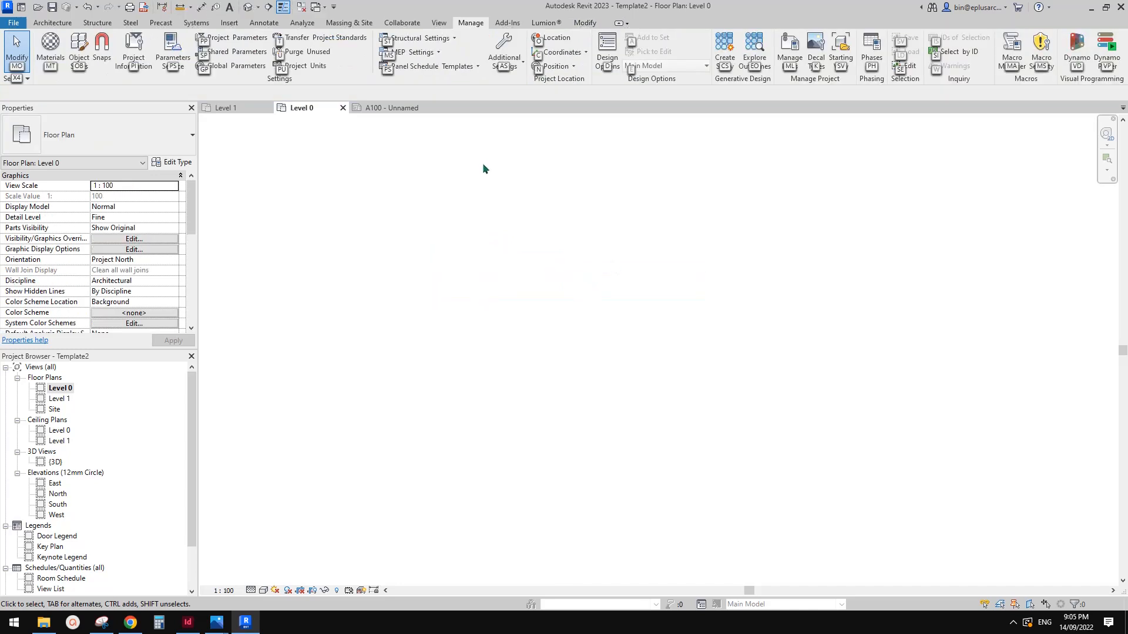
{"action": "key", "text": "p"}
{"action": "key", "text": "u"}
{"action": "left_click", "coordinate": [642, 163]}
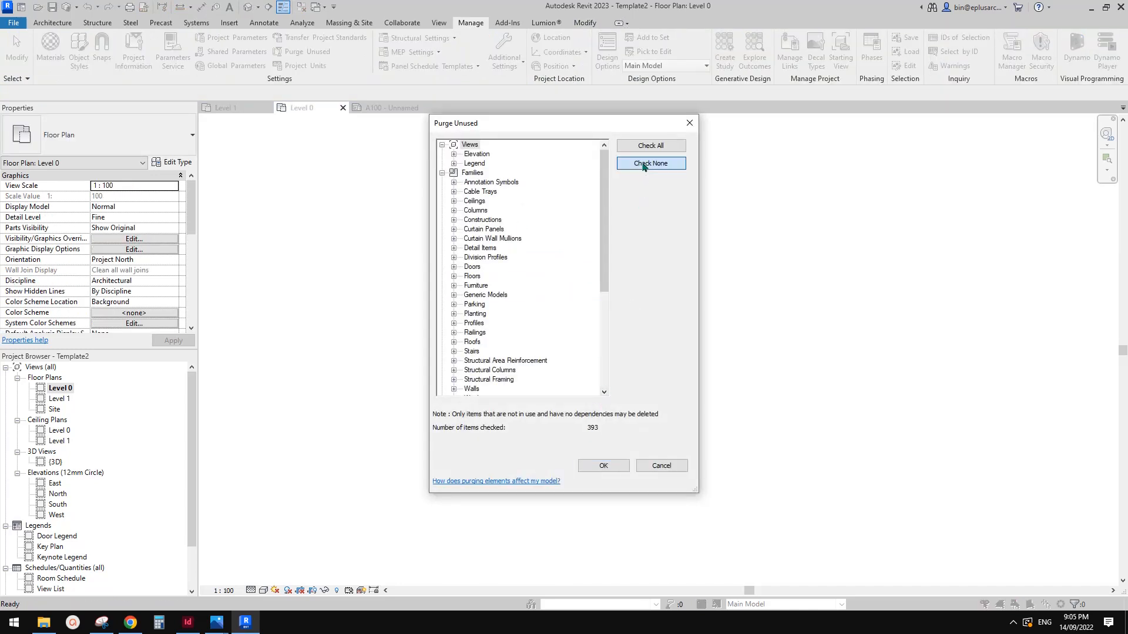
Mark the Basic Wall type Wall-Partn_12P-75Std-12P under Walls and purge it.
{"action": "left_click", "coordinate": [486, 220]}
{"action": "scroll", "coordinate": [496, 324], "scroll_direction": "down", "scroll_amount": 2}
{"action": "scroll", "coordinate": [497, 327], "scroll_direction": "down", "scroll_amount": 1}
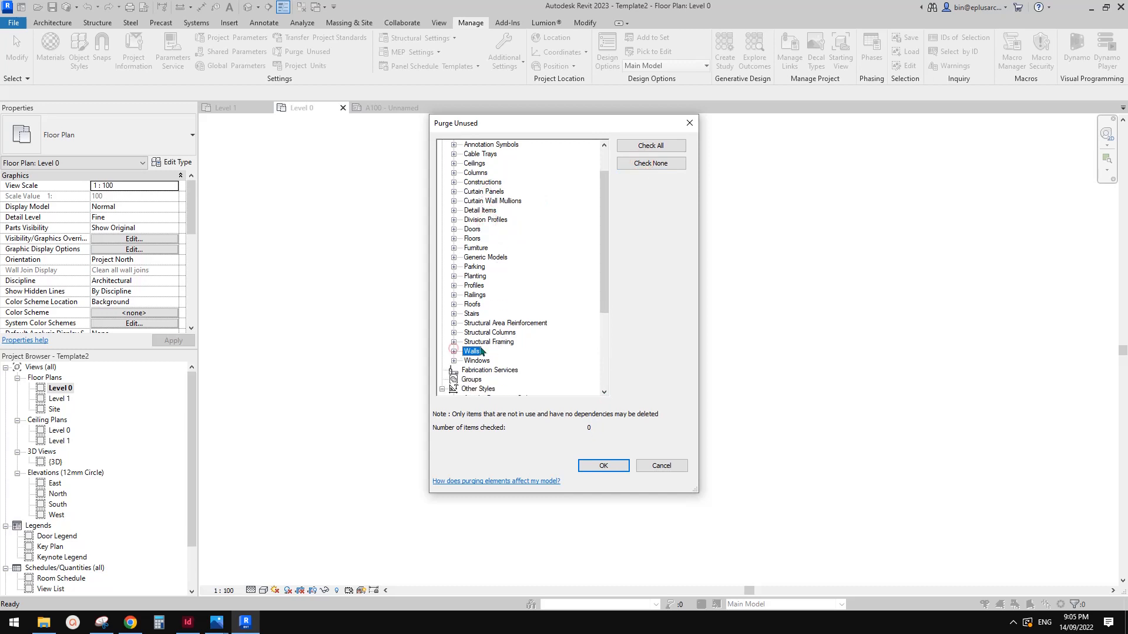
{"action": "left_click", "coordinate": [453, 351]}
{"action": "left_click", "coordinate": [465, 361]}
{"action": "scroll", "coordinate": [471, 362], "scroll_direction": "down", "scroll_amount": 1}
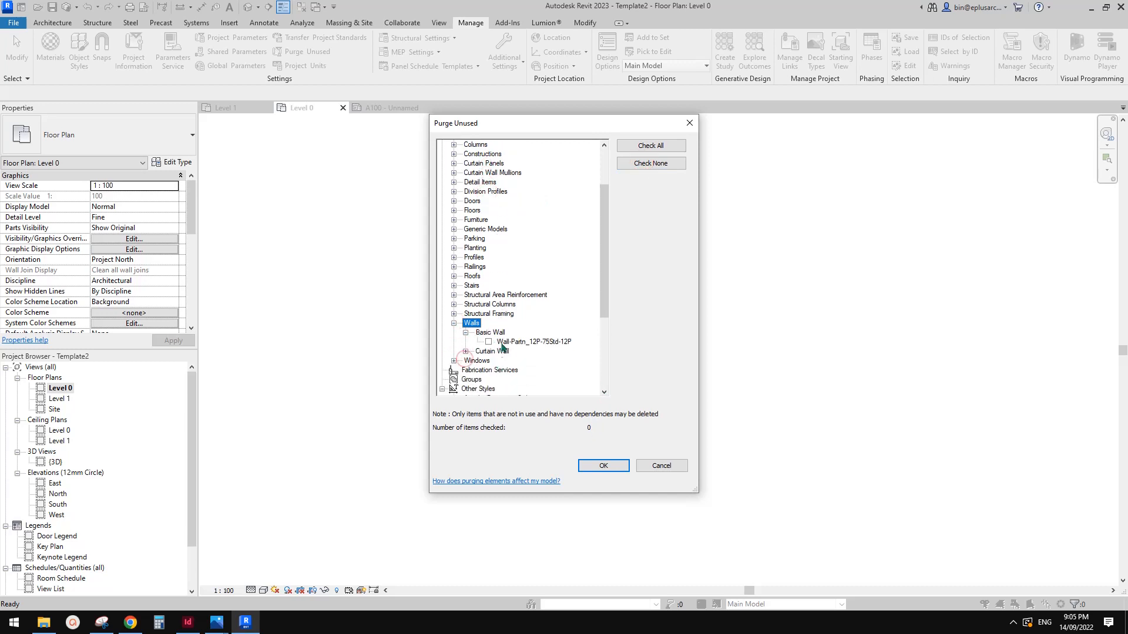
{"action": "left_click", "coordinate": [506, 342]}
{"action": "left_click", "coordinate": [604, 465]}
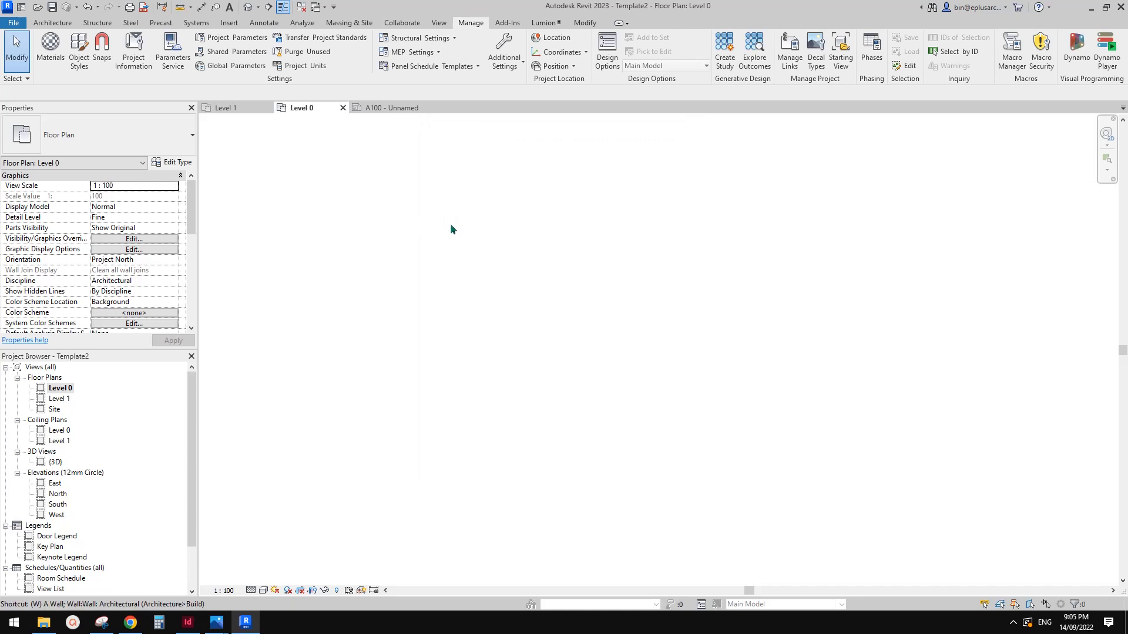
Draw a horizontal wall about 3000 mm long on Level 0 using the Wall-Partn_12P-70MStd-12P type.
{"action": "key", "text": "w"}
{"action": "key", "text": "a"}
{"action": "left_click", "coordinate": [169, 144]}
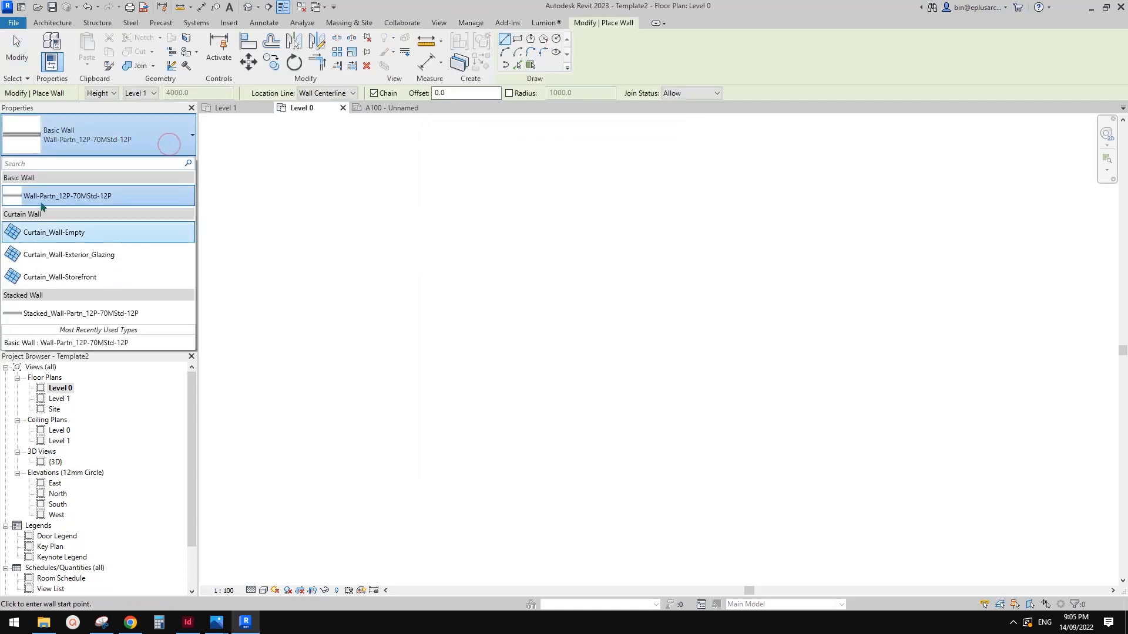
{"action": "left_click", "coordinate": [59, 196]}
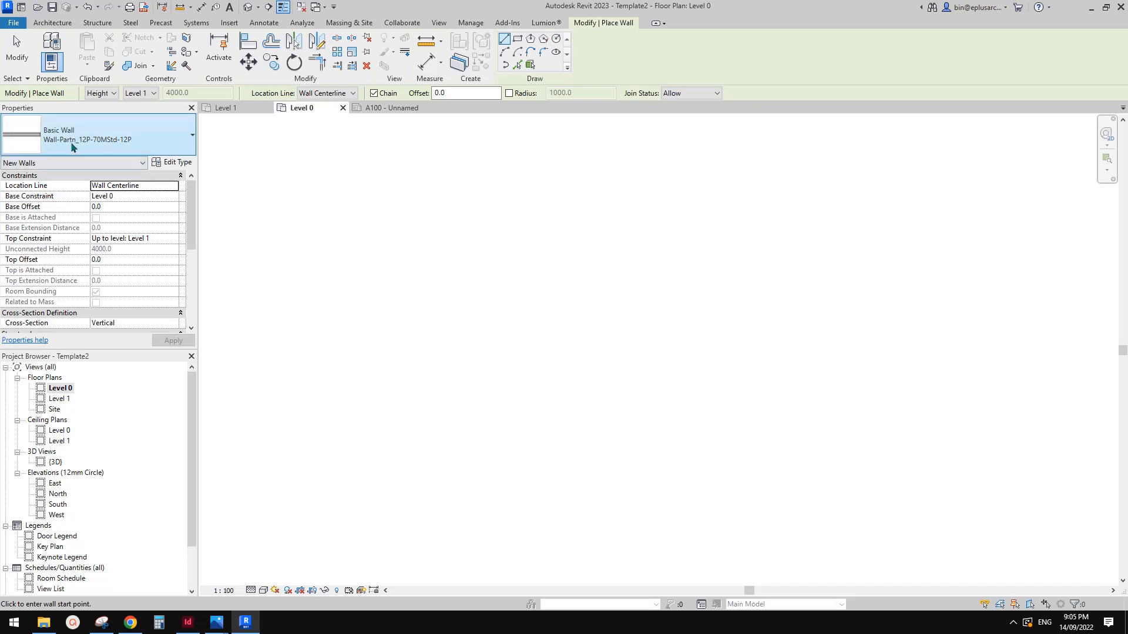
{"action": "left_click", "coordinate": [522, 308]}
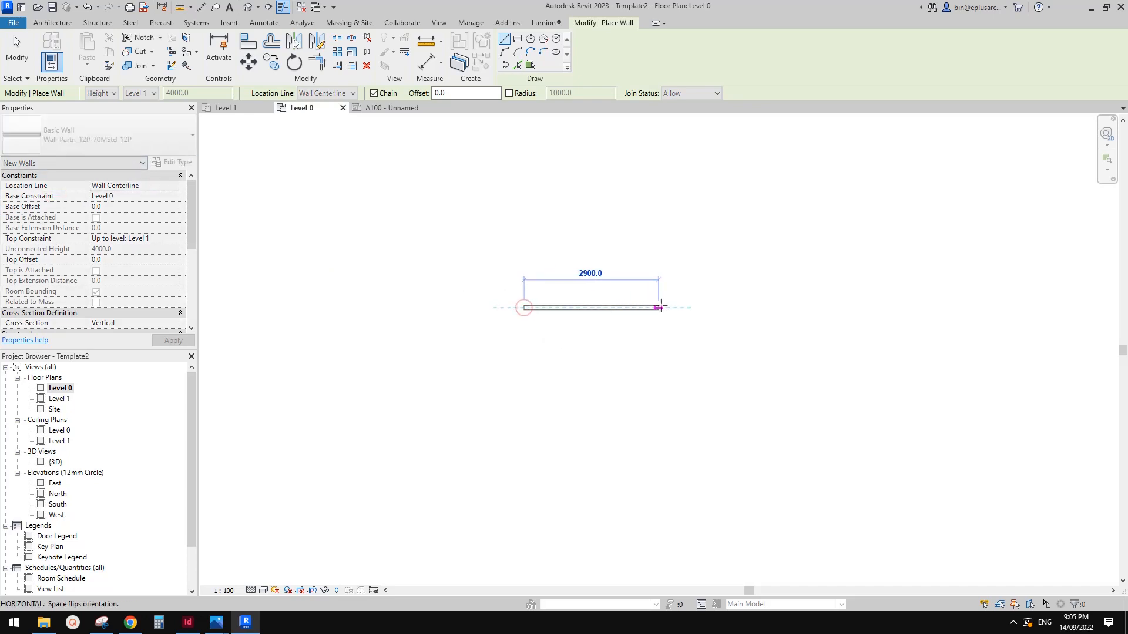
{"action": "left_click", "coordinate": [660, 306]}
{"action": "scroll", "coordinate": [606, 306], "scroll_direction": "up", "scroll_amount": 3}
{"action": "key", "text": "Escape"}
{"action": "scroll", "coordinate": [608, 330], "scroll_direction": "down", "scroll_amount": 2}
{"action": "scroll", "coordinate": [579, 362], "scroll_direction": "down", "scroll_amount": 1}
{"action": "middle_click_drag", "start_coordinate": [609, 345], "coordinate": [551, 337]}
{"action": "key", "text": "Escape"}
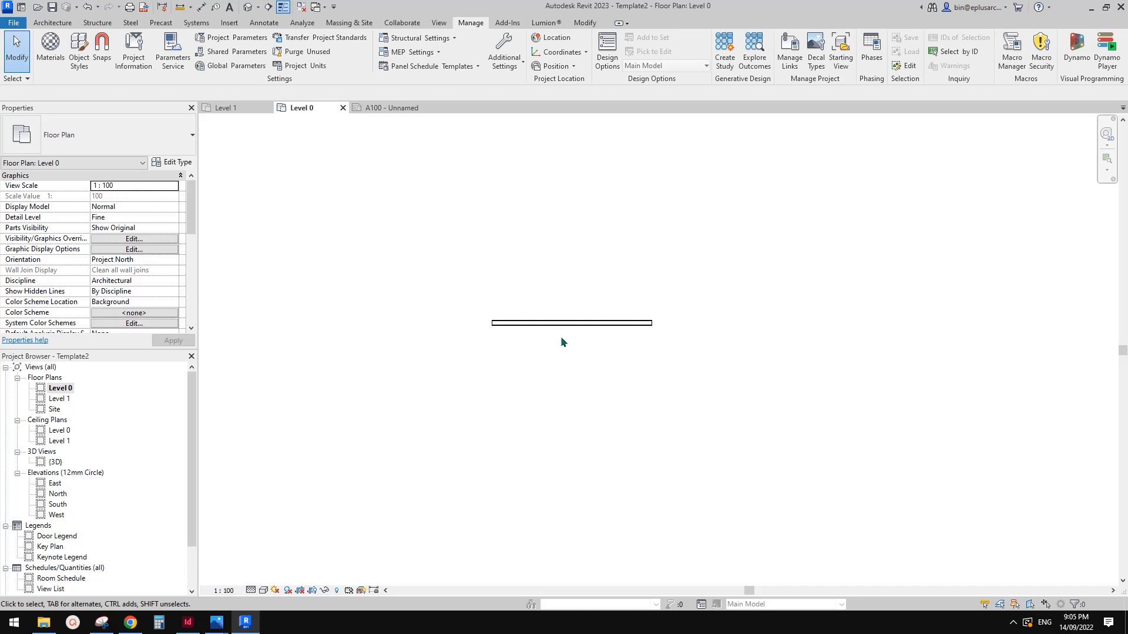
Select the new wall and examine it up close in the Level 0 plan.
{"action": "left_click", "coordinate": [582, 354]}
{"action": "scroll", "coordinate": [567, 336], "scroll_direction": "up", "scroll_amount": 1}
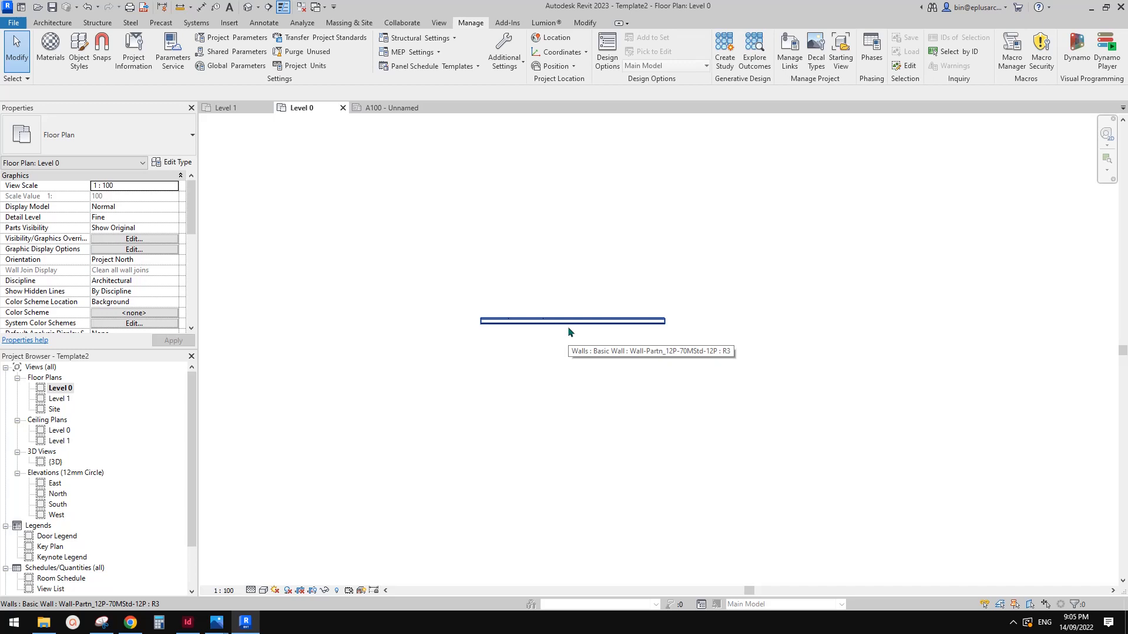
{"action": "left_click", "coordinate": [579, 327]}
{"action": "scroll", "coordinate": [588, 327], "scroll_direction": "up", "scroll_amount": 2}
{"action": "scroll", "coordinate": [588, 321], "scroll_direction": "up", "scroll_amount": 1}
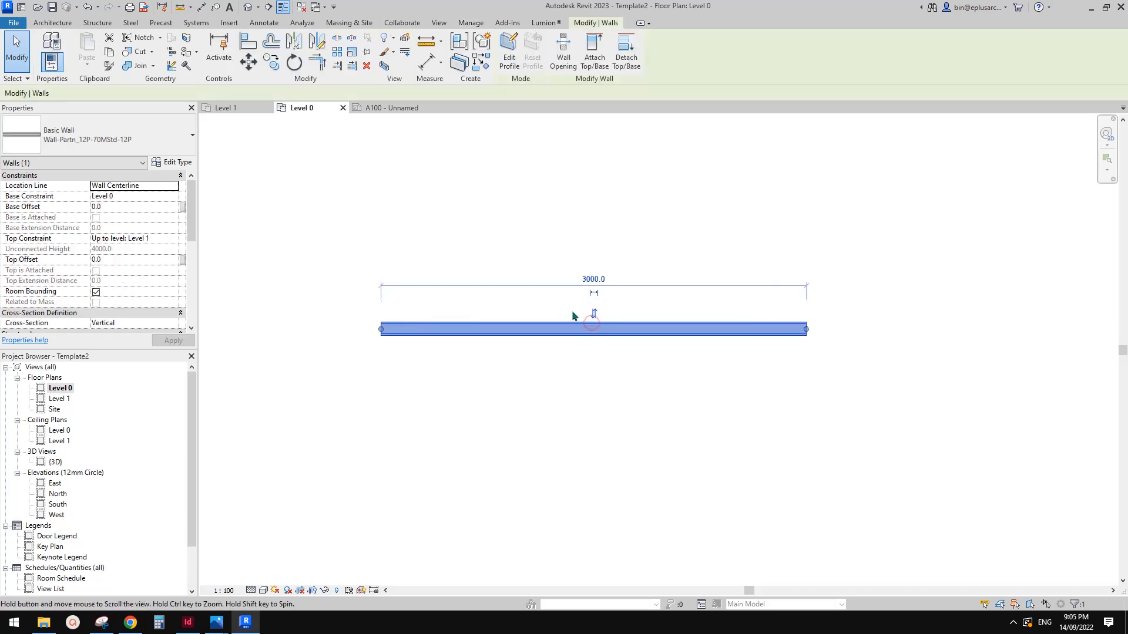
{"action": "middle_click_drag", "start_coordinate": [572, 310], "coordinate": [575, 321]}
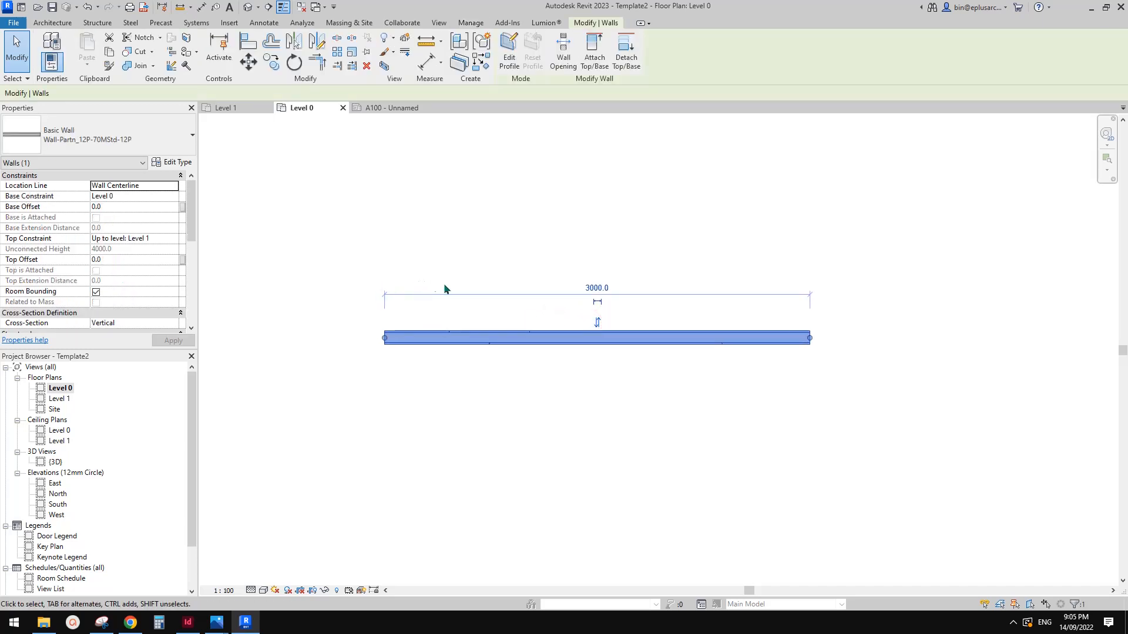
{"action": "middle_click_drag", "start_coordinate": [472, 298], "coordinate": [487, 292]}
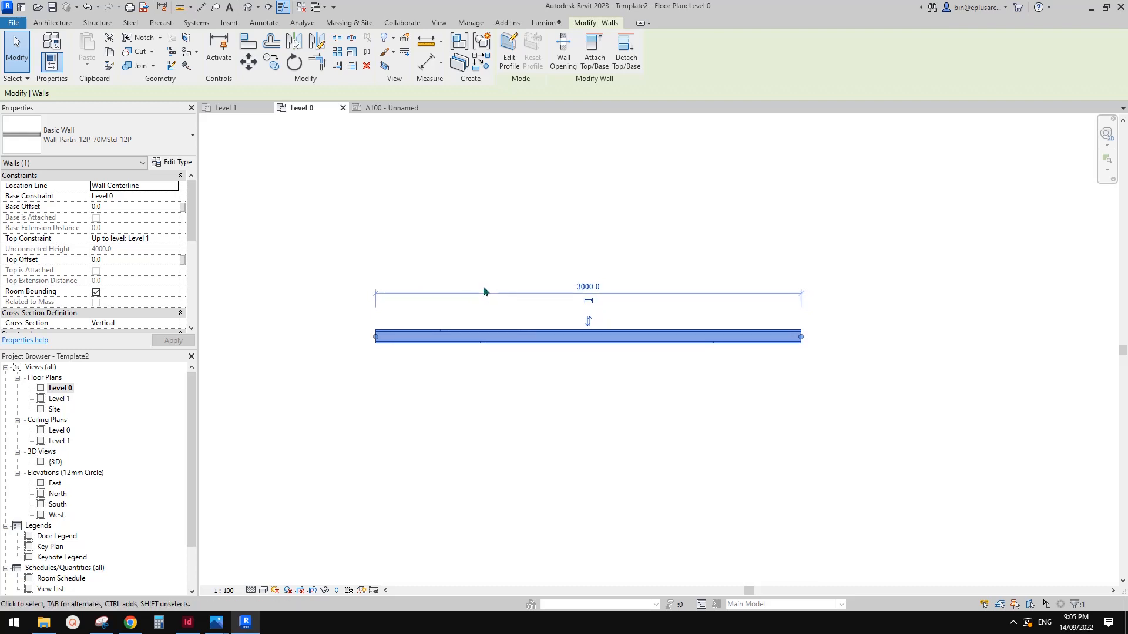
{"action": "middle_click_drag", "start_coordinate": [499, 305], "coordinate": [493, 298]}
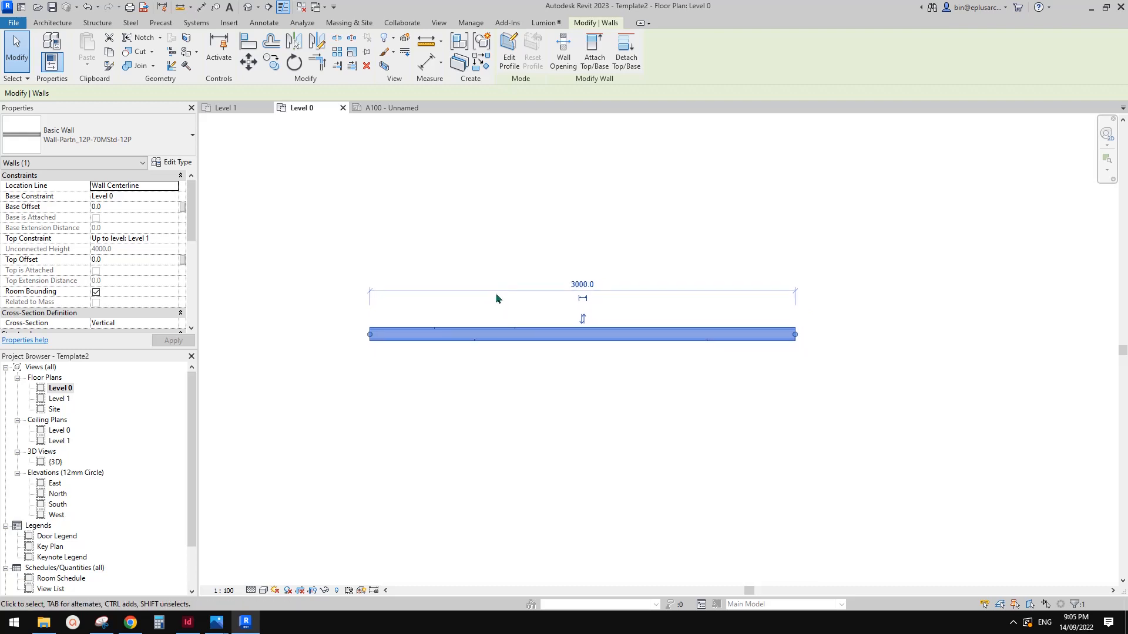
{"action": "scroll", "coordinate": [529, 320], "scroll_direction": "up", "scroll_amount": 1}
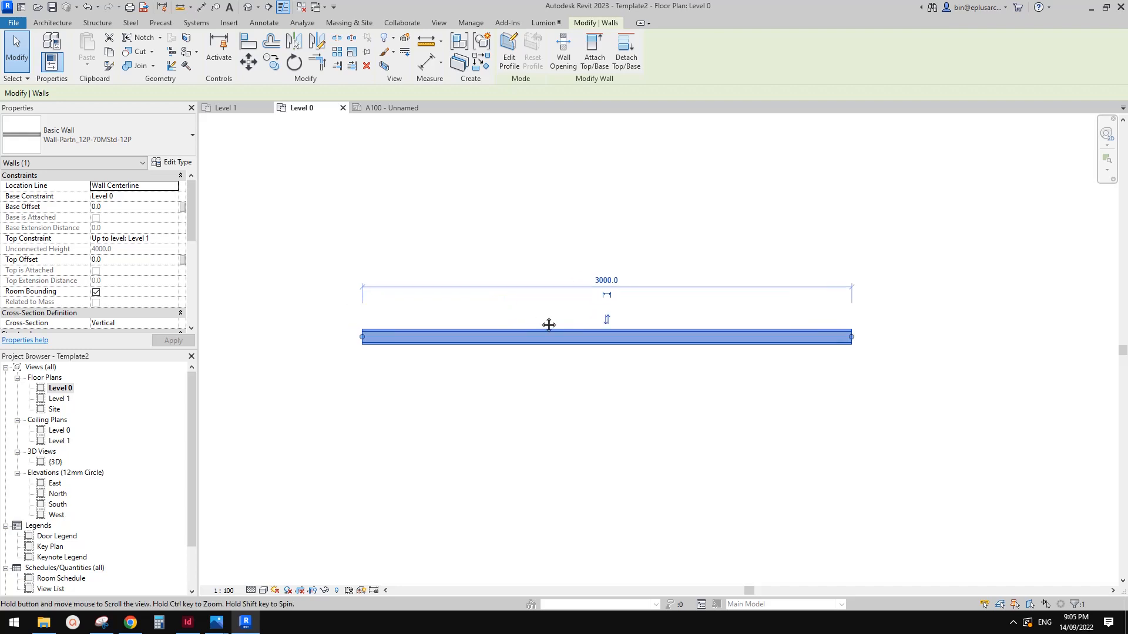
{"action": "scroll", "coordinate": [362, 196], "scroll_direction": "up", "scroll_amount": 1}
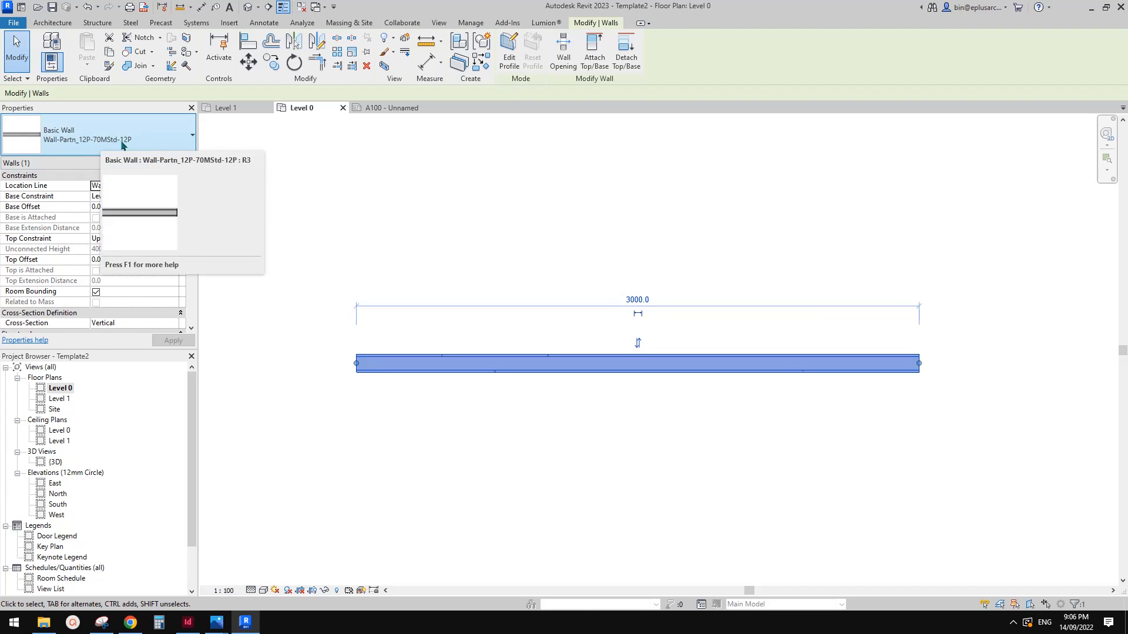
Rename the selected wall's type to 90mm Timber Stud in its type properties.
{"action": "left_click", "coordinate": [210, 190]}
{"action": "left_click", "coordinate": [437, 364]}
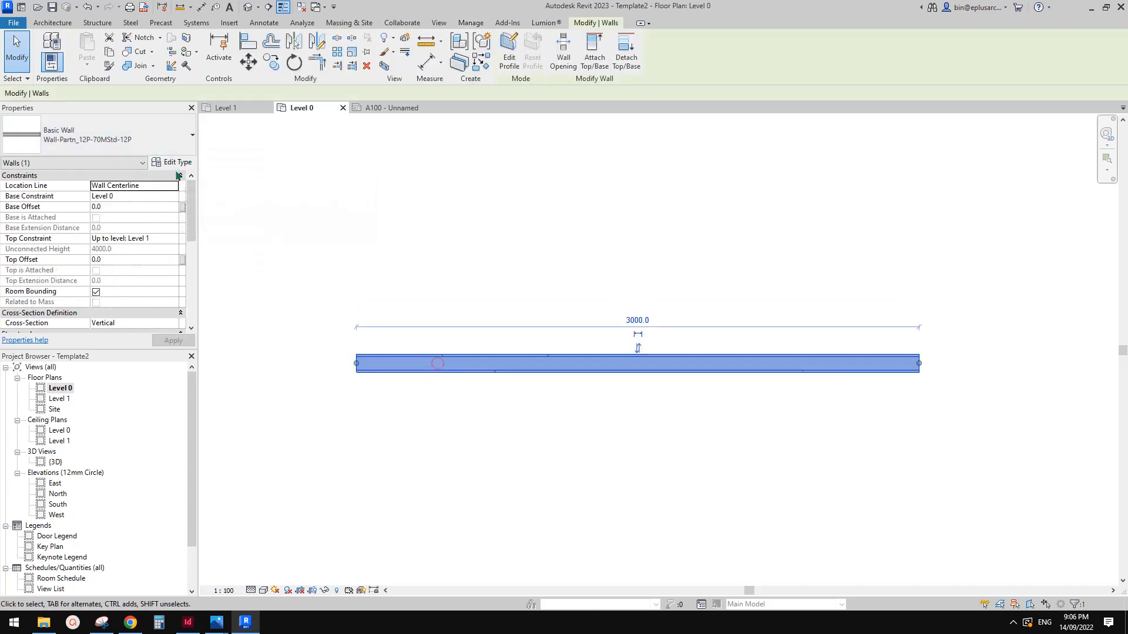
{"action": "left_click", "coordinate": [177, 162]}
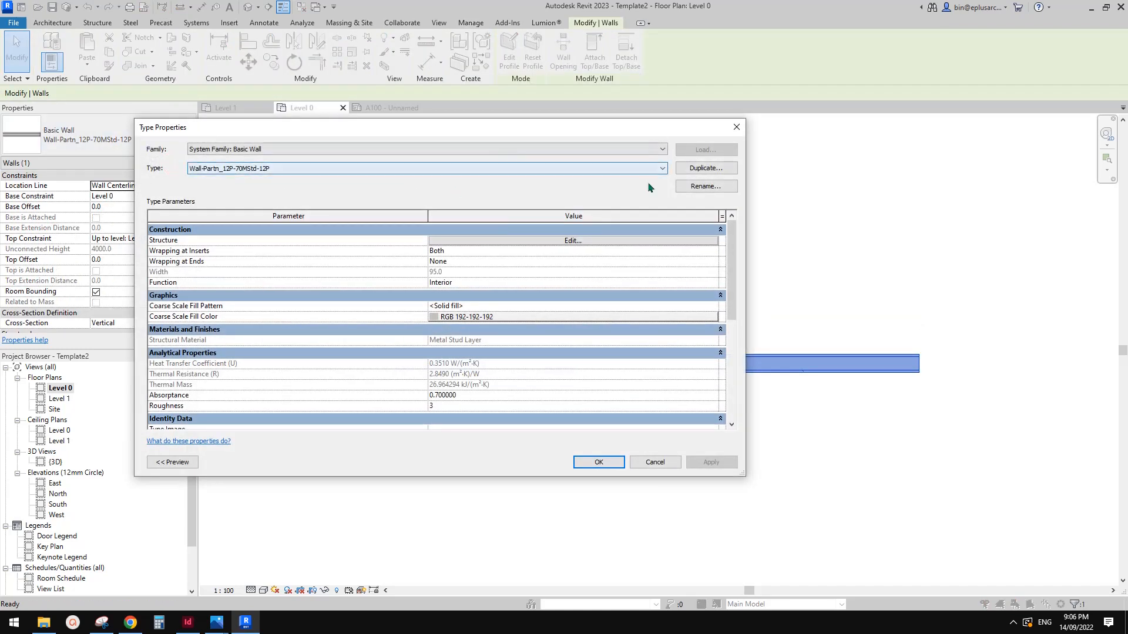
{"action": "left_click", "coordinate": [707, 186]}
{"action": "left_click", "coordinate": [413, 303]}
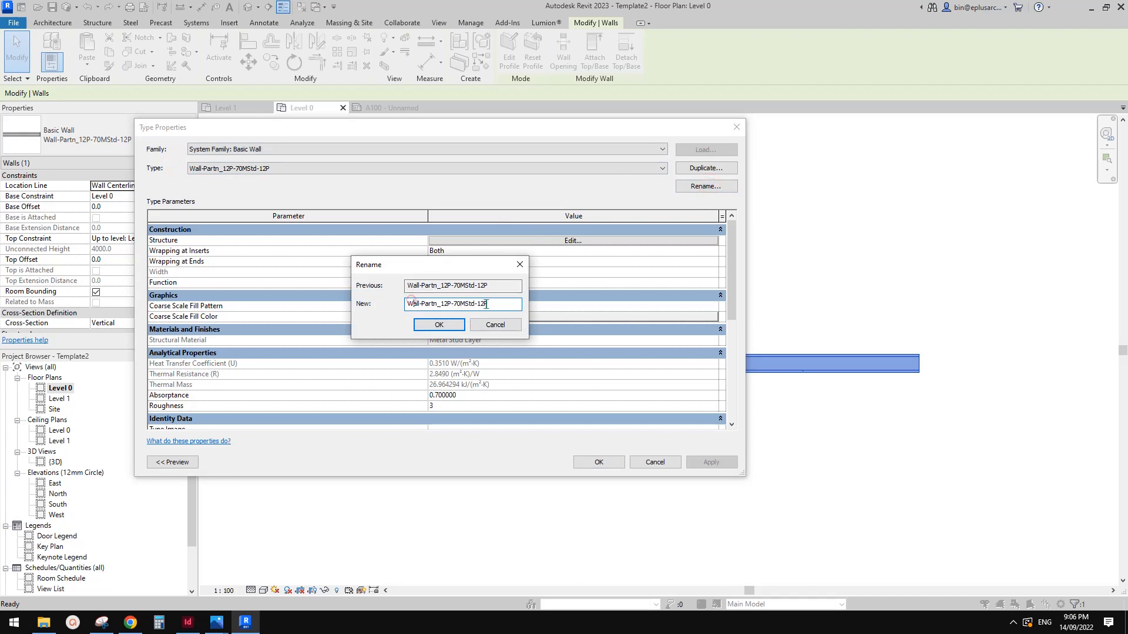
{"action": "left_click_drag", "start_coordinate": [427, 305], "coordinate": [500, 303]}
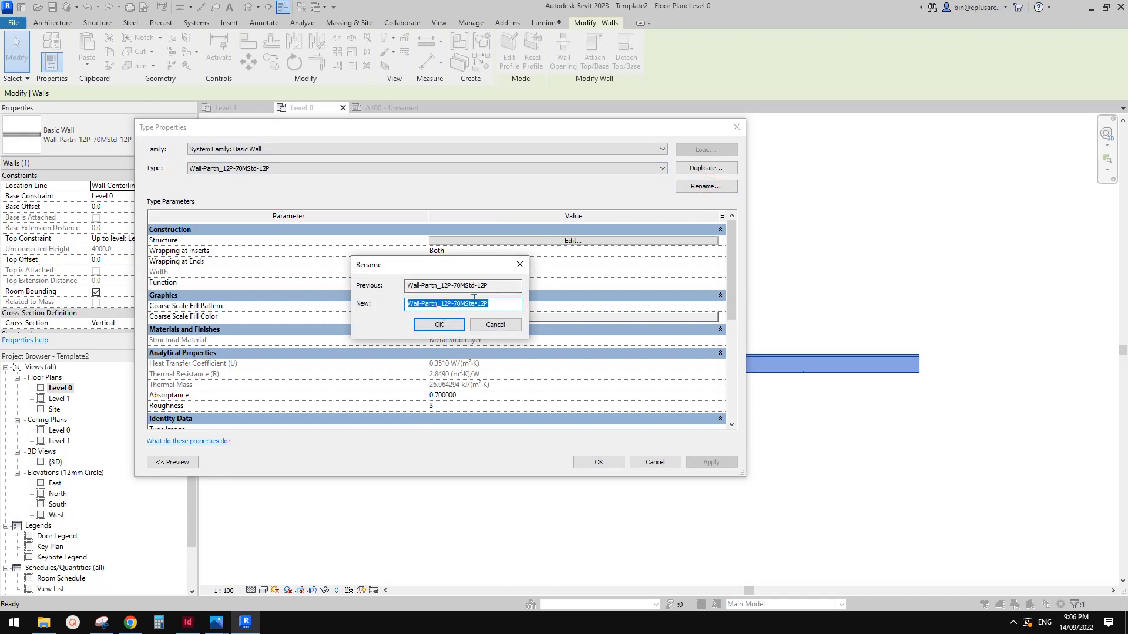
{"action": "key", "text": "BackSpace"}
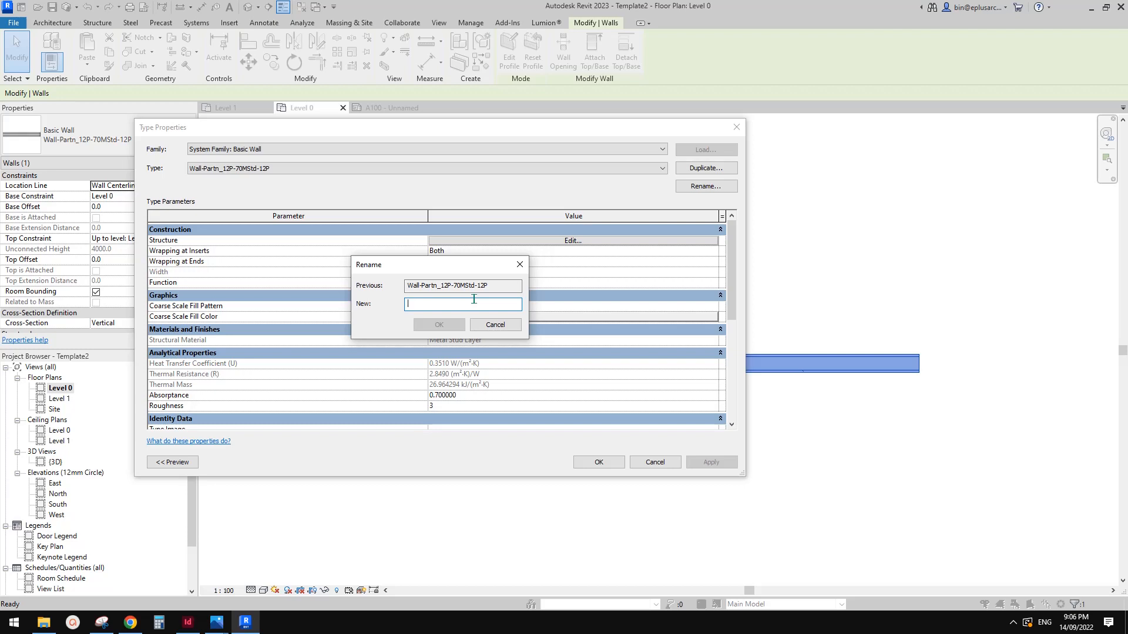
{"action": "key", "text": "BackSpace"}
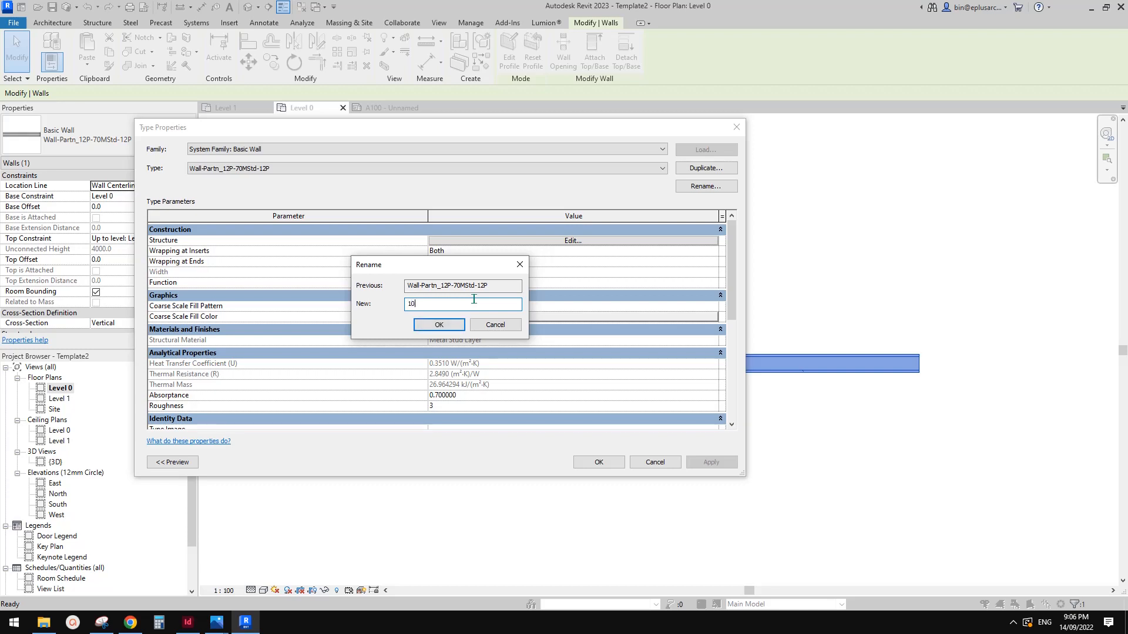
{"action": "type", "text": "90mm Timber Stud"}
{"action": "left_click", "coordinate": [451, 325]}
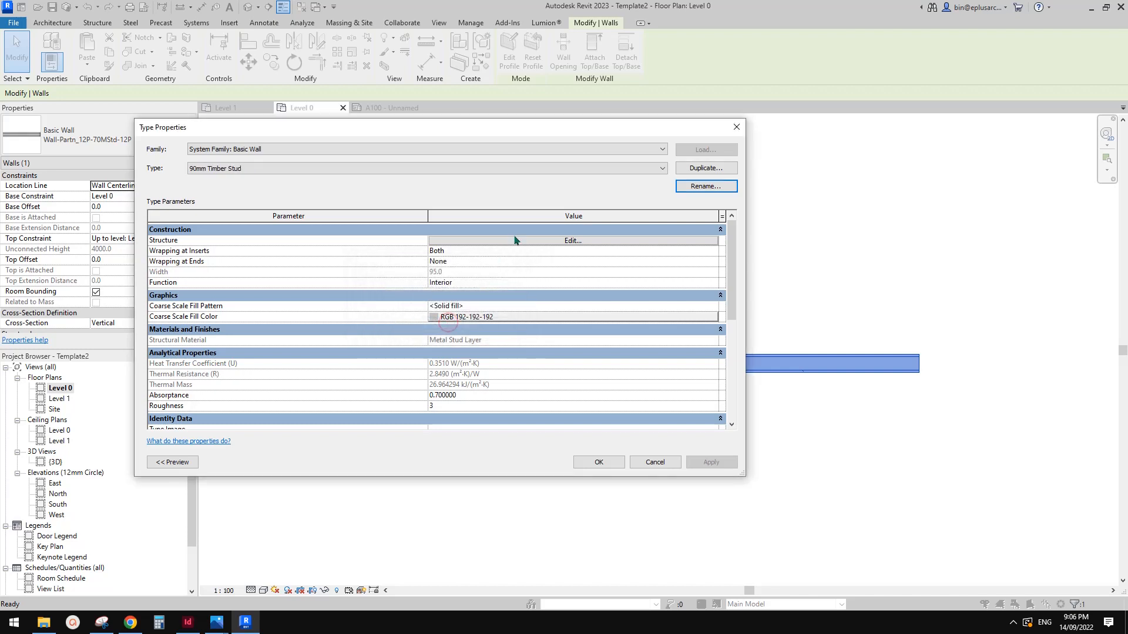
Open the 90mm Timber Stud wall structure and search the project materials for timber for its Metal Stud Layer structure layer.
{"action": "left_click", "coordinate": [529, 241]}
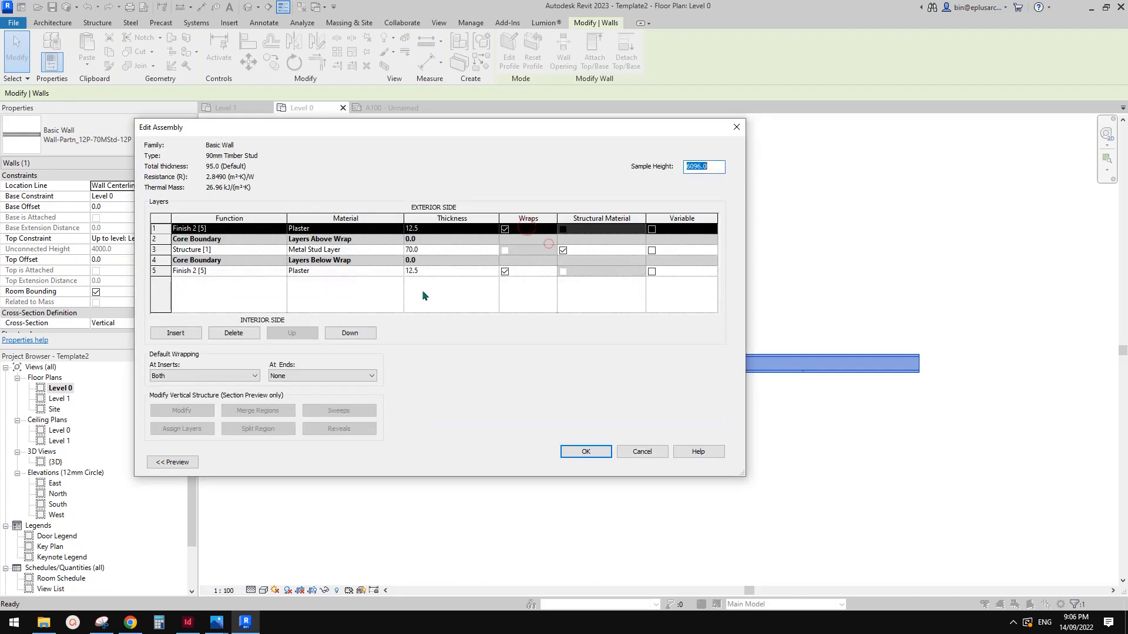
{"action": "left_click", "coordinate": [361, 250]}
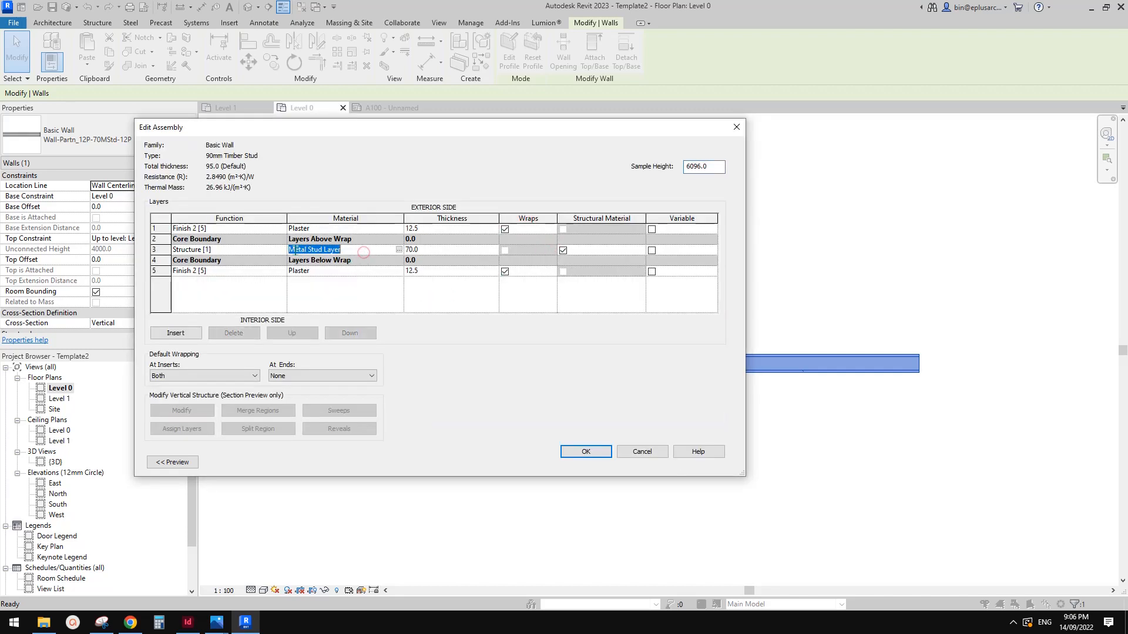
{"action": "left_click", "coordinate": [399, 249]}
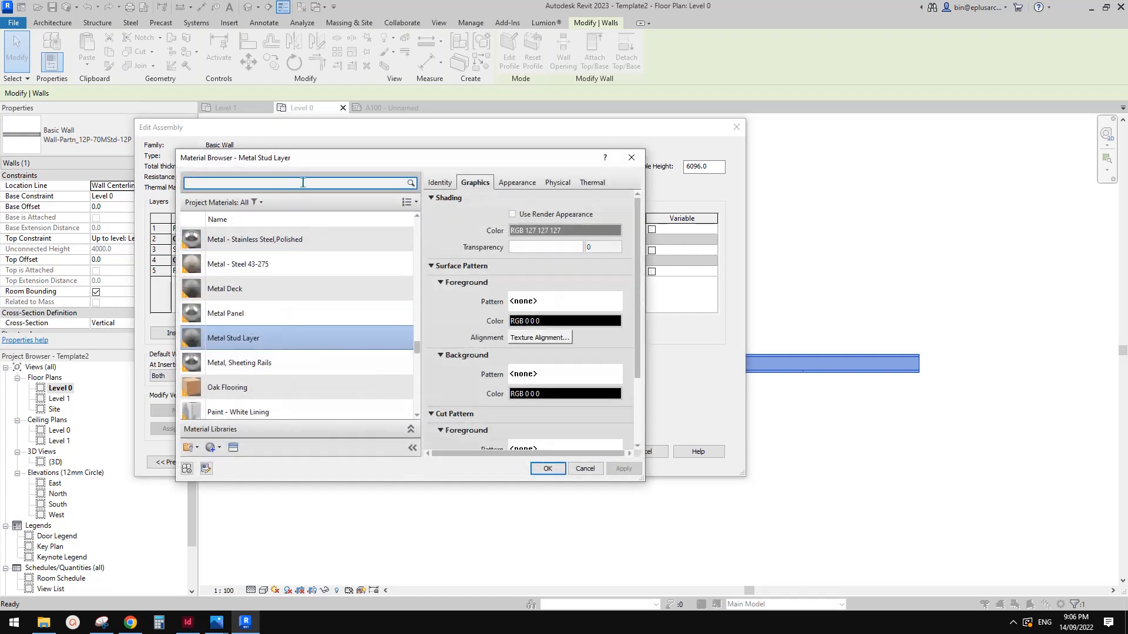
{"action": "left_click", "coordinate": [308, 183]}
{"action": "type", "text": "stu"}
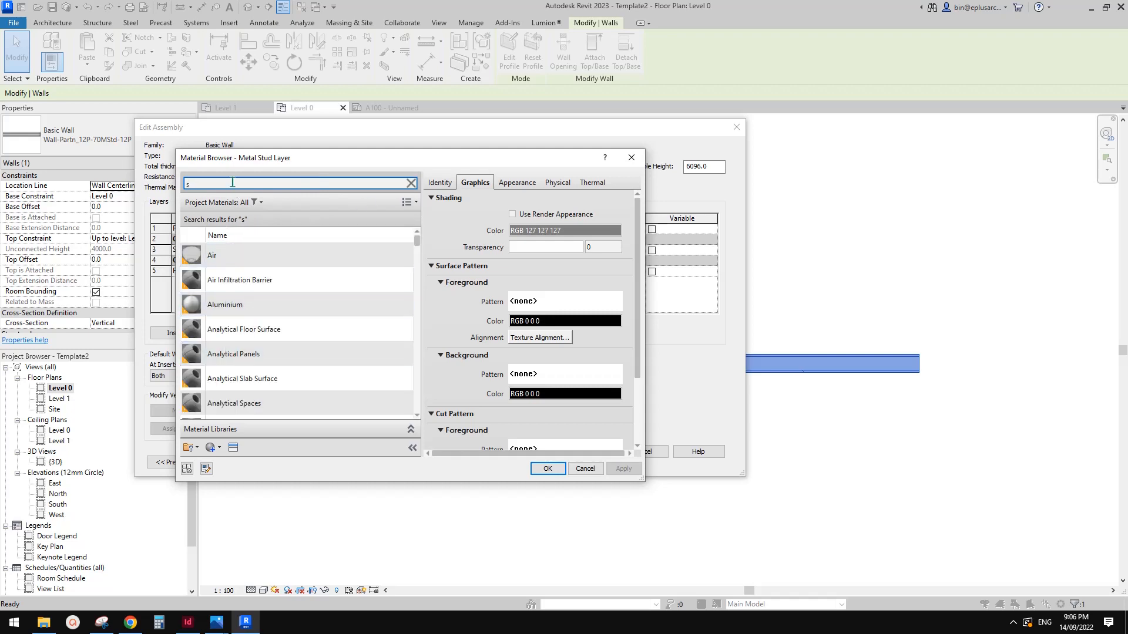
{"action": "key", "text": "BackSpace"}
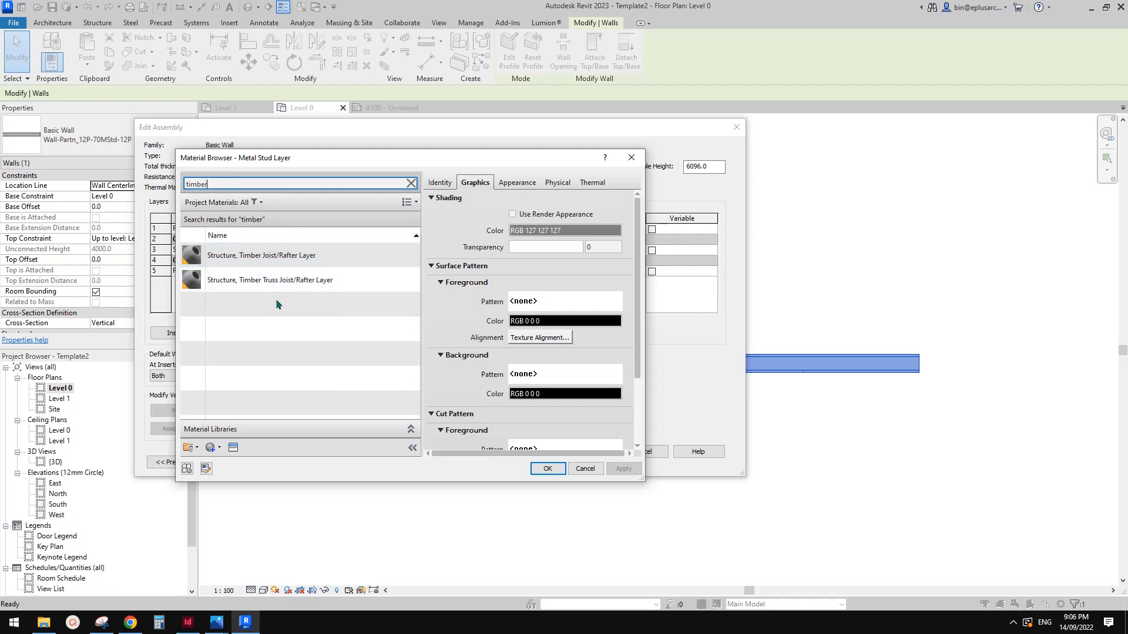
Create a new project material and name it Timber Stud.
{"action": "left_click", "coordinate": [214, 451]}
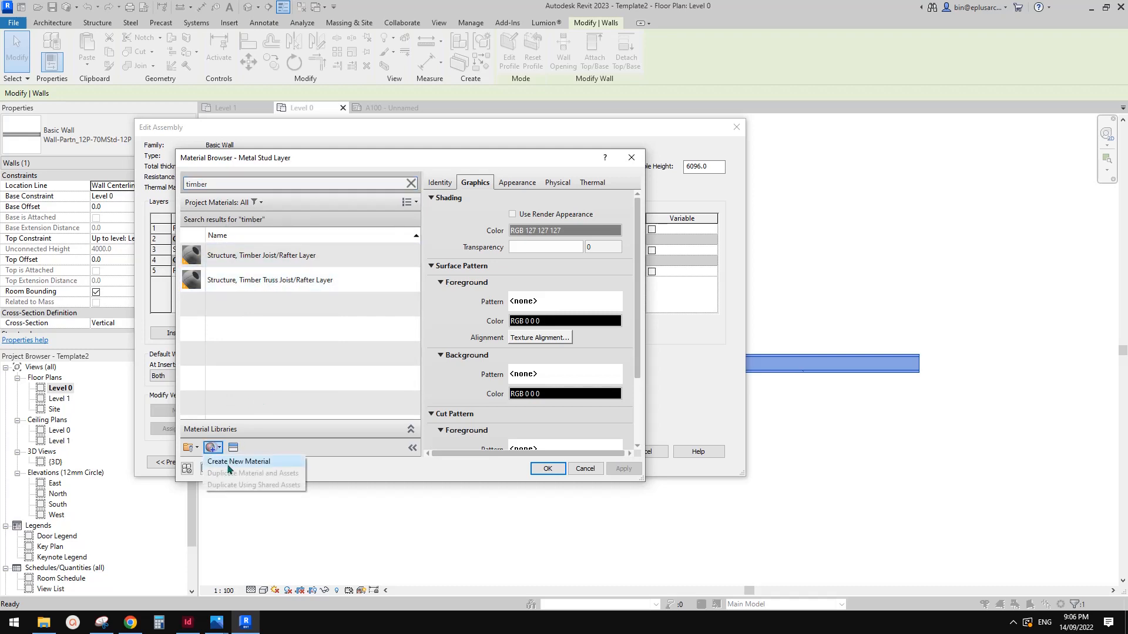
{"action": "left_click", "coordinate": [229, 460]}
{"action": "right_click", "coordinate": [242, 304]}
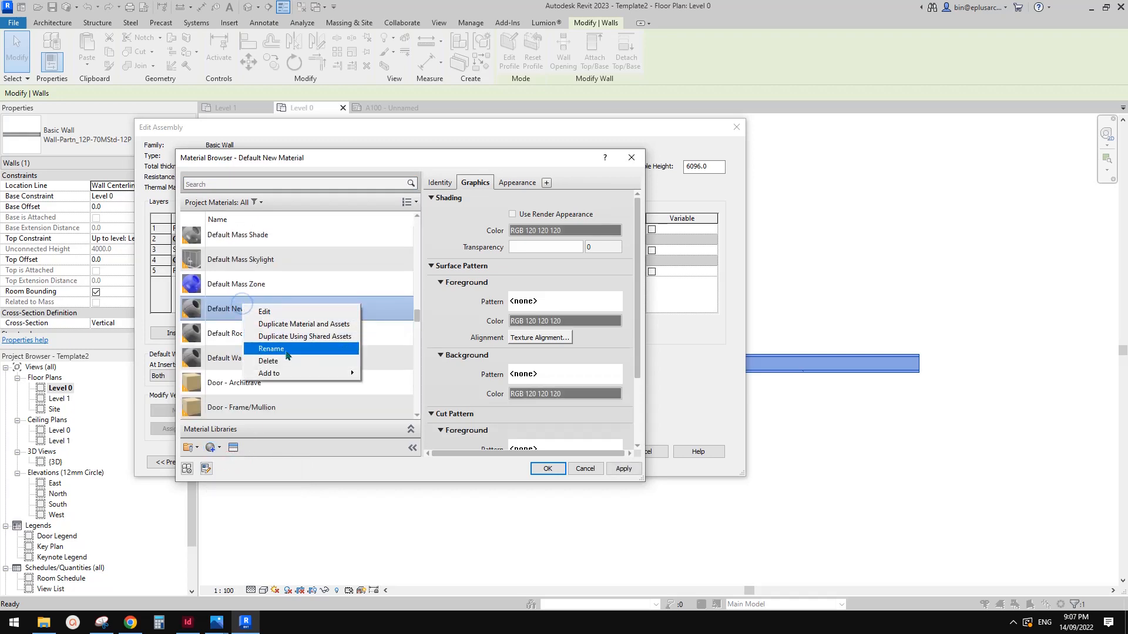
{"action": "left_click", "coordinate": [284, 350]}
{"action": "type", "text": "Timber Stud"}
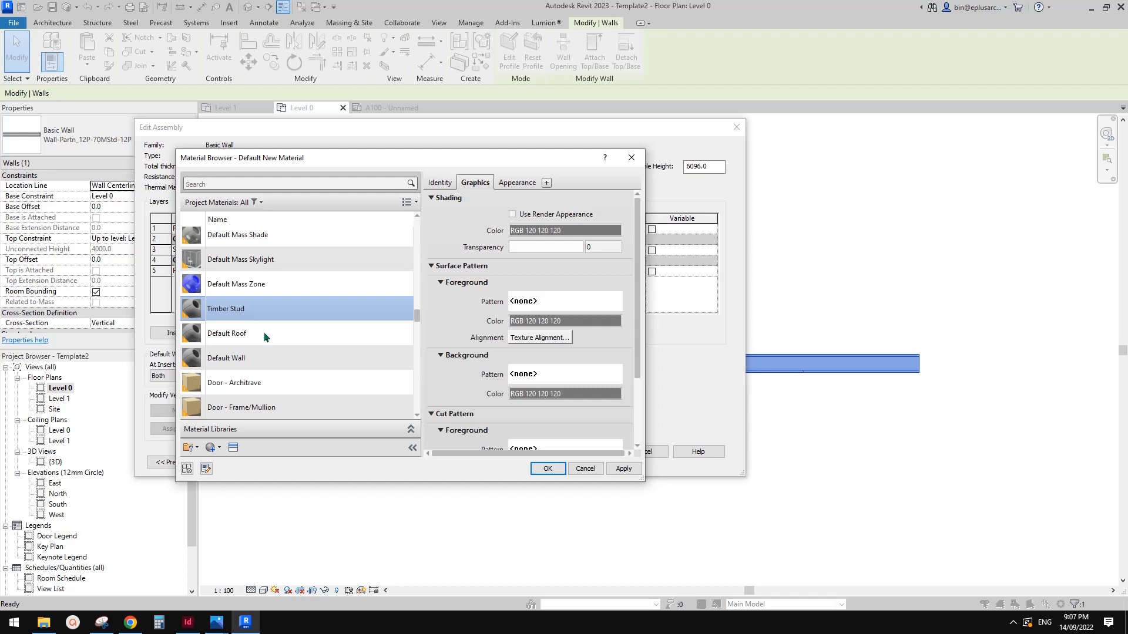
Start replacing the Timber Stud material's appearance asset and open the Wood category of the Appearance Library.
{"action": "left_click", "coordinate": [506, 183]}
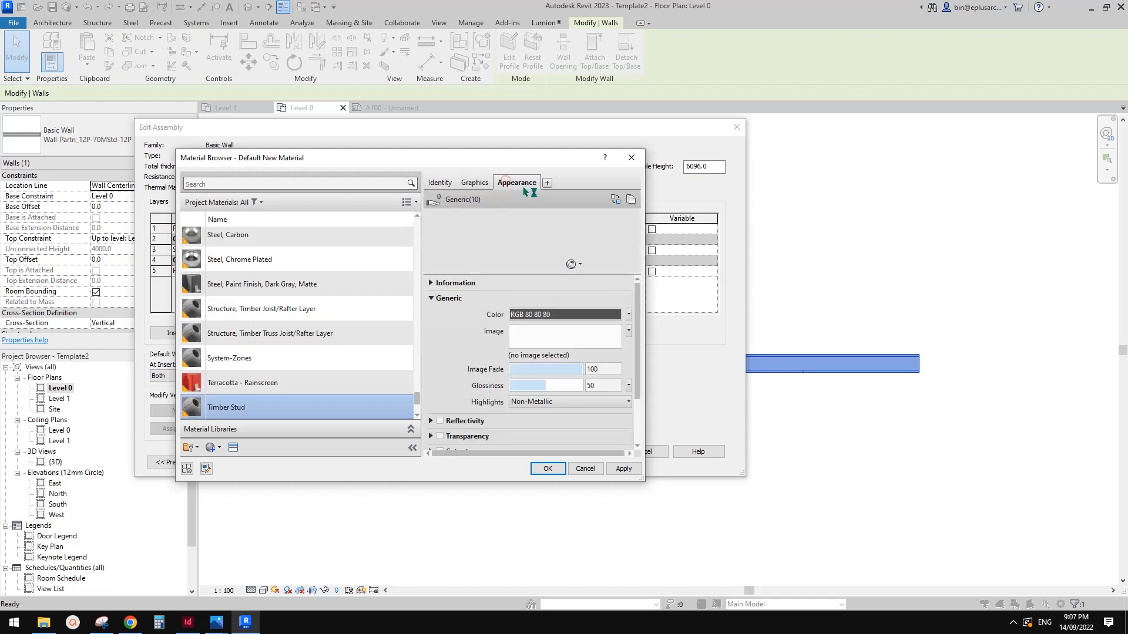
{"action": "left_click", "coordinate": [615, 200]}
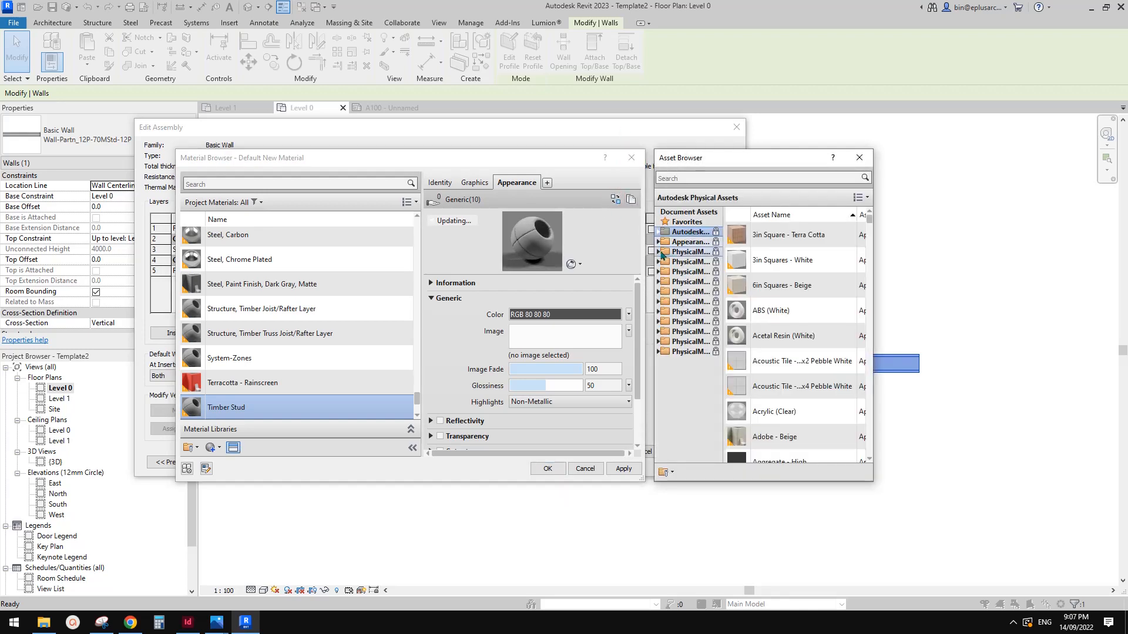
{"action": "left_click", "coordinate": [659, 241]}
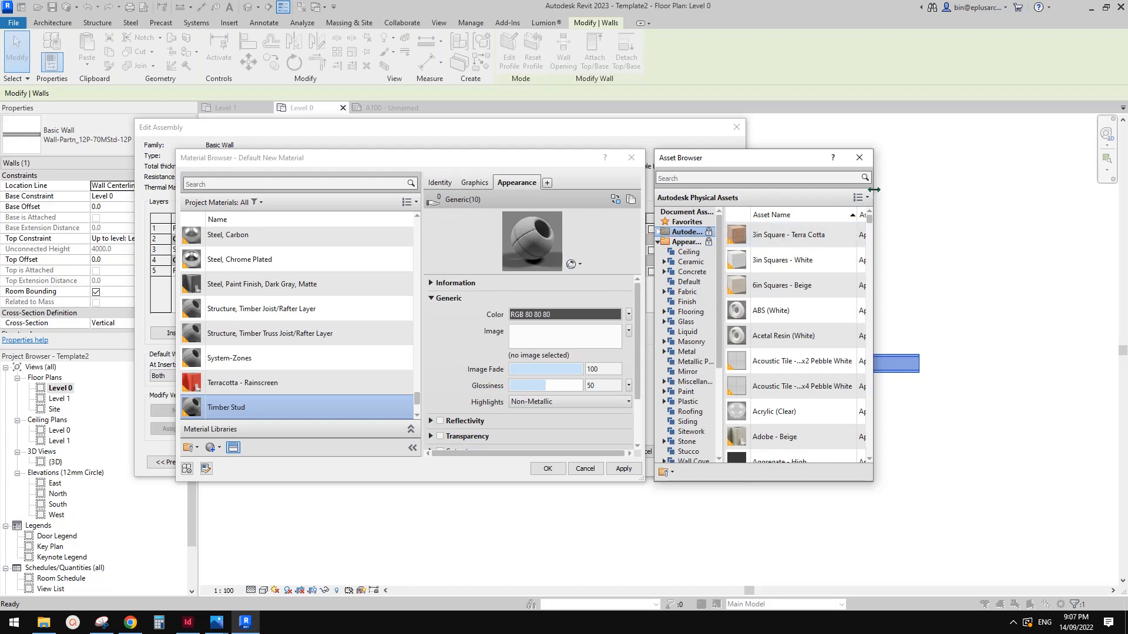
{"action": "left_click_drag", "start_coordinate": [874, 190], "coordinate": [1033, 190]}
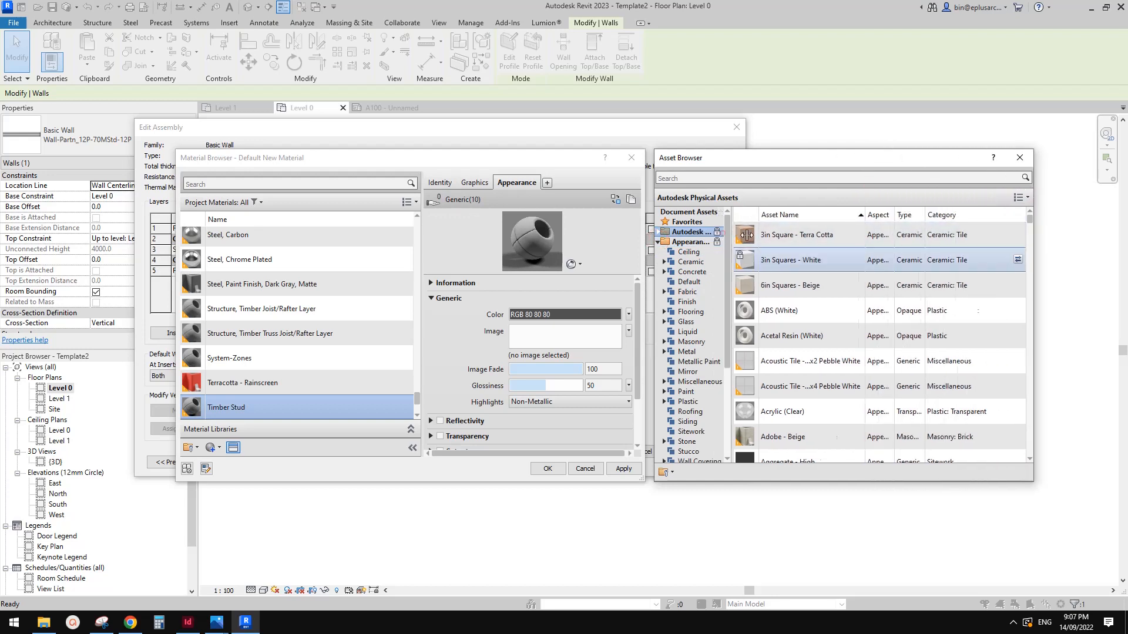
{"action": "left_click_drag", "start_coordinate": [746, 235], "coordinate": [828, 234]}
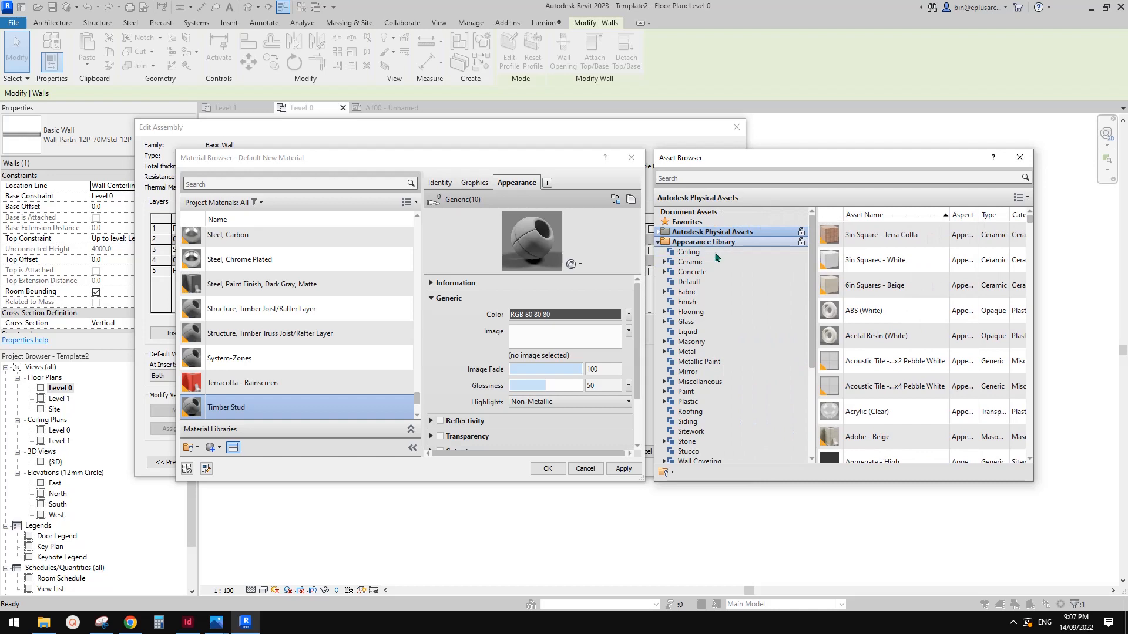
{"action": "scroll", "coordinate": [699, 411], "scroll_direction": "down", "scroll_amount": 2}
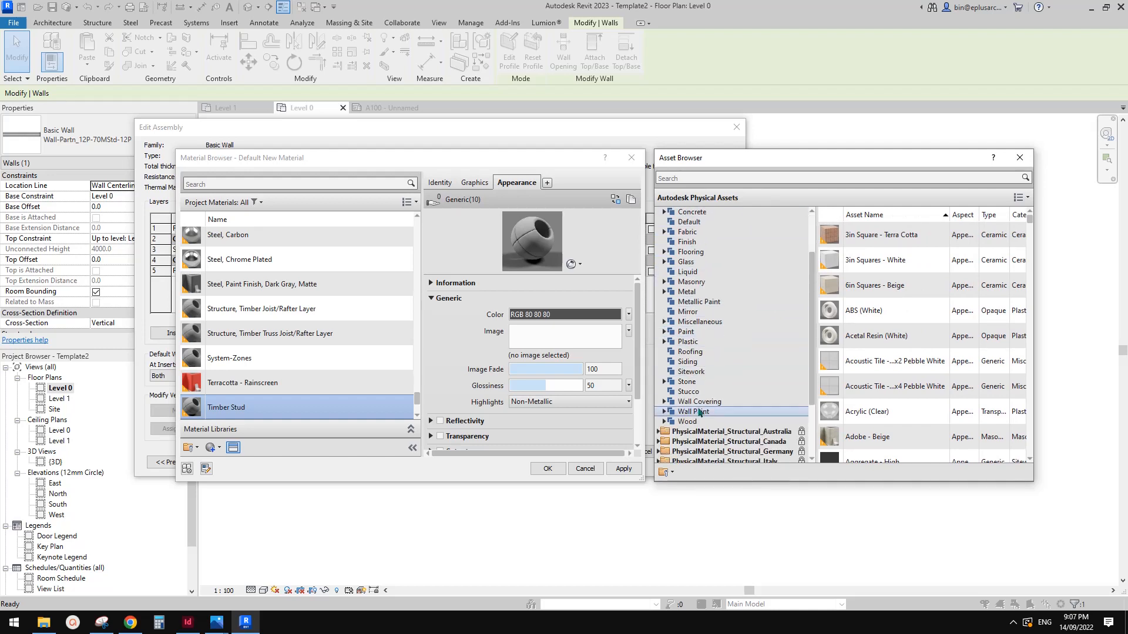
{"action": "left_click", "coordinate": [668, 422]}
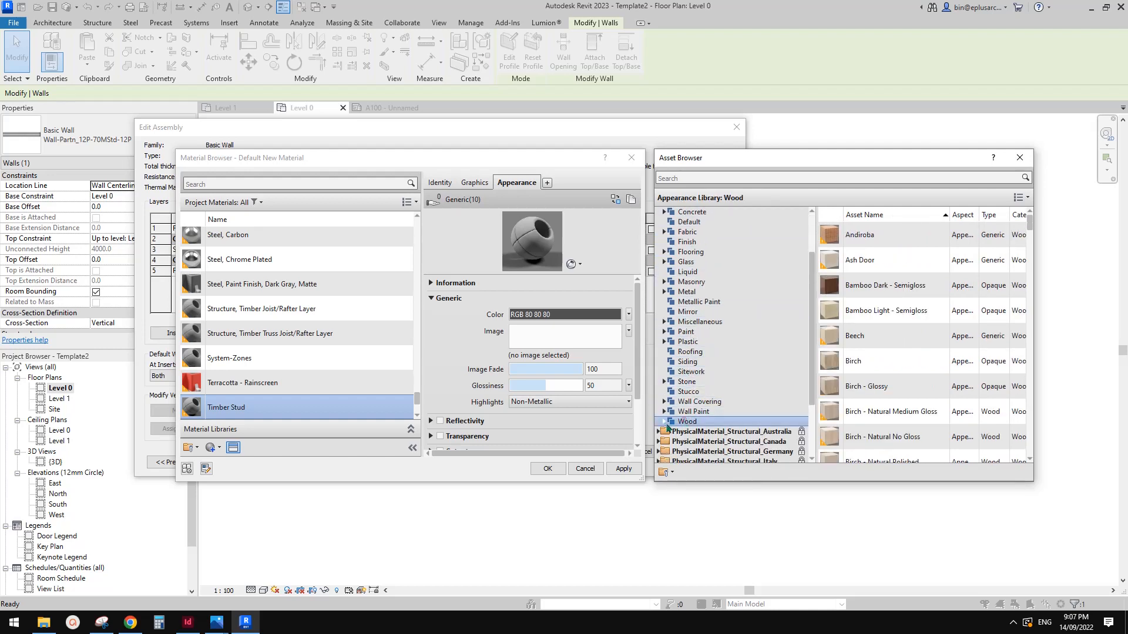
{"action": "left_click", "coordinate": [665, 422]}
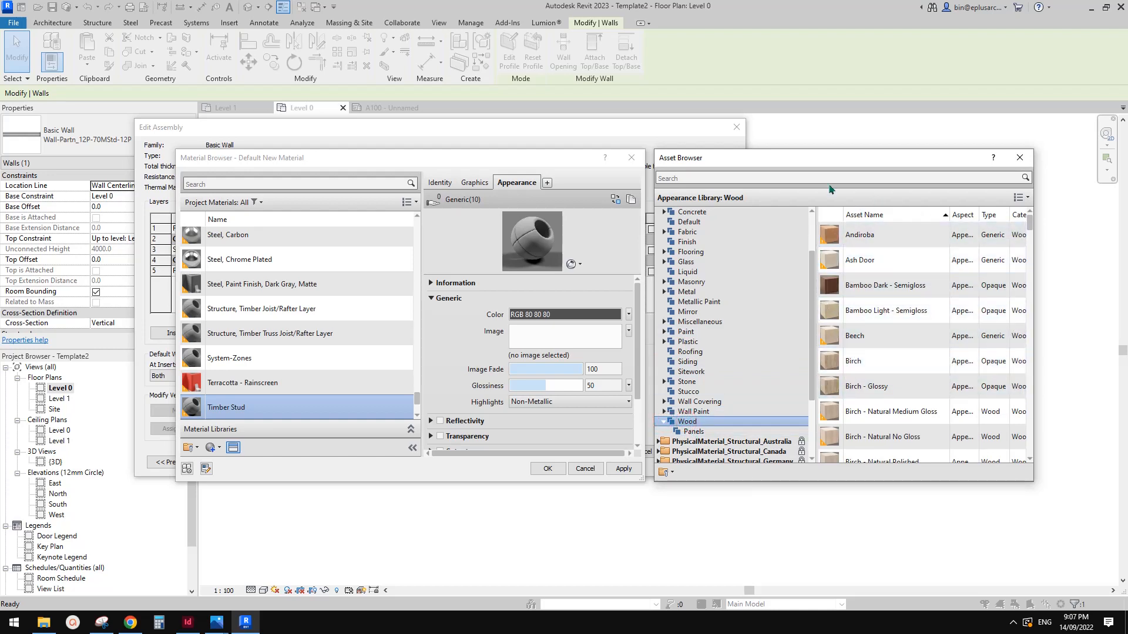
Search the wood assets for pine and replace the Timber Stud appearance with the opaque-type Pine asset.
{"action": "left_click", "coordinate": [878, 177]}
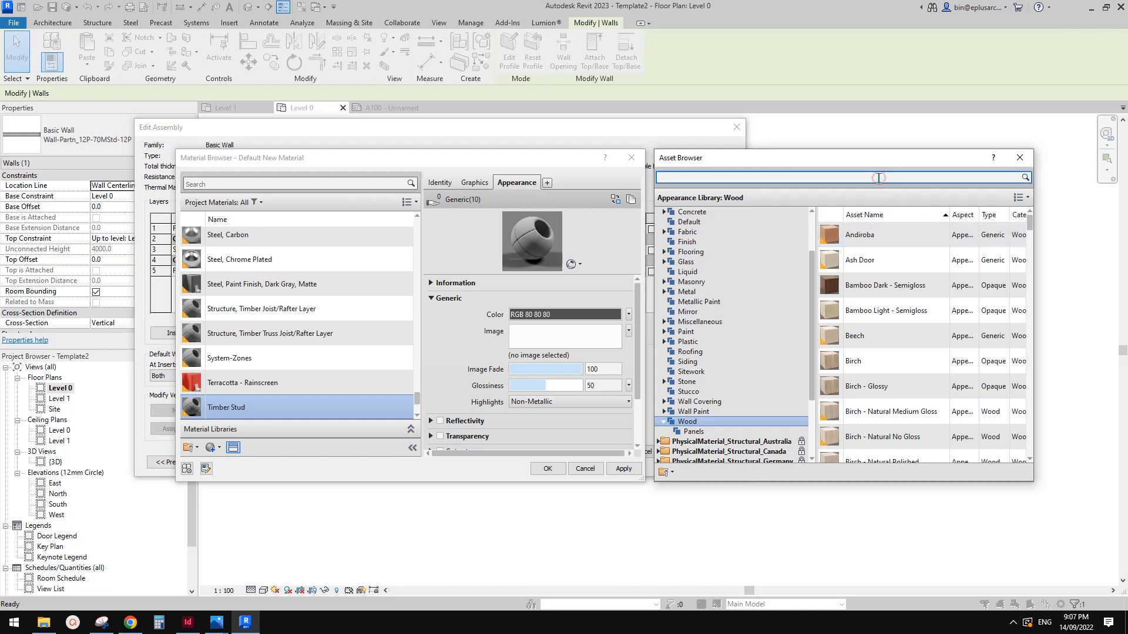
{"action": "type", "text": "pine"}
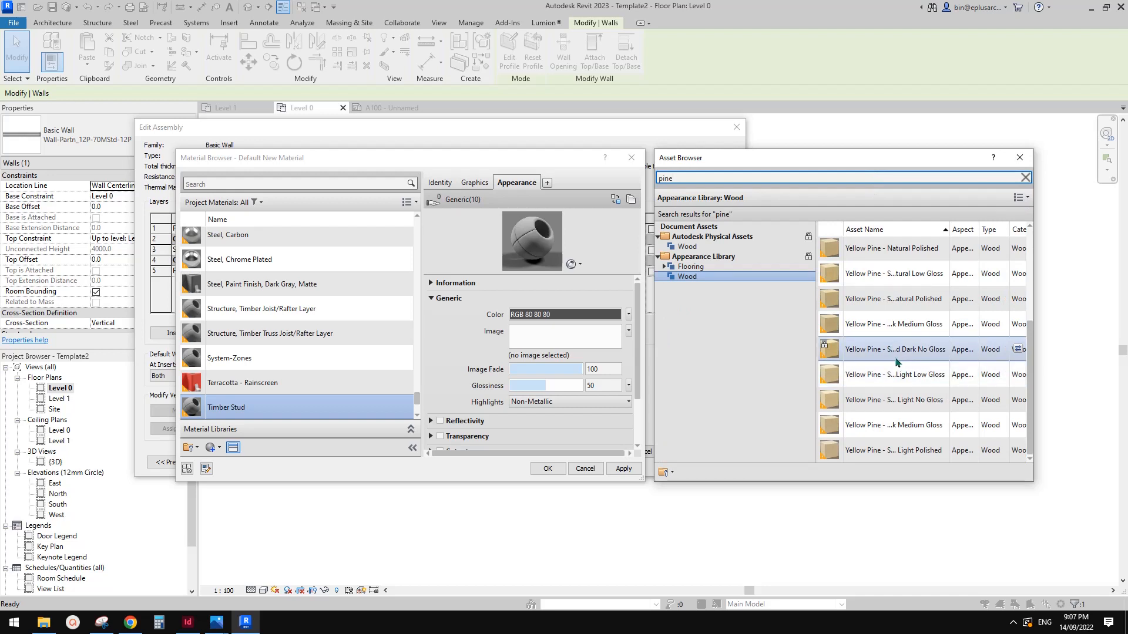
{"action": "scroll", "coordinate": [906, 376], "scroll_direction": "up", "scroll_amount": 2}
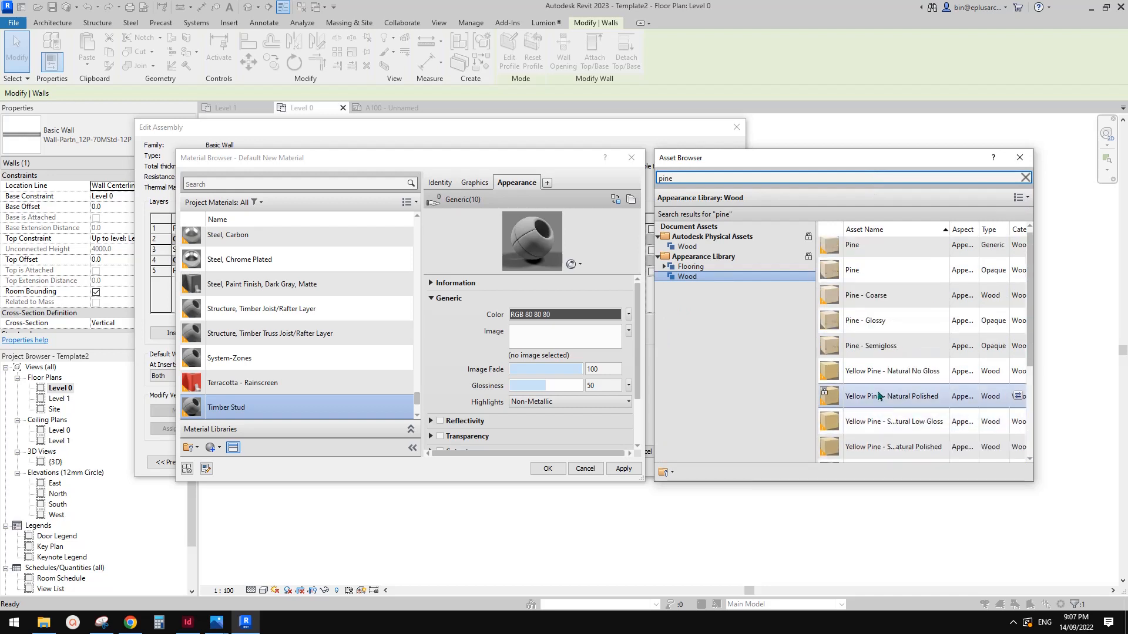
{"action": "left_click", "coordinate": [1017, 270]}
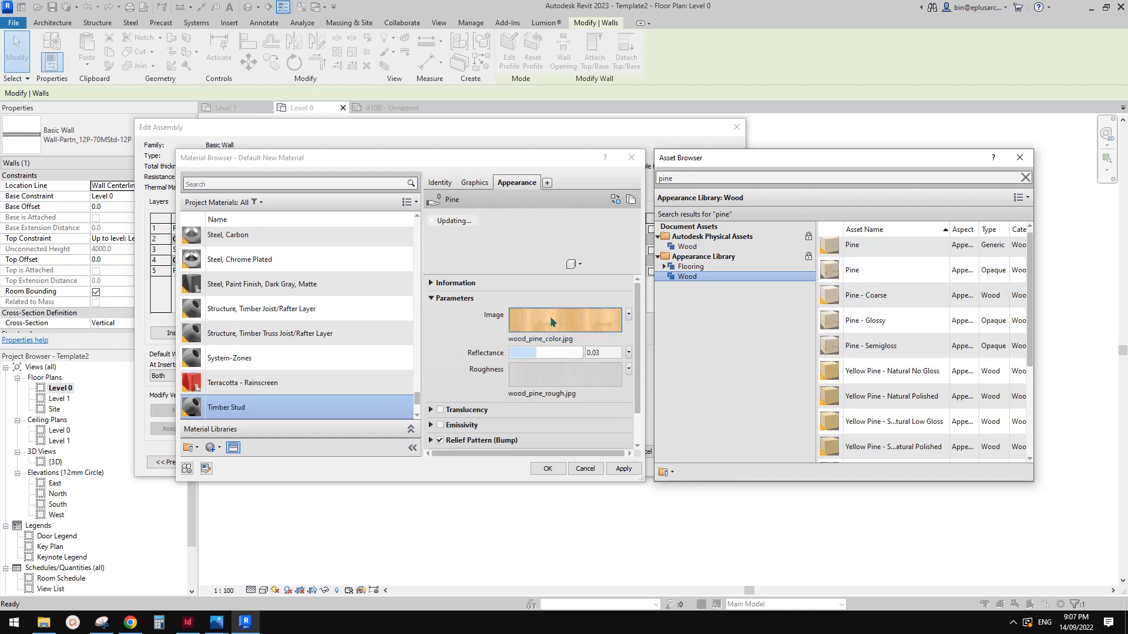
{"action": "left_click", "coordinate": [1020, 158]}
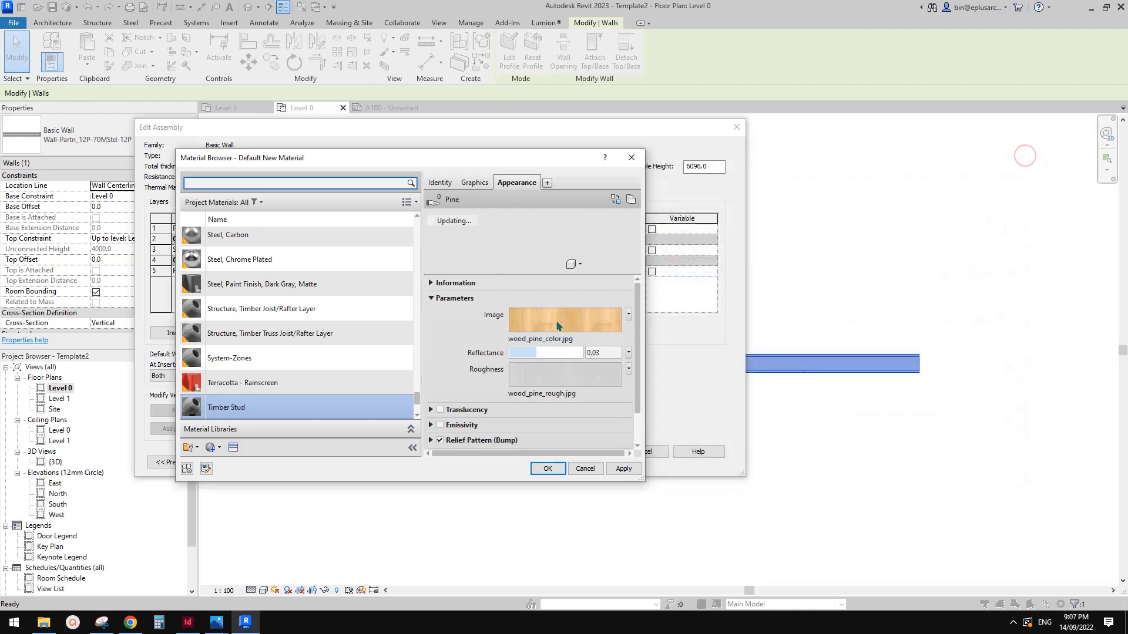
Set Timber Stud's shading to use the render appearance and assign the material to the wall's structure layer.
{"action": "left_click", "coordinate": [480, 181]}
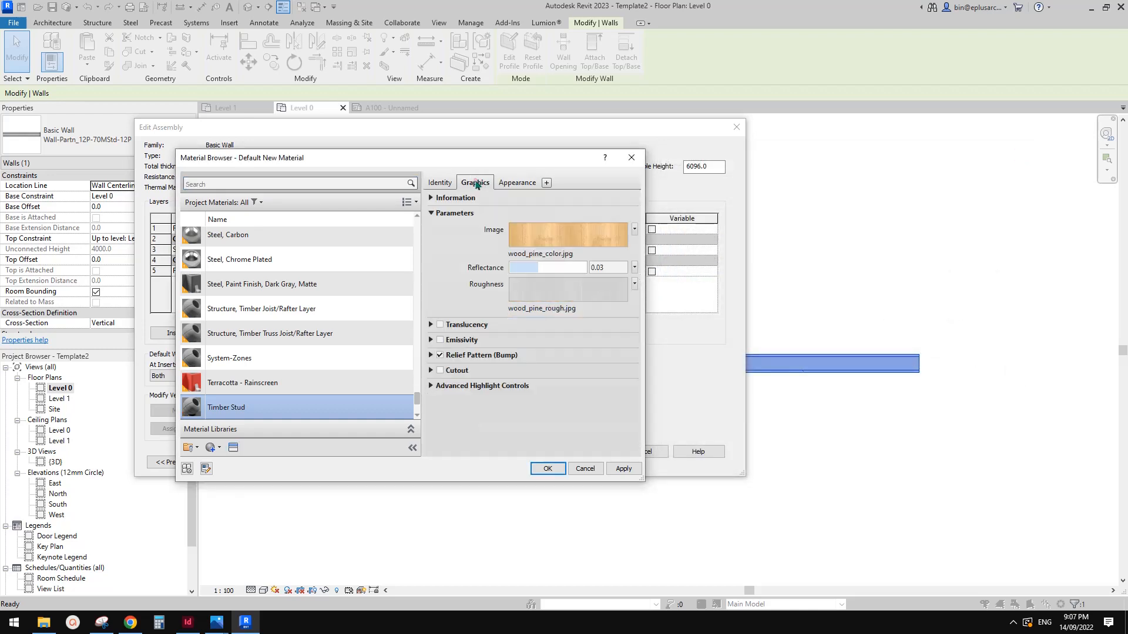
{"action": "left_click", "coordinate": [512, 215]}
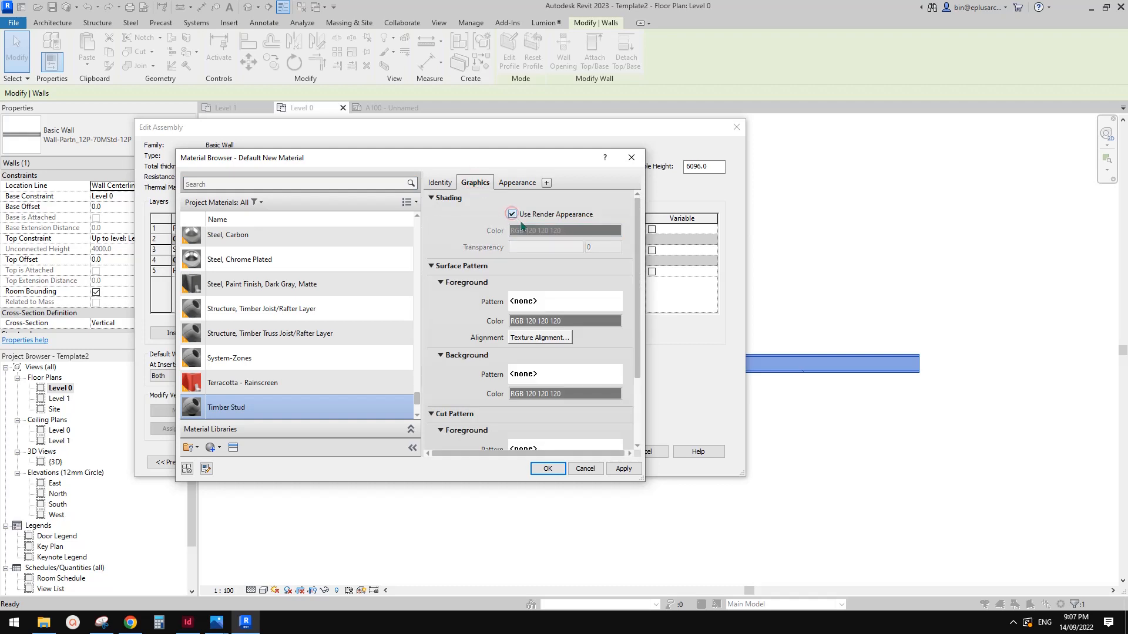
{"action": "left_click", "coordinate": [515, 182]}
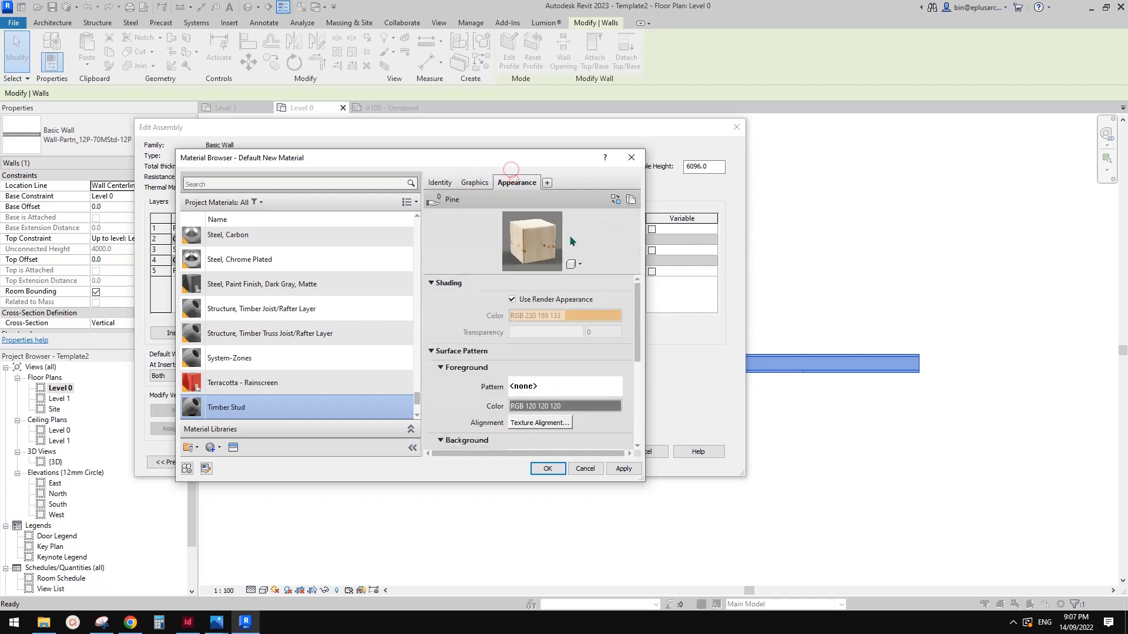
{"action": "left_click", "coordinate": [475, 182]}
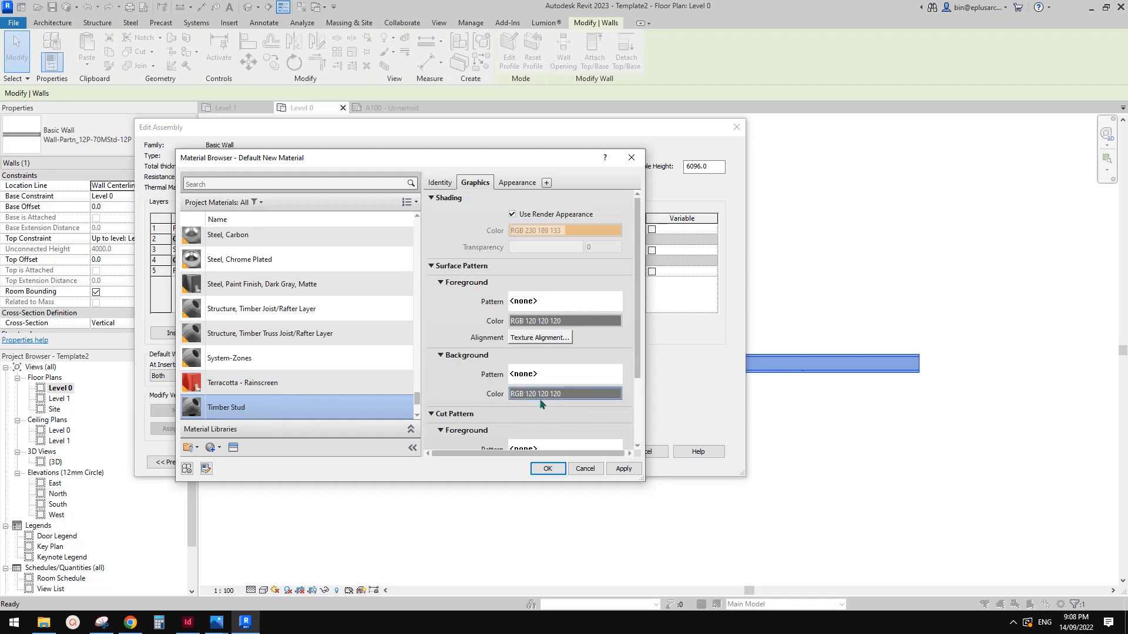
{"action": "scroll", "coordinate": [583, 321], "scroll_direction": "down", "scroll_amount": 3}
{"action": "scroll", "coordinate": [567, 352], "scroll_direction": "down", "scroll_amount": 1}
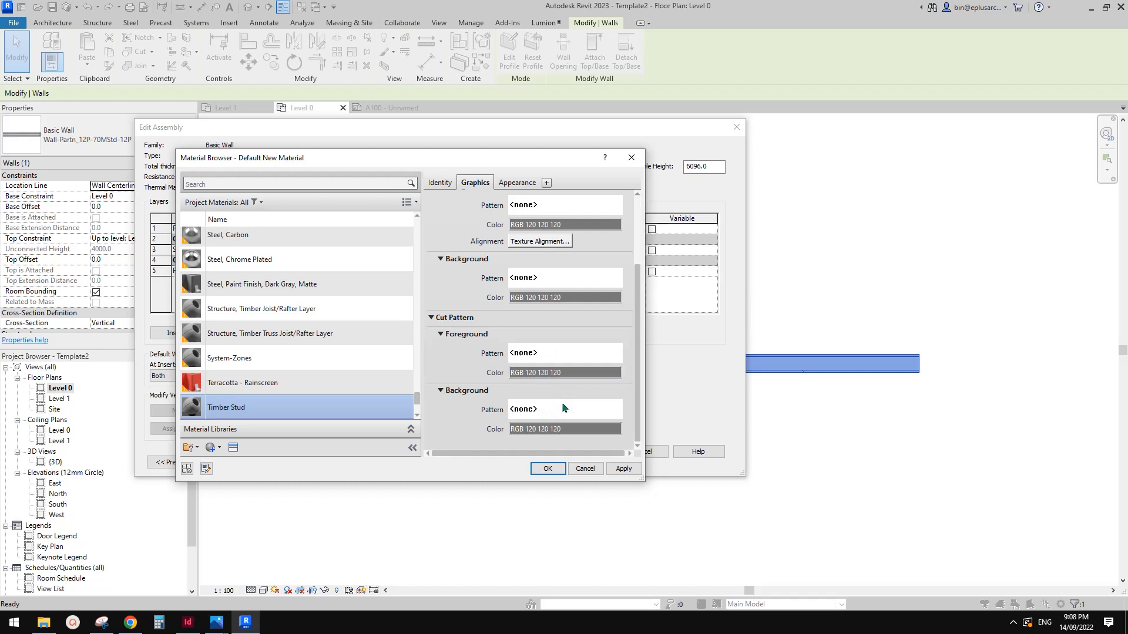
{"action": "left_click", "coordinate": [547, 468]}
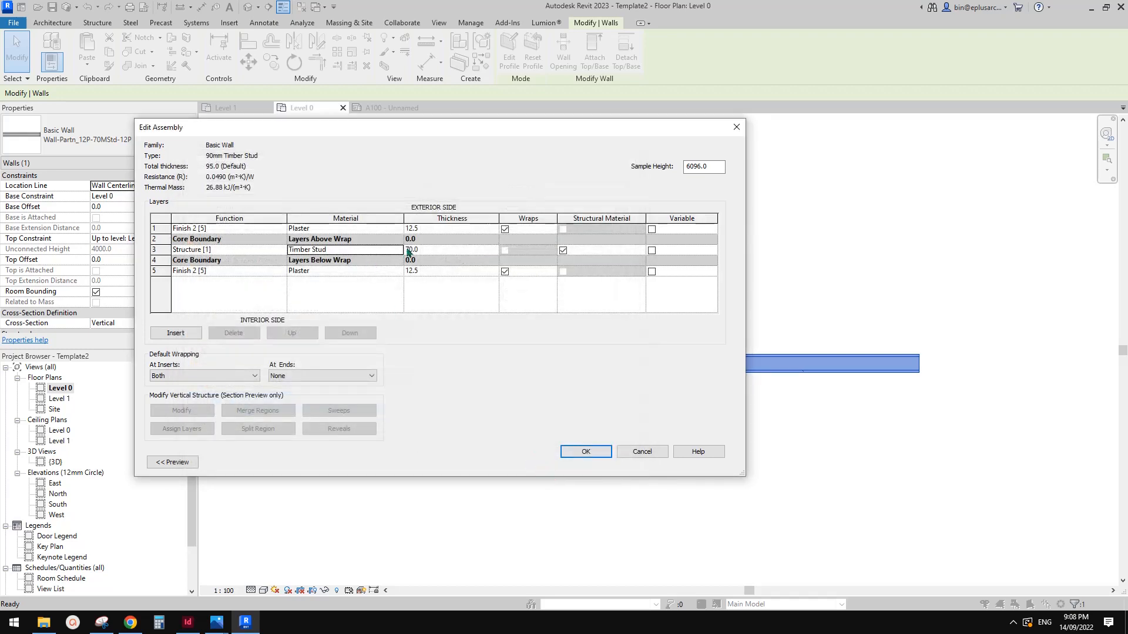
Set the Timber Stud structure layer's thickness to 90 and both Plaster finish layers' thickness to 10.
{"action": "left_click", "coordinate": [439, 251]}
{"action": "type", "text": "90"}
{"action": "left_click", "coordinate": [439, 228]}
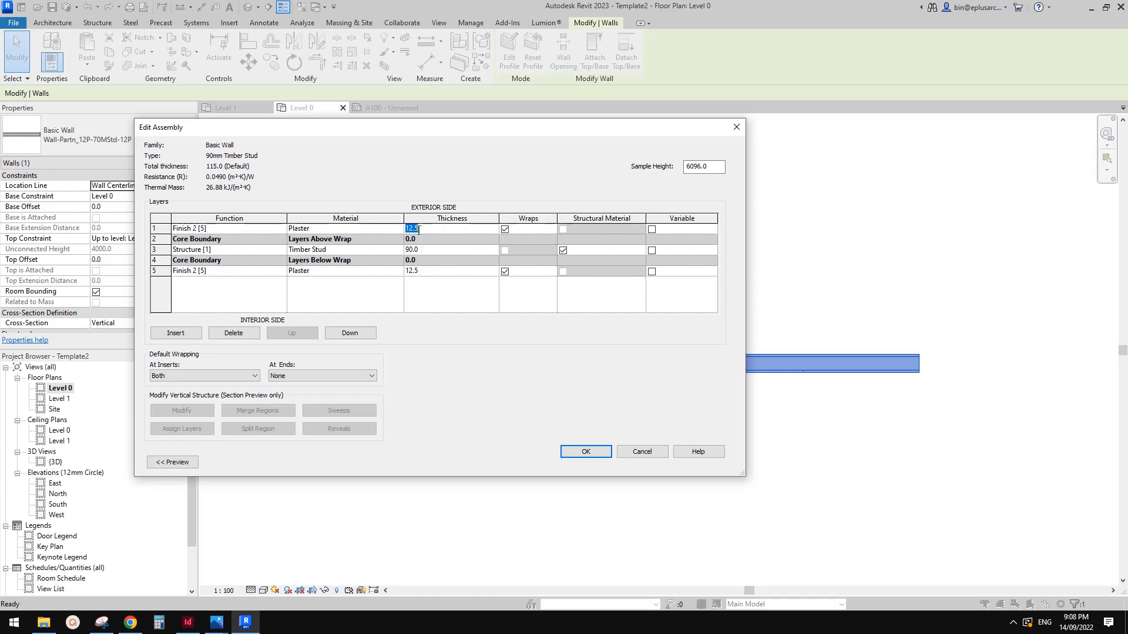
{"action": "type", "text": "10"}
{"action": "left_click", "coordinate": [444, 272]}
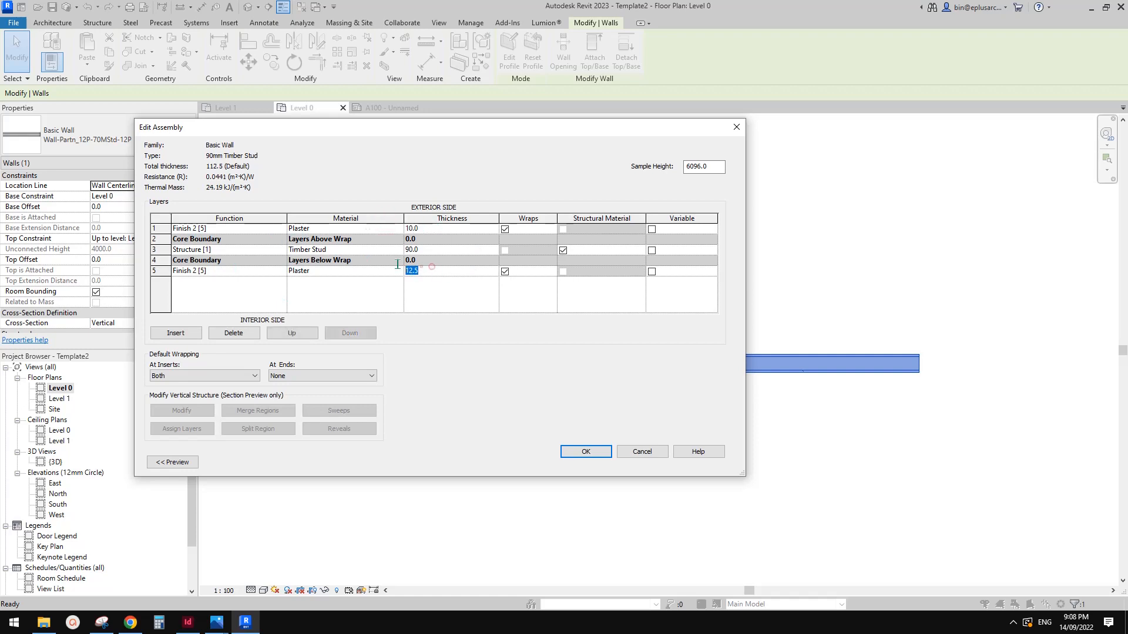
{"action": "type", "text": "10"}
{"action": "left_click", "coordinate": [438, 228]}
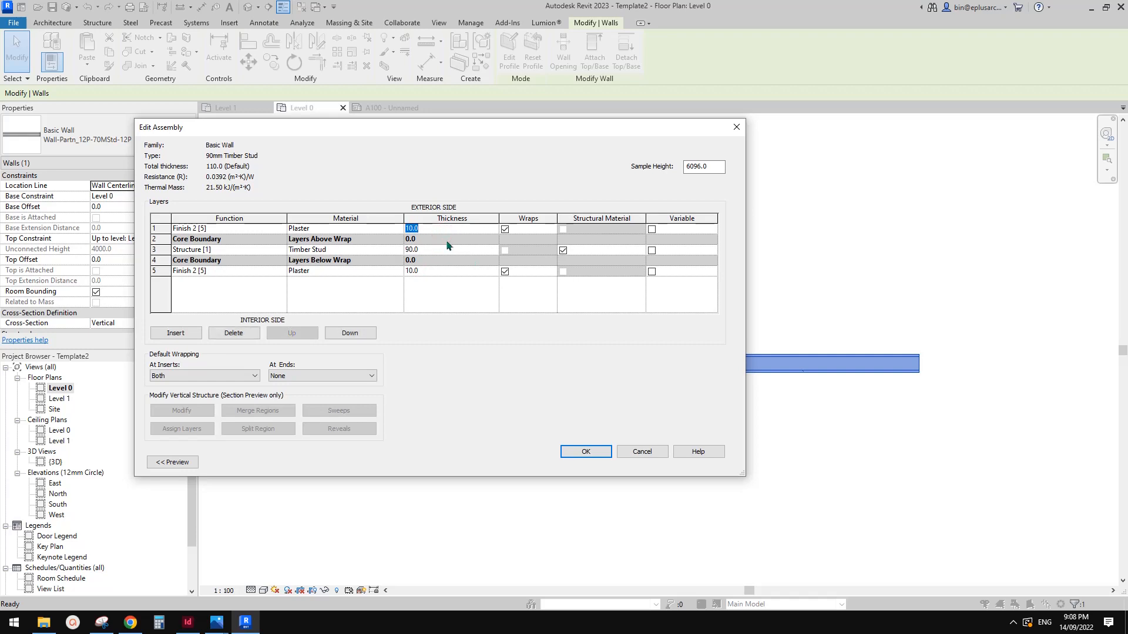
{"action": "left_click", "coordinate": [443, 272]}
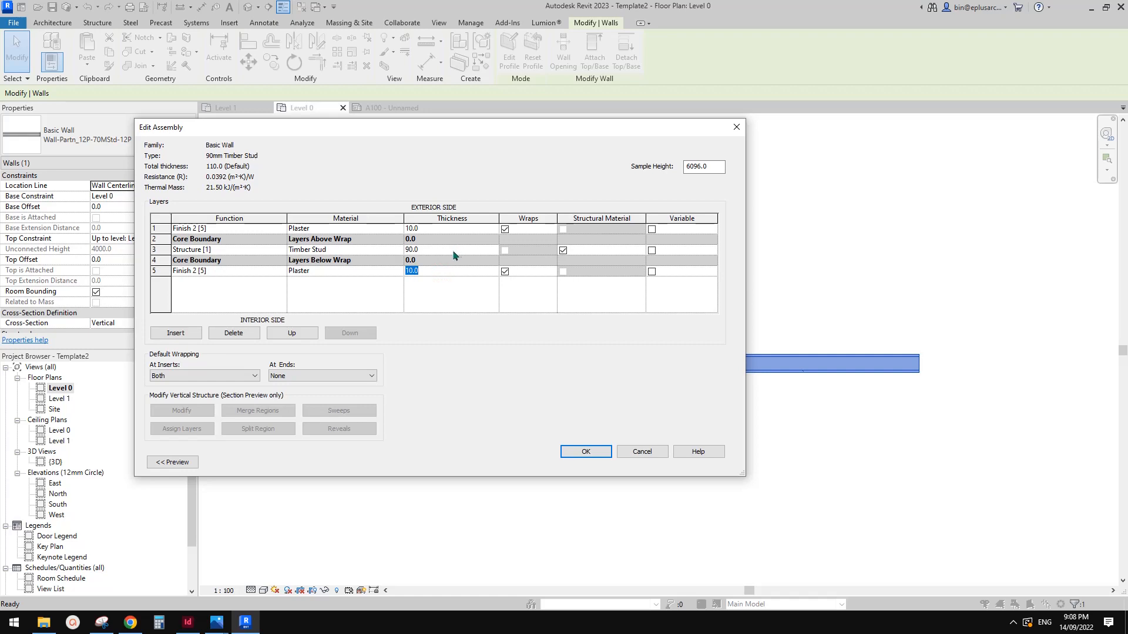
Examine the shading, surface pattern and cut pattern settings of the exterior finish layer's Plaster material.
{"action": "left_click", "coordinate": [316, 230]}
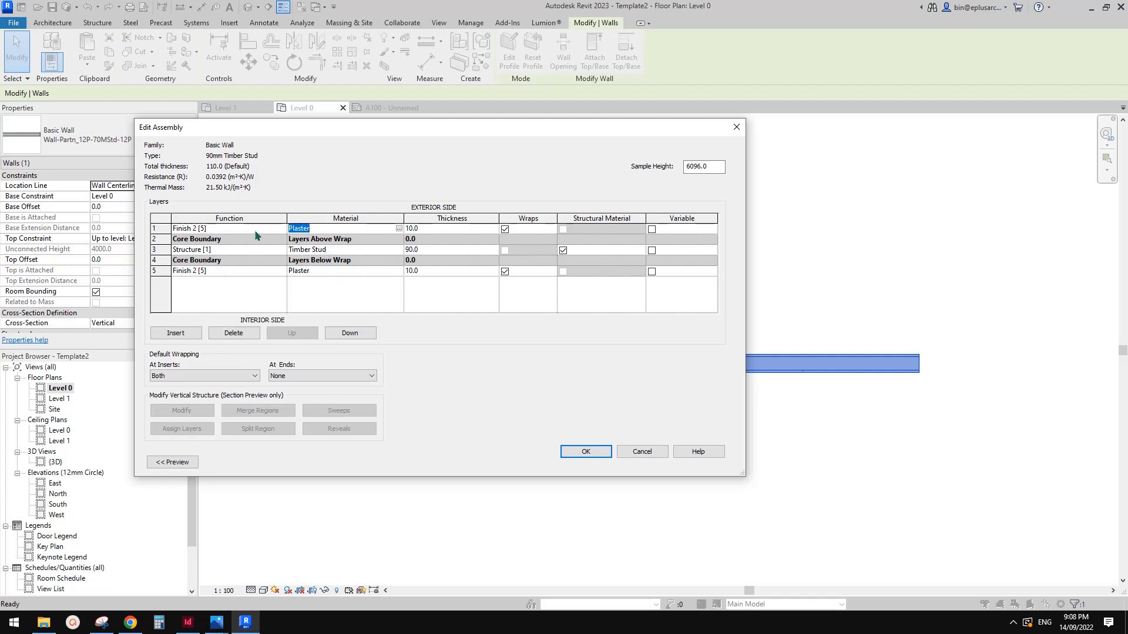
{"action": "left_click", "coordinate": [399, 229]}
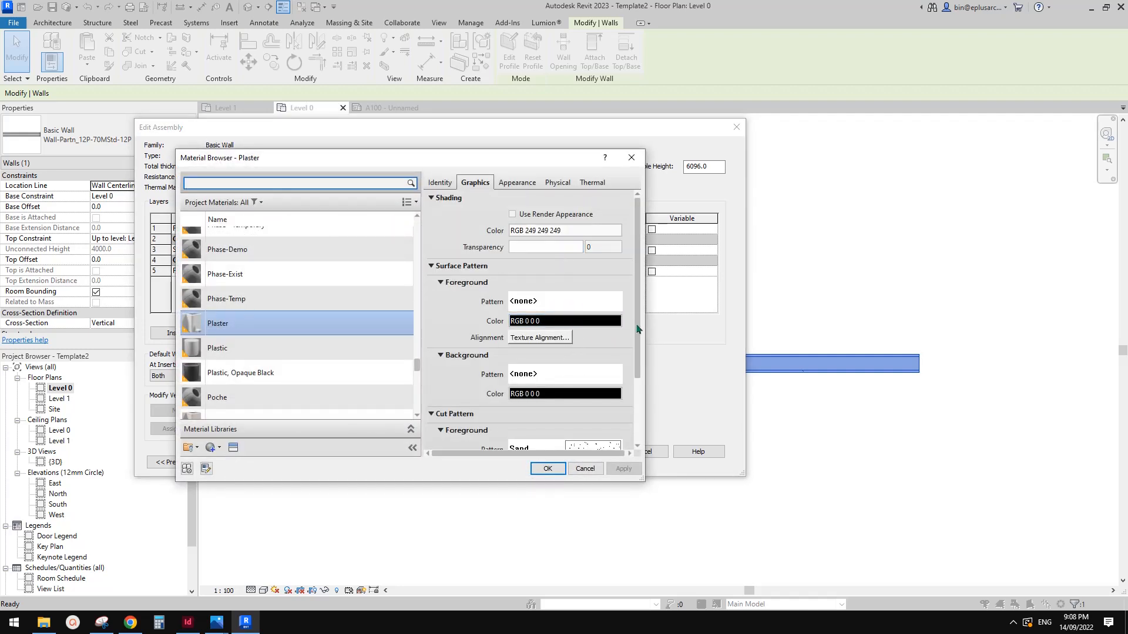
{"action": "left_click_drag", "start_coordinate": [638, 332], "coordinate": [636, 379]}
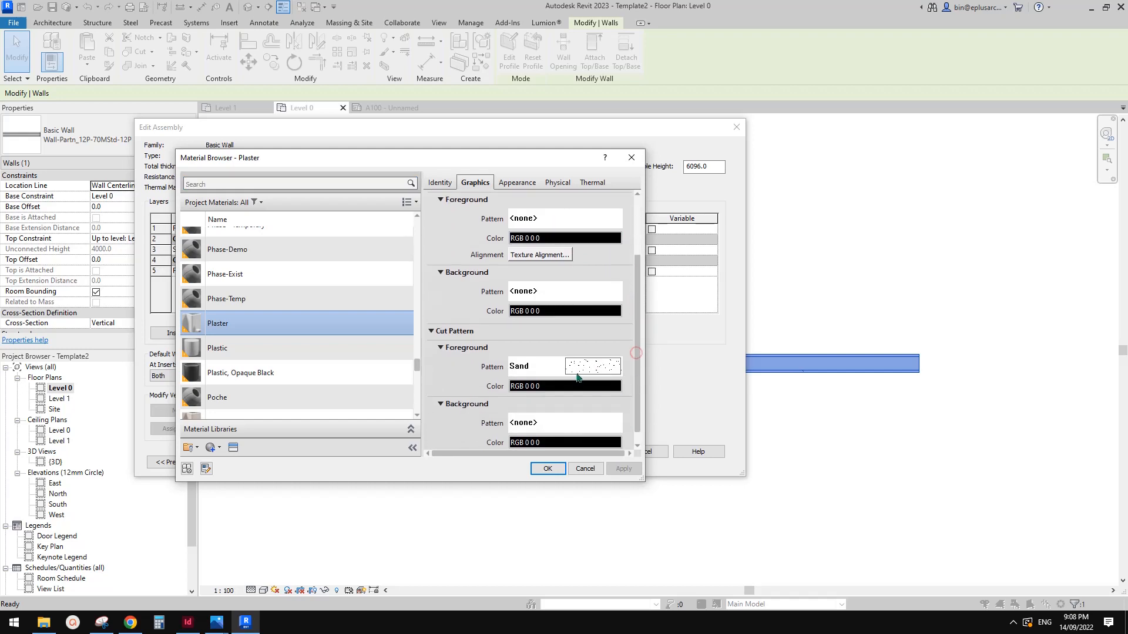
{"action": "scroll", "coordinate": [638, 355], "scroll_direction": "up", "scroll_amount": 5}
{"action": "left_click", "coordinate": [547, 469]}
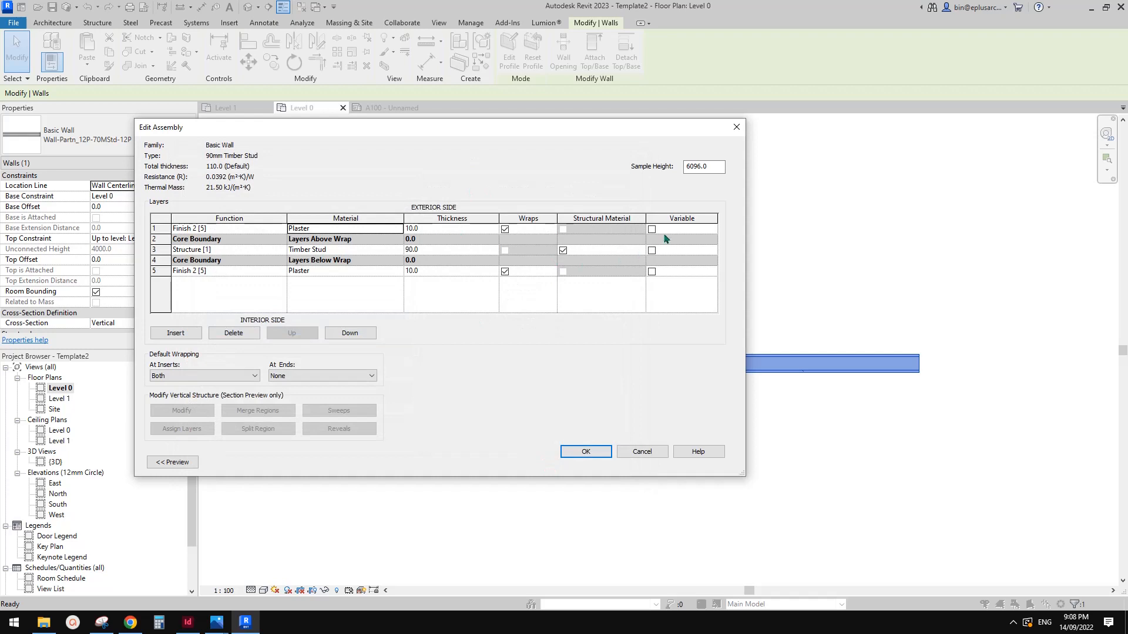
Accept the layer assembly and the type properties of the 90mm Timber Stud wall, leaving the wall deselected.
{"action": "left_click_drag", "start_coordinate": [531, 134], "coordinate": [572, 139]}
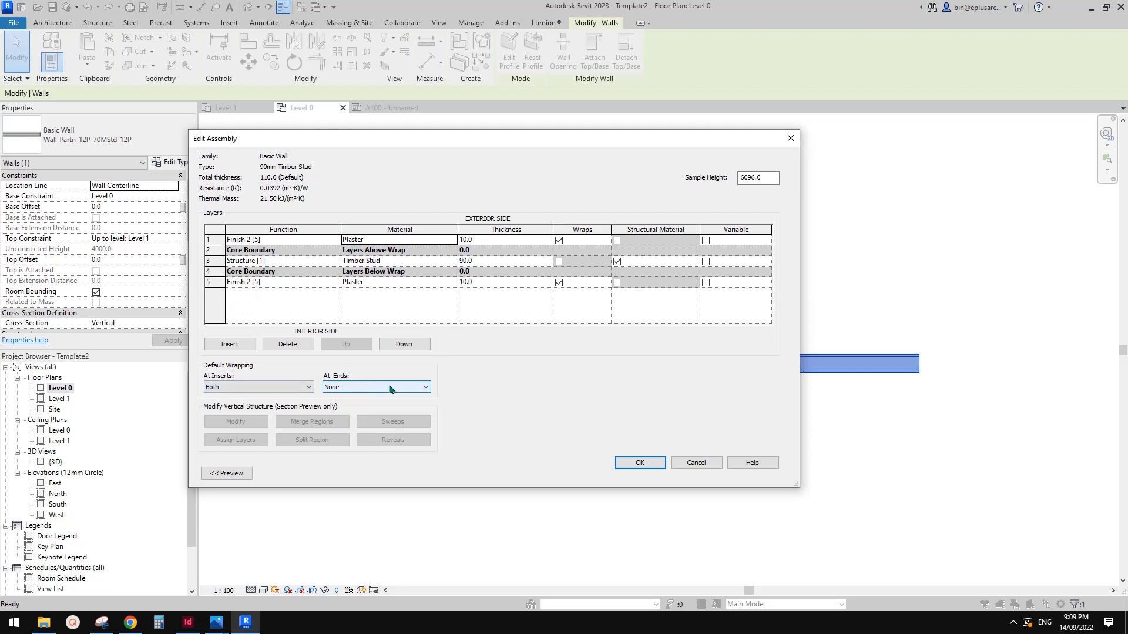
{"action": "left_click", "coordinate": [634, 465]}
{"action": "left_click", "coordinate": [649, 468]}
{"action": "key", "text": "Escape"}
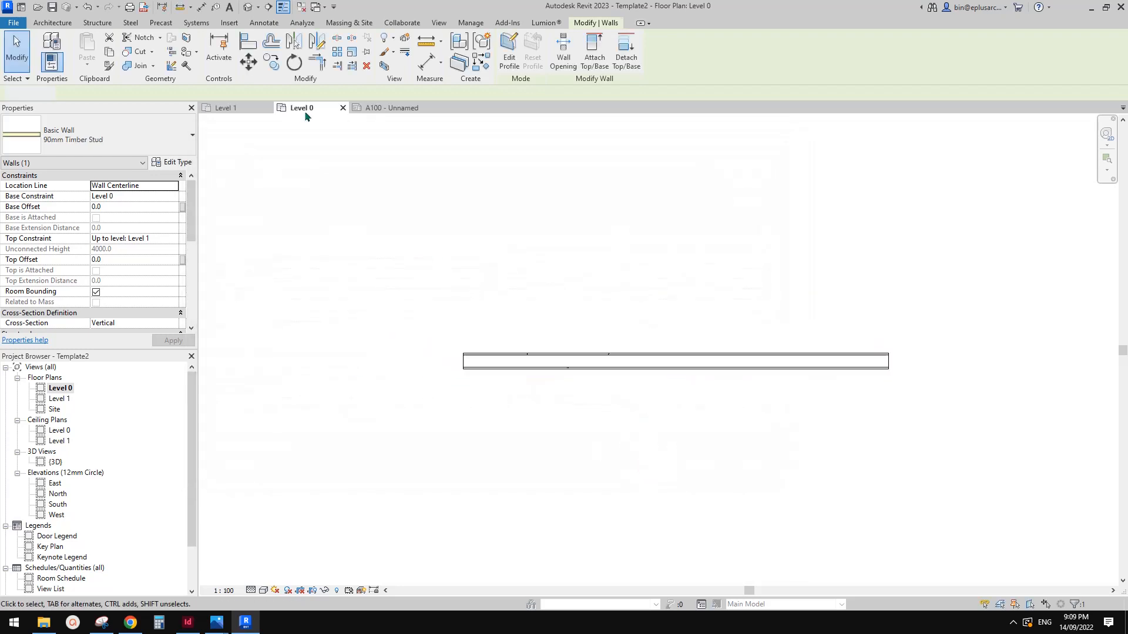
Open the default 3D view and inspect the end of the wall near Level 0.
{"action": "left_click", "coordinate": [247, 6]}
{"action": "middle_click_drag", "start_coordinate": [656, 398], "coordinate": [785, 425], "text": "shift"}
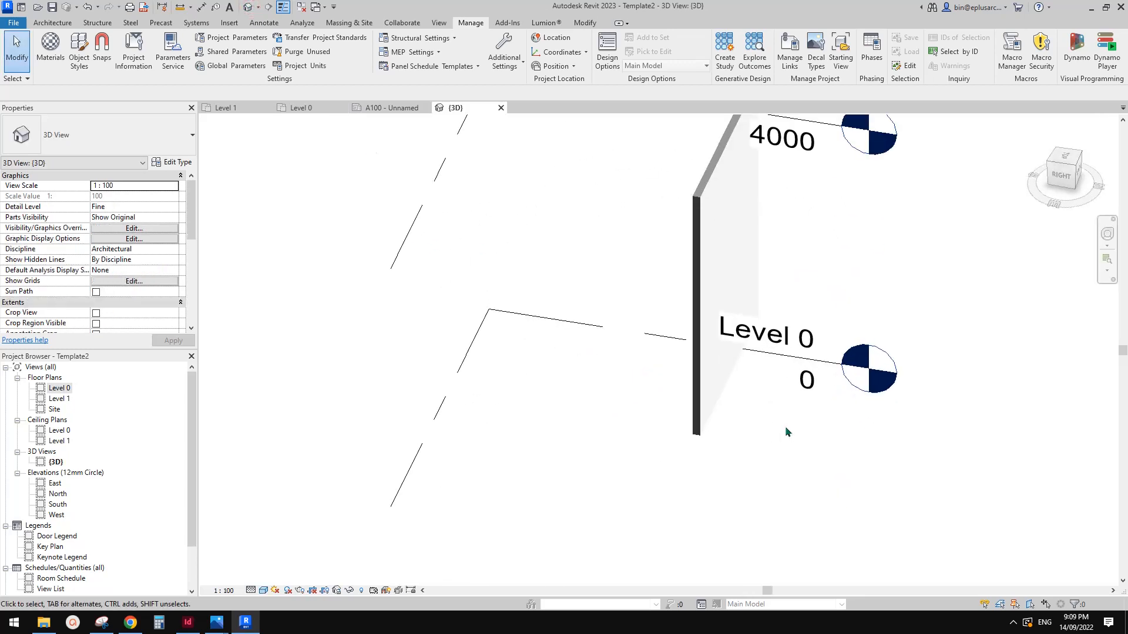
{"action": "scroll", "coordinate": [684, 415], "scroll_direction": "up", "scroll_amount": 5}
{"action": "scroll", "coordinate": [699, 407], "scroll_direction": "up", "scroll_amount": 1}
{"action": "middle_click_drag", "start_coordinate": [699, 407], "coordinate": [667, 433]}
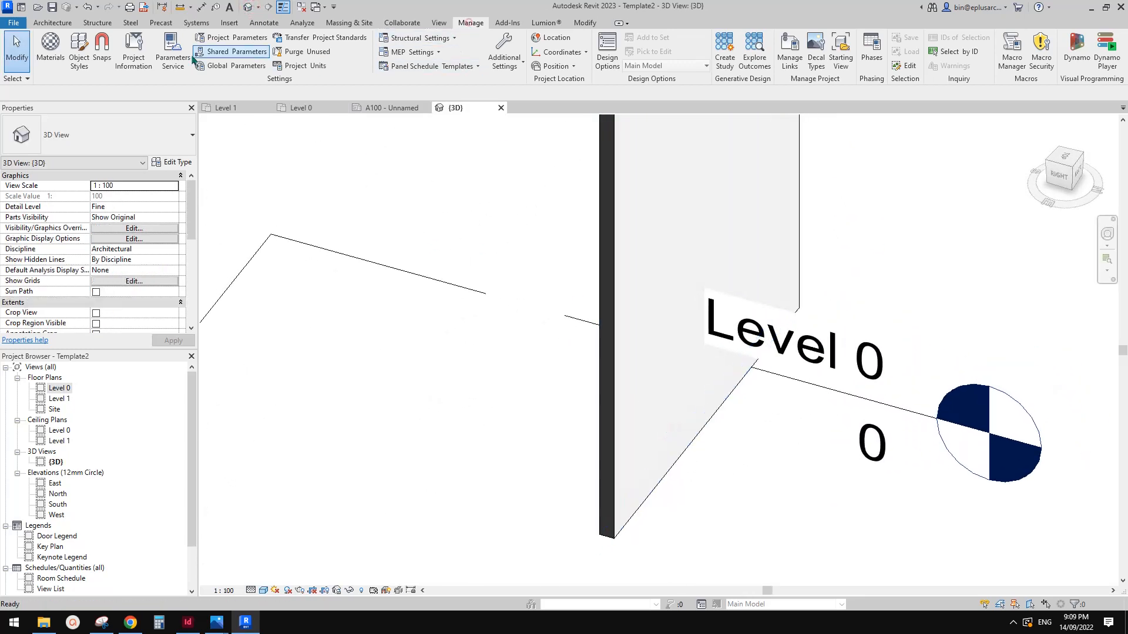
Open the object styles and find the Walls category among the model objects.
{"action": "left_click", "coordinate": [80, 56]}
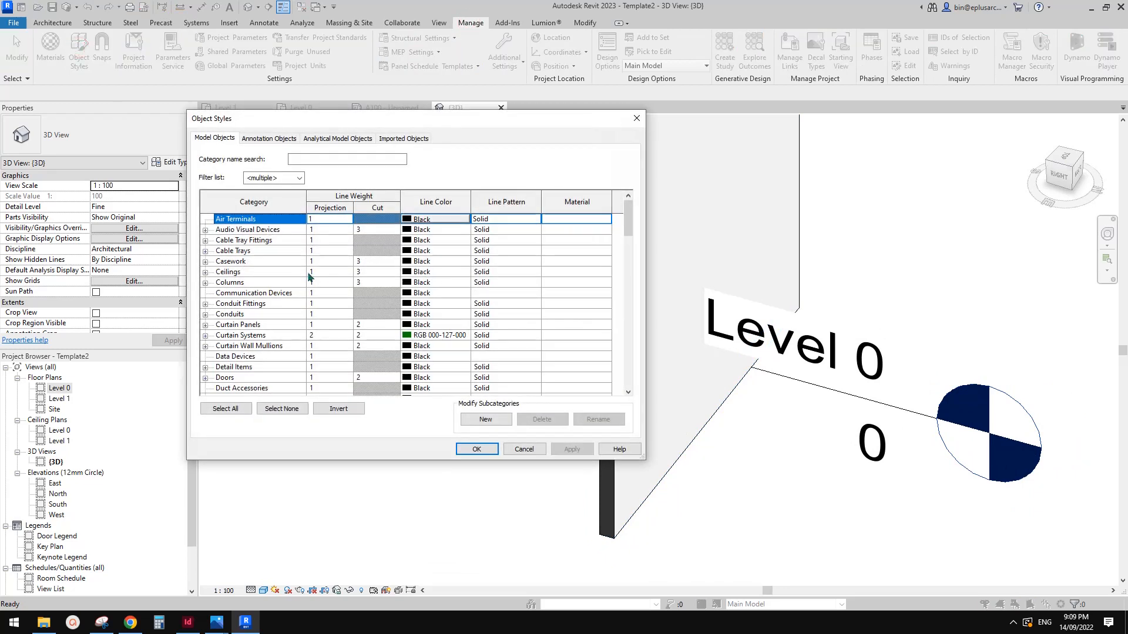
{"action": "left_click", "coordinate": [250, 282]}
{"action": "key", "text": "w"}
{"action": "scroll", "coordinate": [262, 354], "scroll_direction": "down", "scroll_amount": 1}
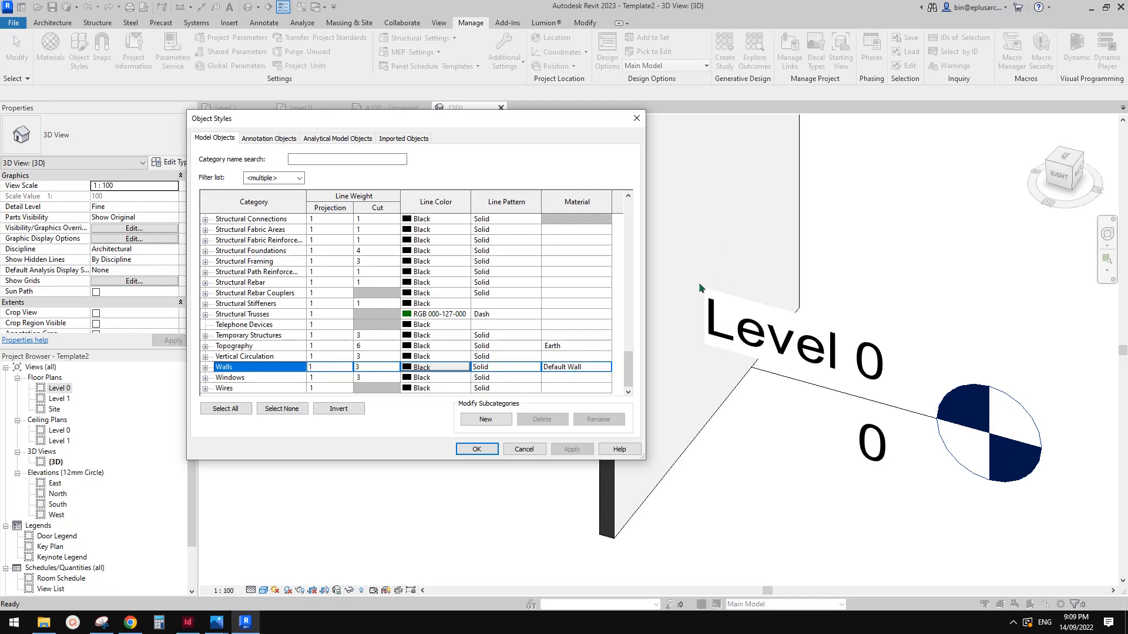
Set the shading color of the Walls category's Default Wall material to red and close the object styles.
{"action": "left_click", "coordinate": [604, 370]}
{"action": "left_click", "coordinate": [606, 367]}
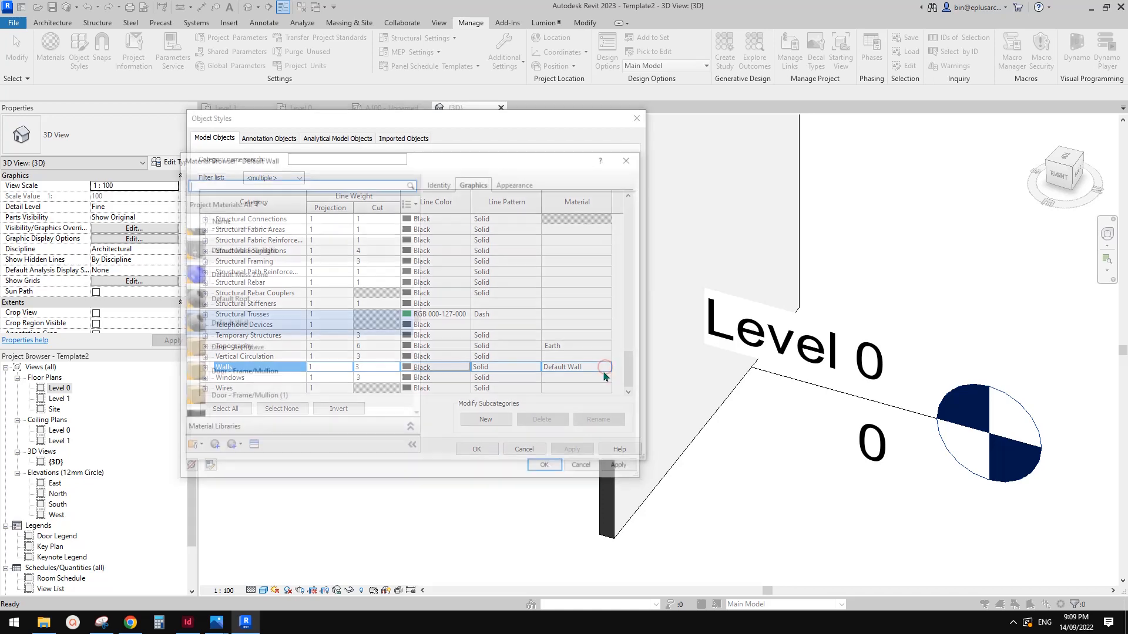
{"action": "left_click", "coordinate": [532, 232]}
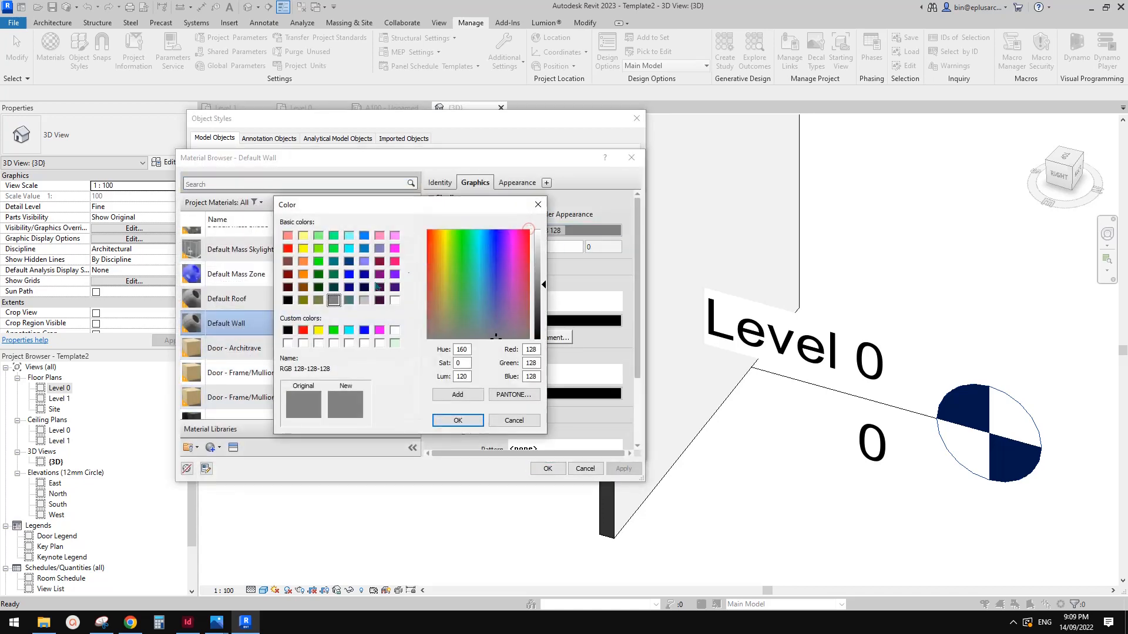
{"action": "left_click", "coordinate": [302, 329]}
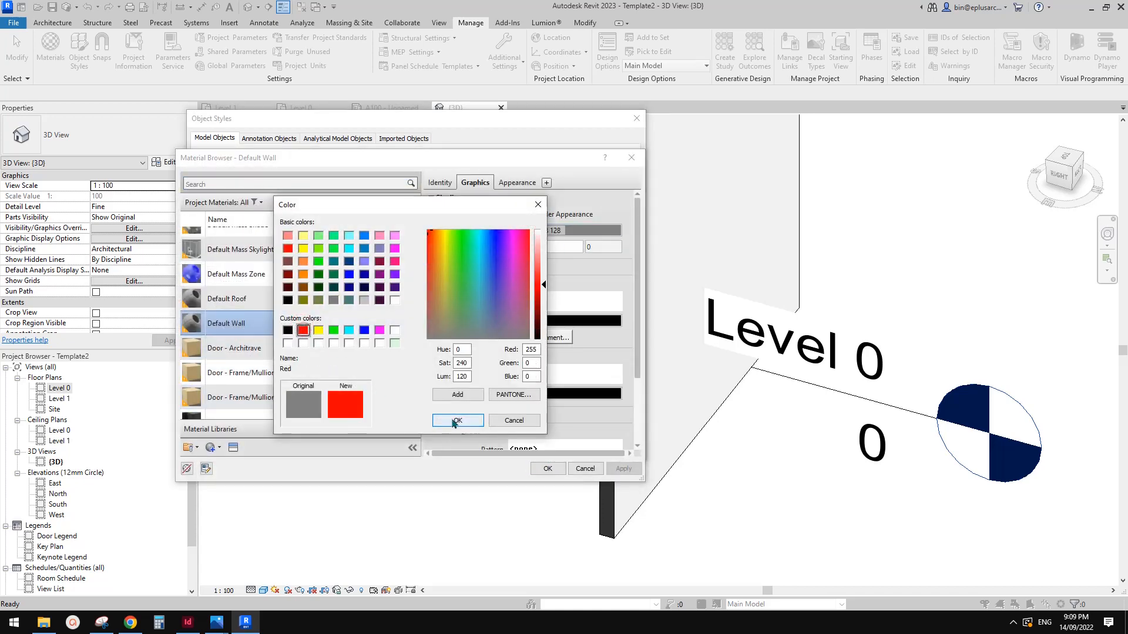
{"action": "left_click", "coordinate": [457, 421]}
{"action": "left_click", "coordinate": [546, 468]}
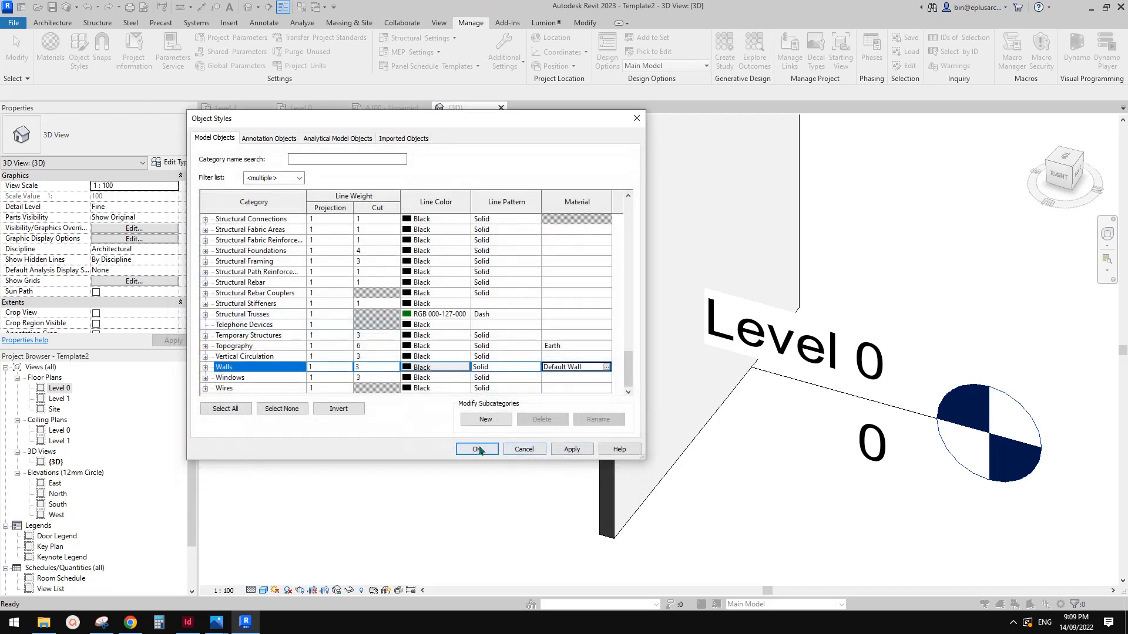
{"action": "left_click", "coordinate": [539, 448]}
Examine the wall in 3D from below, from the front and from above, and select it.
{"action": "middle_click_drag", "start_coordinate": [732, 287], "coordinate": [641, 204], "text": "shift"}
{"action": "scroll", "coordinate": [640, 204], "scroll_direction": "down", "scroll_amount": 3}
{"action": "left_click", "coordinate": [631, 283]}
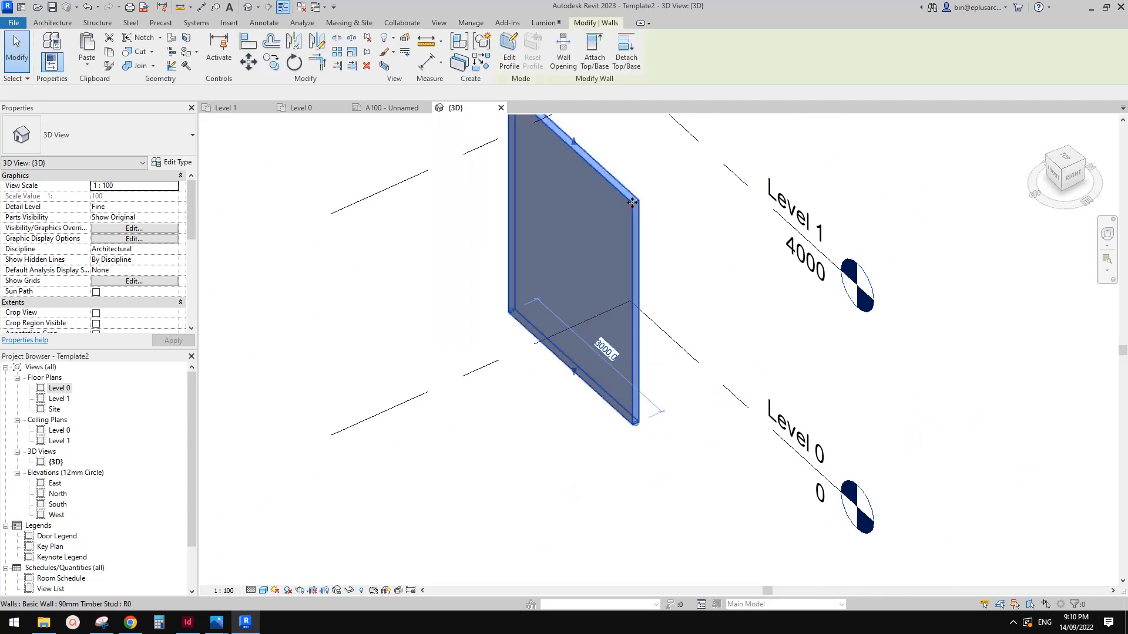
{"action": "middle_click_drag", "start_coordinate": [631, 282], "coordinate": [691, 213], "text": "shift"}
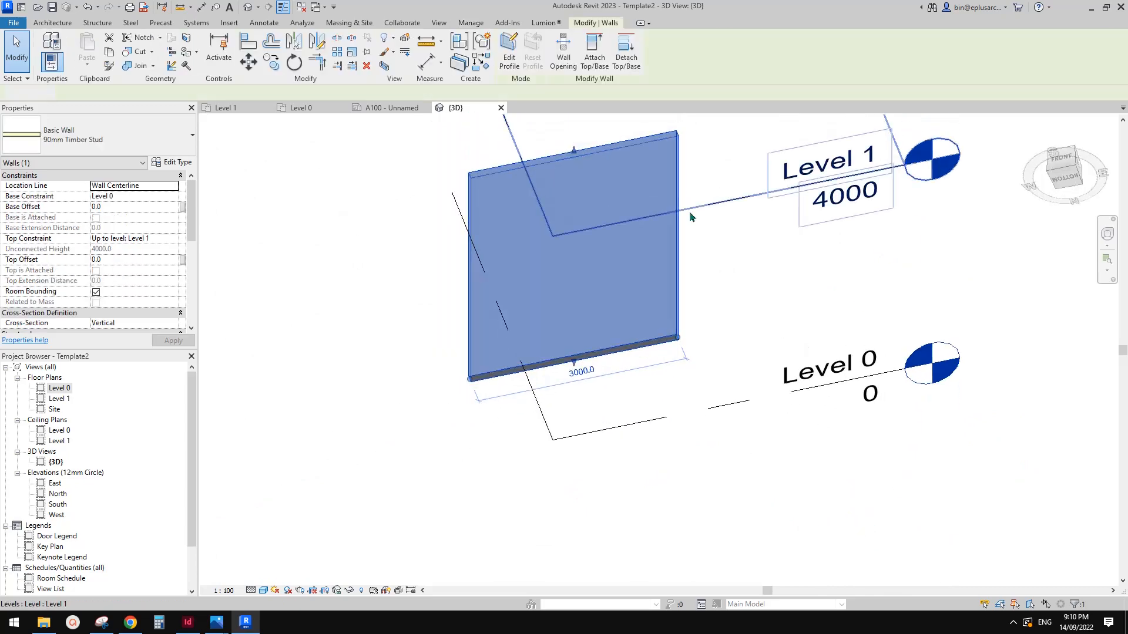
{"action": "left_click", "coordinate": [696, 246]}
{"action": "middle_click_drag", "start_coordinate": [681, 340], "coordinate": [737, 452], "text": "shift"}
{"action": "scroll", "coordinate": [673, 291], "scroll_direction": "up", "scroll_amount": 1}
{"action": "left_click", "coordinate": [673, 289]}
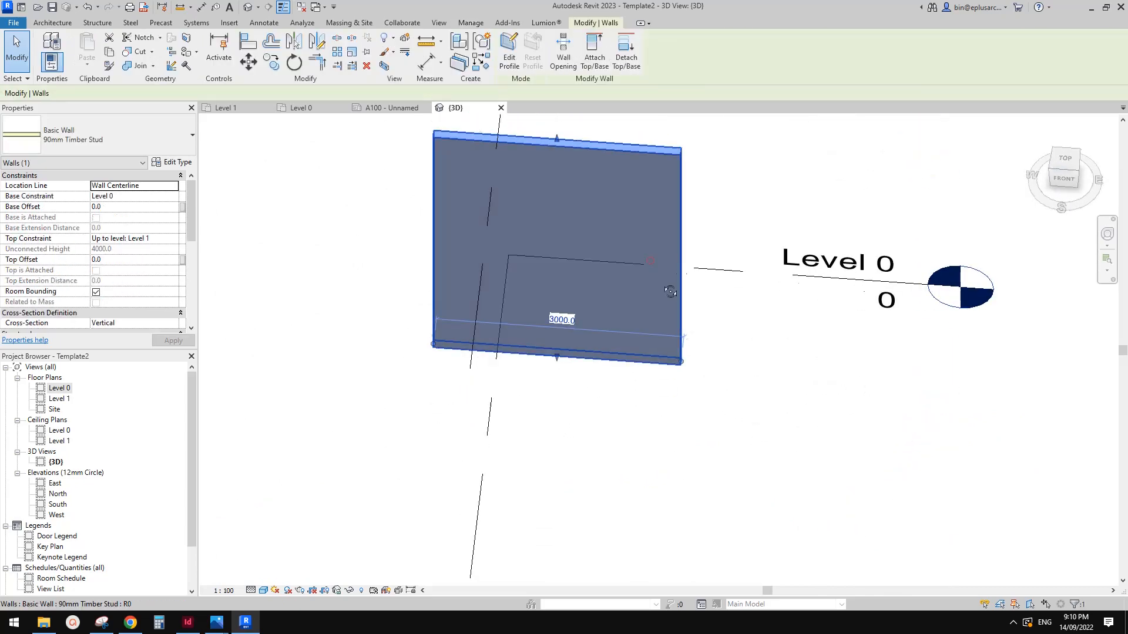
{"action": "middle_click_drag", "start_coordinate": [672, 287], "coordinate": [622, 286], "text": "shift"}
{"action": "scroll", "coordinate": [494, 269], "scroll_direction": "up", "scroll_amount": 2}
{"action": "middle_click_drag", "start_coordinate": [449, 266], "coordinate": [500, 317]}
{"action": "scroll", "coordinate": [482, 297], "scroll_direction": "up", "scroll_amount": 1}
Set Wrapping at Ends to Exterior for the 90mm Timber Stud wall type.
{"action": "left_click", "coordinate": [167, 148]}
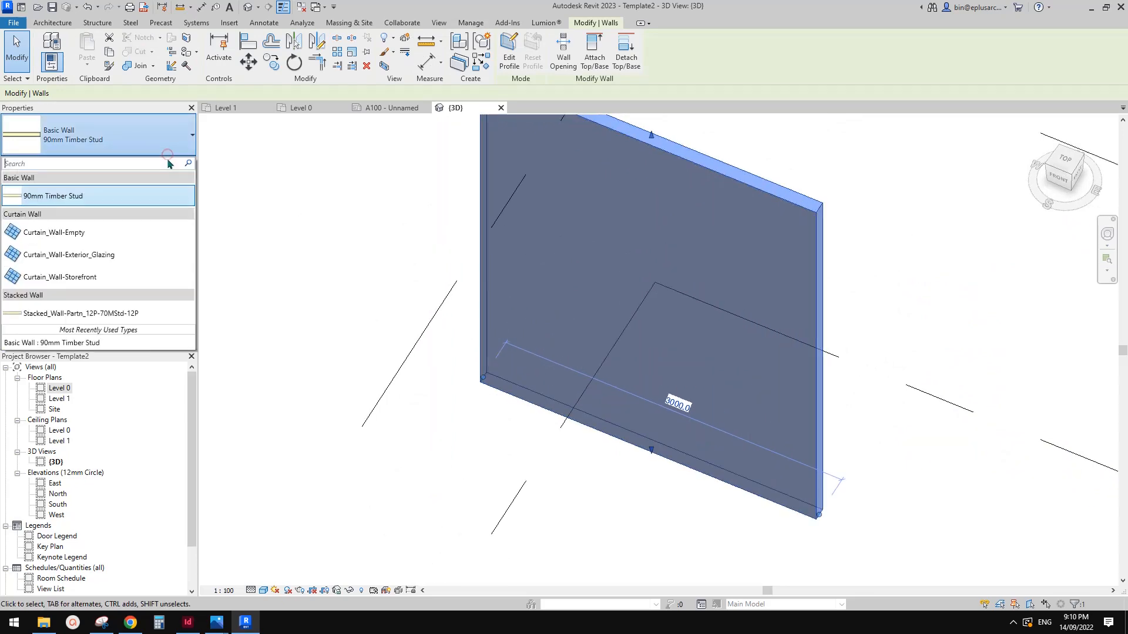
{"action": "left_click", "coordinate": [168, 151]}
{"action": "left_click", "coordinate": [170, 161]}
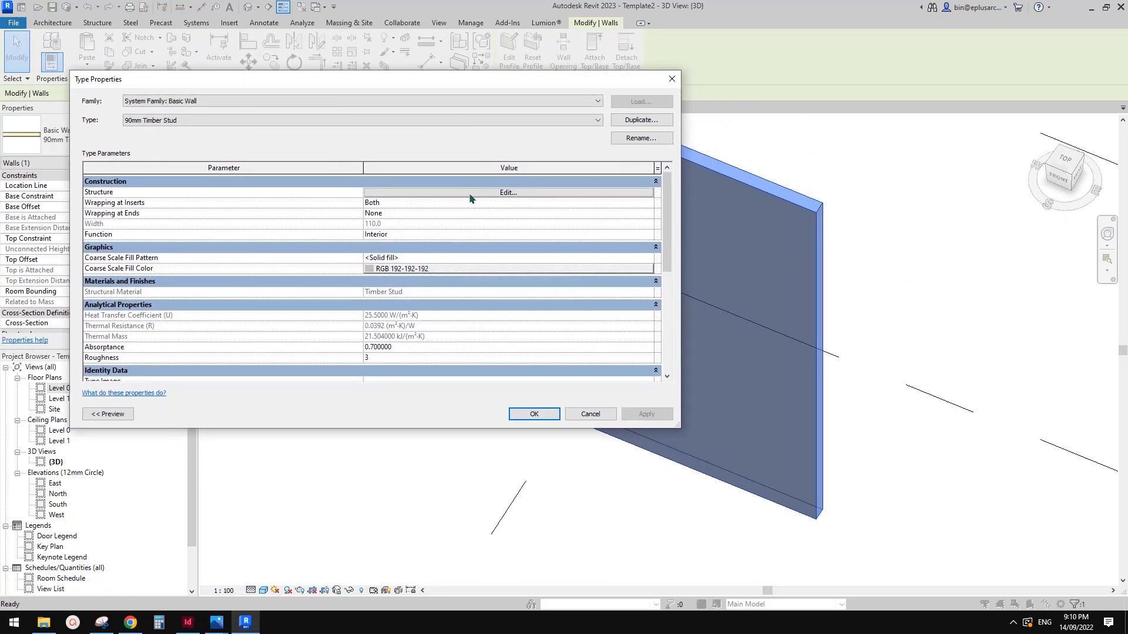
{"action": "left_click", "coordinate": [470, 193]}
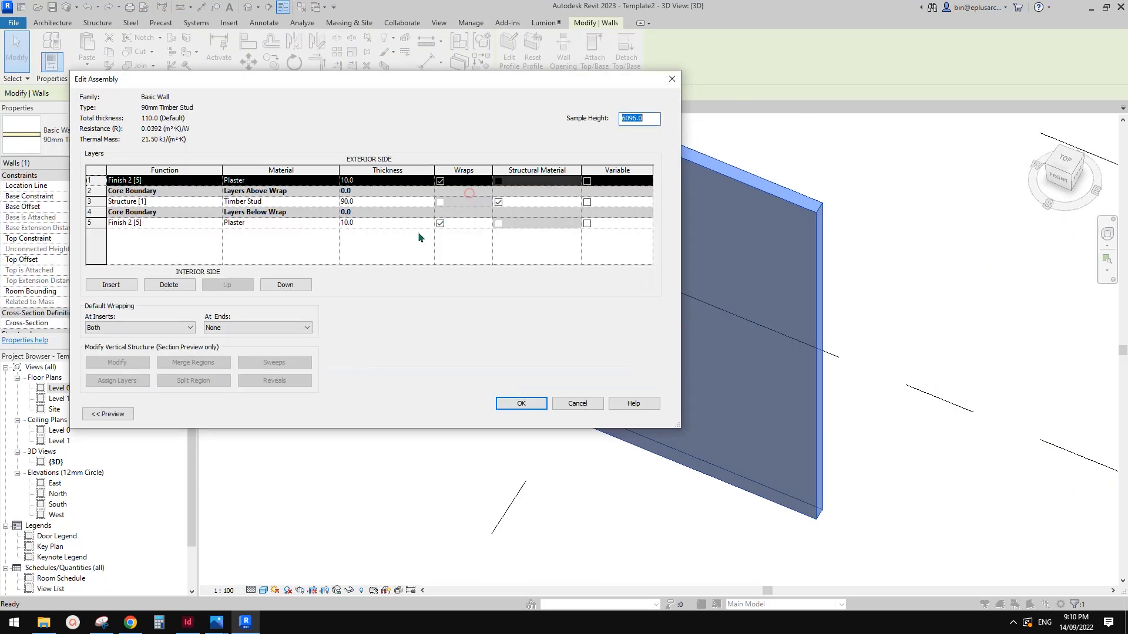
{"action": "left_click", "coordinate": [670, 79]}
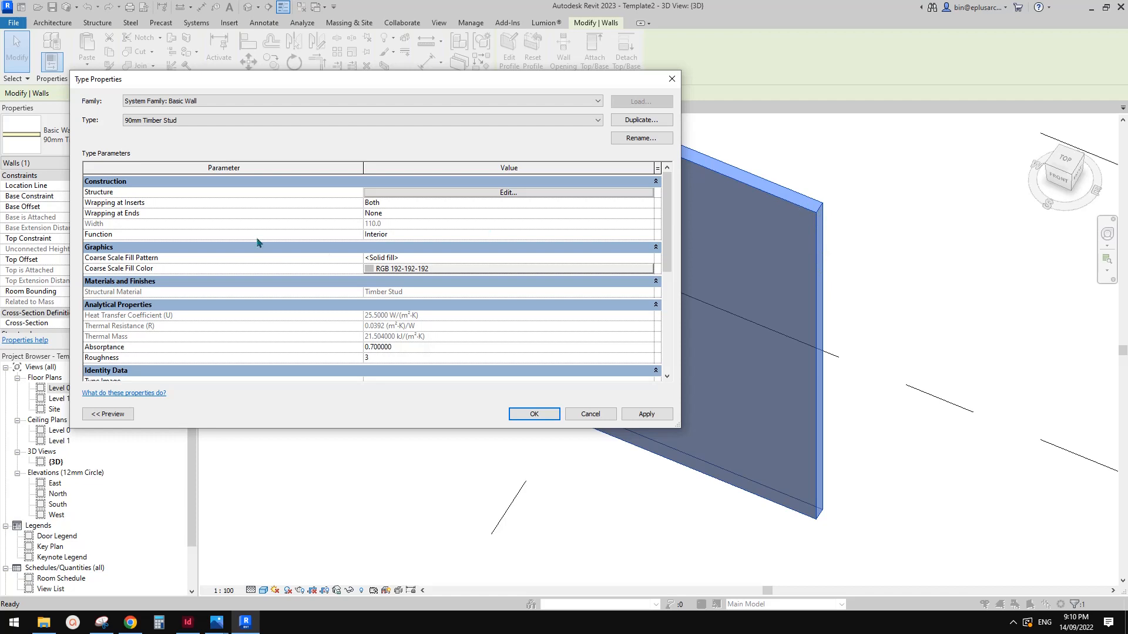
{"action": "left_click", "coordinate": [386, 214]}
{"action": "left_click", "coordinate": [648, 214]}
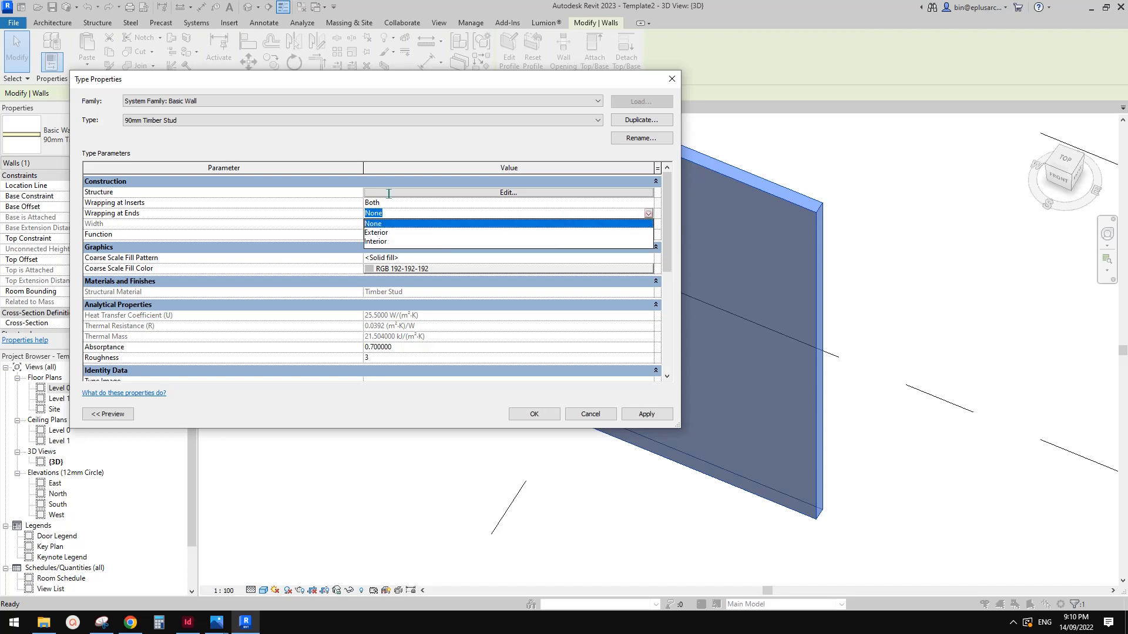
{"action": "left_click", "coordinate": [382, 234]}
Insert a Substrate [2] layer between the exterior Plaster finish and the core boundary of the wall assembly.
{"action": "left_click", "coordinate": [504, 192]}
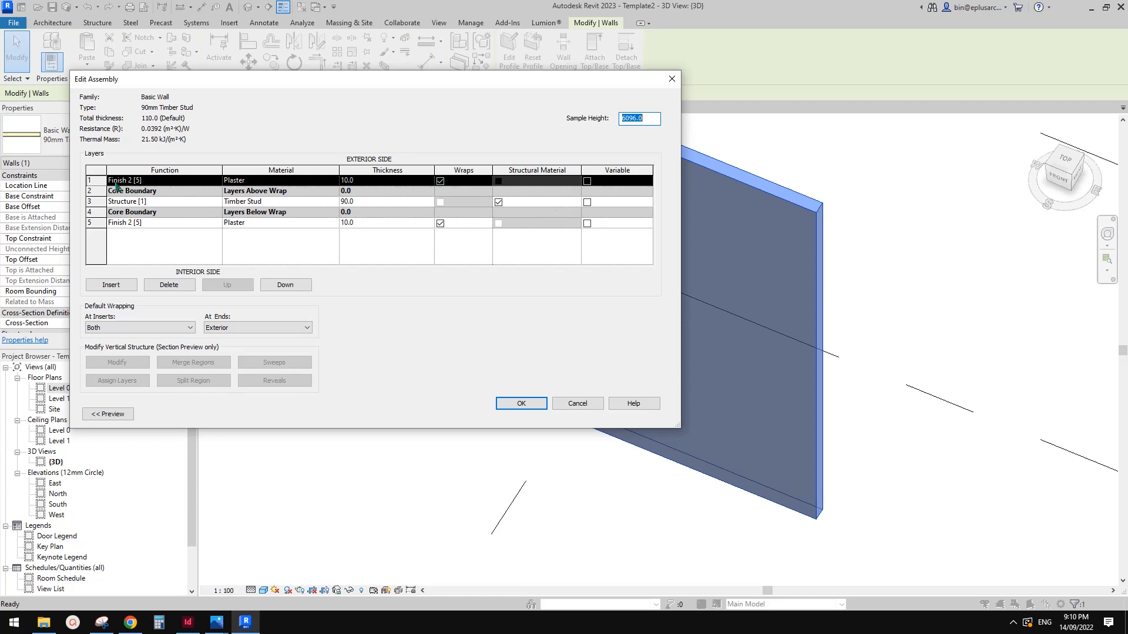
{"action": "left_click", "coordinate": [114, 285]}
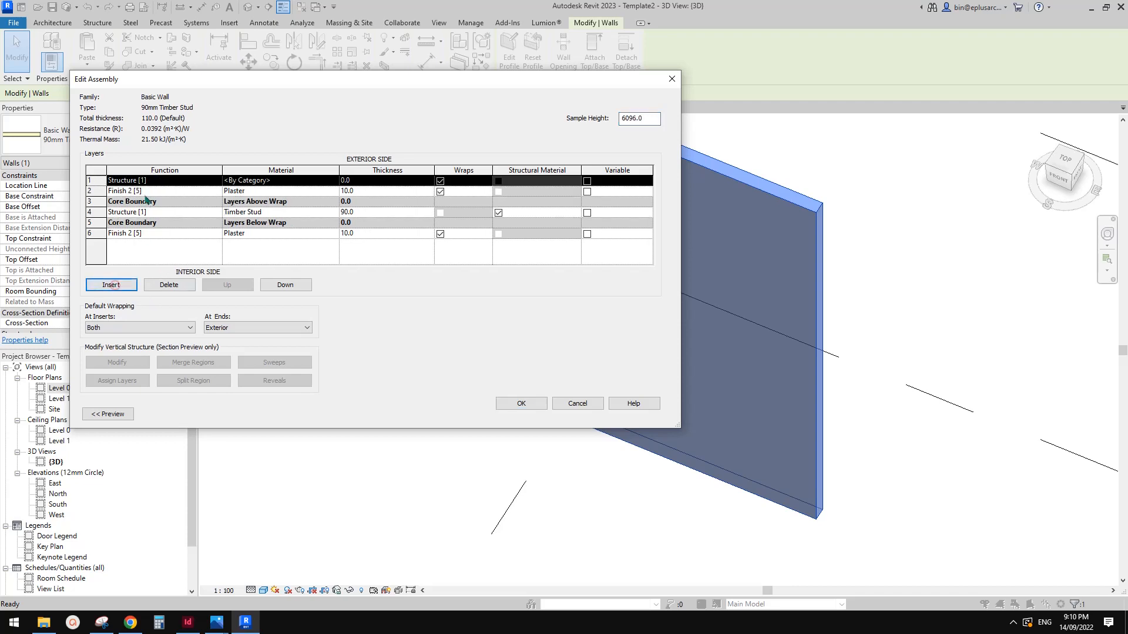
{"action": "left_click", "coordinate": [280, 285]}
{"action": "left_click", "coordinate": [199, 190]}
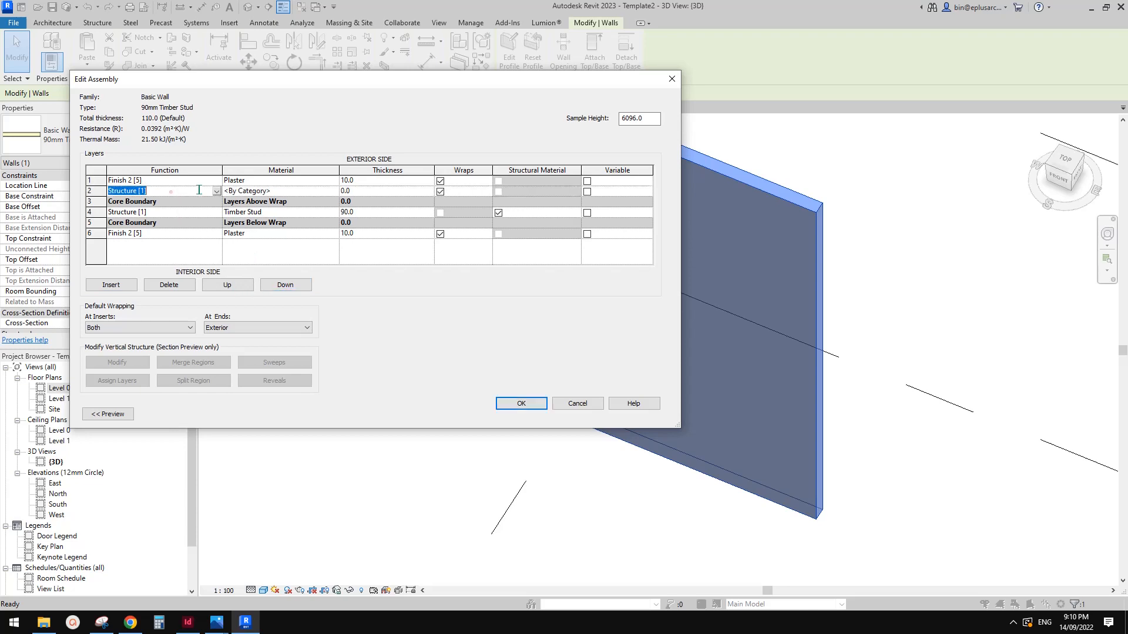
{"action": "left_click", "coordinate": [216, 192]}
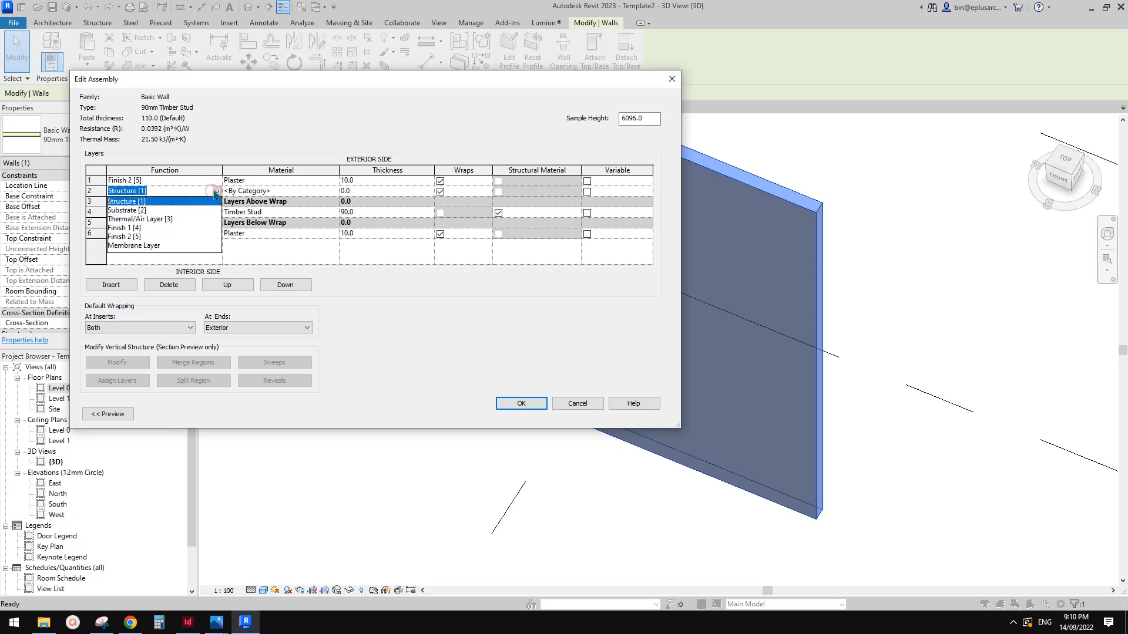
{"action": "left_click", "coordinate": [125, 210]}
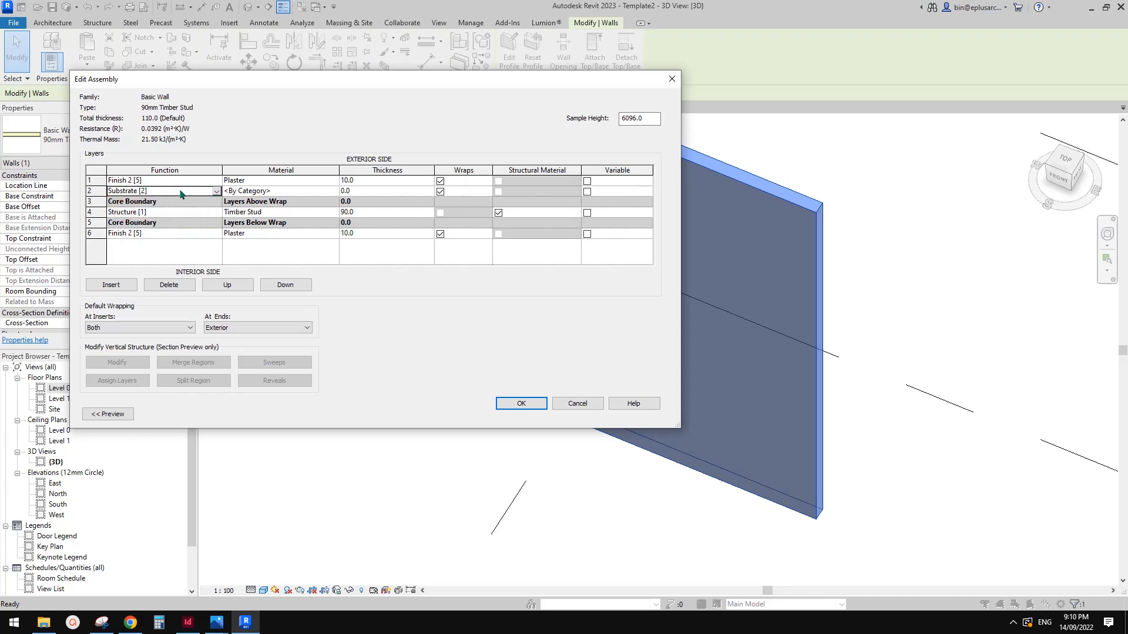
Set the substrate layer's thickness to 20 and accept the assembly and type properties.
{"action": "left_click", "coordinate": [358, 192]}
{"action": "type", "text": "20"}
{"action": "left_click", "coordinate": [521, 403]}
{"action": "left_click", "coordinate": [544, 411]}
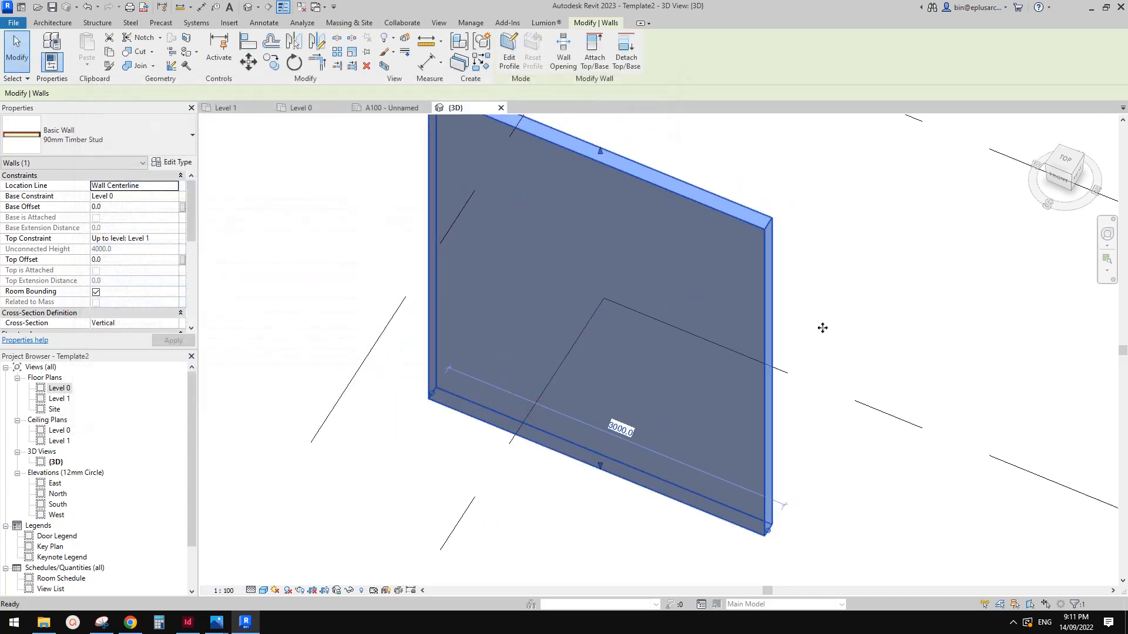
Inspect how the layers wrap around the wall's end in 3D and in the Level 0 floor plan.
{"action": "left_click", "coordinate": [823, 325]}
{"action": "middle_click_drag", "start_coordinate": [879, 266], "coordinate": [824, 302], "text": "shift"}
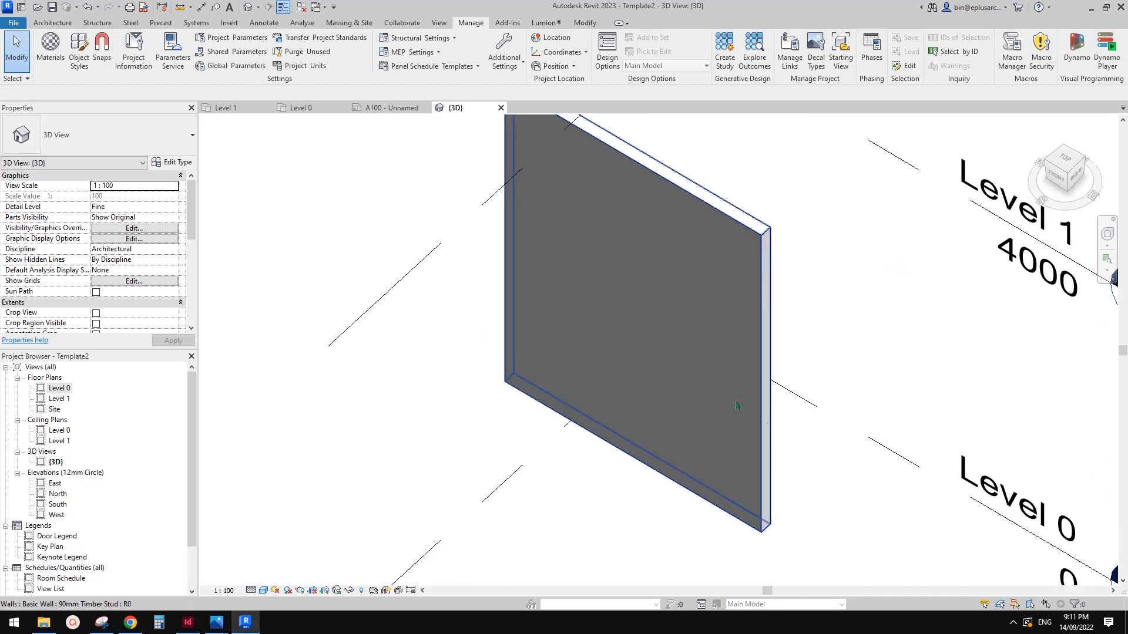
{"action": "middle_click_drag", "start_coordinate": [757, 339], "coordinate": [753, 326]}
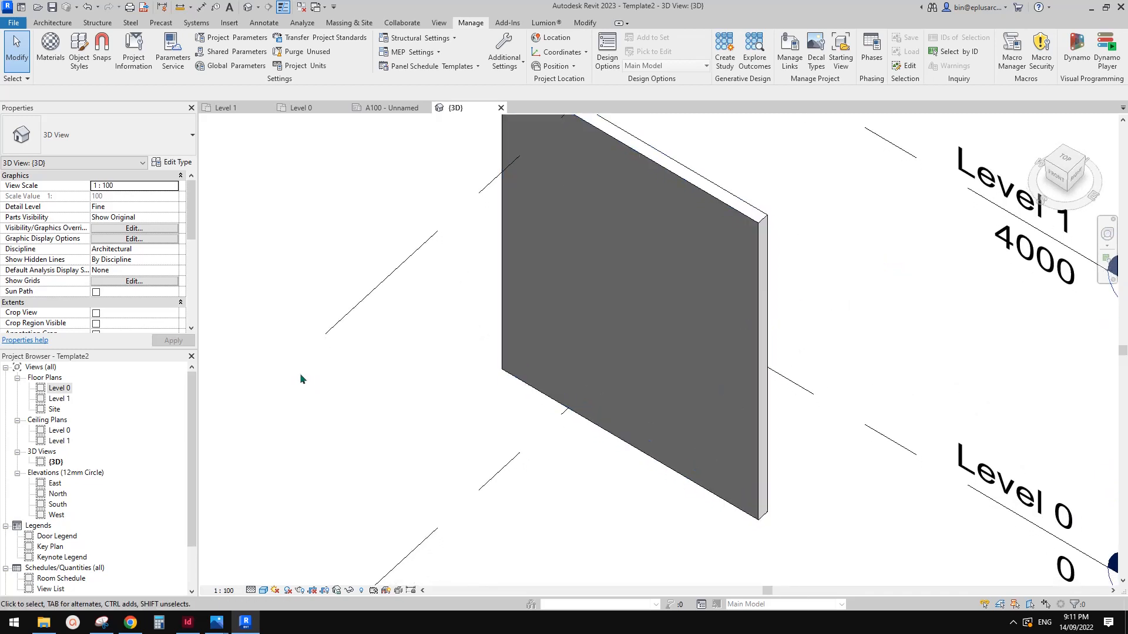
{"action": "double_click", "coordinate": [57, 390]}
{"action": "scroll", "coordinate": [924, 369], "scroll_direction": "up", "scroll_amount": 5}
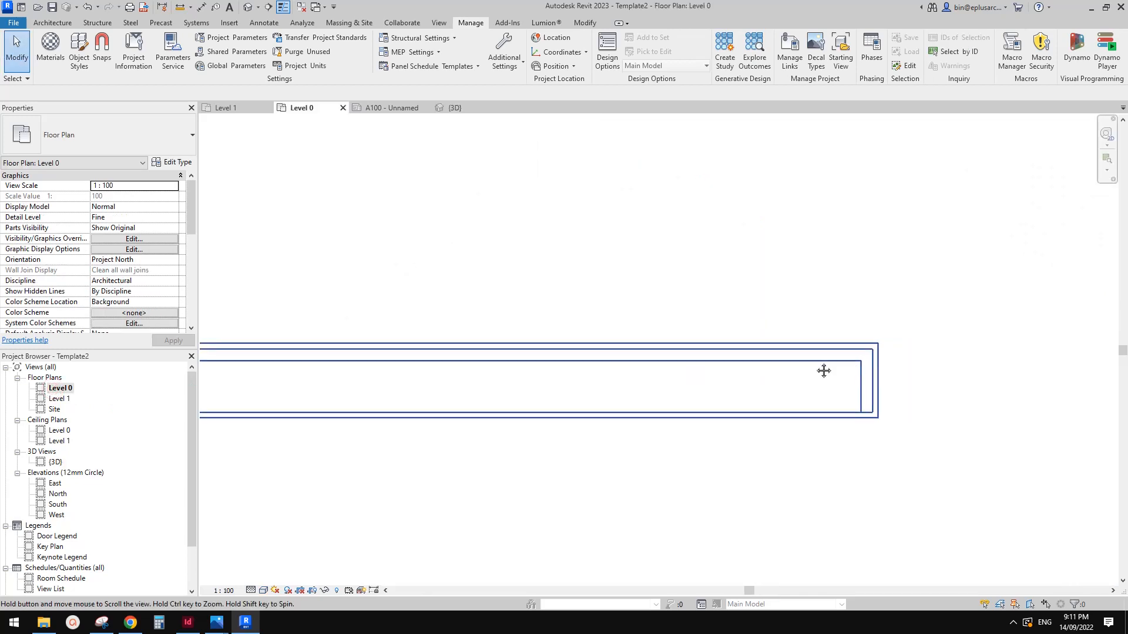
{"action": "scroll", "coordinate": [828, 363], "scroll_direction": "up", "scroll_amount": 2}
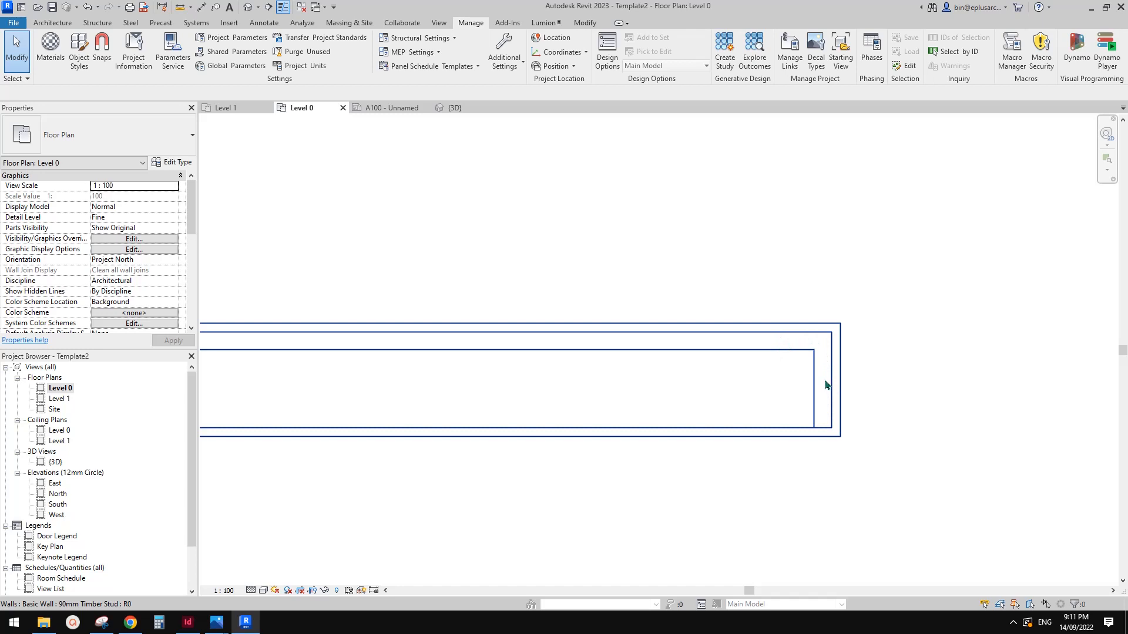
Turn off wrapping for the Substrate [2] layer of the 90mm Timber Stud wall type and deselect the wall.
{"action": "left_click", "coordinate": [781, 395]}
{"action": "left_click", "coordinate": [172, 161]}
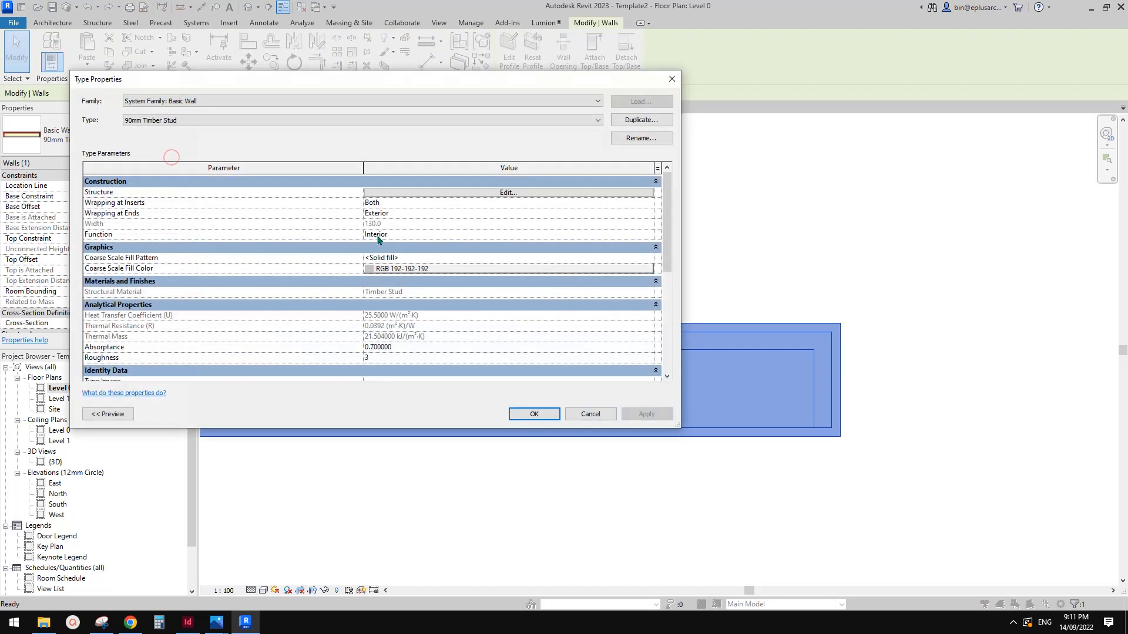
{"action": "left_click", "coordinate": [446, 192]}
{"action": "left_click", "coordinate": [425, 191]}
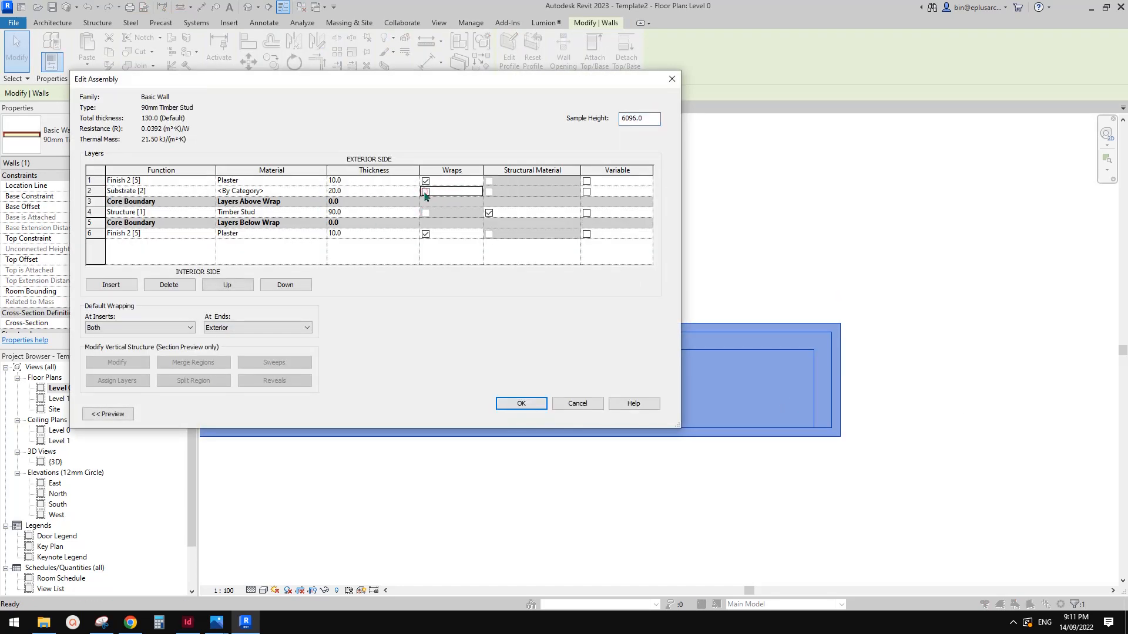
{"action": "left_click", "coordinate": [521, 403]}
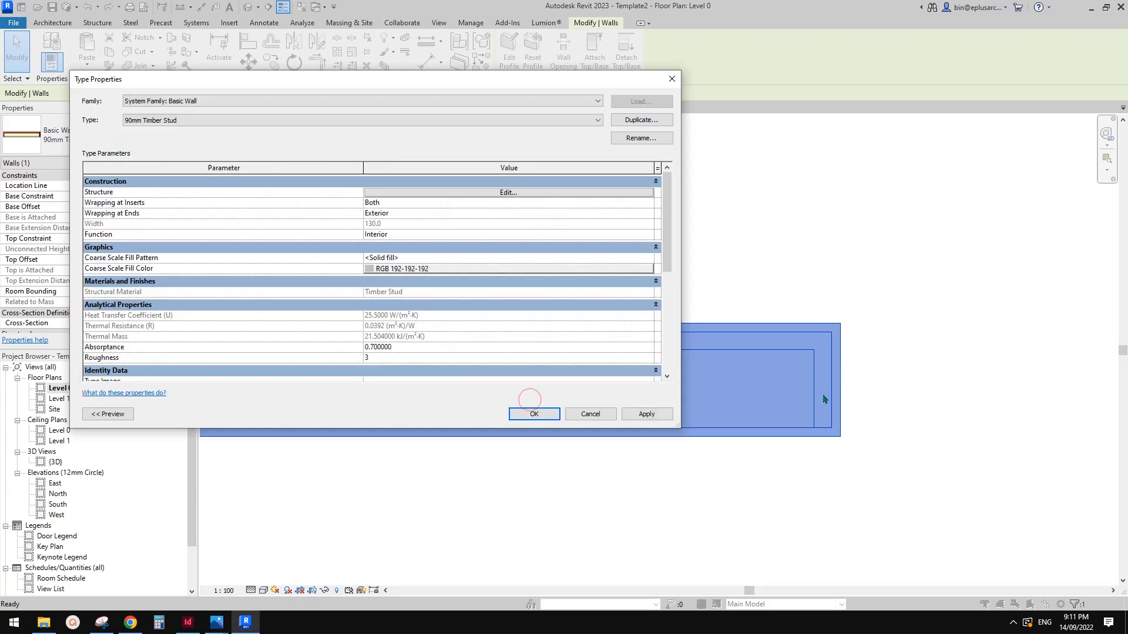
{"action": "left_click", "coordinate": [535, 413]}
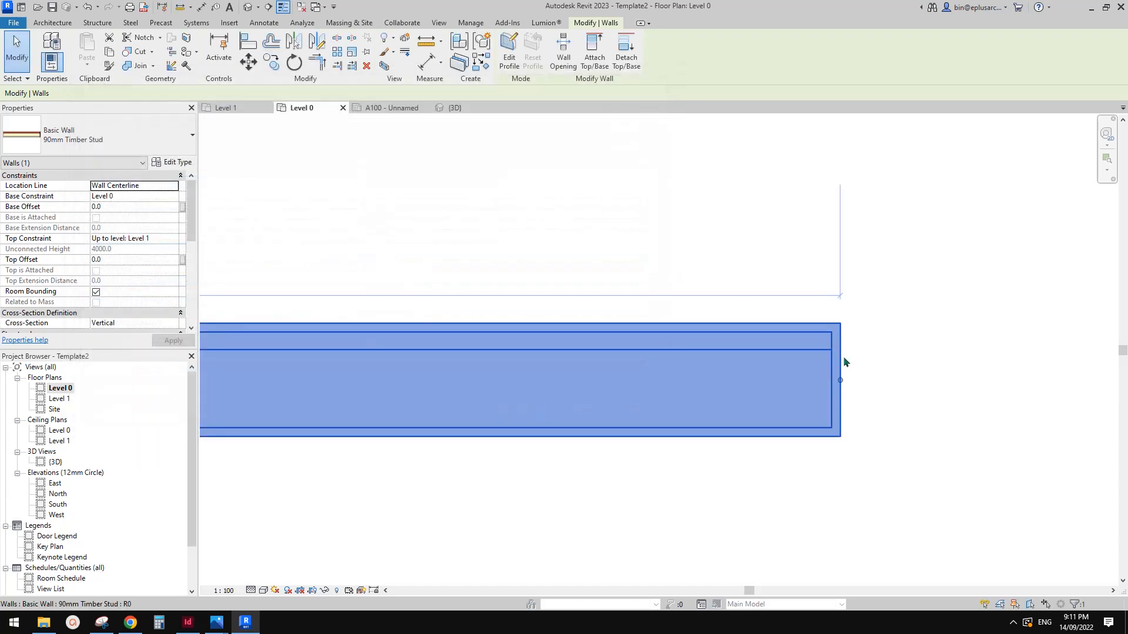
{"action": "left_click", "coordinate": [879, 379]}
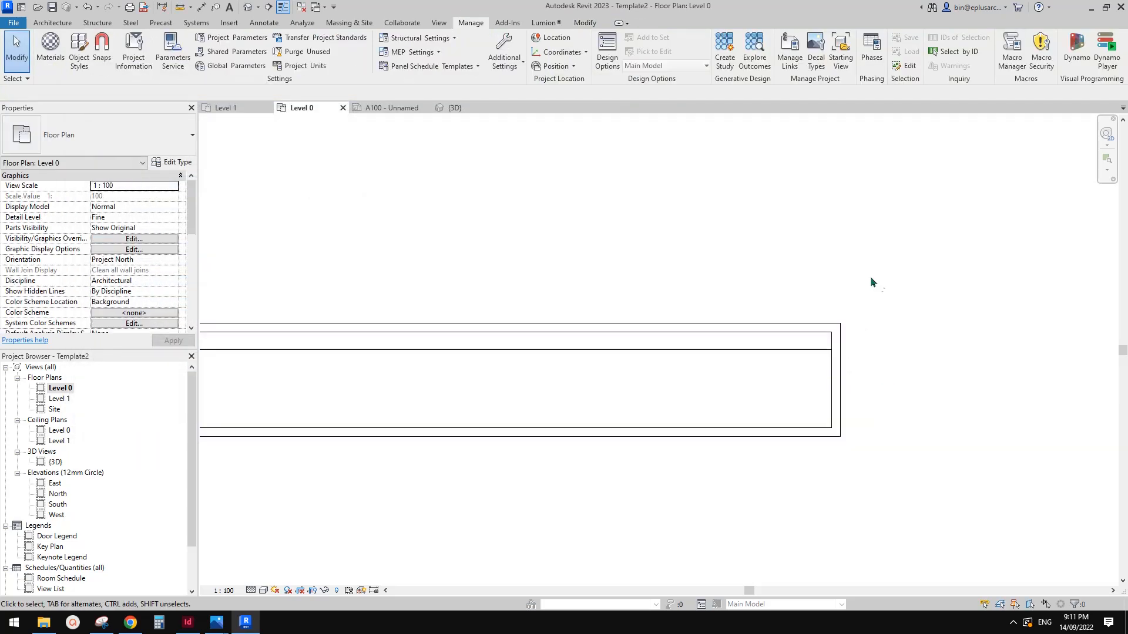
Inspect the layer lines along the wall in the Level 0 floor plan.
{"action": "scroll", "coordinate": [713, 354], "scroll_direction": "down", "scroll_amount": 2}
{"action": "middle_click_drag", "start_coordinate": [487, 371], "coordinate": [658, 360]}
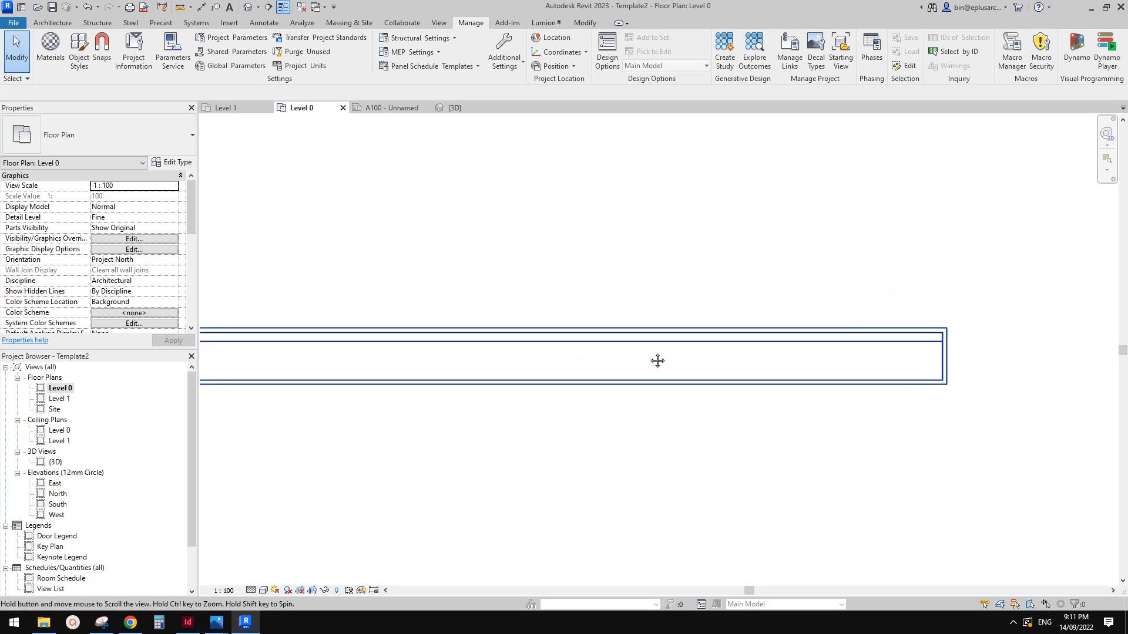
{"action": "left_click", "coordinate": [551, 351]}
{"action": "scroll", "coordinate": [551, 351], "scroll_direction": "down", "scroll_amount": 2}
{"action": "left_click", "coordinate": [495, 280]}
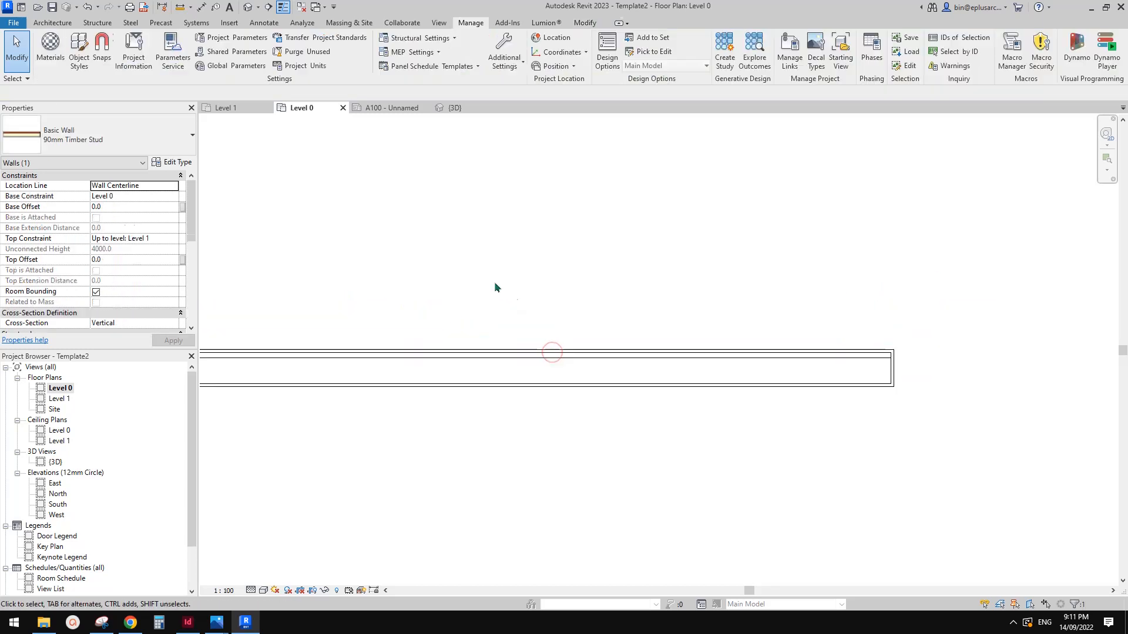
Open the 90mm Timber Stud wall's layer assembly and examine the function assigned to each layer and the available function options.
{"action": "middle_click_drag", "start_coordinate": [409, 304], "coordinate": [513, 296]}
{"action": "left_click", "coordinate": [356, 346]}
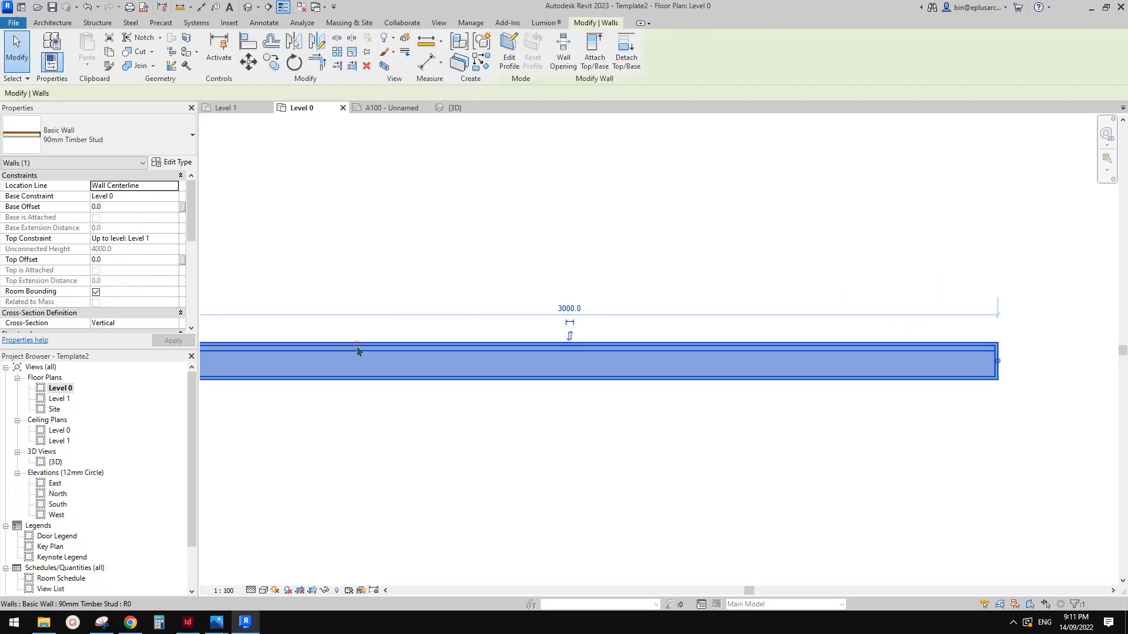
{"action": "left_click", "coordinate": [177, 162]}
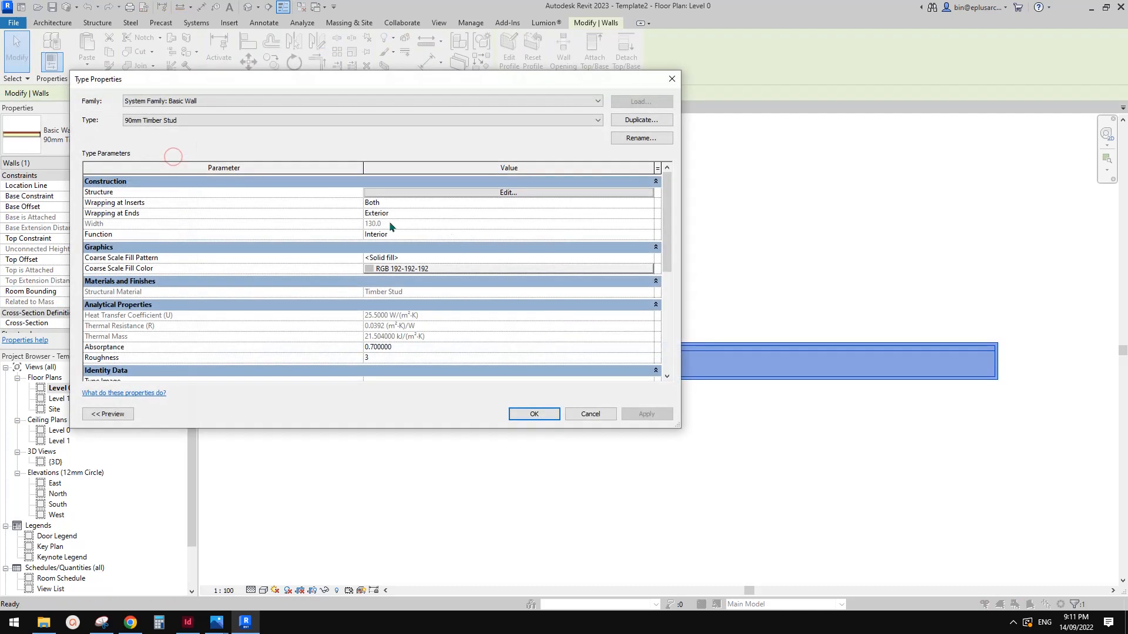
{"action": "left_click", "coordinate": [488, 196]}
{"action": "left_click_drag", "start_coordinate": [449, 83], "coordinate": [538, 97]}
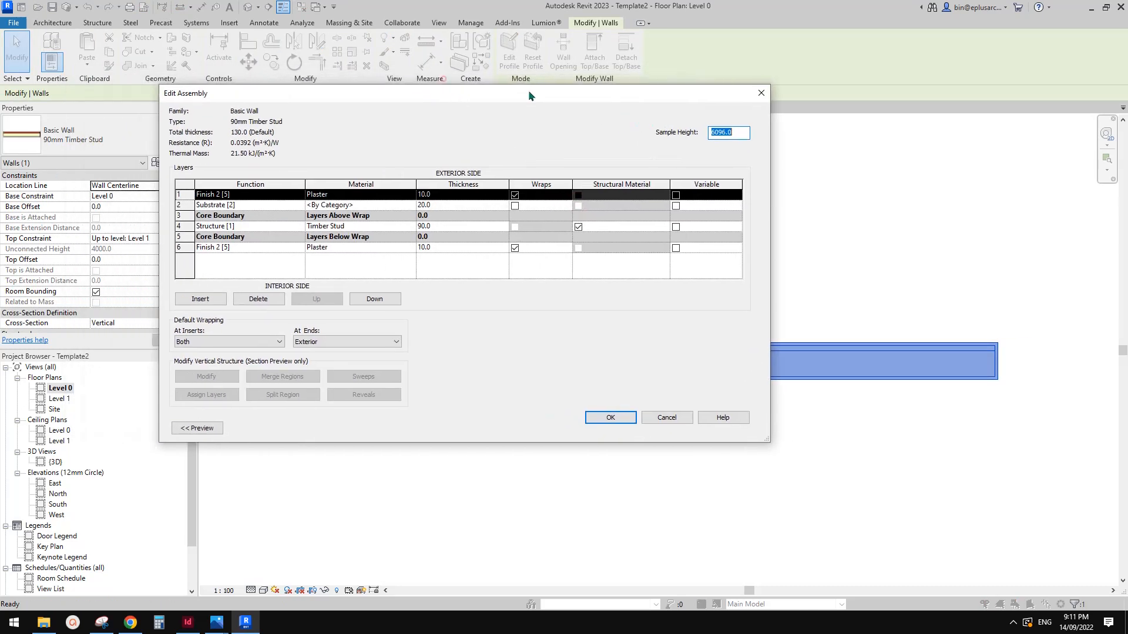
{"action": "left_click", "coordinate": [184, 226]}
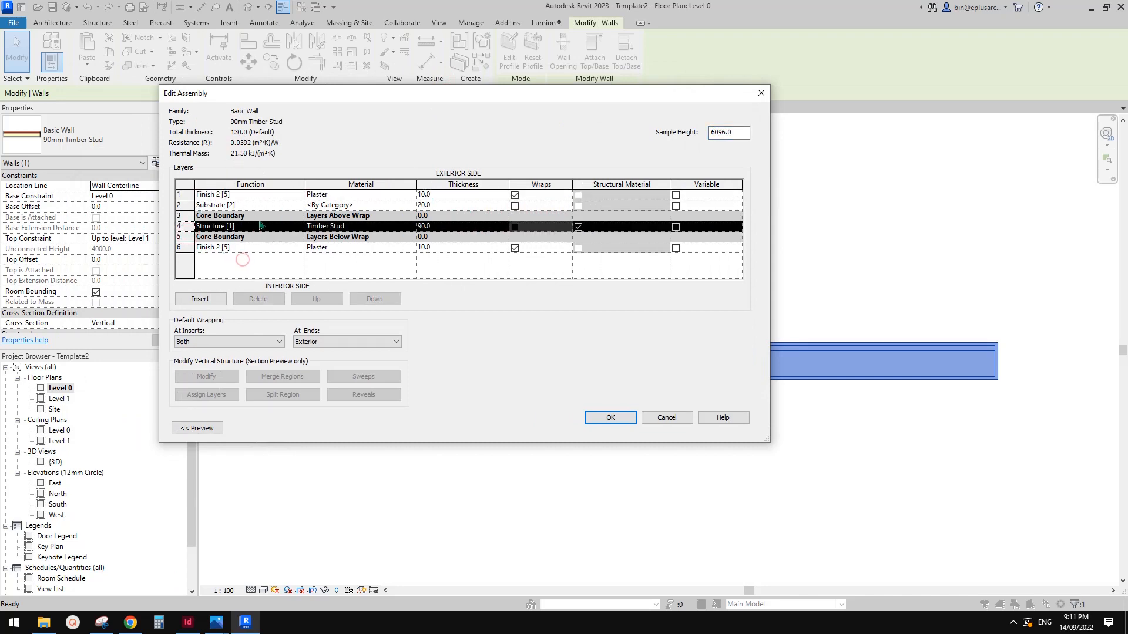
{"action": "left_click", "coordinate": [333, 226]}
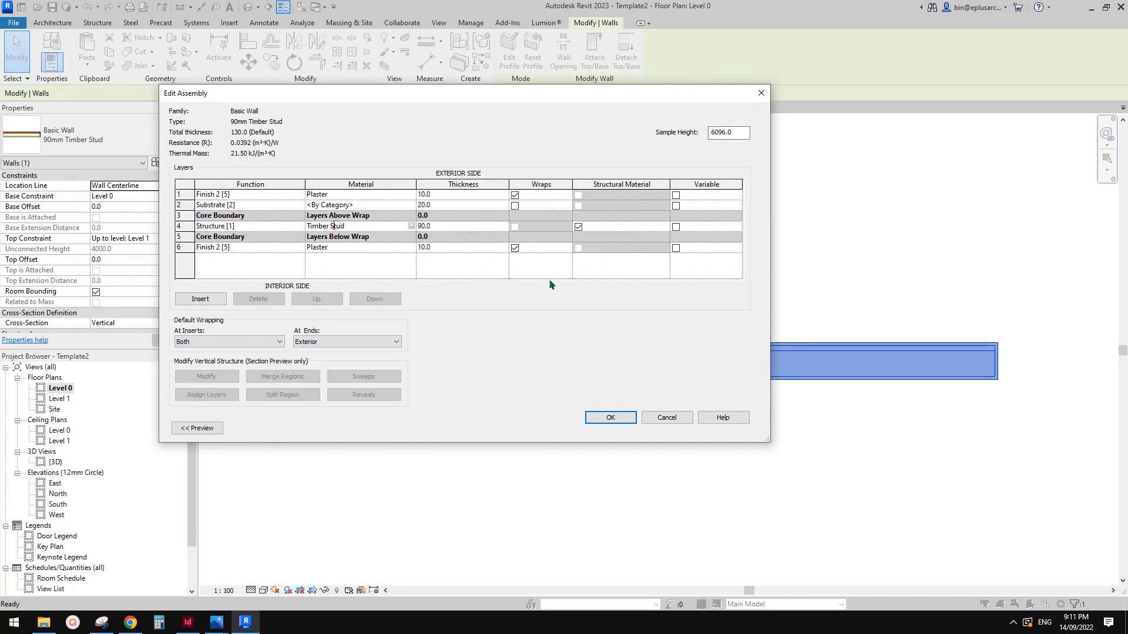
{"action": "double_click", "coordinate": [351, 225]}
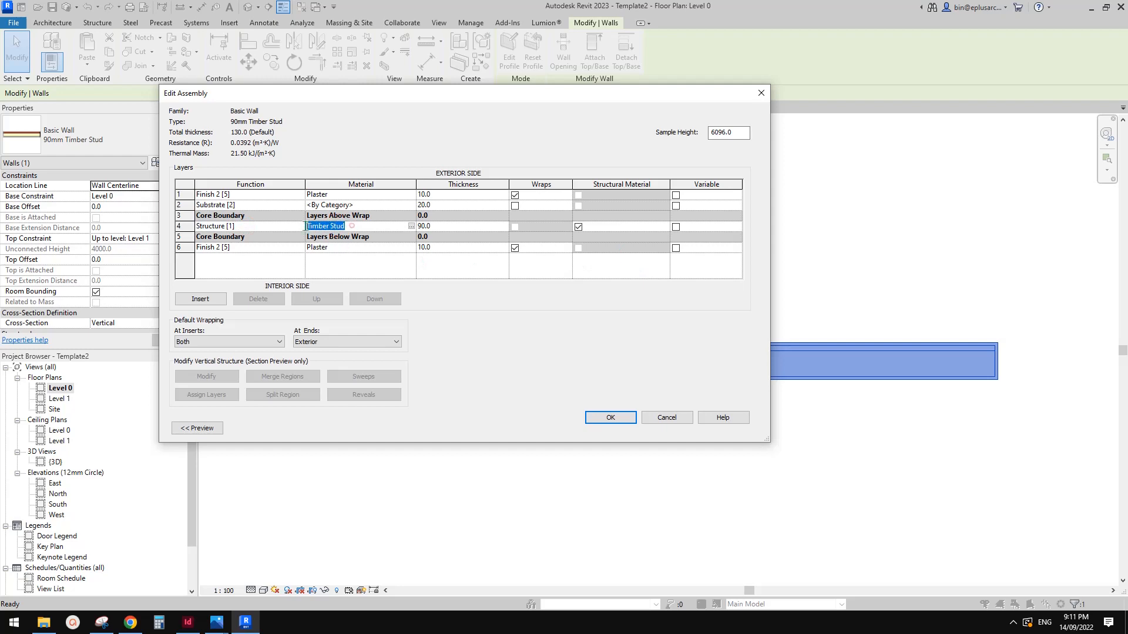
{"action": "left_click", "coordinate": [274, 229]}
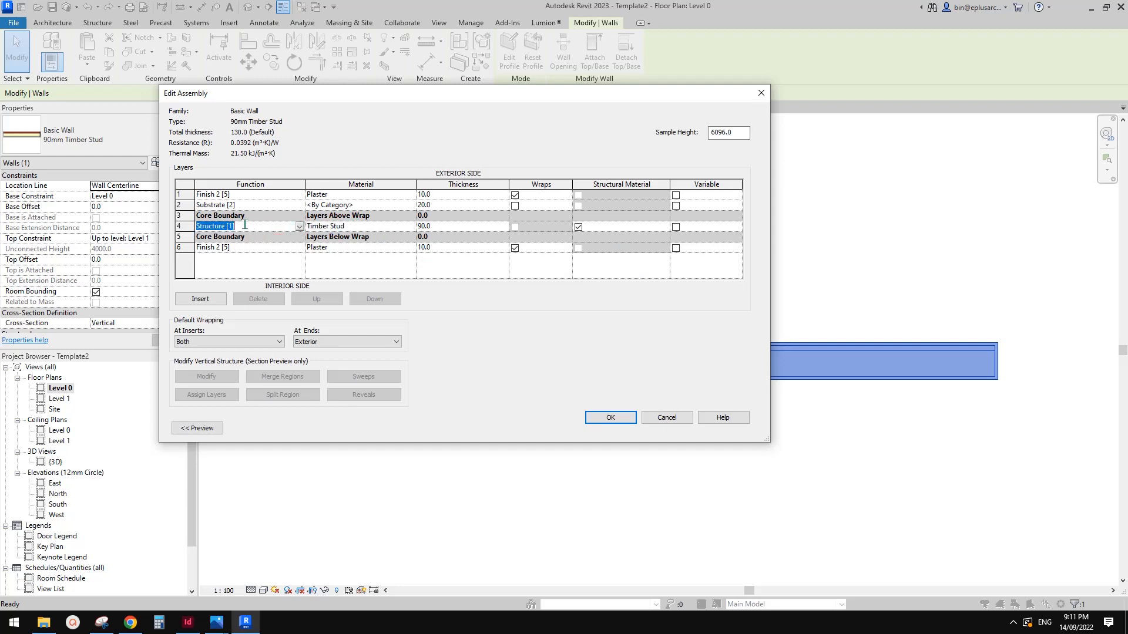
{"action": "left_click", "coordinate": [221, 205]}
{"action": "left_click", "coordinate": [250, 226]}
{"action": "left_click", "coordinate": [266, 206]}
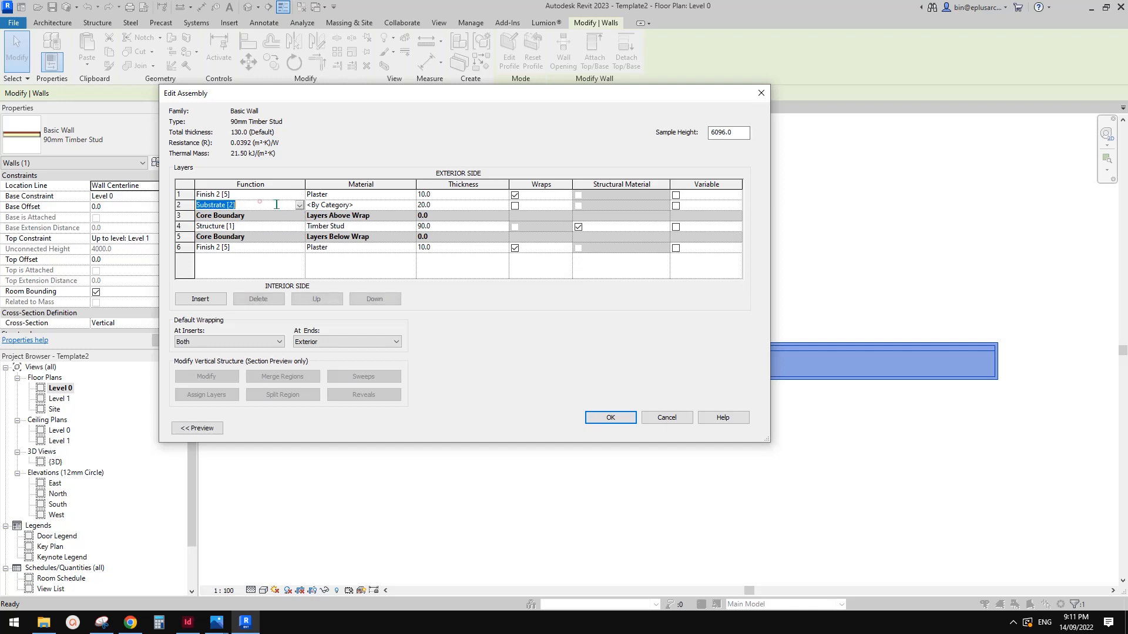
{"action": "left_click", "coordinate": [266, 196]}
{"action": "left_click", "coordinate": [300, 195]}
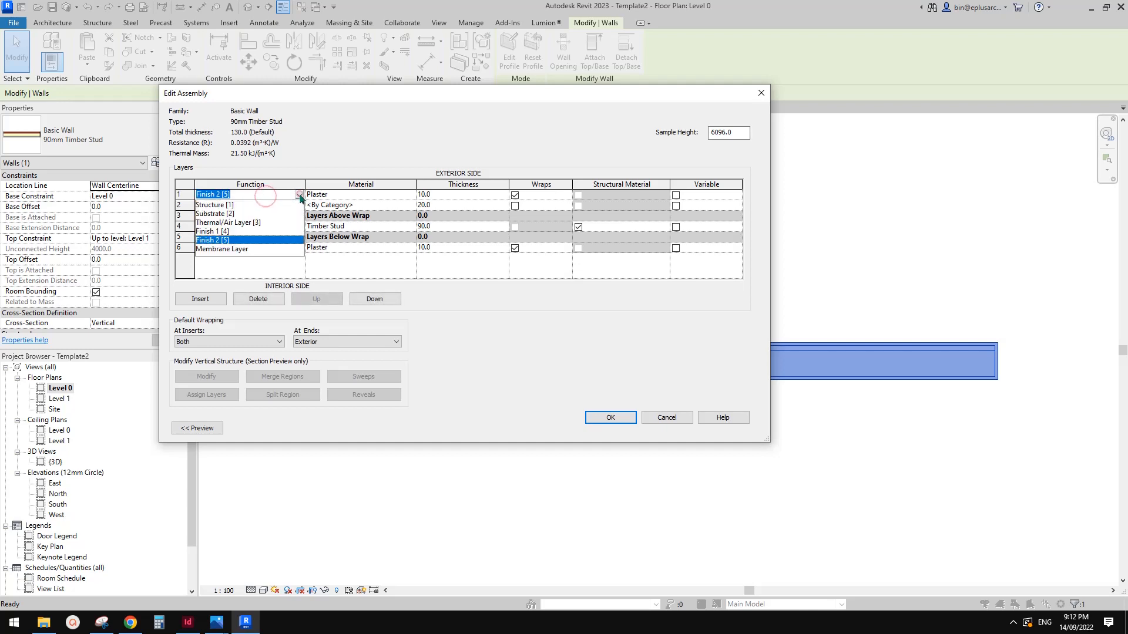
{"action": "left_click", "coordinate": [300, 195]}
Set the functions of both Plaster layers and the By Category layer to Structure [1] and accept the assembly and type properties.
{"action": "left_click", "coordinate": [261, 248]}
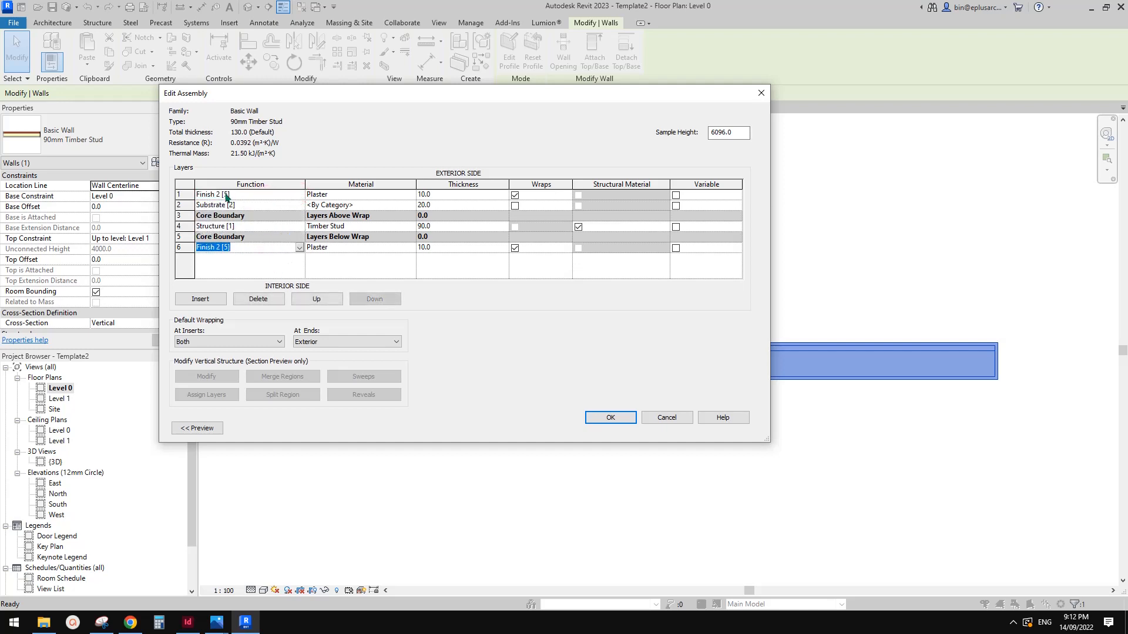
{"action": "left_click", "coordinate": [299, 248]}
{"action": "left_click", "coordinate": [220, 258]}
{"action": "left_click", "coordinate": [294, 195]}
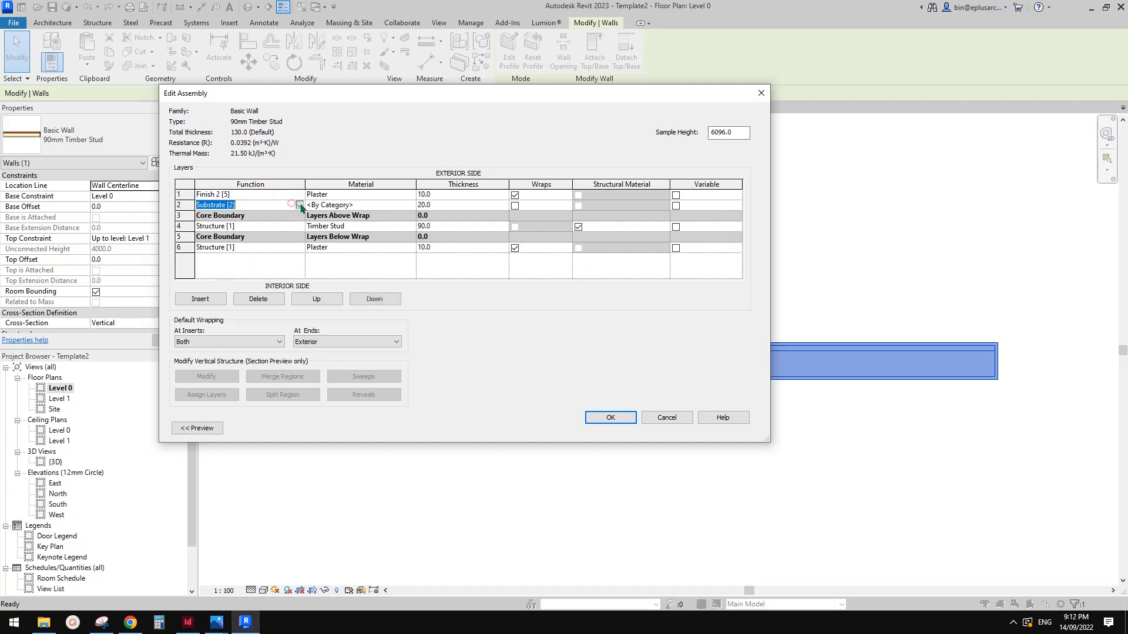
{"action": "left_click", "coordinate": [299, 195]}
{"action": "left_click", "coordinate": [299, 194]}
{"action": "left_click", "coordinate": [300, 196]}
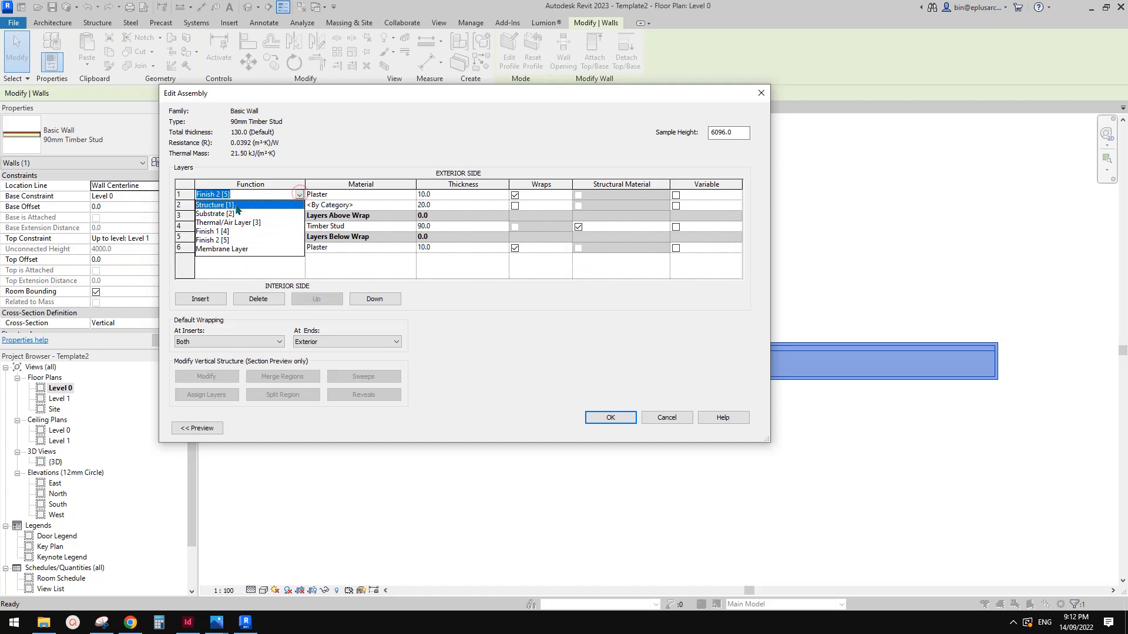
{"action": "left_click", "coordinate": [223, 205]}
{"action": "left_click", "coordinate": [587, 416]}
{"action": "left_click", "coordinate": [612, 429]}
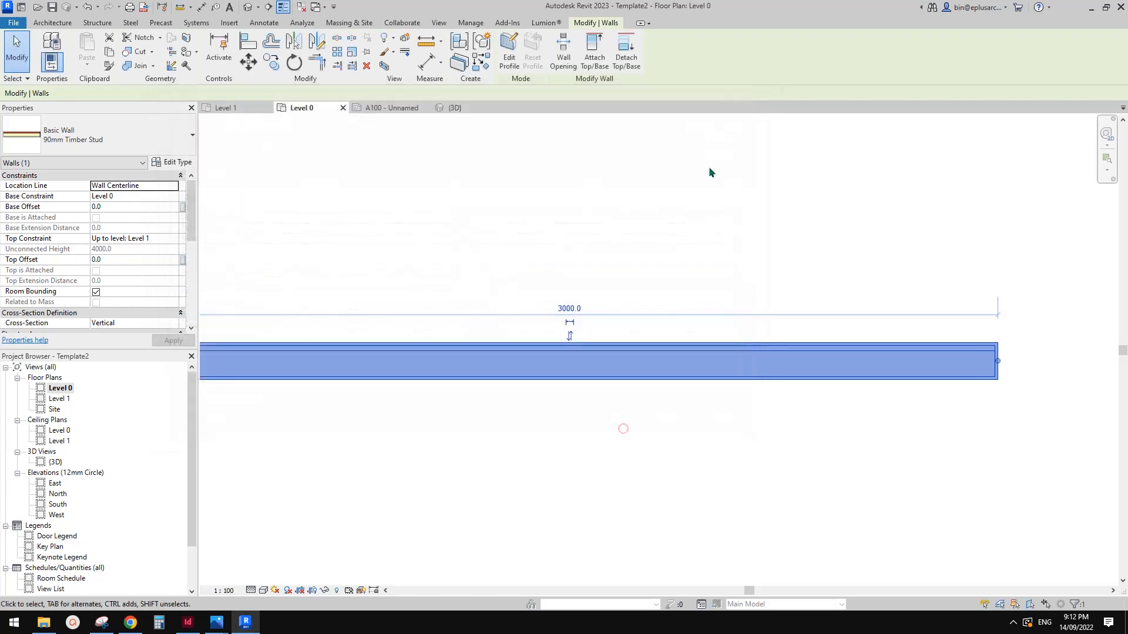
Draw a perpendicular 90mm Timber Stud wall about 675 mm long upward from near the middle of the long horizontal wall.
{"action": "left_click", "coordinate": [482, 325]}
{"action": "key", "text": "a"}
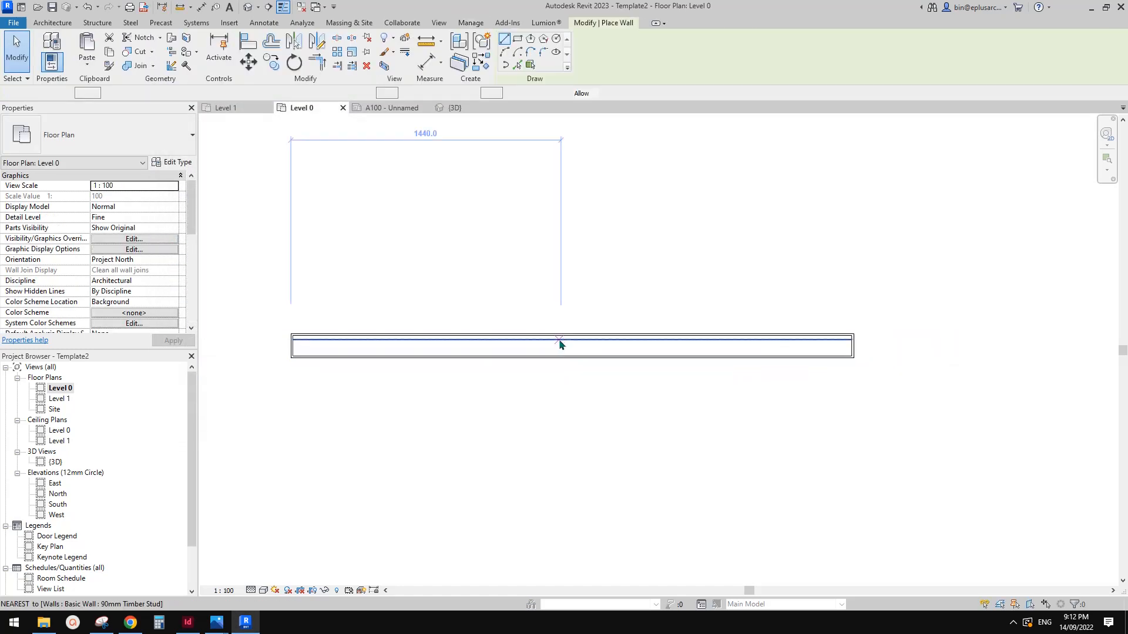
{"action": "left_click", "coordinate": [558, 342]}
{"action": "left_click", "coordinate": [606, 211]}
{"action": "key", "text": "Escape"}
{"action": "key", "text": "Escape"}
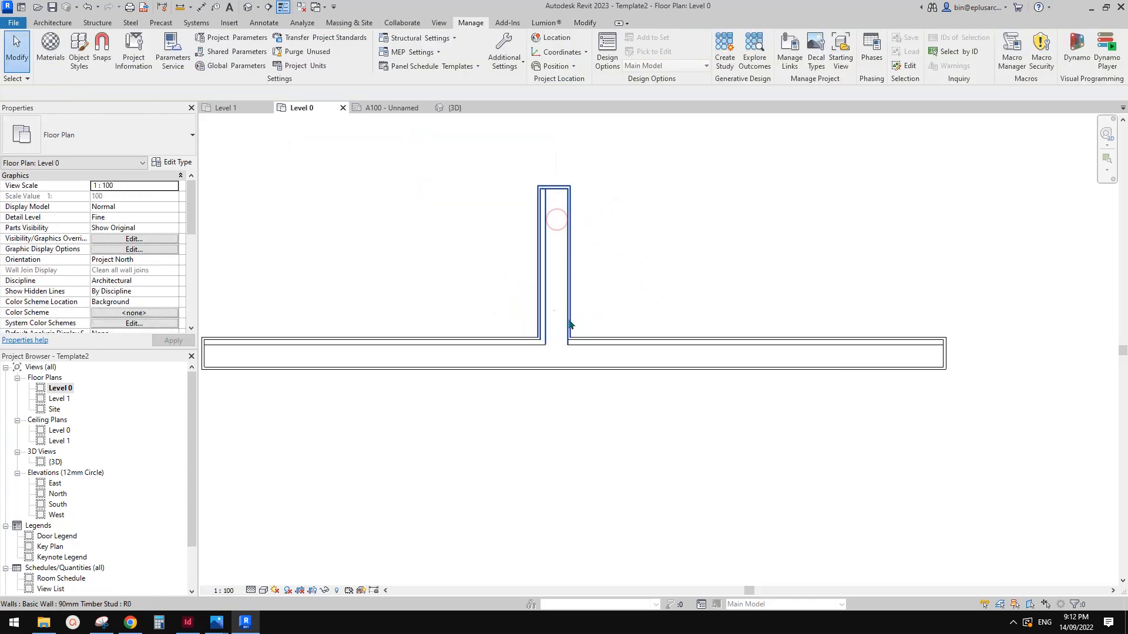
Examine how the layers join where the short perpendicular wall meets the long wall.
{"action": "left_click", "coordinate": [562, 292]}
{"action": "scroll", "coordinate": [555, 319], "scroll_direction": "up", "scroll_amount": 3}
{"action": "middle_click_drag", "start_coordinate": [555, 319], "coordinate": [511, 390]}
{"action": "key", "text": "Escape"}
{"action": "left_click", "coordinate": [547, 325]}
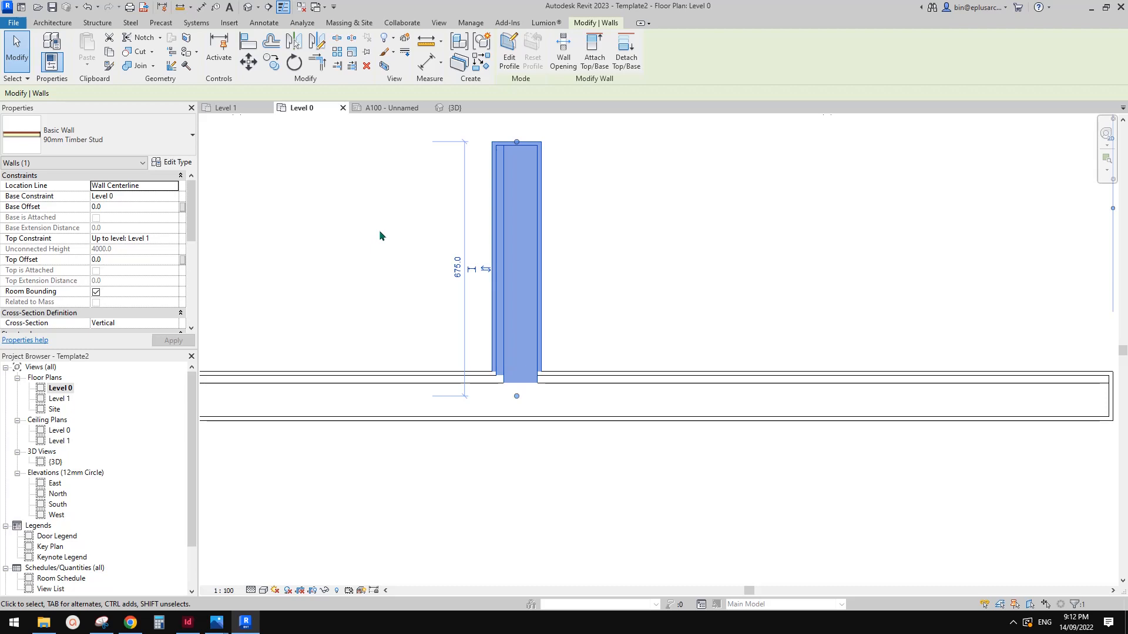
{"action": "scroll", "coordinate": [380, 235], "scroll_direction": "down", "scroll_amount": 2}
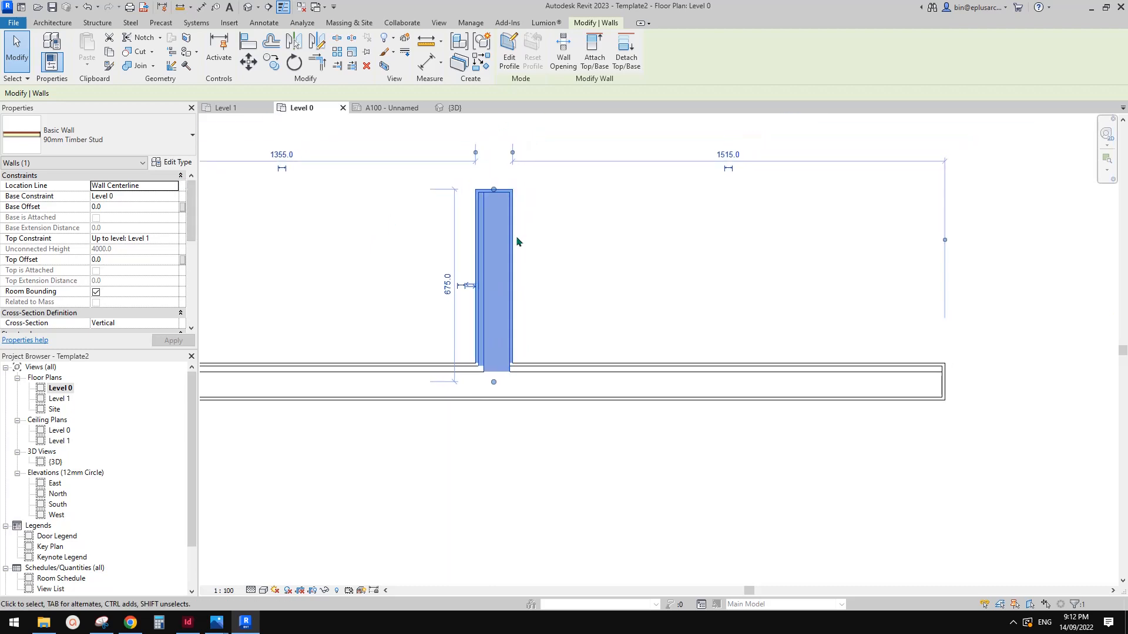
{"action": "key", "text": "Escape"}
Duplicate the short perpendicular wall's type as 90mm Timber Stud 2.
{"action": "left_click", "coordinate": [172, 162]}
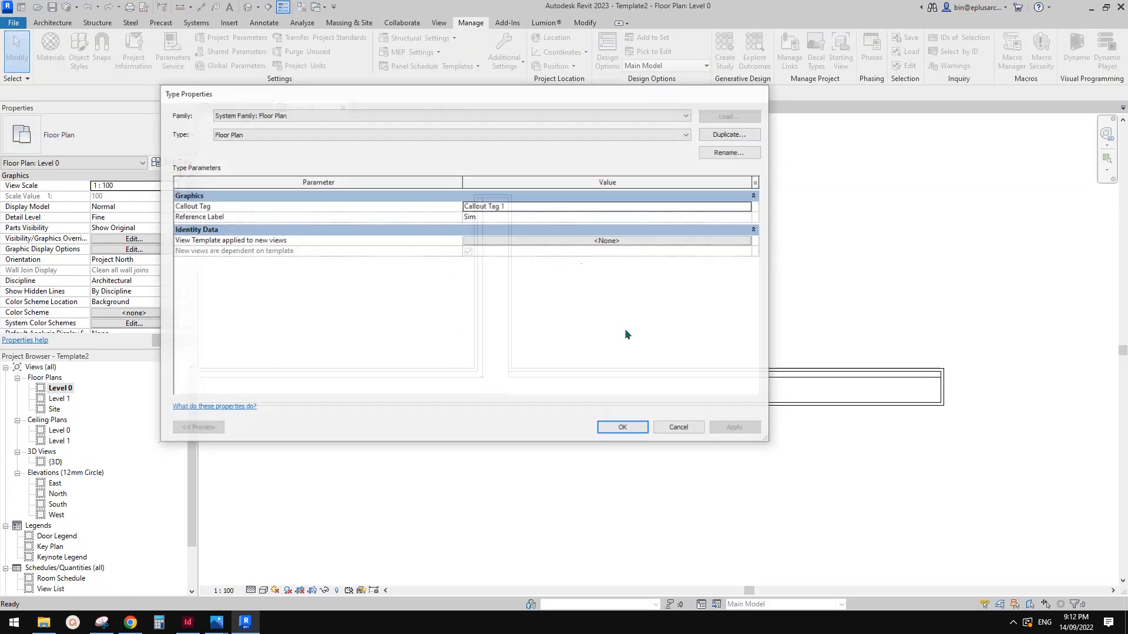
{"action": "key", "text": "Escape"}
{"action": "left_click", "coordinate": [492, 286]}
{"action": "left_click", "coordinate": [170, 163]}
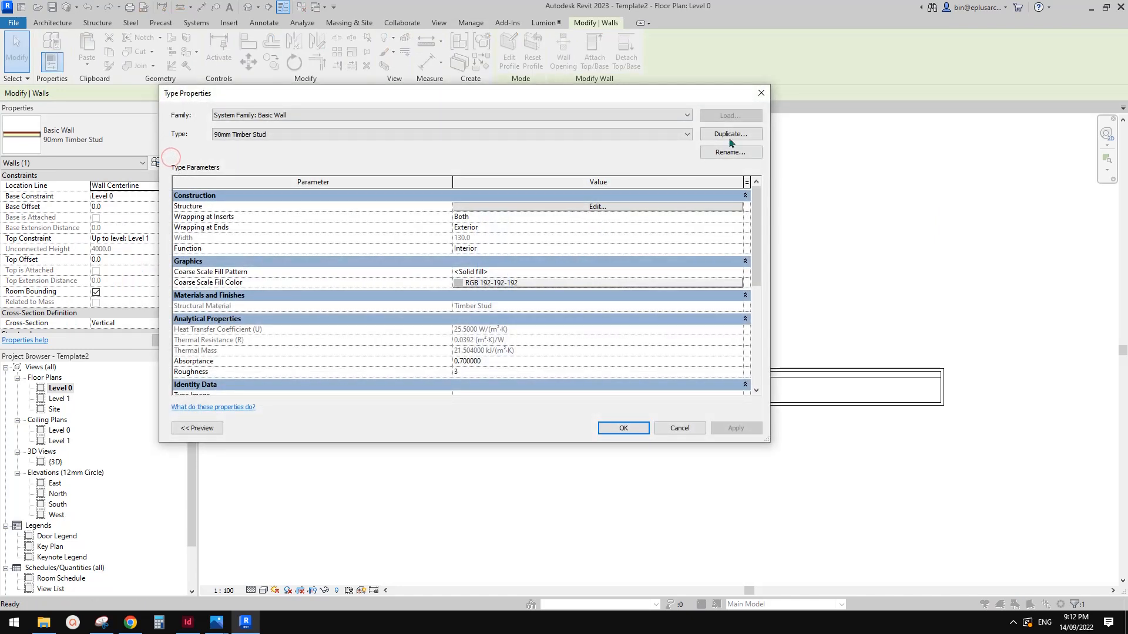
{"action": "left_click", "coordinate": [730, 134]}
{"action": "left_click", "coordinate": [696, 408]}
In the 90mm Timber Stud 2 assembly, set the functions of the Timber Stud and By Category layers to Substrate [2].
{"action": "left_click", "coordinate": [615, 206]}
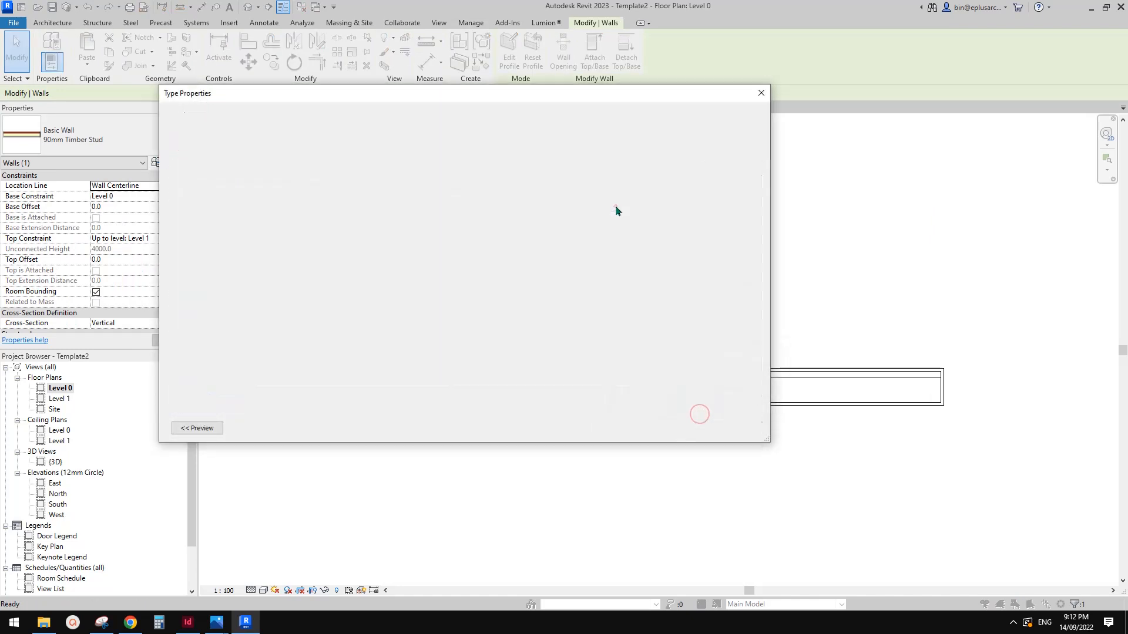
{"action": "left_click", "coordinate": [276, 226]}
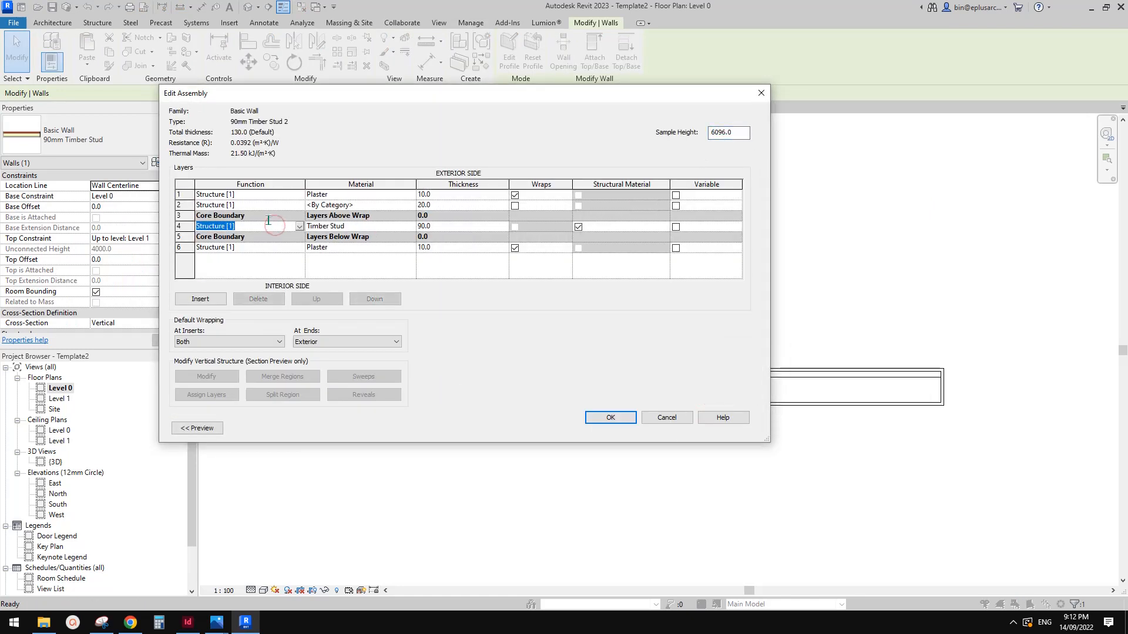
{"action": "left_click", "coordinate": [299, 228]}
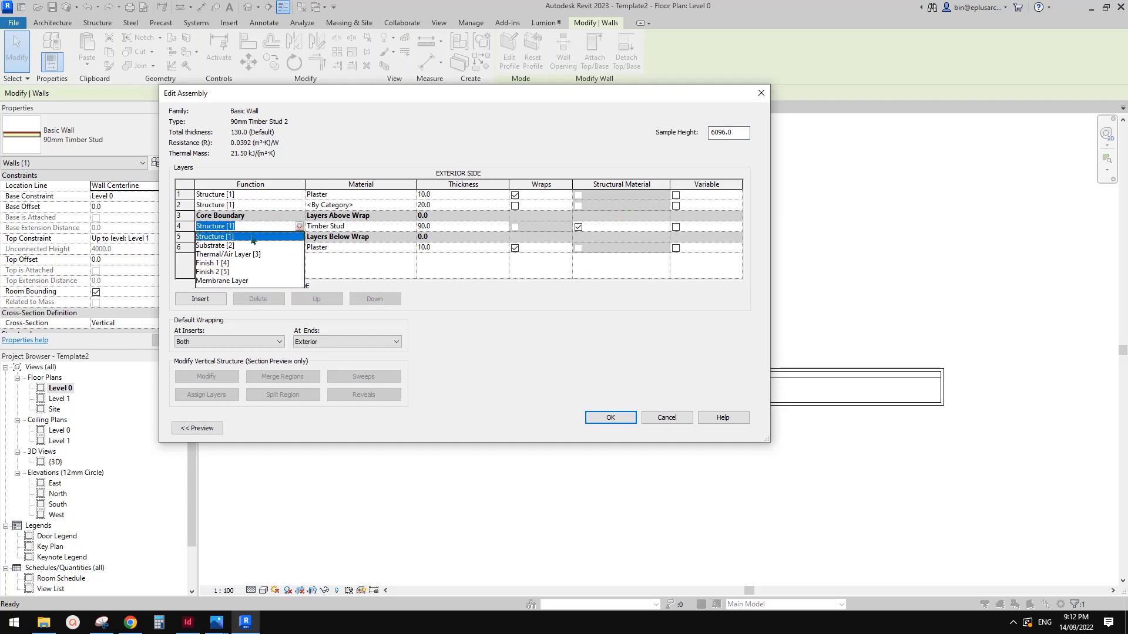
{"action": "left_click", "coordinate": [215, 245]}
{"action": "left_click", "coordinate": [297, 205]}
{"action": "left_click", "coordinate": [299, 205]}
{"action": "left_click", "coordinate": [223, 224]}
Set both Plaster layers' functions to Substrate [2] and accept the assembly and type properties.
{"action": "left_click", "coordinate": [296, 195]}
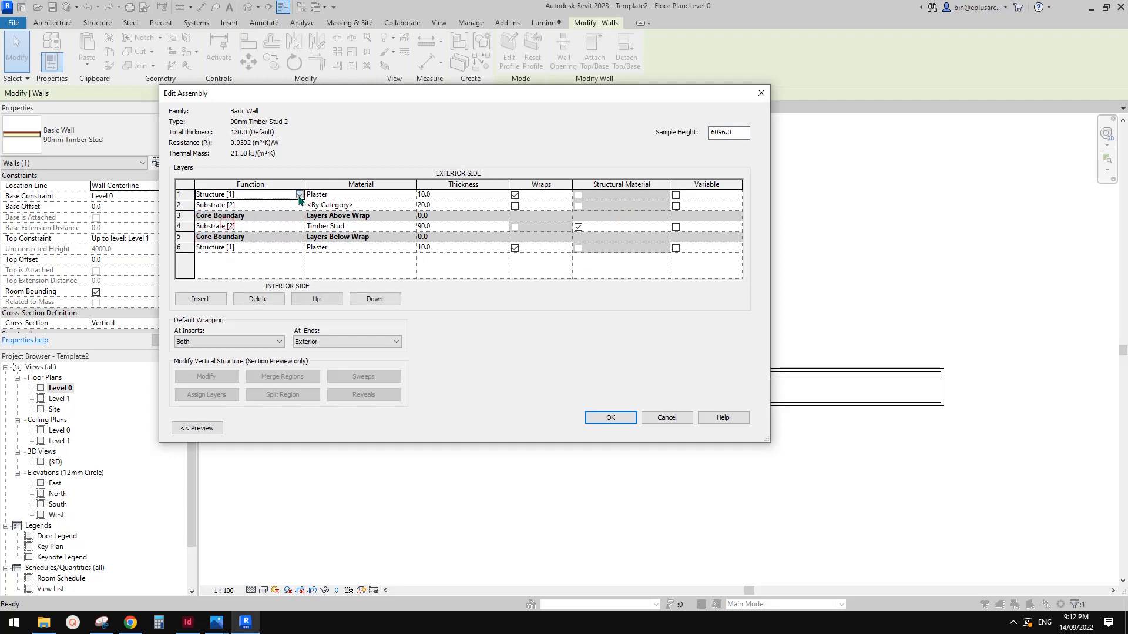
{"action": "left_click", "coordinate": [299, 196]}
{"action": "left_click", "coordinate": [223, 212]}
{"action": "left_click", "coordinate": [299, 247]}
{"action": "left_click", "coordinate": [299, 248]}
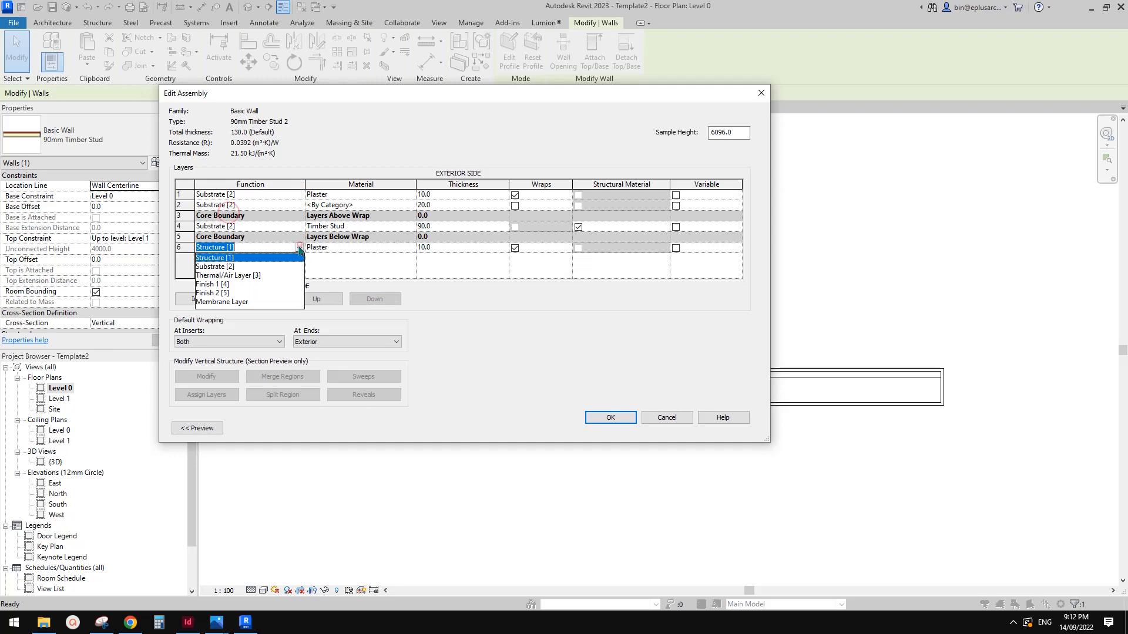
{"action": "left_click", "coordinate": [226, 268]}
{"action": "left_click", "coordinate": [610, 417]}
{"action": "left_click", "coordinate": [617, 419]}
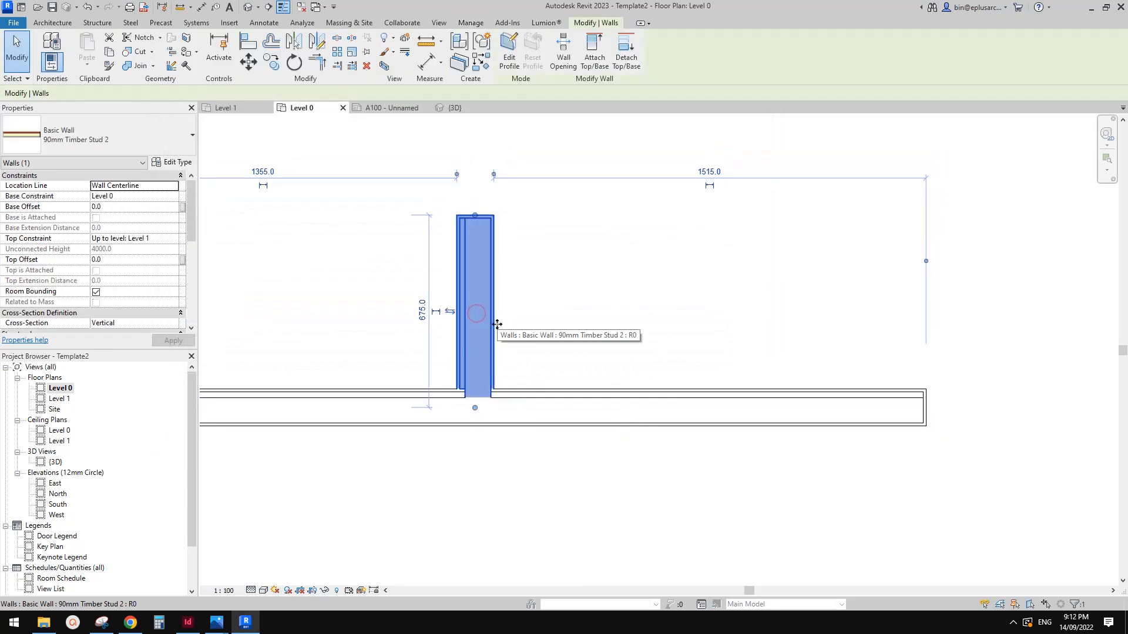
Create a similar 90mm Timber Stud 2 wall about 460 mm long, running perpendicularly down from the long wall's lower face.
{"action": "left_click", "coordinate": [415, 404]}
{"action": "left_click", "coordinate": [468, 348]}
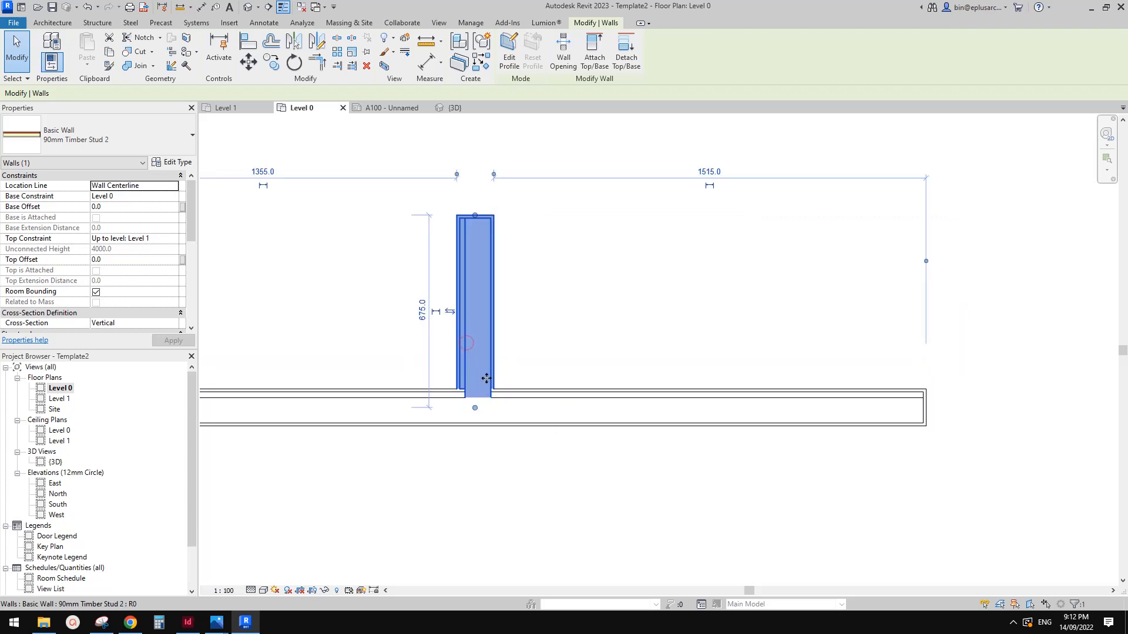
{"action": "key", "text": "Escape"}
{"action": "scroll", "coordinate": [459, 389], "scroll_direction": "up", "scroll_amount": 4}
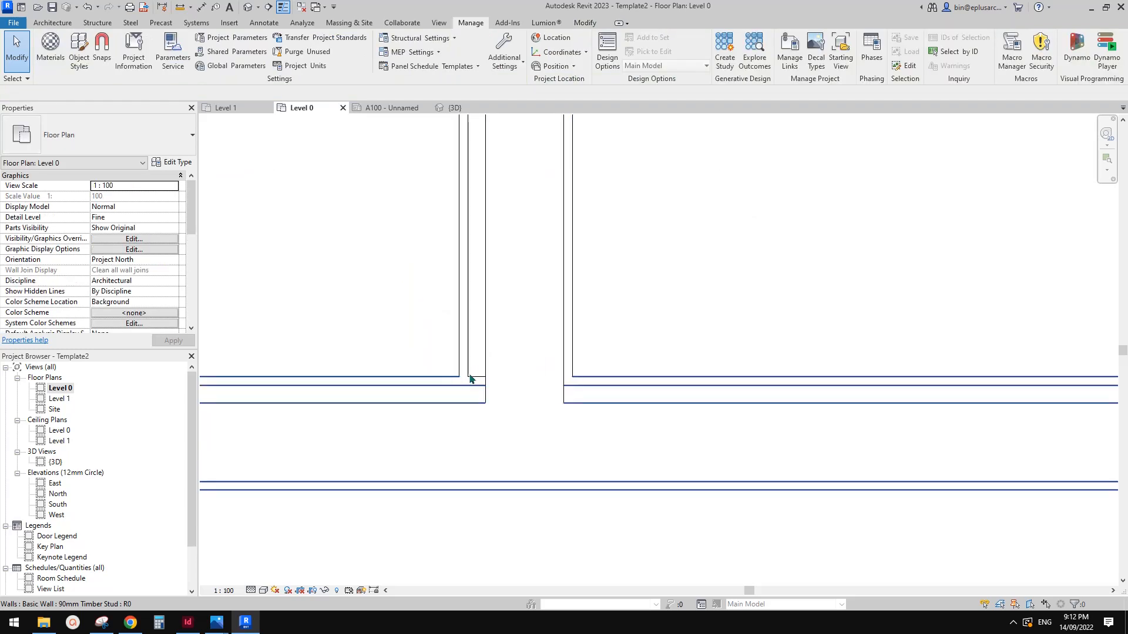
{"action": "left_click", "coordinate": [534, 344]}
{"action": "scroll", "coordinate": [534, 343], "scroll_direction": "down", "scroll_amount": 2}
{"action": "key", "text": "c"}
{"action": "key", "text": "s"}
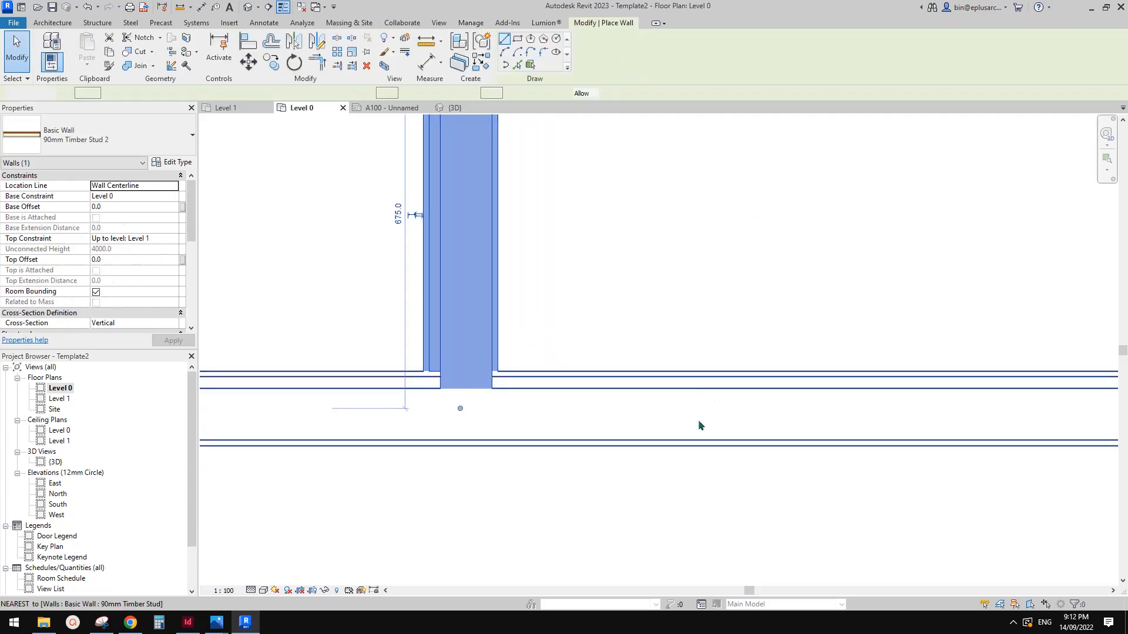
{"action": "left_click", "coordinate": [693, 440]}
{"action": "scroll", "coordinate": [693, 440], "scroll_direction": "down", "scroll_amount": 1}
{"action": "middle_click_drag", "start_coordinate": [693, 440], "coordinate": [675, 252]}
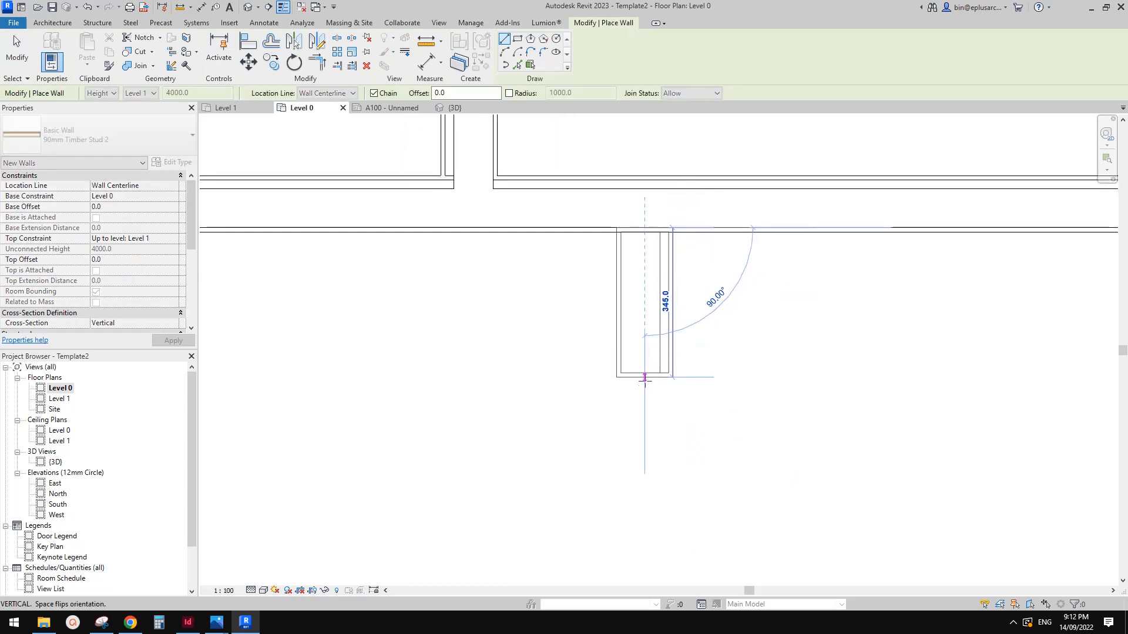
{"action": "scroll", "coordinate": [663, 353], "scroll_direction": "down", "scroll_amount": 1}
{"action": "key", "text": "Escape"}
{"action": "key", "text": "Escape"}
Examine how the new lower wall's layers join the long wall in the Level 0 floor plan.
{"action": "left_click", "coordinate": [661, 275]}
{"action": "middle_click_drag", "start_coordinate": [679, 317], "coordinate": [680, 333]}
{"action": "scroll", "coordinate": [680, 271], "scroll_direction": "up", "scroll_amount": 3}
{"action": "key", "text": "Escape"}
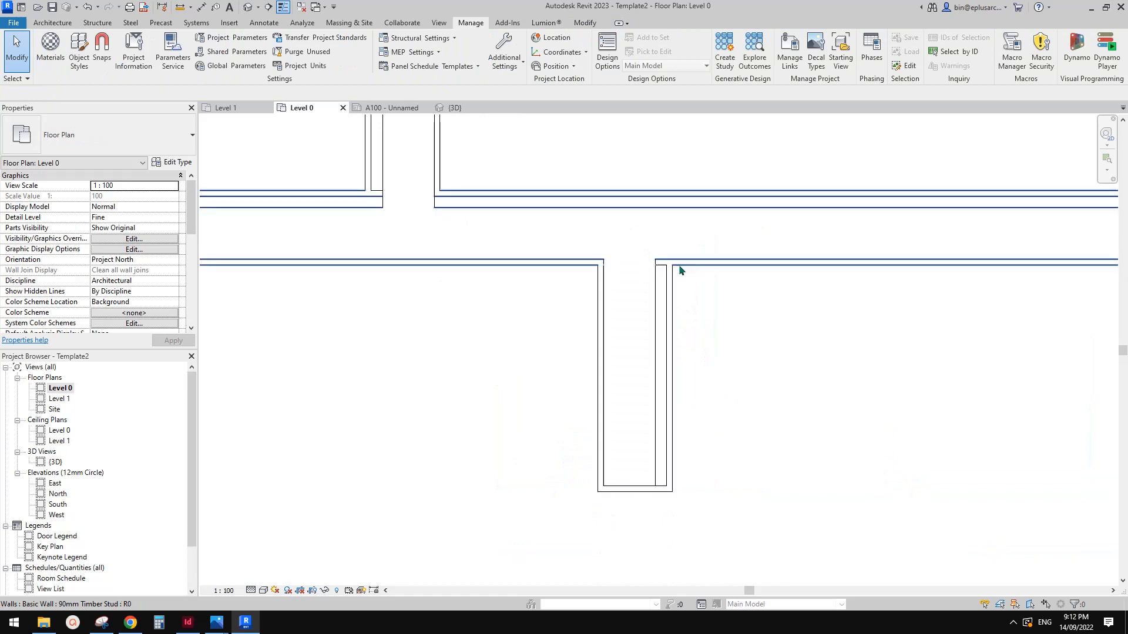
{"action": "scroll", "coordinate": [675, 283], "scroll_direction": "down", "scroll_amount": 2}
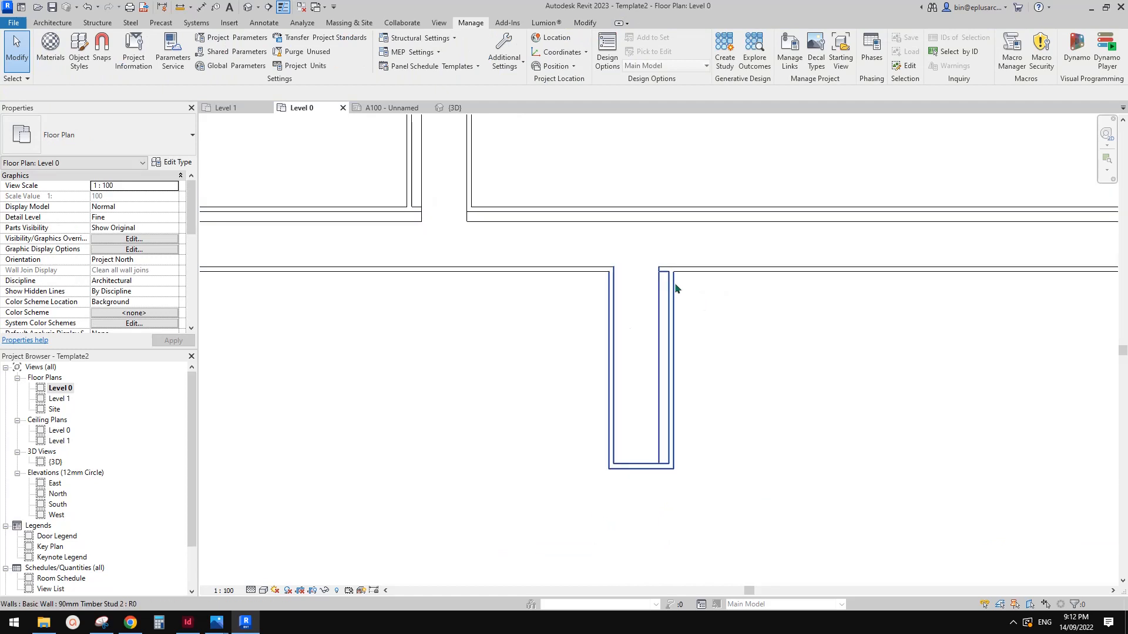
{"action": "middle_click_drag", "start_coordinate": [643, 273], "coordinate": [633, 286]}
In the lower wall's 90mm Timber Stud 2 assembly, set the Timber Stud layer to Structure [1] and the interior Plaster layer to Finish 1 [4].
{"action": "left_click", "coordinate": [626, 342]}
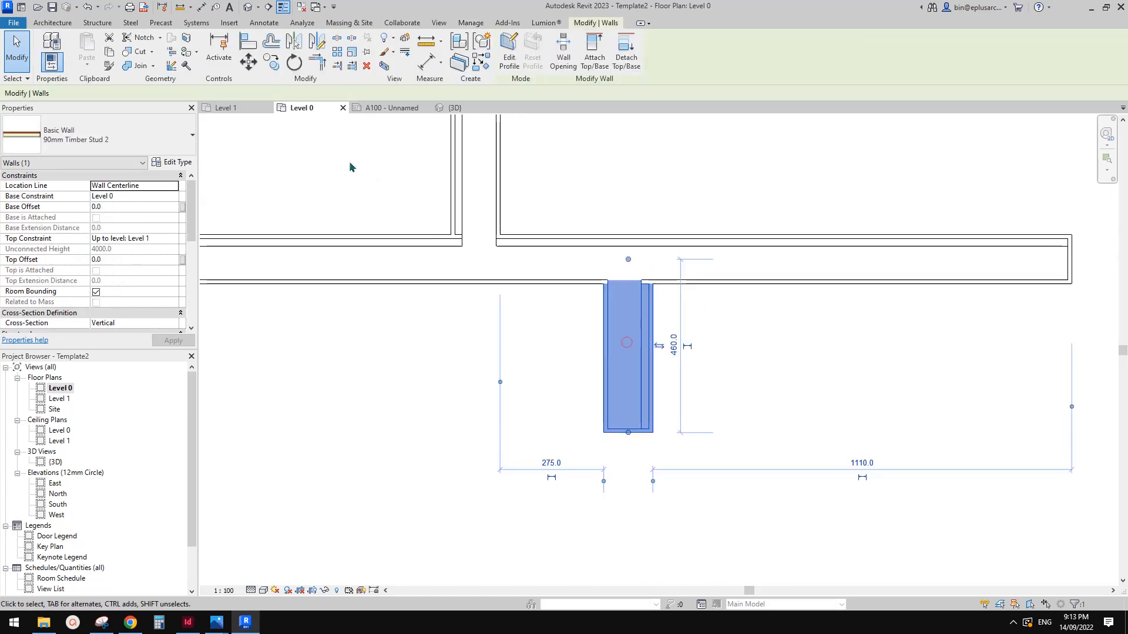
{"action": "left_click", "coordinate": [175, 161]}
{"action": "left_click", "coordinate": [567, 206]}
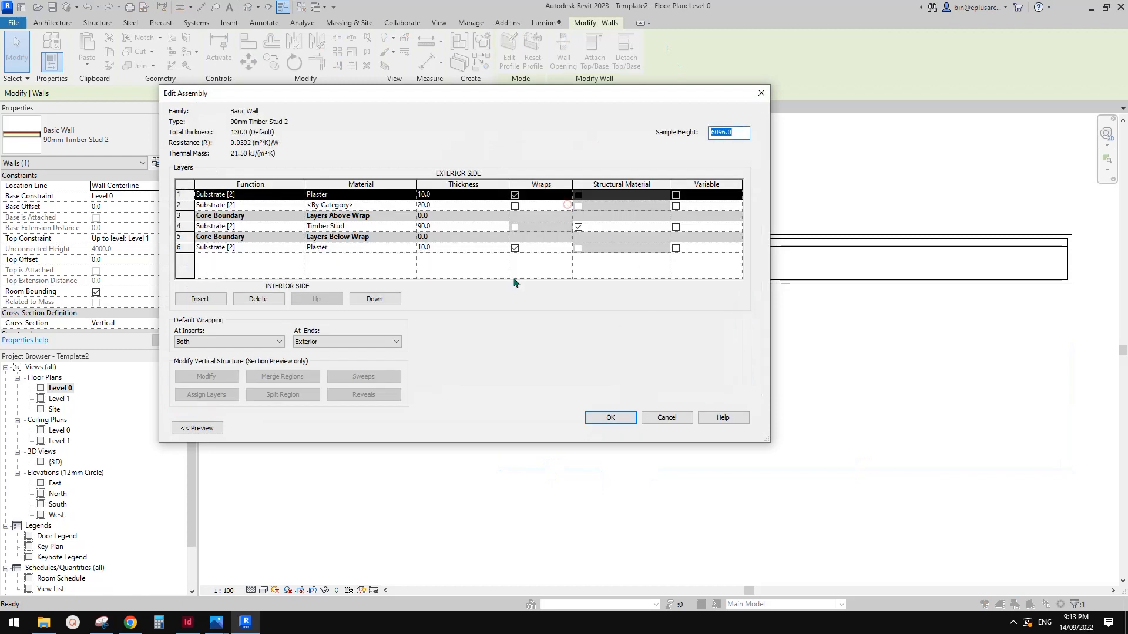
{"action": "left_click", "coordinate": [262, 226]}
{"action": "left_click", "coordinate": [262, 226]}
{"action": "left_click", "coordinate": [222, 239]}
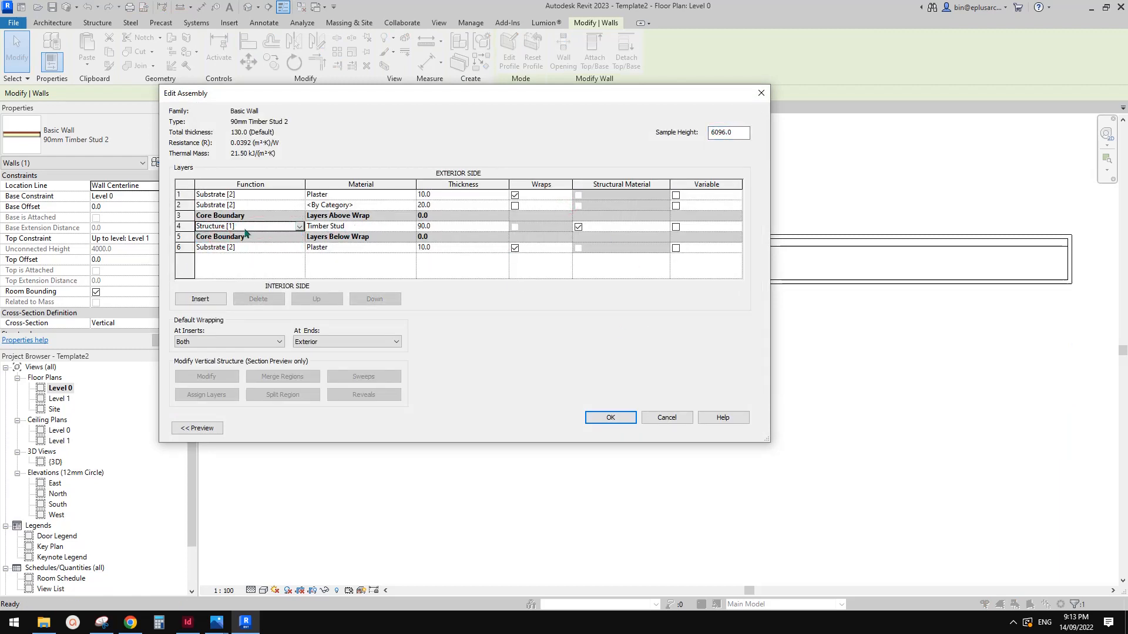
{"action": "left_click", "coordinate": [281, 249]}
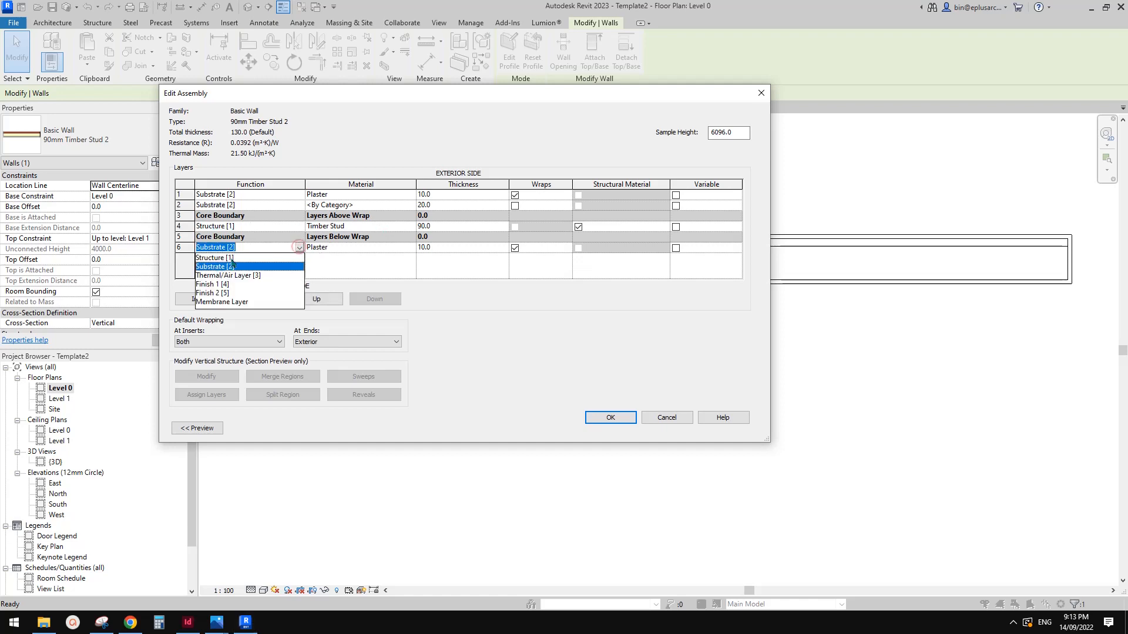
{"action": "left_click", "coordinate": [222, 285]}
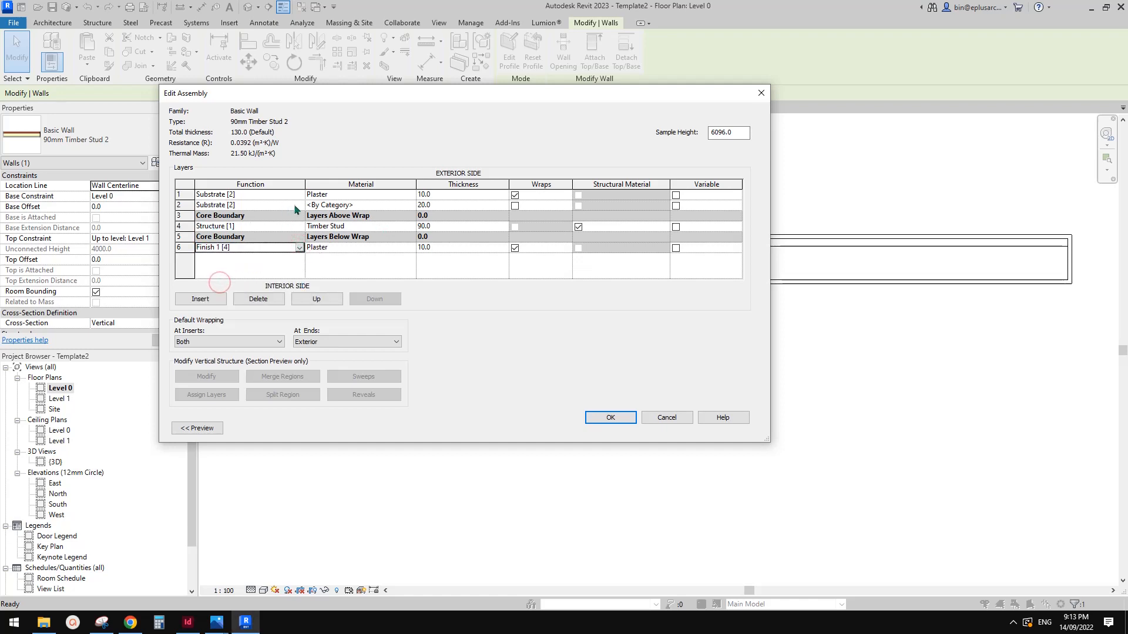
{"action": "left_click", "coordinate": [298, 205]}
{"action": "left_click", "coordinate": [221, 242]}
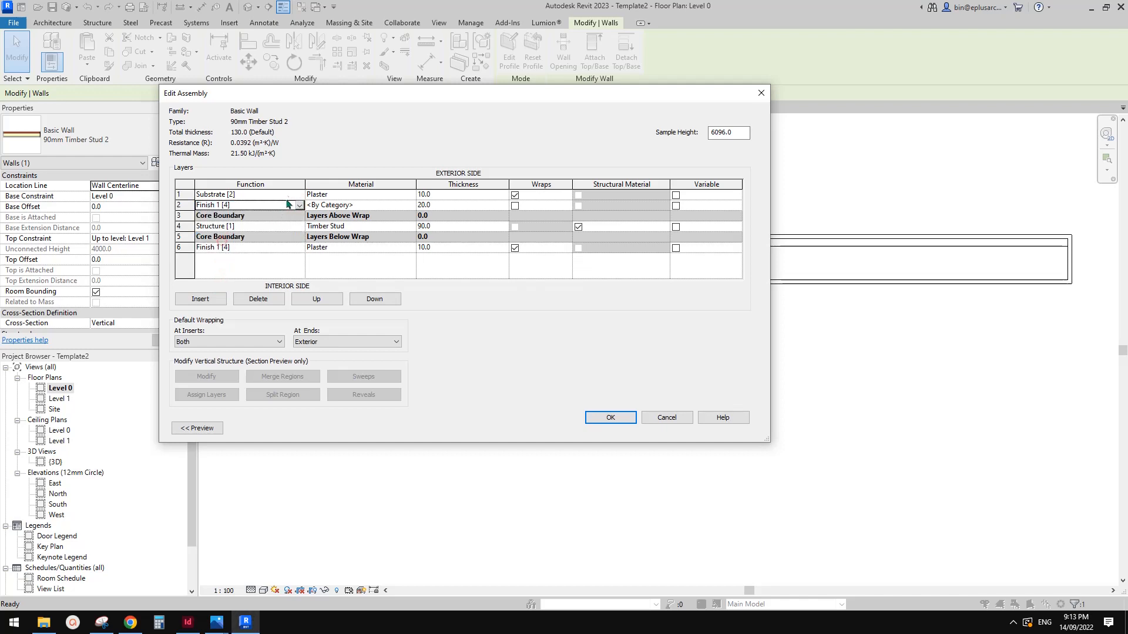
{"action": "left_click", "coordinate": [299, 205]}
{"action": "left_click", "coordinate": [299, 205]}
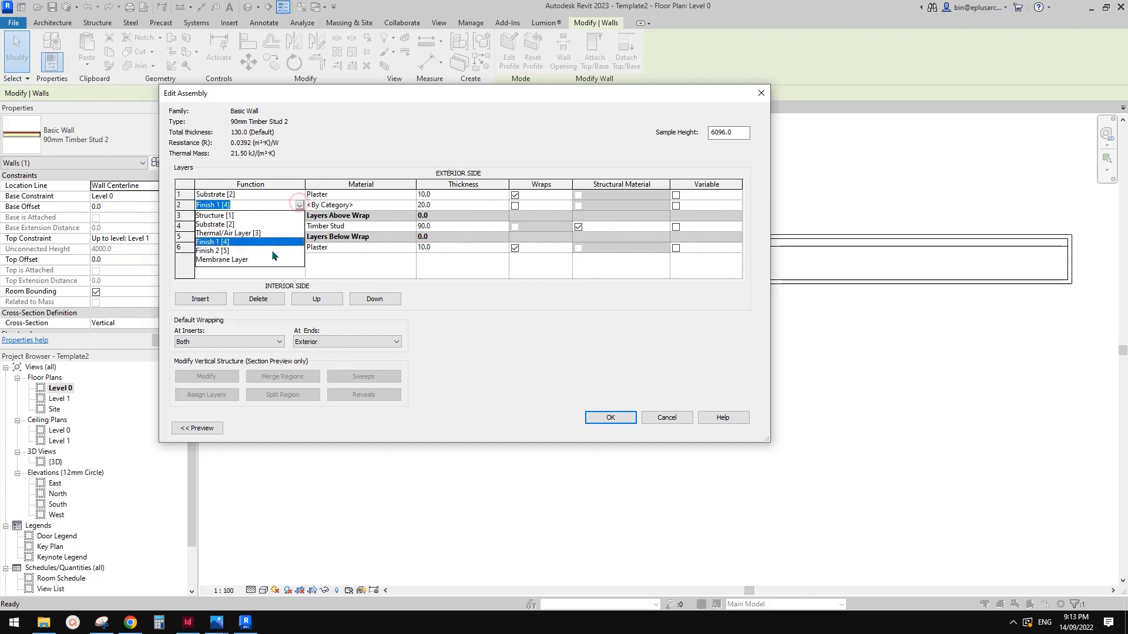
{"action": "left_click", "coordinate": [218, 233]}
Set the exterior Plaster layer's function to Finish 1 [4] and accept the 90mm Timber Stud 2 assembly and type properties.
{"action": "left_click", "coordinate": [280, 194]}
{"action": "left_click", "coordinate": [296, 194]}
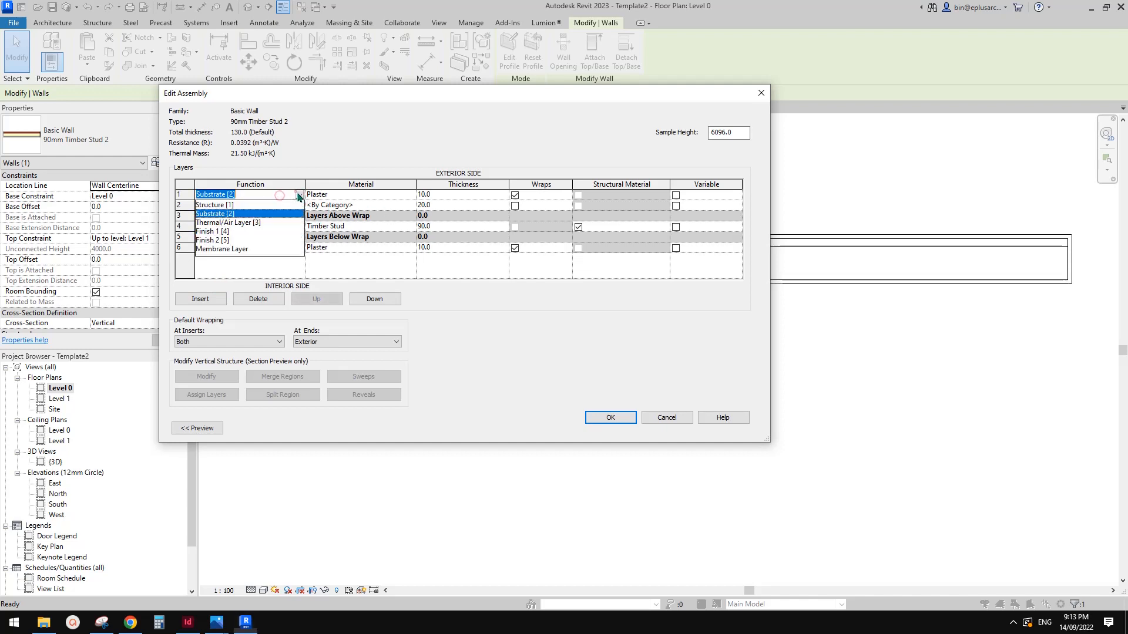
{"action": "left_click", "coordinate": [226, 231]}
{"action": "left_click", "coordinate": [614, 421]}
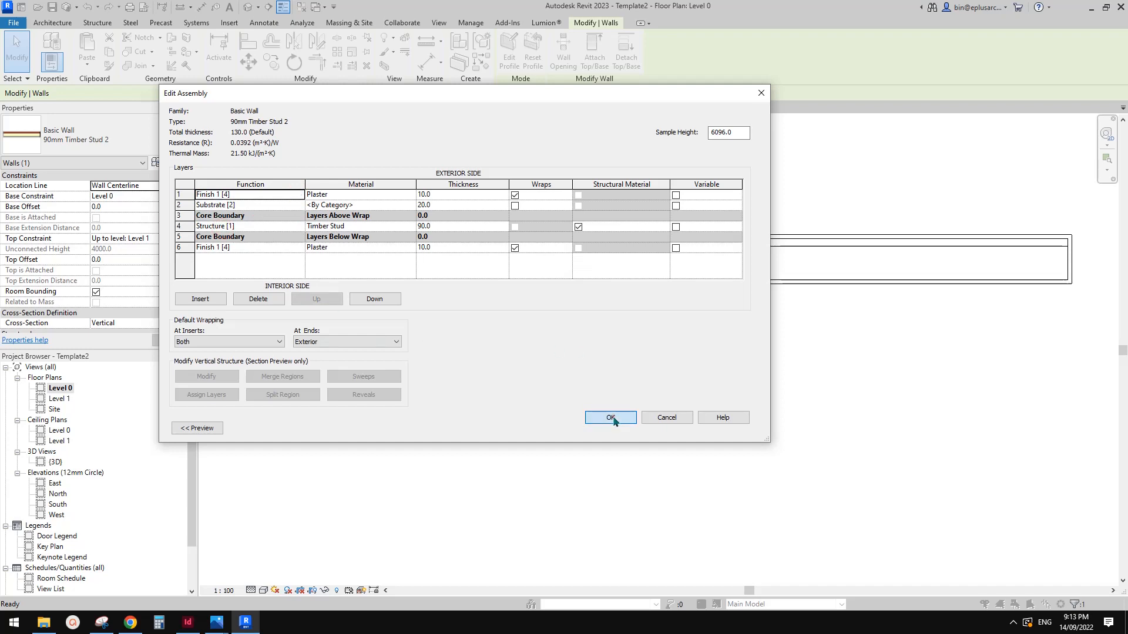
{"action": "left_click", "coordinate": [624, 428]}
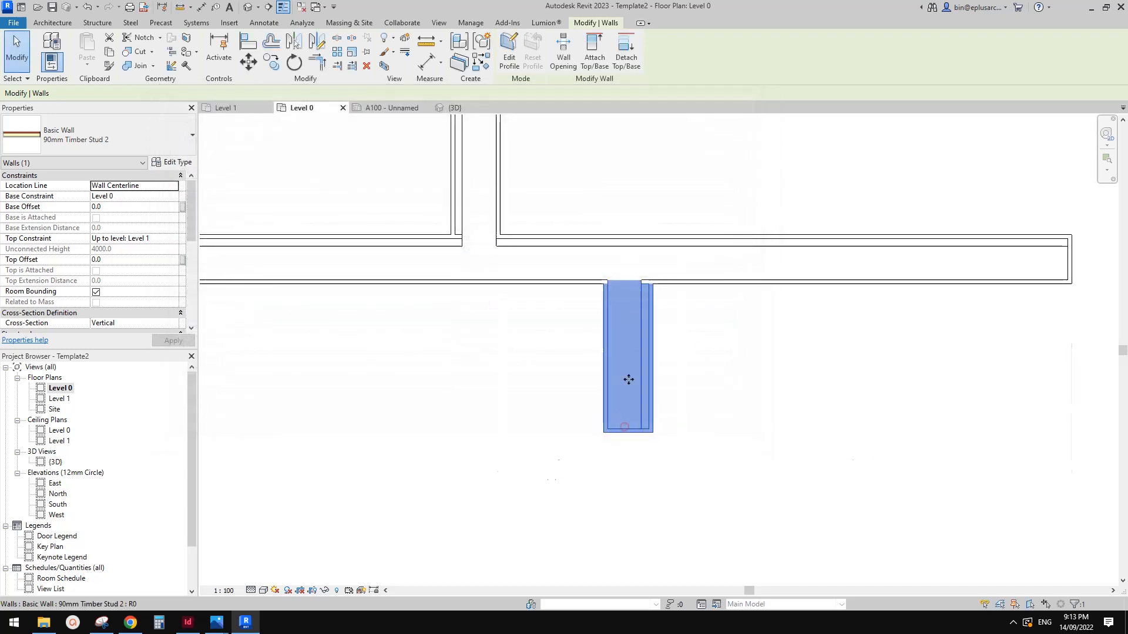
In the long wall's 90mm Timber Stud assembly, set the By Category layer's function to Substrate [2].
{"action": "left_click", "coordinate": [171, 162]}
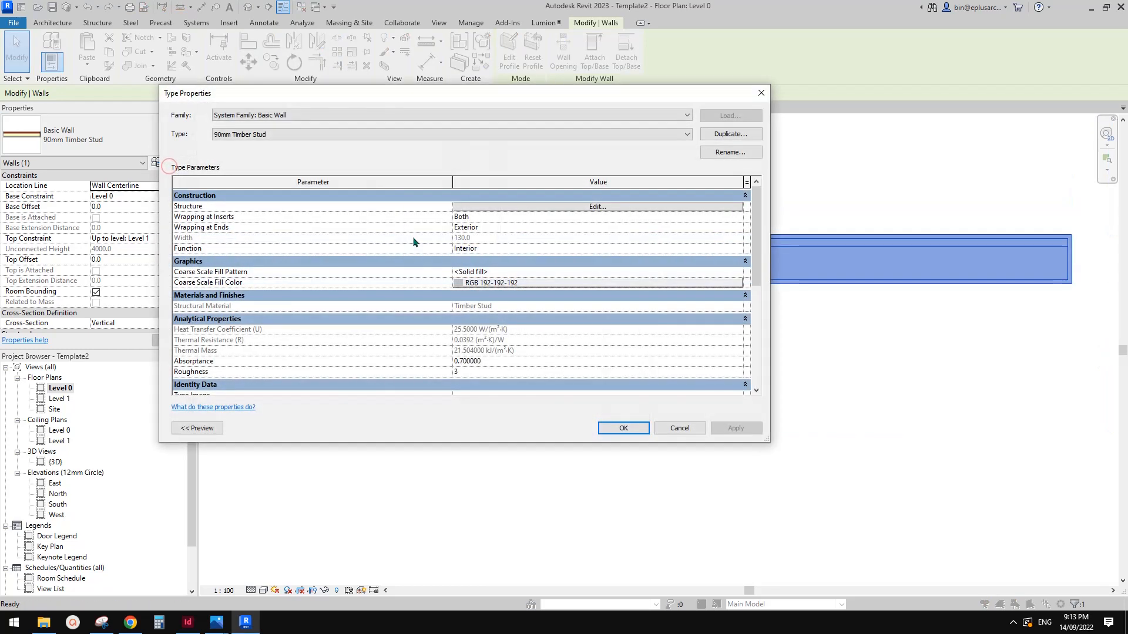
{"action": "left_click", "coordinate": [585, 207]}
{"action": "left_click", "coordinate": [585, 207]}
{"action": "left_click", "coordinate": [274, 227]}
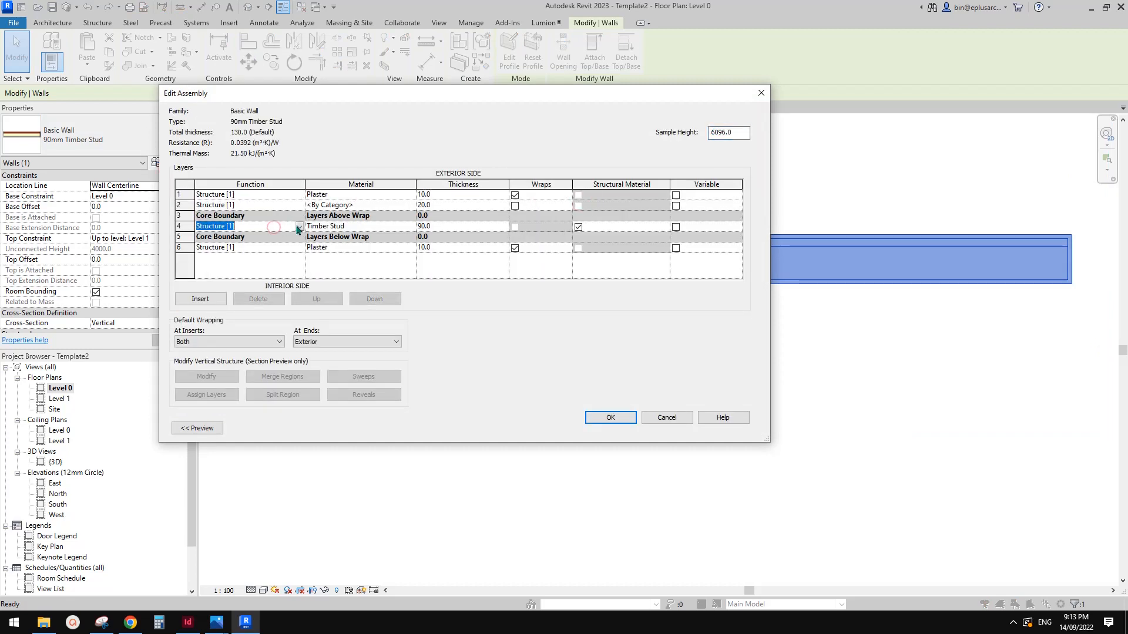
{"action": "left_click", "coordinate": [281, 206]}
{"action": "left_click", "coordinate": [299, 205]}
{"action": "left_click", "coordinate": [221, 223]}
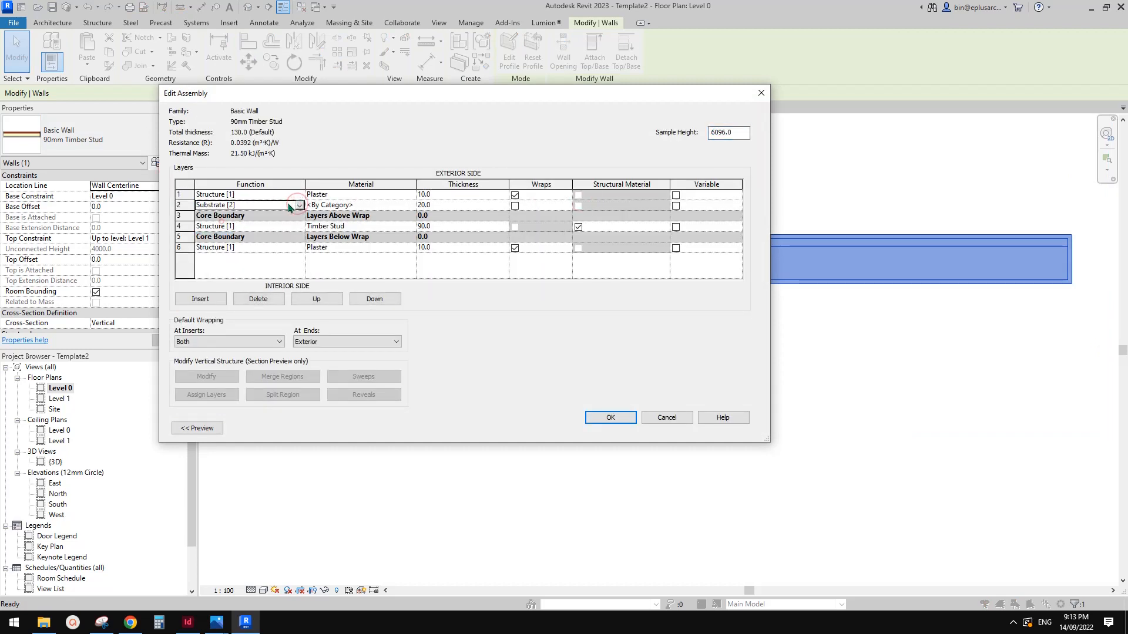
Set both Plaster layers of 90mm Timber Stud to Finish 1 [4], accept the assembly and type properties, and deselect the wall.
{"action": "left_click", "coordinate": [300, 194]}
{"action": "left_click", "coordinate": [212, 231]}
{"action": "left_click", "coordinate": [270, 248]}
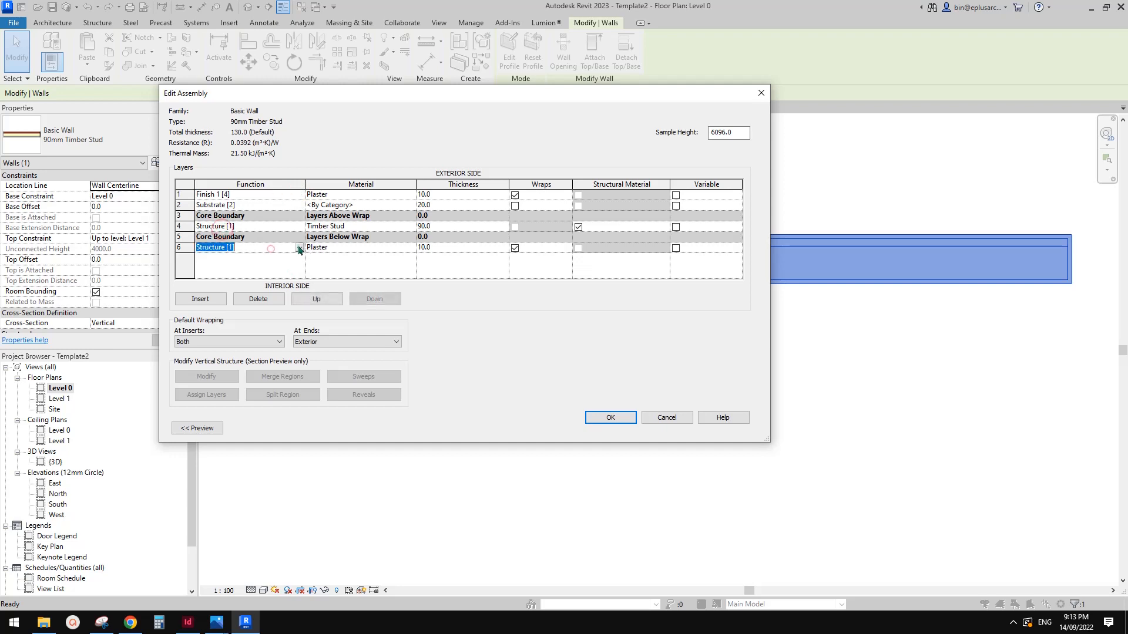
{"action": "left_click", "coordinate": [299, 247]}
{"action": "left_click", "coordinate": [218, 284]}
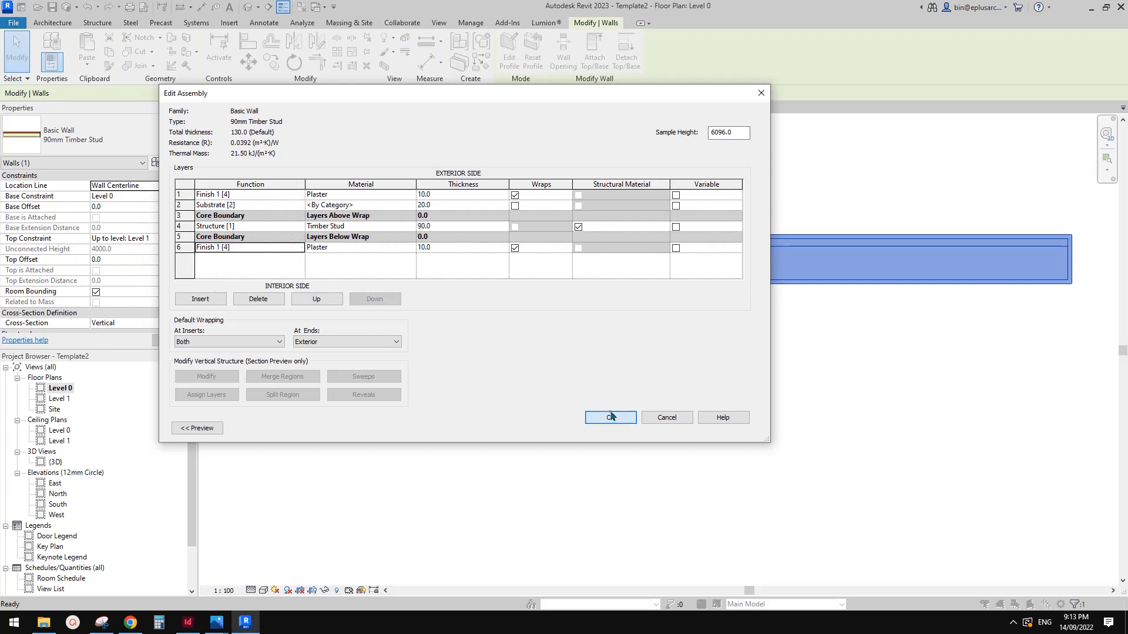
{"action": "left_click", "coordinate": [610, 416]}
{"action": "left_click", "coordinate": [610, 425]}
{"action": "left_click", "coordinate": [700, 387]}
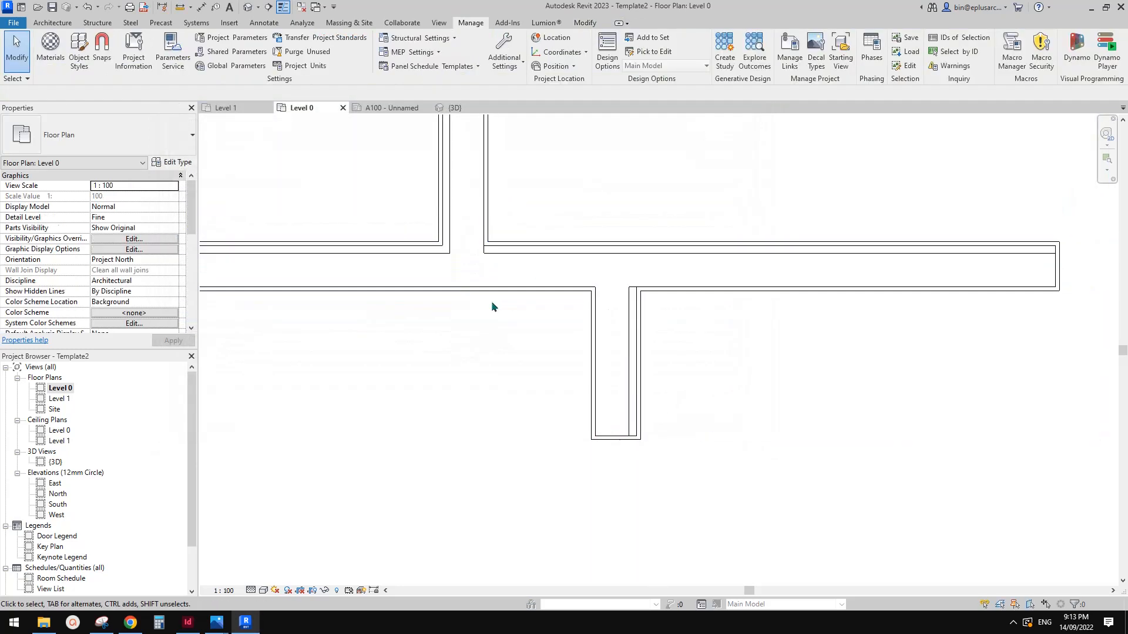
Examine how the layers of the upper perpendicular wall join the long wall in the Level 0 floor plan.
{"action": "scroll", "coordinate": [488, 235], "scroll_direction": "up", "scroll_amount": 1}
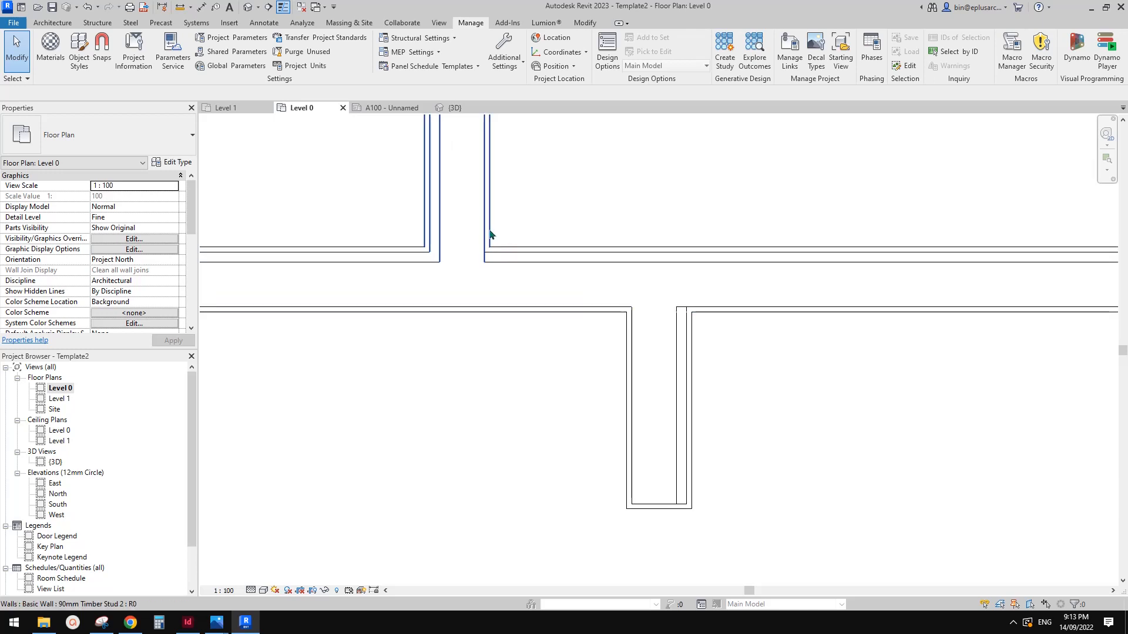
{"action": "scroll", "coordinate": [503, 280], "scroll_direction": "up", "scroll_amount": 3}
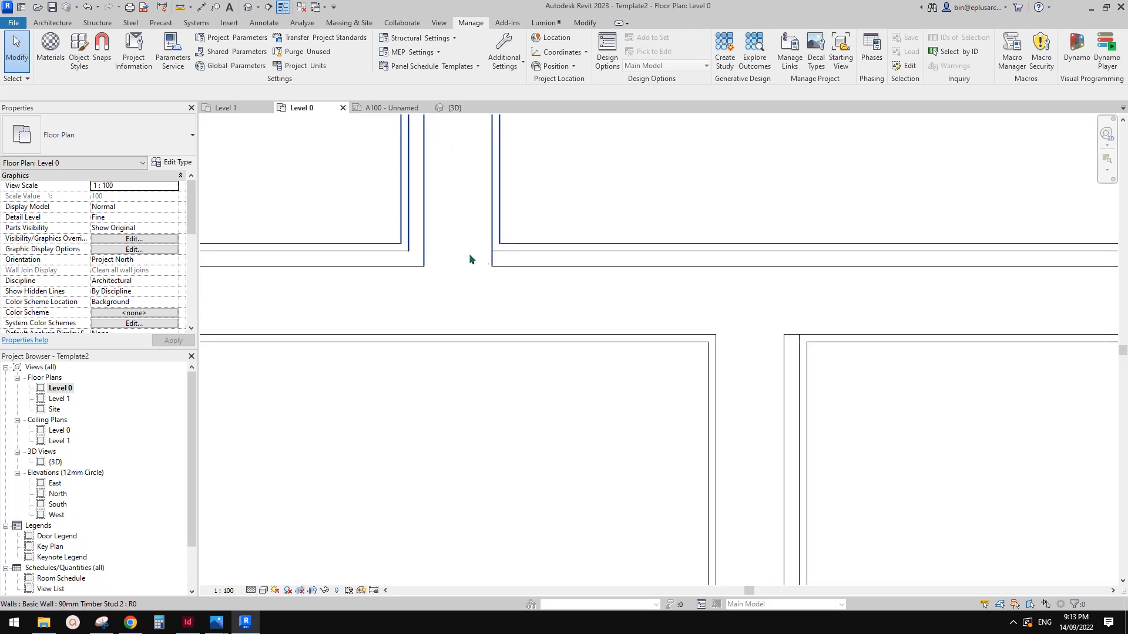
{"action": "left_click", "coordinate": [545, 252]}
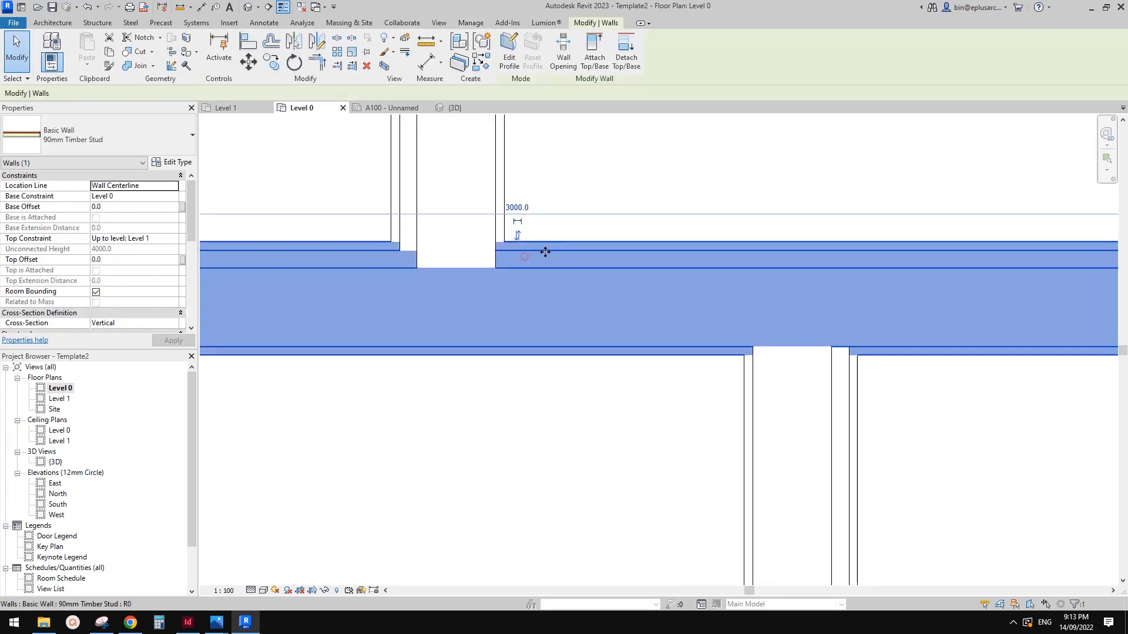
{"action": "left_click", "coordinate": [447, 232]}
{"action": "left_click", "coordinate": [448, 220]}
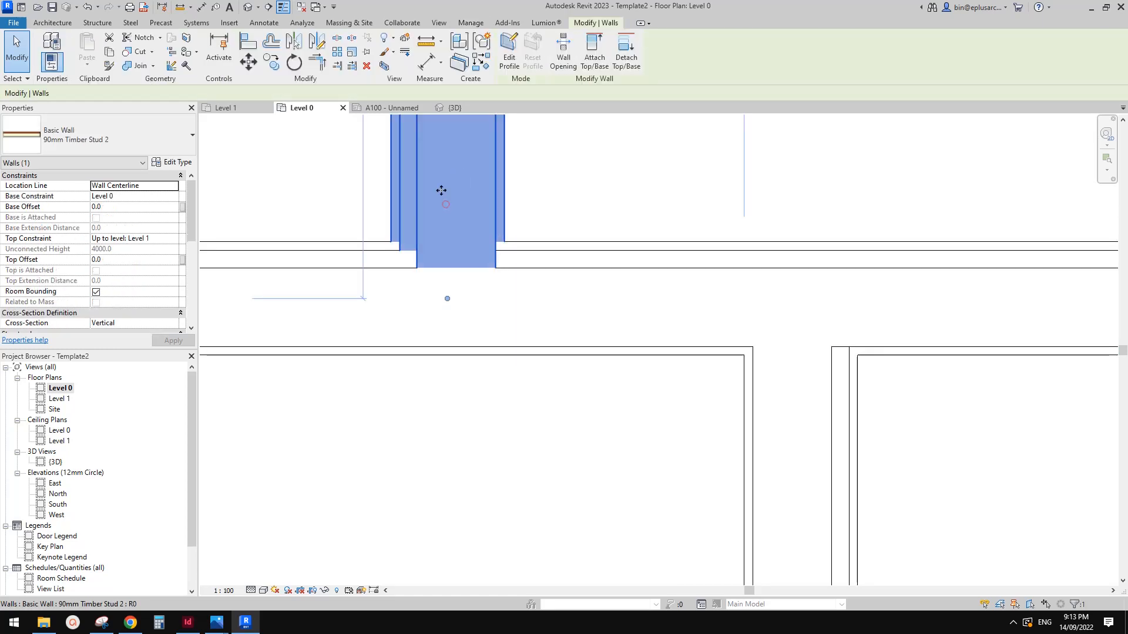
{"action": "key", "text": "Escape"}
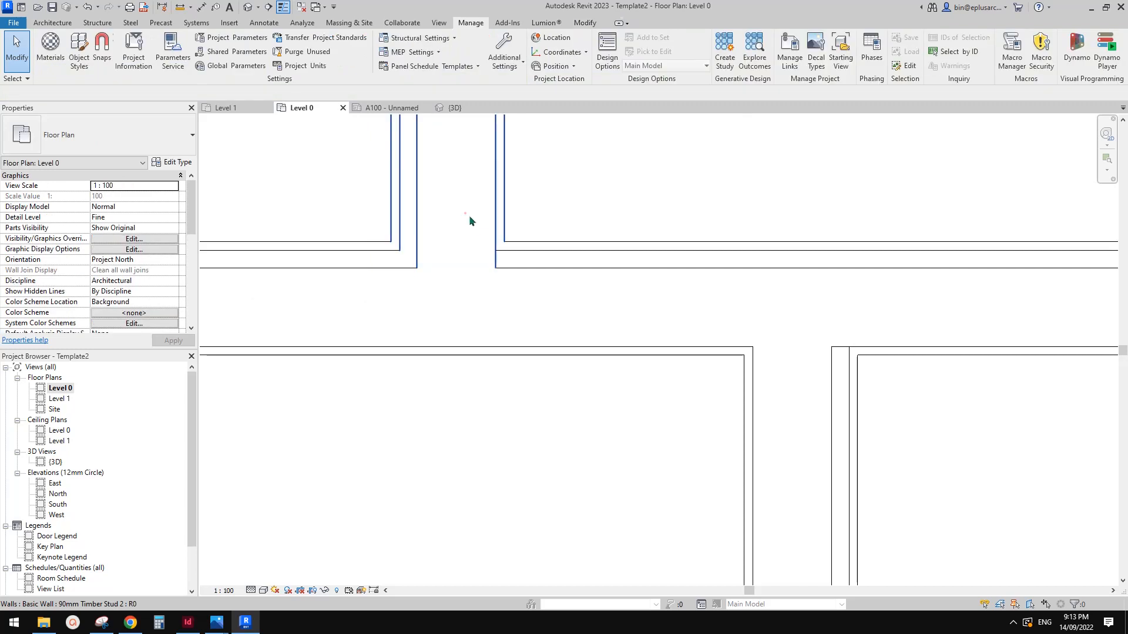
{"action": "left_click", "coordinate": [451, 219]}
{"action": "key", "text": "Escape"}
{"action": "scroll", "coordinate": [549, 302], "scroll_direction": "down", "scroll_amount": 8}
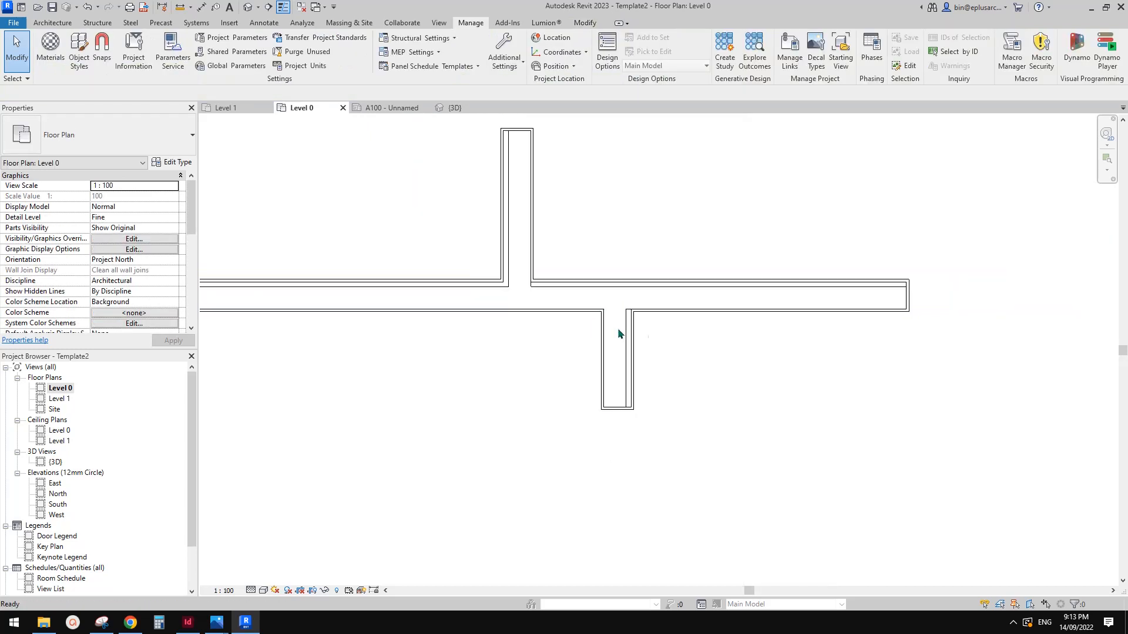
Create a similar 90mm Timber Stud 2 wall about 700 mm long, crossing the long wall perpendicularly between the lower wall and the long wall's end.
{"action": "left_click", "coordinate": [652, 371]}
{"action": "key", "text": "c"}
{"action": "key", "text": "s"}
{"action": "left_click", "coordinate": [737, 387]}
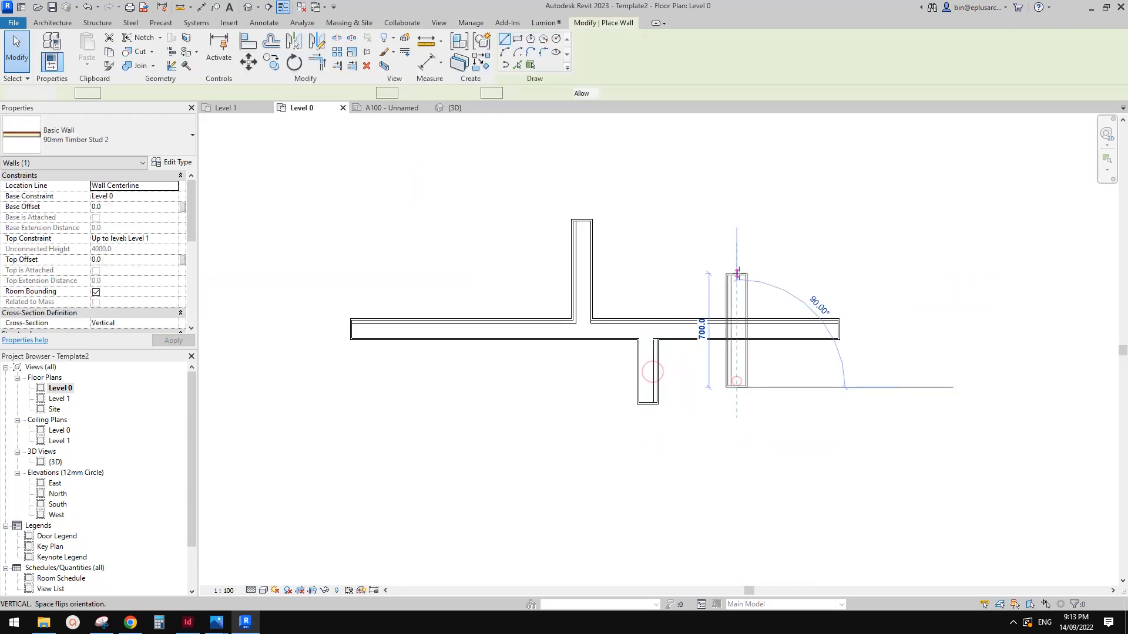
{"action": "left_click", "coordinate": [738, 273]}
{"action": "key", "text": "Escape"}
{"action": "key", "text": "Escape"}
Join the geometry of the new crossing wall with the long wall.
{"action": "scroll", "coordinate": [757, 377], "scroll_direction": "up", "scroll_amount": 1}
{"action": "scroll", "coordinate": [757, 382], "scroll_direction": "up", "scroll_amount": 1}
{"action": "left_click", "coordinate": [734, 323]}
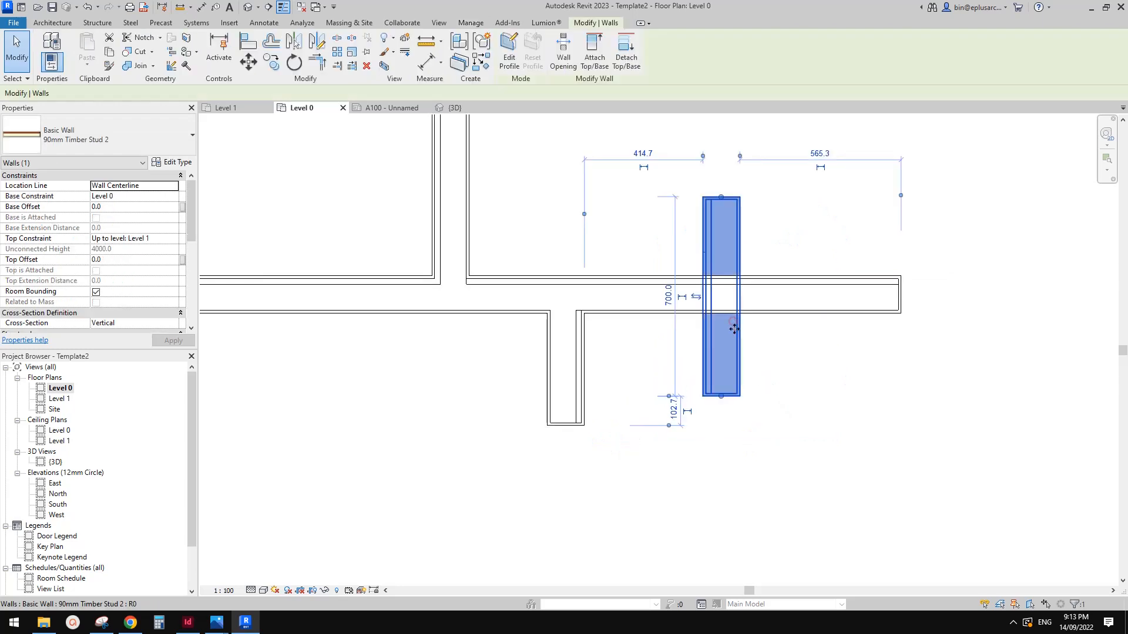
{"action": "key", "text": "Escape"}
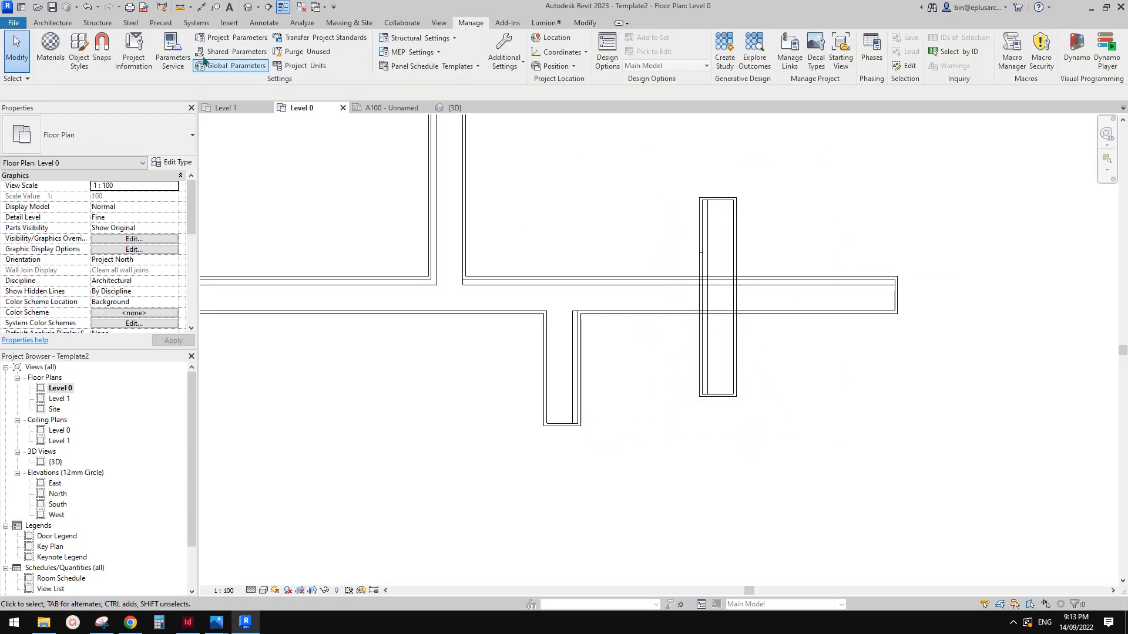
{"action": "left_click", "coordinate": [585, 22]}
{"action": "left_click", "coordinate": [139, 65]}
{"action": "left_click", "coordinate": [734, 300]}
{"action": "left_click", "coordinate": [767, 314]}
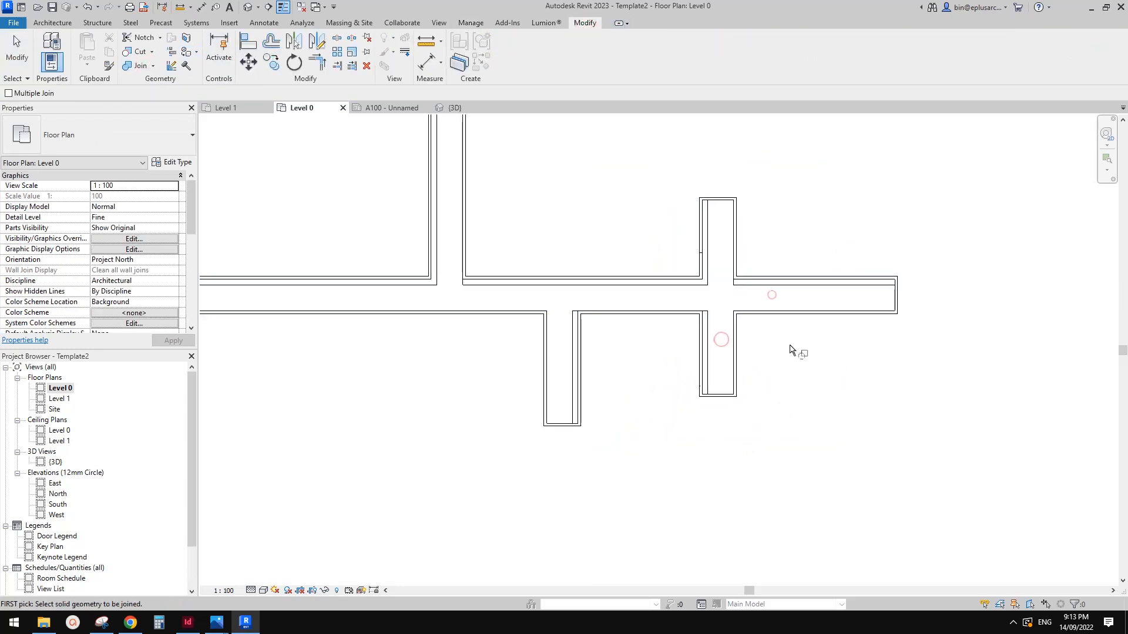
{"action": "key", "text": "Escape"}
{"action": "scroll", "coordinate": [776, 333], "scroll_direction": "up", "scroll_amount": 2}
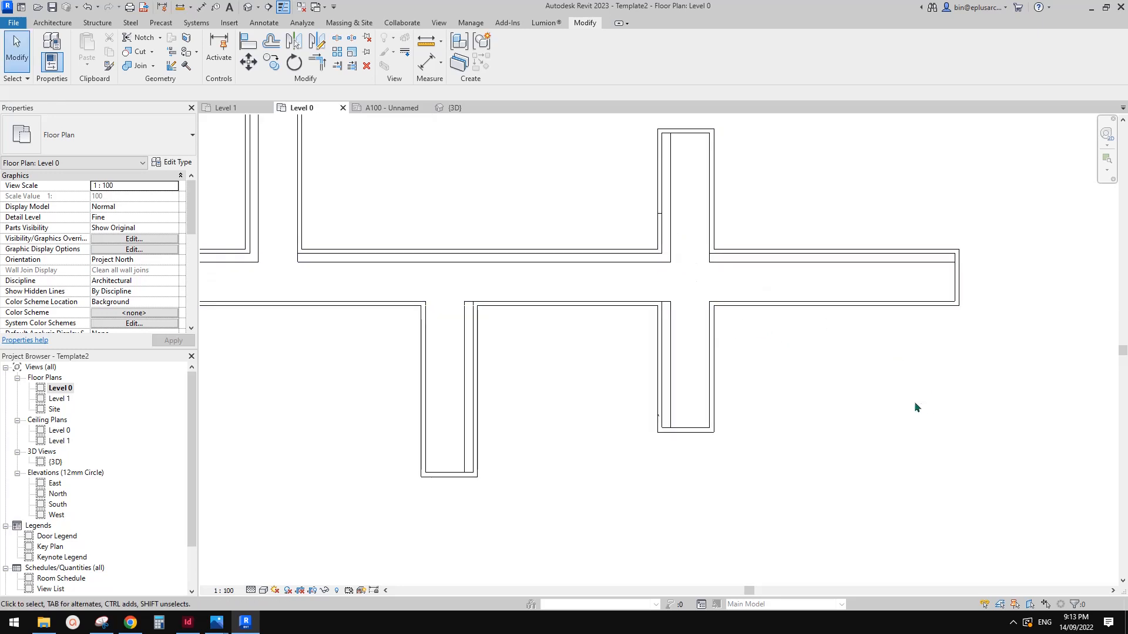
Delete the three vertical walls that meet the long horizontal wall on the Level 0 plan.
{"action": "scroll", "coordinate": [735, 291], "scroll_direction": "up", "scroll_amount": 2}
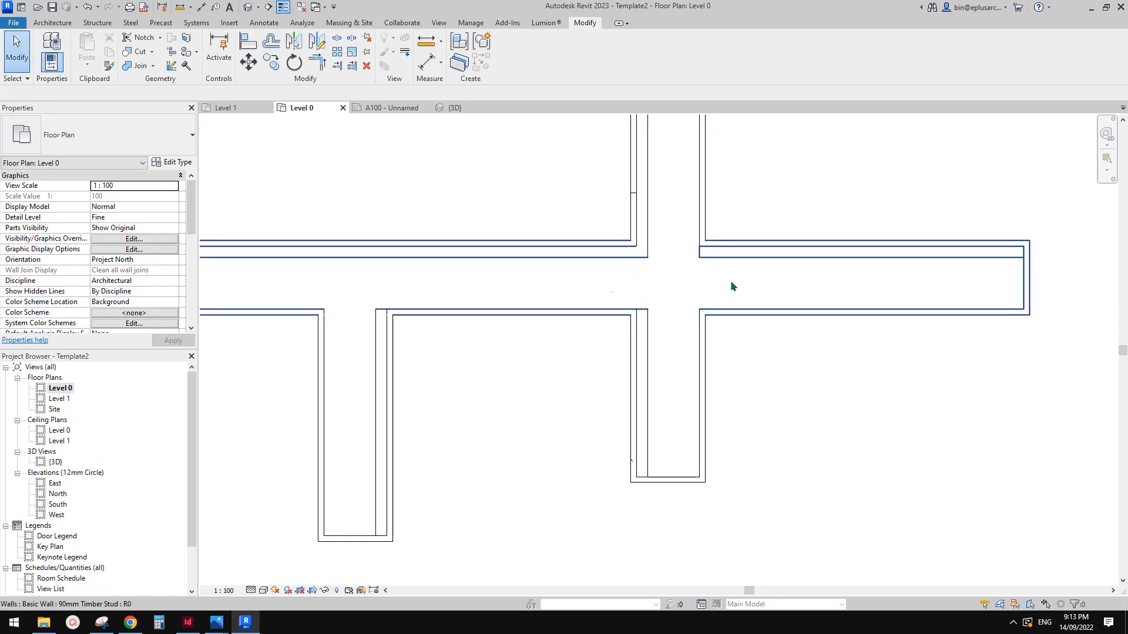
{"action": "scroll", "coordinate": [787, 371], "scroll_direction": "down", "scroll_amount": 5}
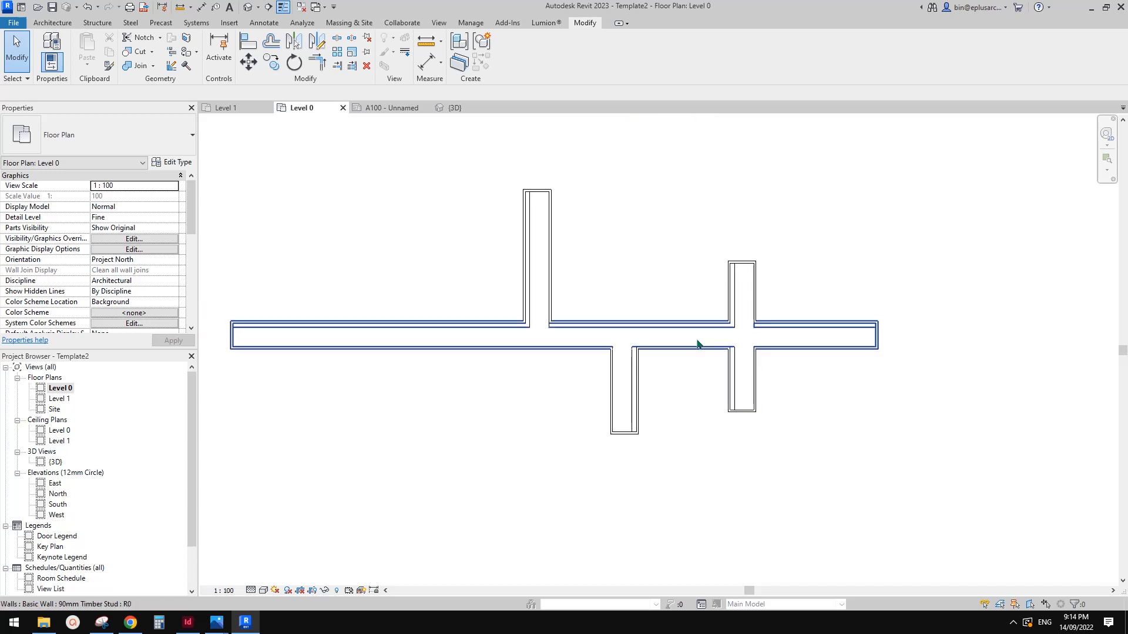
{"action": "scroll", "coordinate": [660, 378], "scroll_direction": "up", "scroll_amount": 3}
{"action": "scroll", "coordinate": [777, 396], "scroll_direction": "up", "scroll_amount": 2}
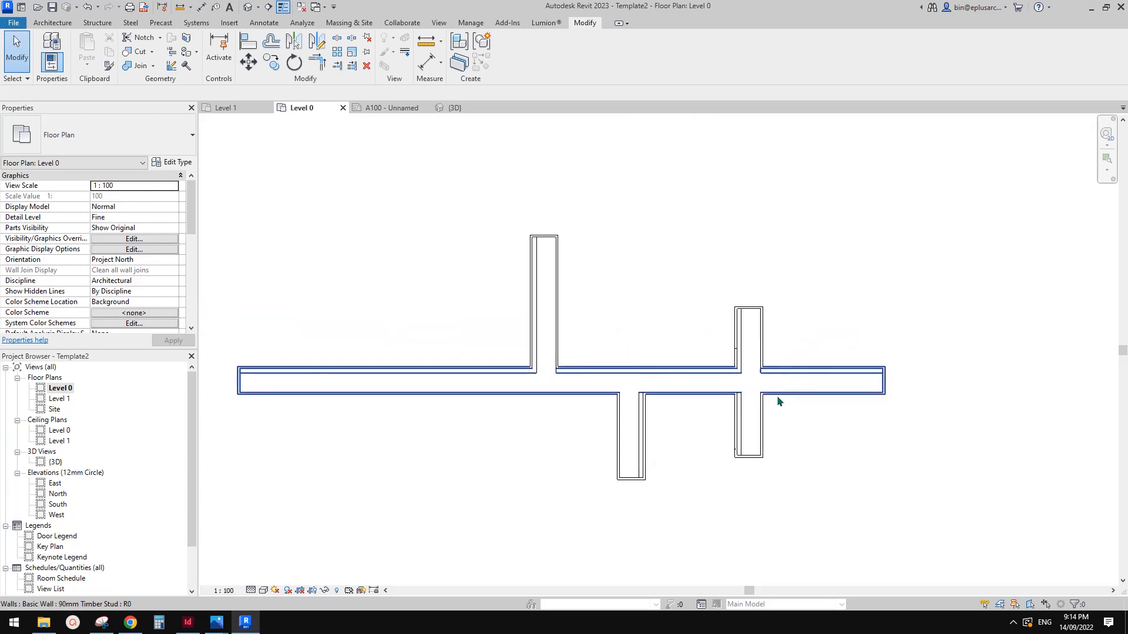
{"action": "scroll", "coordinate": [696, 374], "scroll_direction": "up", "scroll_amount": 3}
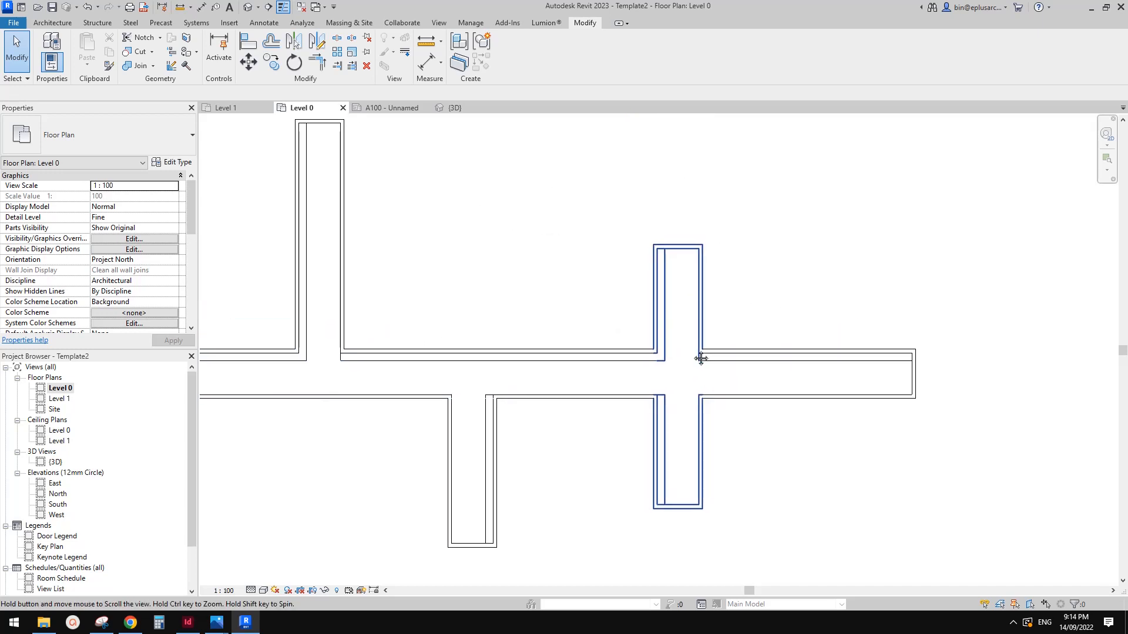
{"action": "scroll", "coordinate": [458, 377], "scroll_direction": "down", "scroll_amount": 2}
{"action": "middle_click_drag", "start_coordinate": [458, 377], "coordinate": [474, 365]}
{"action": "left_click", "coordinate": [660, 276]}
{"action": "key", "text": "Delete"}
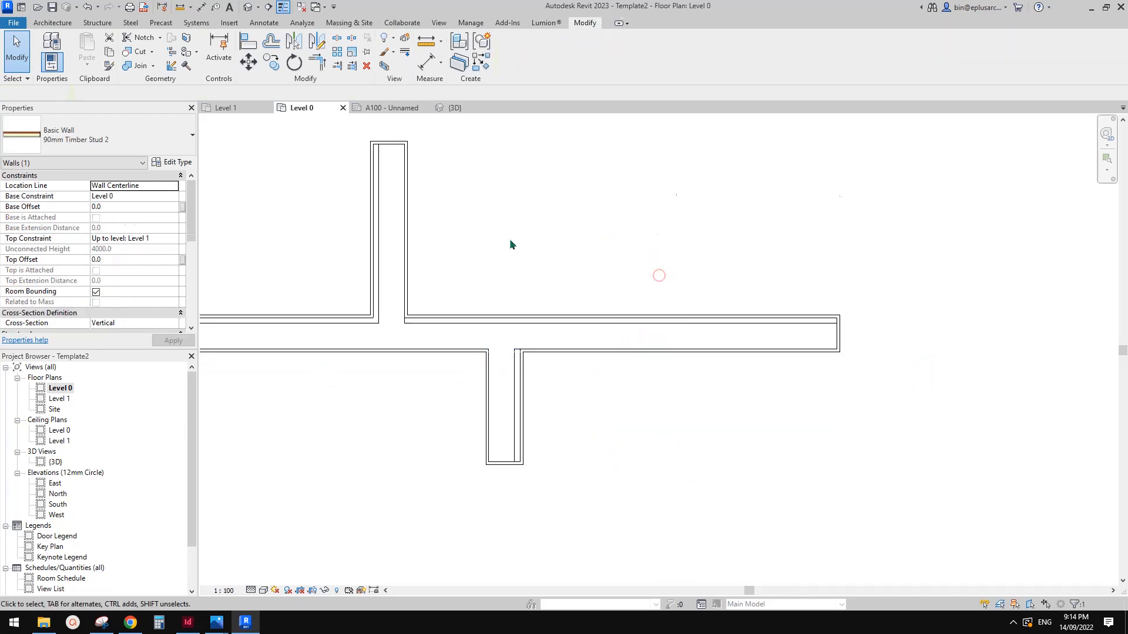
{"action": "left_click", "coordinate": [493, 371]}
{"action": "key", "text": "Delete"}
{"action": "left_click", "coordinate": [404, 272]}
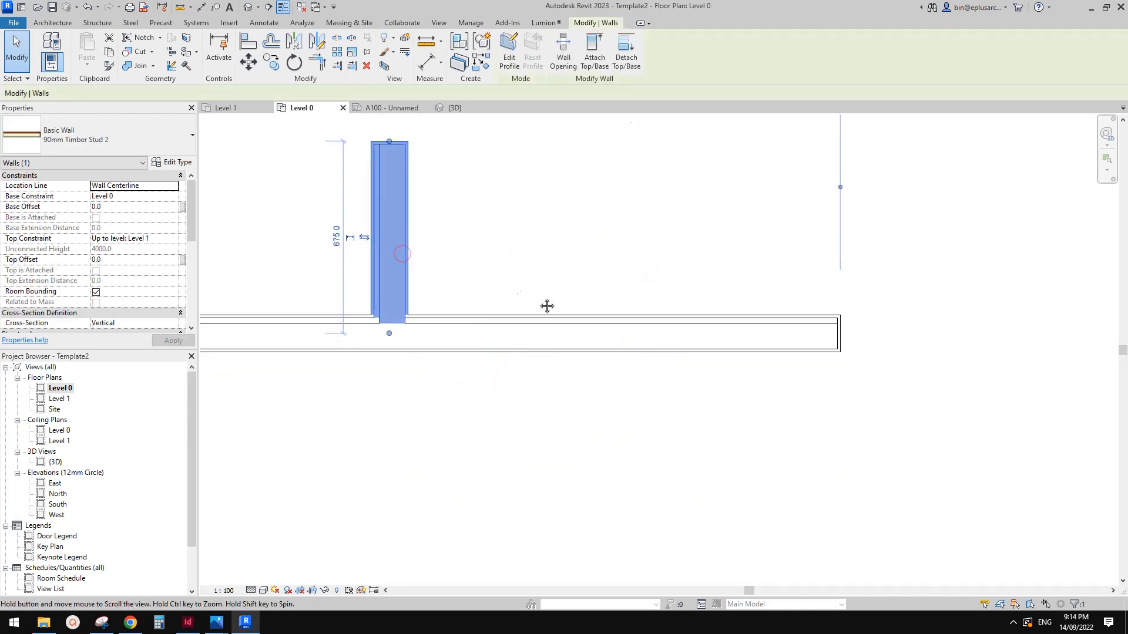
{"action": "key", "text": "Delete"}
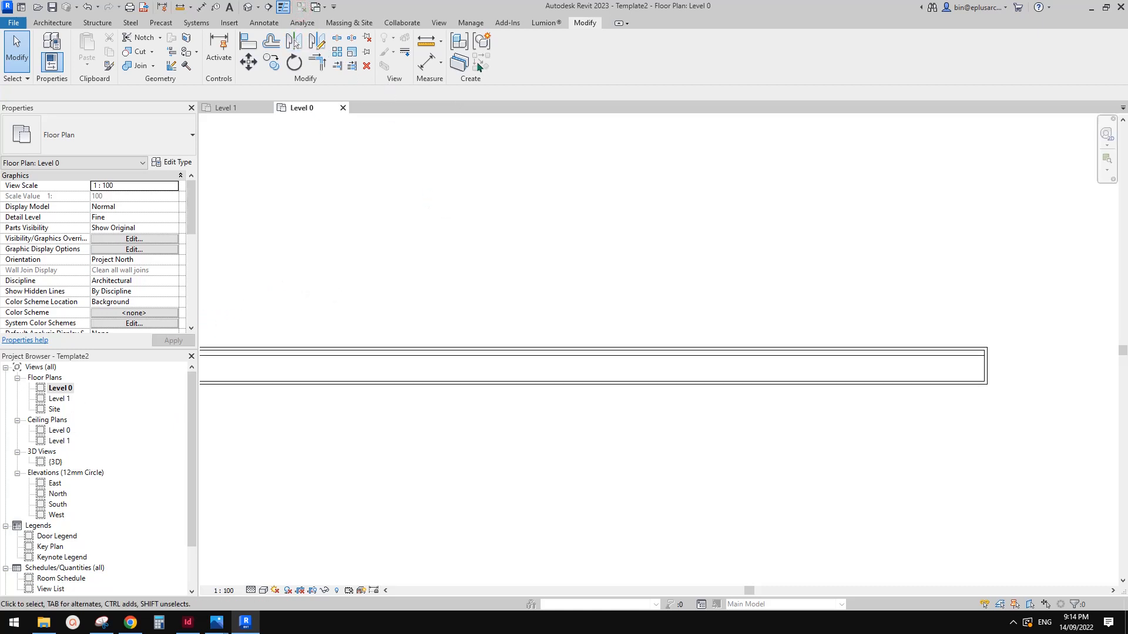
Check the model category line weight columns in Object Styles without changing anything.
{"action": "left_click", "coordinate": [471, 23]}
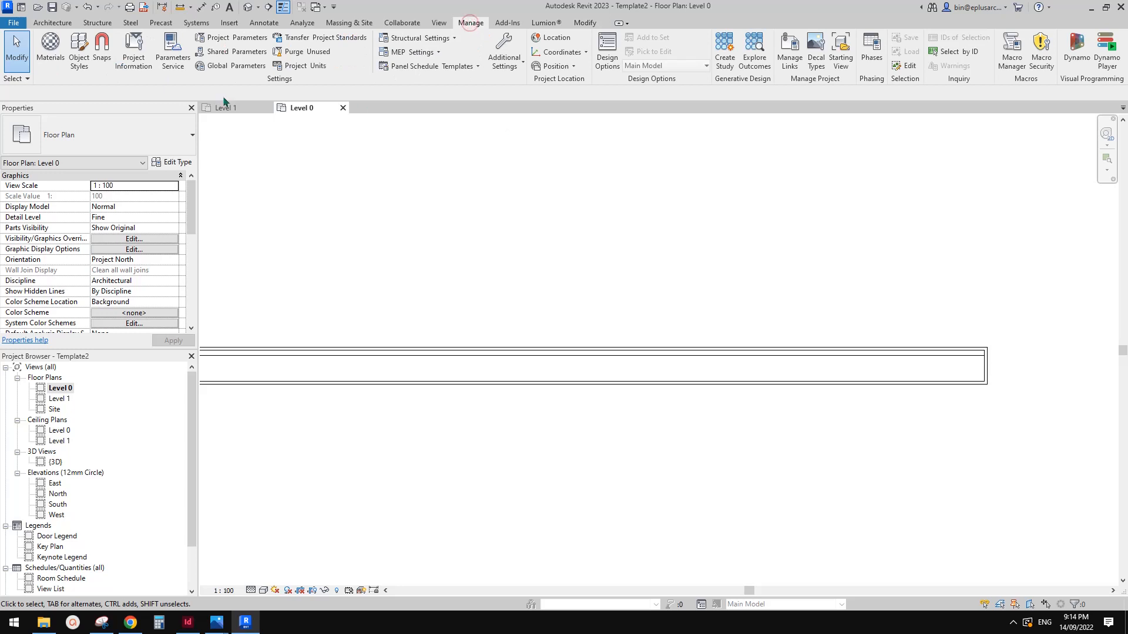
{"action": "left_click", "coordinate": [76, 59]}
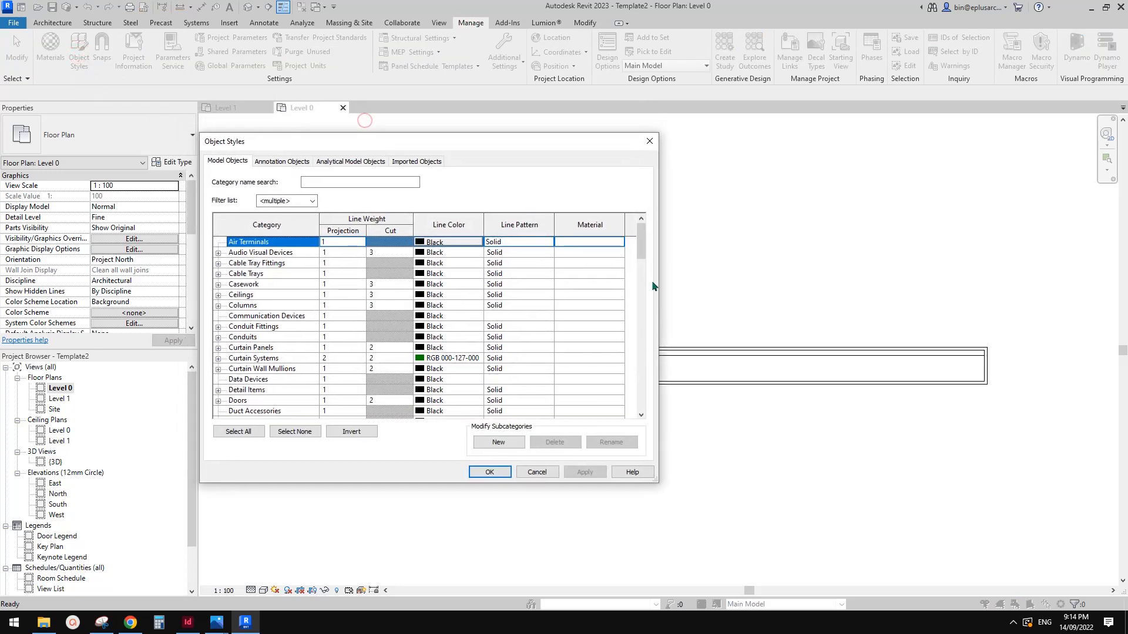
{"action": "mouse_move", "coordinate": [641, 250]}
{"action": "left_mouse_down"}
{"action": "mouse_move", "coordinate": [646, 324]}
{"action": "mouse_move", "coordinate": [643, 250]}
{"action": "left_mouse_up"}
{"action": "left_click", "coordinate": [649, 141]}
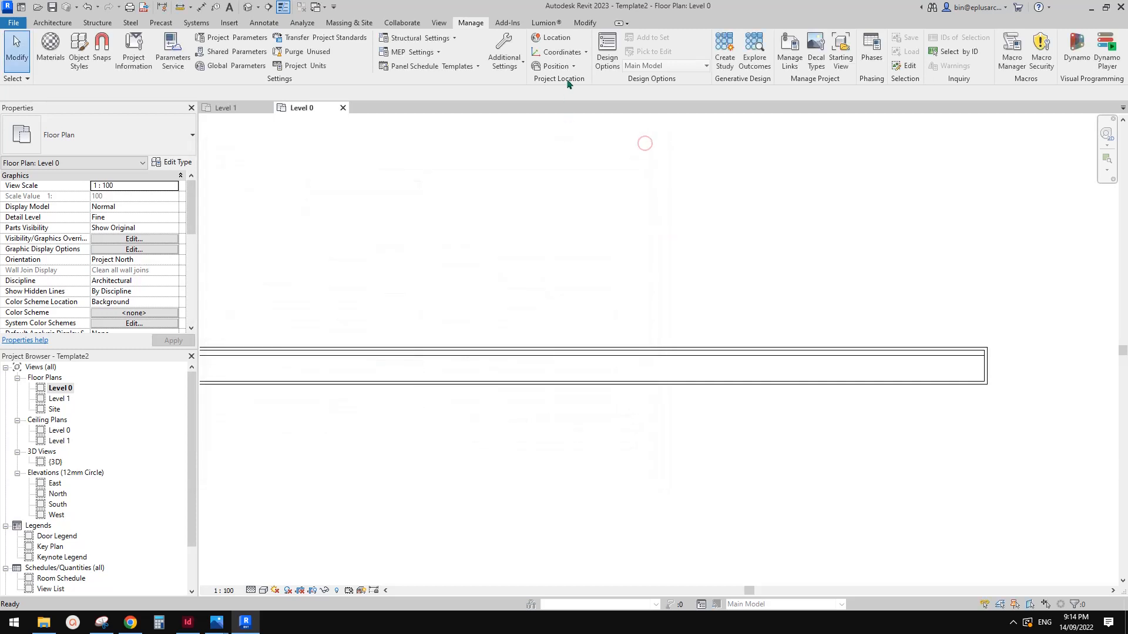
Review the Model Line Weights table of pen widths per view scale, leaving it unchanged.
{"action": "left_click", "coordinate": [504, 58]}
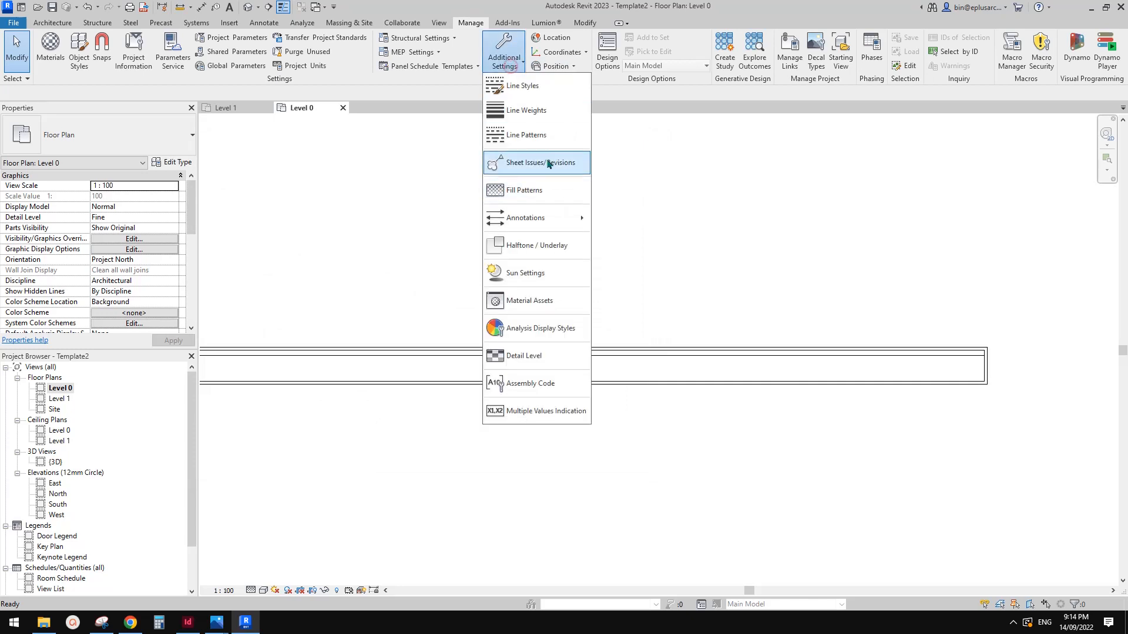
{"action": "left_click", "coordinate": [403, 129]}
{"action": "left_click", "coordinate": [515, 70]}
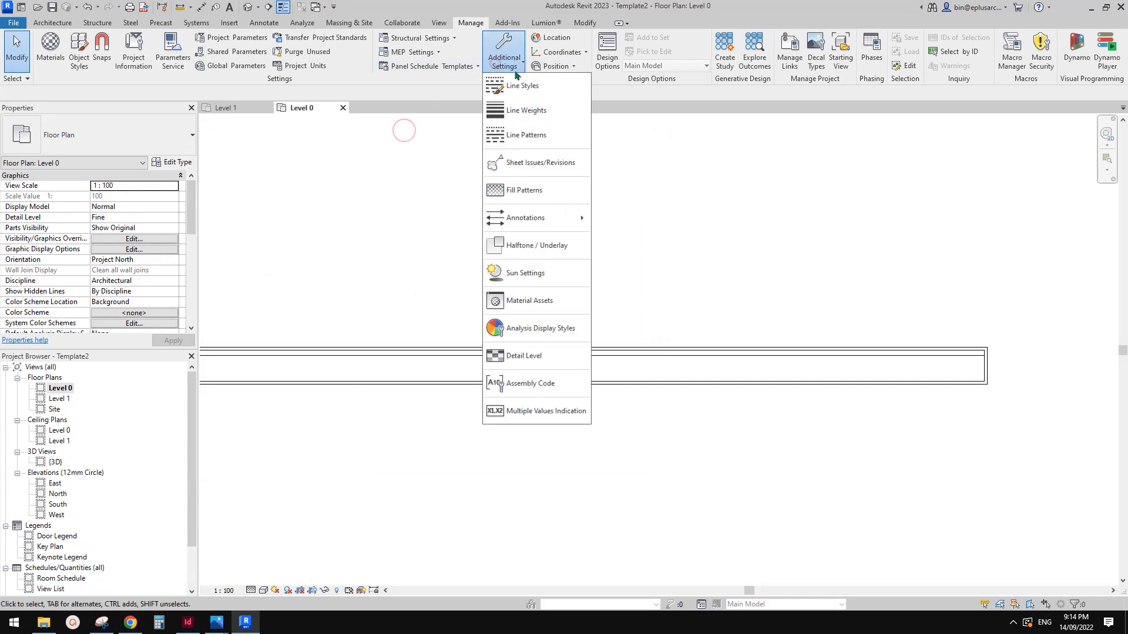
{"action": "left_click", "coordinate": [531, 112]}
{"action": "mouse_move", "coordinate": [671, 282]}
{"action": "left_mouse_down"}
{"action": "mouse_move", "coordinate": [674, 298]}
{"action": "mouse_move", "coordinate": [674, 277]}
{"action": "left_mouse_up"}
{"action": "left_click_drag", "start_coordinate": [746, 443], "coordinate": [834, 499]}
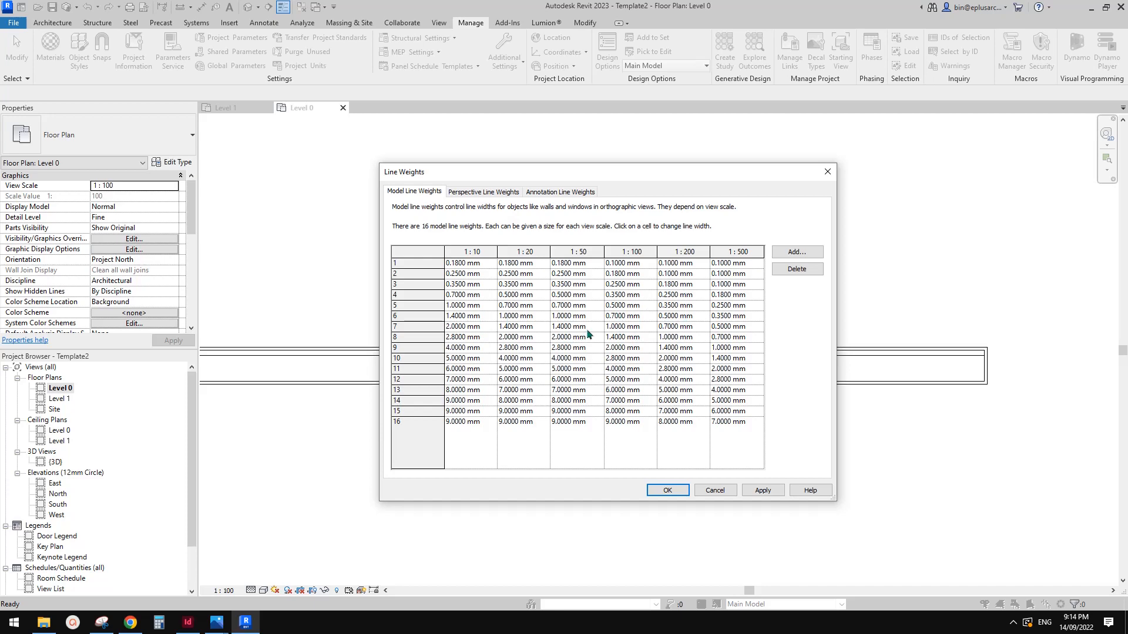
{"action": "left_click", "coordinate": [720, 489]}
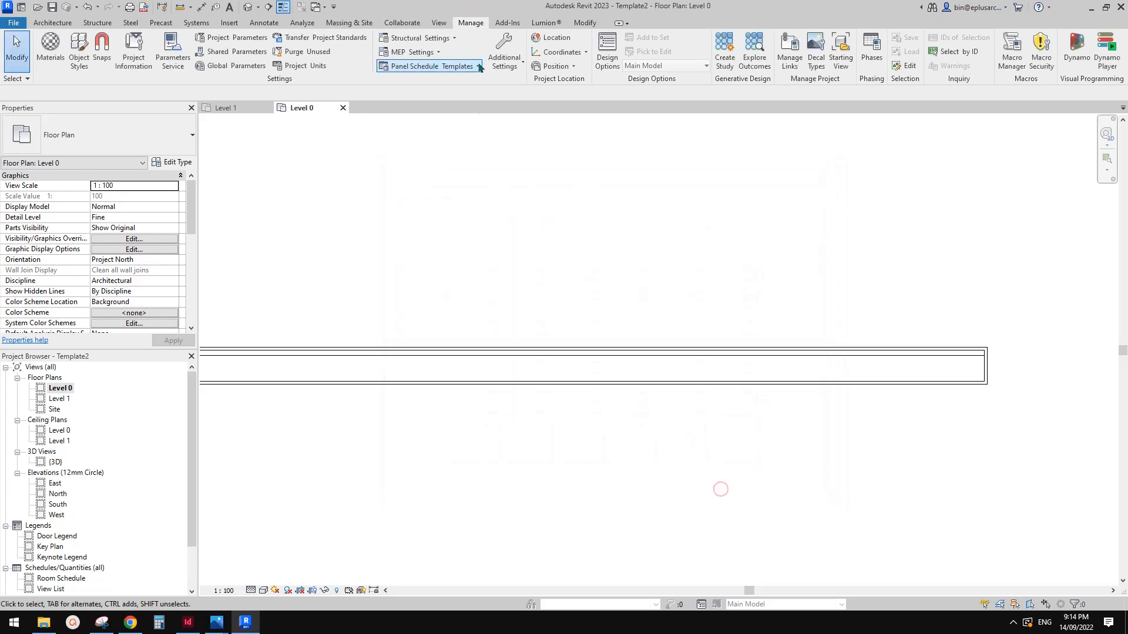
Enlarge Object Styles and read through the projection and cut line weights of all model categories.
{"action": "left_click", "coordinate": [78, 50]}
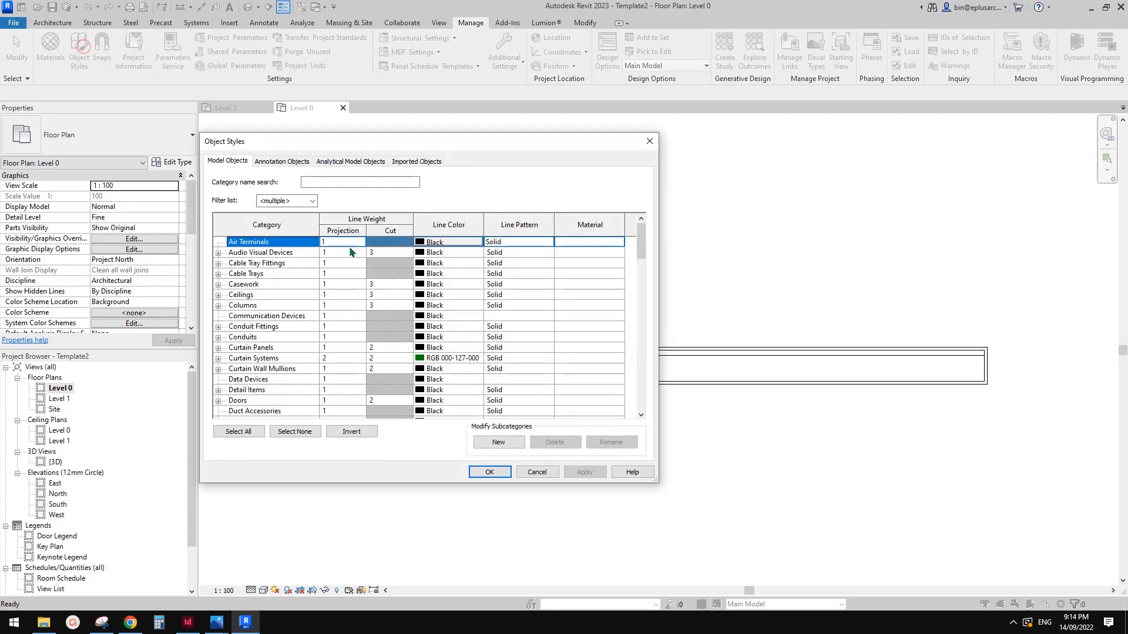
{"action": "left_click_drag", "start_coordinate": [387, 146], "coordinate": [434, 139]}
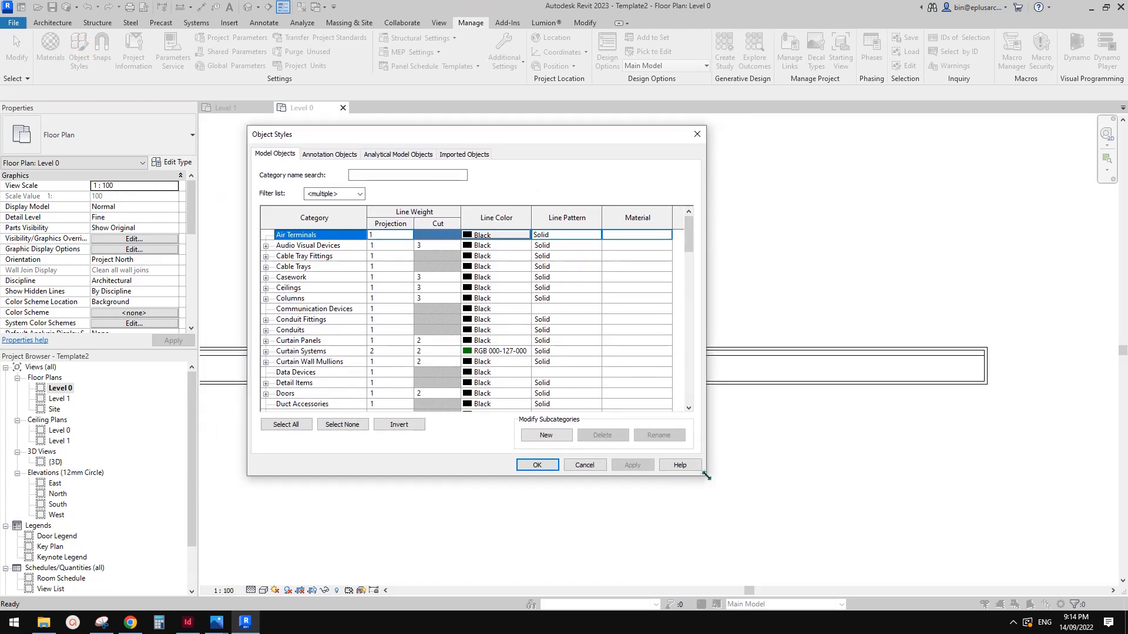
{"action": "left_click_drag", "start_coordinate": [707, 479], "coordinate": [774, 563]}
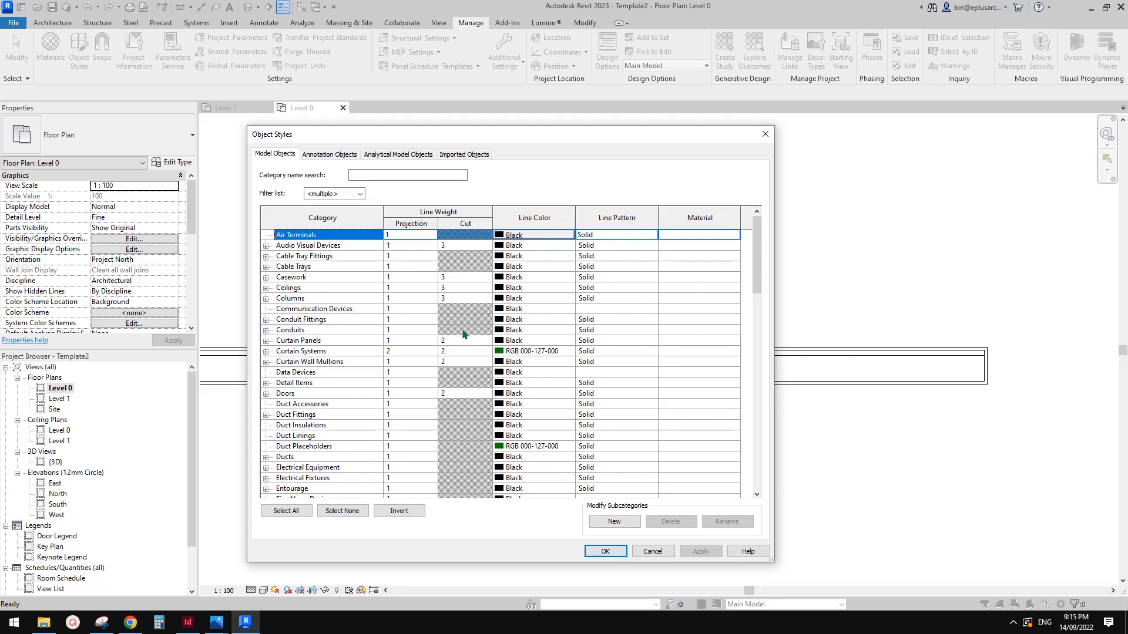
{"action": "scroll", "coordinate": [456, 315], "scroll_direction": "down", "scroll_amount": 10}
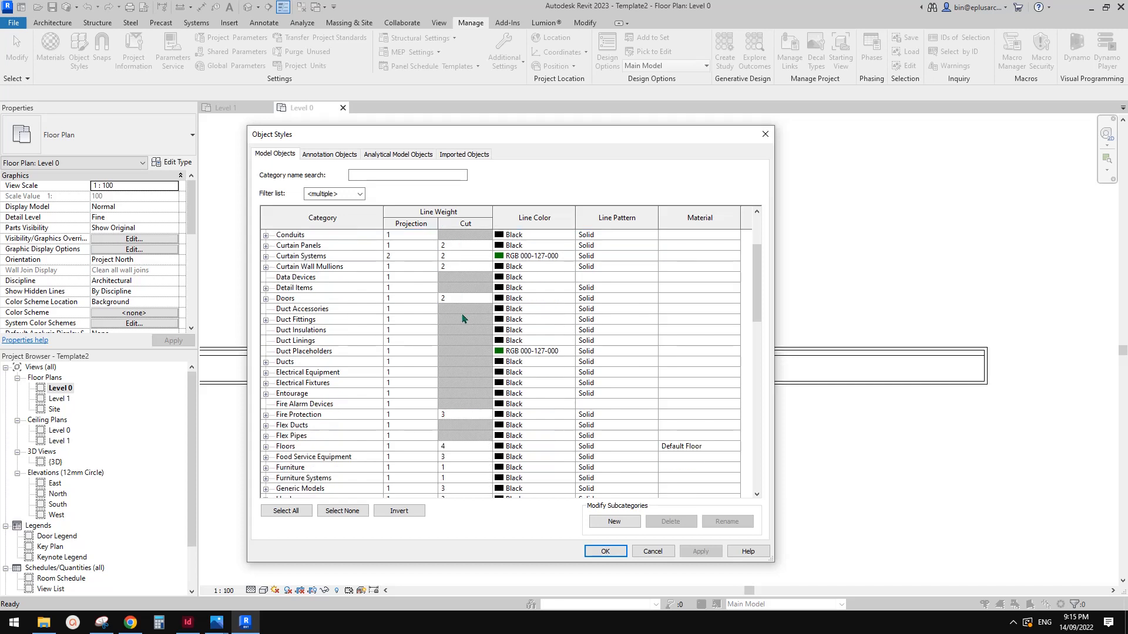
{"action": "scroll", "coordinate": [403, 370], "scroll_direction": "down", "scroll_amount": 5}
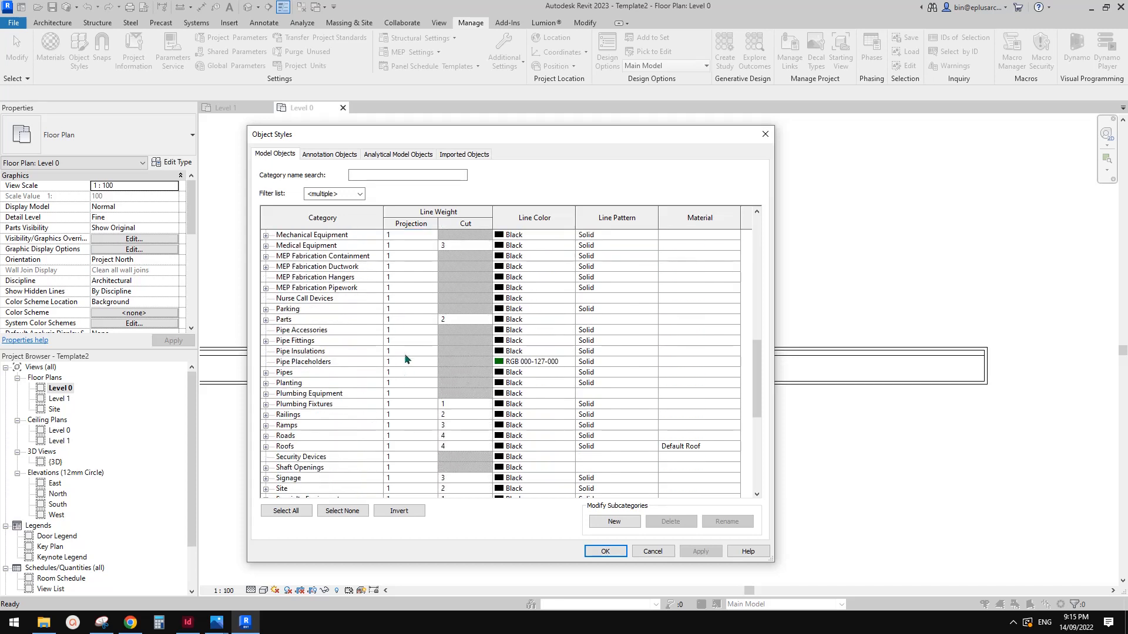
{"action": "scroll", "coordinate": [397, 435], "scroll_direction": "down", "scroll_amount": 6}
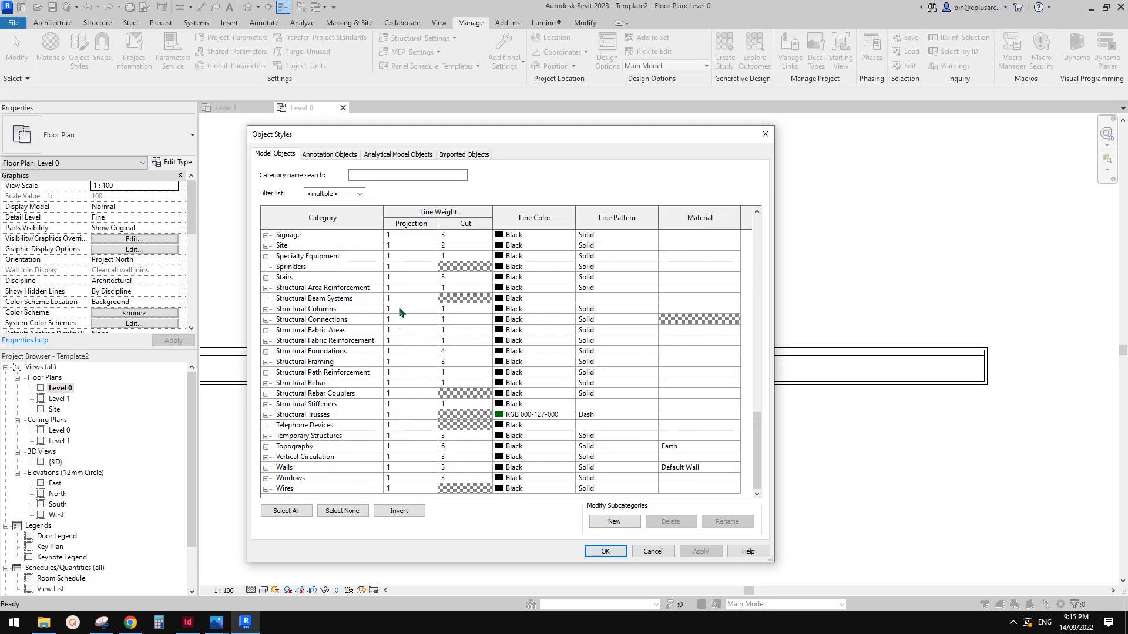
{"action": "left_click", "coordinate": [605, 551]}
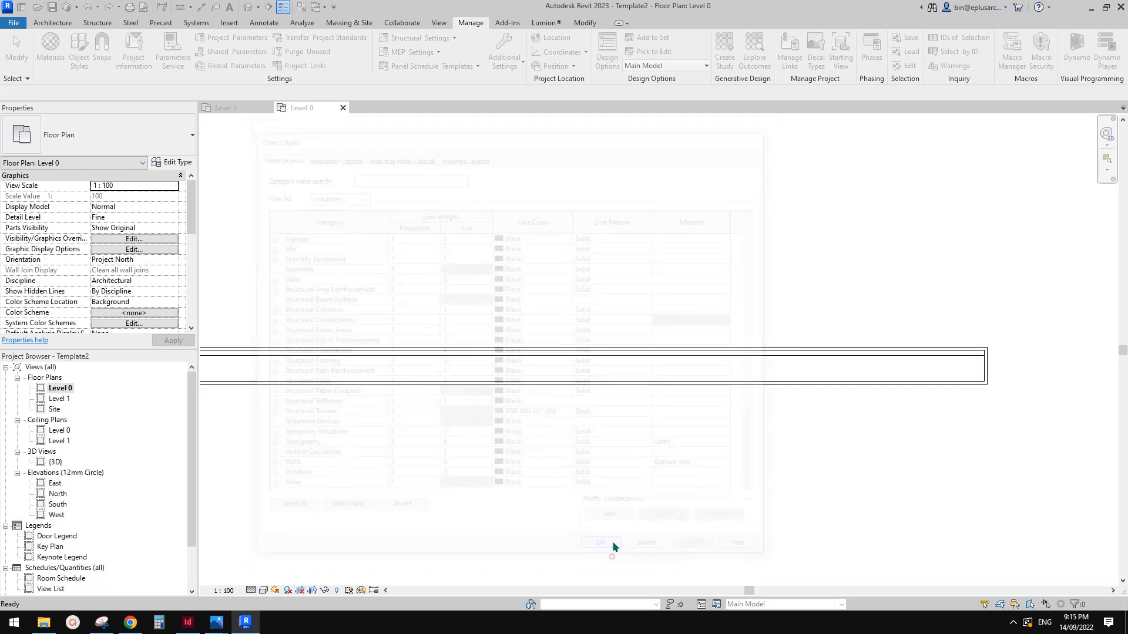
Turn off Thin Lines so the Level 0 plan displays actual line weights.
{"action": "scroll", "coordinate": [194, 481], "scroll_direction": "down", "scroll_amount": 1}
{"action": "middle_click_drag", "start_coordinate": [338, 373], "coordinate": [531, 353]}
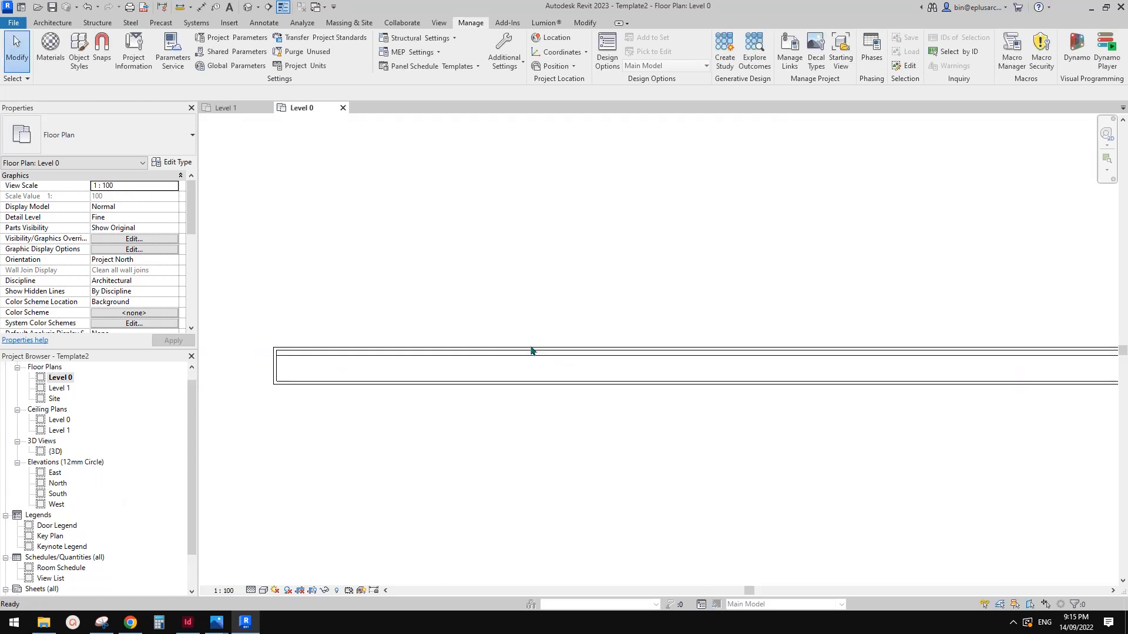
{"action": "middle_click_drag", "start_coordinate": [484, 426], "coordinate": [481, 433]}
{"action": "key", "text": "t"}
{"action": "key", "text": "l"}
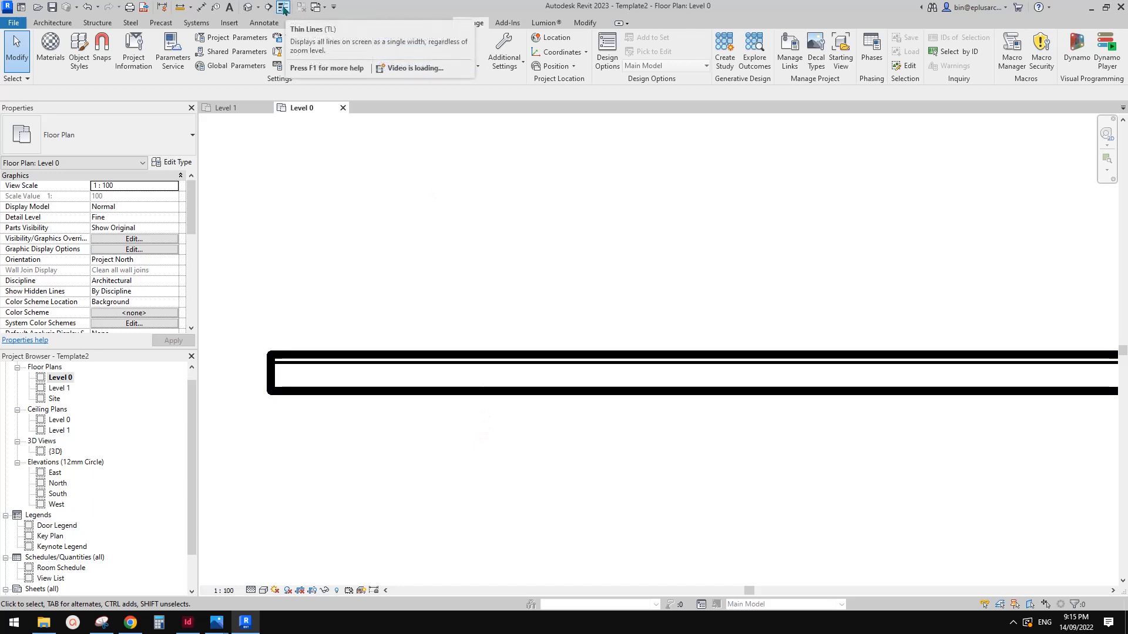
Set the Level 0 plan's view scale to 1:50.
{"action": "scroll", "coordinate": [499, 362], "scroll_direction": "down", "scroll_amount": 1}
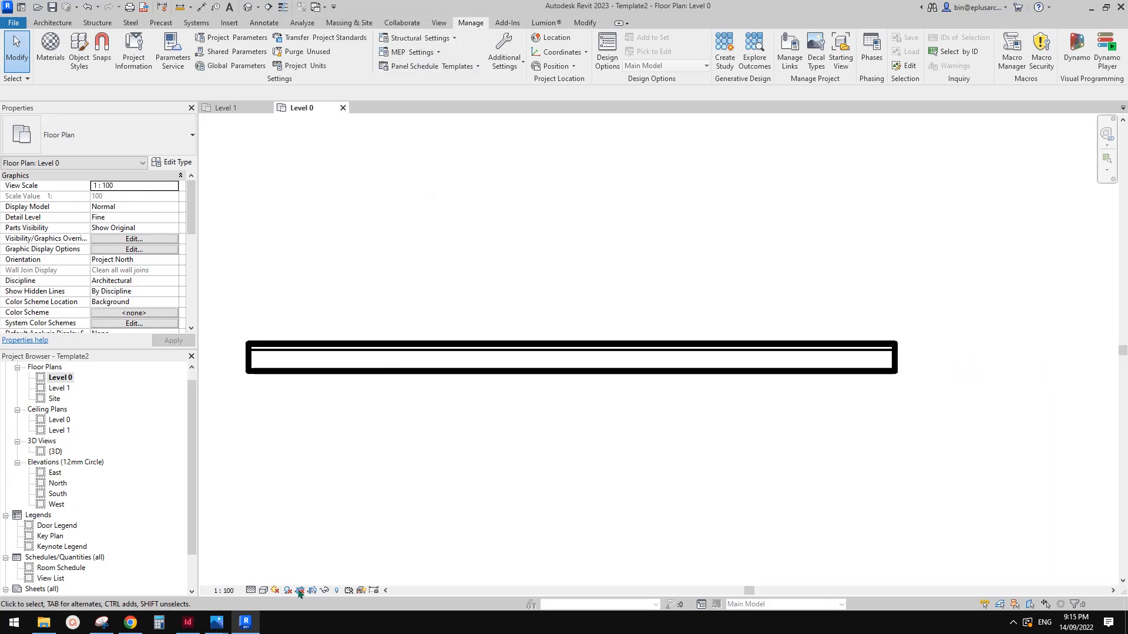
{"action": "left_click", "coordinate": [223, 590]}
{"action": "left_click", "coordinate": [229, 500]}
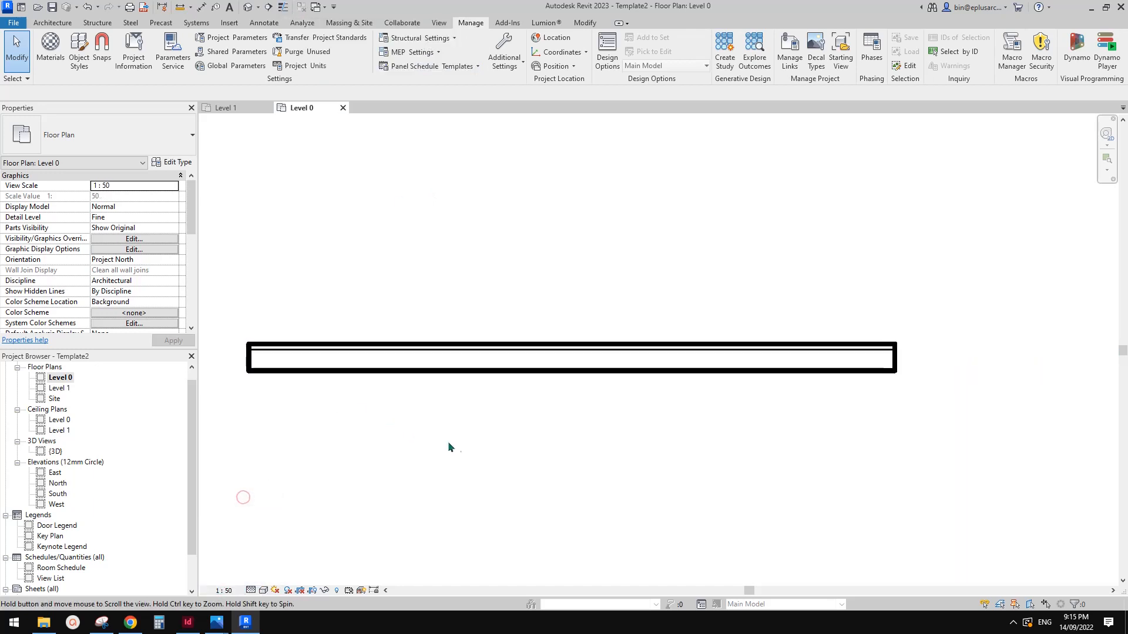
Look up the projection and cut line weights of the Walls category in Object Styles.
{"action": "left_click", "coordinate": [844, 364]}
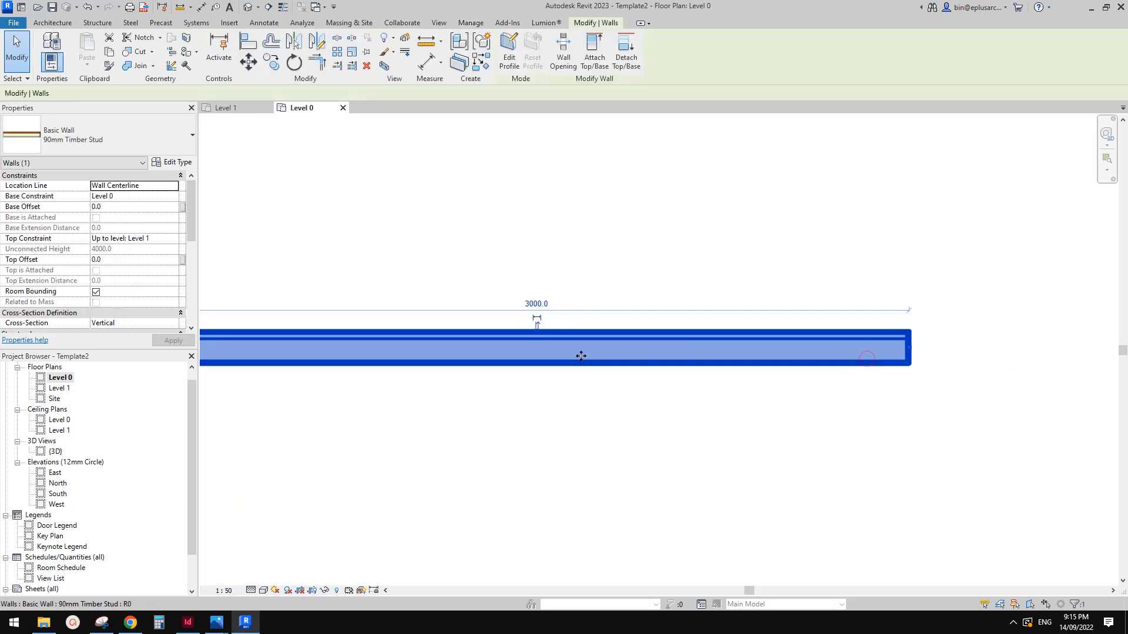
{"action": "key", "text": "Escape"}
{"action": "left_click", "coordinate": [470, 23]}
{"action": "left_click", "coordinate": [79, 57]}
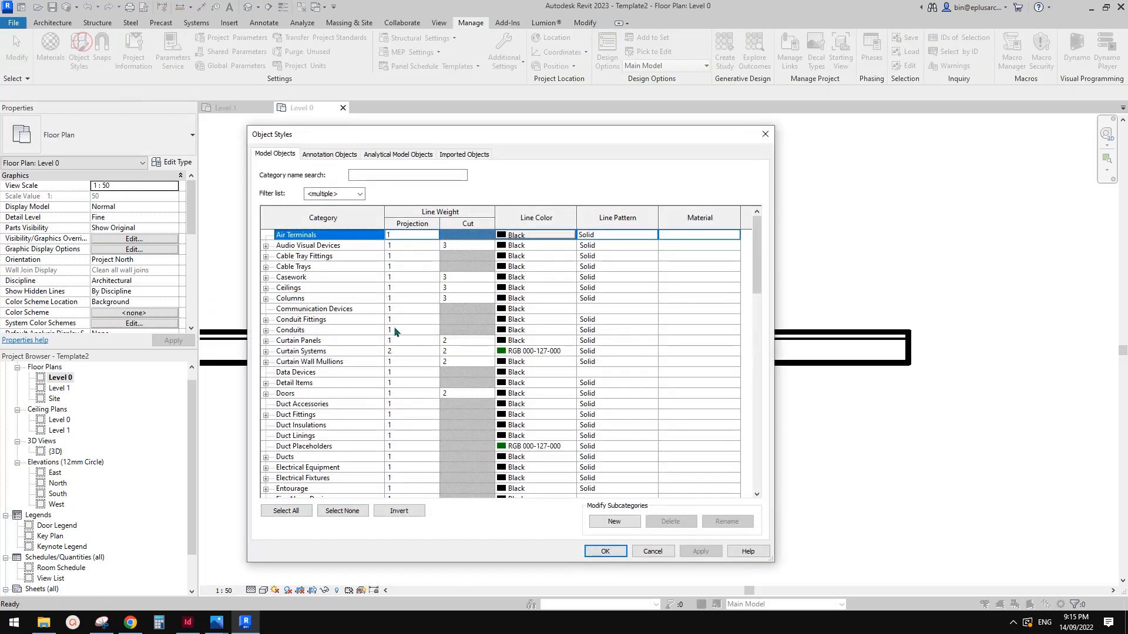
{"action": "left_click", "coordinate": [341, 383]}
{"action": "key", "text": "w"}
{"action": "scroll", "coordinate": [419, 458], "scroll_direction": "down", "scroll_amount": 1}
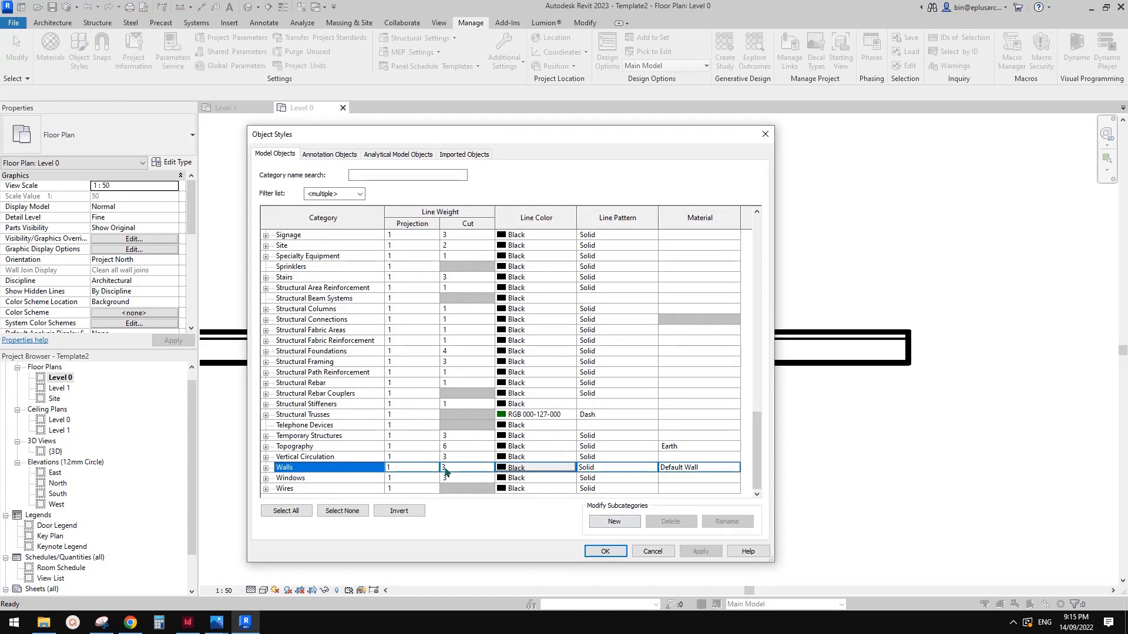
{"action": "key", "text": "Escape"}
Place a 1525x762mm Furniture_Desk component just above the horizontal wall.
{"action": "scroll", "coordinate": [695, 288], "scroll_direction": "down", "scroll_amount": 2}
{"action": "middle_click_drag", "start_coordinate": [654, 312], "coordinate": [764, 296]}
{"action": "left_click", "coordinate": [716, 306]}
{"action": "middle_click_drag", "start_coordinate": [700, 313], "coordinate": [645, 392]}
{"action": "key", "text": "Escape"}
{"action": "left_click", "coordinate": [52, 23]}
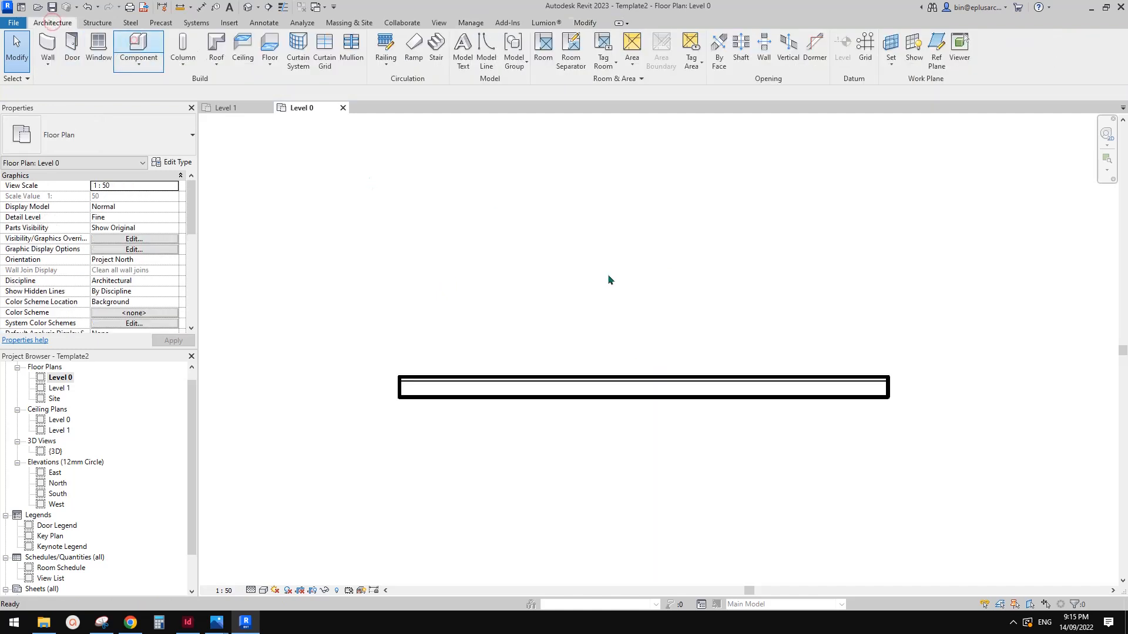
{"action": "left_click", "coordinate": [560, 307]}
{"action": "key", "text": "Escape"}
{"action": "key", "text": "Escape"}
{"action": "middle_click_drag", "start_coordinate": [782, 314], "coordinate": [717, 367]}
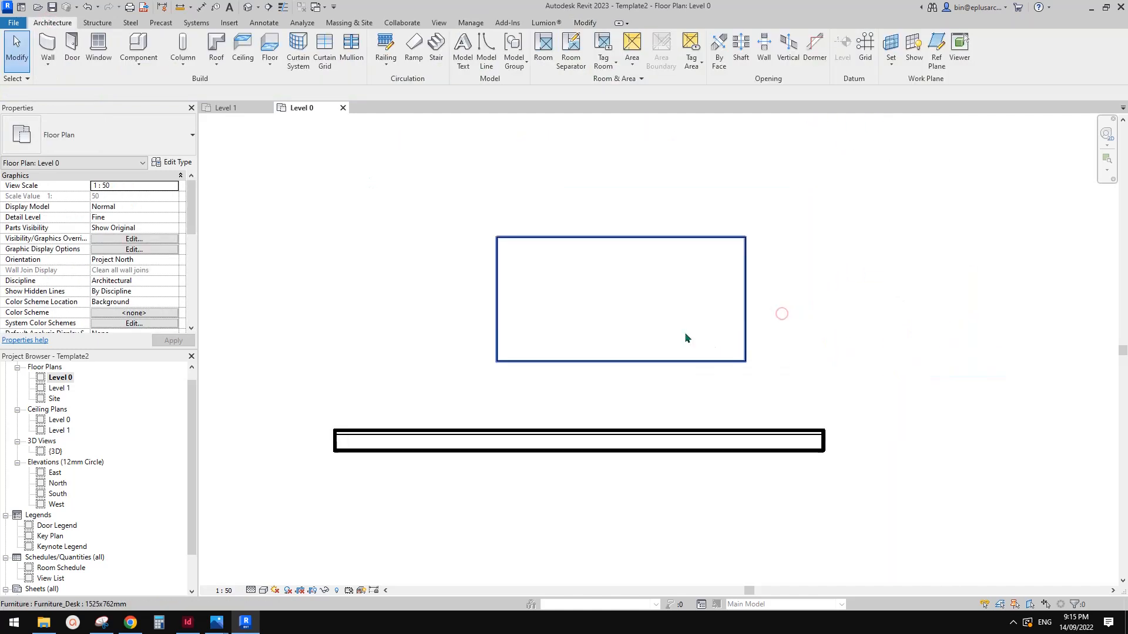
{"action": "left_click", "coordinate": [685, 337]}
{"action": "key", "text": "Escape"}
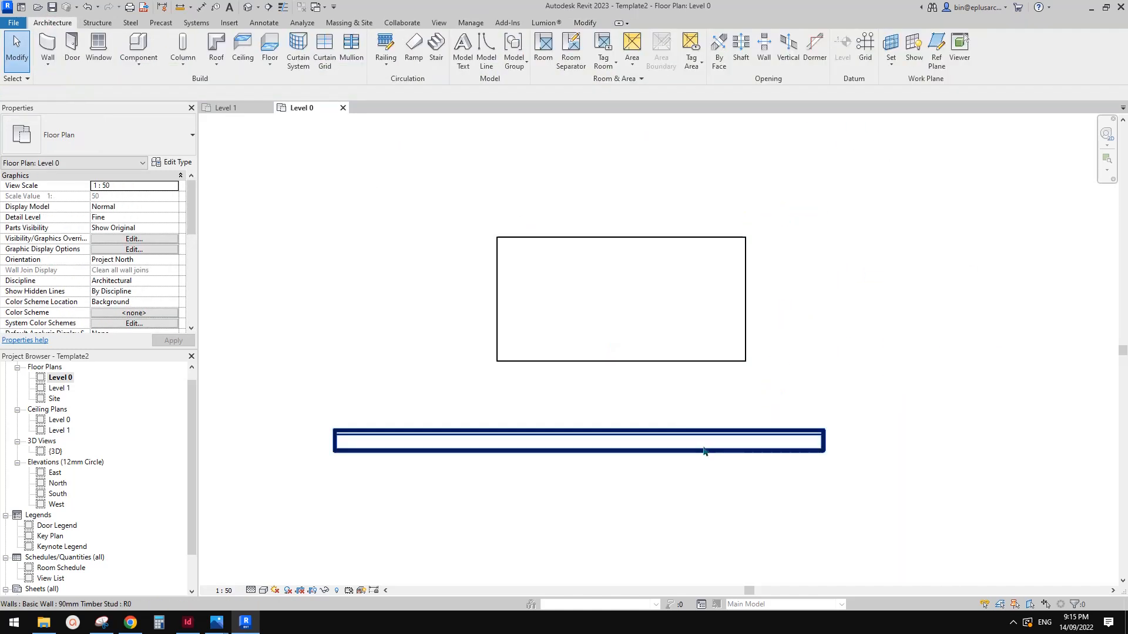
Copy the horizontal wall to the other side of the desk, above it in the plan.
{"action": "left_click", "coordinate": [703, 451]}
{"action": "key", "text": "c"}
{"action": "key", "text": "o"}
{"action": "left_click", "coordinate": [638, 443]}
{"action": "middle_click_drag", "start_coordinate": [634, 385], "coordinate": [652, 479]}
{"action": "left_click", "coordinate": [670, 258]}
{"action": "key", "text": "Escape"}
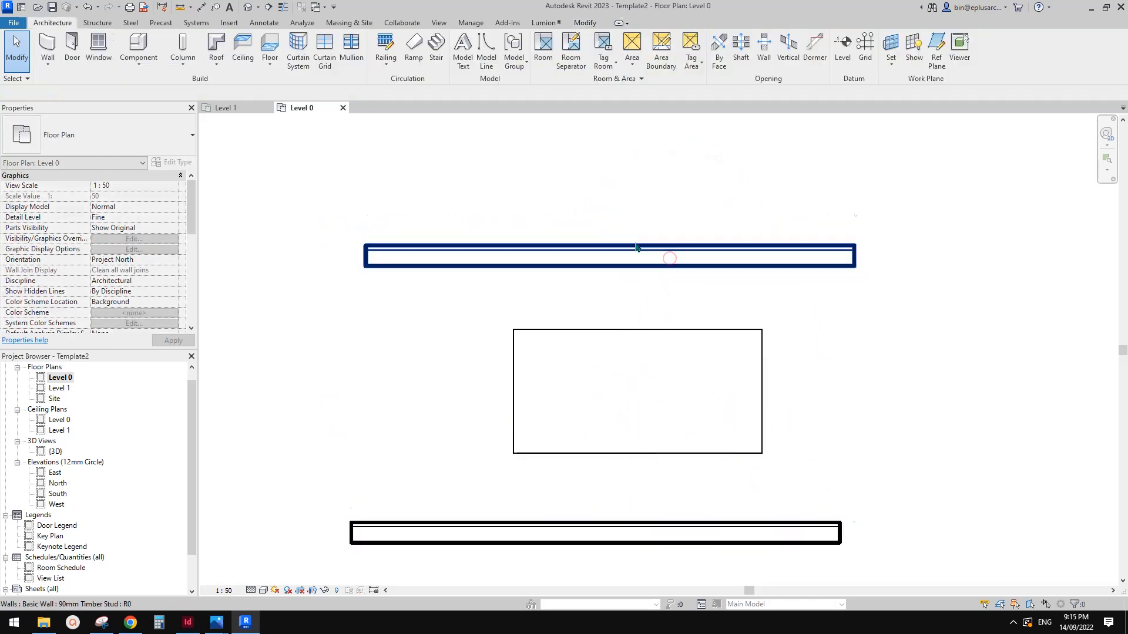
Set the upper wall's top constraint to Unconnected with an unconnected height of 1000.
{"action": "left_click", "coordinate": [635, 247]}
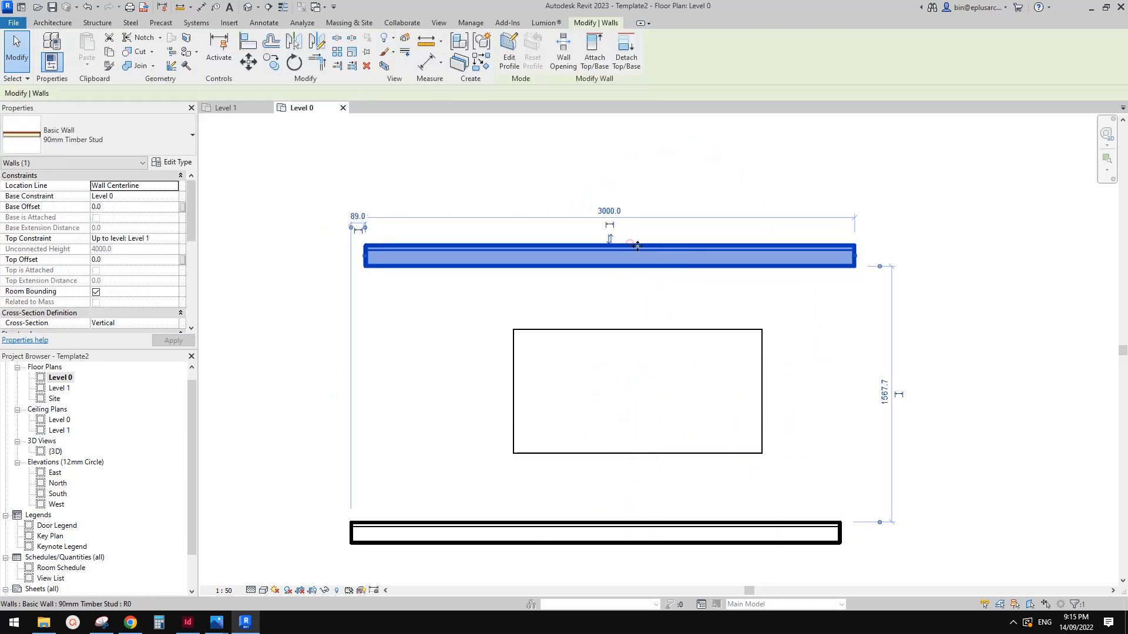
{"action": "left_click", "coordinate": [154, 238]}
{"action": "left_click", "coordinate": [173, 238]}
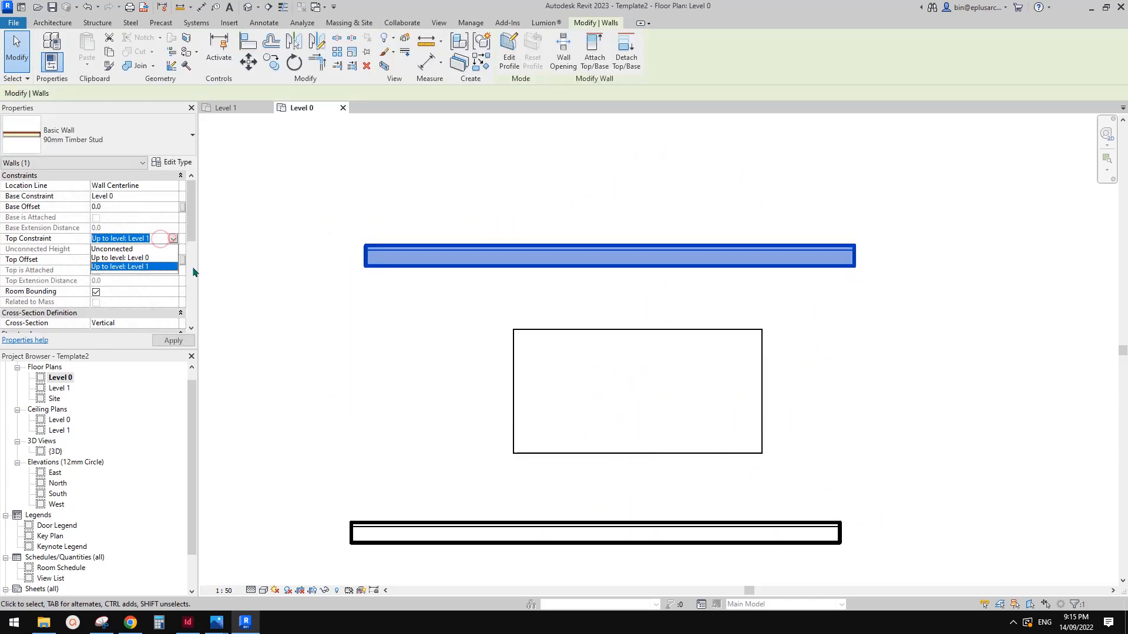
{"action": "left_click", "coordinate": [133, 250]}
{"action": "left_click", "coordinate": [140, 247]}
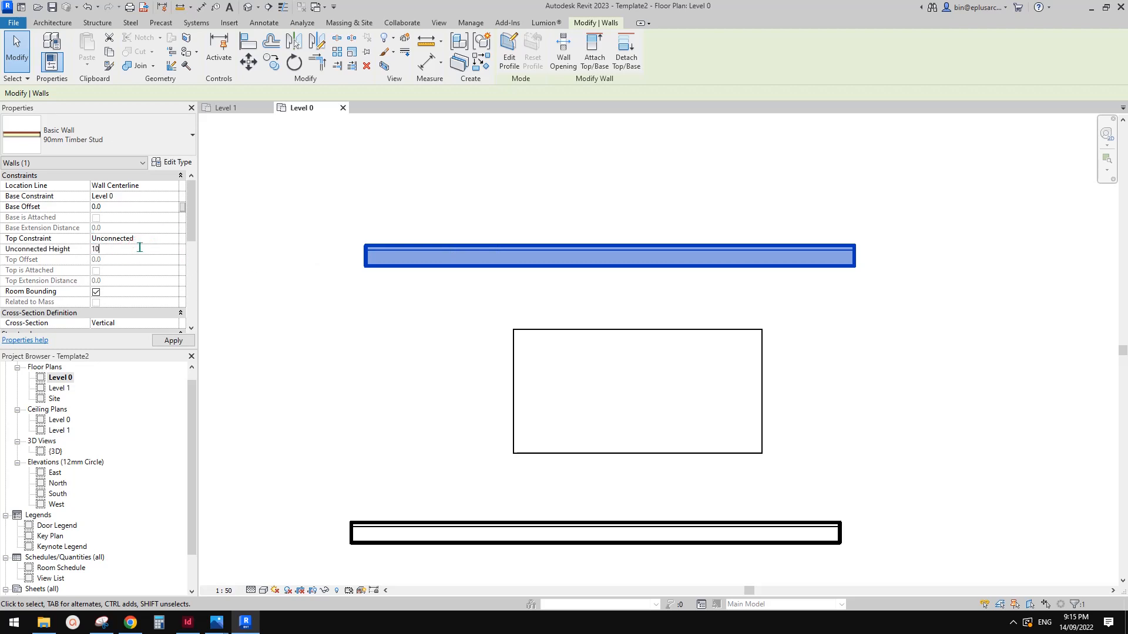
{"action": "key", "text": "Return"}
{"action": "left_click", "coordinate": [415, 148]}
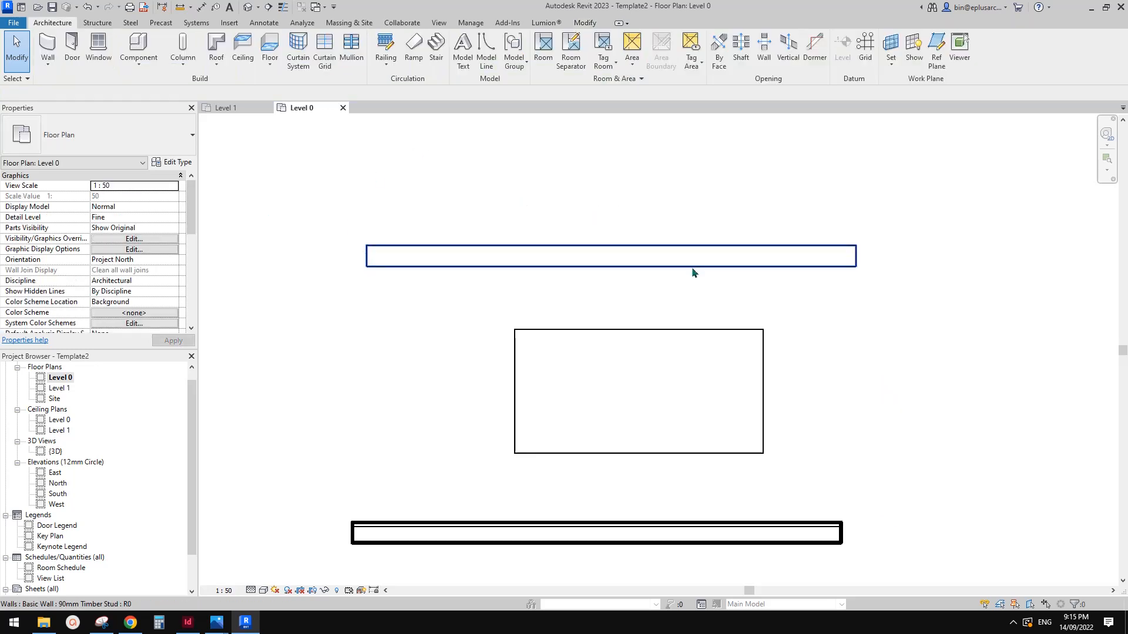
Compare the line thickness of the shortened upper wall with that of the desk and the lower wall.
{"action": "left_click", "coordinate": [706, 258]}
{"action": "left_click", "coordinate": [848, 309]}
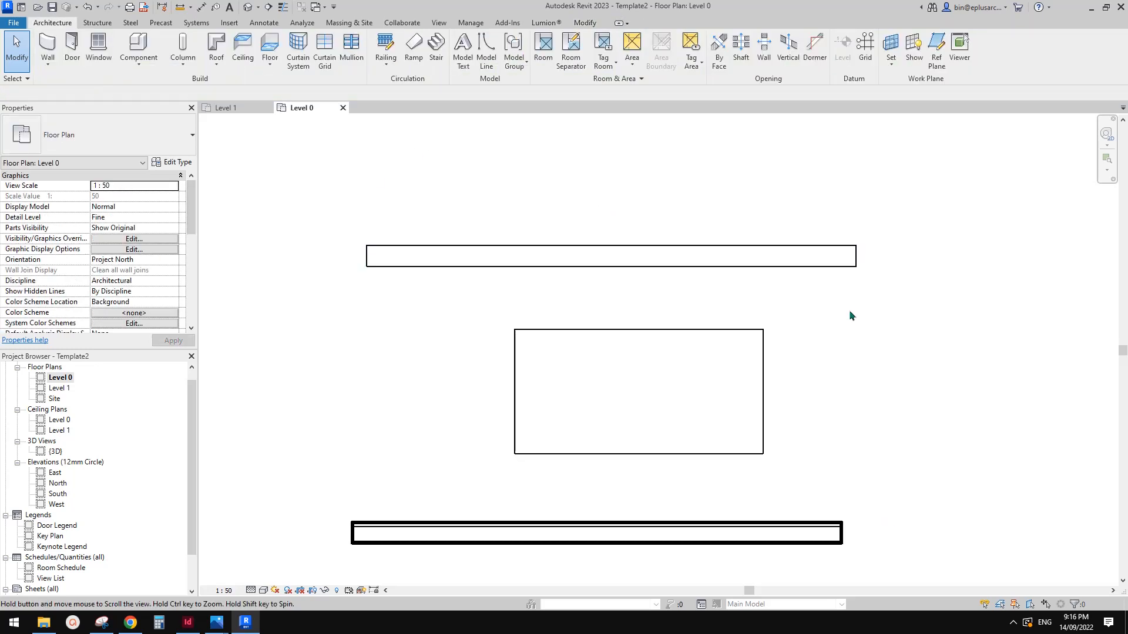
{"action": "scroll", "coordinate": [847, 309], "scroll_direction": "up", "scroll_amount": 1}
{"action": "scroll", "coordinate": [816, 264], "scroll_direction": "down", "scroll_amount": 1}
{"action": "scroll", "coordinate": [816, 263], "scroll_direction": "down", "scroll_amount": 1}
{"action": "middle_click_drag", "start_coordinate": [848, 249], "coordinate": [824, 242]}
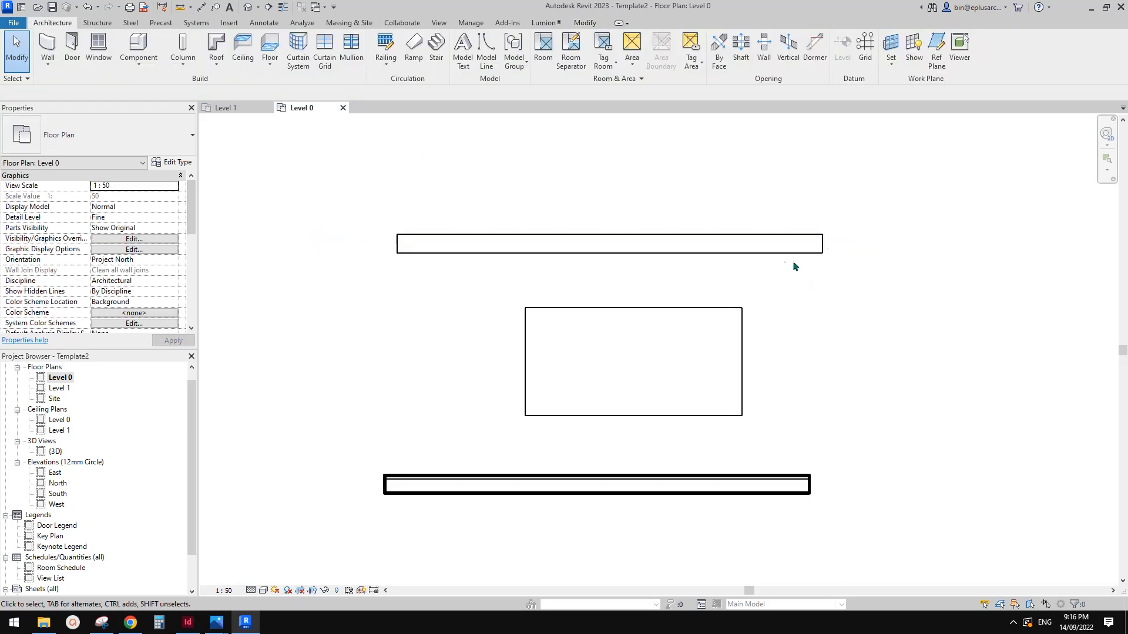
{"action": "scroll", "coordinate": [710, 269], "scroll_direction": "down", "scroll_amount": 1}
{"action": "middle_click_drag", "start_coordinate": [672, 272], "coordinate": [592, 316]}
{"action": "left_click", "coordinate": [612, 296]}
{"action": "left_click", "coordinate": [614, 314]}
{"action": "left_click", "coordinate": [615, 305]}
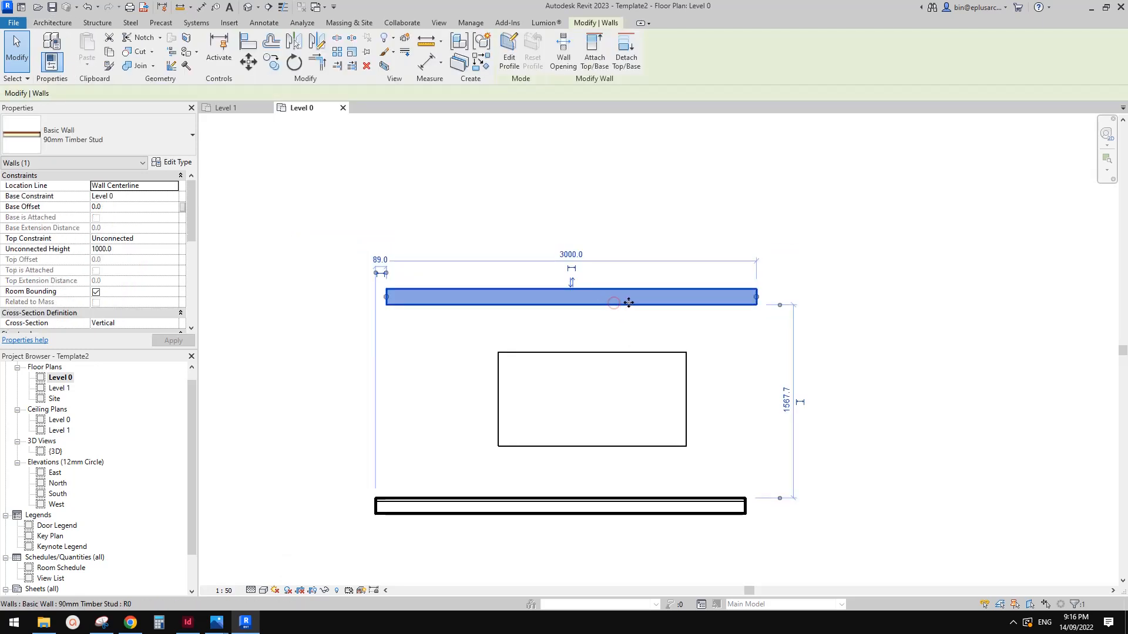
{"action": "scroll", "coordinate": [575, 300], "scroll_direction": "up", "scroll_amount": 1}
{"action": "left_click", "coordinate": [608, 308]}
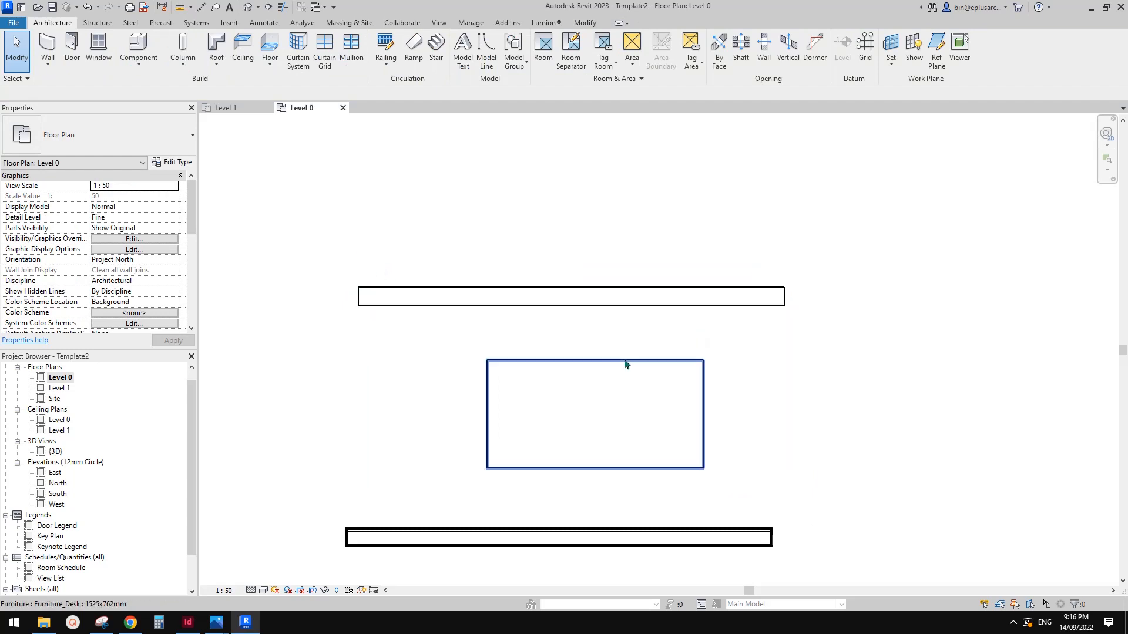
{"action": "middle_click_drag", "start_coordinate": [519, 404], "coordinate": [526, 374]}
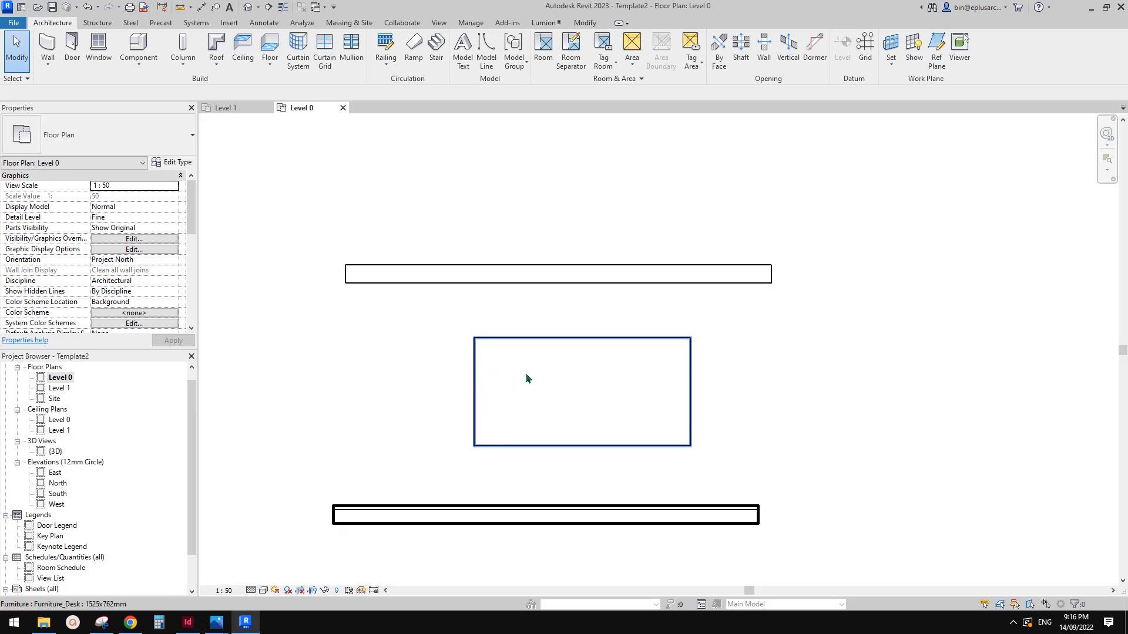
{"action": "left_click", "coordinate": [591, 373]}
{"action": "left_click", "coordinate": [574, 330]}
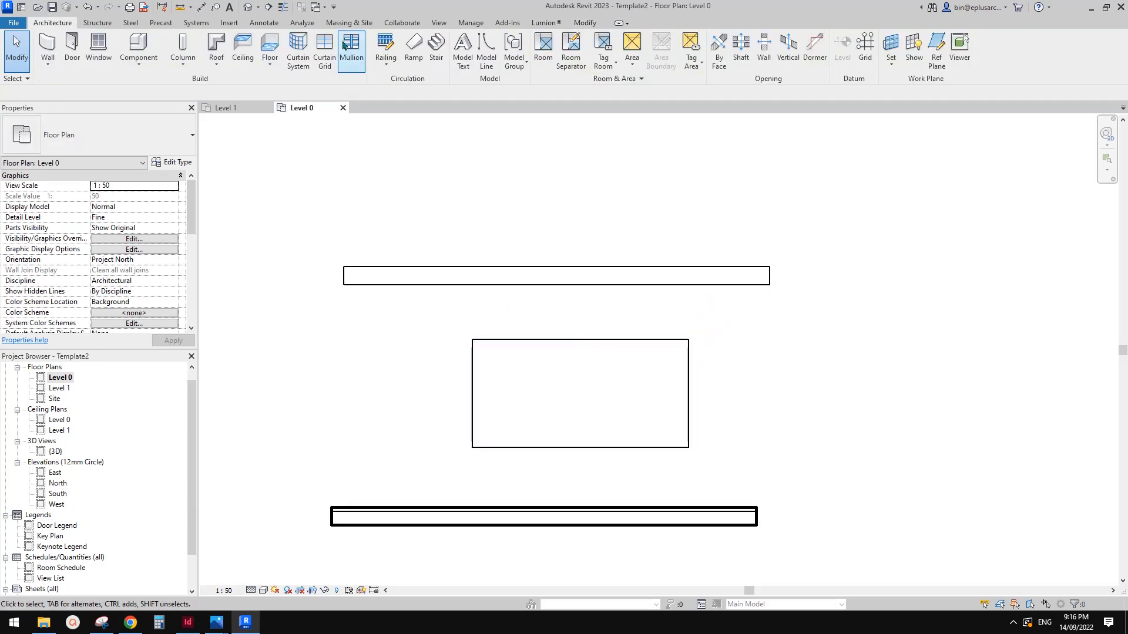
Set the projection line weight of the Walls category to 2 in Object Styles.
{"action": "left_click", "coordinate": [470, 24]}
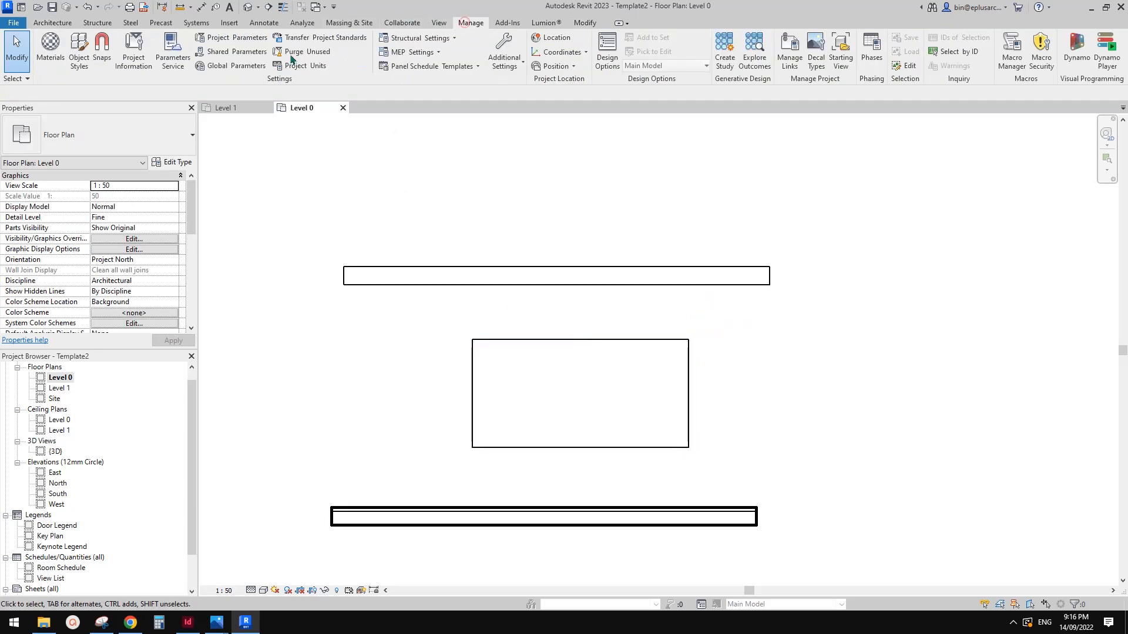
{"action": "left_click", "coordinate": [79, 50]}
{"action": "left_click", "coordinate": [327, 339]}
{"action": "key", "text": "w"}
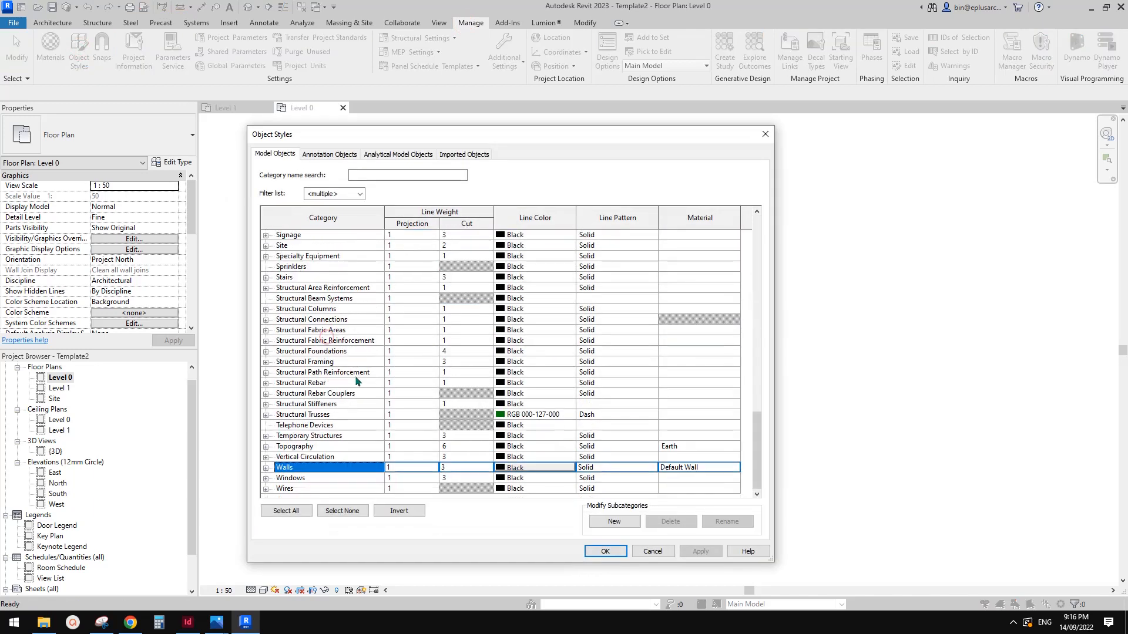
{"action": "left_click", "coordinate": [405, 467]}
{"action": "type", "text": "2"}
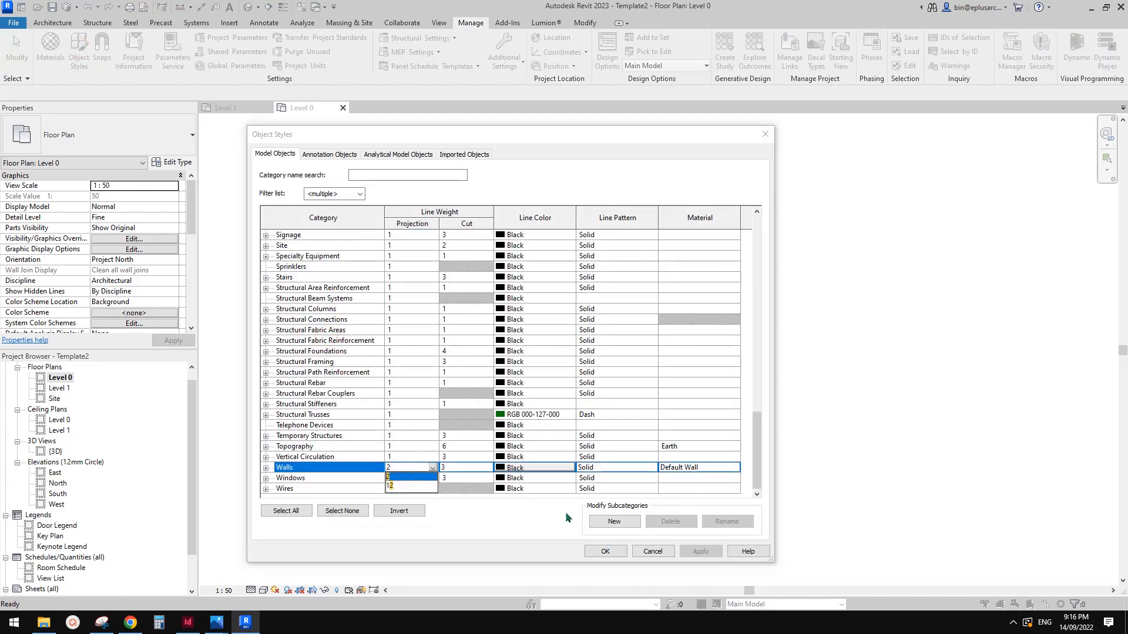
{"action": "left_click", "coordinate": [605, 551]}
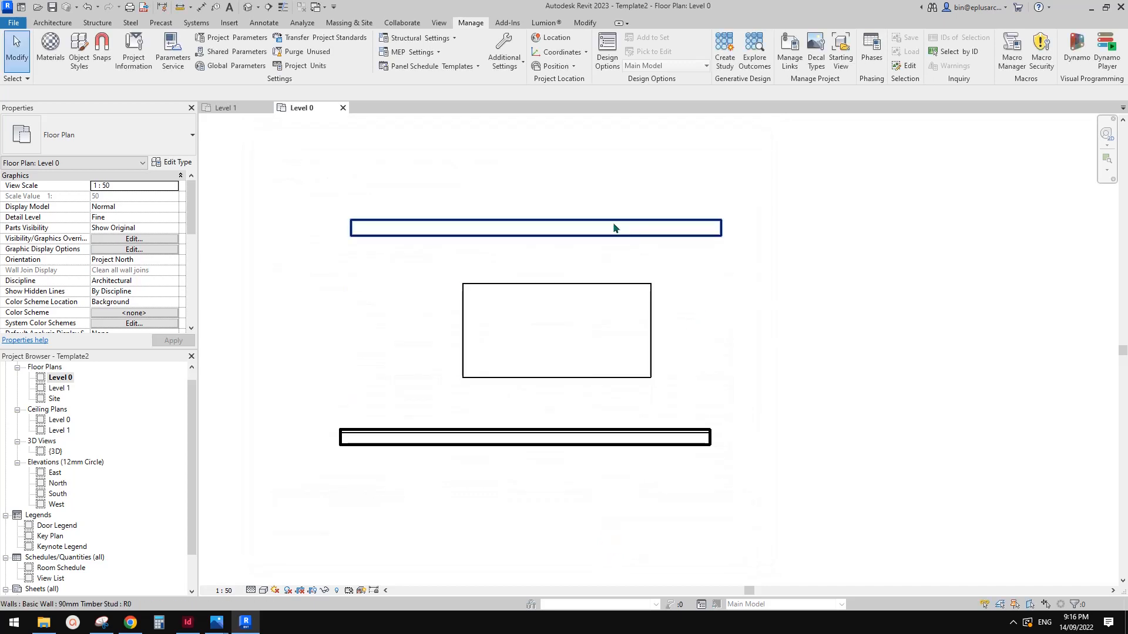
Set the cut line weight of the Walls category to 4 in Object Styles and check the lower wall's outline.
{"action": "left_click", "coordinate": [75, 53]}
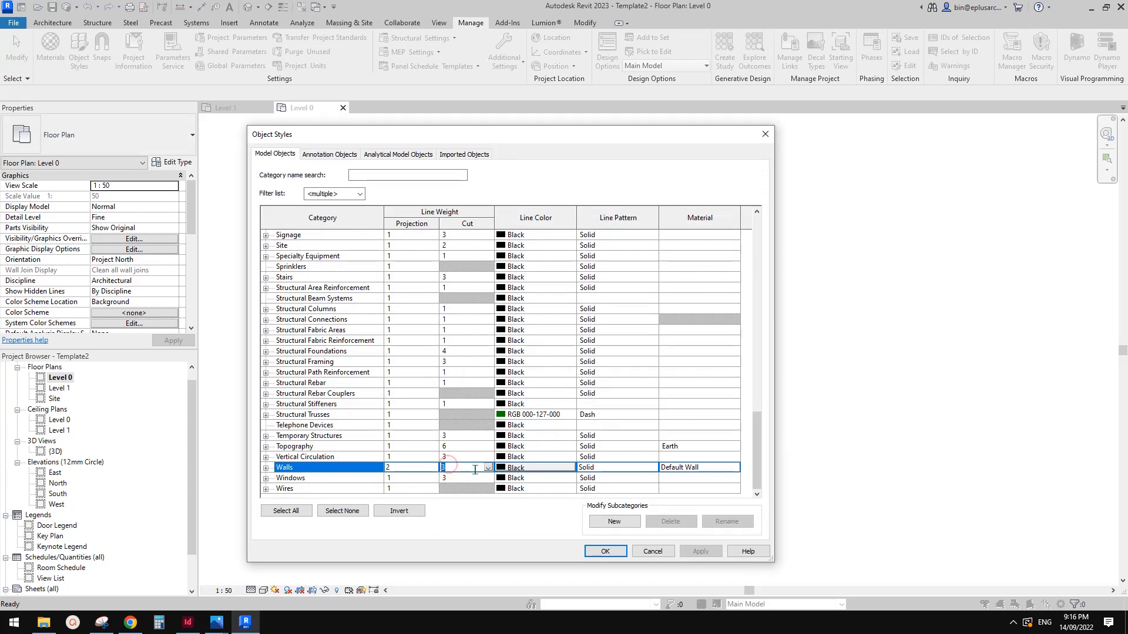
{"action": "type", "text": "4"}
{"action": "left_click", "coordinate": [619, 552]}
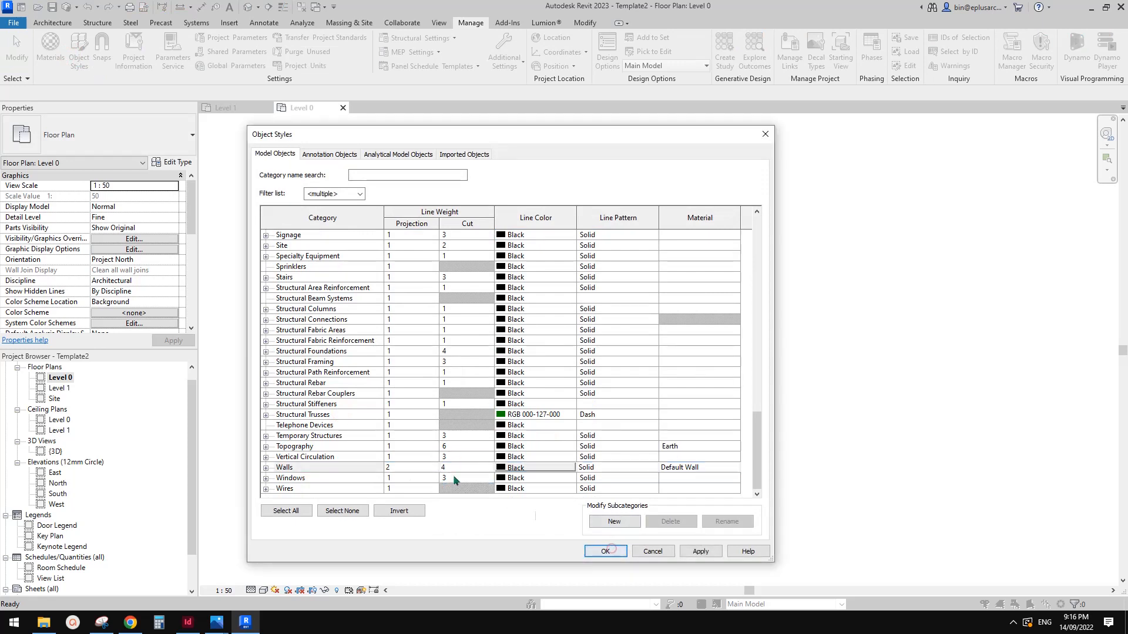
{"action": "left_click", "coordinate": [615, 552]}
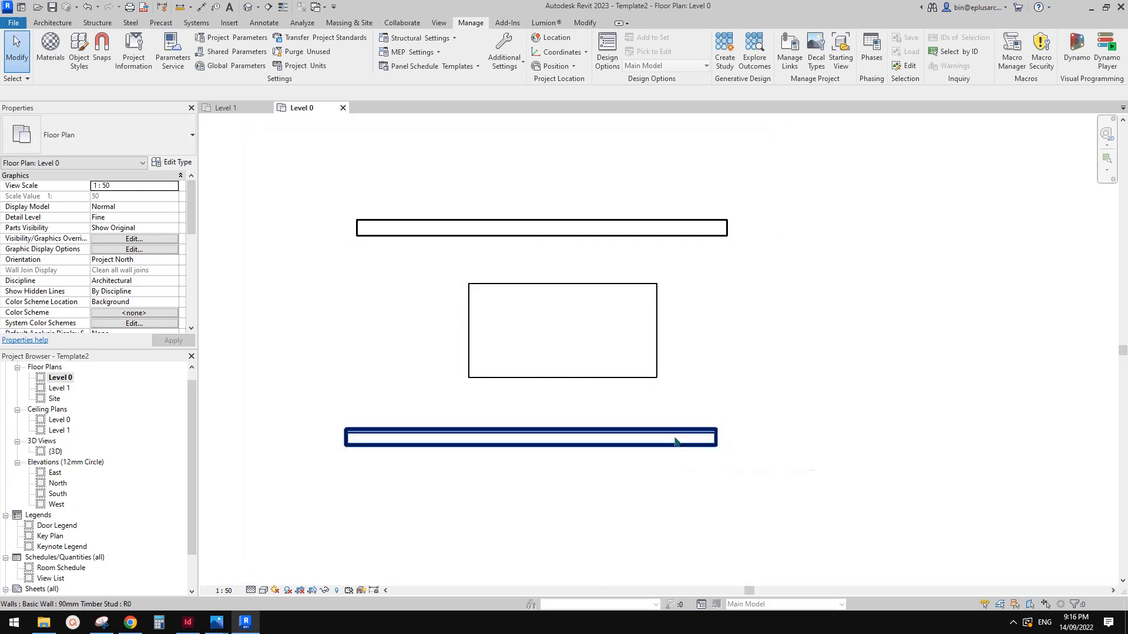
{"action": "middle_click_drag", "start_coordinate": [760, 406], "coordinate": [750, 417]}
{"action": "scroll", "coordinate": [688, 372], "scroll_direction": "down", "scroll_amount": 1}
{"action": "middle_click_drag", "start_coordinate": [687, 372], "coordinate": [686, 395]}
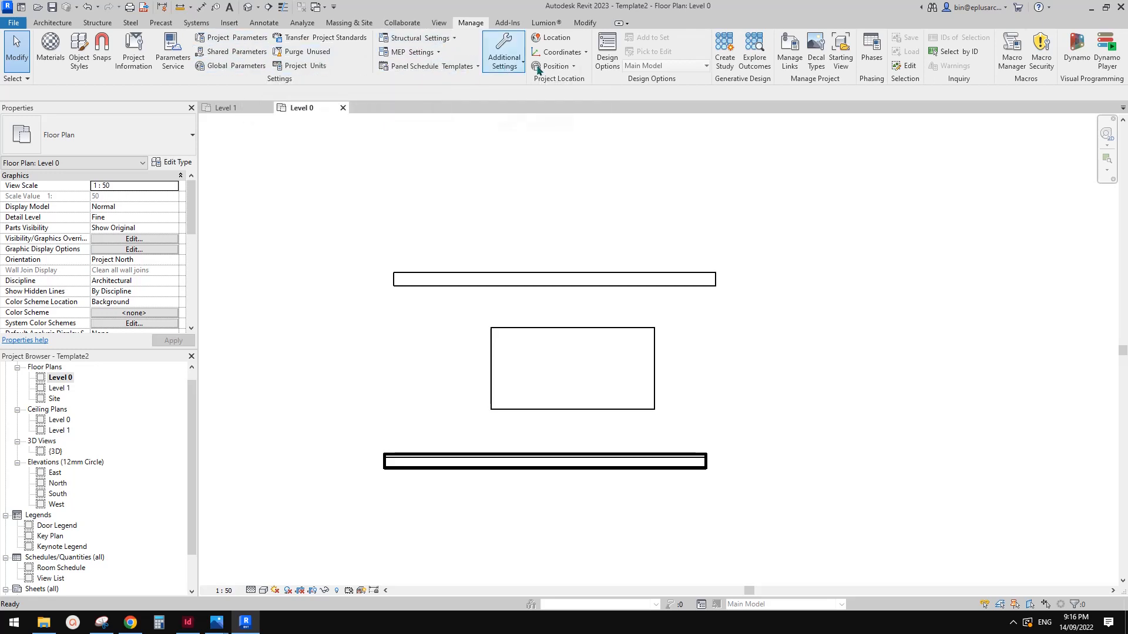
Review the line weights, colors and patterns of the Lines subcategories in Line Styles, leaving the settings as they are.
{"action": "left_click", "coordinate": [507, 65]}
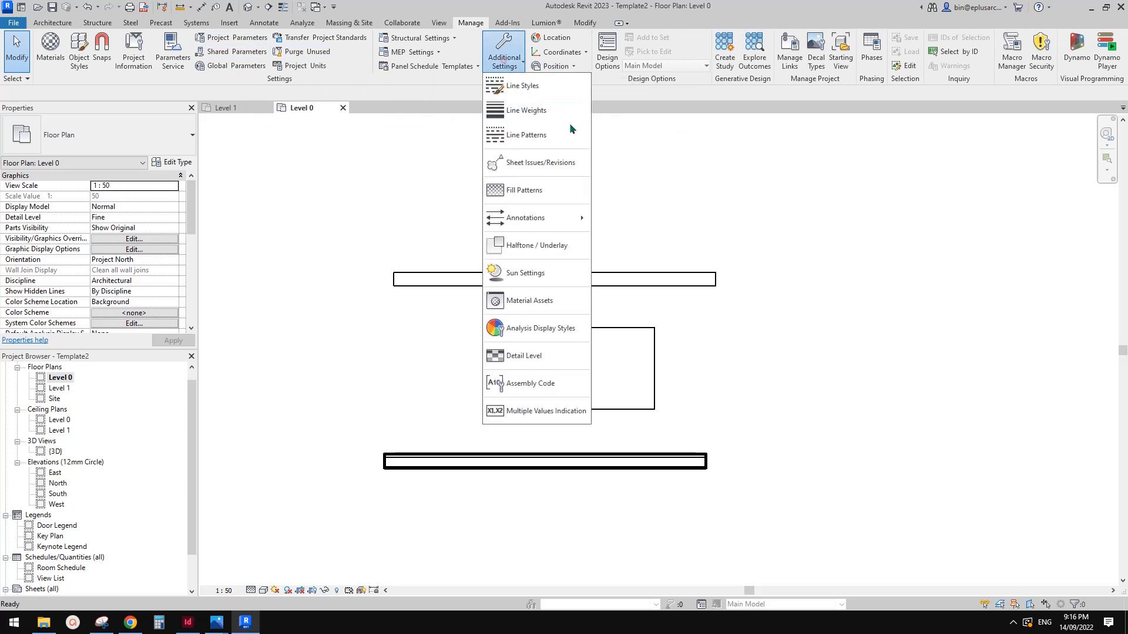
{"action": "left_click", "coordinate": [541, 86]}
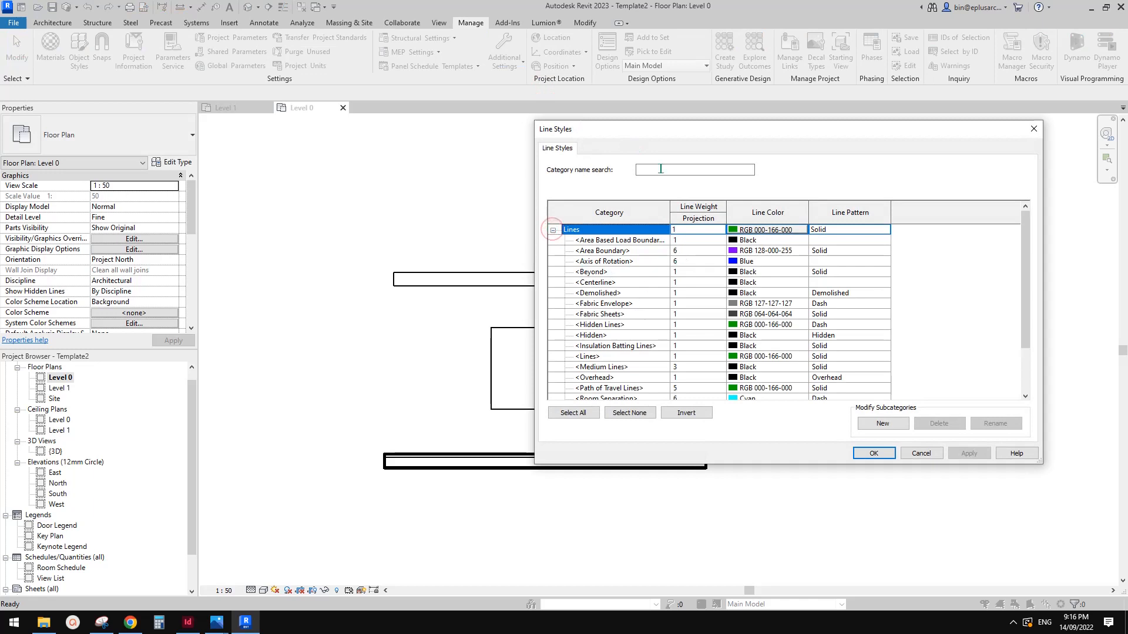
{"action": "left_click_drag", "start_coordinate": [672, 127], "coordinate": [597, 125]}
{"action": "scroll", "coordinate": [953, 272], "scroll_direction": "down", "scroll_amount": 2}
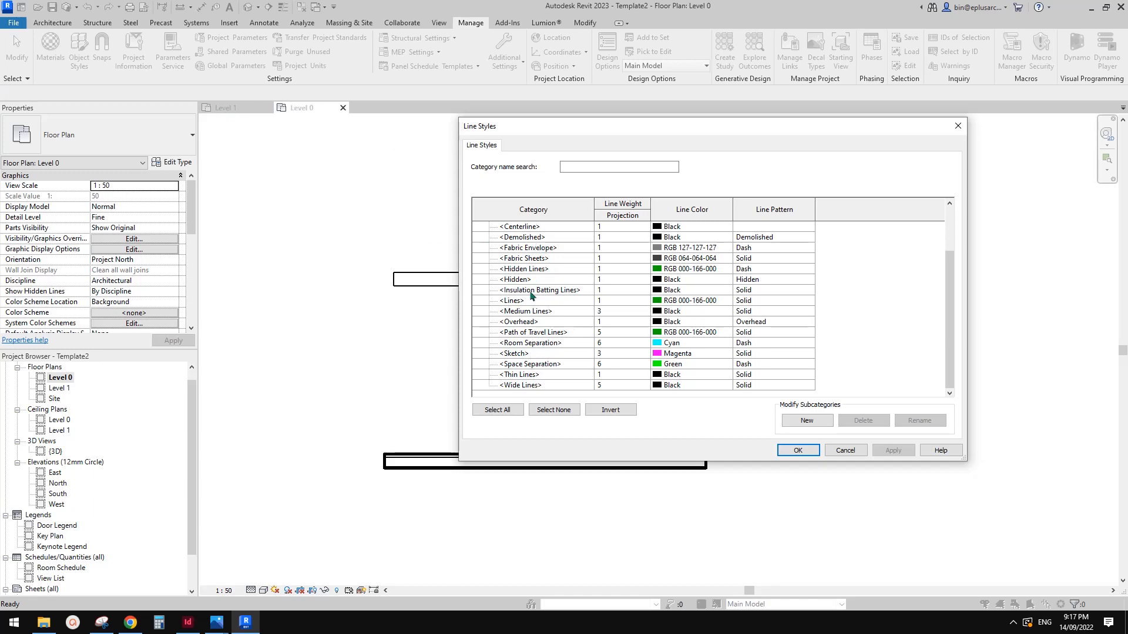
{"action": "scroll", "coordinate": [936, 323], "scroll_direction": "up", "scroll_amount": 2}
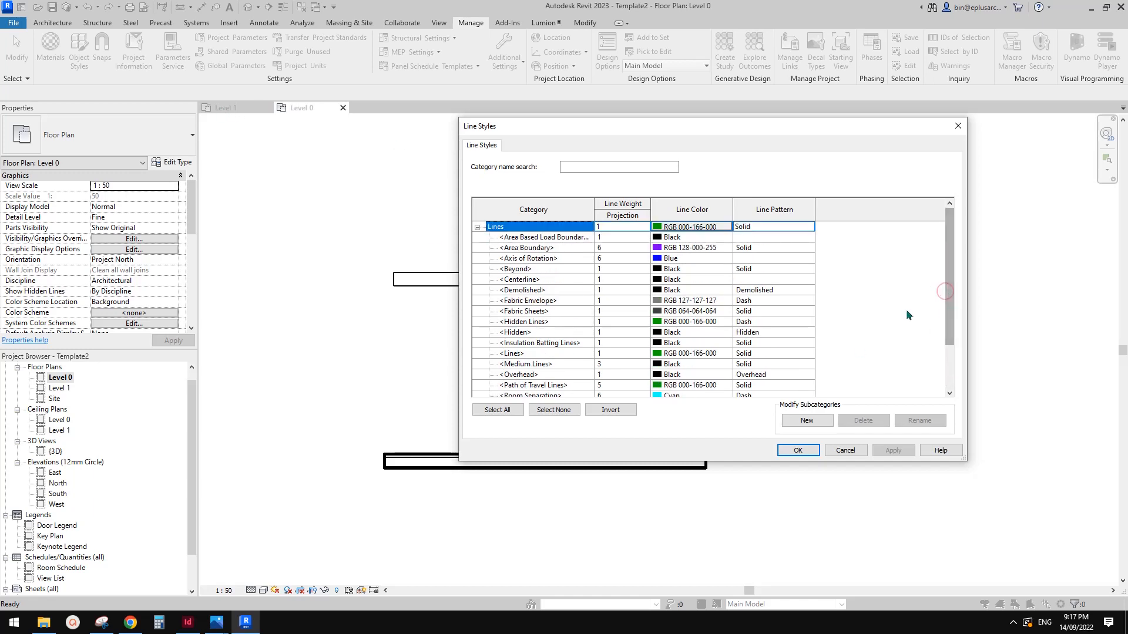
{"action": "left_click", "coordinate": [846, 450]}
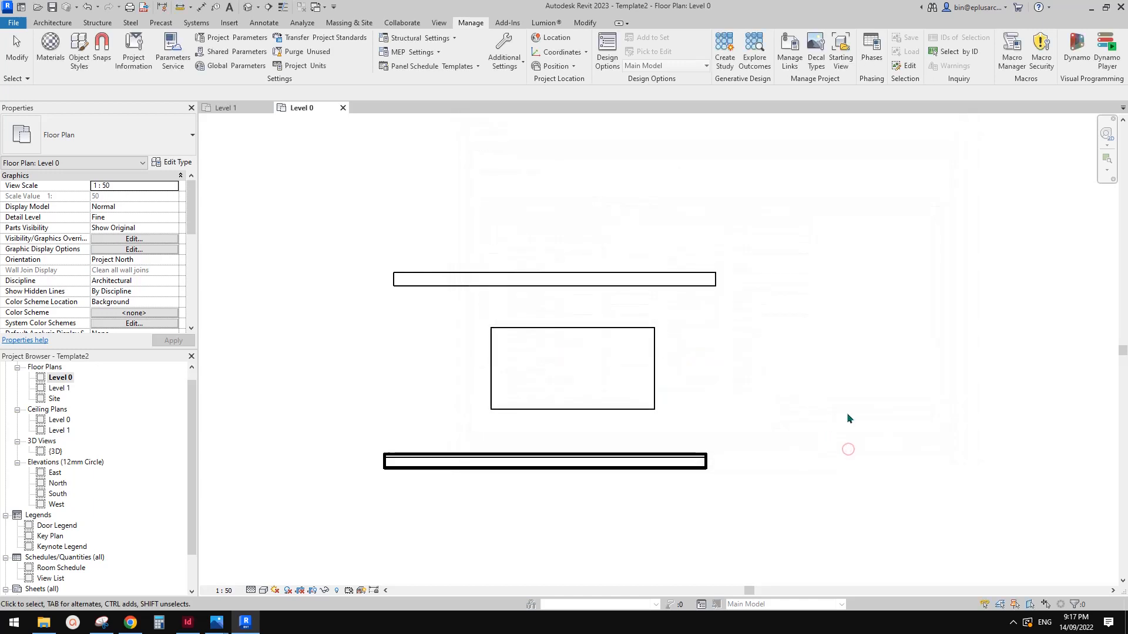
{"action": "scroll", "coordinate": [726, 392], "scroll_direction": "down", "scroll_amount": 1}
{"action": "middle_click_drag", "start_coordinate": [766, 401], "coordinate": [726, 406]}
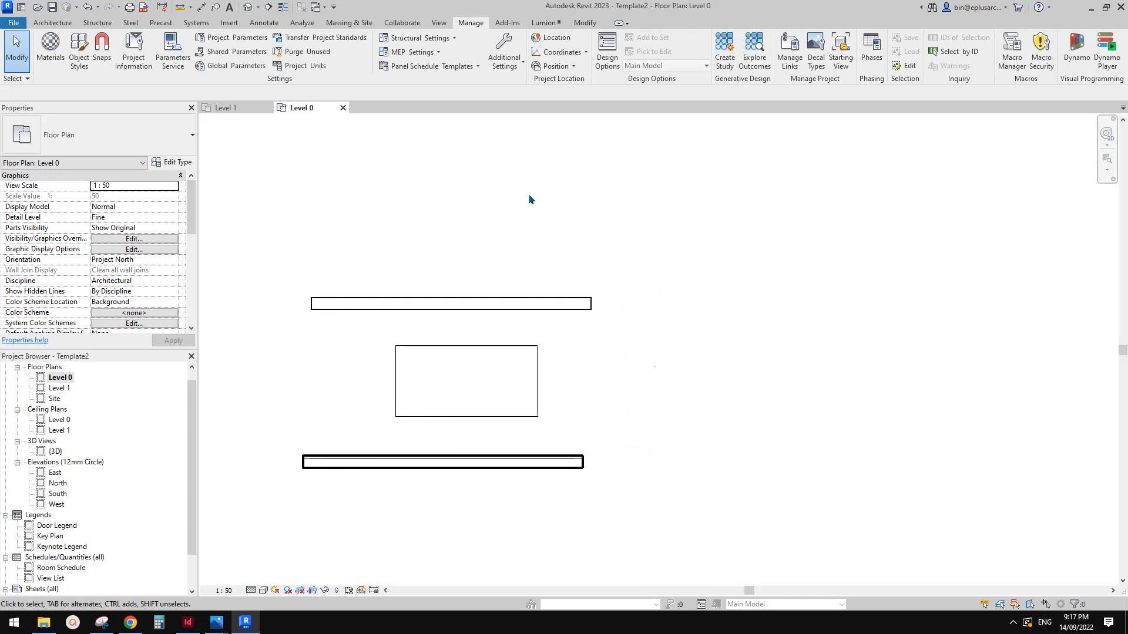
{"action": "left_click", "coordinate": [506, 64]}
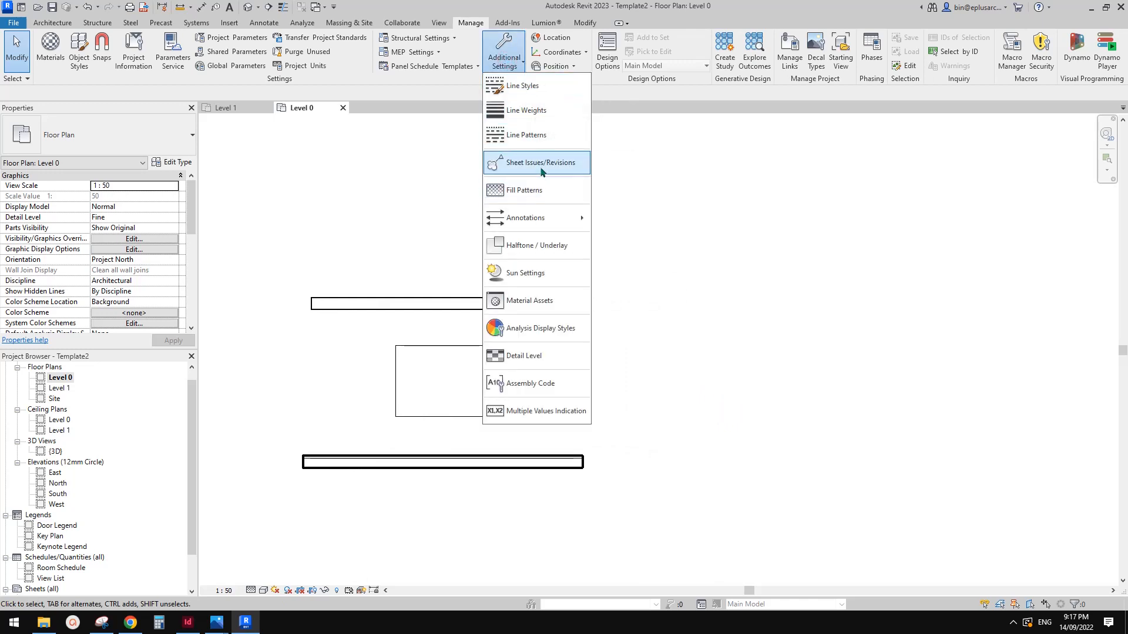
{"action": "left_click", "coordinate": [530, 118]}
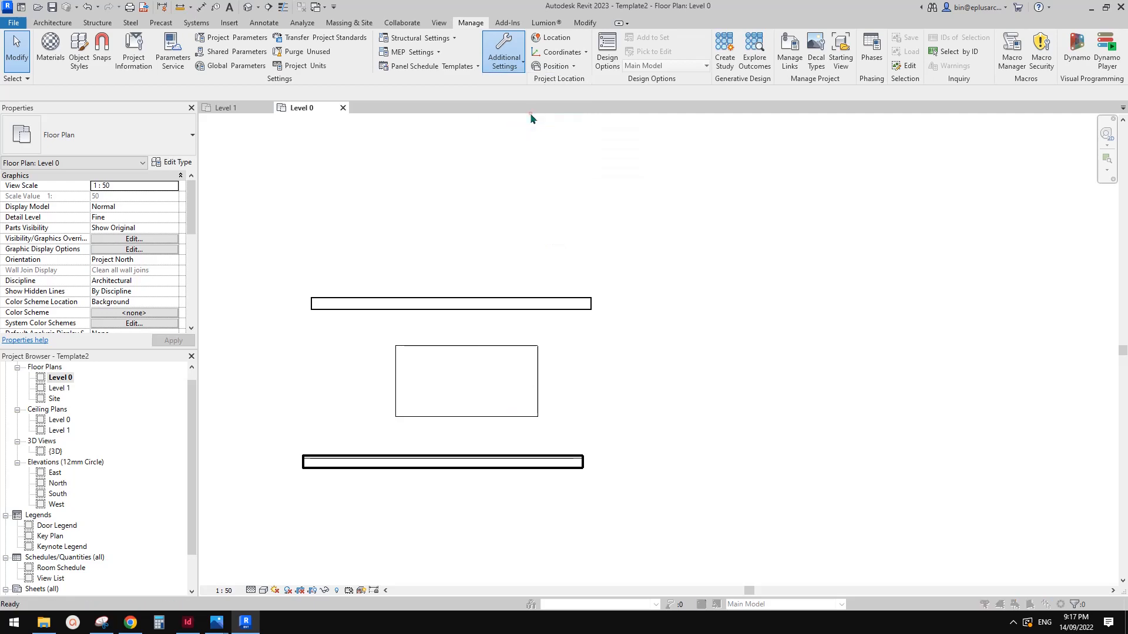
{"action": "left_click", "coordinate": [552, 66]}
Create a new Lines subcategory named Red Dash in Line Styles.
{"action": "left_click", "coordinate": [504, 59]}
{"action": "left_click", "coordinate": [514, 87]}
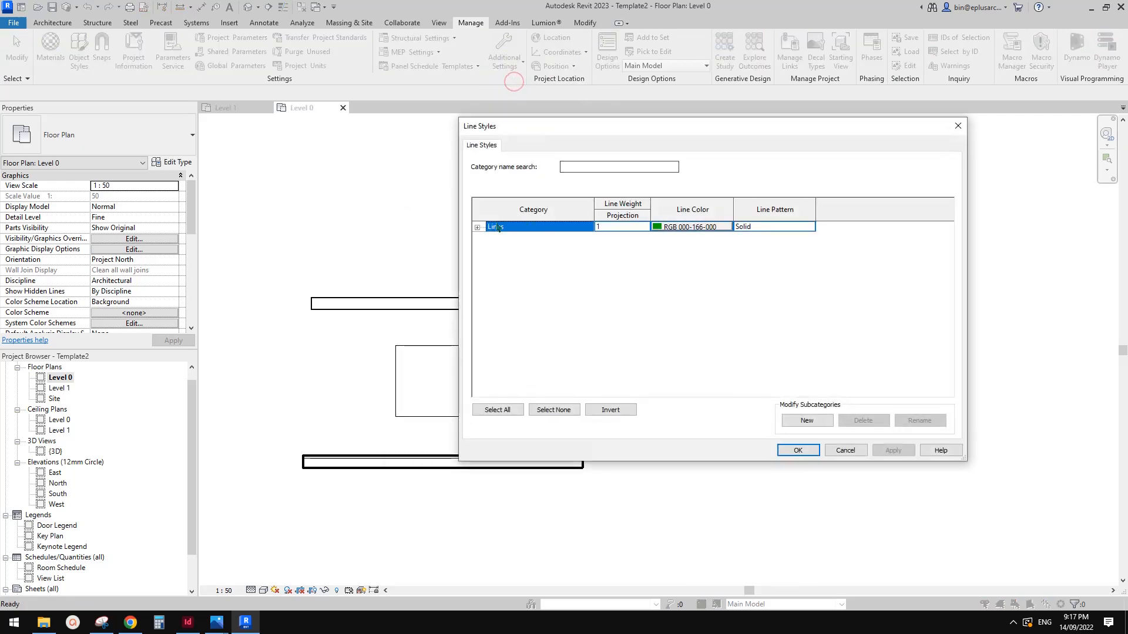
{"action": "left_click", "coordinate": [477, 226]}
{"action": "scroll", "coordinate": [797, 321], "scroll_direction": "down", "scroll_amount": 1}
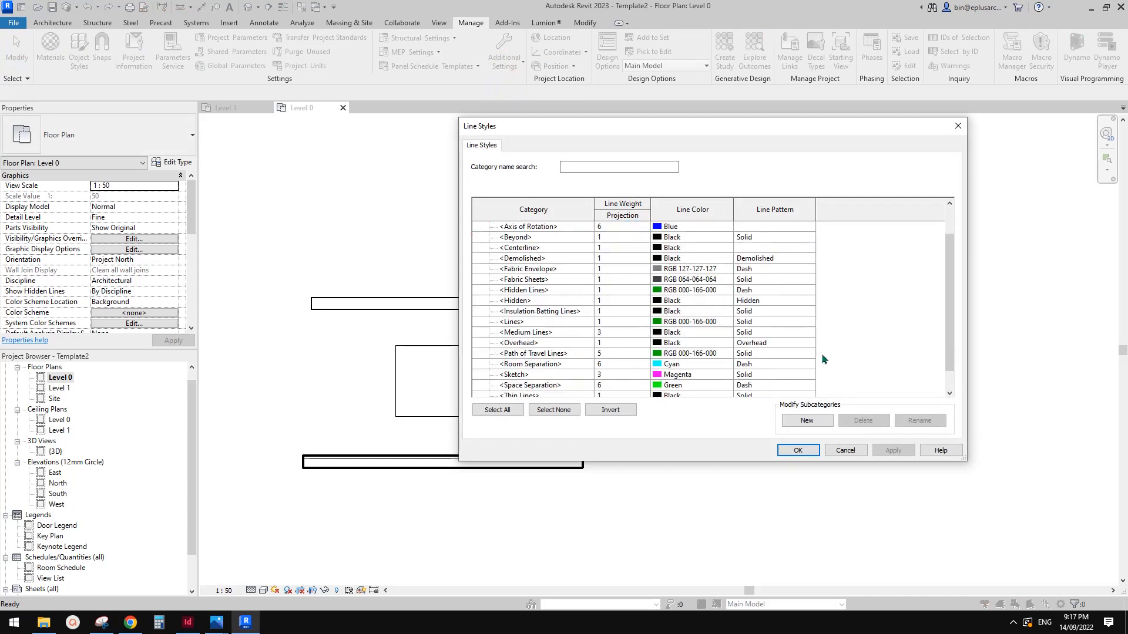
{"action": "left_click", "coordinate": [800, 421]}
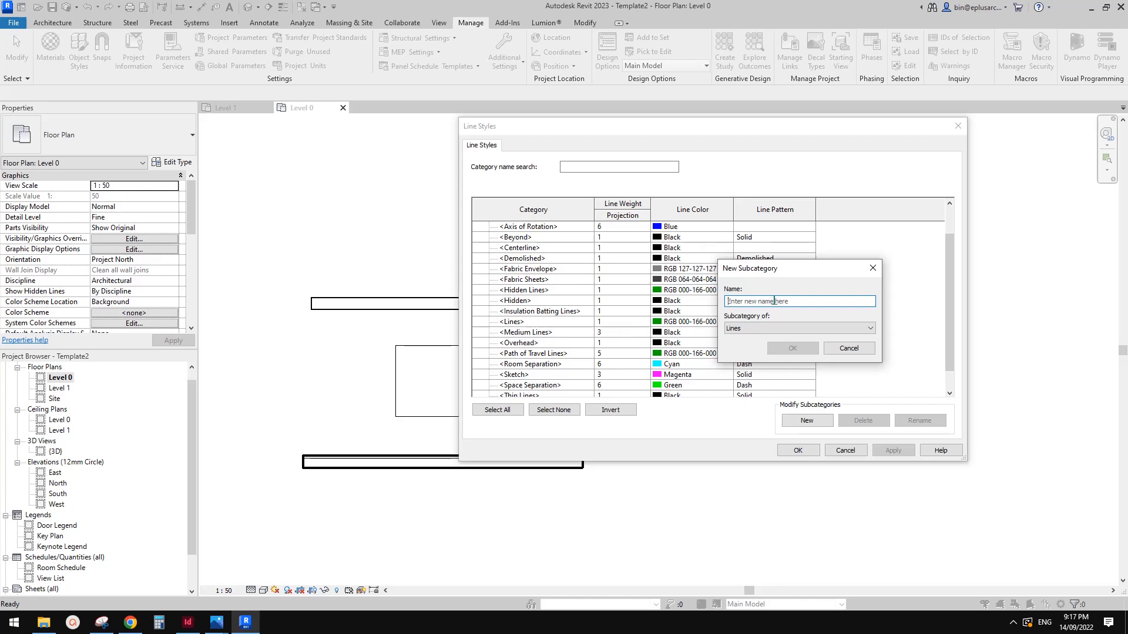
{"action": "left_click", "coordinate": [803, 304]}
{"action": "type", "text": "Red Dash"}
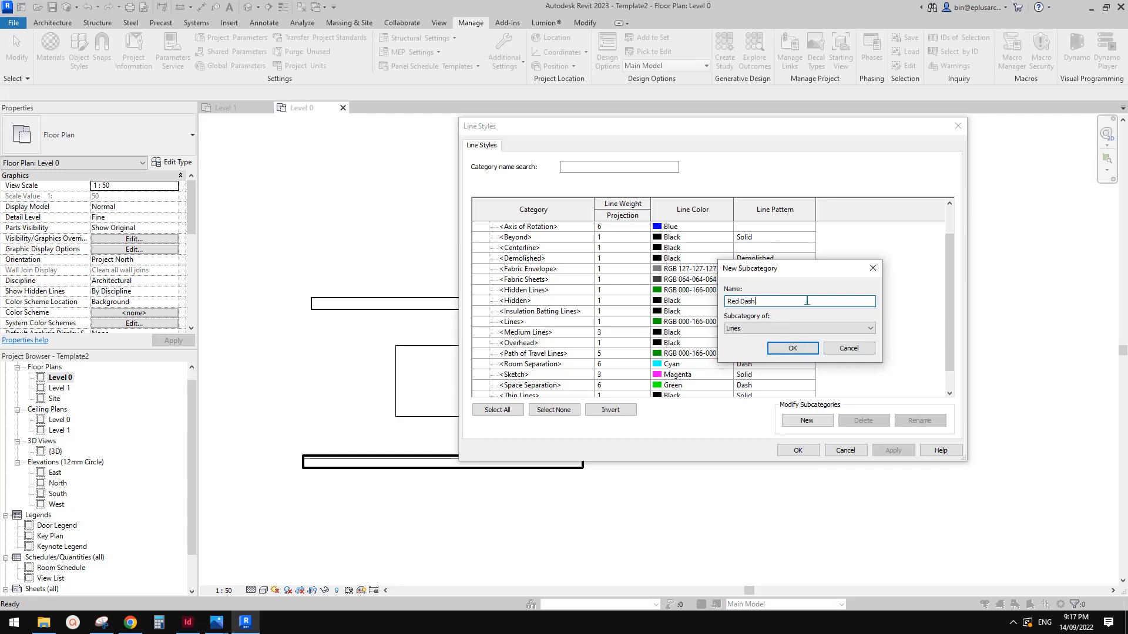
{"action": "left_click", "coordinate": [793, 349]}
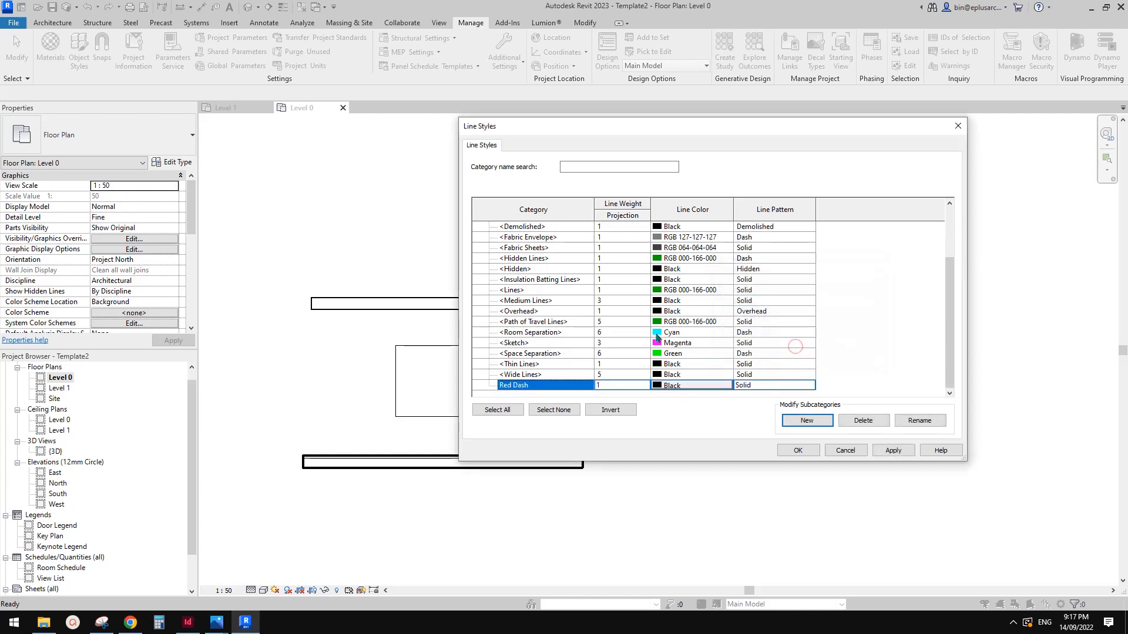
Set the Red Dash line style's projection line weight to 2 and its color to red.
{"action": "left_click", "coordinate": [615, 385]}
{"action": "type", "text": "2"}
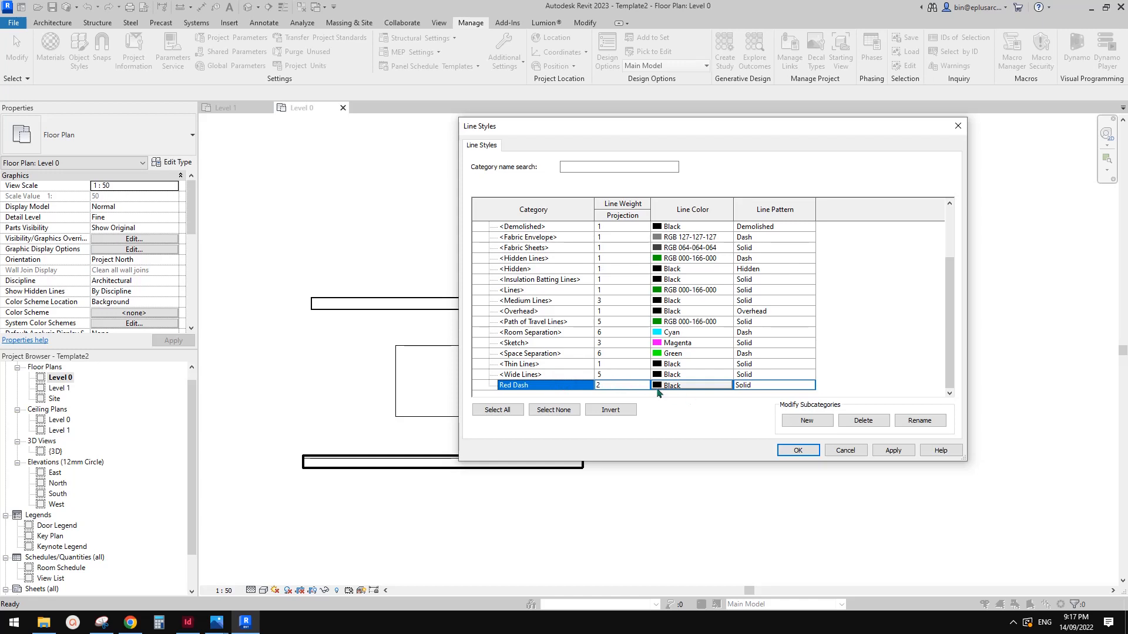
{"action": "left_click", "coordinate": [699, 385]}
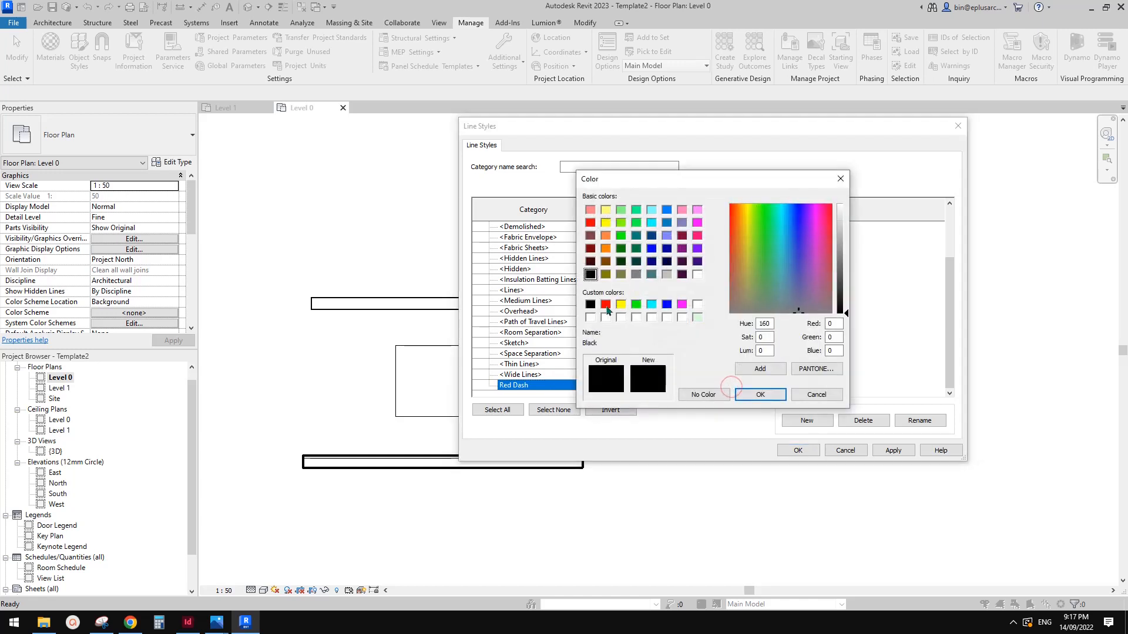
{"action": "left_click", "coordinate": [605, 304]}
{"action": "left_click", "coordinate": [760, 394]}
Assign the Dash line pattern to the Red Dash line style and accept the line style changes.
{"action": "left_click", "coordinate": [774, 386]}
{"action": "left_click", "coordinate": [809, 386]}
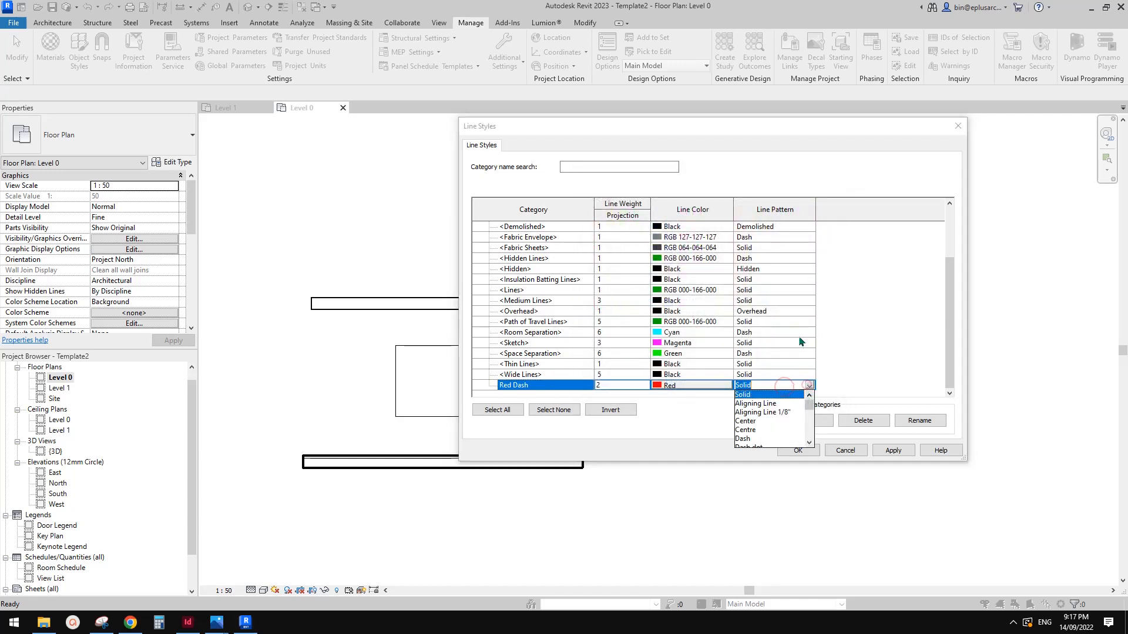
{"action": "mouse_move", "coordinate": [812, 410]}
{"action": "left_mouse_down"}
{"action": "mouse_move", "coordinate": [814, 422]}
{"action": "mouse_move", "coordinate": [813, 409]}
{"action": "left_mouse_up"}
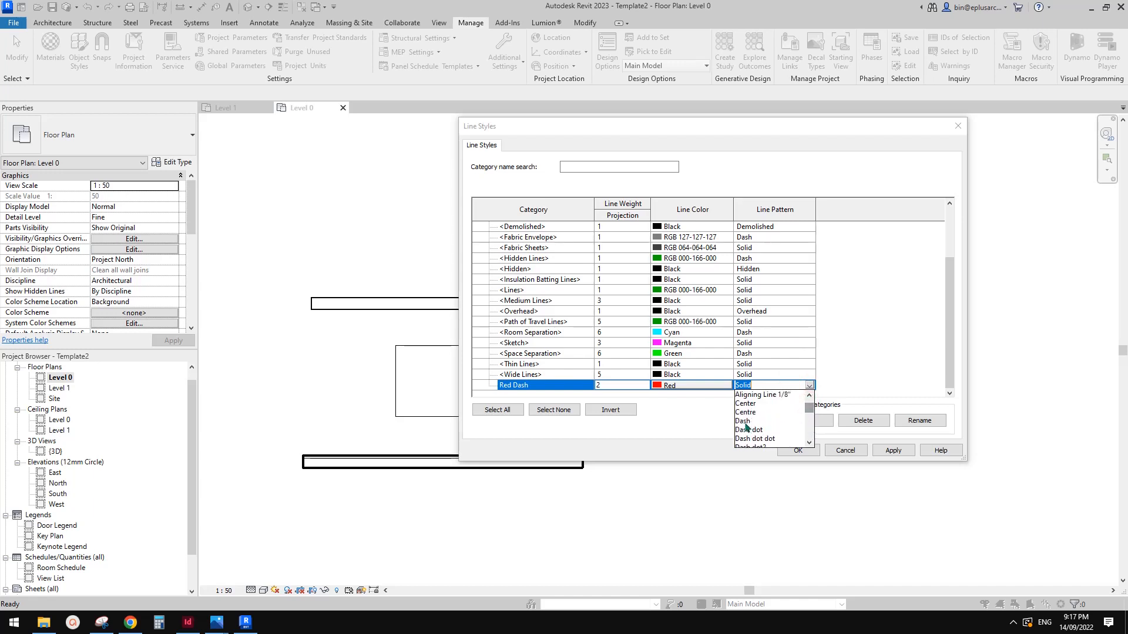
{"action": "left_click", "coordinate": [743, 421]}
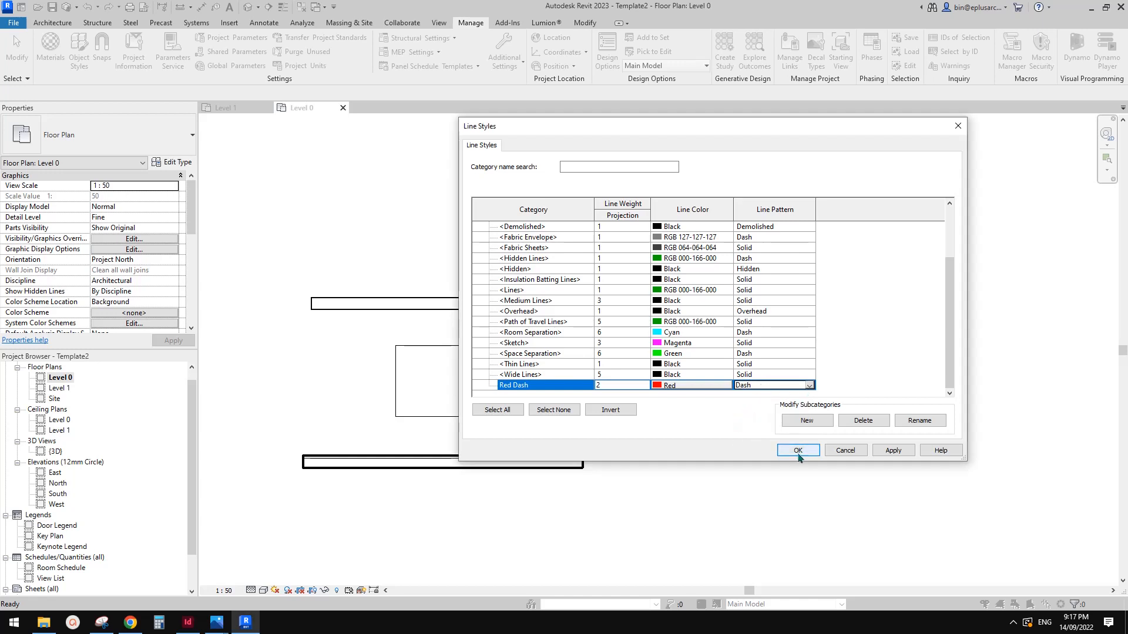
{"action": "left_click", "coordinate": [798, 450]}
Draw a chain of four detail lines in the Red Dash style, shaped like an open star, to the right of the walls.
{"action": "key", "text": "l"}
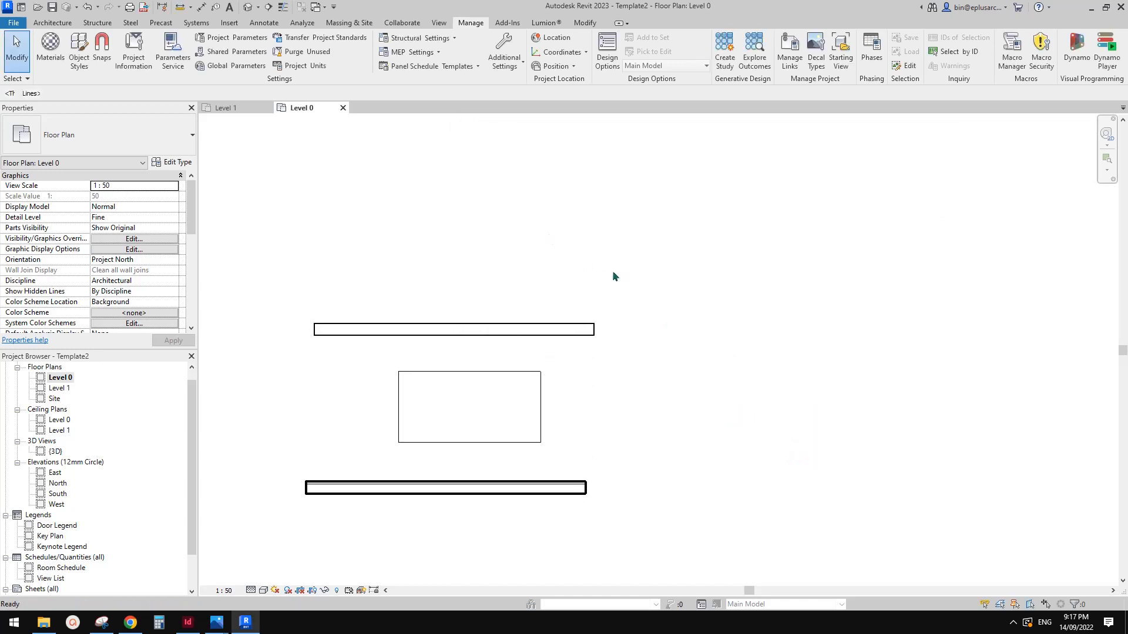
{"action": "left_click", "coordinate": [623, 57]}
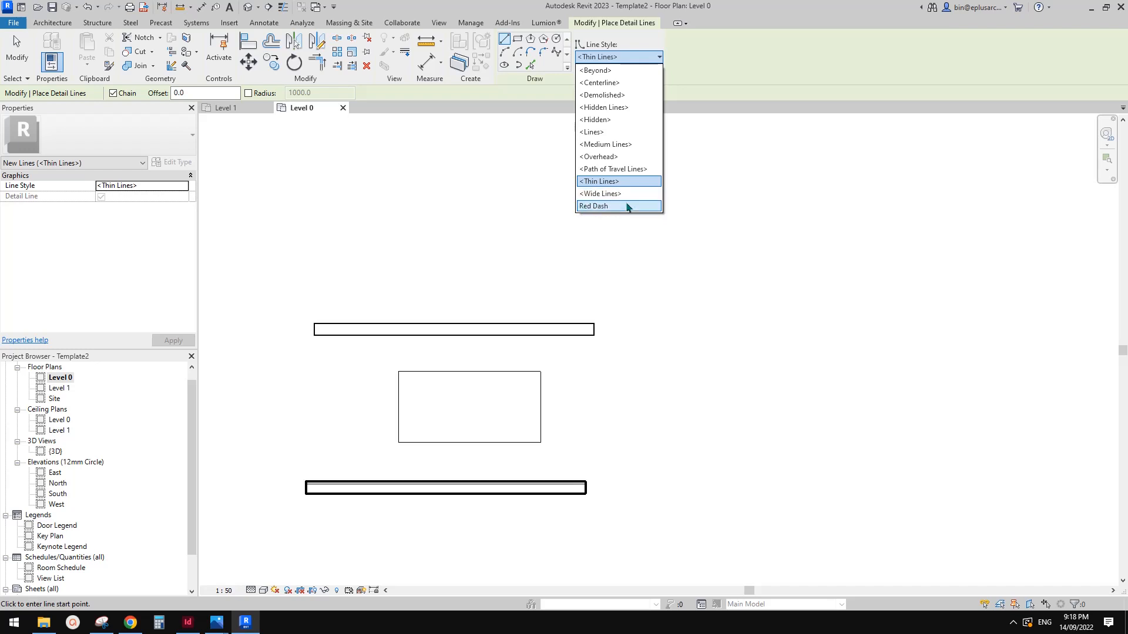
{"action": "left_click", "coordinate": [596, 206]}
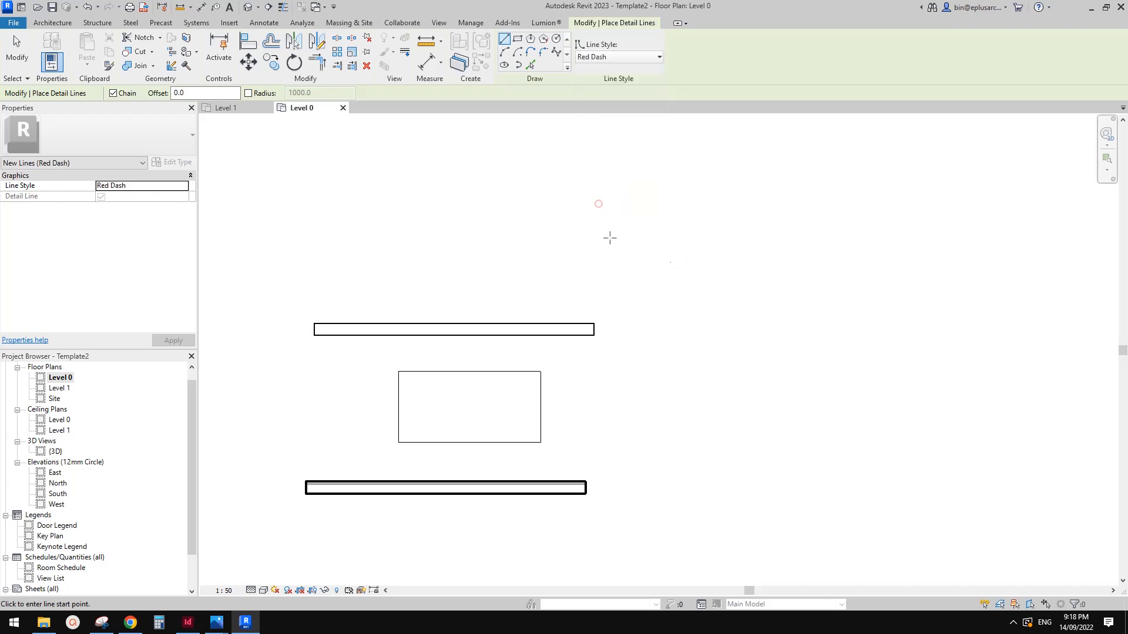
{"action": "left_click", "coordinate": [608, 237]}
{"action": "left_click", "coordinate": [813, 223]}
{"action": "left_click", "coordinate": [681, 353]}
{"action": "left_click", "coordinate": [715, 187]}
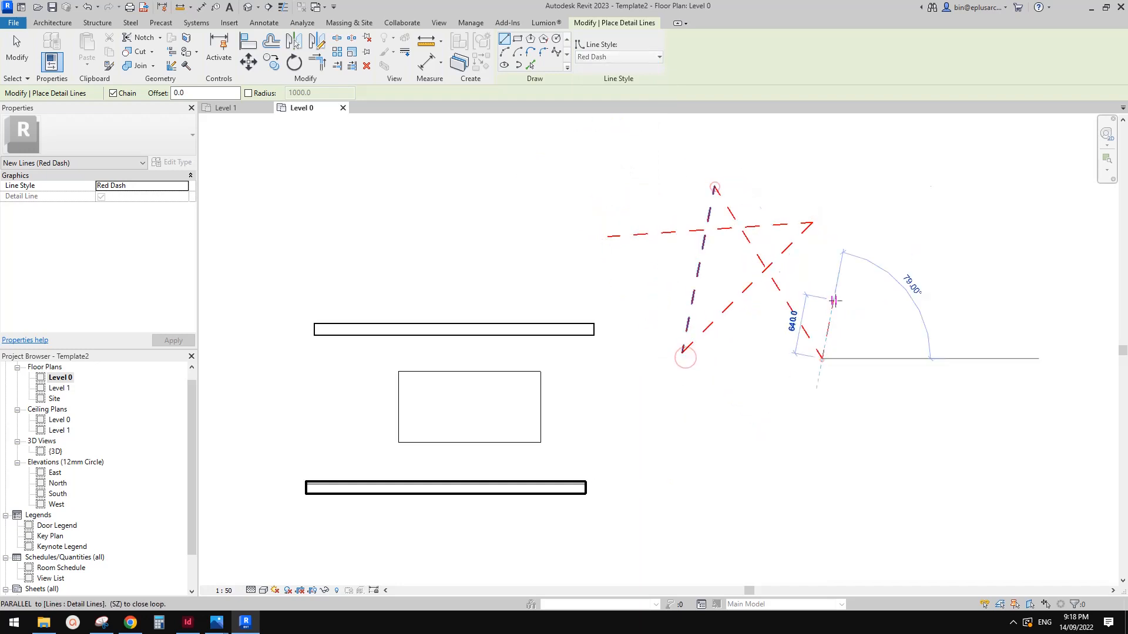
{"action": "left_click", "coordinate": [821, 360]}
{"action": "key", "text": "Escape"}
{"action": "middle_click_drag", "start_coordinate": [889, 248], "coordinate": [666, 272]}
{"action": "scroll", "coordinate": [666, 272], "scroll_direction": "up", "scroll_amount": 3}
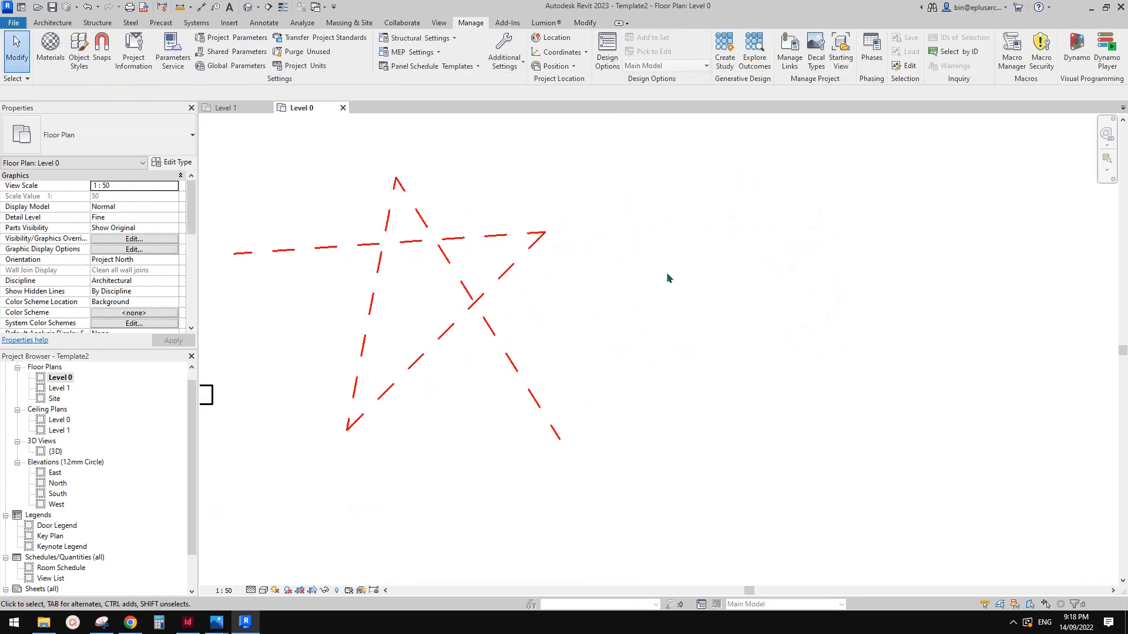
Open the Line Patterns settings and examine the list of available patterns.
{"action": "left_click", "coordinate": [504, 62]}
{"action": "middle_click_drag", "start_coordinate": [503, 167], "coordinate": [505, 171]}
{"action": "left_click", "coordinate": [520, 64]}
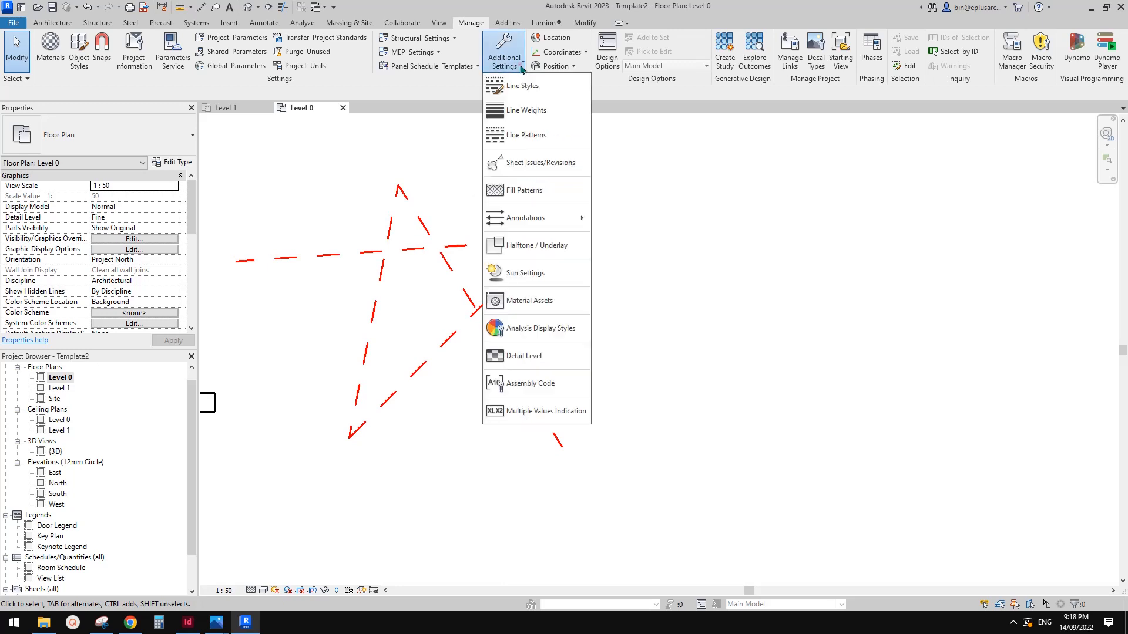
{"action": "left_click", "coordinate": [526, 135]}
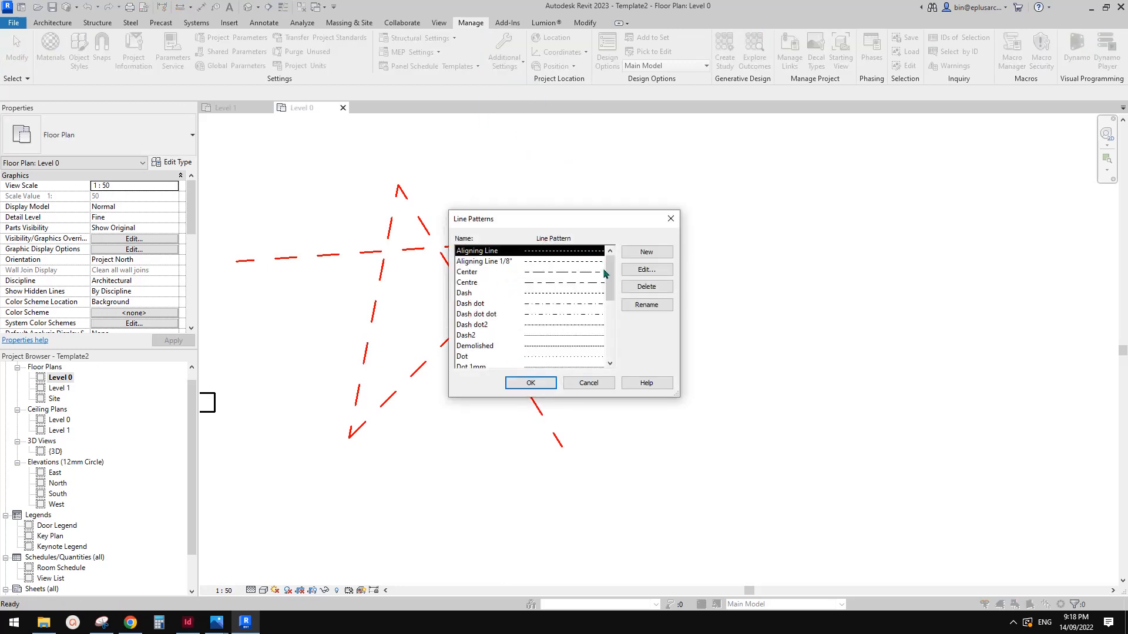
{"action": "left_click_drag", "start_coordinate": [609, 276], "coordinate": [639, 241]}
{"action": "left_click", "coordinate": [647, 252]}
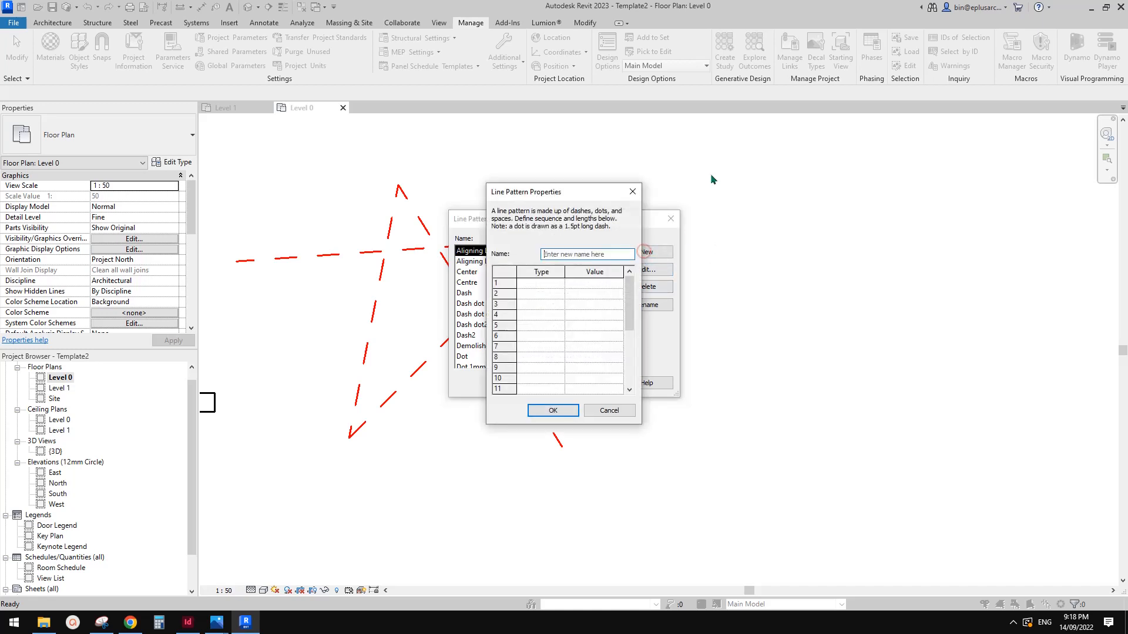
{"action": "left_click_drag", "start_coordinate": [581, 193], "coordinate": [833, 192]}
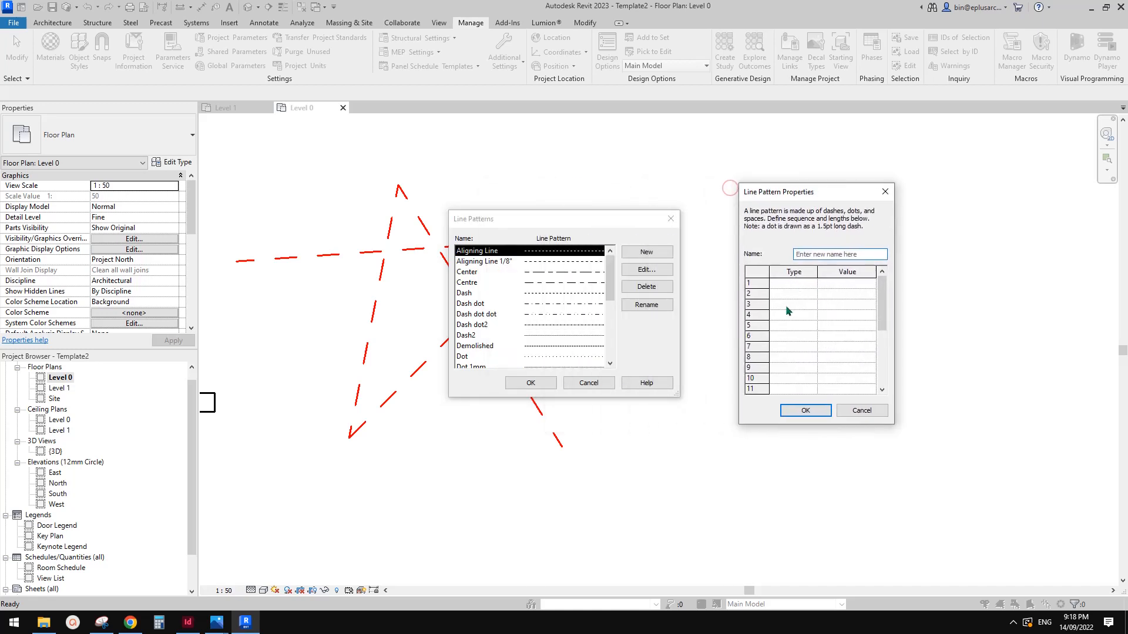
{"action": "left_click", "coordinate": [862, 411]}
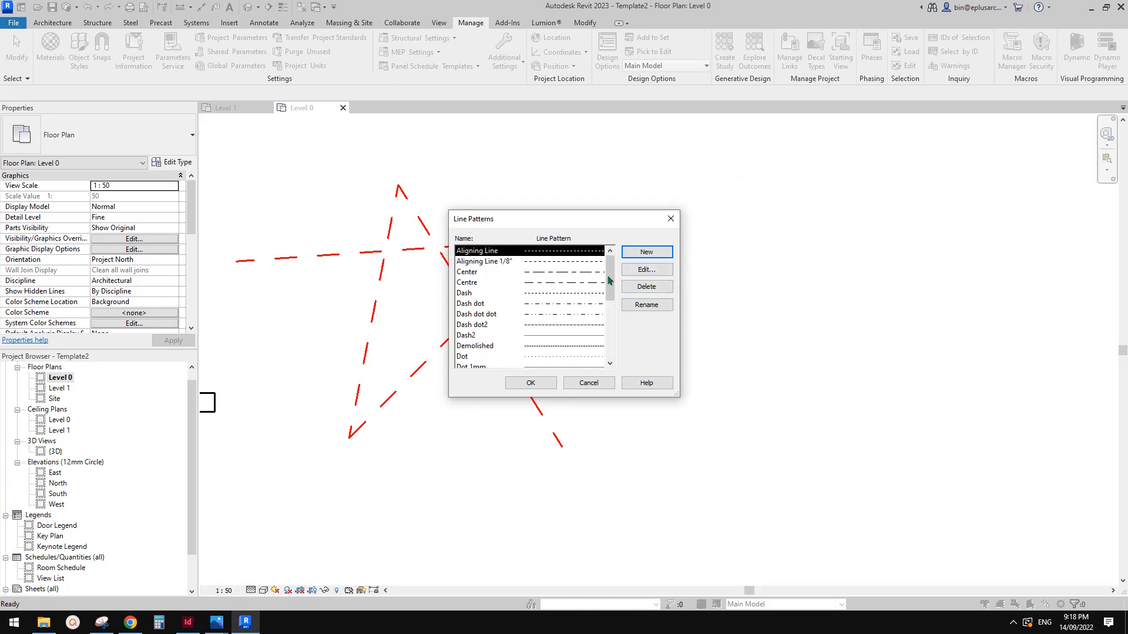
Examine the segment types and lengths that define the Dash dot line pattern, leaving its definition as it is.
{"action": "left_click", "coordinate": [515, 305]}
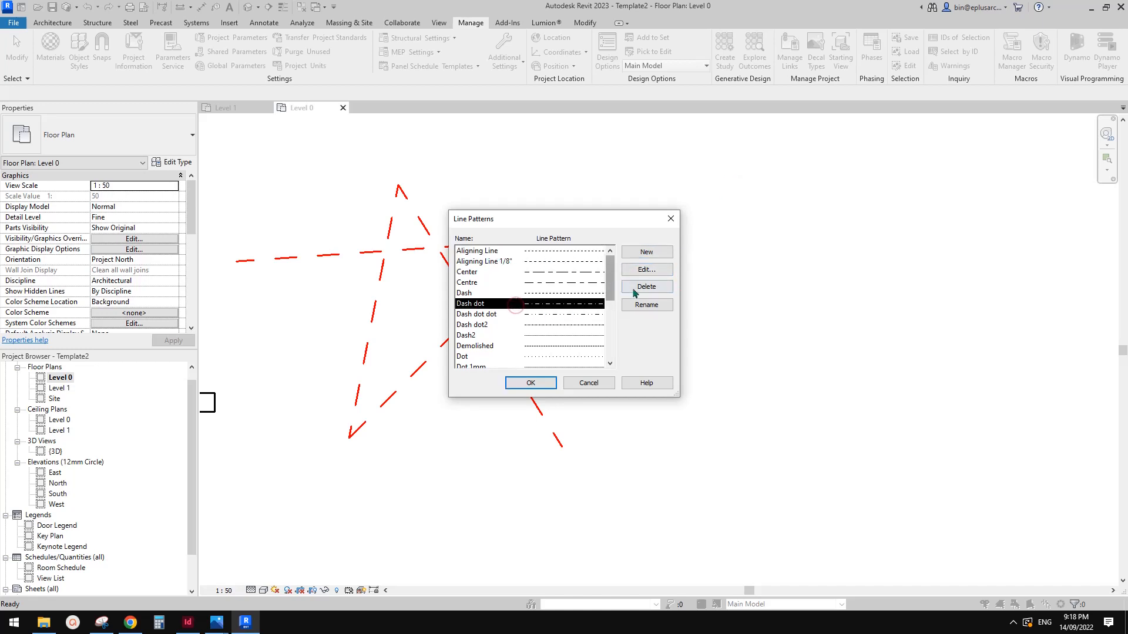
{"action": "left_click", "coordinate": [650, 271]}
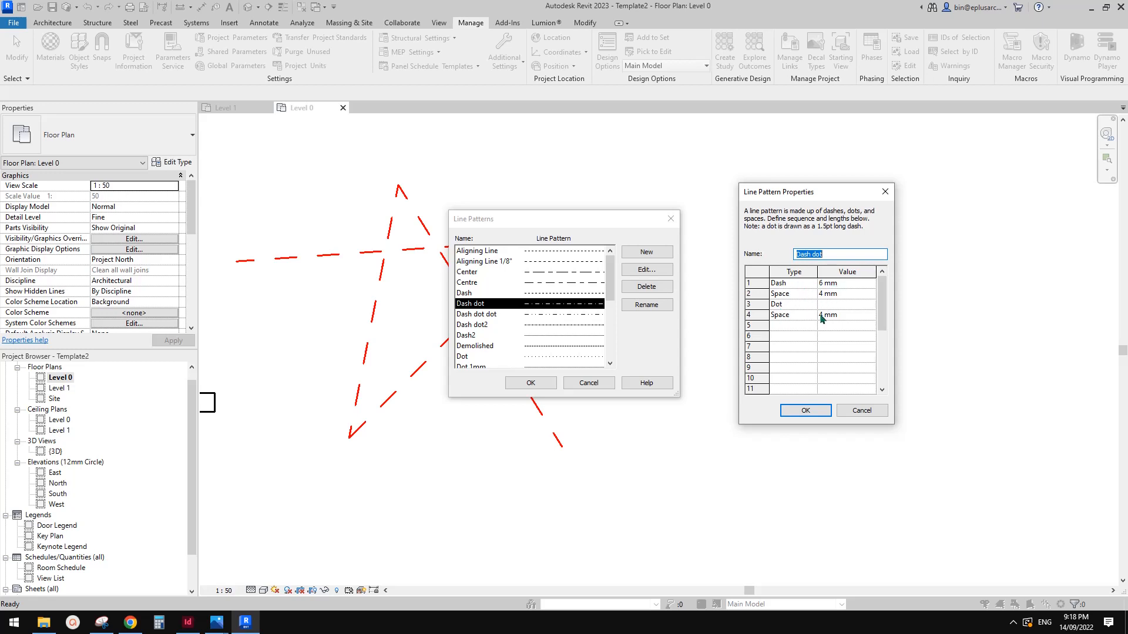
{"action": "left_click", "coordinate": [858, 414]}
Start a line pattern named new whose first segment is a 3 mm dash.
{"action": "left_click", "coordinate": [646, 252]}
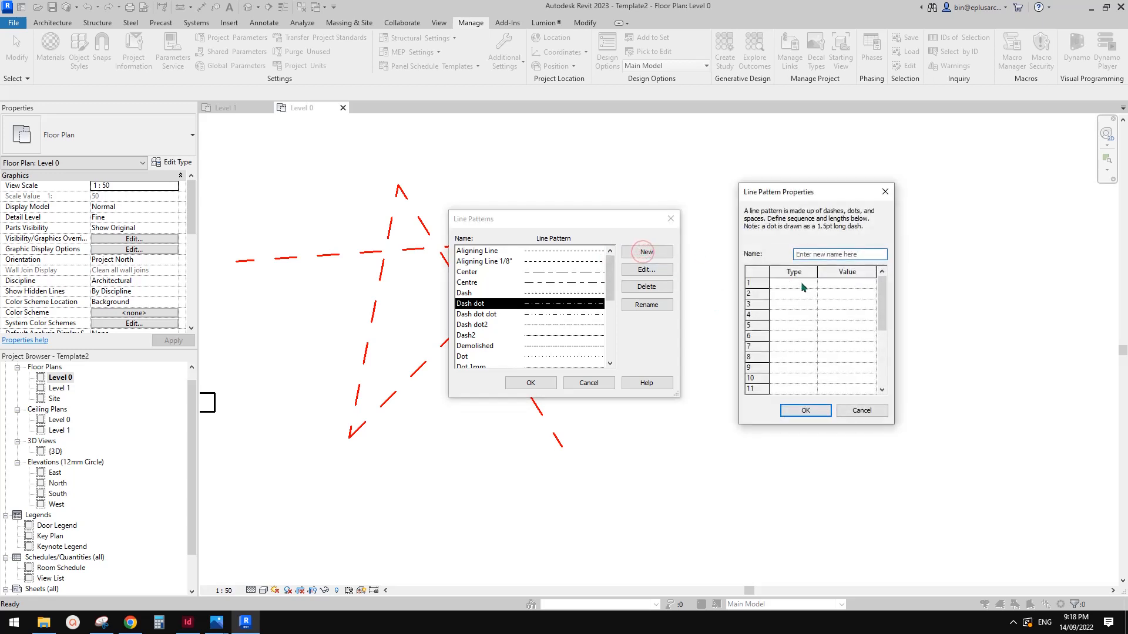
{"action": "left_click", "coordinate": [825, 253]}
{"action": "left_click", "coordinate": [811, 284]}
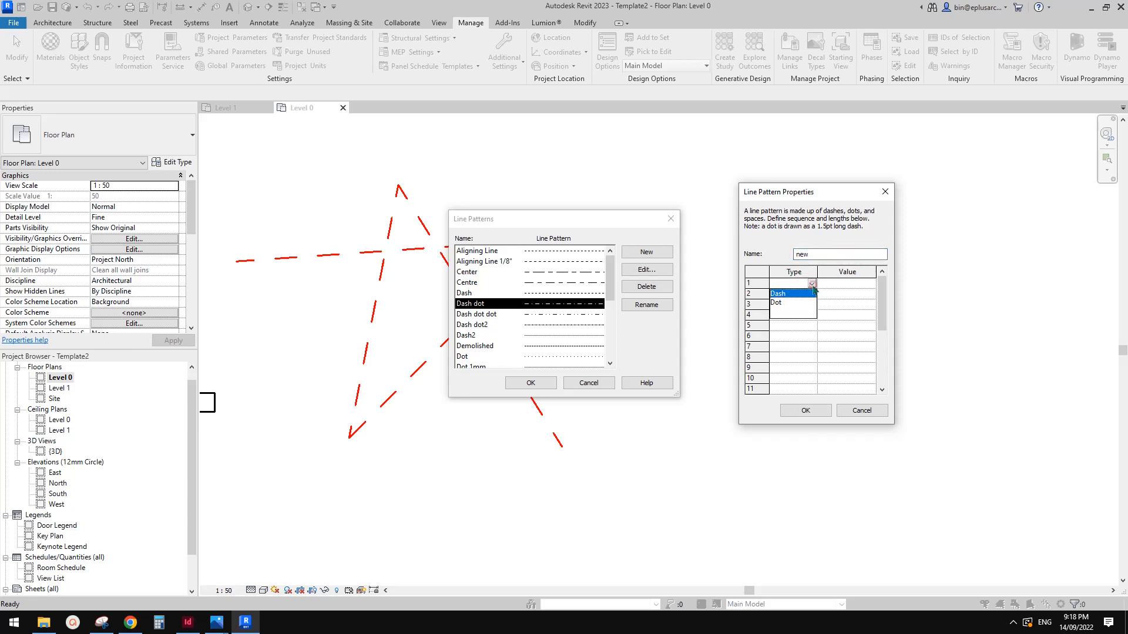
{"action": "left_click", "coordinate": [784, 294]}
{"action": "left_click", "coordinate": [849, 284]}
{"action": "type", "text": "3"}
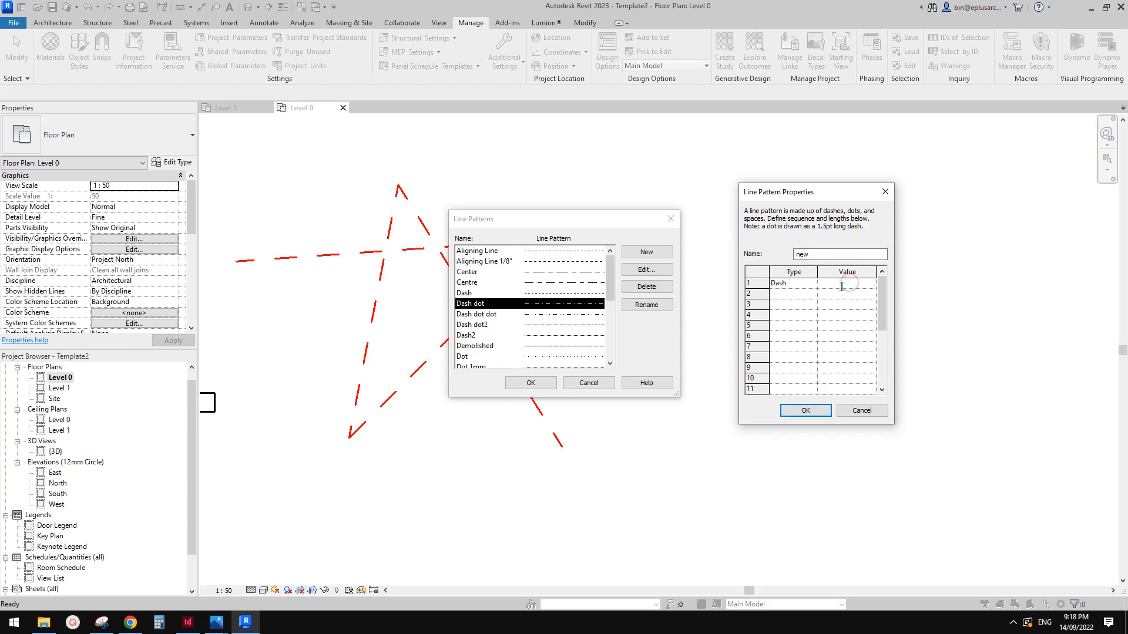
Add a space as the second segment and a 3 mm dash as the third segment of the new pattern.
{"action": "left_click", "coordinate": [810, 295]}
{"action": "left_click", "coordinate": [811, 295]}
{"action": "left_click", "coordinate": [793, 305]}
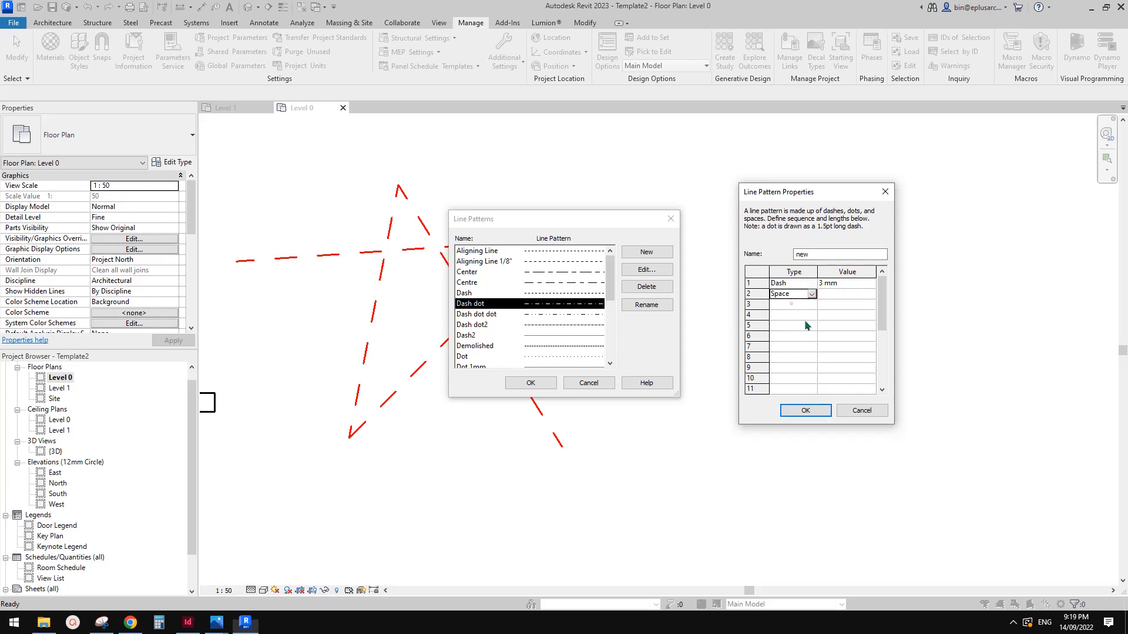
{"action": "left_click", "coordinate": [792, 303]}
{"action": "left_click", "coordinate": [791, 303]}
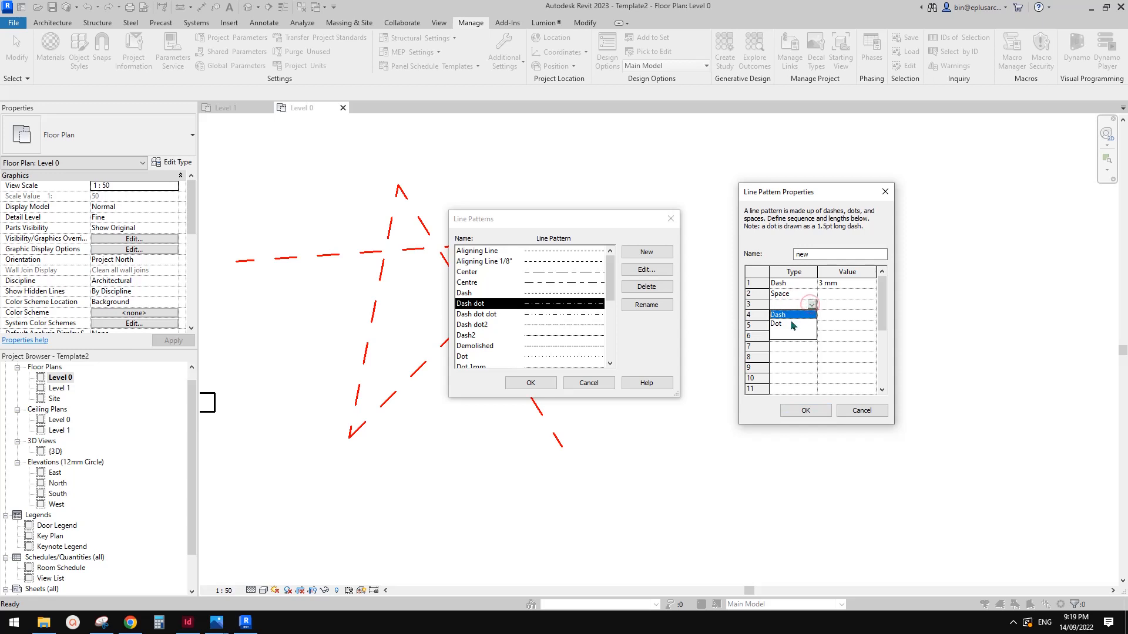
{"action": "left_click", "coordinate": [788, 316]}
{"action": "left_click", "coordinate": [827, 304]}
{"action": "type", "text": "3"}
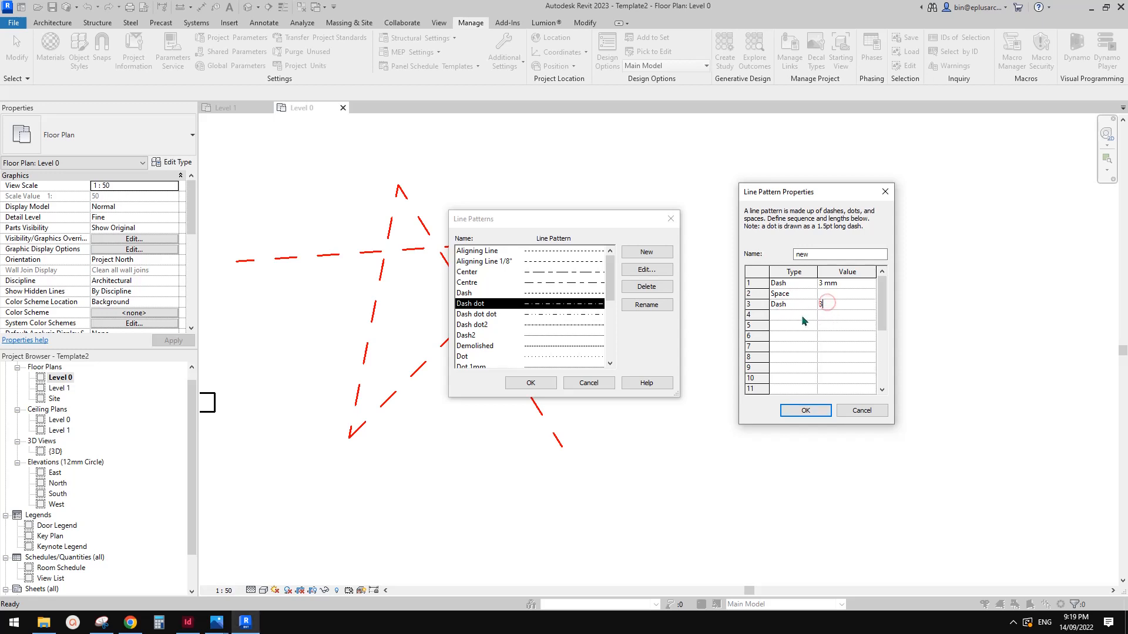
Add a space as the fourth segment and a dot as the fifth segment of the new pattern.
{"action": "left_click", "coordinate": [800, 316]}
{"action": "left_click", "coordinate": [811, 315]}
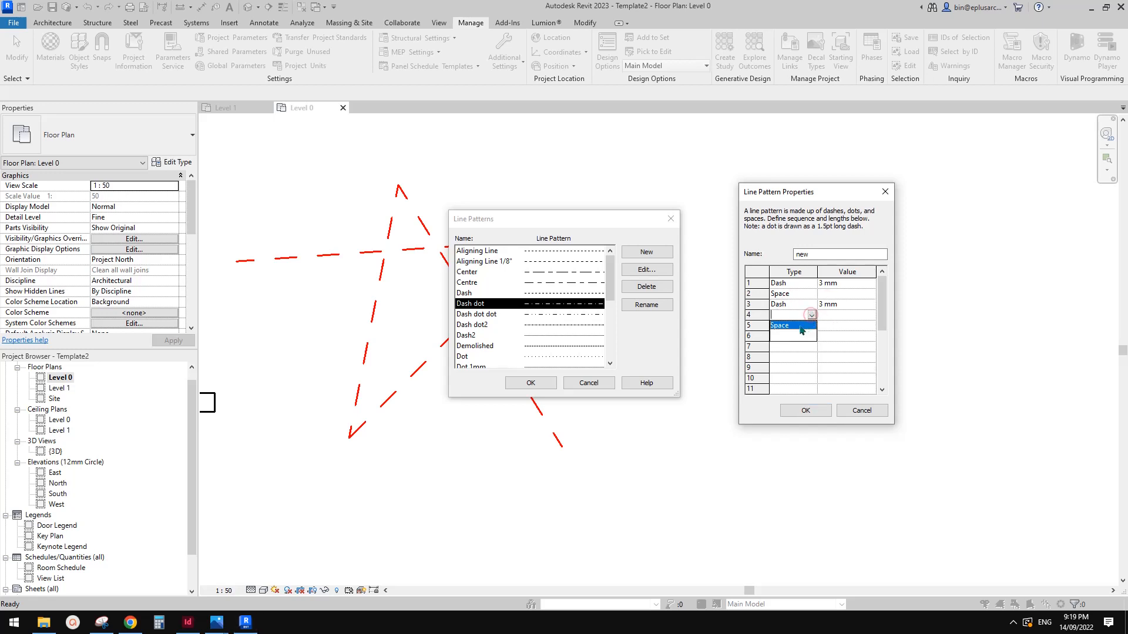
{"action": "left_click", "coordinate": [792, 325]}
{"action": "left_click", "coordinate": [794, 326]}
{"action": "left_click", "coordinate": [811, 325]}
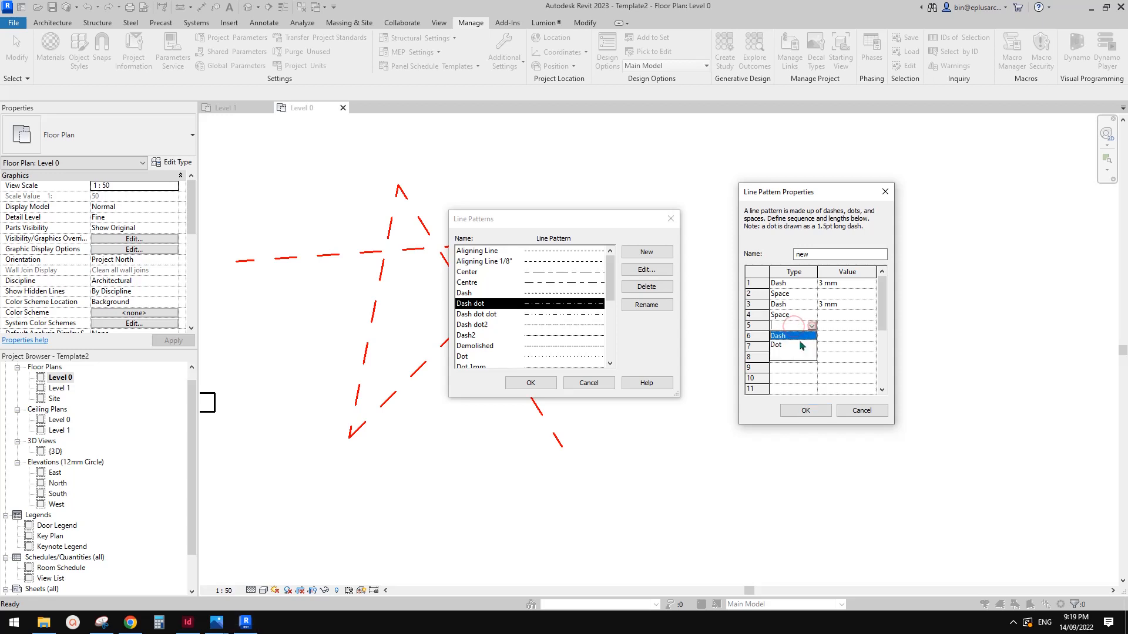
{"action": "left_click", "coordinate": [781, 346]}
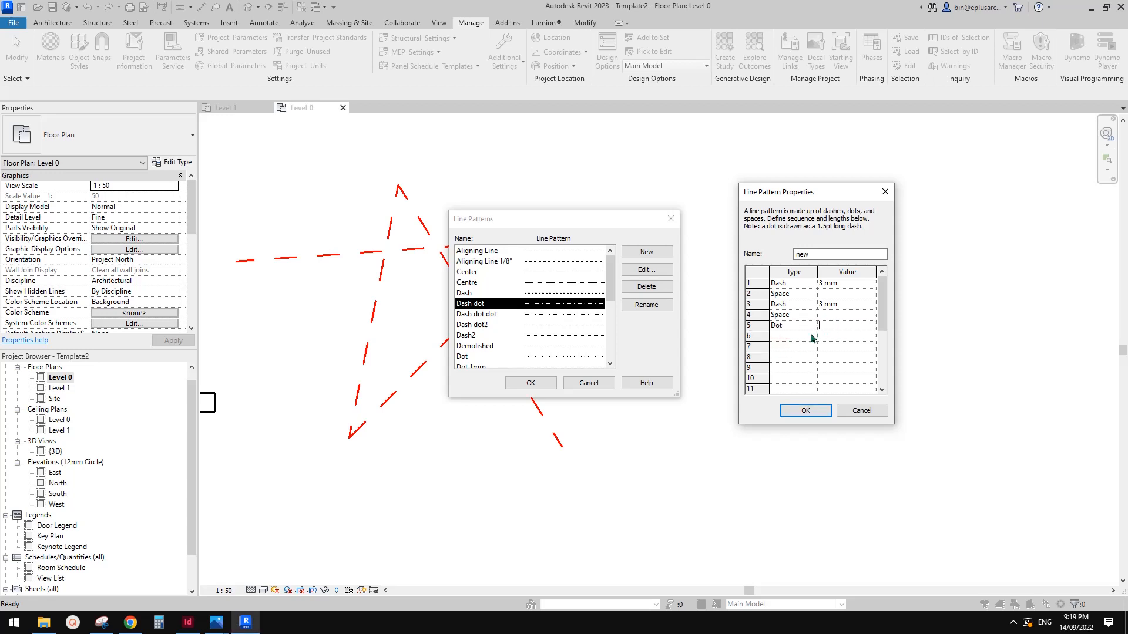
Add a space and a dot as the sixth and seventh segments, and try to save the new pattern.
{"action": "left_click", "coordinate": [812, 336]}
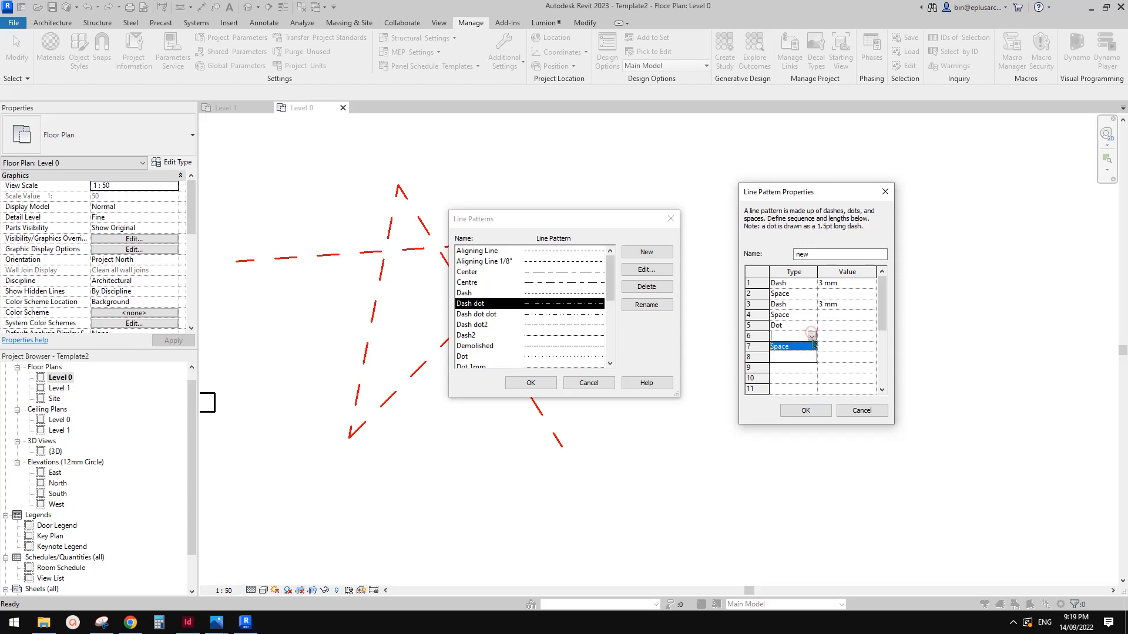
{"action": "left_click", "coordinate": [787, 347]}
{"action": "left_click", "coordinate": [812, 346]}
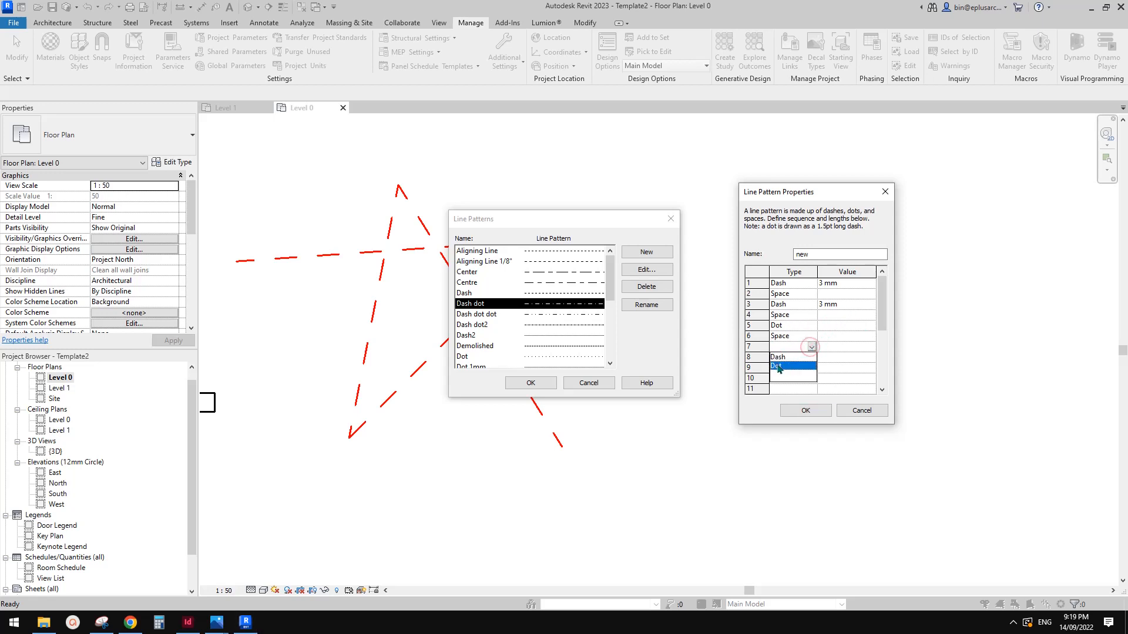
{"action": "left_click", "coordinate": [776, 364]}
{"action": "left_click", "coordinate": [805, 410]}
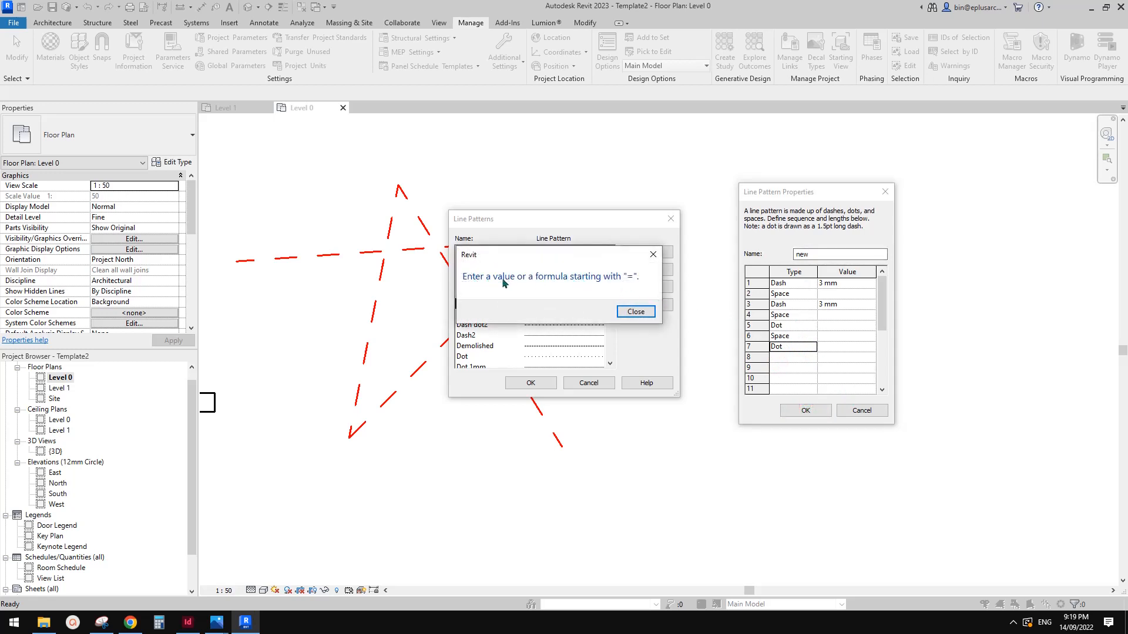
{"action": "left_click", "coordinate": [636, 311]}
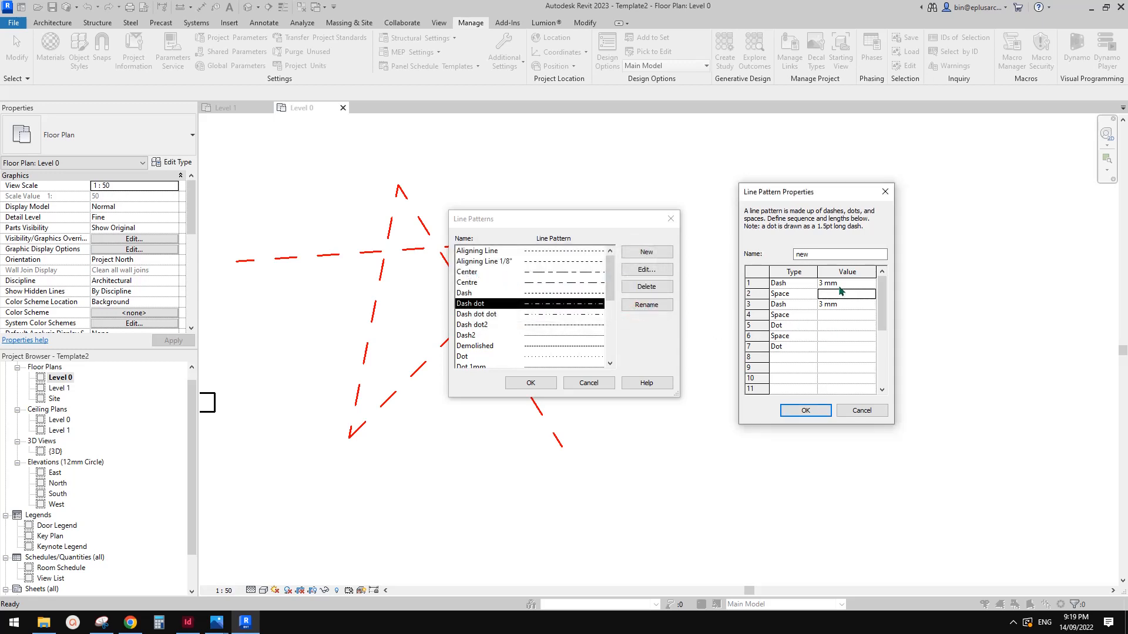
Try to give the fifth segment's dot a value of 1 and save the new pattern.
{"action": "left_click", "coordinate": [845, 310]}
{"action": "left_click", "coordinate": [831, 326]}
{"action": "type", "text": "1"}
{"action": "left_click", "coordinate": [806, 339]}
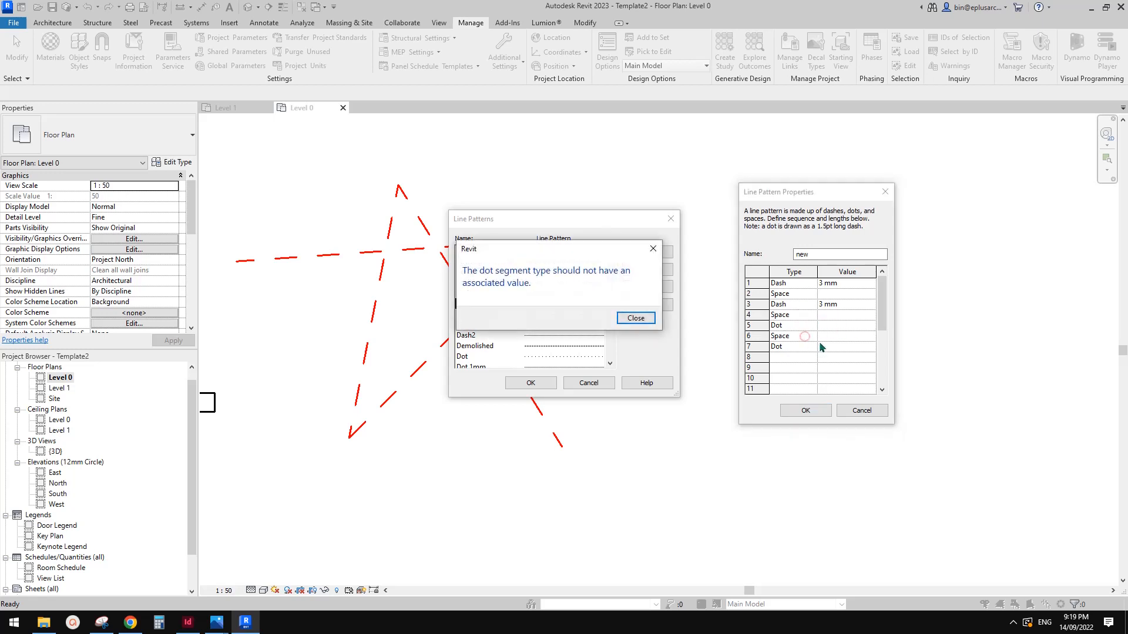
{"action": "left_click", "coordinate": [642, 320]}
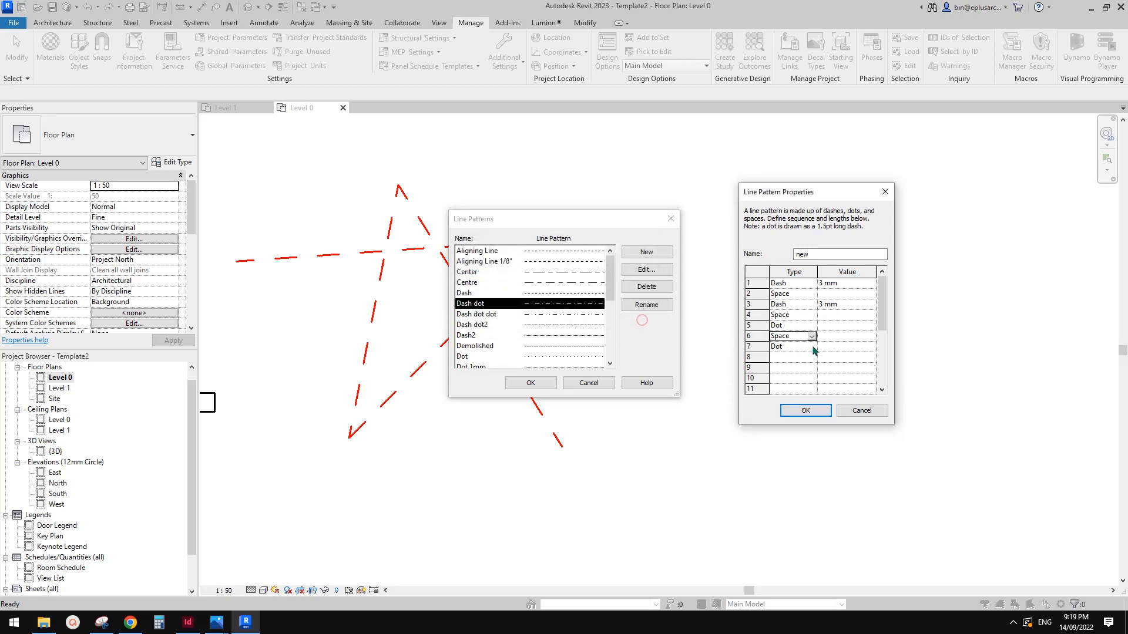
{"action": "left_click", "coordinate": [810, 313]}
{"action": "left_click", "coordinate": [805, 410]}
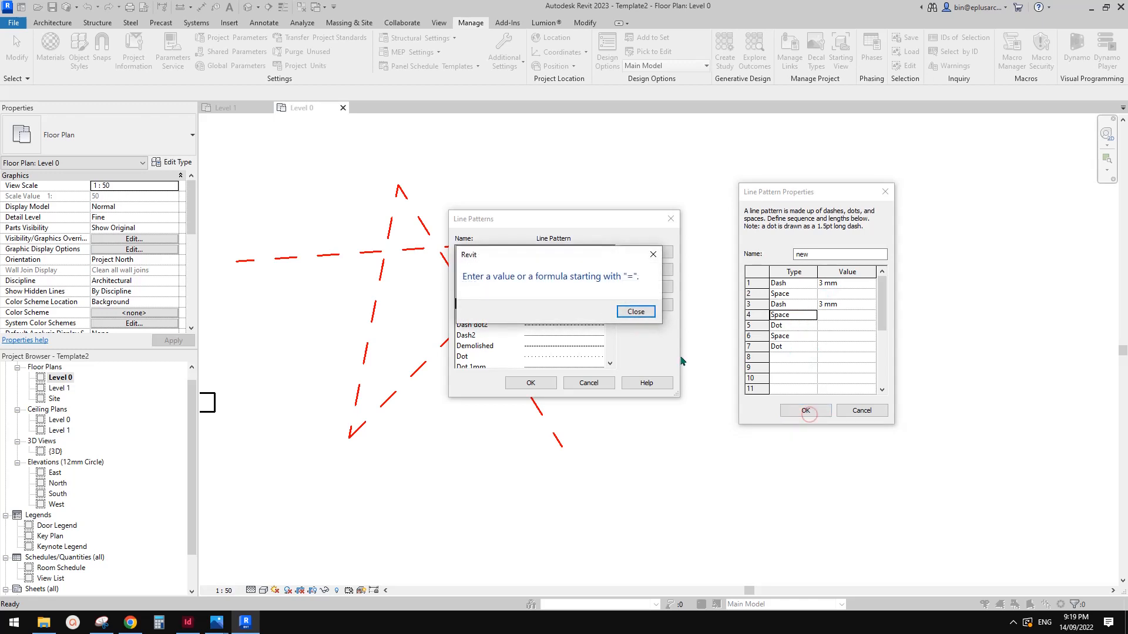
{"action": "left_click", "coordinate": [621, 316]}
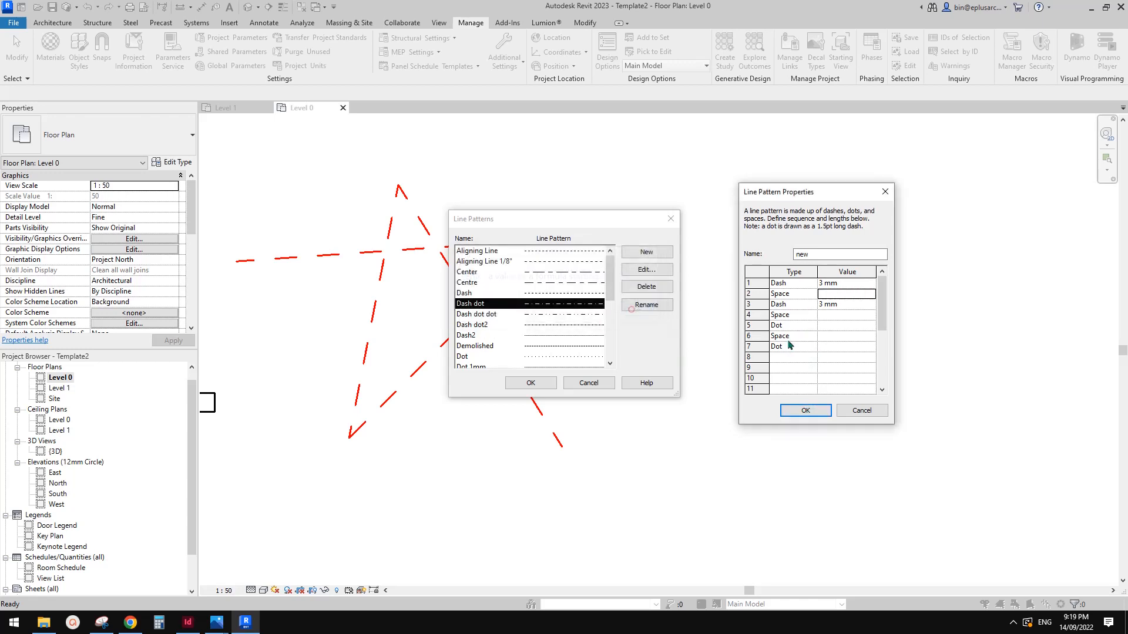
Recheck the second segment, try again to save the new pattern, and discard it.
{"action": "left_click", "coordinate": [829, 295]}
{"action": "left_click", "coordinate": [809, 306]}
{"action": "left_click", "coordinate": [839, 289]}
{"action": "left_click", "coordinate": [837, 286]}
{"action": "left_click", "coordinate": [810, 292]}
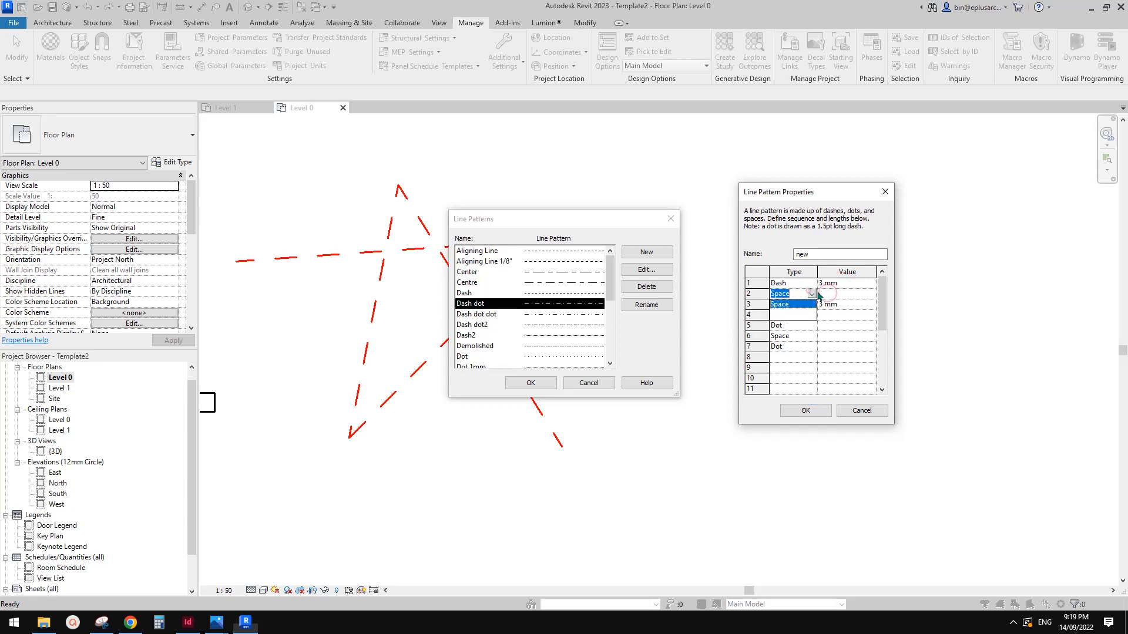
{"action": "left_click", "coordinate": [805, 410]}
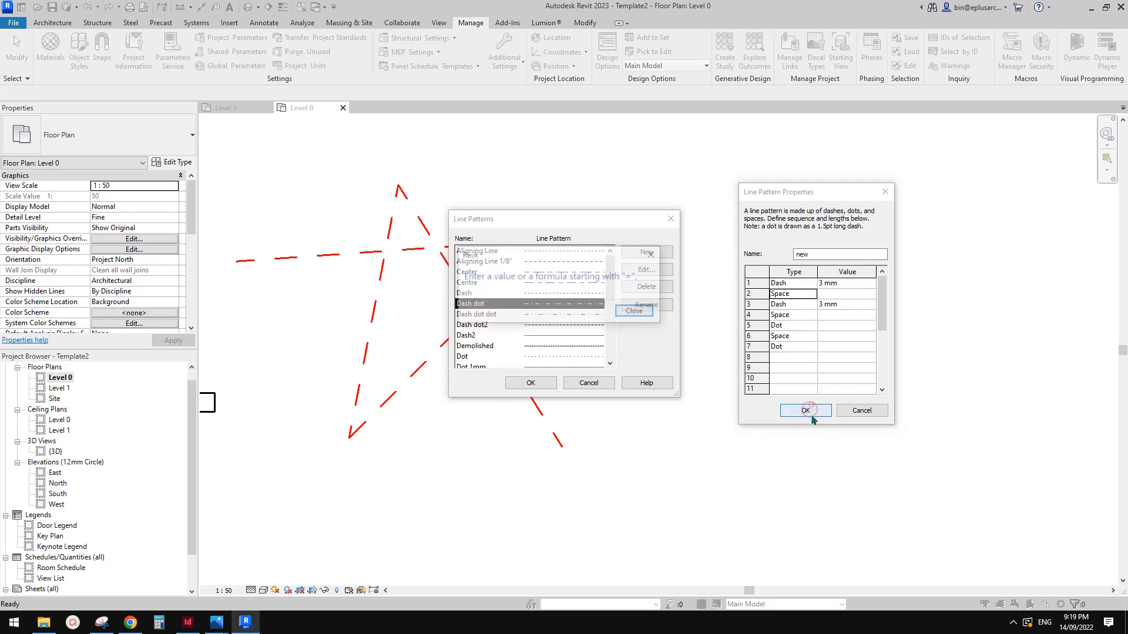
{"action": "left_click", "coordinate": [805, 410]}
{"action": "left_click", "coordinate": [863, 412]}
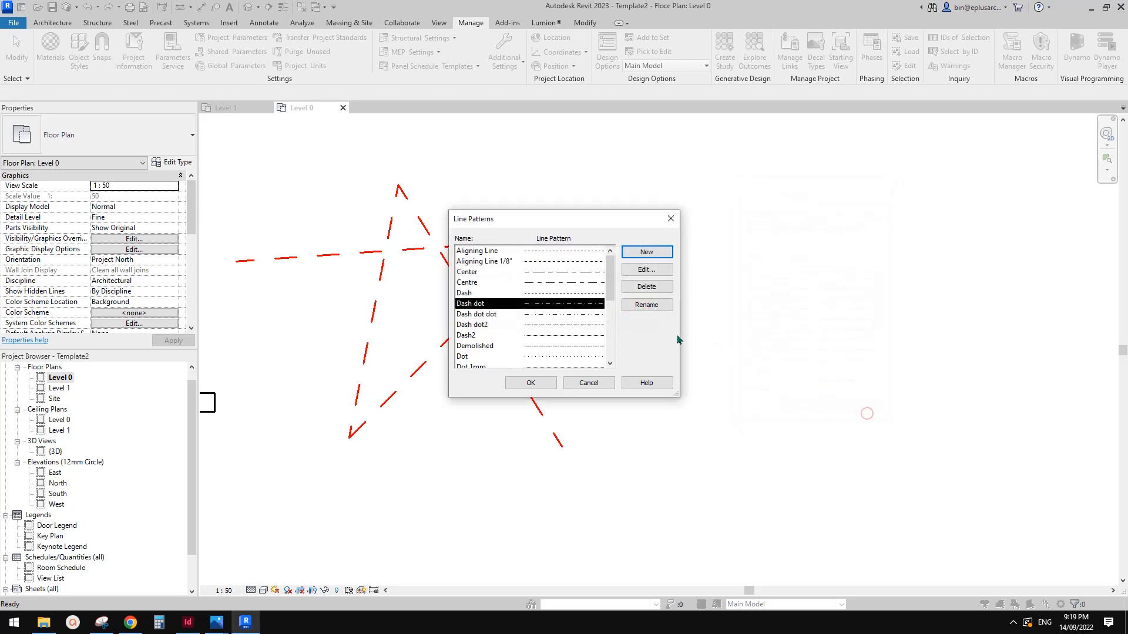
Examine the segment types and values of the existing Dash dot line pattern without changing it.
{"action": "left_click", "coordinate": [532, 293]}
{"action": "left_click", "coordinate": [580, 304]}
{"action": "left_click", "coordinate": [646, 269]}
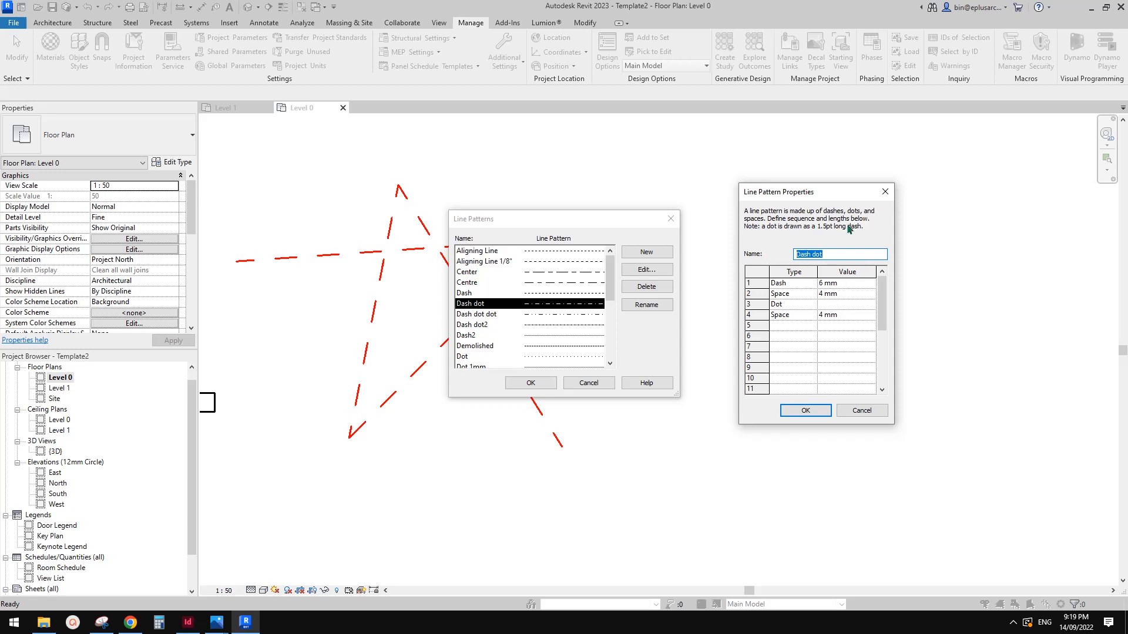
{"action": "left_click", "coordinate": [885, 192]}
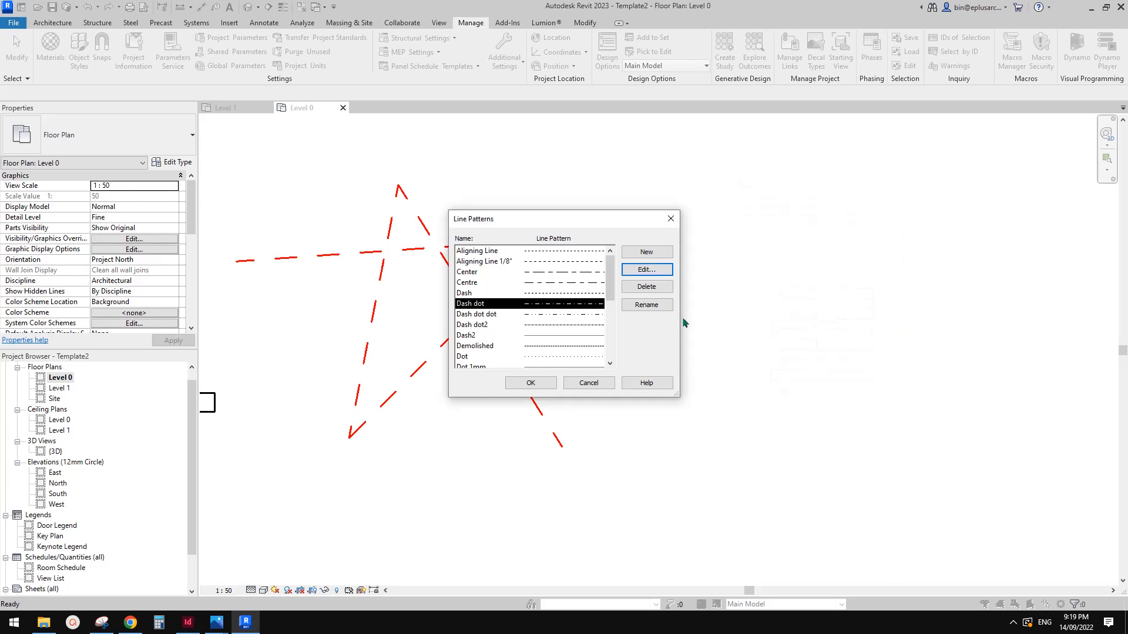
Start a new line pattern named new with a 3 mm dash and a 3 mm space as its first two segments.
{"action": "left_click", "coordinate": [646, 252]}
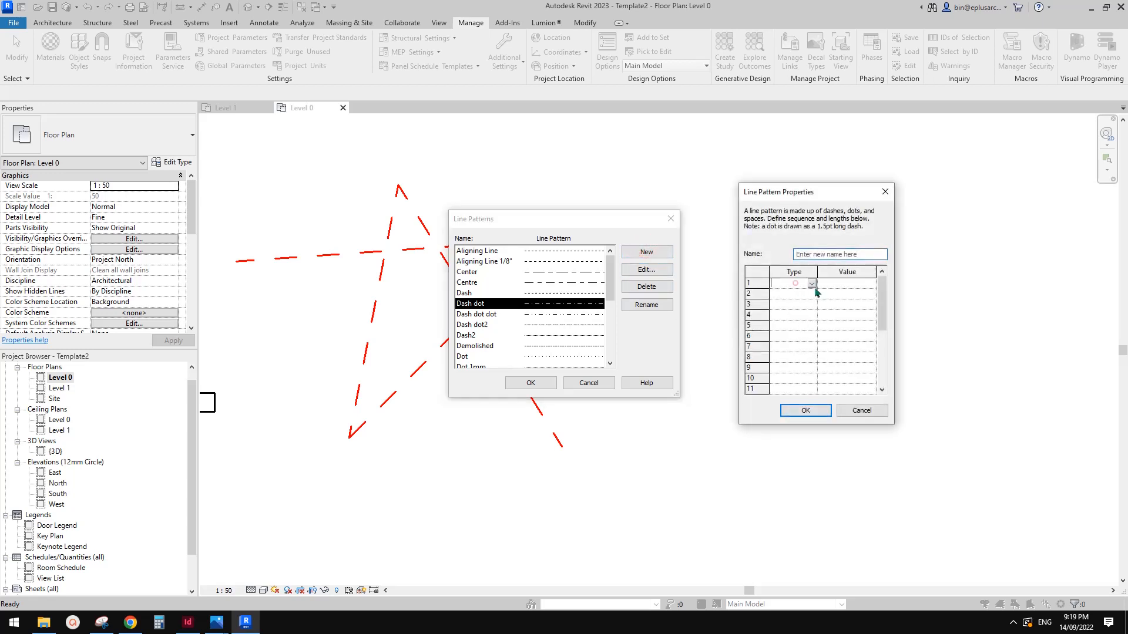
{"action": "left_click", "coordinate": [824, 253]}
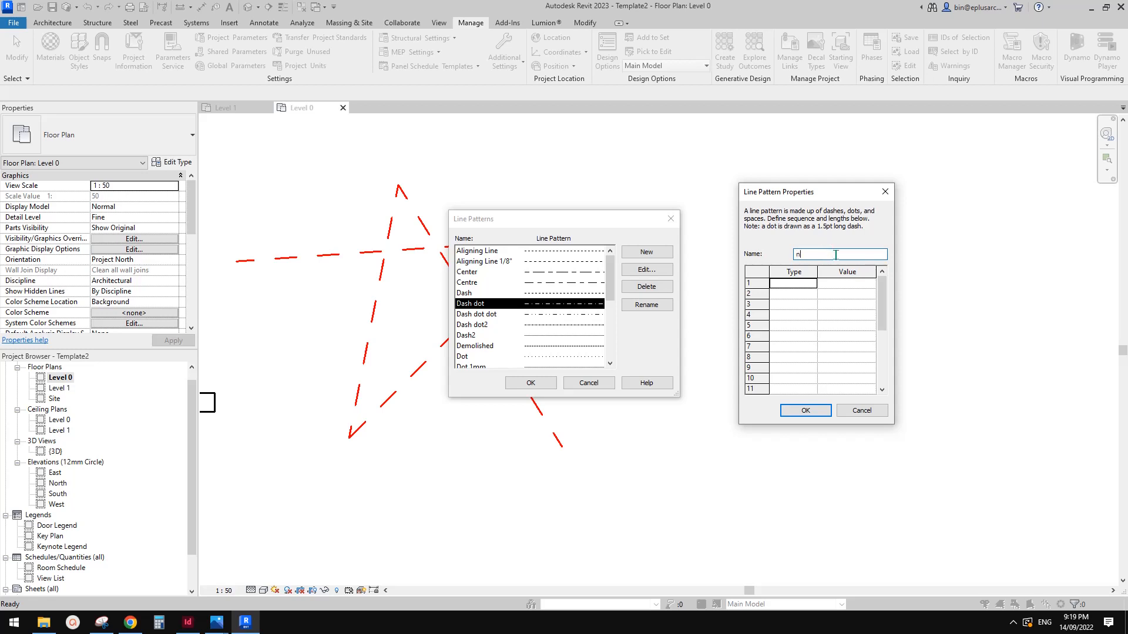
{"action": "left_click", "coordinate": [813, 283]}
{"action": "left_click", "coordinate": [783, 296]}
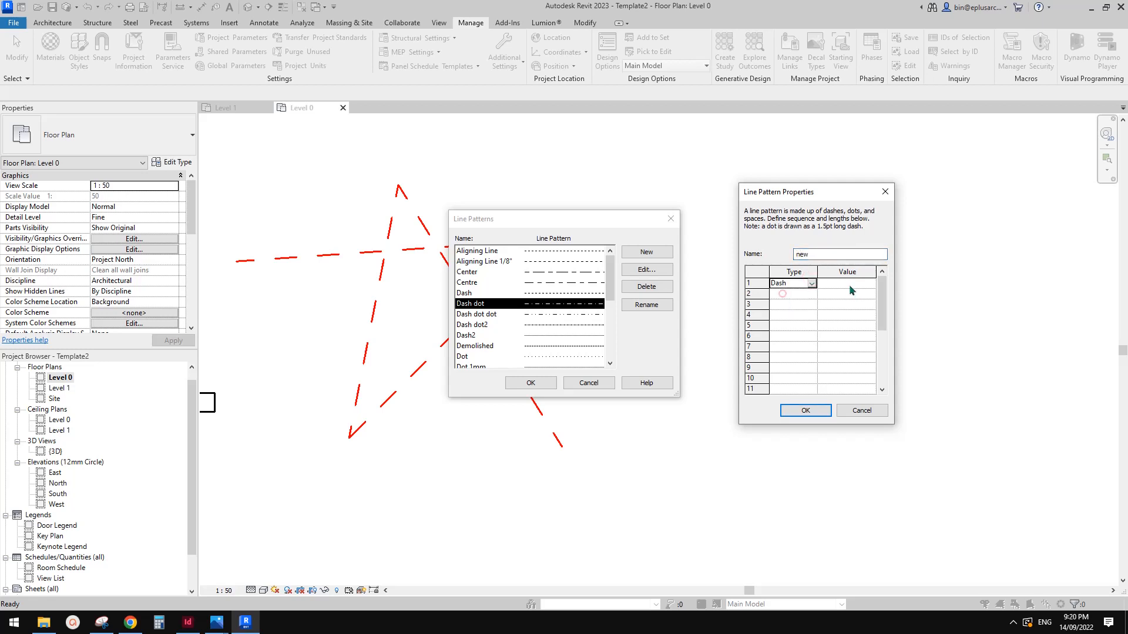
{"action": "left_click", "coordinate": [848, 283]}
{"action": "type", "text": "3"}
{"action": "left_click", "coordinate": [802, 290]}
{"action": "left_click", "coordinate": [813, 294]}
{"action": "left_click", "coordinate": [784, 315]}
{"action": "left_click", "coordinate": [835, 294]}
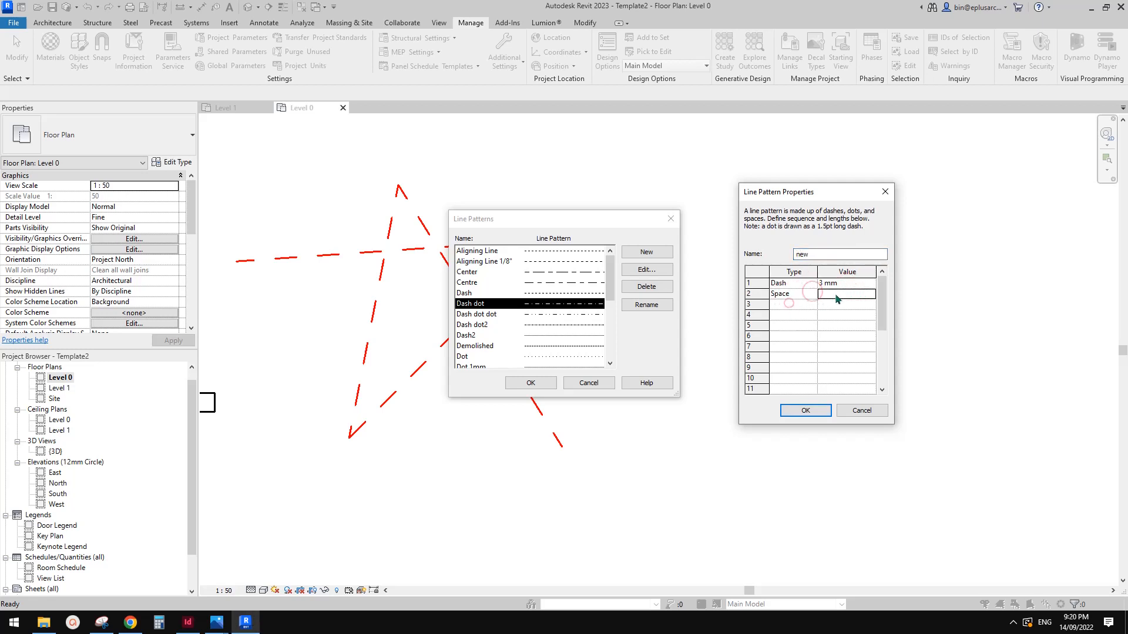
{"action": "type", "text": "3"}
Add a 3 mm dash as the third segment and a 3 mm space as the fourth segment.
{"action": "left_click", "coordinate": [797, 305]}
{"action": "left_click", "coordinate": [811, 304]}
{"action": "left_click", "coordinate": [784, 315]}
{"action": "left_click", "coordinate": [835, 304]}
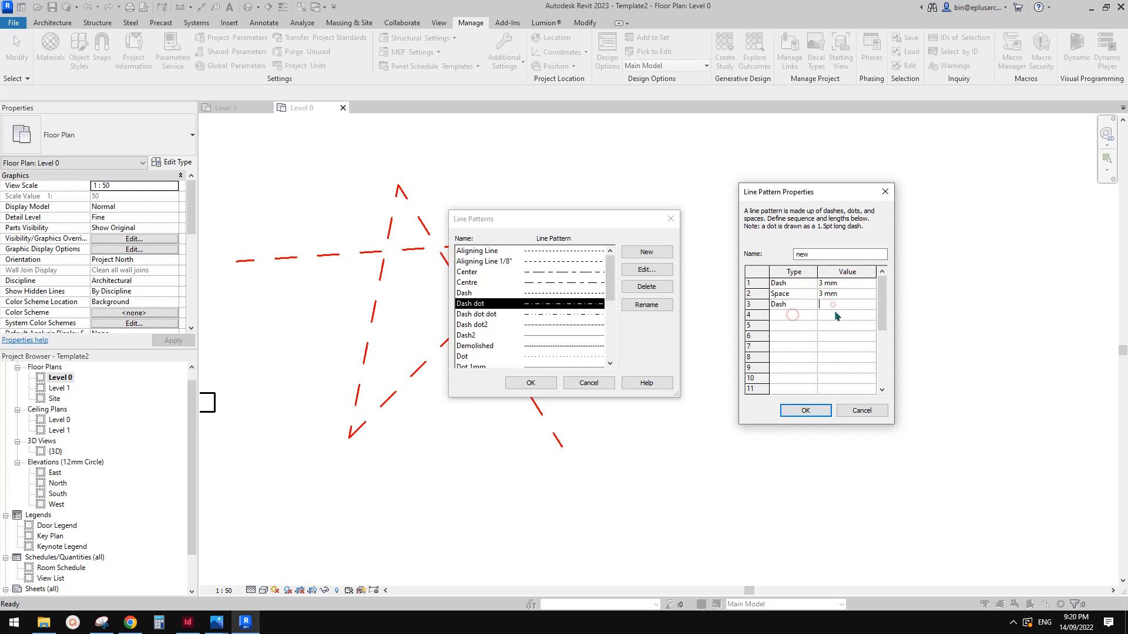
{"action": "type", "text": "3"}
{"action": "left_click", "coordinate": [793, 315]}
{"action": "left_click", "coordinate": [811, 315]}
{"action": "left_click", "coordinate": [791, 326]}
{"action": "left_click", "coordinate": [835, 315]}
{"action": "type", "text": "3"}
Add a dot as the fifth segment and a 3 mm space as the sixth segment.
{"action": "left_click", "coordinate": [793, 326]}
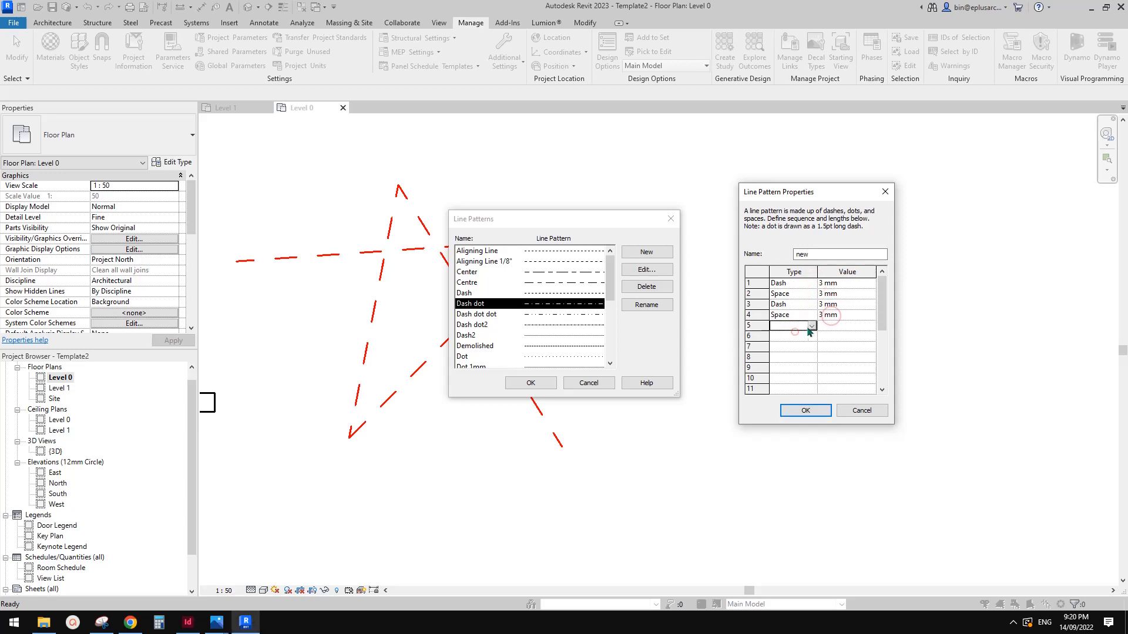
{"action": "left_click", "coordinate": [811, 326]}
{"action": "left_click", "coordinate": [787, 336]}
{"action": "left_click", "coordinate": [811, 326]}
{"action": "left_click", "coordinate": [784, 347]}
{"action": "left_click", "coordinate": [787, 336]}
{"action": "left_click", "coordinate": [811, 336]}
{"action": "left_click", "coordinate": [781, 347]}
{"action": "left_click", "coordinate": [836, 336]}
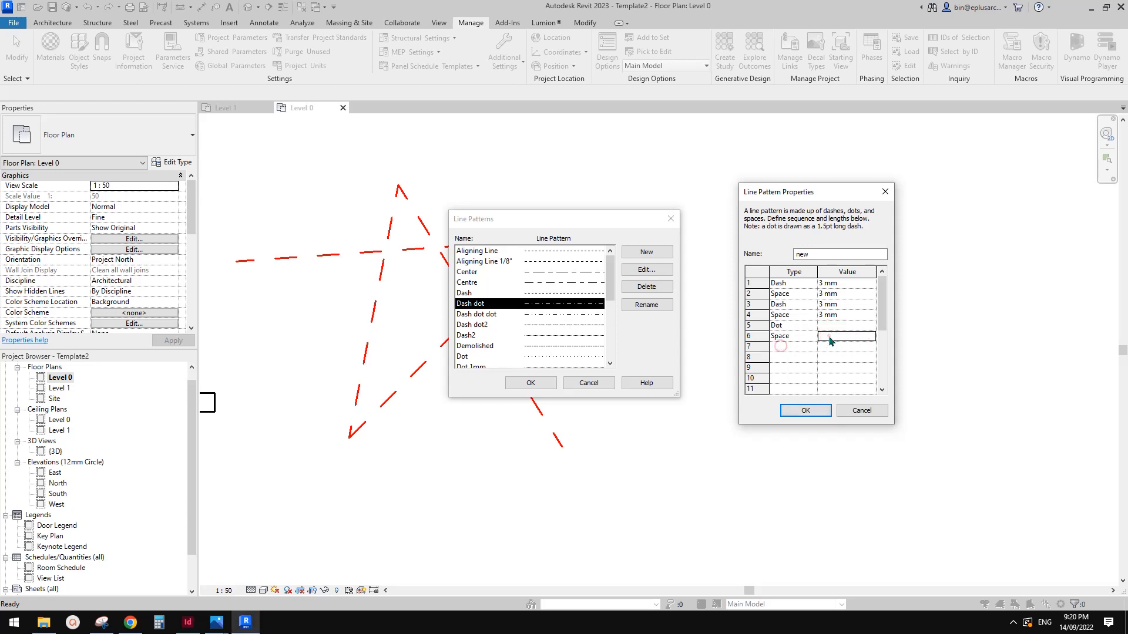
{"action": "type", "text": "3"}
Add a dot as the seventh segment and a space as the eighth, and save the line pattern.
{"action": "left_click", "coordinate": [793, 347]}
{"action": "left_click", "coordinate": [811, 346]}
{"action": "left_click", "coordinate": [787, 366]}
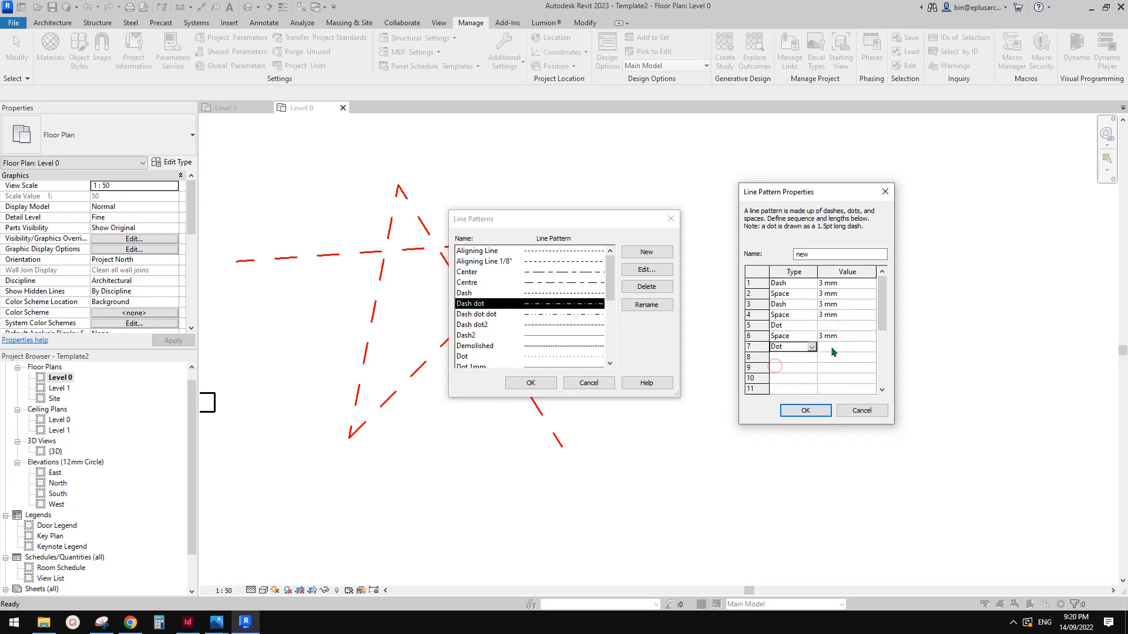
{"action": "left_click", "coordinate": [831, 346]}
{"action": "left_click", "coordinate": [812, 357]}
{"action": "left_click", "coordinate": [789, 367]}
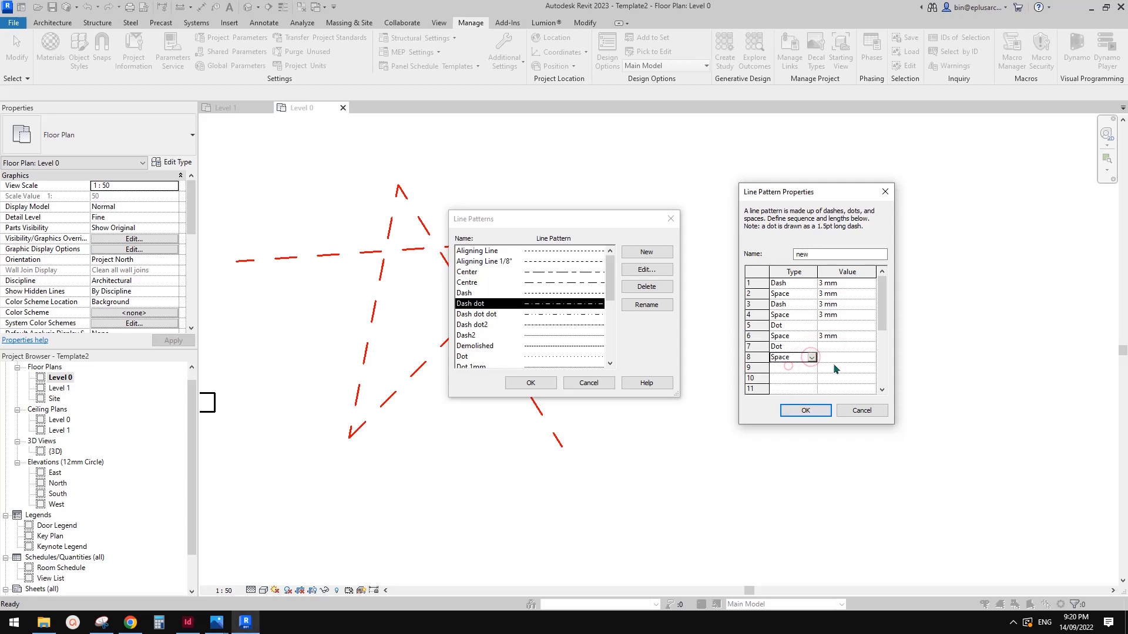
{"action": "left_click", "coordinate": [816, 411]}
{"action": "left_click", "coordinate": [531, 383]}
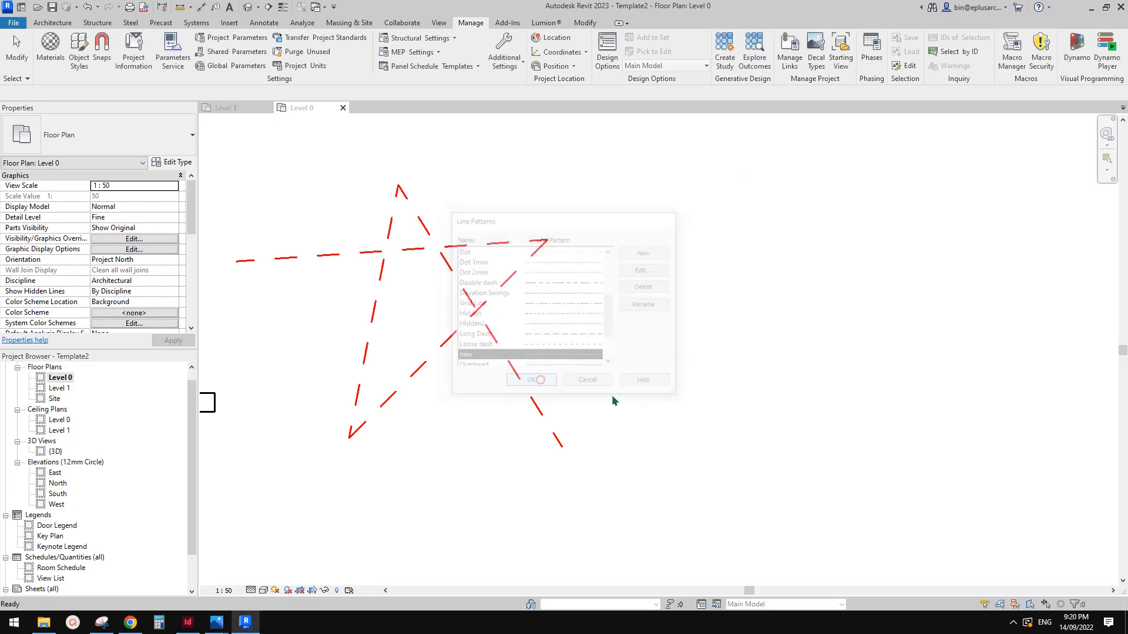
Create a line style named new as a subcategory of Lines.
{"action": "left_click", "coordinate": [504, 55]}
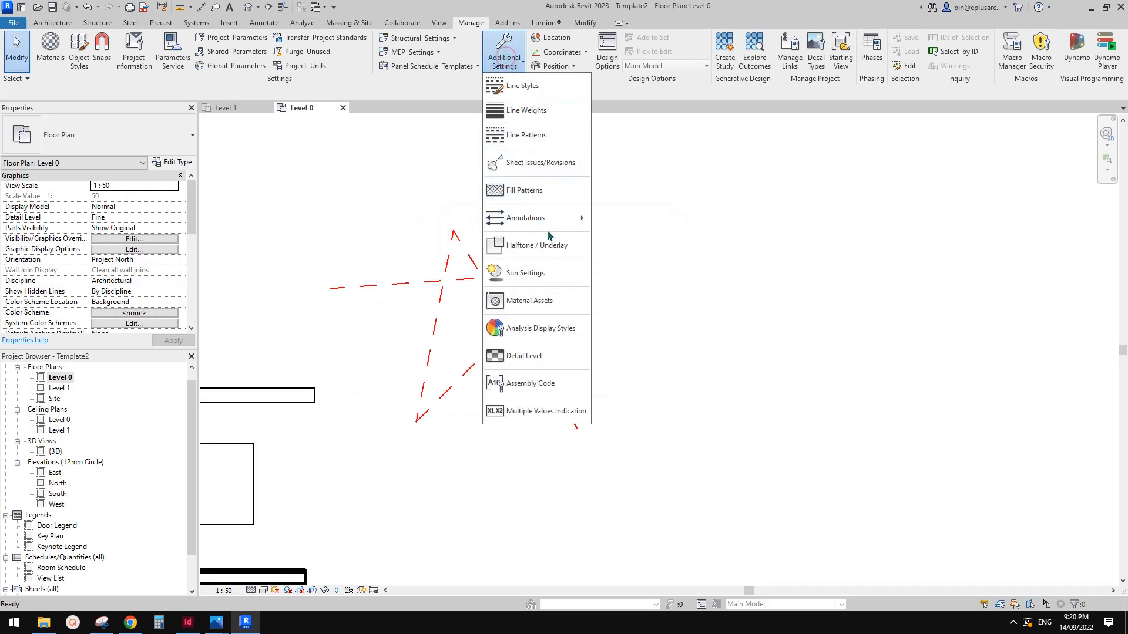
{"action": "left_click", "coordinate": [528, 87]}
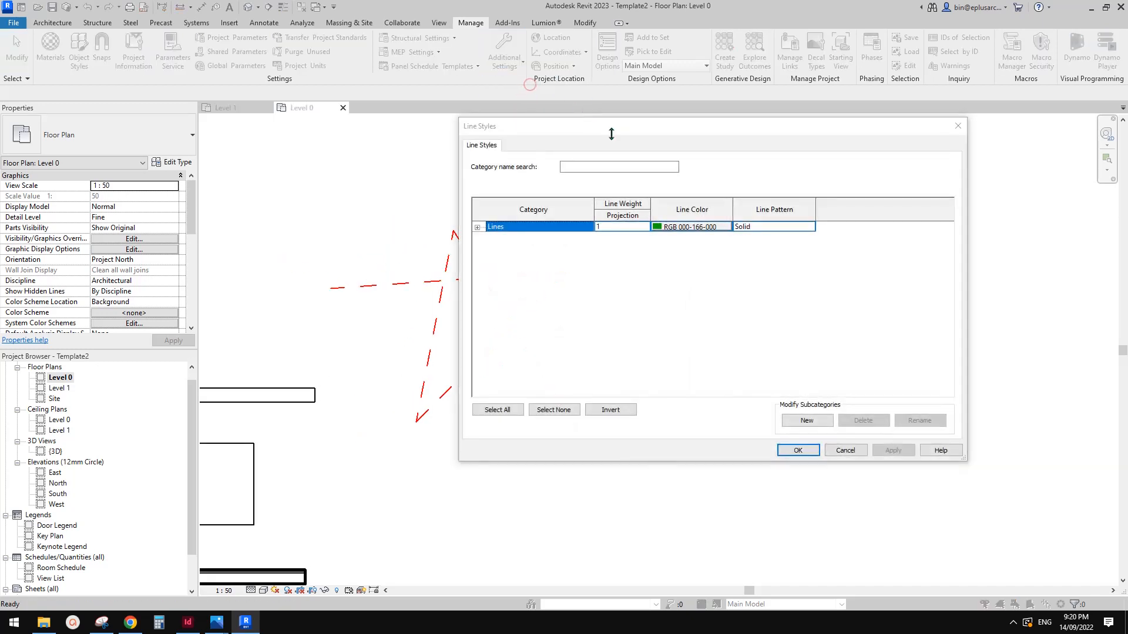
{"action": "left_click", "coordinate": [809, 421]}
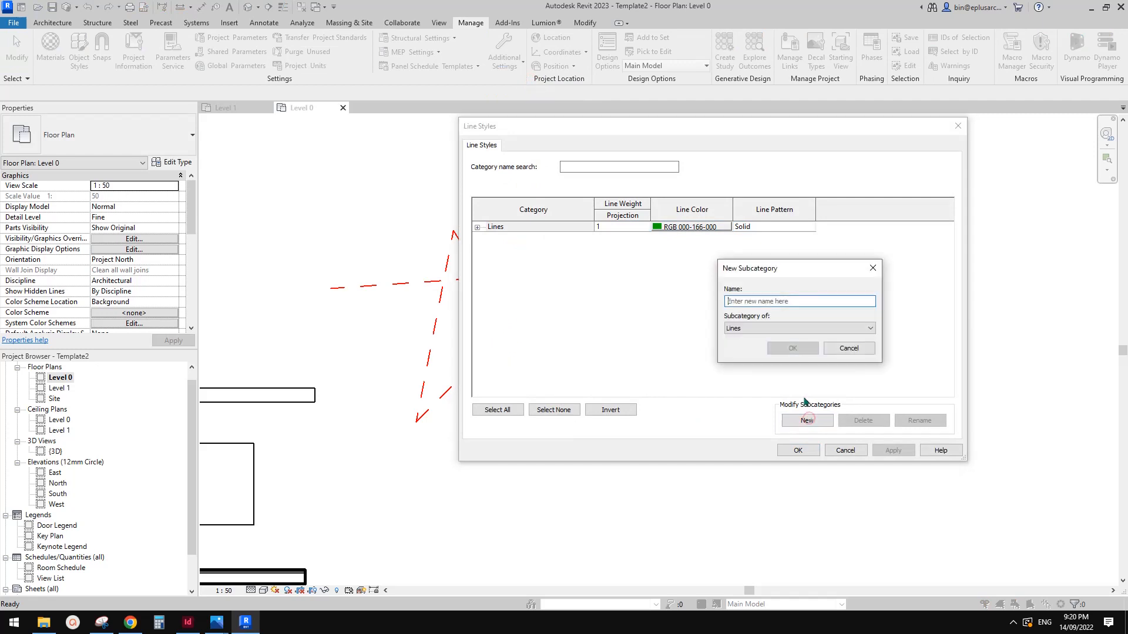
{"action": "left_click", "coordinate": [748, 300]}
{"action": "type", "text": "new"}
{"action": "left_click", "coordinate": [792, 349]}
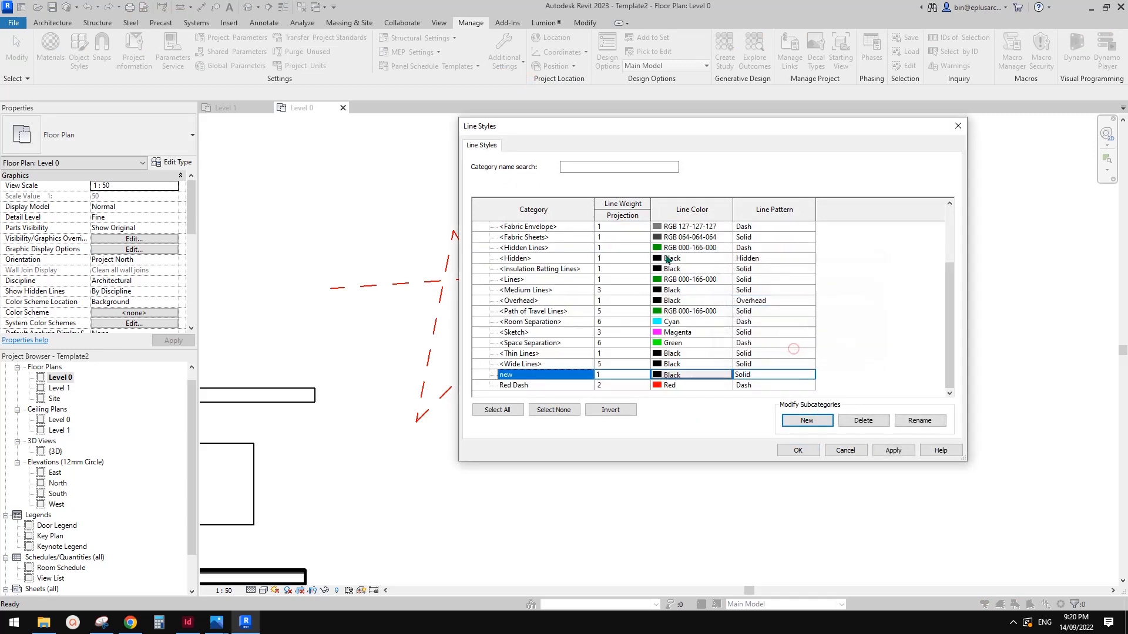
Set the new line style's color to blue and its projection line weight to 6.
{"action": "left_click", "coordinate": [663, 377]}
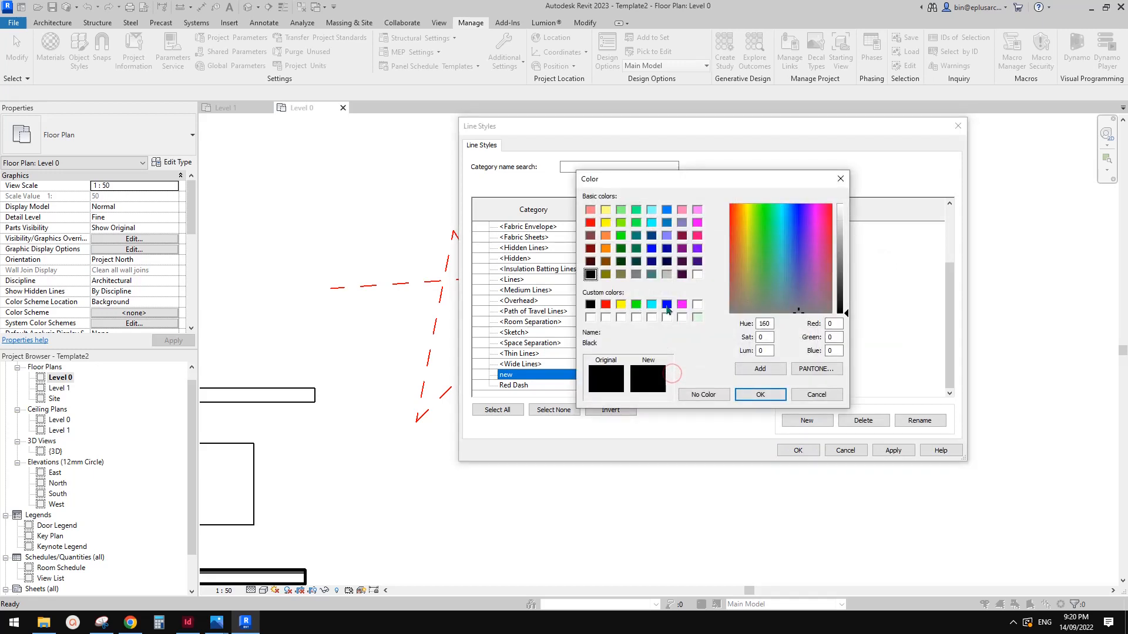
{"action": "left_click", "coordinate": [667, 301]}
{"action": "left_click", "coordinate": [753, 390]}
{"action": "left_click", "coordinate": [620, 374]}
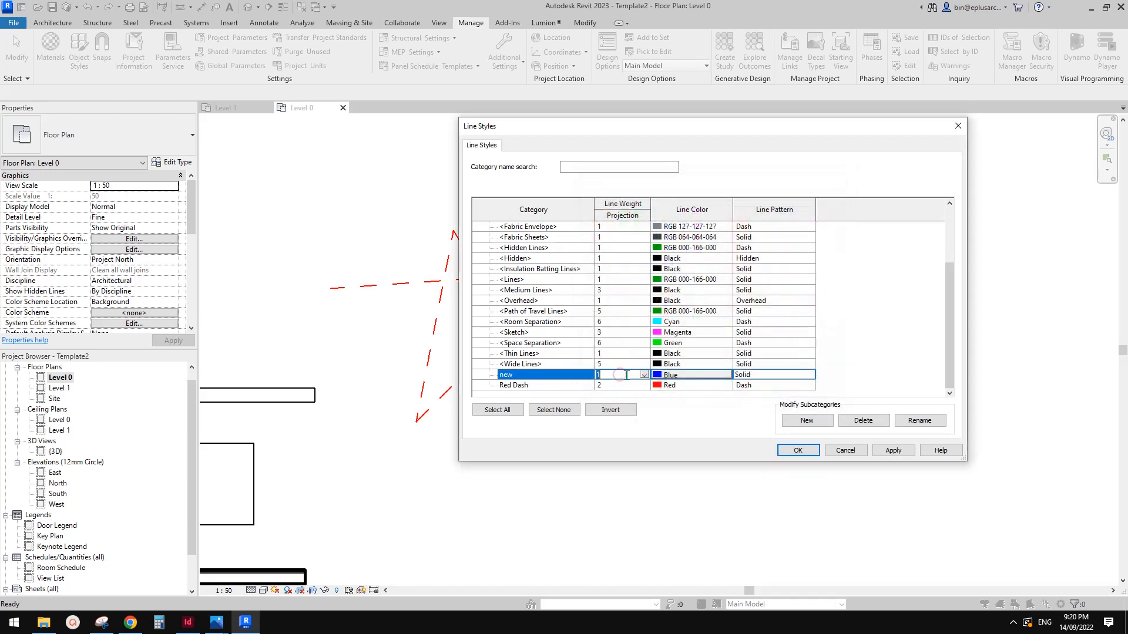
{"action": "type", "text": "4"}
{"action": "left_click", "coordinate": [605, 375]}
{"action": "key", "text": "BackSpace"}
{"action": "type", "text": "6"}
Assign the line pattern named new to the new line style and save the line styles.
{"action": "left_click", "coordinate": [778, 374]}
{"action": "left_click", "coordinate": [808, 374]}
{"action": "left_click_drag", "start_coordinate": [809, 392], "coordinate": [808, 427]}
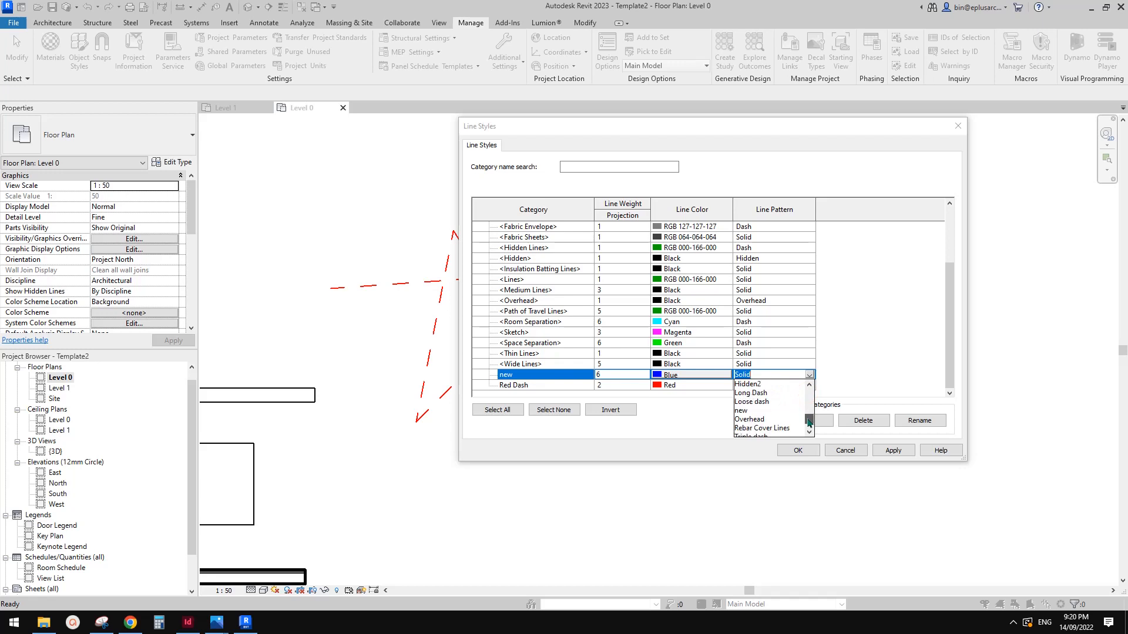
{"action": "left_click", "coordinate": [742, 409]}
{"action": "left_click", "coordinate": [807, 450]}
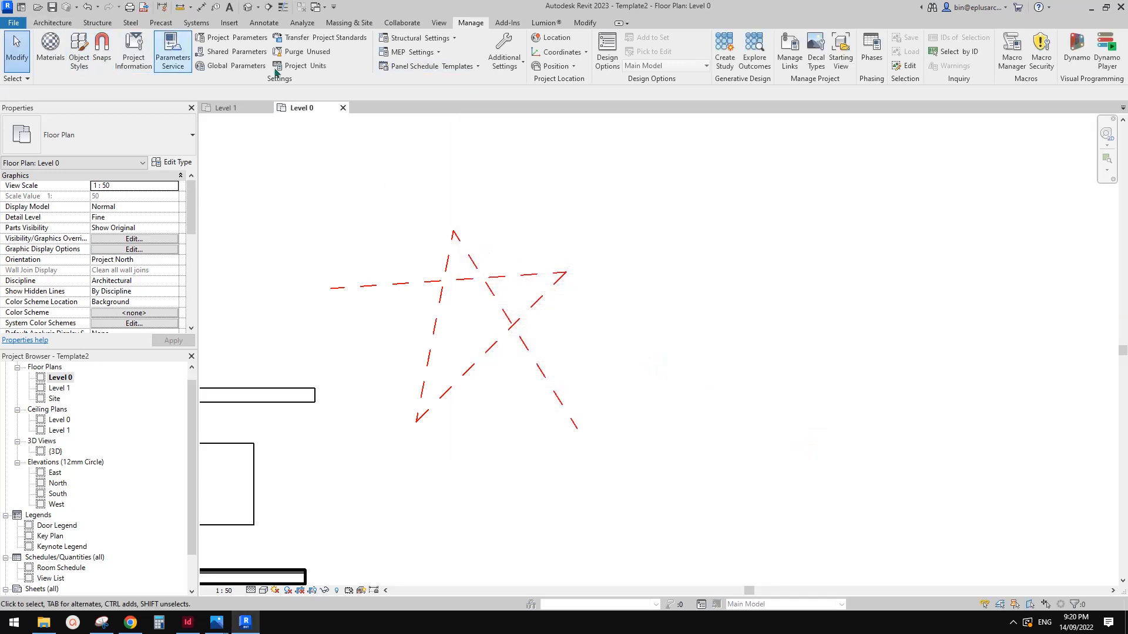
Draw five connected detail line segments with the line style new in the empty area beside the red dashed star.
{"action": "middle_click_drag", "start_coordinate": [721, 308], "coordinate": [705, 304]}
{"action": "key", "text": "d"}
{"action": "key", "text": "l"}
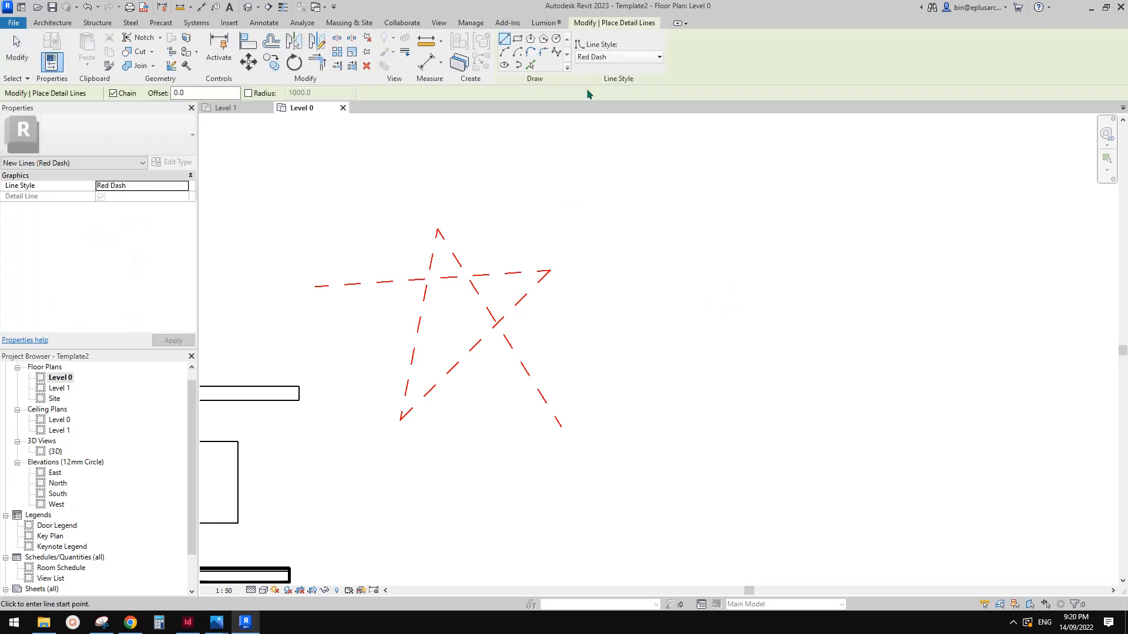
{"action": "left_click", "coordinate": [617, 59]}
{"action": "left_click", "coordinate": [599, 205]}
{"action": "left_click", "coordinate": [725, 373]}
{"action": "left_click", "coordinate": [691, 447]}
{"action": "left_click", "coordinate": [852, 447]}
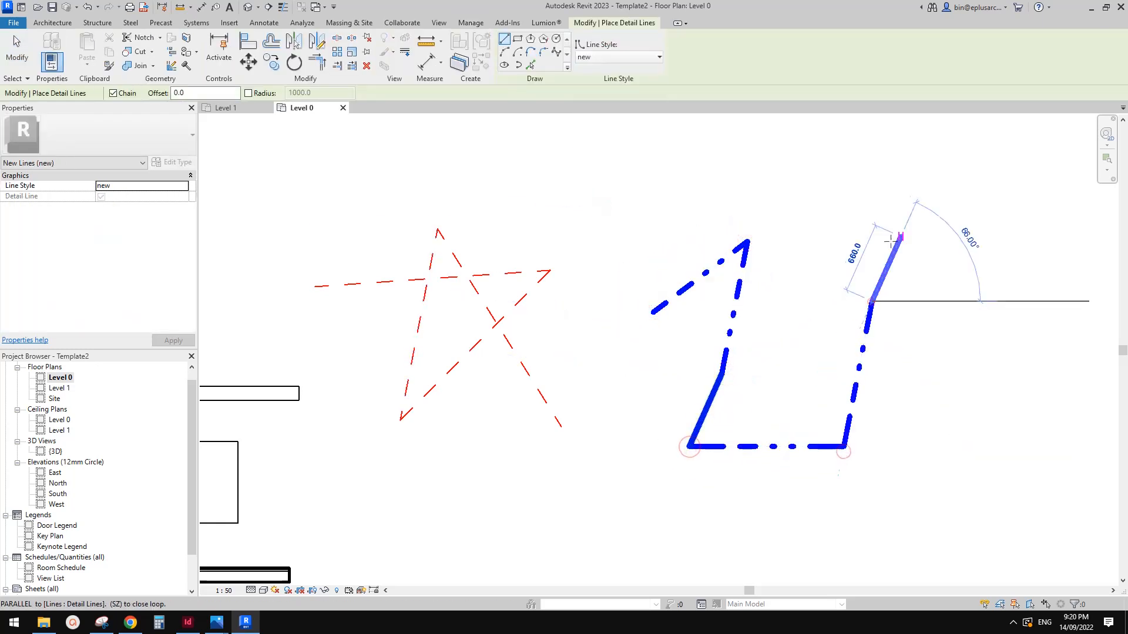
{"action": "left_click", "coordinate": [873, 302]}
Extend the blue detail line chain with four more connected segments and finish drawing.
{"action": "scroll", "coordinate": [873, 302], "scroll_direction": "down", "scroll_amount": 1}
{"action": "middle_click_drag", "start_coordinate": [871, 286], "coordinate": [626, 311]}
{"action": "left_click", "coordinate": [748, 293]}
{"action": "left_click", "coordinate": [761, 398]}
{"action": "left_click", "coordinate": [693, 466]}
{"action": "left_click", "coordinate": [627, 492]}
{"action": "key", "text": "Escape"}
{"action": "key", "text": "Escape"}
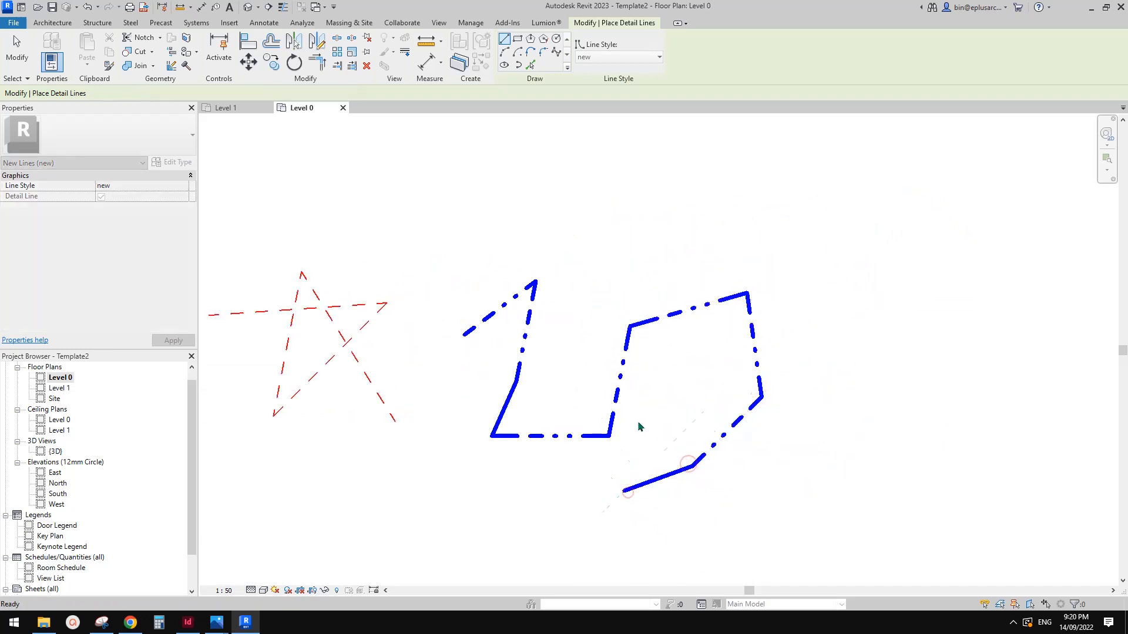
{"action": "scroll", "coordinate": [705, 324], "scroll_direction": "down", "scroll_amount": 1}
{"action": "middle_click_drag", "start_coordinate": [705, 323], "coordinate": [729, 291]}
{"action": "scroll", "coordinate": [702, 294], "scroll_direction": "up", "scroll_amount": 3}
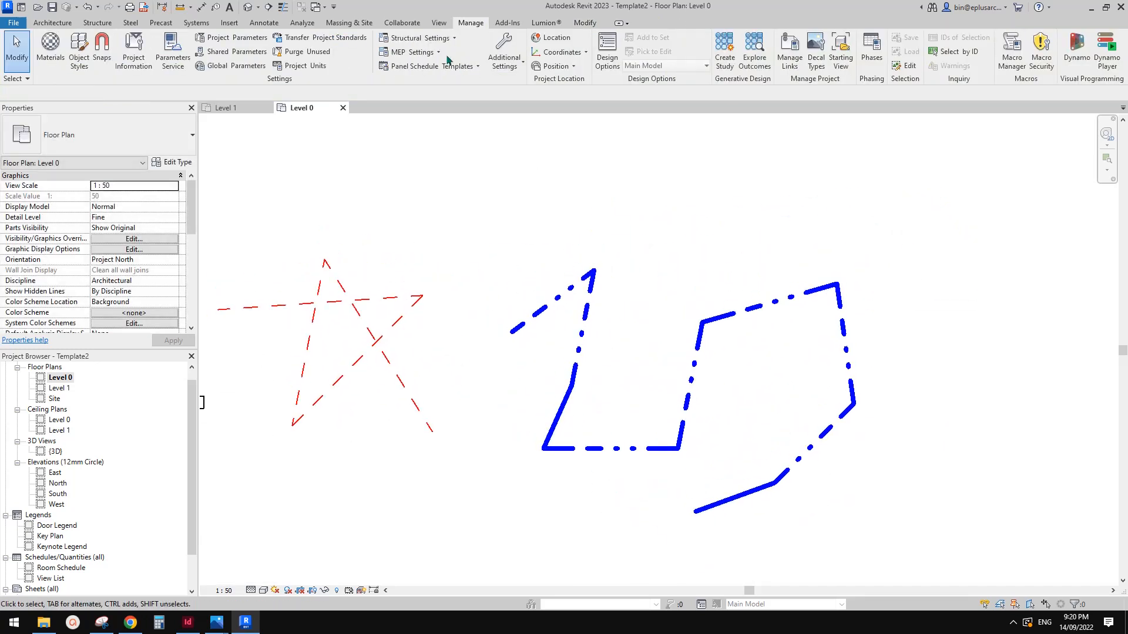
Examine the available drafting and model fill patterns in the project.
{"action": "left_click", "coordinate": [520, 66]}
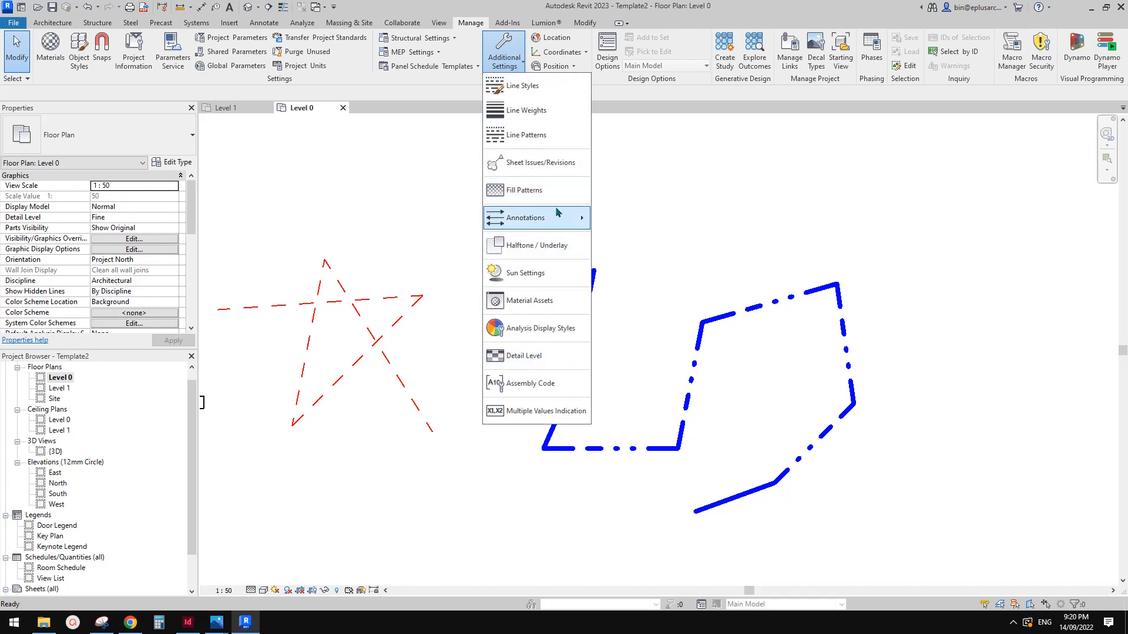
{"action": "mouse_move", "coordinate": [545, 222]}
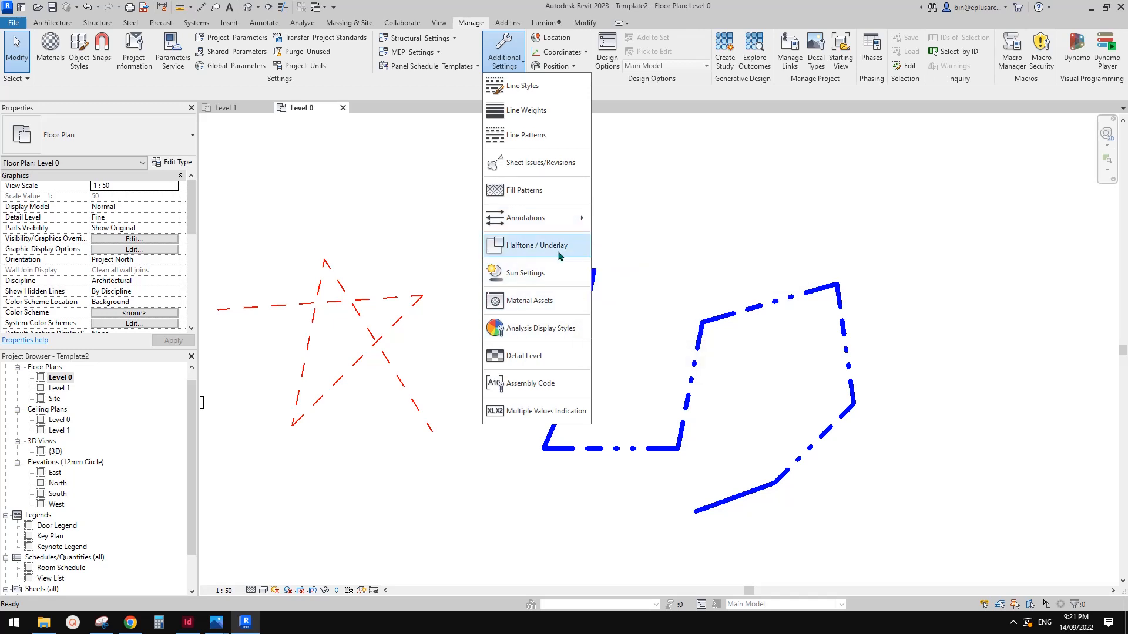
{"action": "left_click", "coordinate": [541, 191]}
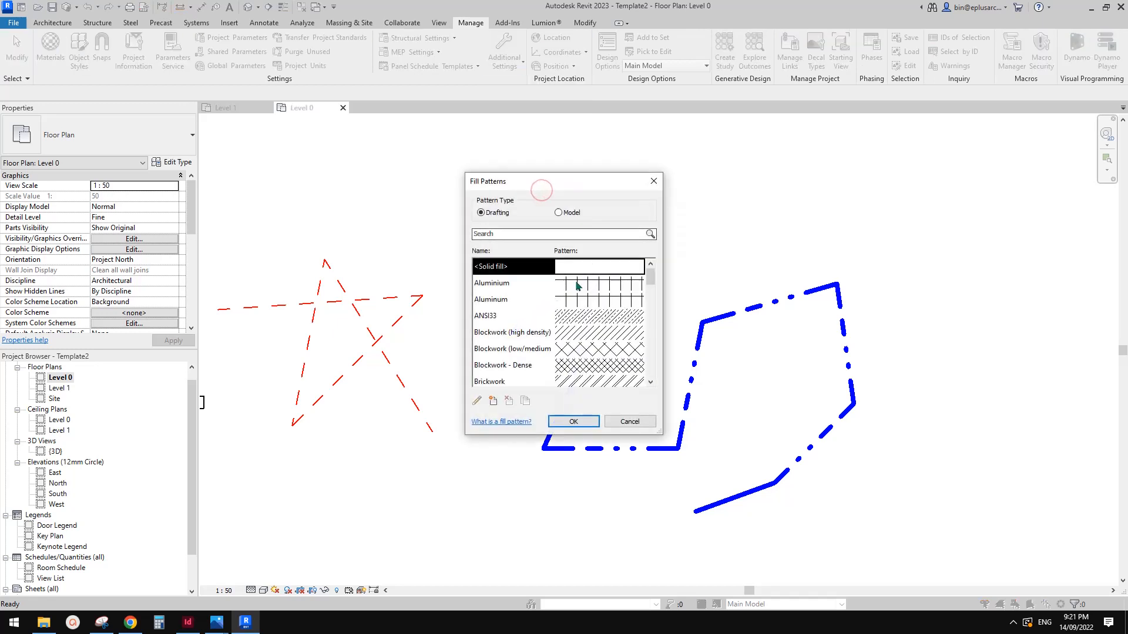
{"action": "mouse_move", "coordinate": [651, 276]}
{"action": "left_mouse_down"}
{"action": "mouse_move", "coordinate": [650, 365]}
{"action": "mouse_move", "coordinate": [650, 281]}
{"action": "left_mouse_up"}
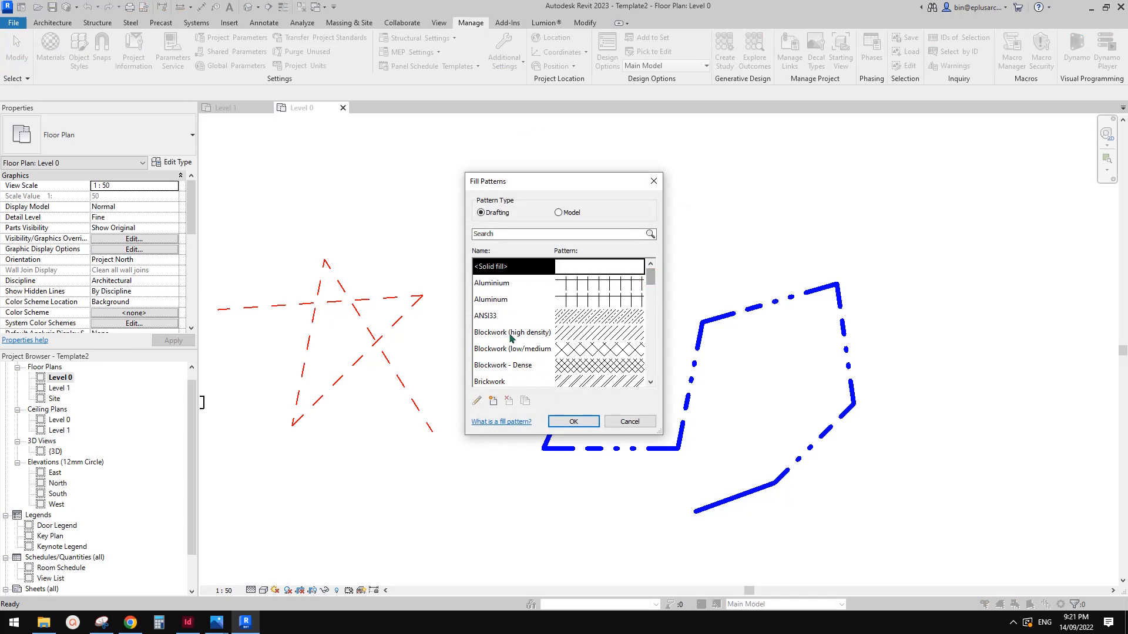
{"action": "scroll", "coordinate": [656, 281], "scroll_direction": "down", "scroll_amount": 6}
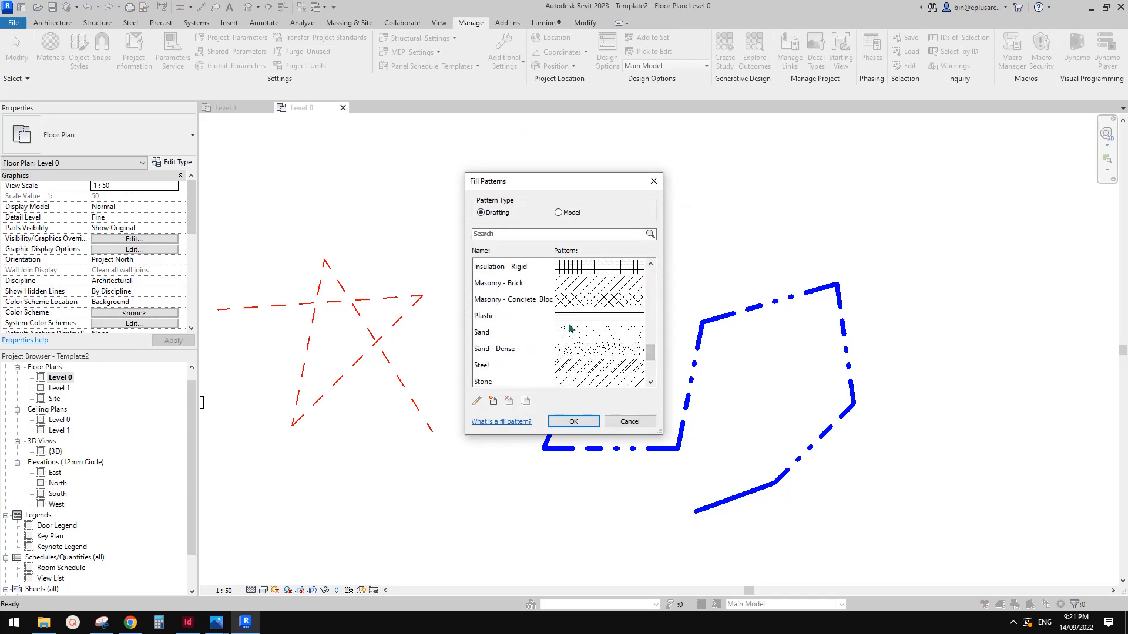
{"action": "left_click", "coordinate": [558, 212]}
{"action": "left_click_drag", "start_coordinate": [651, 370], "coordinate": [652, 275]}
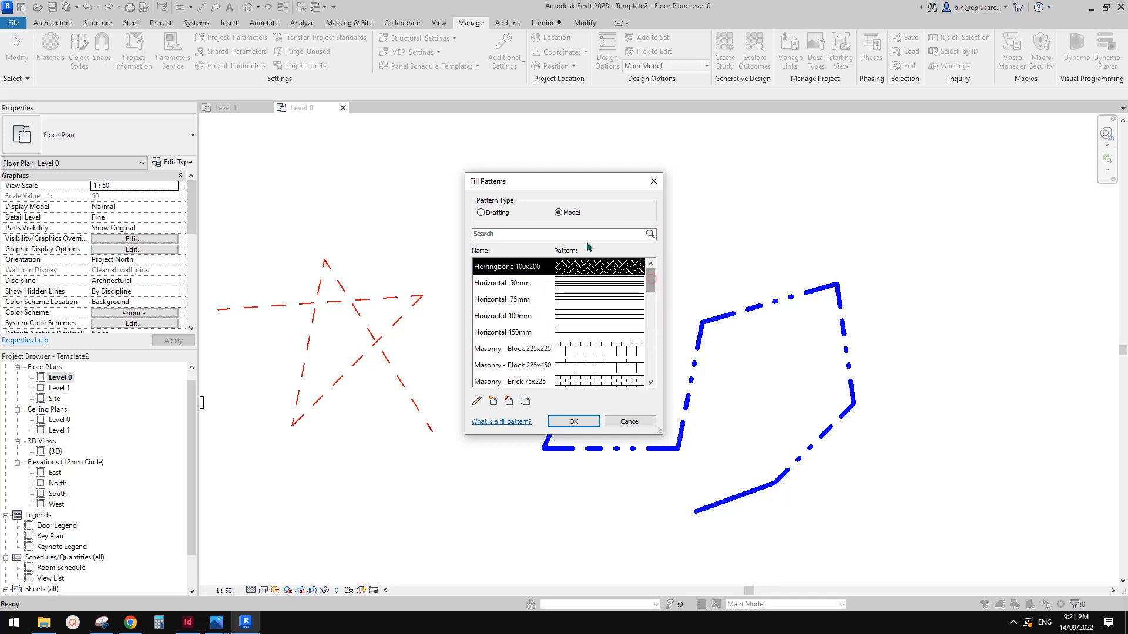
{"action": "left_click", "coordinate": [496, 213]}
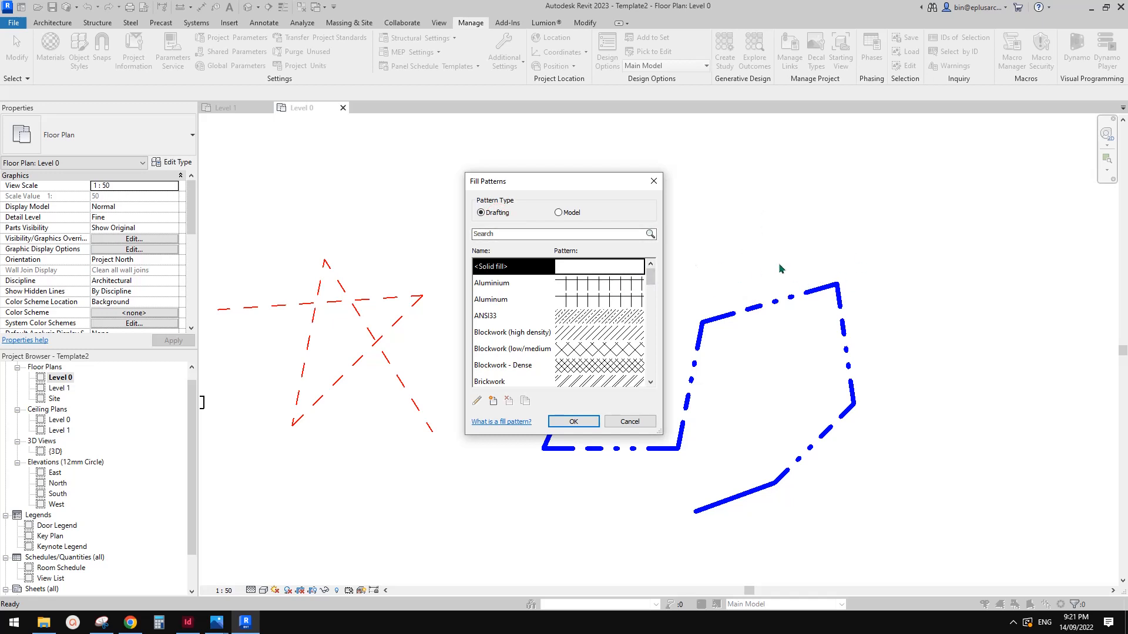
Try the crosshatch setting for a new basic drafting fill pattern, and discard it.
{"action": "left_click", "coordinate": [492, 401]}
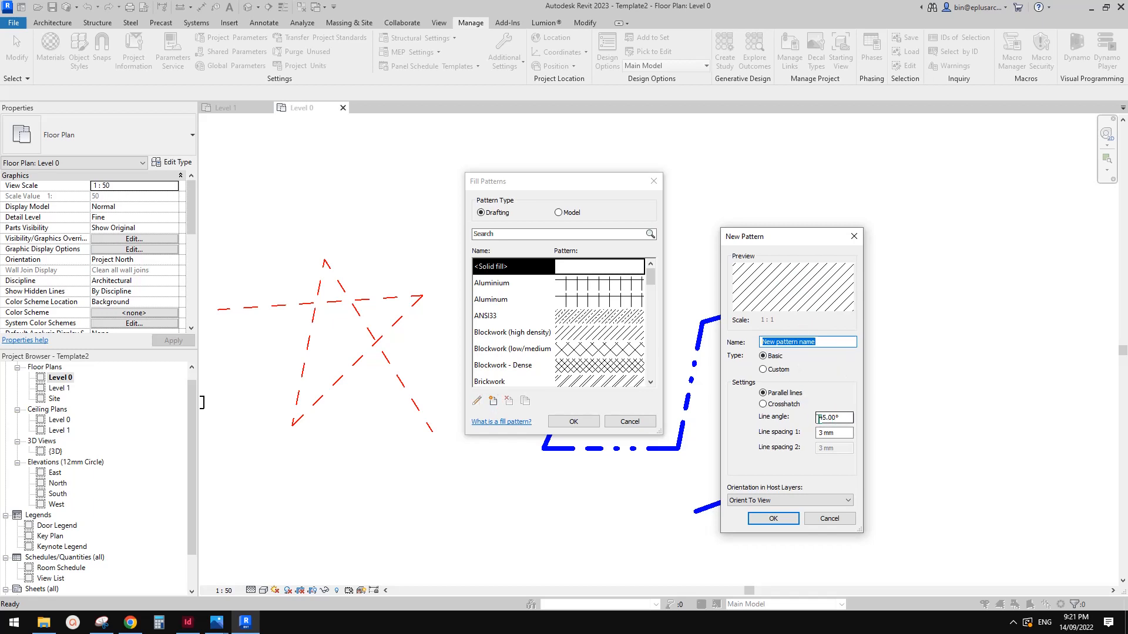
{"action": "left_click", "coordinate": [764, 404]}
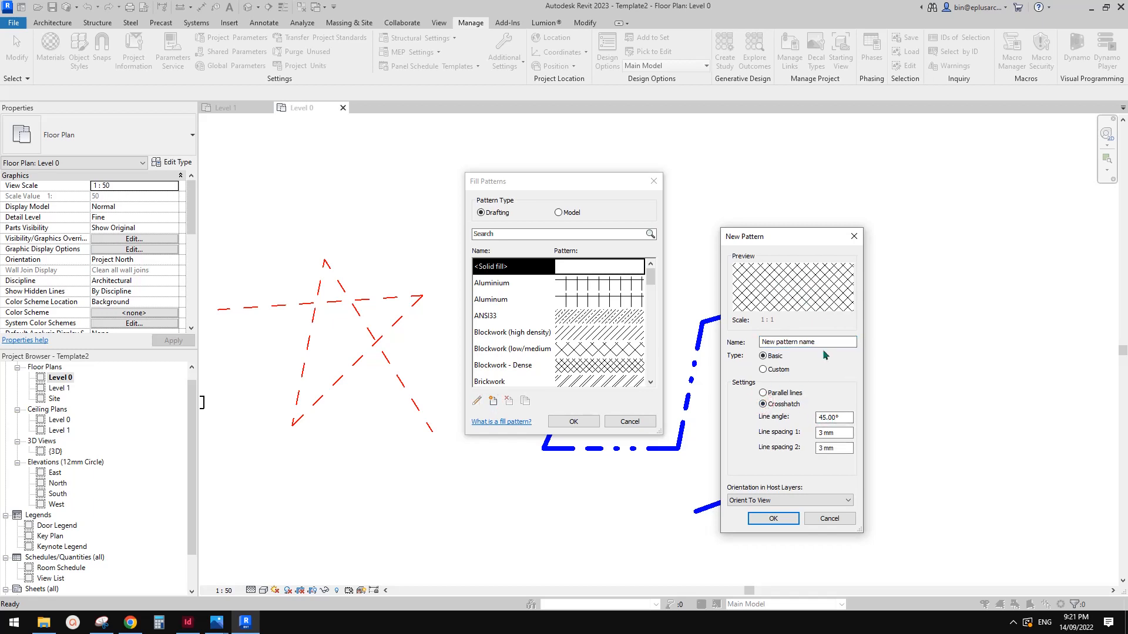
{"action": "left_click", "coordinate": [819, 417]}
{"action": "left_click", "coordinate": [829, 518]}
{"action": "left_click", "coordinate": [629, 421]}
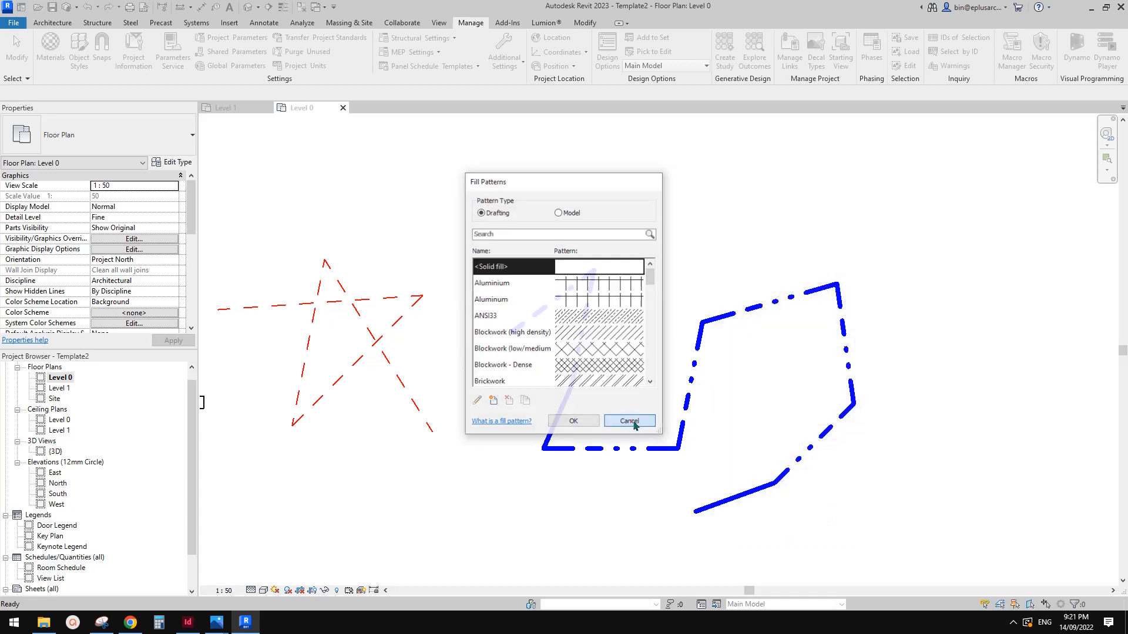
{"action": "scroll", "coordinate": [713, 259], "scroll_direction": "up", "scroll_amount": 2}
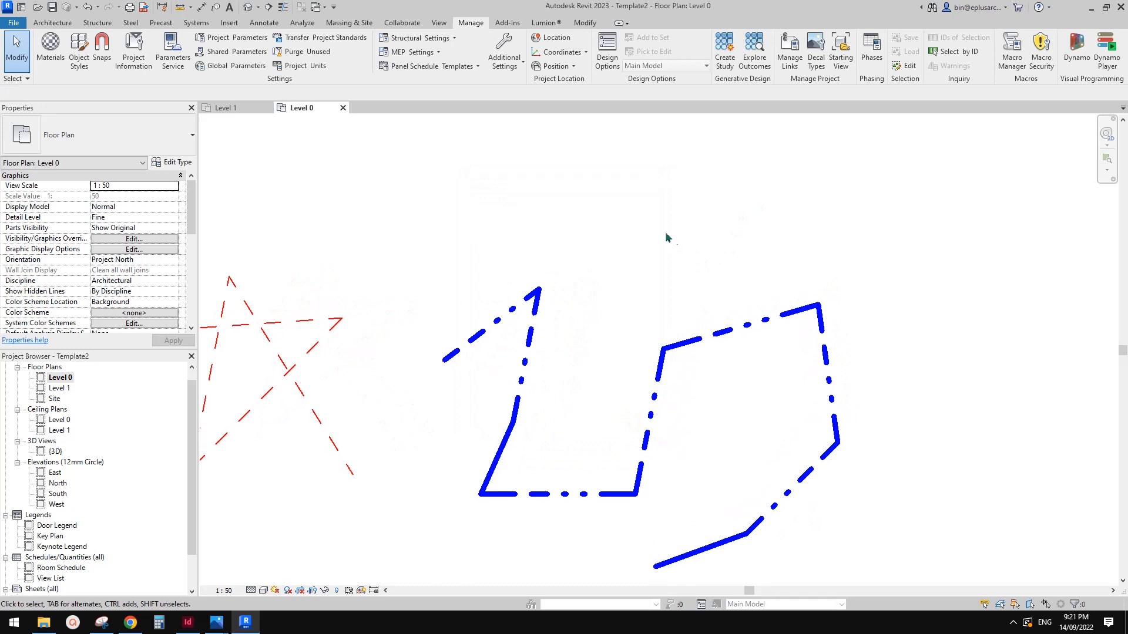
{"action": "scroll", "coordinate": [543, 317], "scroll_direction": "down", "scroll_amount": 1}
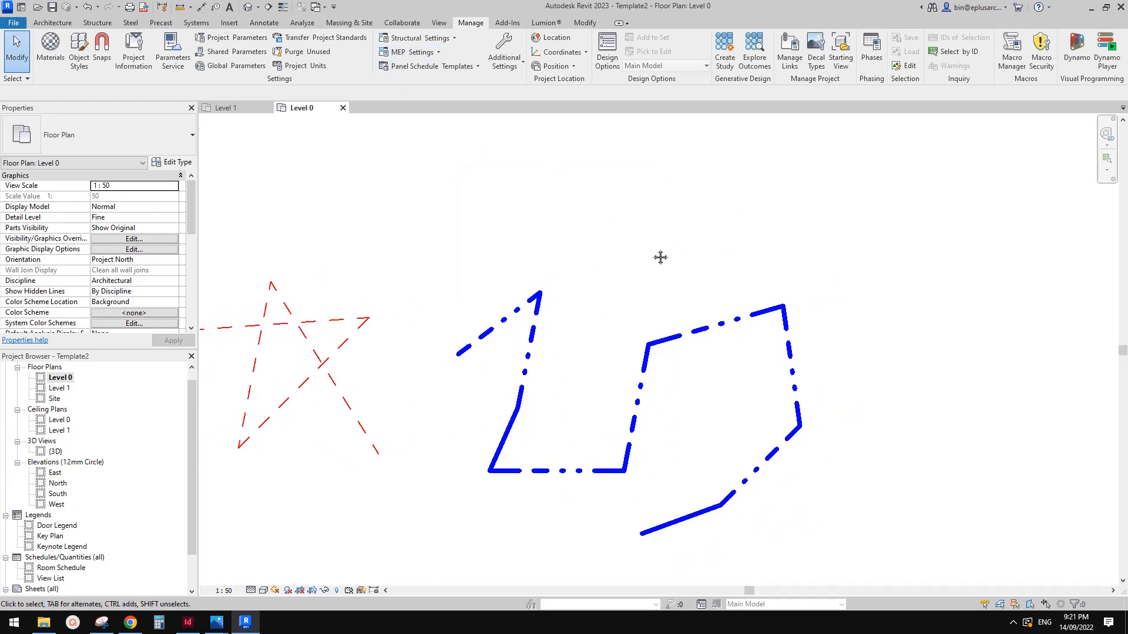
{"action": "key", "text": "t"}
{"action": "key", "text": "x"}
{"action": "left_click", "coordinate": [646, 224]}
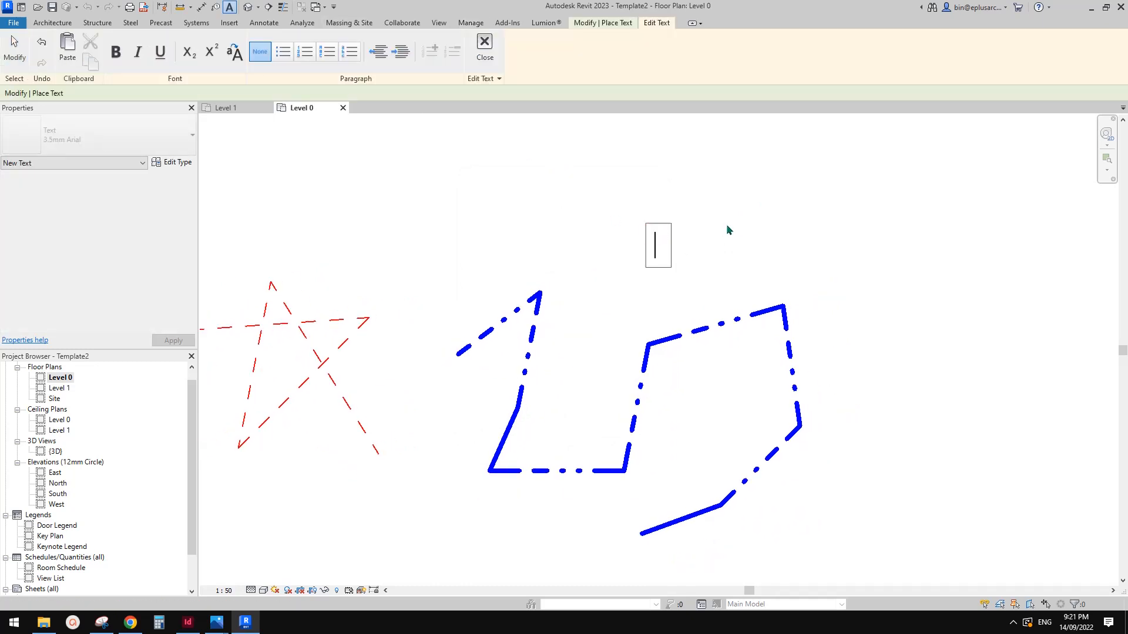
{"action": "type", "text": "py"}
{"action": "key", "text": "BackSpace"}
{"action": "key", "text": "BackSpace"}
{"action": "key", "text": "Escape"}
{"action": "key", "text": "Escape"}
Place a text note reading PAT in the empty area above the blue detail line chain.
{"action": "middle_click_drag", "start_coordinate": [549, 267], "coordinate": [542, 259]}
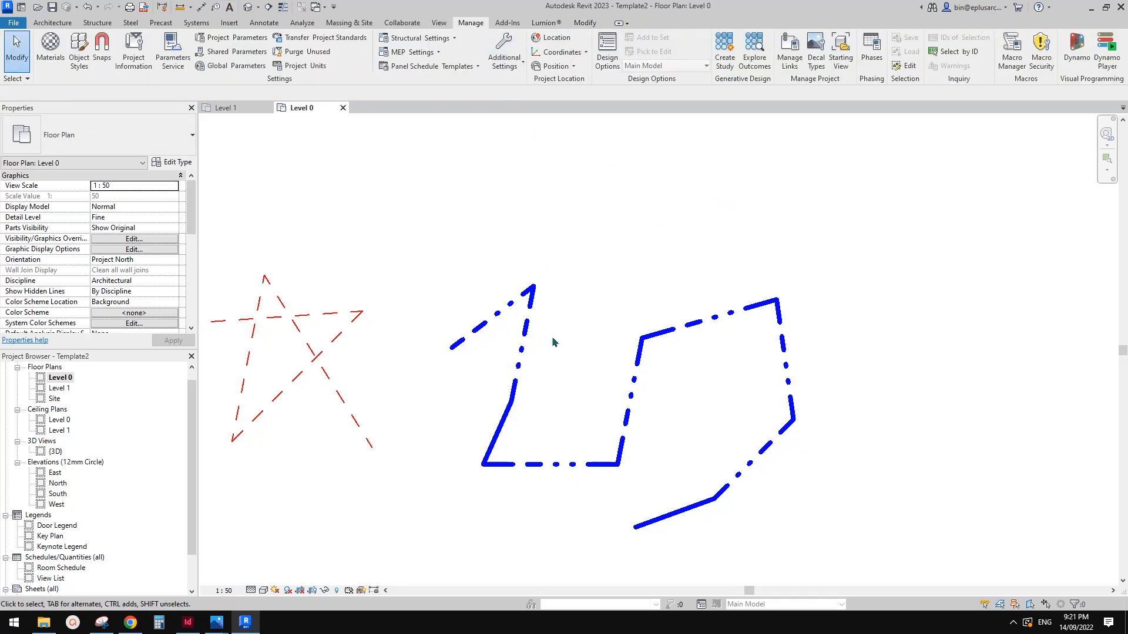
{"action": "scroll", "coordinate": [552, 342], "scroll_direction": "down", "scroll_amount": 3}
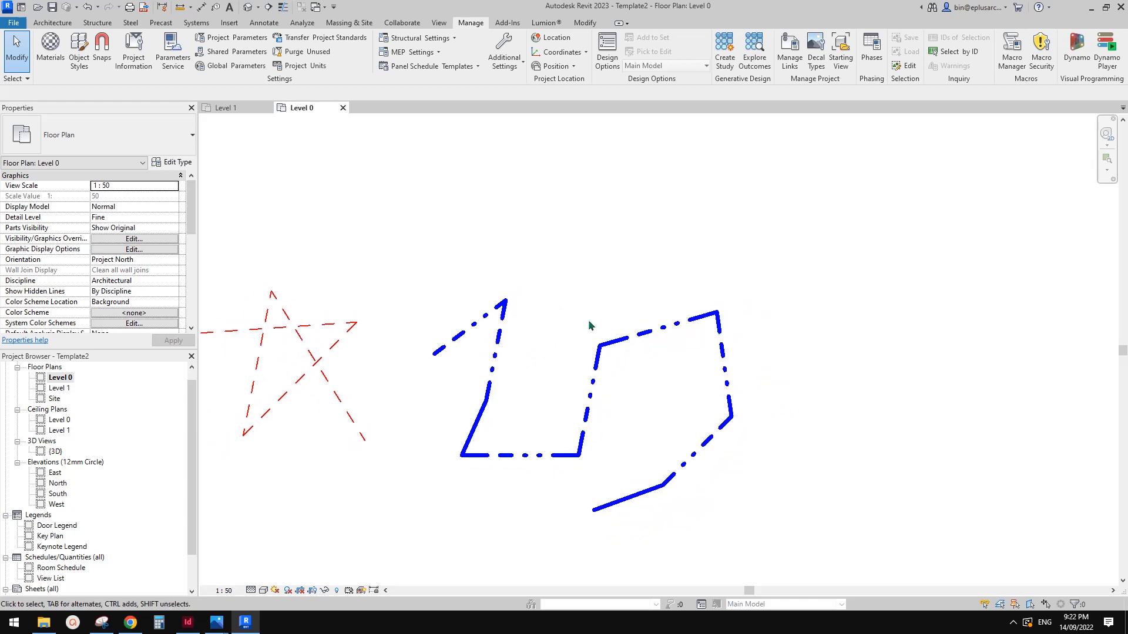
{"action": "middle_click_drag", "start_coordinate": [656, 318], "coordinate": [630, 323]}
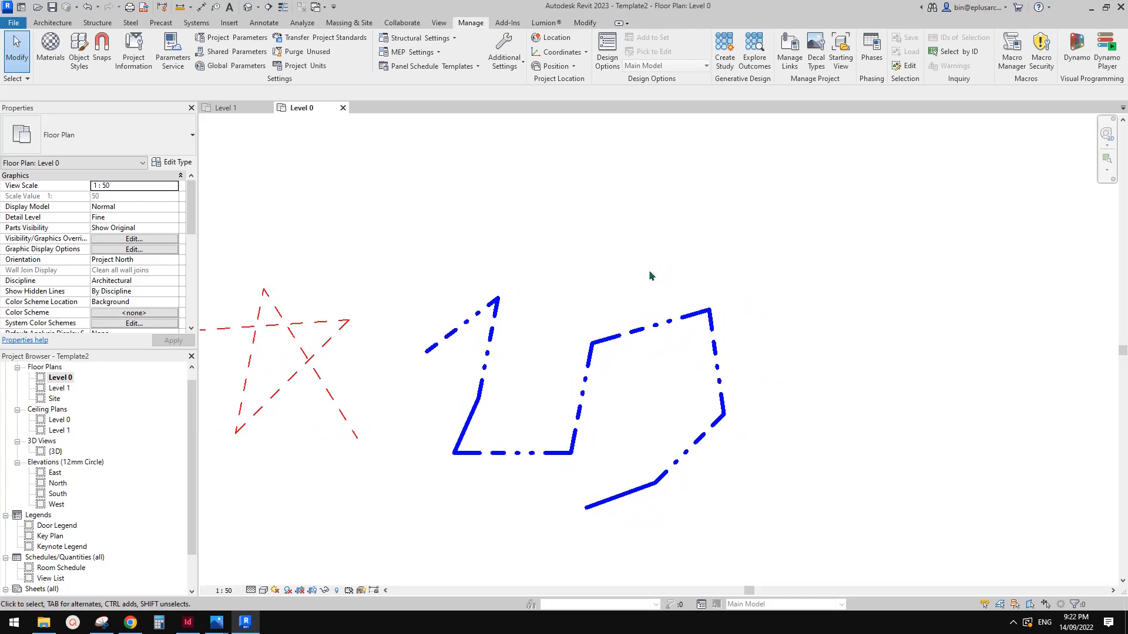
{"action": "key", "text": "t"}
{"action": "key", "text": "x"}
{"action": "left_click", "coordinate": [667, 196]}
{"action": "type", "text": "PT"}
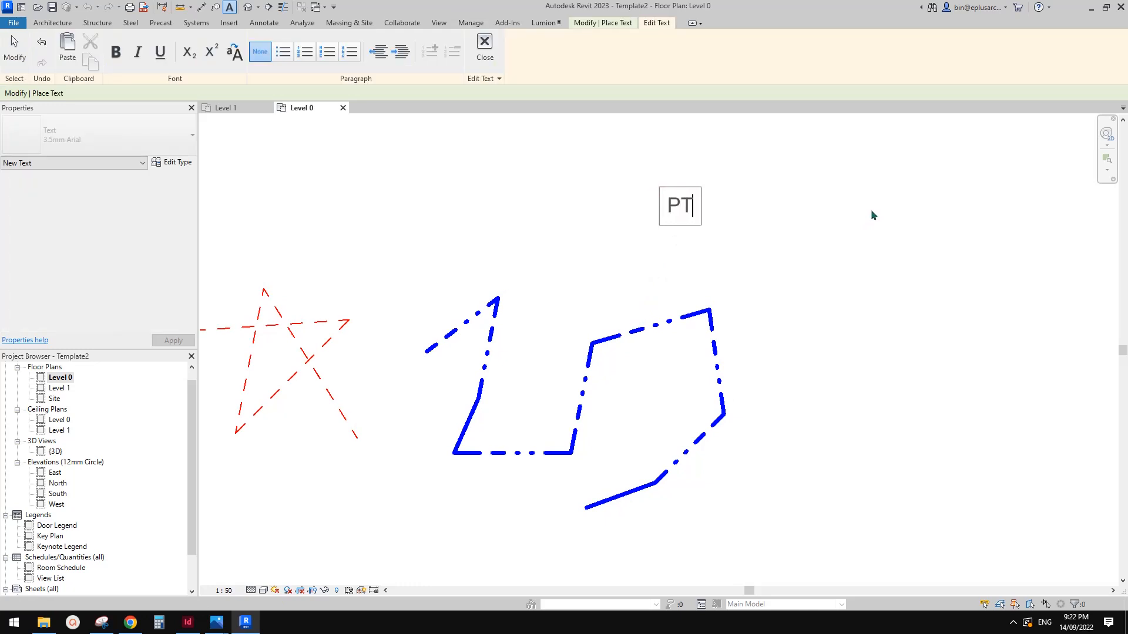
{"action": "key", "text": "BackSpace"}
{"action": "type", "text": "AT"}
{"action": "left_click", "coordinate": [872, 216]}
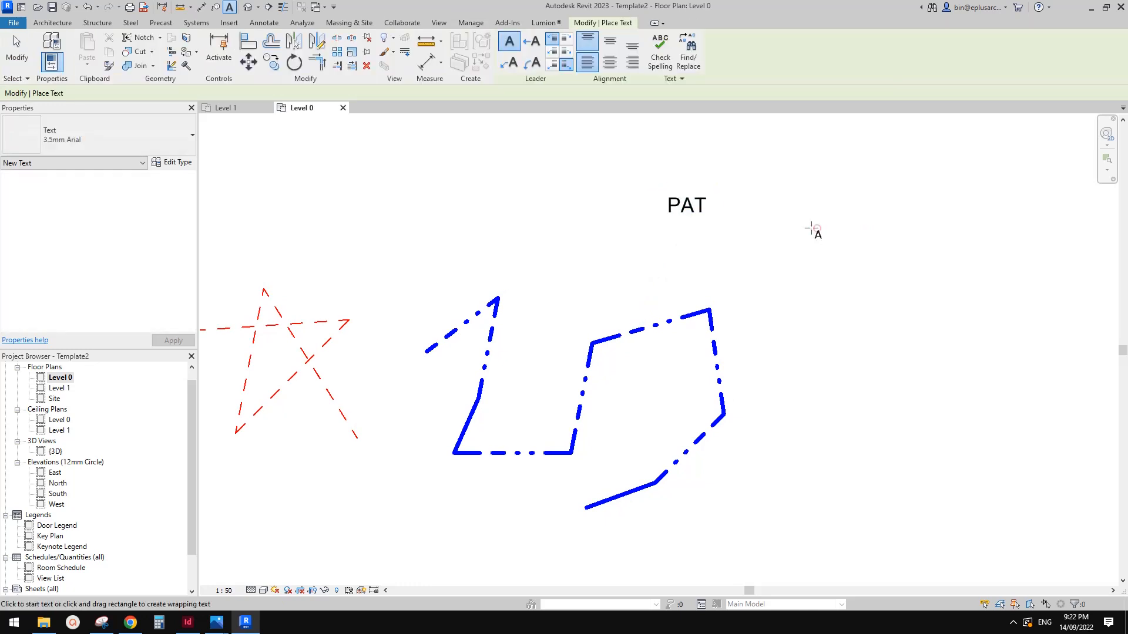
Place a second text note reading AUTOCAD beside the PAT note and finish placing text.
{"action": "scroll", "coordinate": [811, 229], "scroll_direction": "up", "scroll_amount": 2}
{"action": "left_click", "coordinate": [762, 217]}
{"action": "type", "text": "AUTOCAD"}
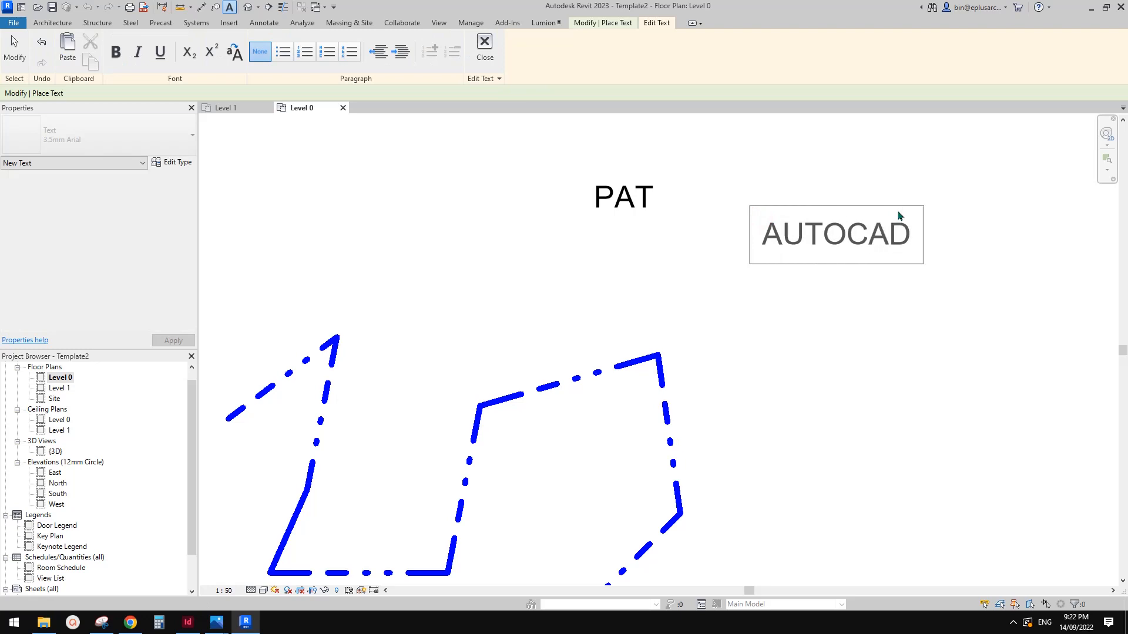
{"action": "left_click", "coordinate": [912, 307]}
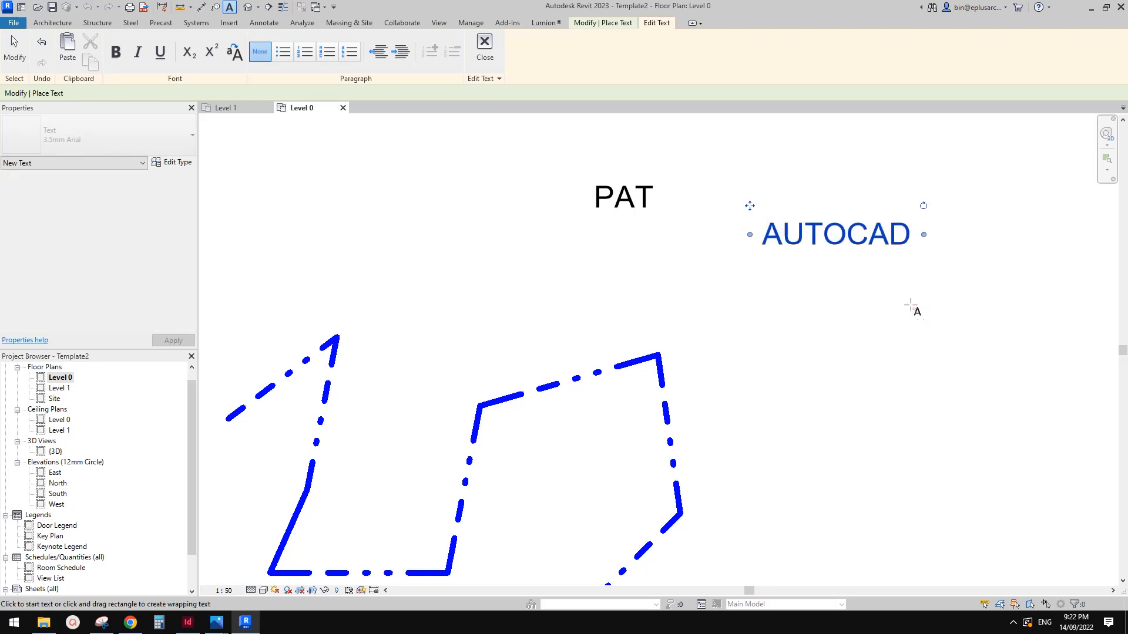
{"action": "key", "text": "Escape"}
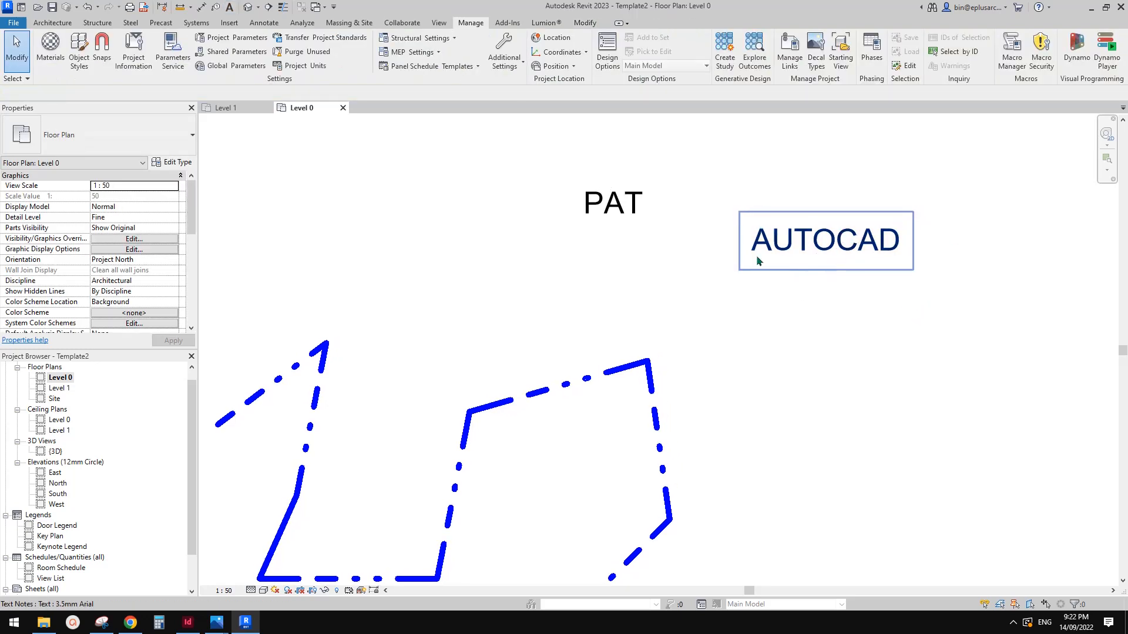
Examine how a new custom drafting fill pattern is imported from a hatch pattern (.pat) file, and close everything without importing.
{"action": "left_click", "coordinate": [508, 64]}
{"action": "left_click", "coordinate": [531, 194]}
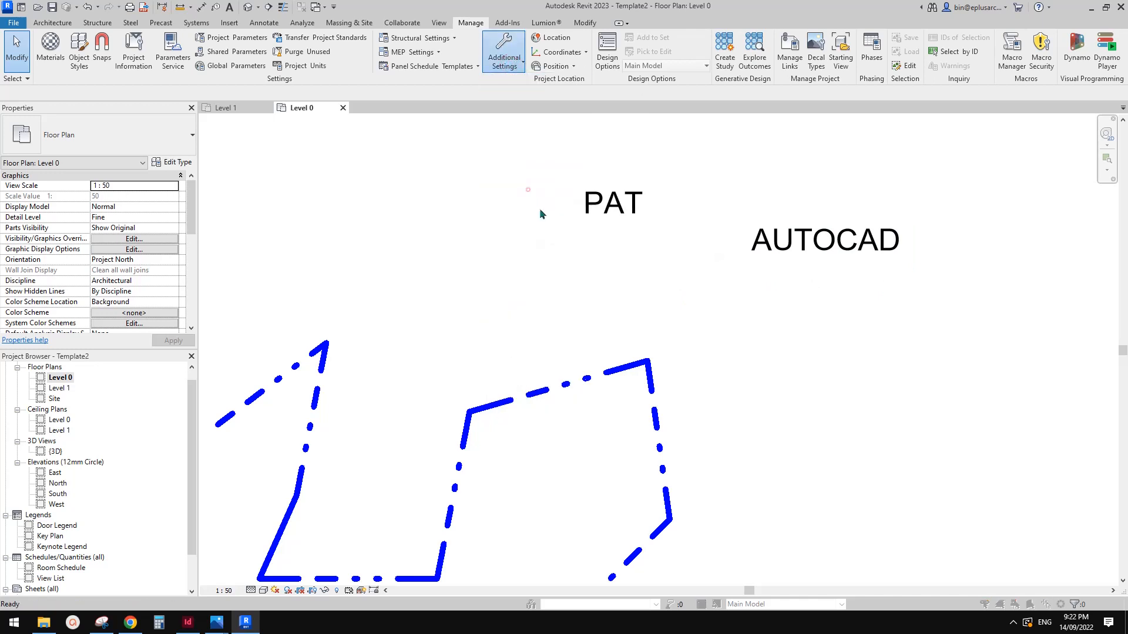
{"action": "left_click", "coordinate": [493, 401]}
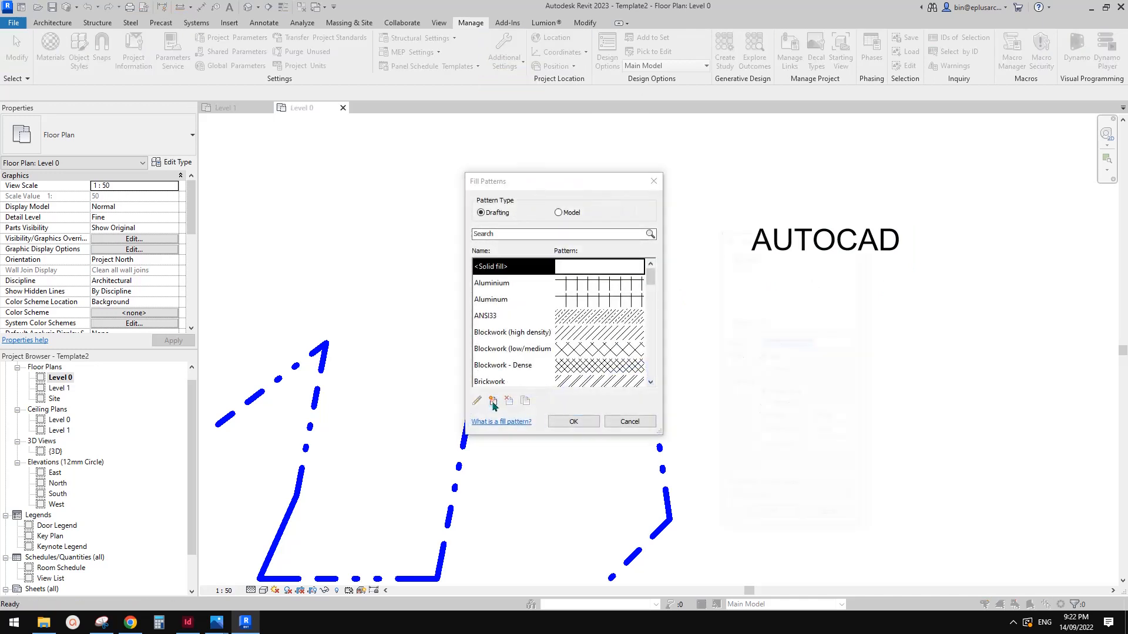
{"action": "left_click", "coordinate": [763, 369]}
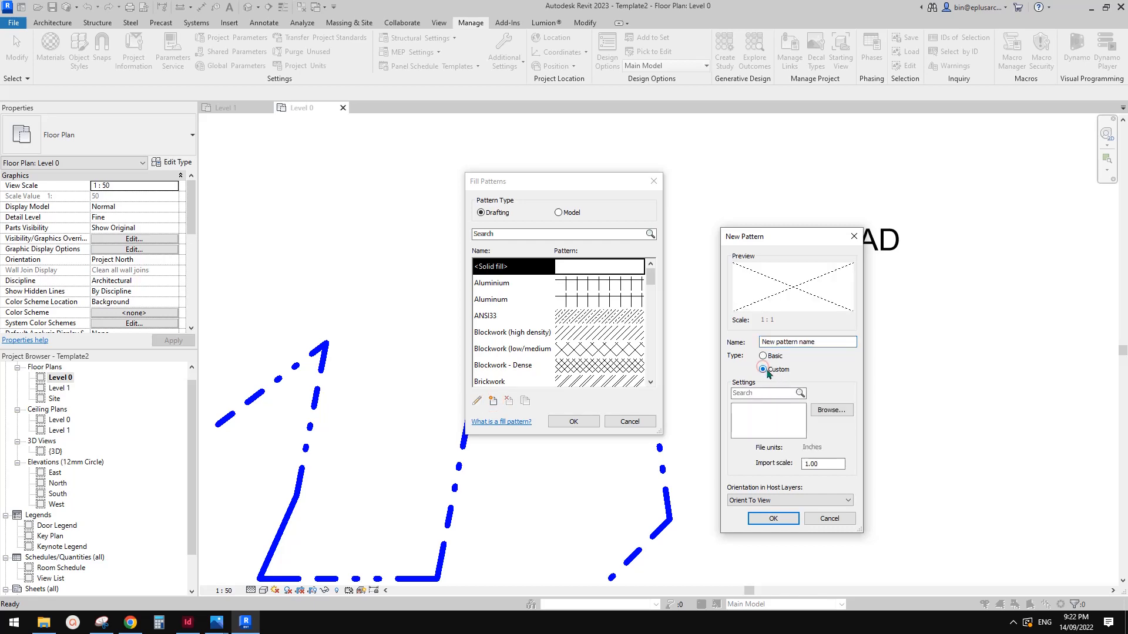
{"action": "left_click", "coordinate": [831, 410]}
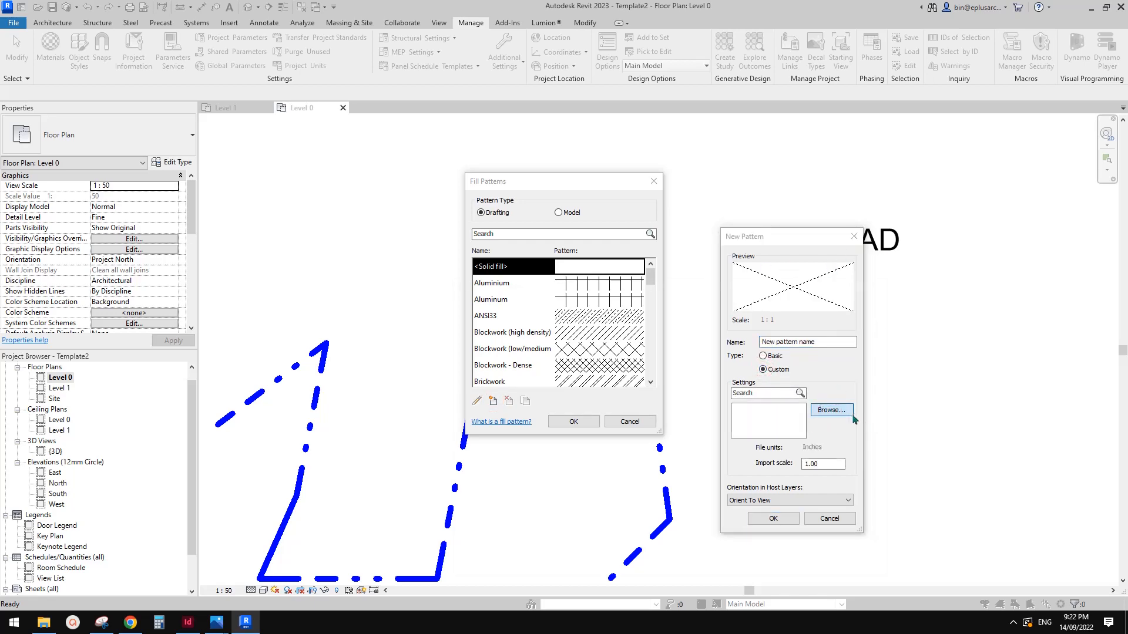
{"action": "left_click_drag", "start_coordinate": [764, 286], "coordinate": [485, 230]}
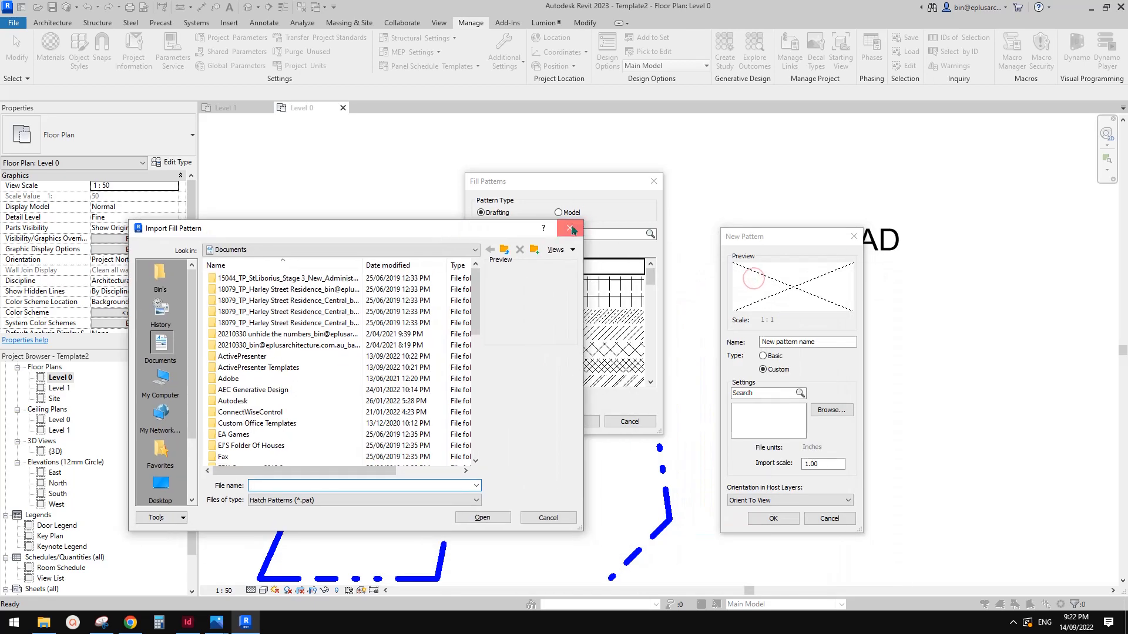
{"action": "left_click", "coordinate": [574, 227]}
{"action": "left_click", "coordinate": [854, 237]}
{"action": "left_click", "coordinate": [654, 181]}
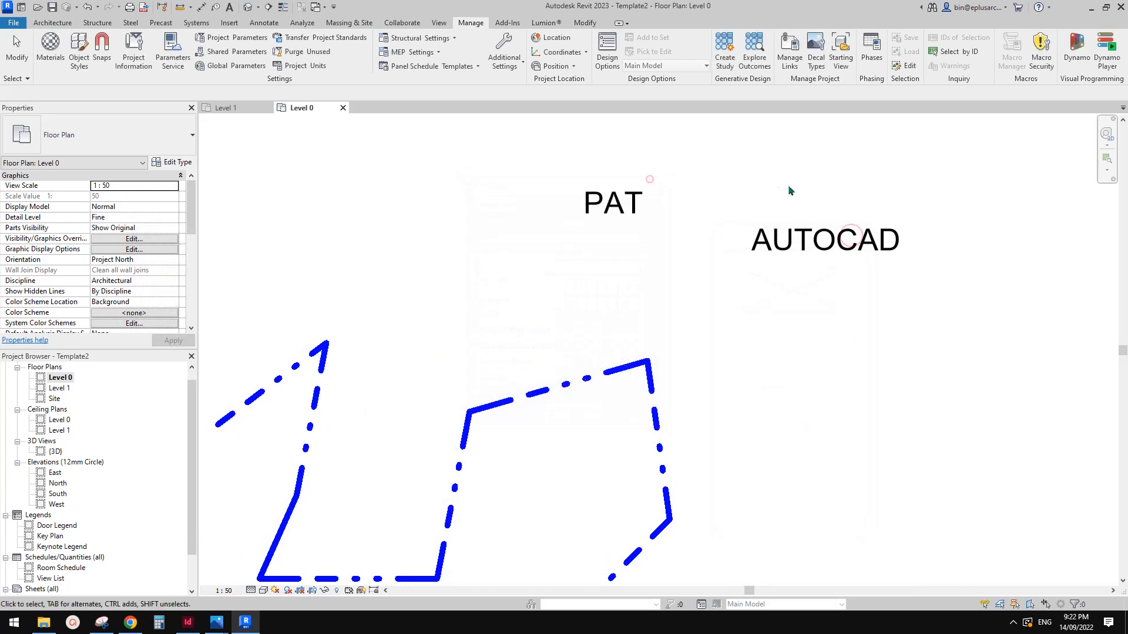
{"action": "middle_click_drag", "start_coordinate": [661, 188], "coordinate": [653, 196]}
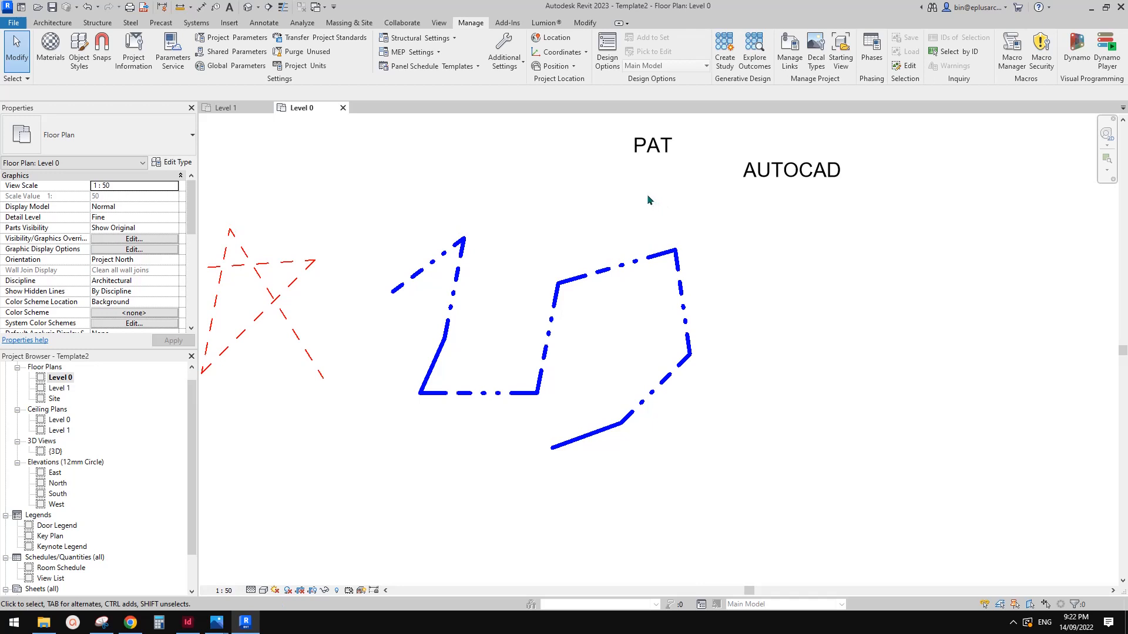
{"action": "middle_click_drag", "start_coordinate": [595, 240], "coordinate": [593, 226]}
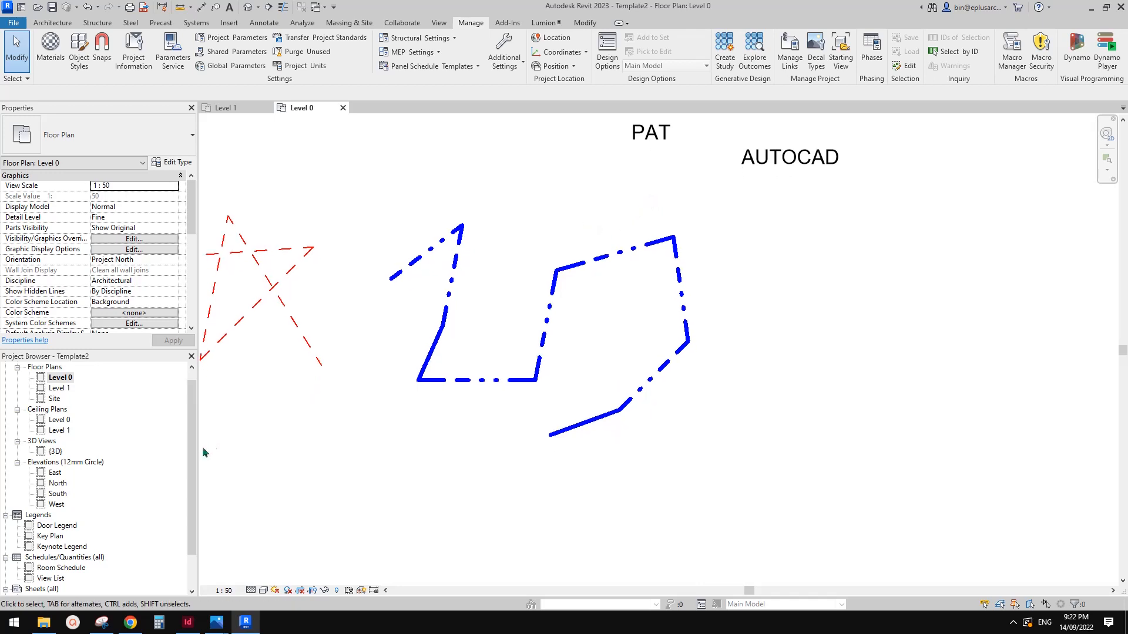
{"action": "left_click_drag", "start_coordinate": [192, 453], "coordinate": [192, 485]}
{"action": "middle_click_drag", "start_coordinate": [486, 406], "coordinate": [473, 413]}
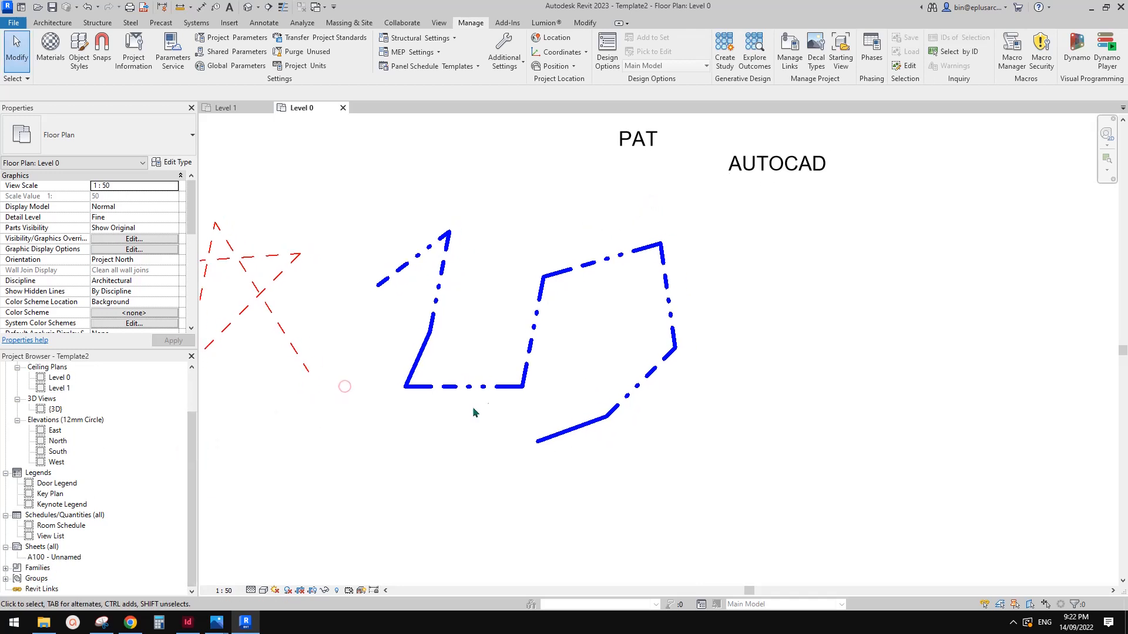
{"action": "middle_click_drag", "start_coordinate": [269, 528], "coordinate": [282, 508]}
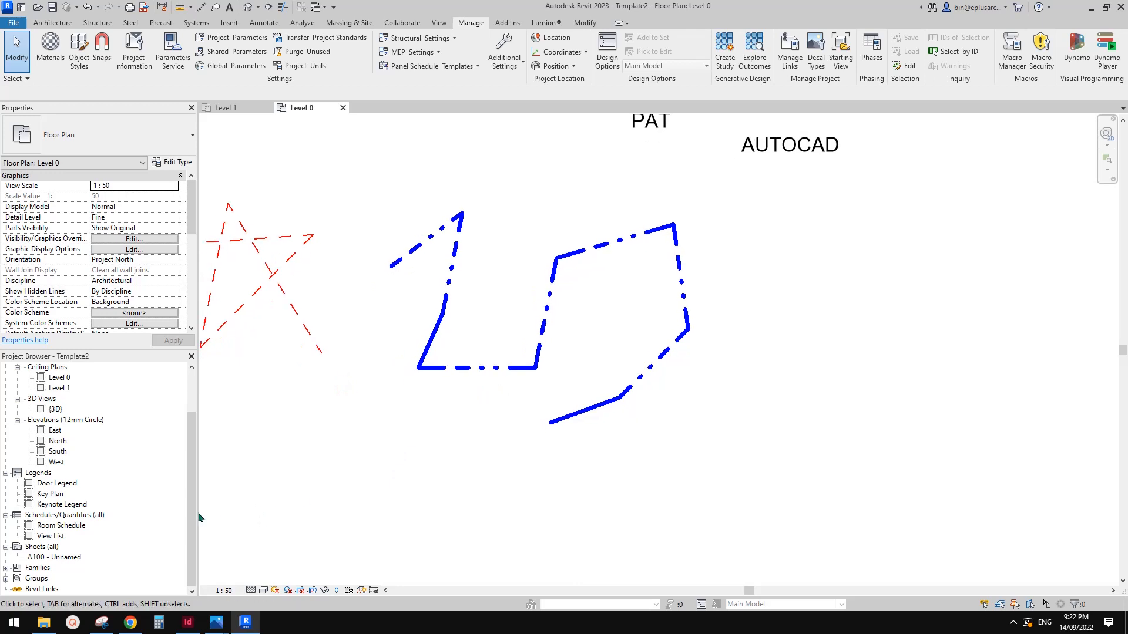
{"action": "left_click_drag", "start_coordinate": [191, 505], "coordinate": [199, 447]}
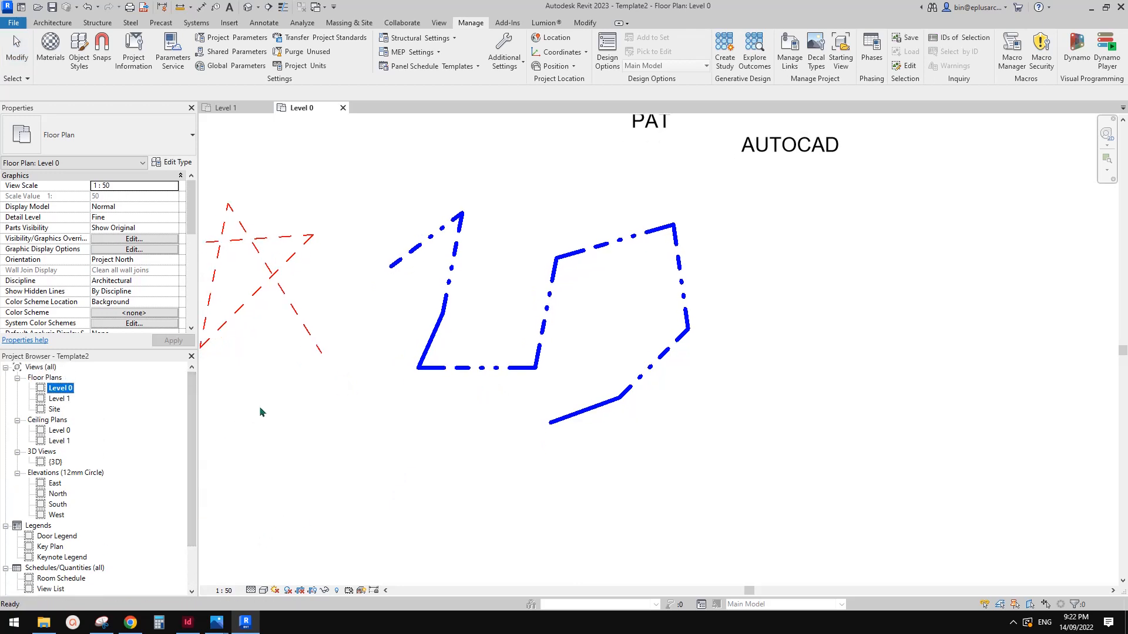
{"action": "scroll", "coordinate": [364, 406], "scroll_direction": "down", "scroll_amount": 1}
{"action": "middle_click_drag", "start_coordinate": [385, 406], "coordinate": [451, 422]}
{"action": "middle_click_drag", "start_coordinate": [540, 425], "coordinate": [553, 413]}
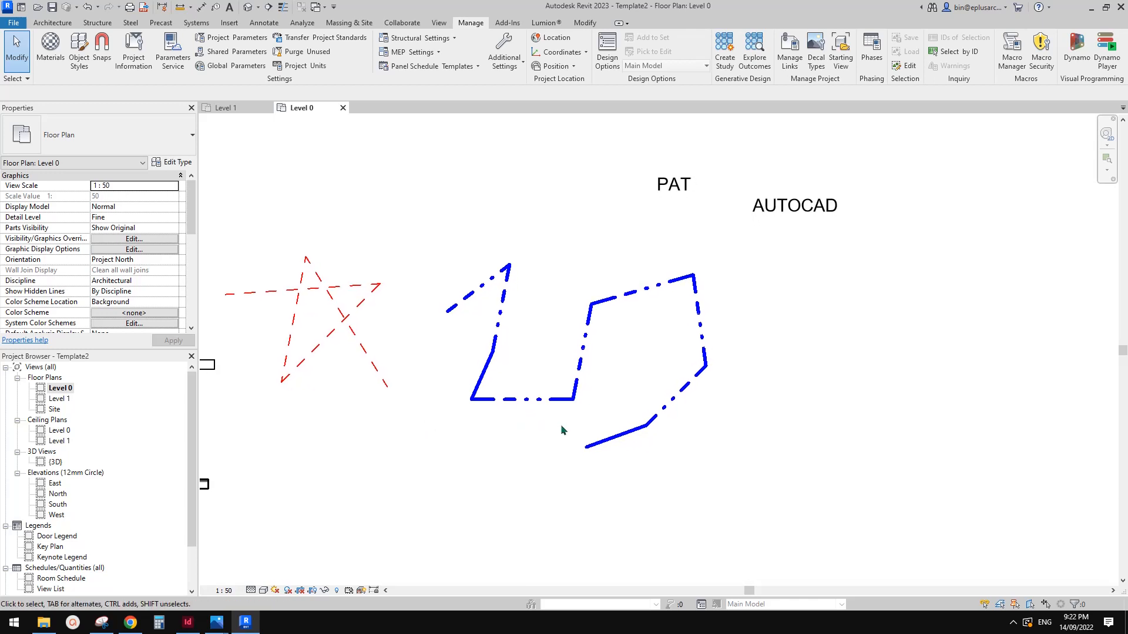
{"action": "scroll", "coordinate": [552, 427], "scroll_direction": "down", "scroll_amount": 1}
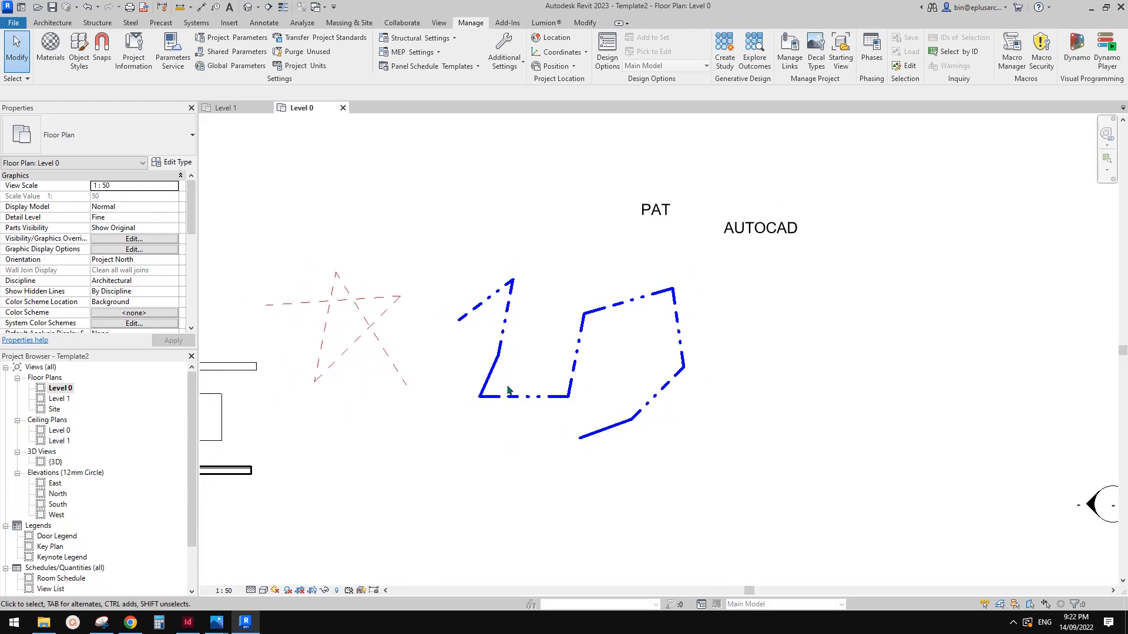
{"action": "middle_click_drag", "start_coordinate": [508, 390], "coordinate": [514, 383]}
{"action": "middle_click_drag", "start_coordinate": [295, 528], "coordinate": [293, 521]}
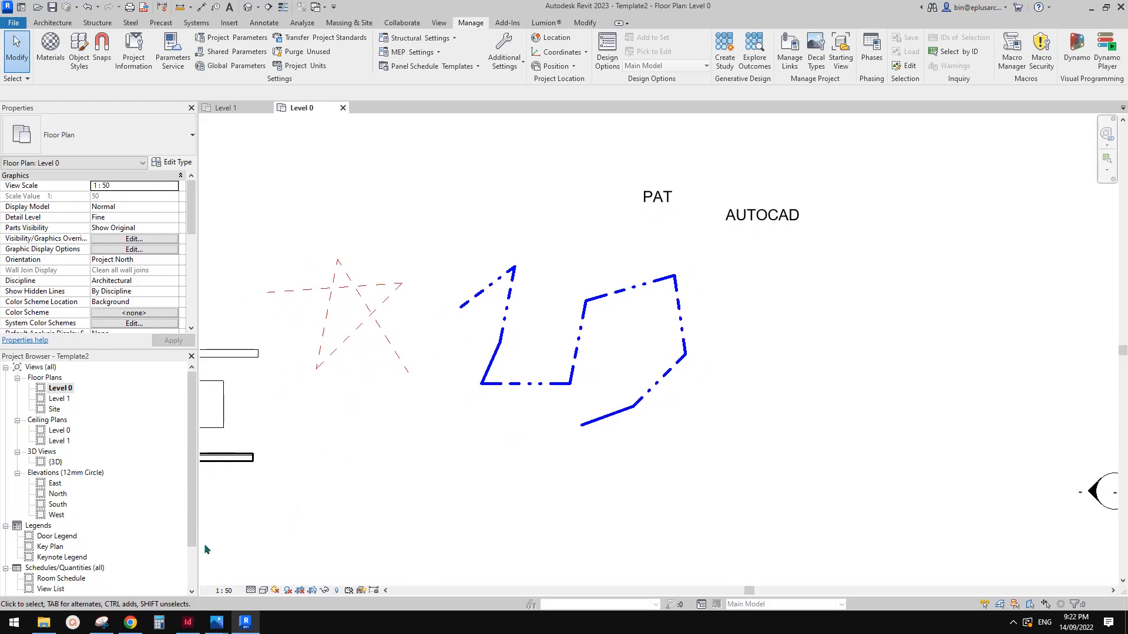
{"action": "middle_click_drag", "start_coordinate": [286, 397], "coordinate": [284, 390]}
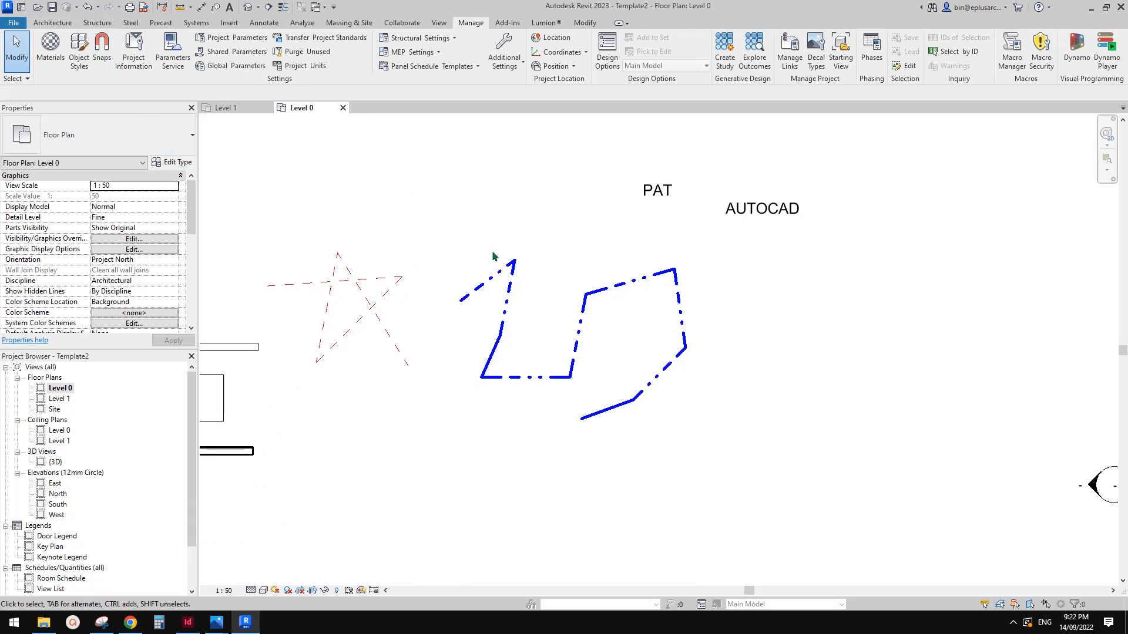
{"action": "middle_click_drag", "start_coordinate": [551, 271], "coordinate": [584, 311]}
{"action": "scroll", "coordinate": [521, 288], "scroll_direction": "down", "scroll_amount": 1}
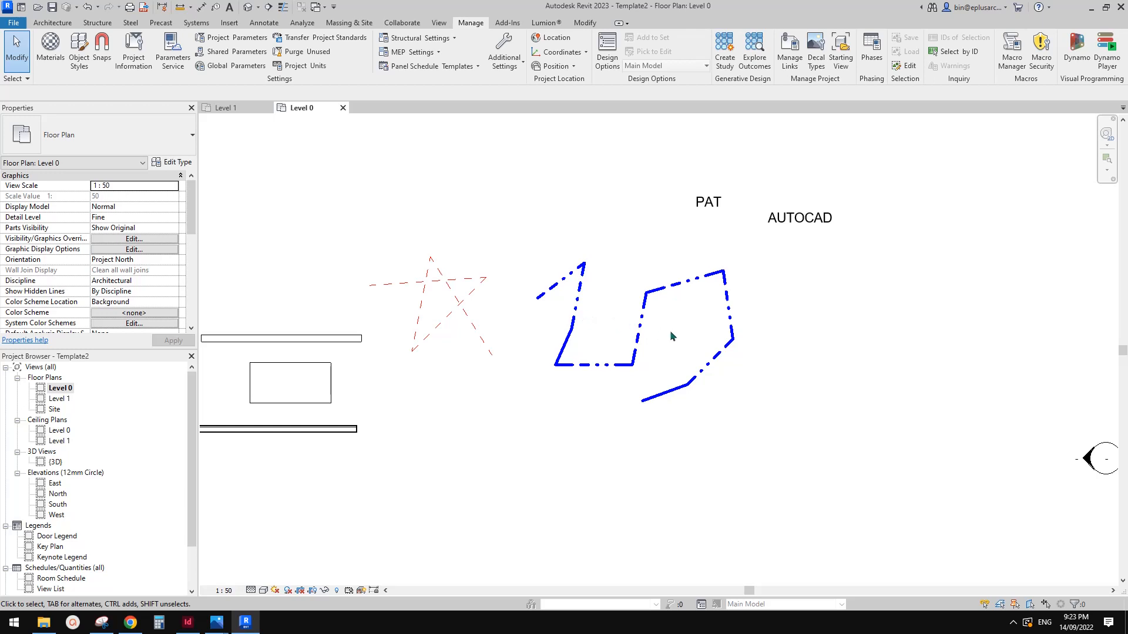
{"action": "middle_click_drag", "start_coordinate": [671, 331], "coordinate": [635, 334]}
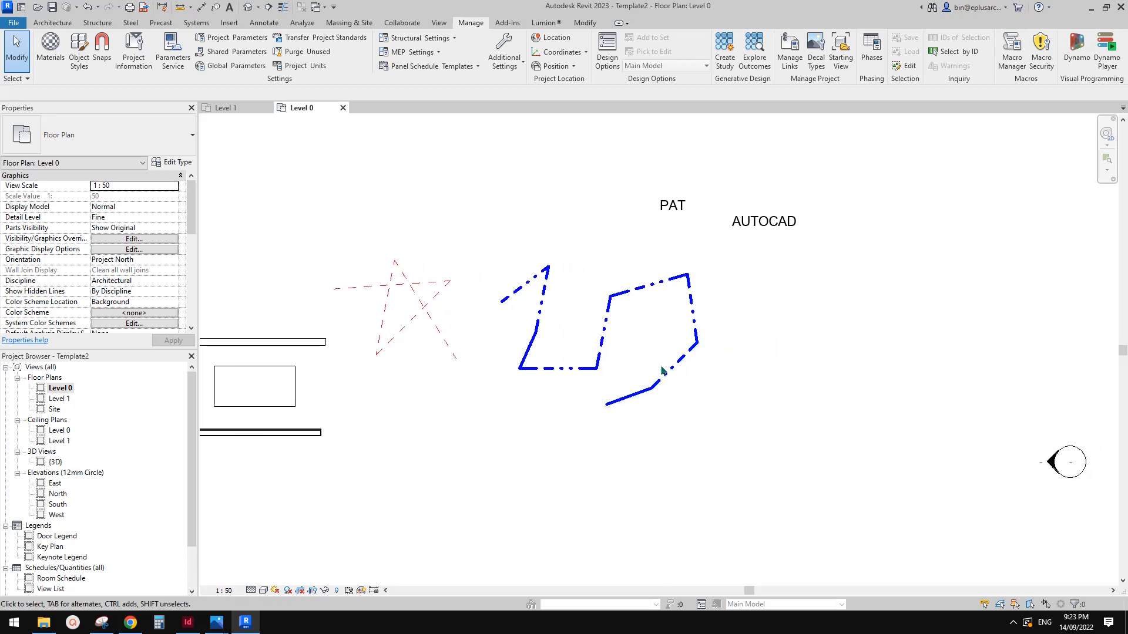
{"action": "scroll", "coordinate": [643, 381], "scroll_direction": "up", "scroll_amount": 3}
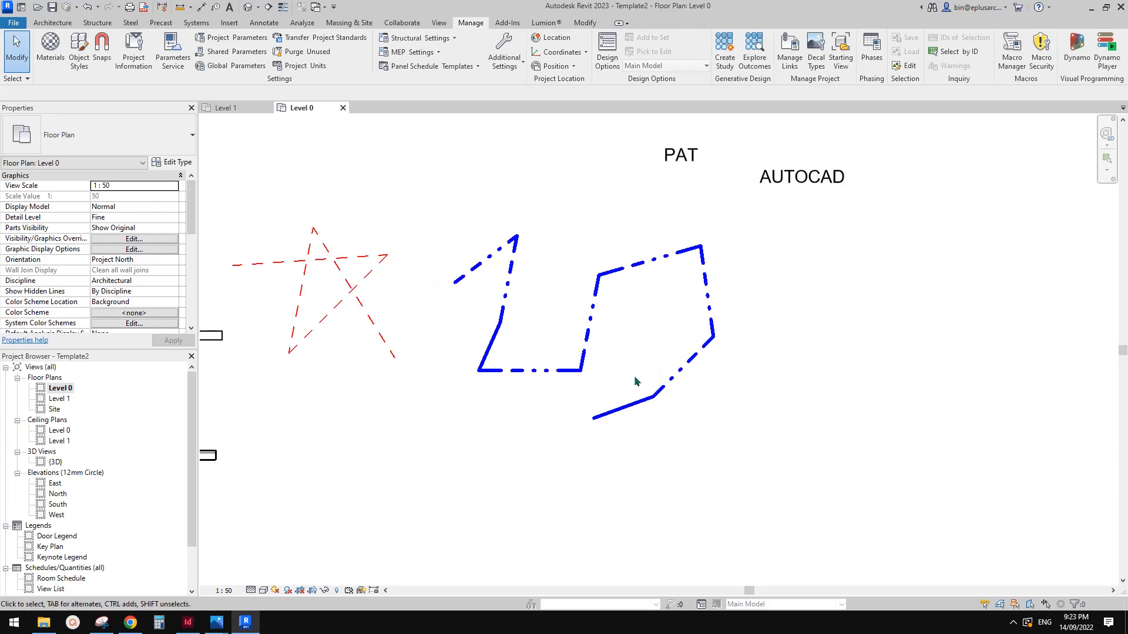
{"action": "middle_click_drag", "start_coordinate": [628, 371], "coordinate": [628, 369]}
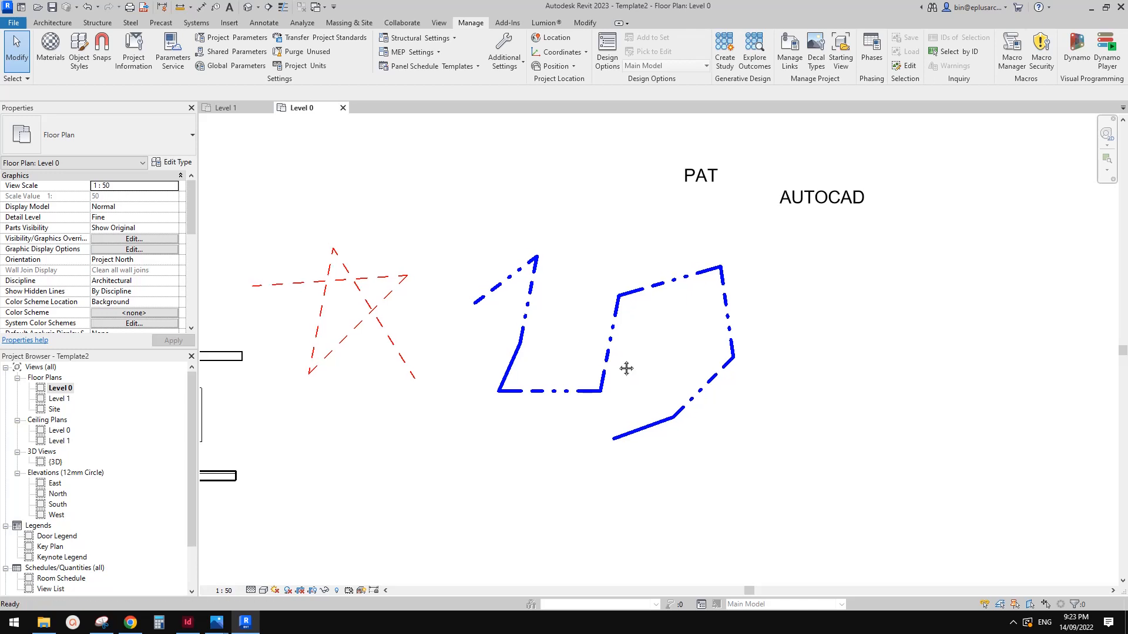
Check which door types are available for placement, and leave the Door command without placing one.
{"action": "key", "text": "d"}
{"action": "key", "text": "r"}
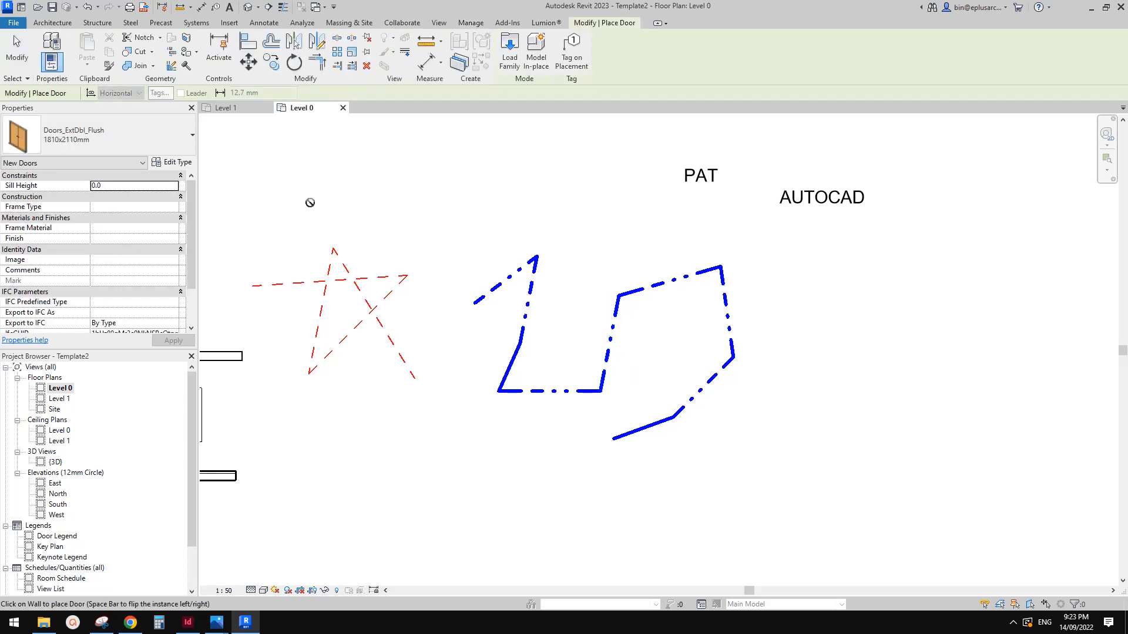
{"action": "left_click", "coordinate": [116, 123]}
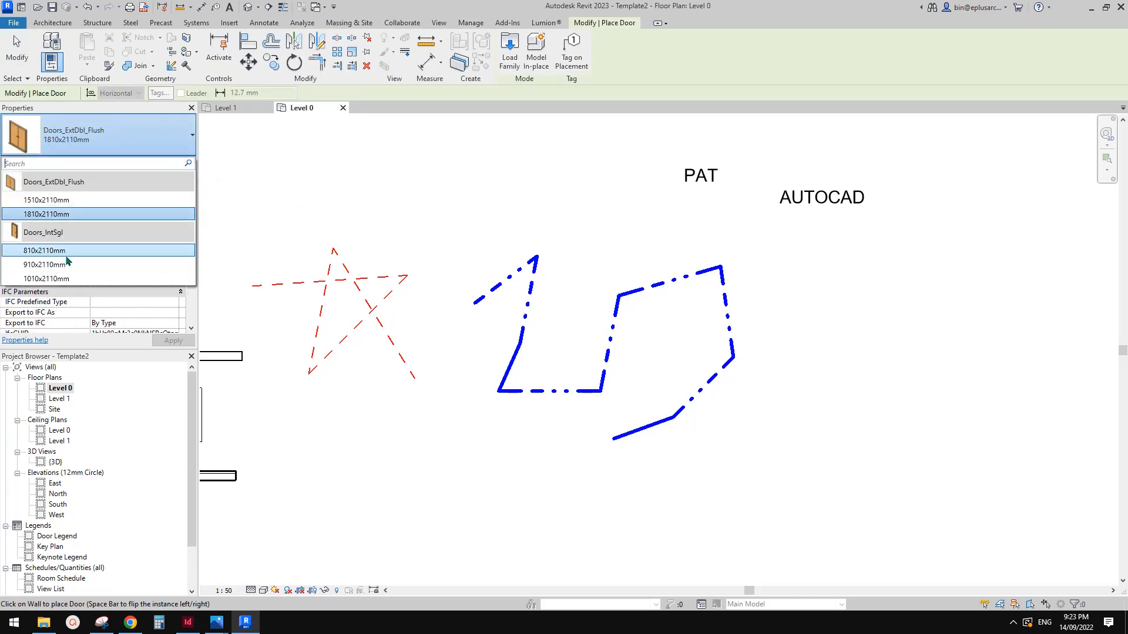
{"action": "key", "text": "Escape"}
{"action": "key", "text": "Escape"}
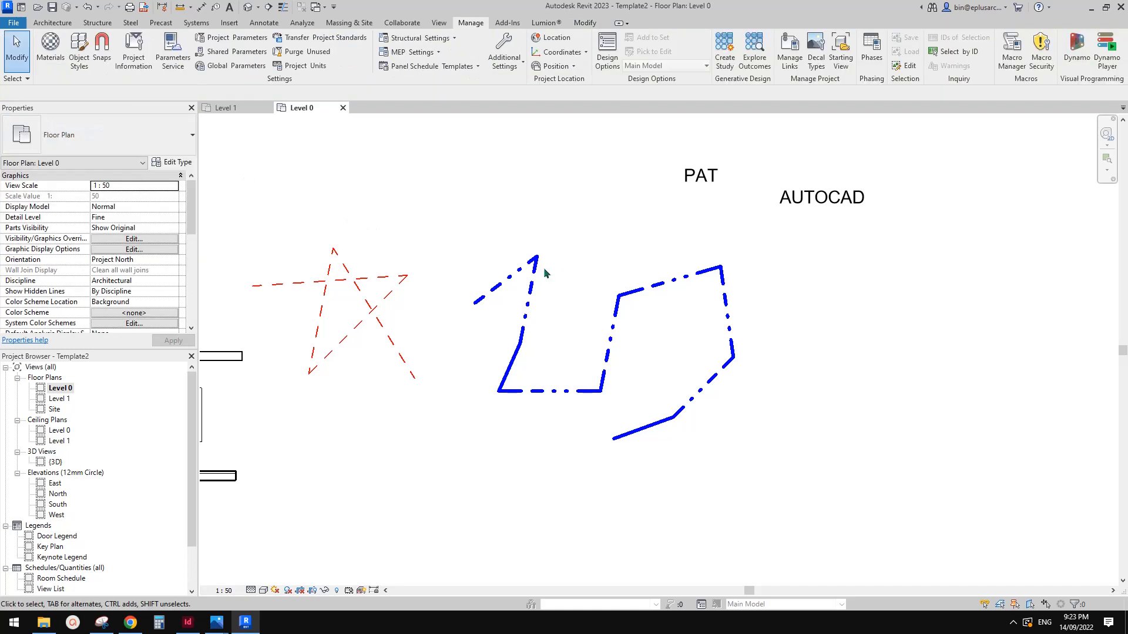
{"action": "middle_click_drag", "start_coordinate": [567, 274], "coordinate": [593, 277]}
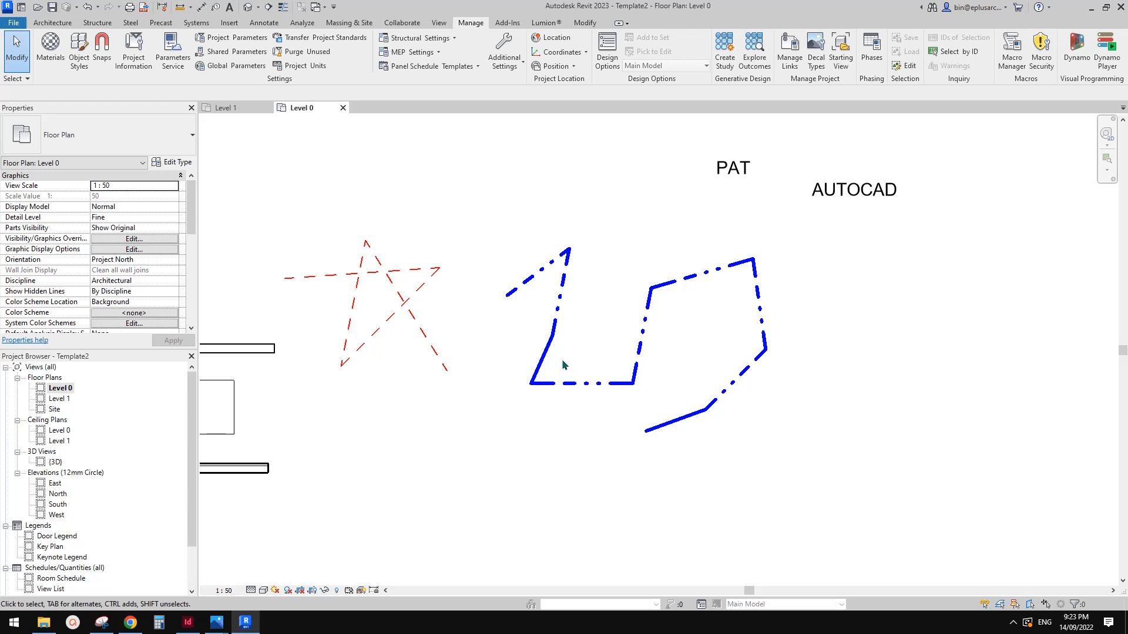
{"action": "middle_click_drag", "start_coordinate": [559, 373], "coordinate": [582, 369]}
{"action": "scroll", "coordinate": [531, 354], "scroll_direction": "up", "scroll_amount": 1}
{"action": "scroll", "coordinate": [566, 363], "scroll_direction": "down", "scroll_amount": 1}
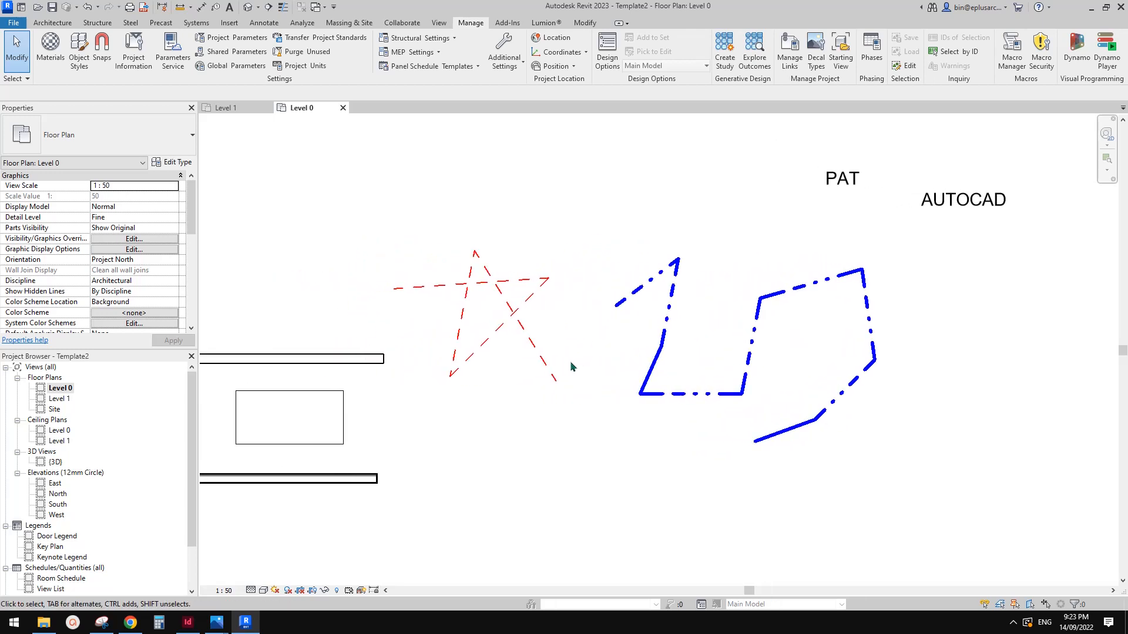
{"action": "left_click", "coordinate": [544, 370]}
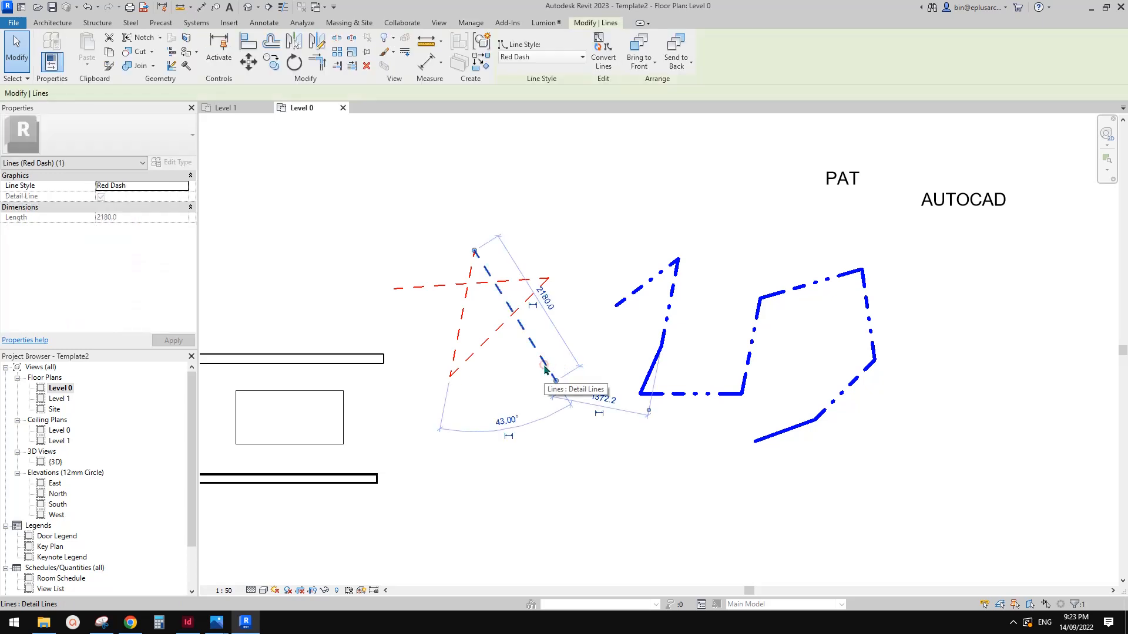
{"action": "left_click", "coordinate": [611, 376]}
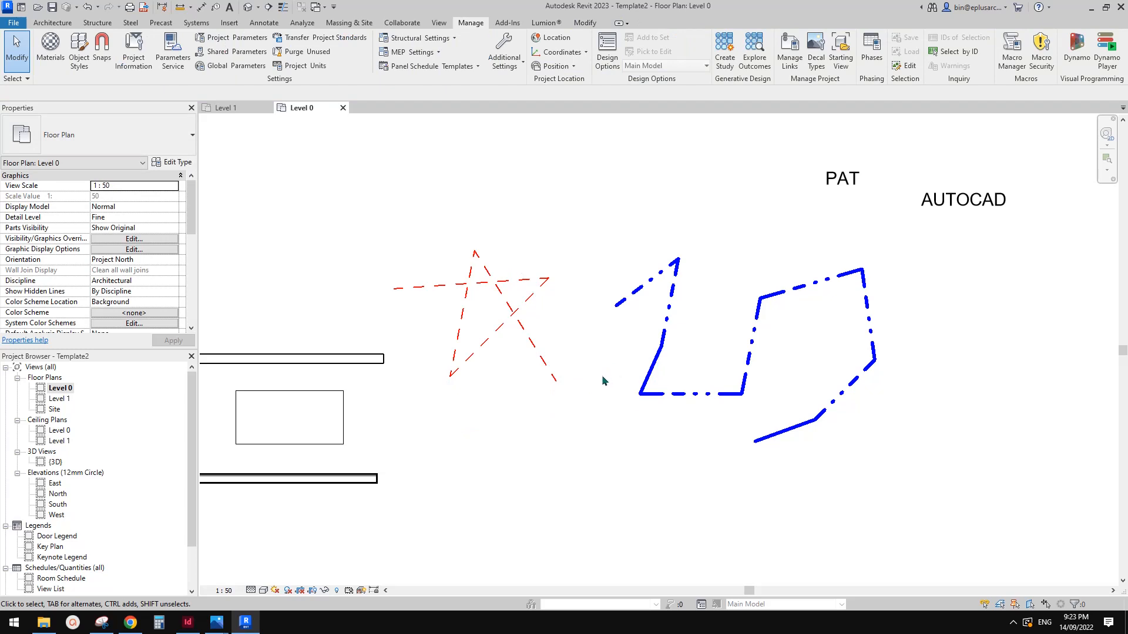
{"action": "middle_click_drag", "start_coordinate": [600, 373], "coordinate": [594, 376]}
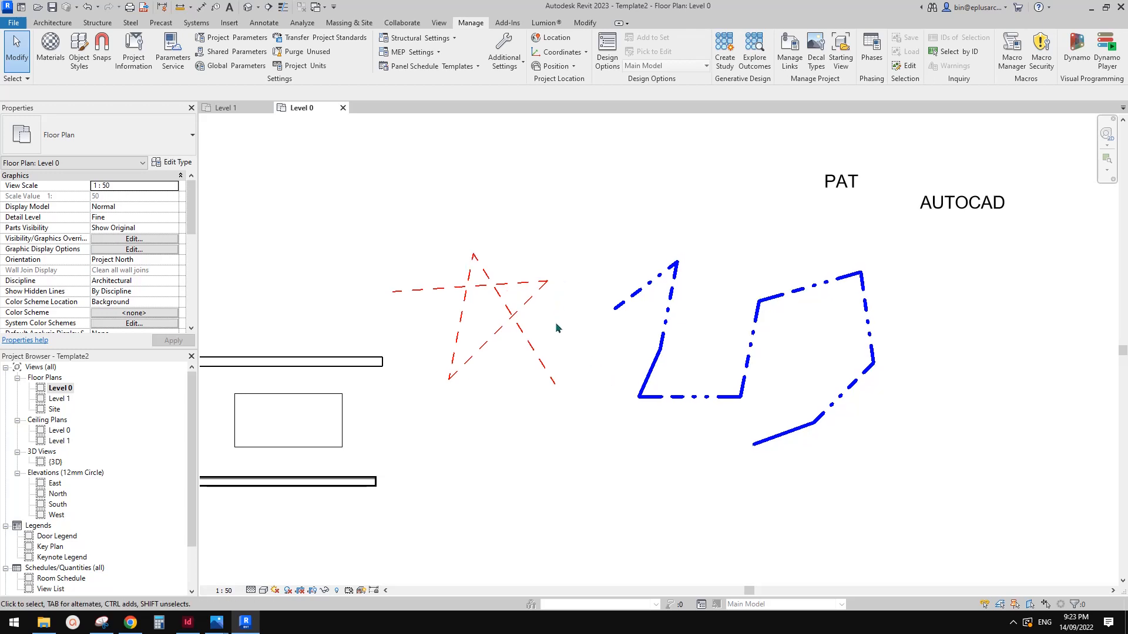
{"action": "middle_click_drag", "start_coordinate": [533, 352], "coordinate": [536, 360]}
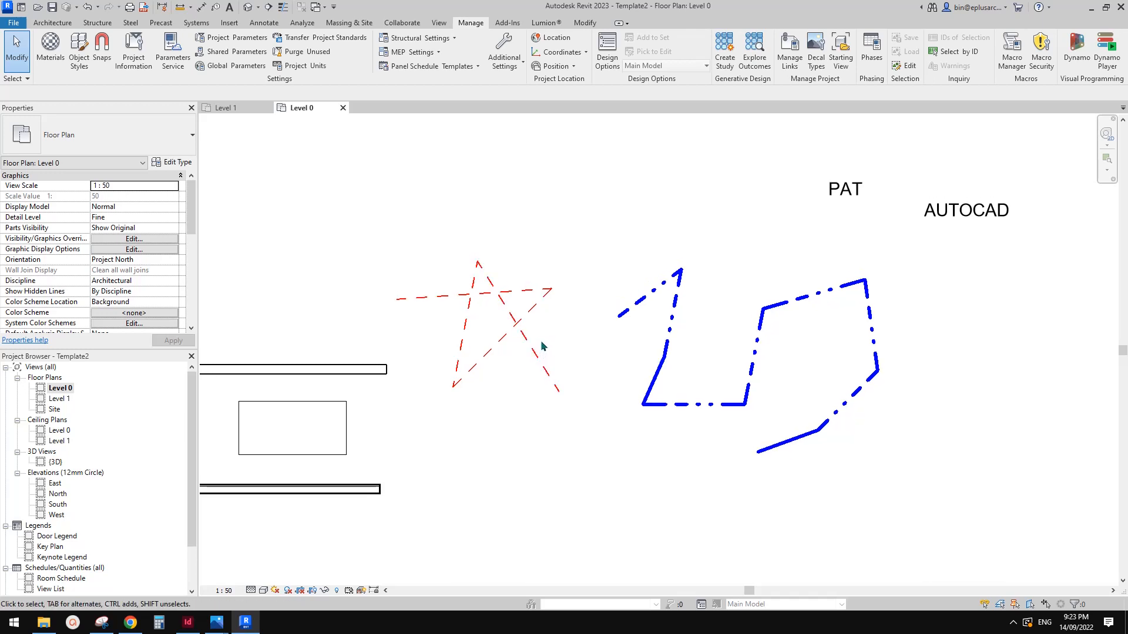
{"action": "middle_click_drag", "start_coordinate": [550, 341], "coordinate": [548, 345]}
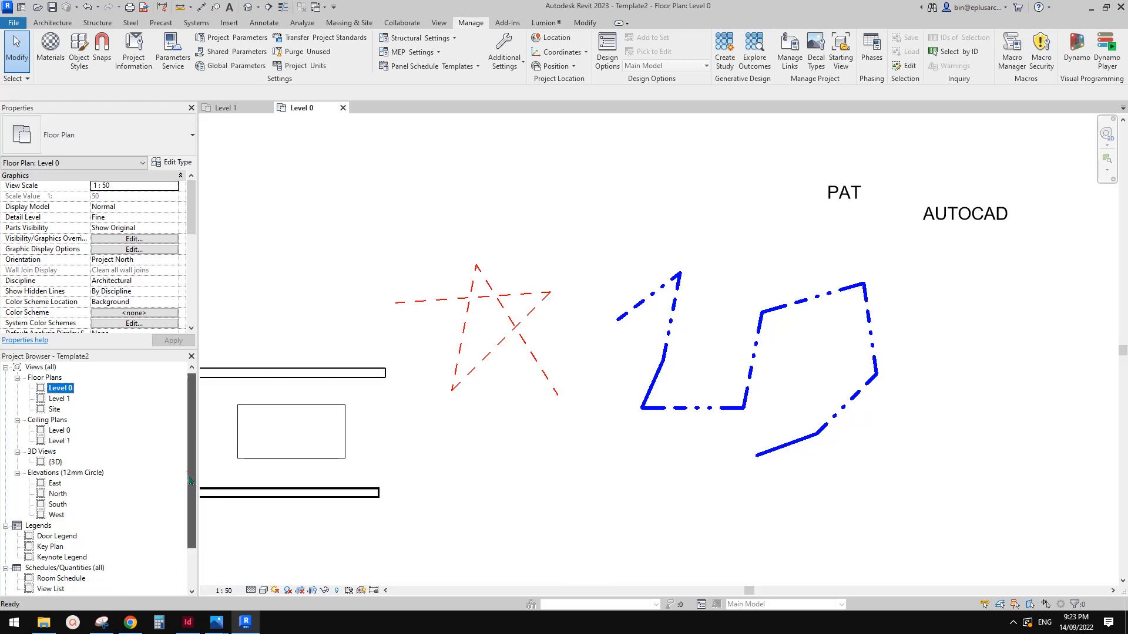
{"action": "scroll", "coordinate": [176, 485], "scroll_direction": "down", "scroll_amount": 2}
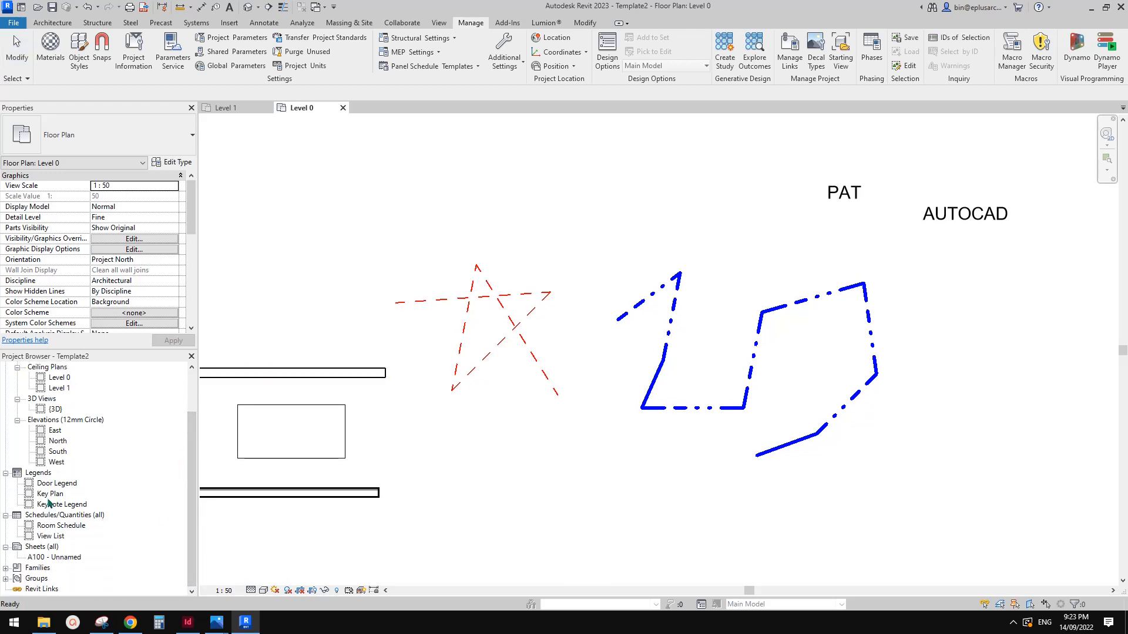
{"action": "left_click", "coordinate": [288, 329]}
{"action": "scroll", "coordinate": [318, 375], "scroll_direction": "up", "scroll_amount": 1}
{"action": "middle_click_drag", "start_coordinate": [335, 391], "coordinate": [379, 388]}
{"action": "scroll", "coordinate": [378, 390], "scroll_direction": "down", "scroll_amount": 1}
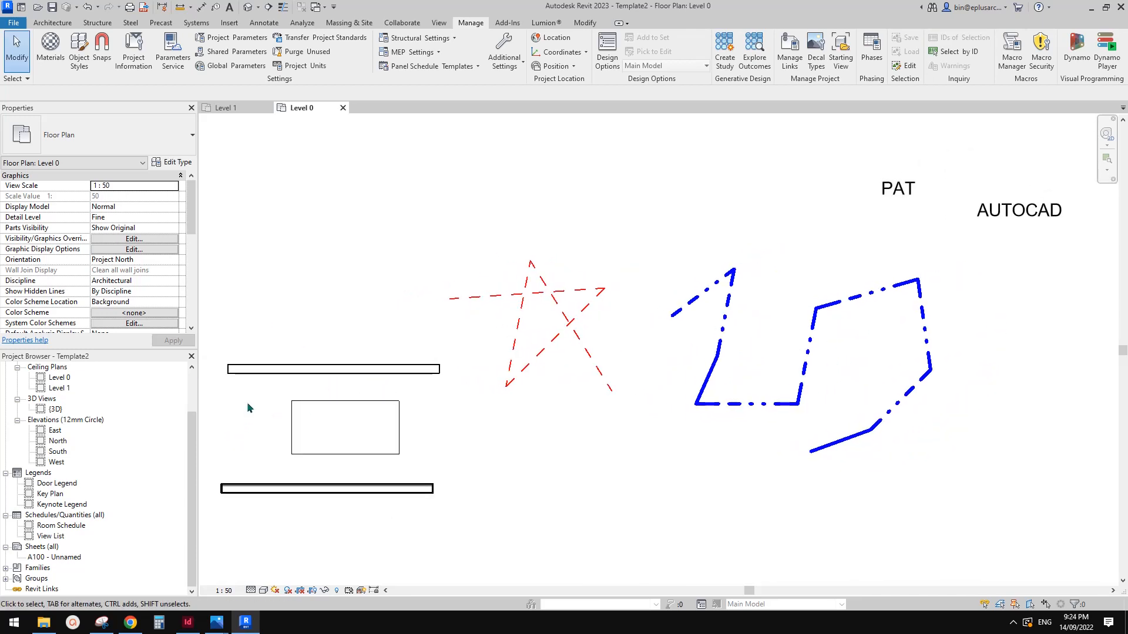
{"action": "middle_click_drag", "start_coordinate": [284, 401], "coordinate": [282, 401]}
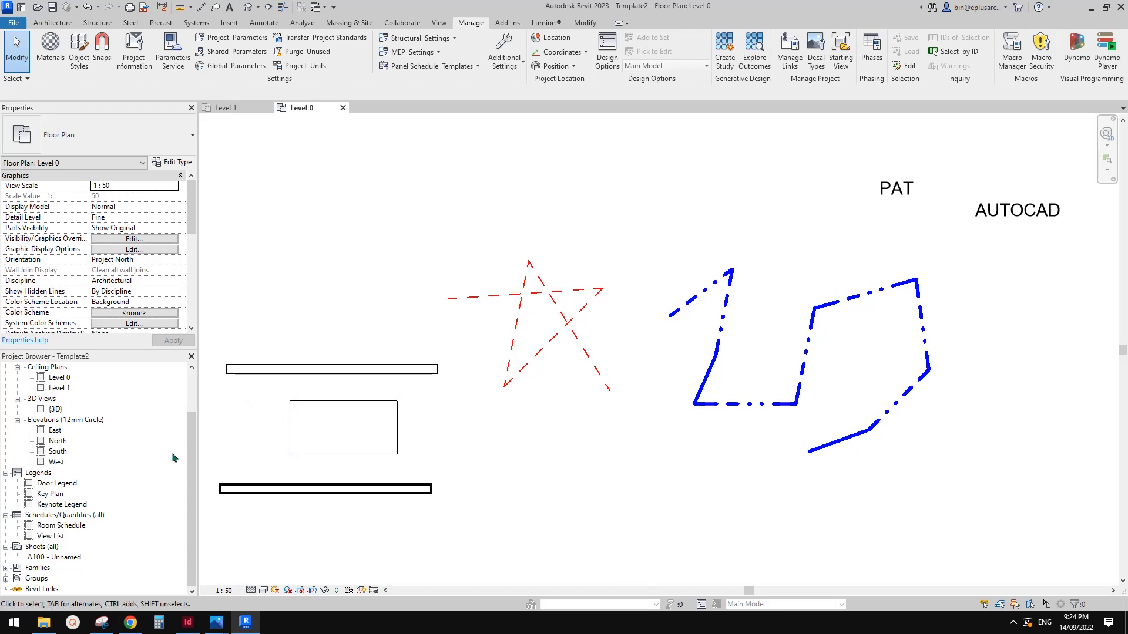
Open the default 3D view and orbit it to view the walls, the desk and the level lines.
{"action": "left_click", "coordinate": [248, 8]}
{"action": "scroll", "coordinate": [726, 406], "scroll_direction": "up", "scroll_amount": 3}
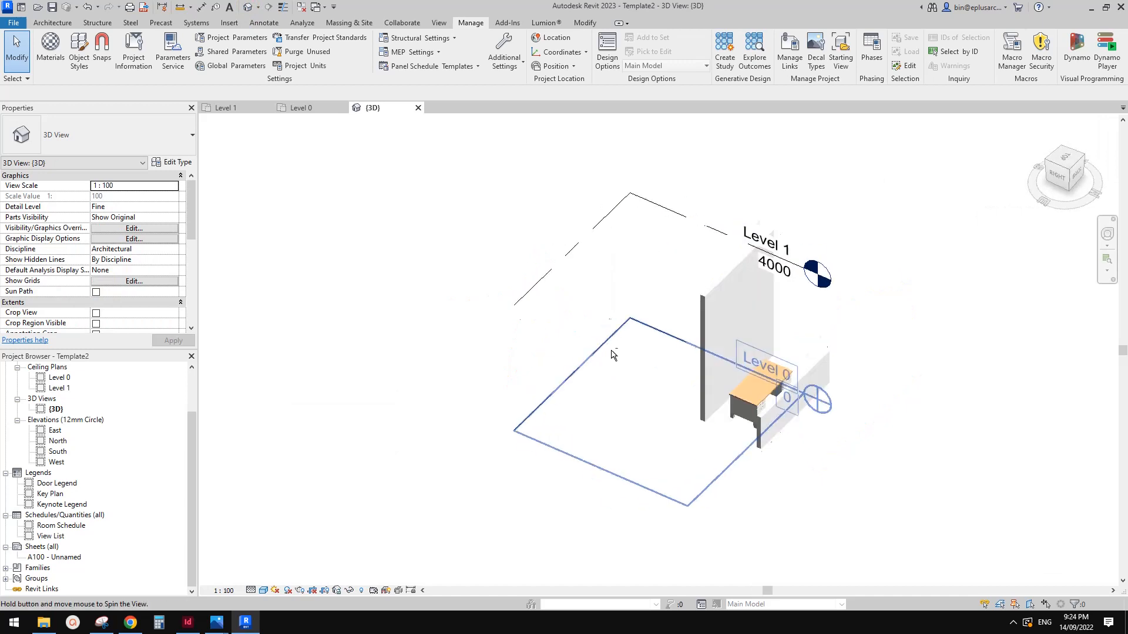
{"action": "middle_click_drag", "start_coordinate": [727, 407], "coordinate": [428, 419], "text": "shift"}
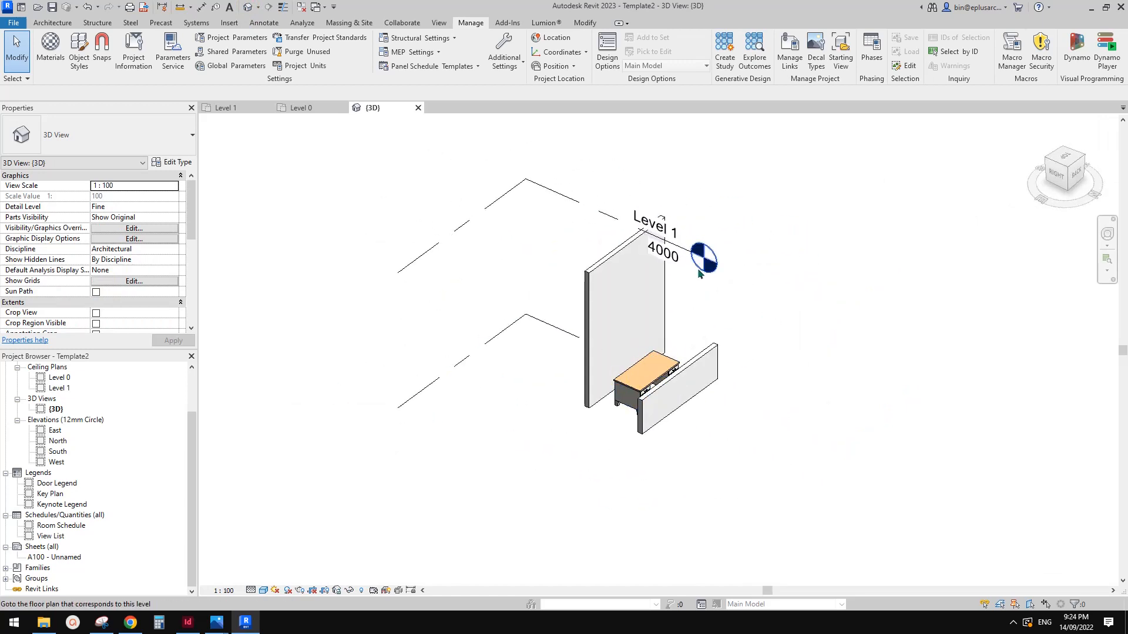
{"action": "middle_click_drag", "start_coordinate": [699, 254], "coordinate": [695, 259]}
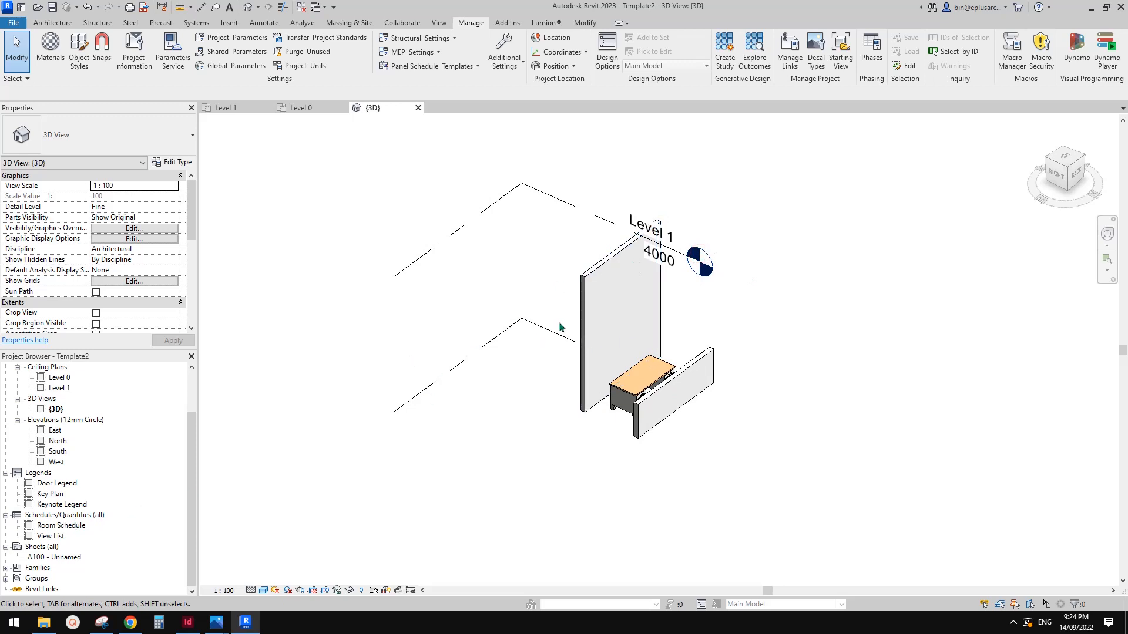
Check the properties of the Key Plan legend, the Room Schedule, the View List and the Level 1 datum in the model.
{"action": "left_click", "coordinate": [52, 494]}
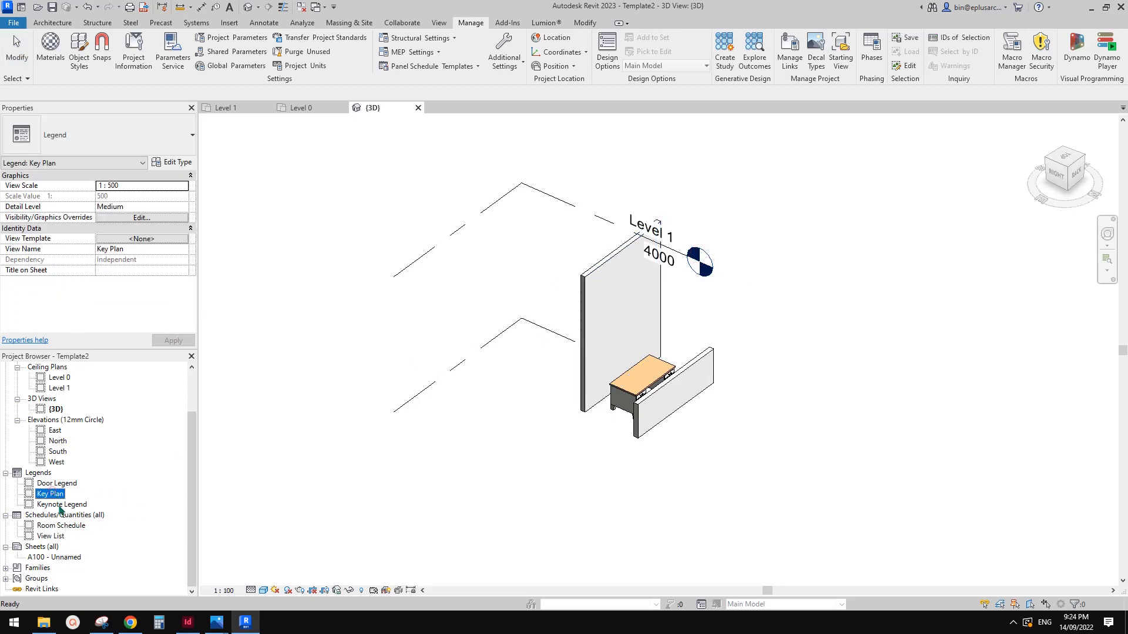
{"action": "left_click", "coordinate": [57, 526]}
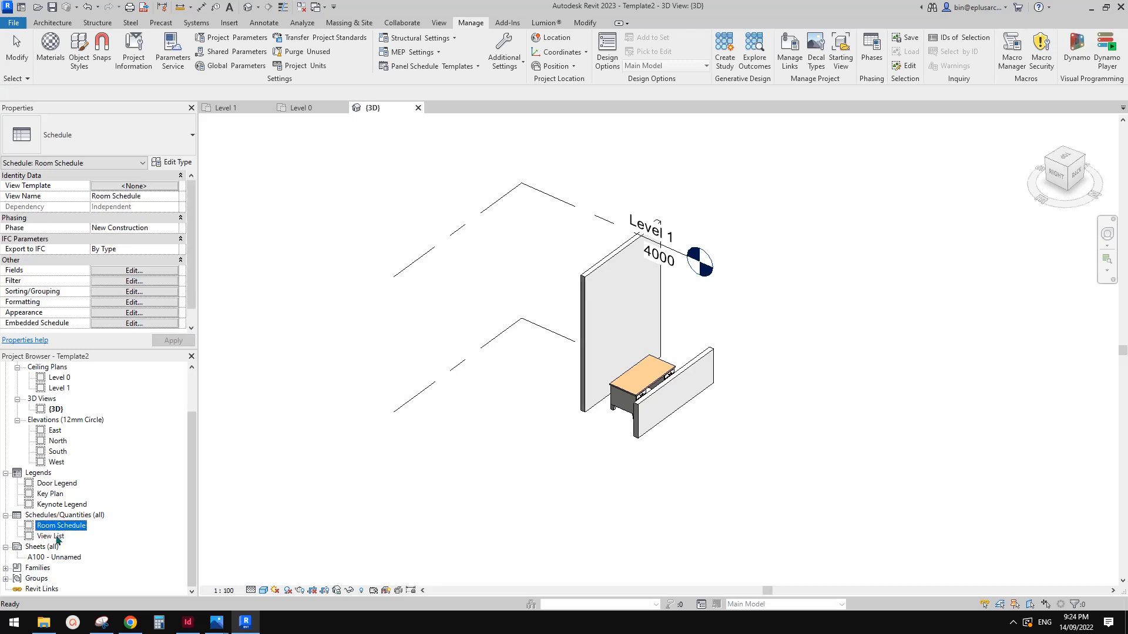
{"action": "left_click", "coordinate": [53, 537]}
{"action": "left_click", "coordinate": [586, 228]}
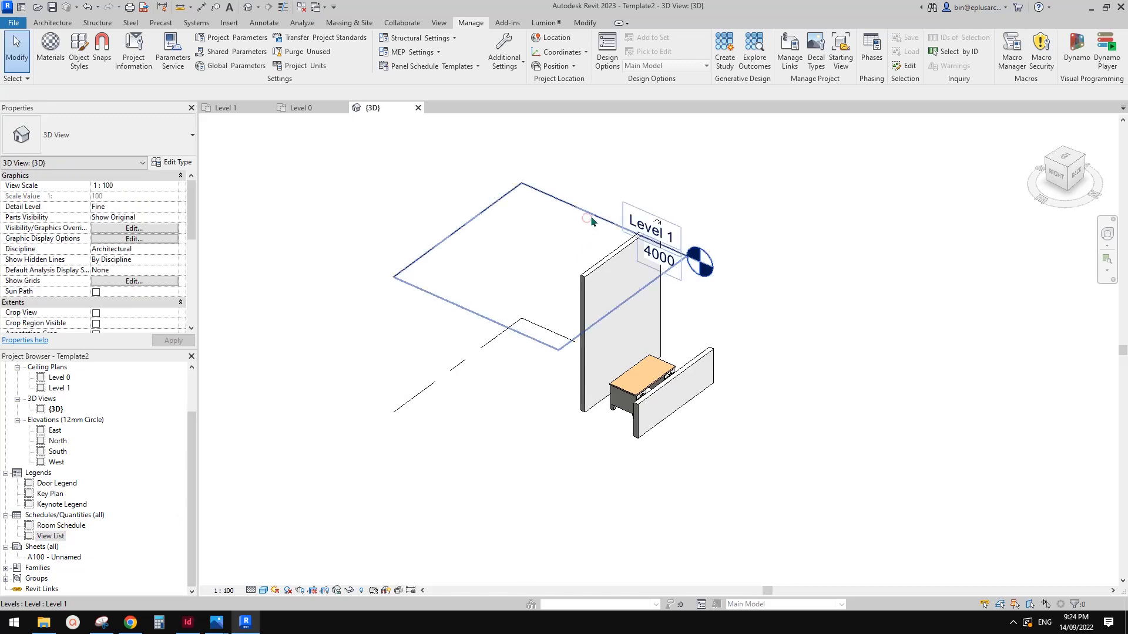
{"action": "left_click", "coordinate": [586, 227]}
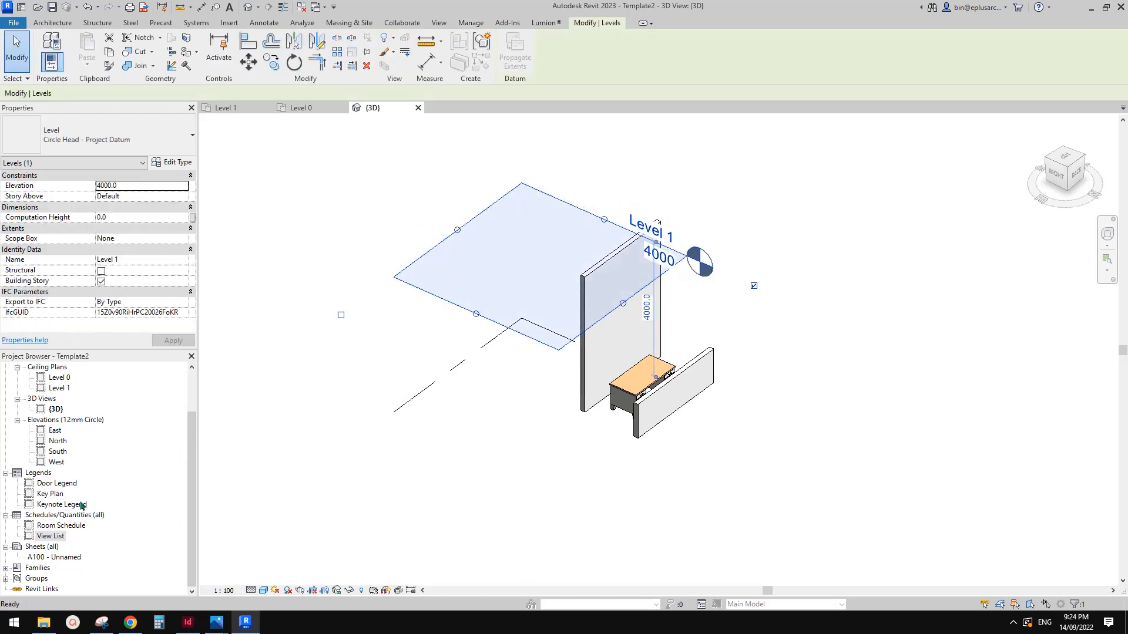
{"action": "key", "text": "Escape"}
In the North elevation, try the available head types on Level 1 and set it to Triangle Head - Shared Datum.
{"action": "double_click", "coordinate": [58, 441]}
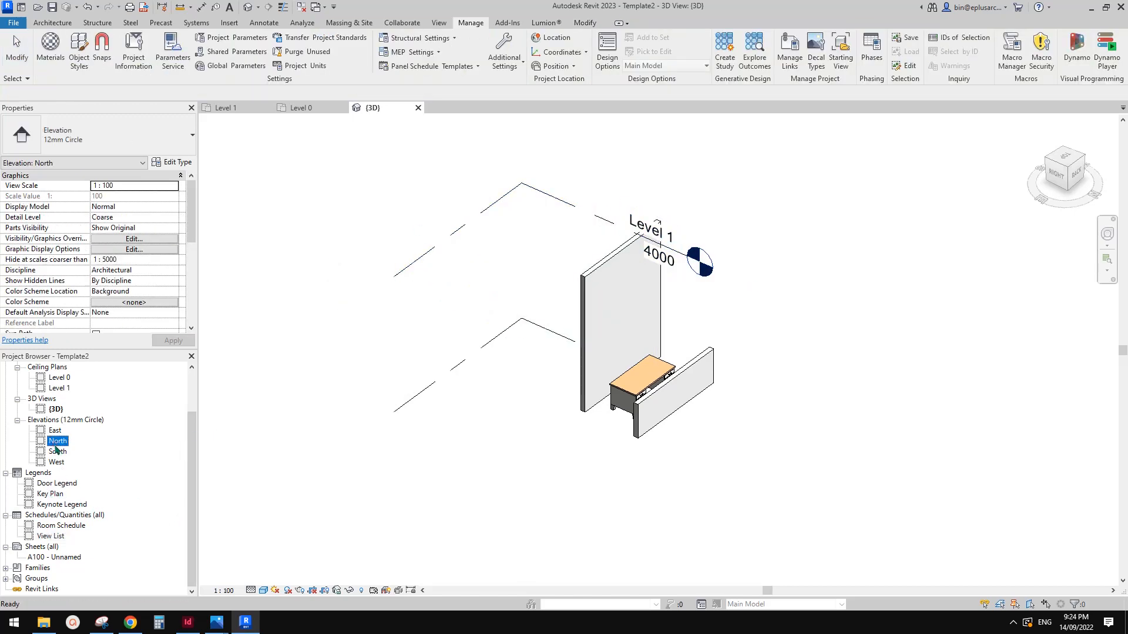
{"action": "left_click", "coordinate": [628, 192]}
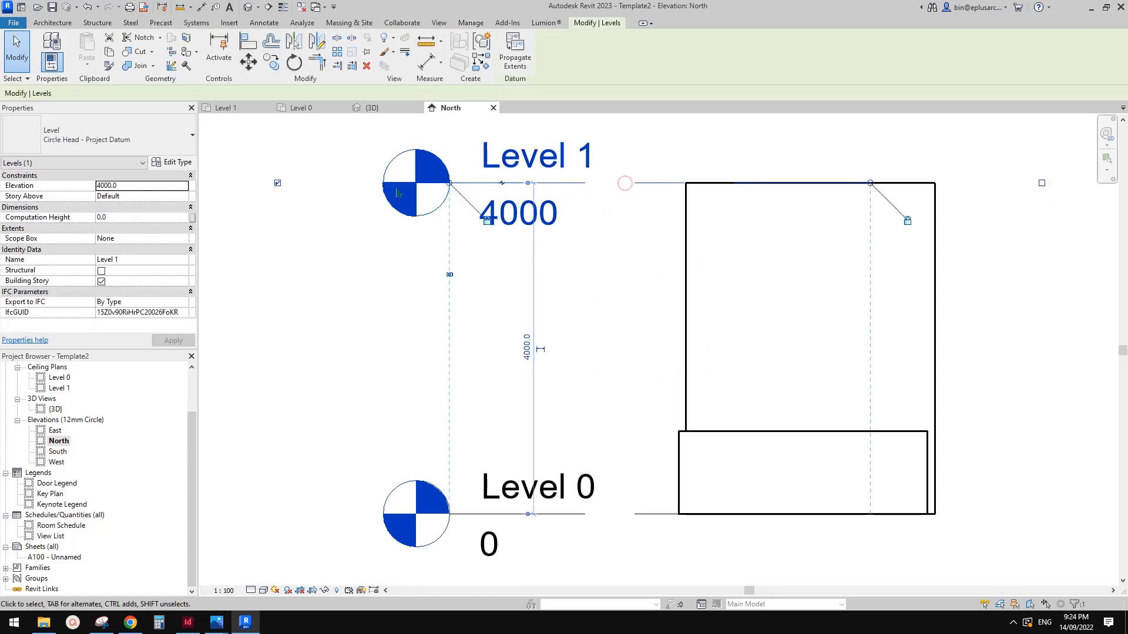
{"action": "scroll", "coordinate": [353, 238], "scroll_direction": "down", "scroll_amount": 2}
{"action": "left_click", "coordinate": [129, 143]}
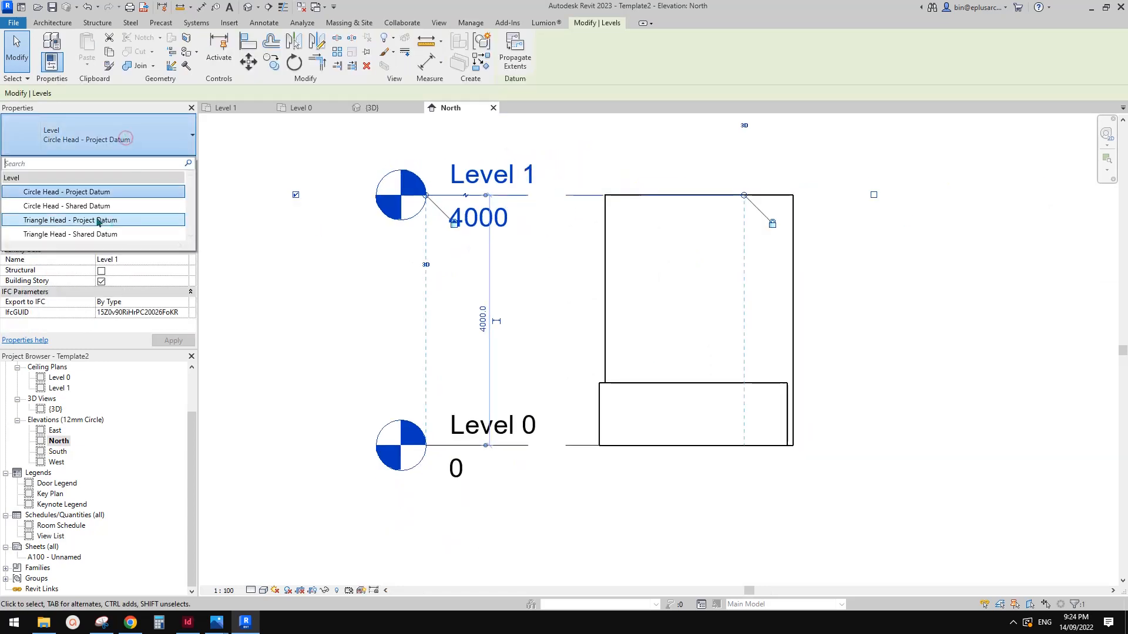
{"action": "left_click", "coordinate": [81, 204]}
{"action": "left_click", "coordinate": [144, 138]}
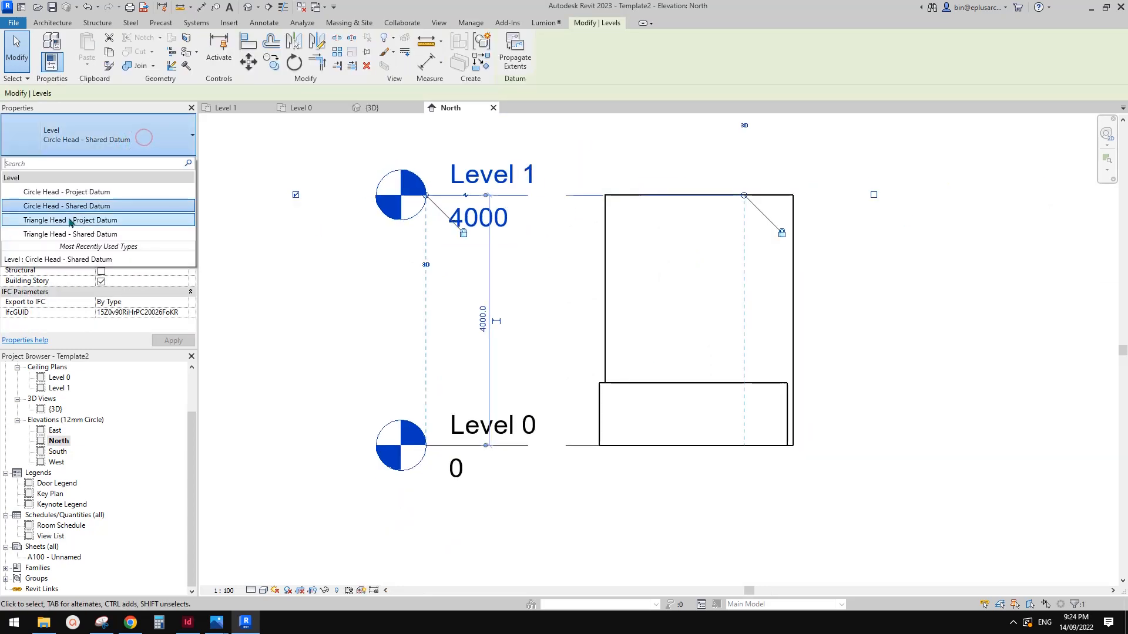
{"action": "left_click", "coordinate": [88, 224]}
{"action": "left_click", "coordinate": [144, 138]}
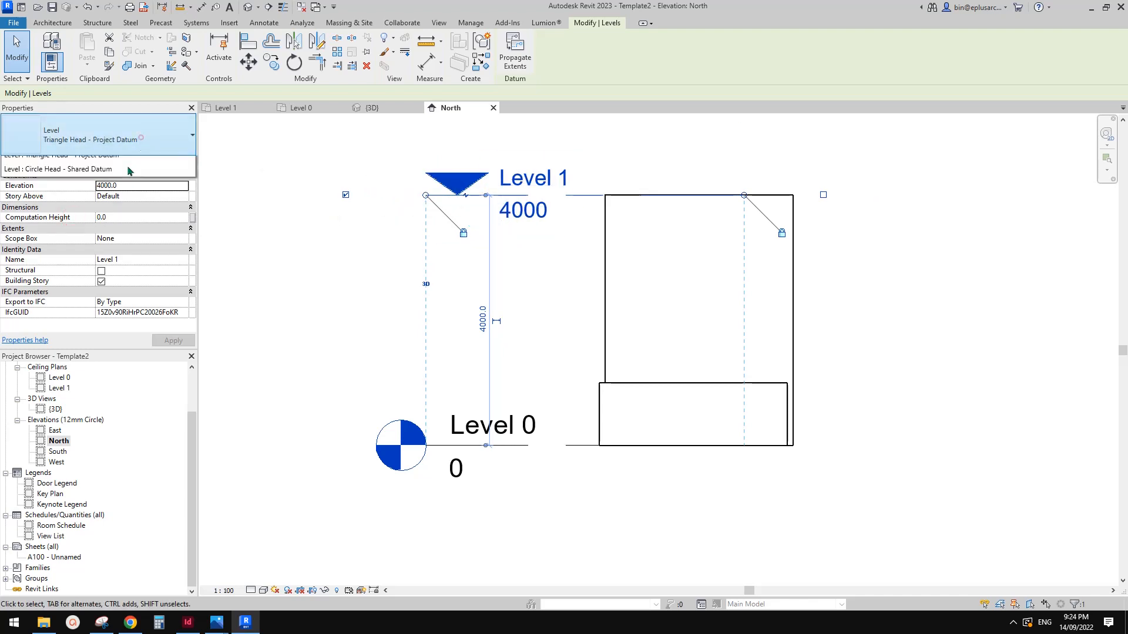
{"action": "left_click", "coordinate": [71, 232]}
{"action": "key", "text": "Escape"}
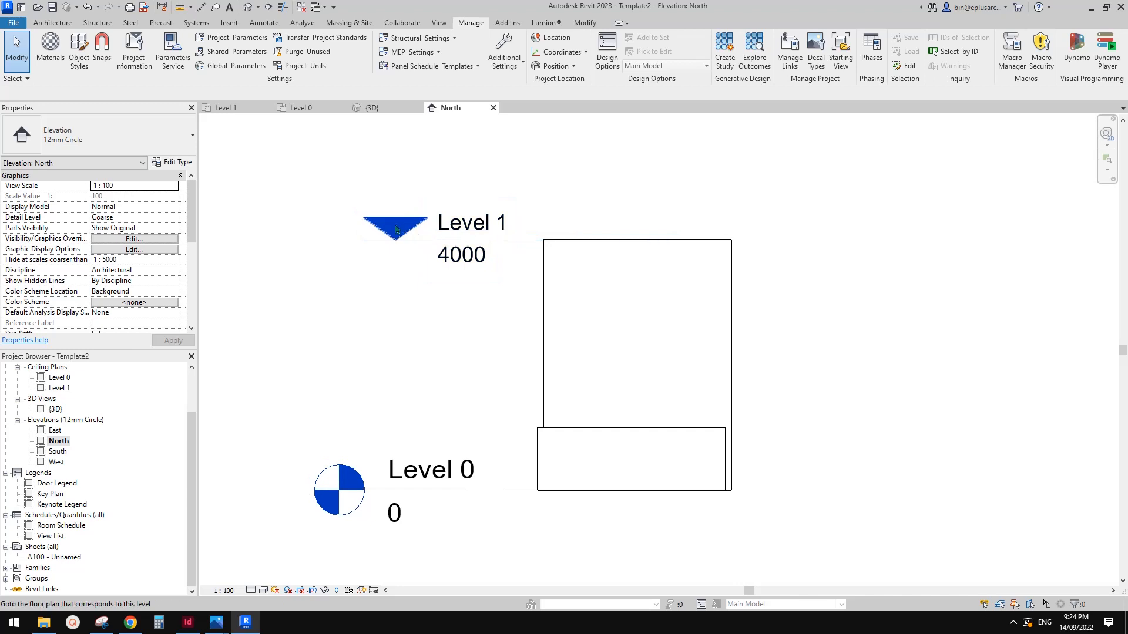
{"action": "scroll", "coordinate": [389, 240], "scroll_direction": "down", "scroll_amount": 2}
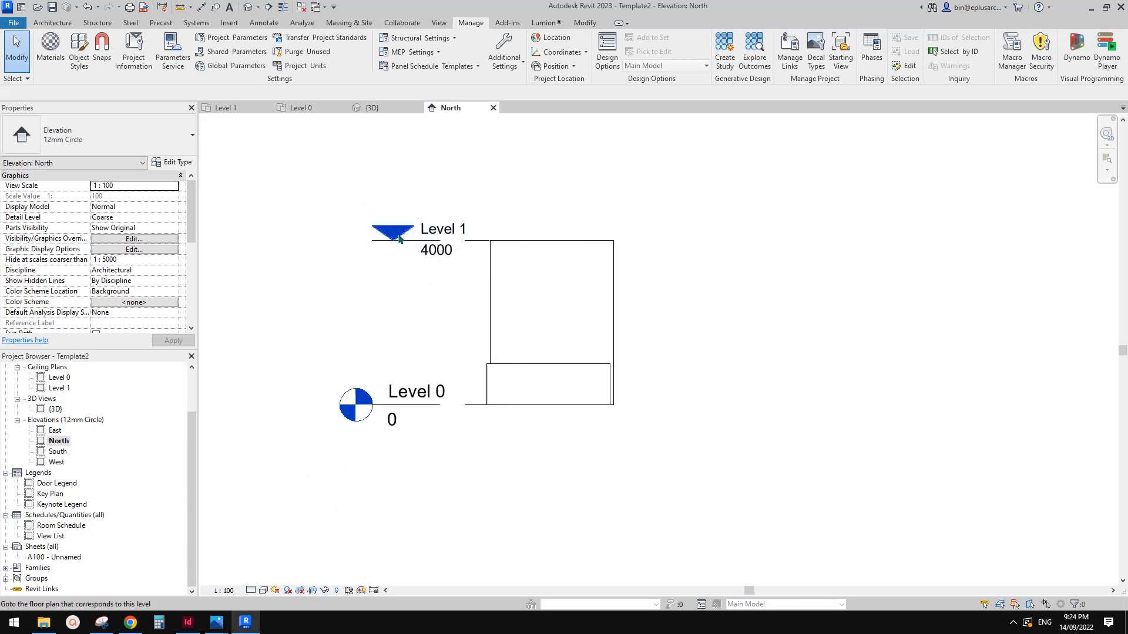
{"action": "scroll", "coordinate": [419, 248], "scroll_direction": "up", "scroll_amount": 2}
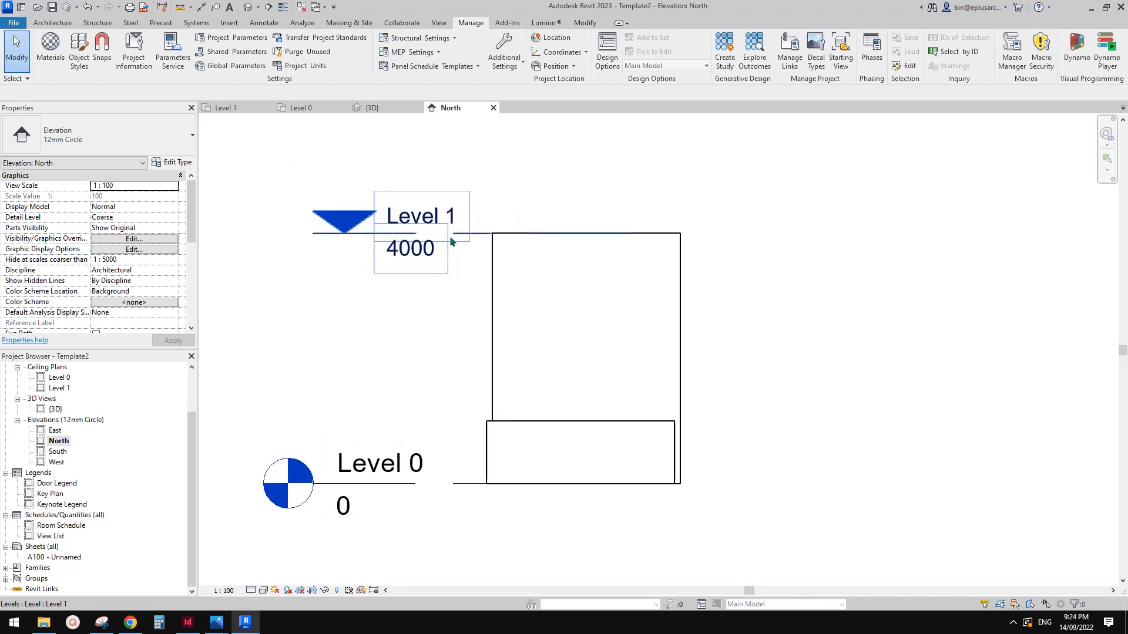
{"action": "left_click", "coordinate": [410, 237]}
{"action": "key", "text": "Escape"}
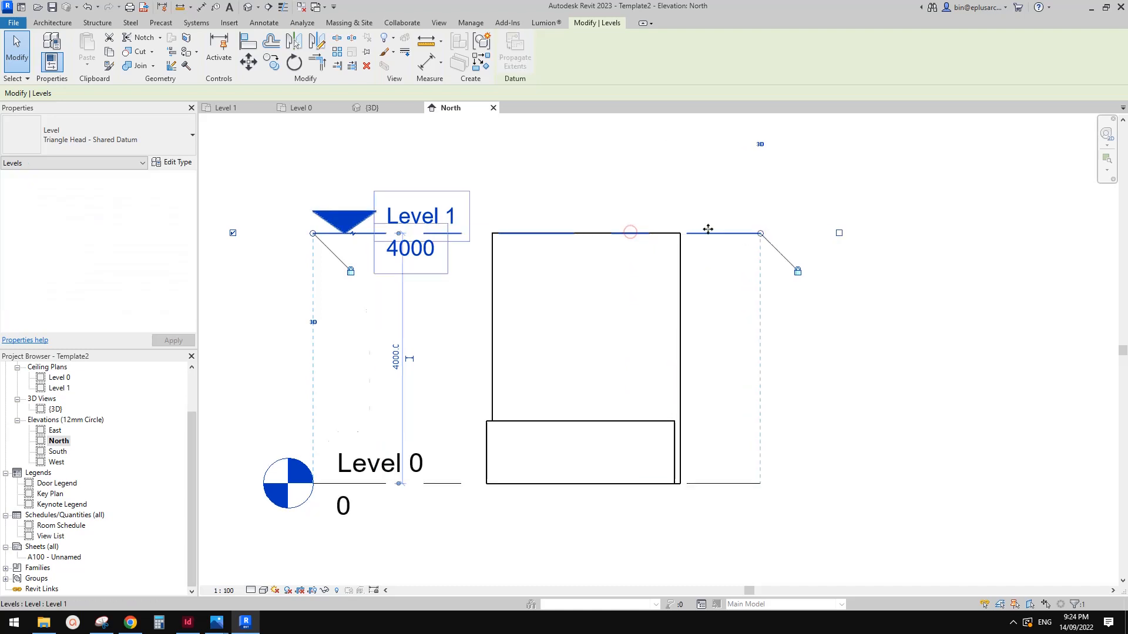
{"action": "scroll", "coordinate": [722, 269], "scroll_direction": "down", "scroll_amount": 1}
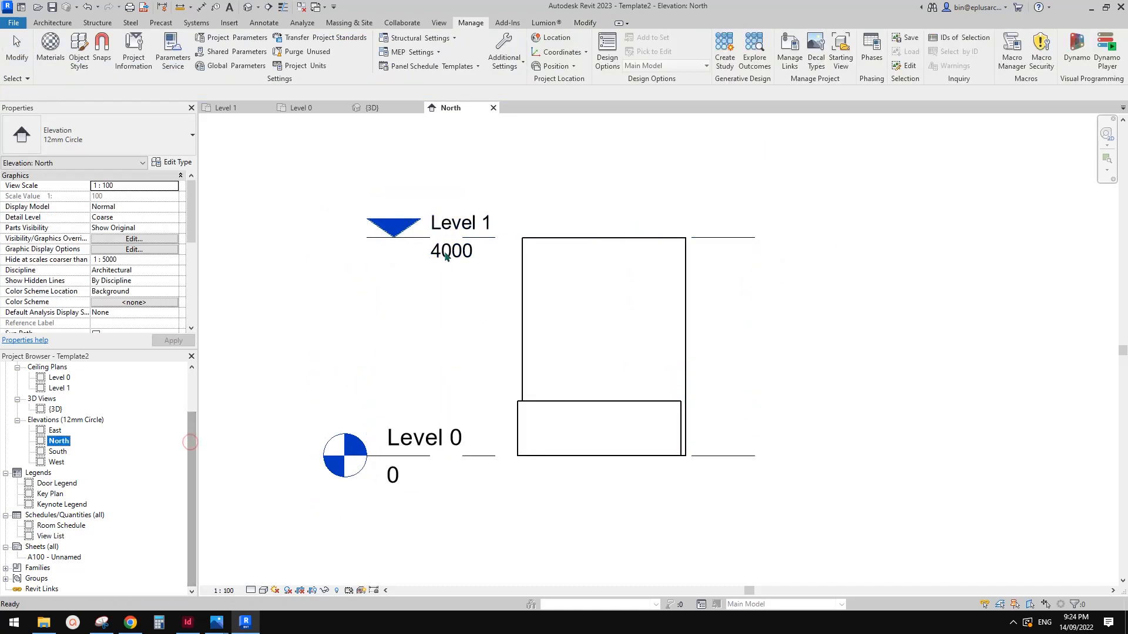
Browse the project's sheets and loaded families, and expand the Annotation Symbols category.
{"action": "left_click", "coordinate": [43, 548]}
{"action": "key", "text": "Down"}
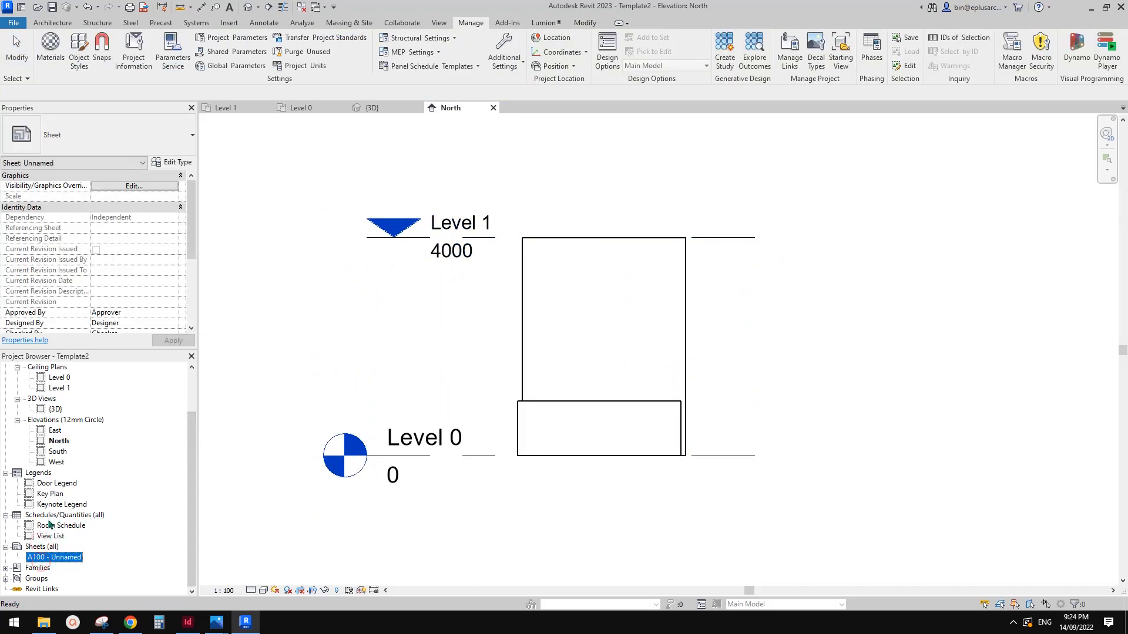
{"action": "left_click", "coordinate": [6, 568]}
{"action": "scroll", "coordinate": [47, 470], "scroll_direction": "down", "scroll_amount": 1}
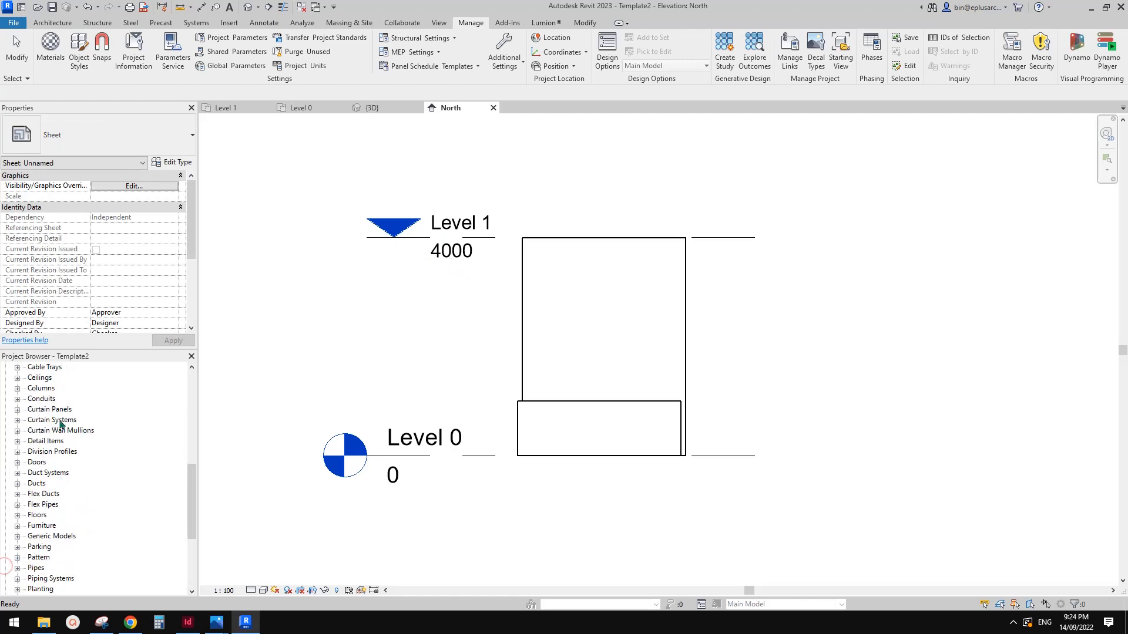
{"action": "scroll", "coordinate": [57, 424], "scroll_direction": "up", "scroll_amount": 1}
{"action": "left_click", "coordinate": [46, 379]}
{"action": "scroll", "coordinate": [53, 386], "scroll_direction": "up", "scroll_amount": 1}
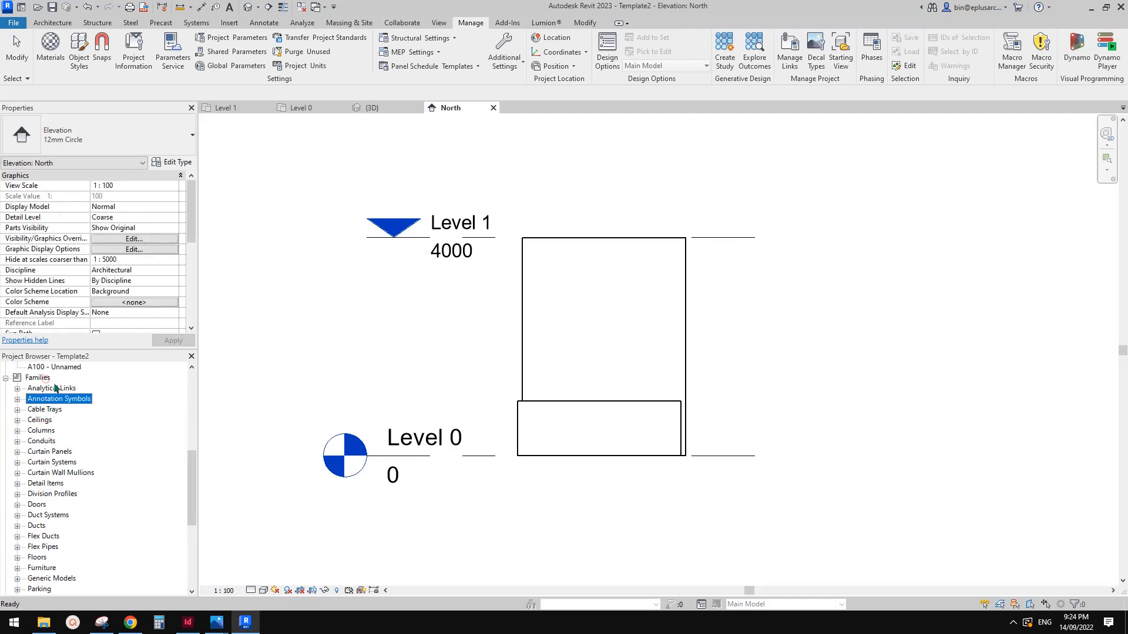
{"action": "left_click", "coordinate": [18, 399]}
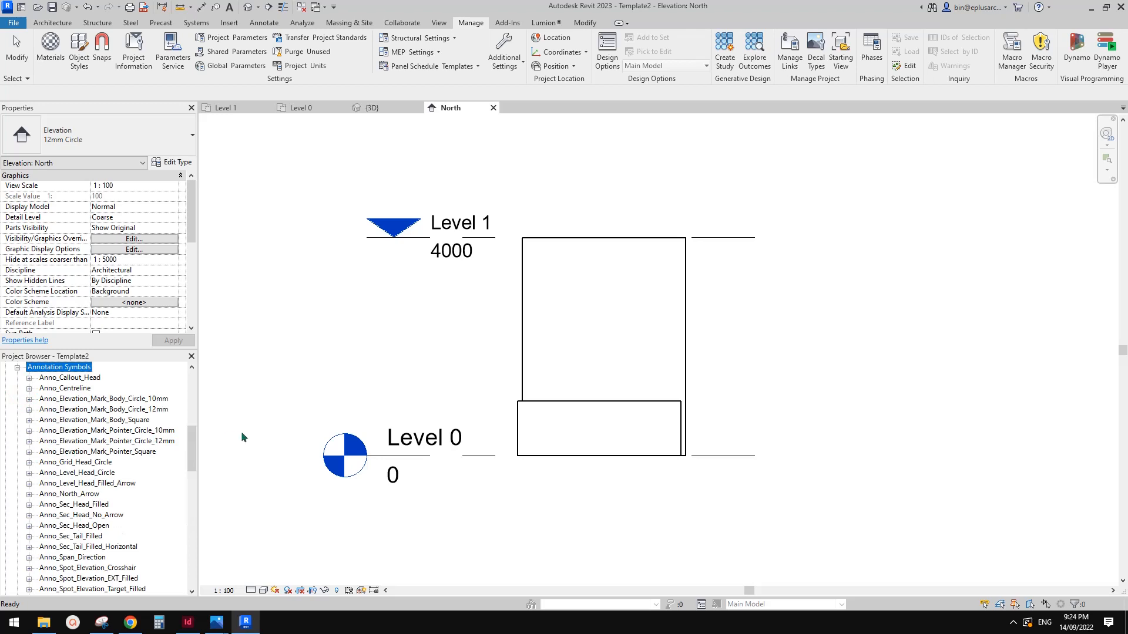
Check which annotation symbol the type of the Level 1 datum uses, and keep Anno_Level_Head_Filled_Arrow : Standard.
{"action": "left_click", "coordinate": [383, 357]}
{"action": "left_click", "coordinate": [462, 230]}
{"action": "left_click", "coordinate": [470, 298]}
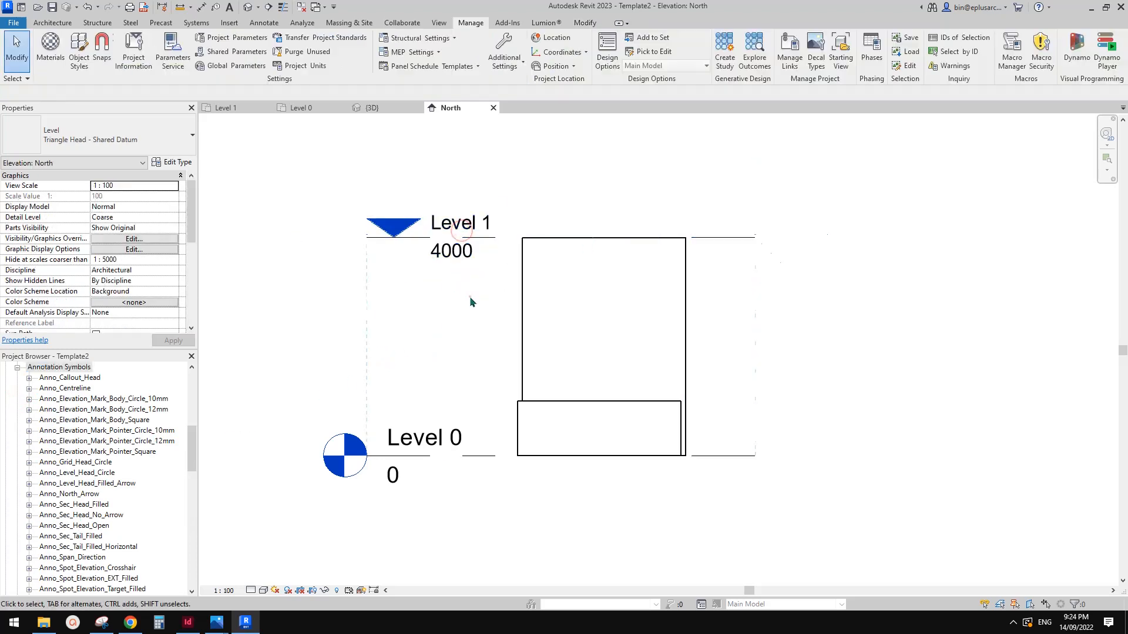
{"action": "left_click", "coordinate": [482, 240]}
{"action": "left_click", "coordinate": [478, 300]}
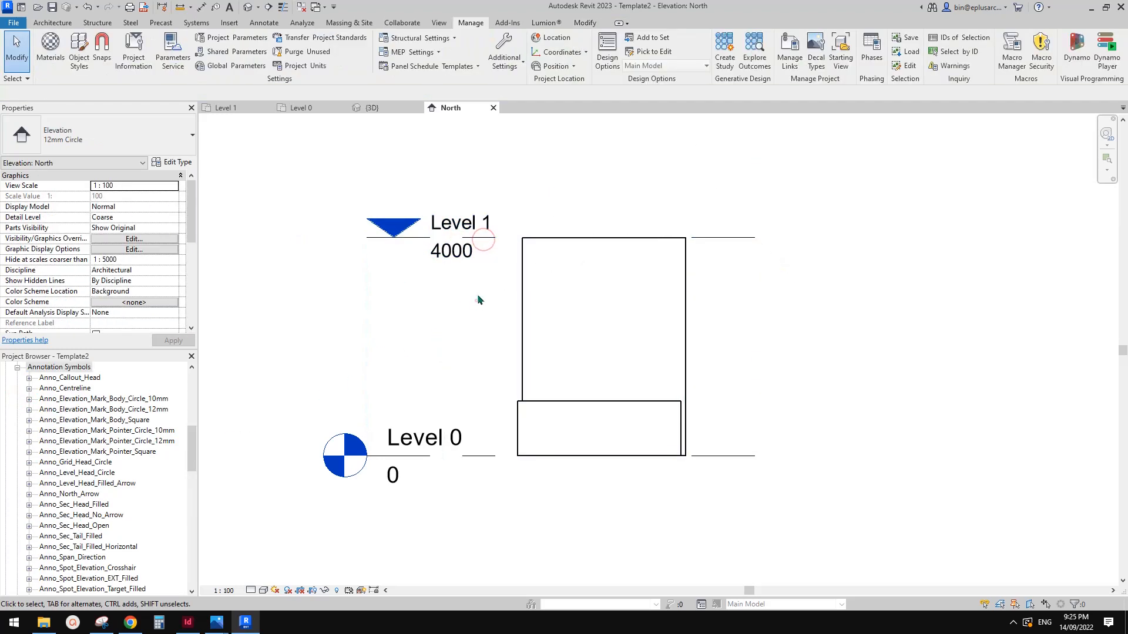
{"action": "left_click", "coordinate": [496, 238]}
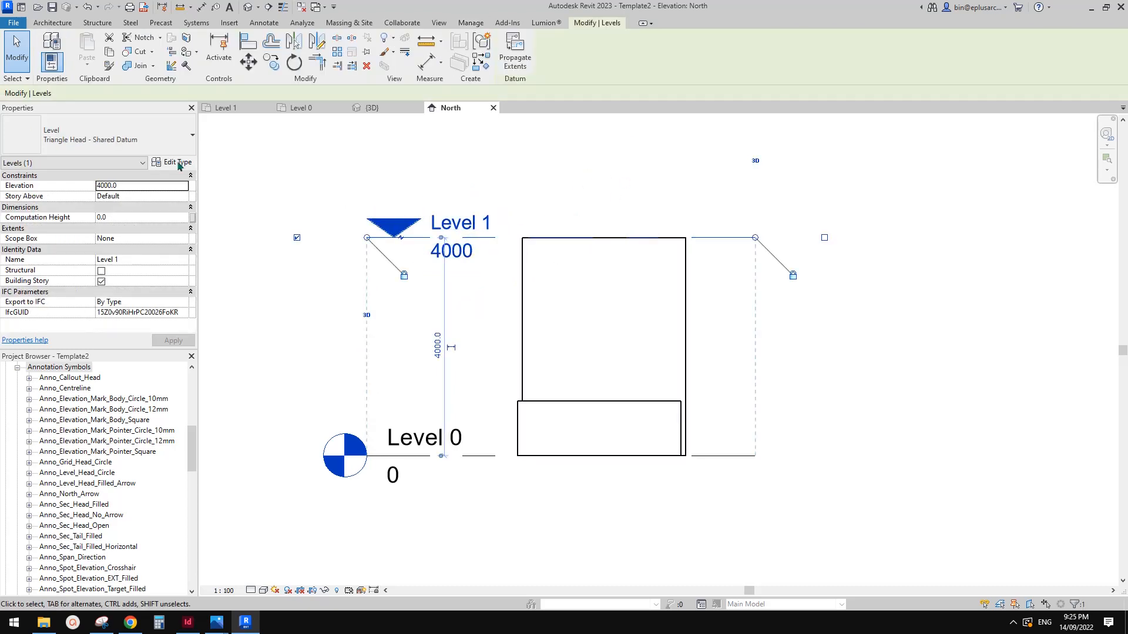
{"action": "left_click", "coordinate": [178, 163]}
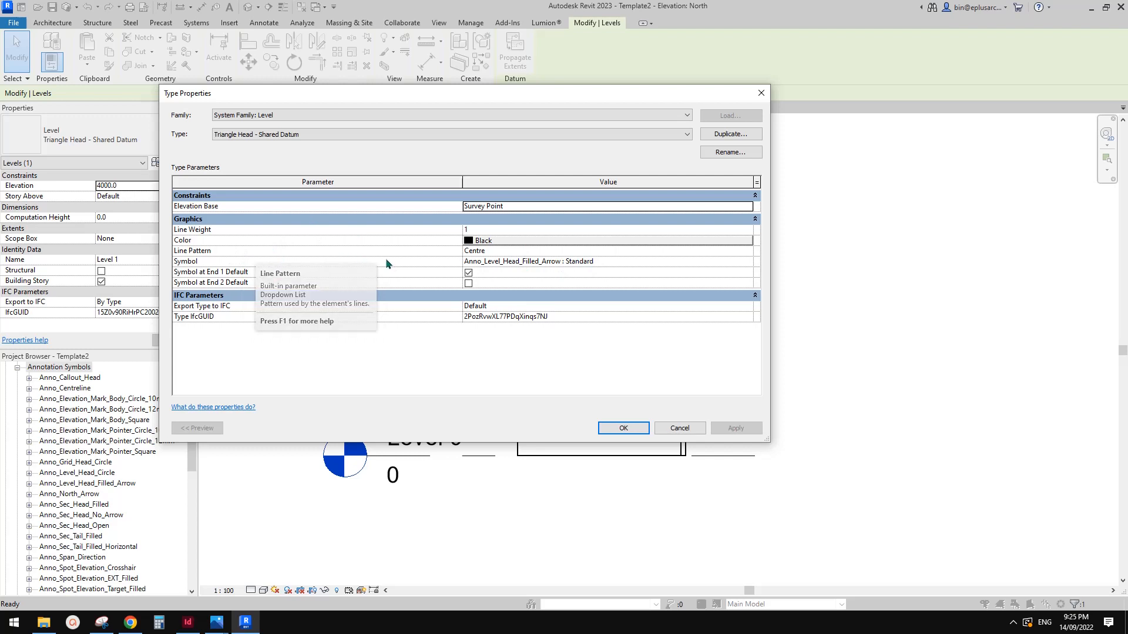
{"action": "left_click", "coordinate": [567, 261]}
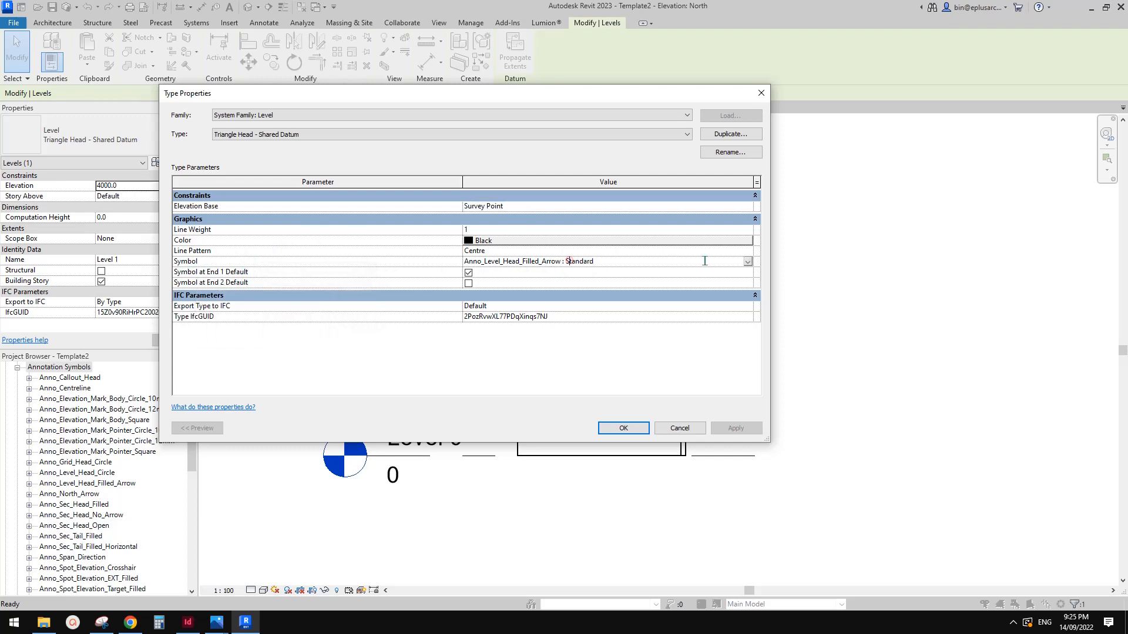
{"action": "left_click", "coordinate": [569, 260]}
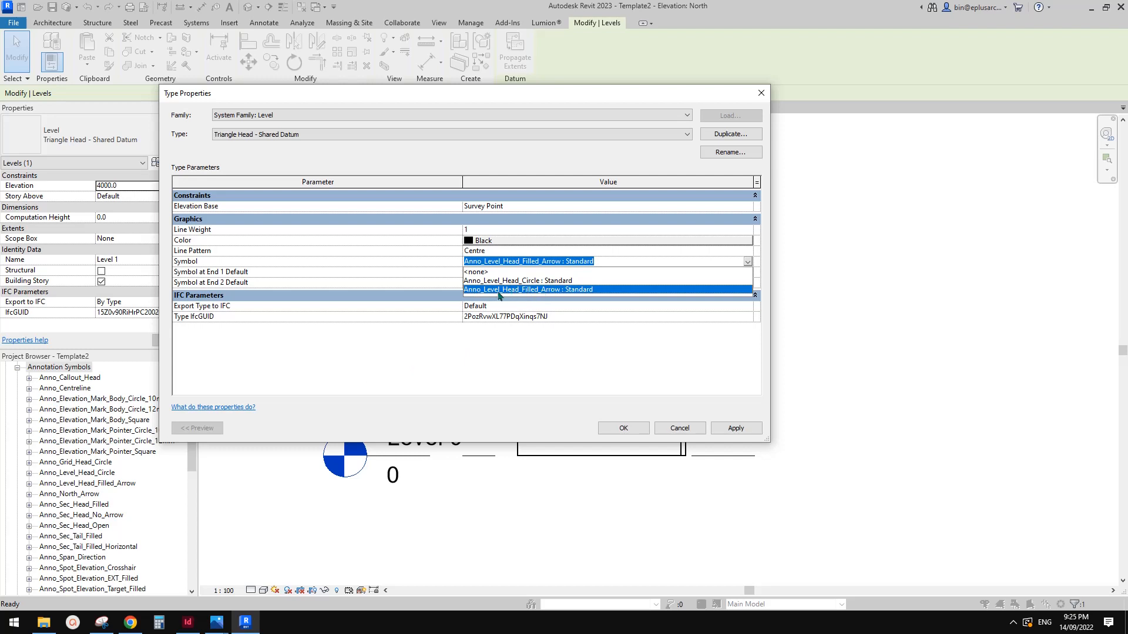
{"action": "left_click", "coordinate": [557, 297]}
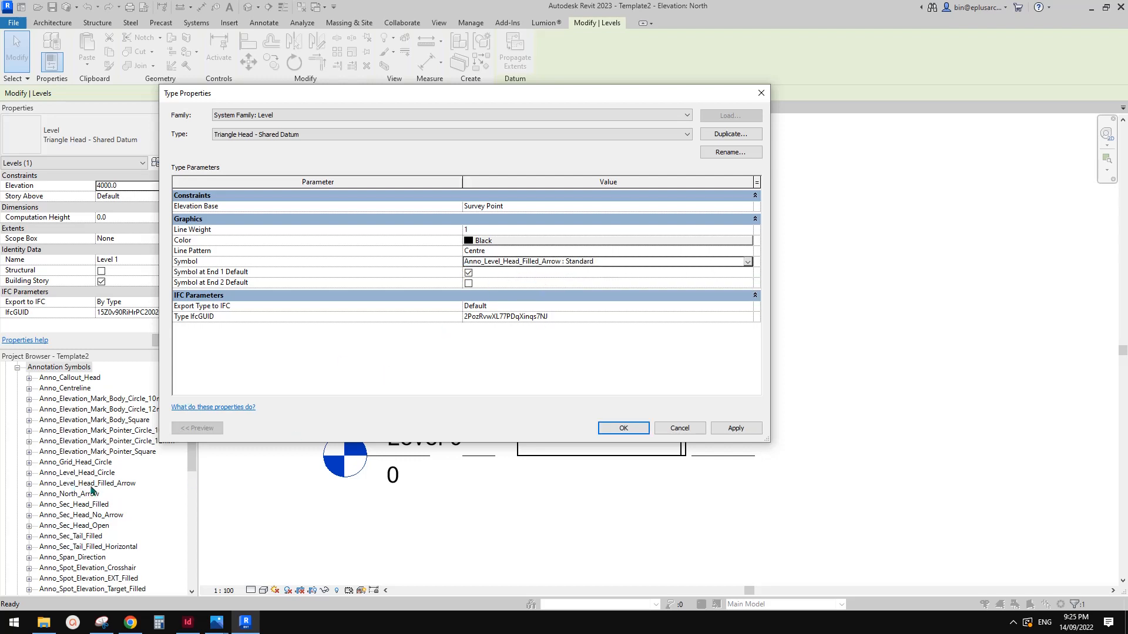
{"action": "key", "text": "Return"}
Open the Anno_Level_Head_Filled_Arrow family for editing and enter the boundary sketch of its filled triangle.
{"action": "left_click", "coordinate": [93, 484]}
{"action": "right_click", "coordinate": [94, 484]}
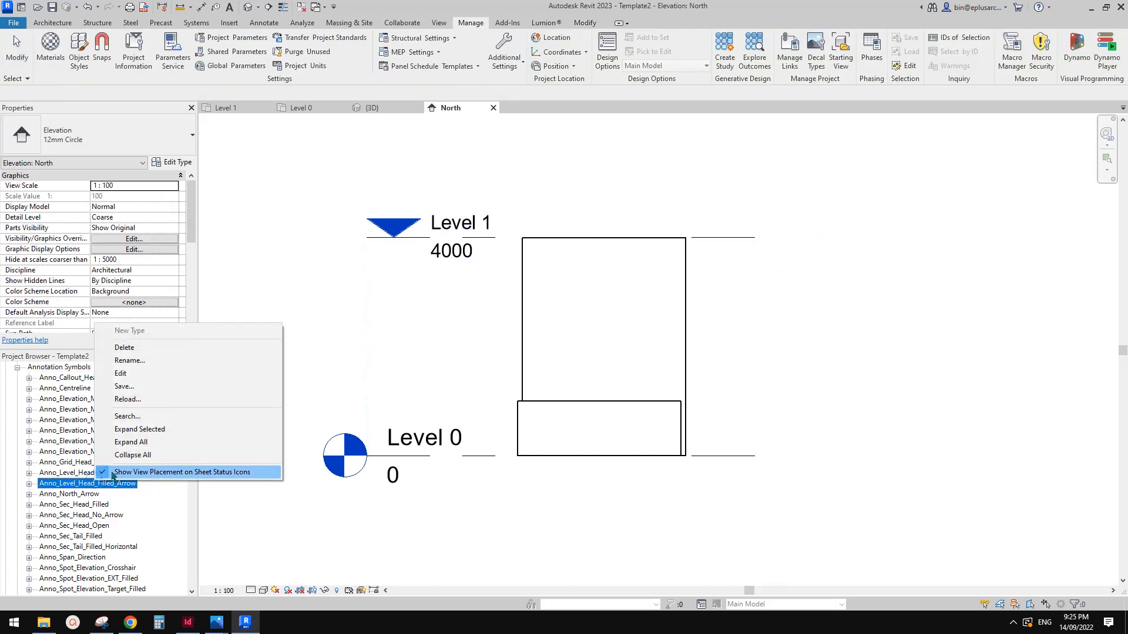
{"action": "left_click", "coordinate": [121, 374]}
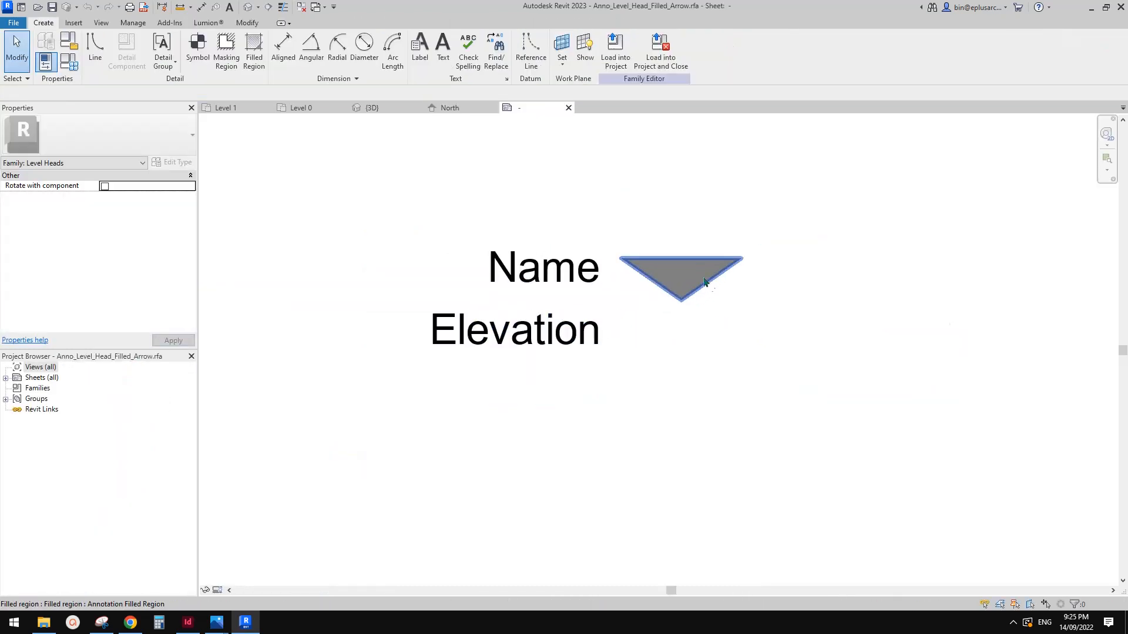
{"action": "left_click", "coordinate": [708, 285]}
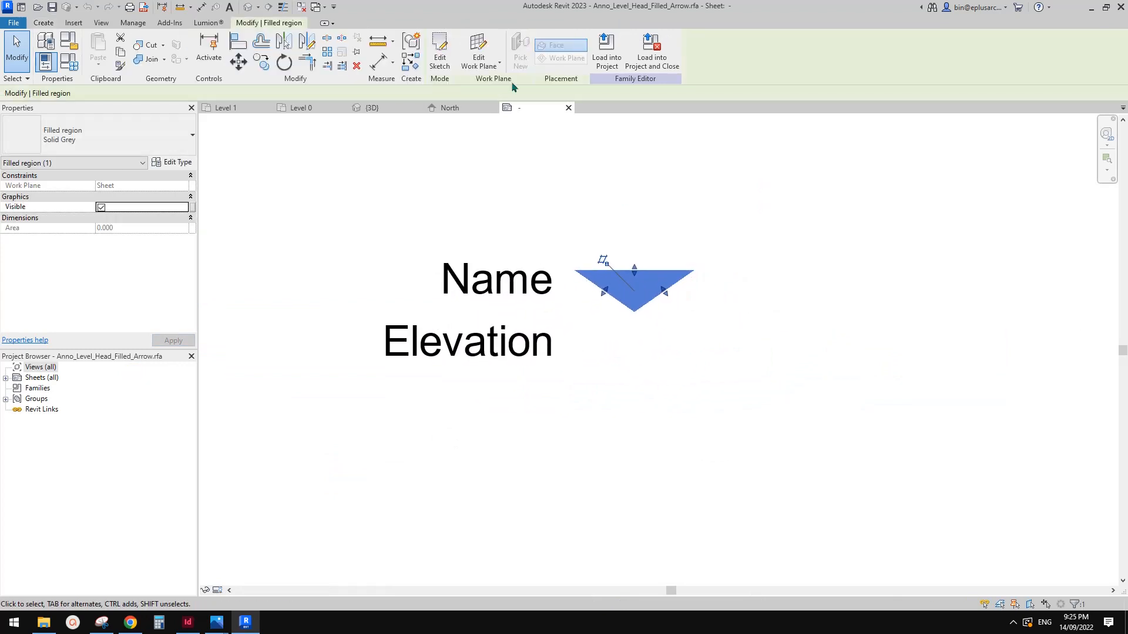
{"action": "left_click", "coordinate": [439, 52]}
Reshape the filled triangle by moving two of its boundary corners up and inward, removing the constraints that prevent it.
{"action": "mouse_move", "coordinate": [730, 244]}
{"action": "left_mouse_down"}
{"action": "mouse_move", "coordinate": [675, 284]}
{"action": "mouse_move", "coordinate": [649, 227]}
{"action": "mouse_move", "coordinate": [633, 228]}
{"action": "left_mouse_up"}
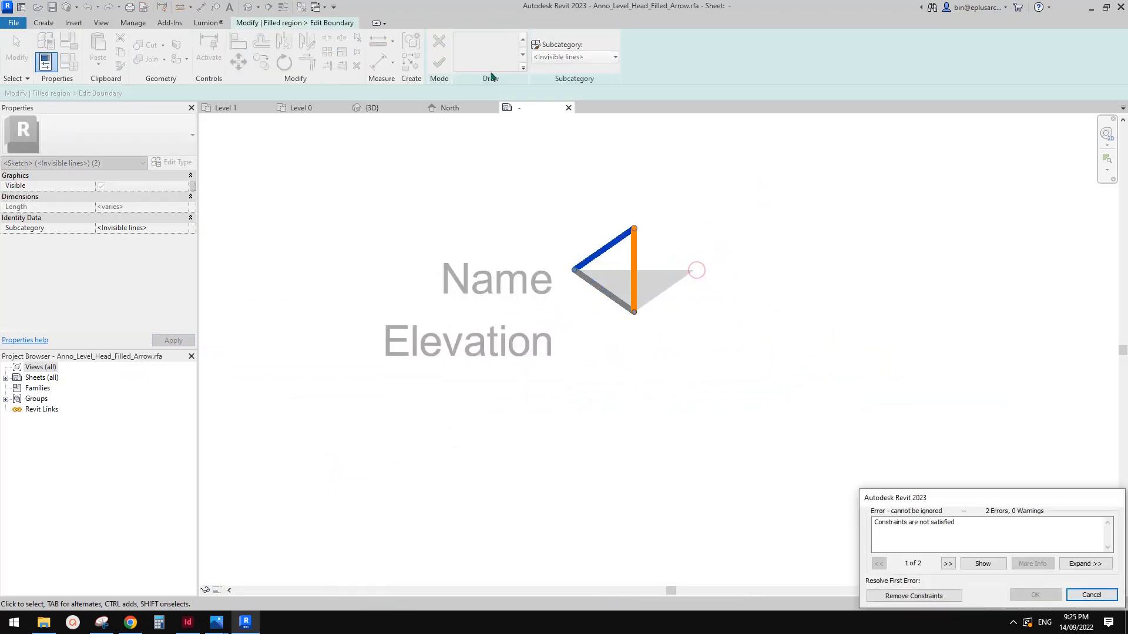
{"action": "left_click", "coordinate": [914, 591]}
{"action": "mouse_move", "coordinate": [575, 271]}
{"action": "left_mouse_down"}
{"action": "mouse_move", "coordinate": [586, 229]}
{"action": "mouse_move", "coordinate": [593, 239]}
{"action": "left_mouse_up"}
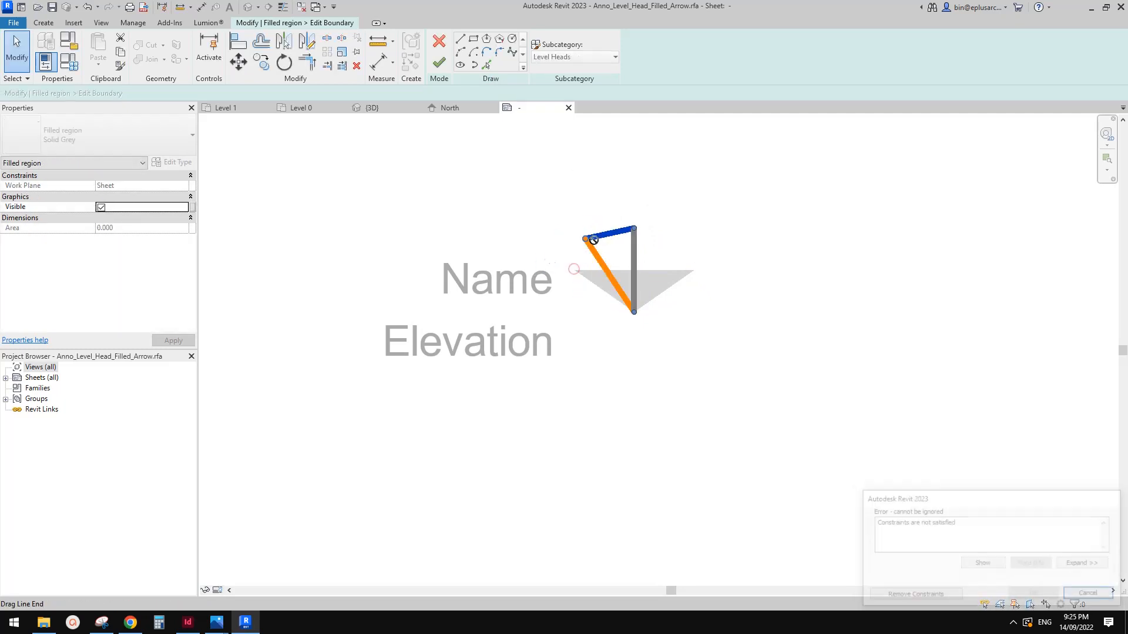
{"action": "left_click", "coordinate": [915, 594]}
Turn on the annotation categories in the family's visibility settings.
{"action": "key", "text": "v"}
{"action": "key", "text": "v"}
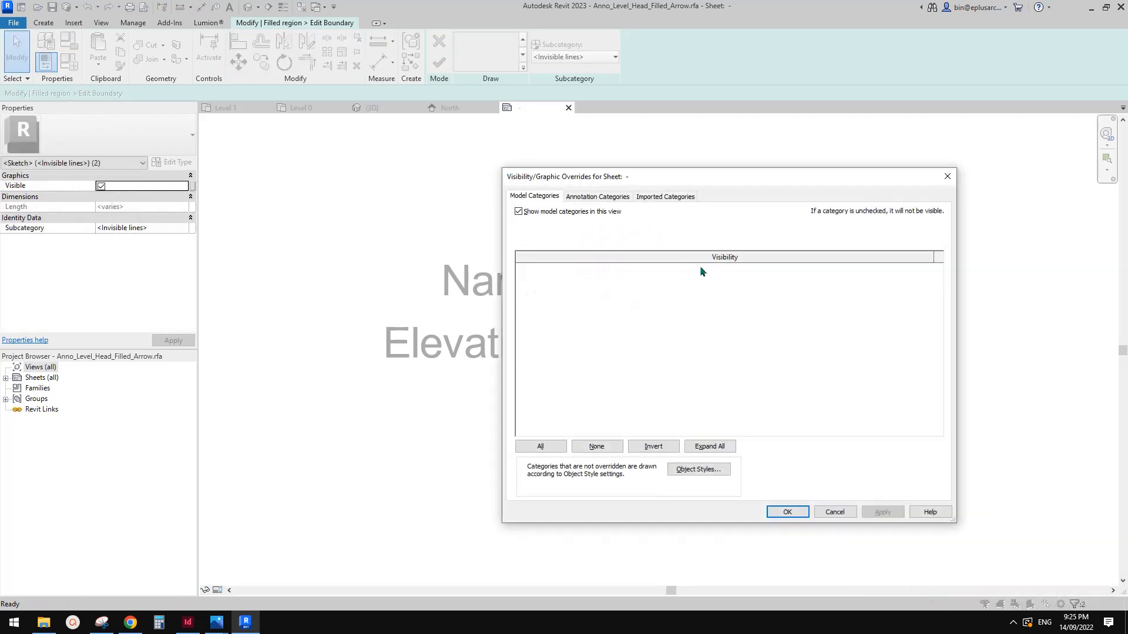
{"action": "left_click", "coordinate": [598, 196]}
{"action": "left_click", "coordinate": [518, 212]}
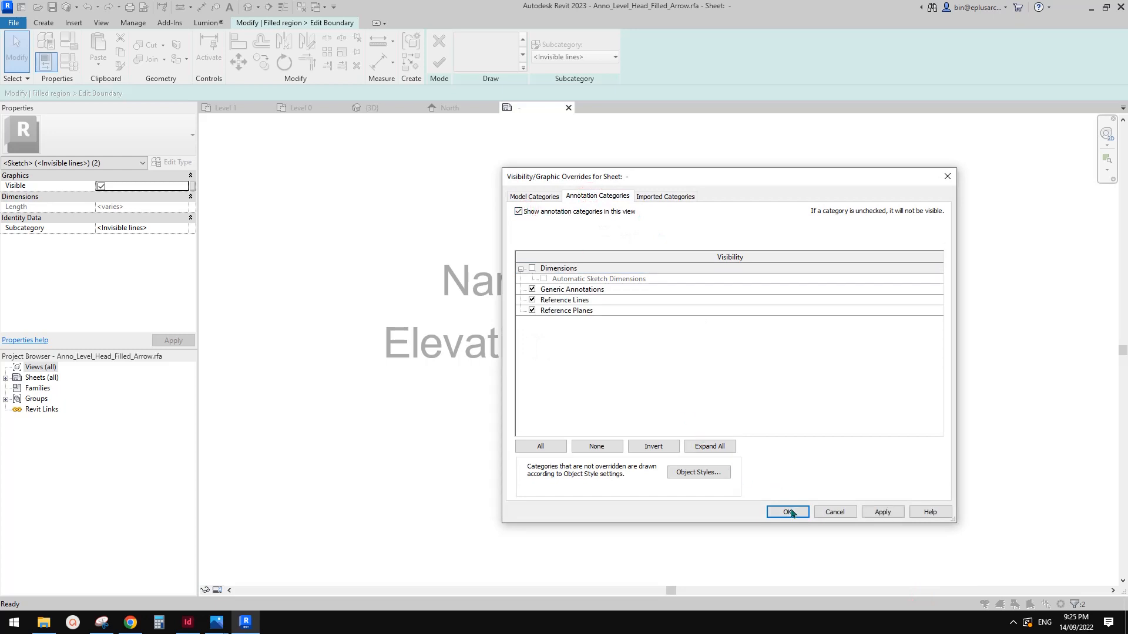
{"action": "left_click", "coordinate": [788, 512]}
Align the upper corners of the filled region to form a narrower, taller downward triangle, and finish the boundary.
{"action": "left_click", "coordinate": [718, 402]}
{"action": "scroll", "coordinate": [719, 235], "scroll_direction": "down", "scroll_amount": 3}
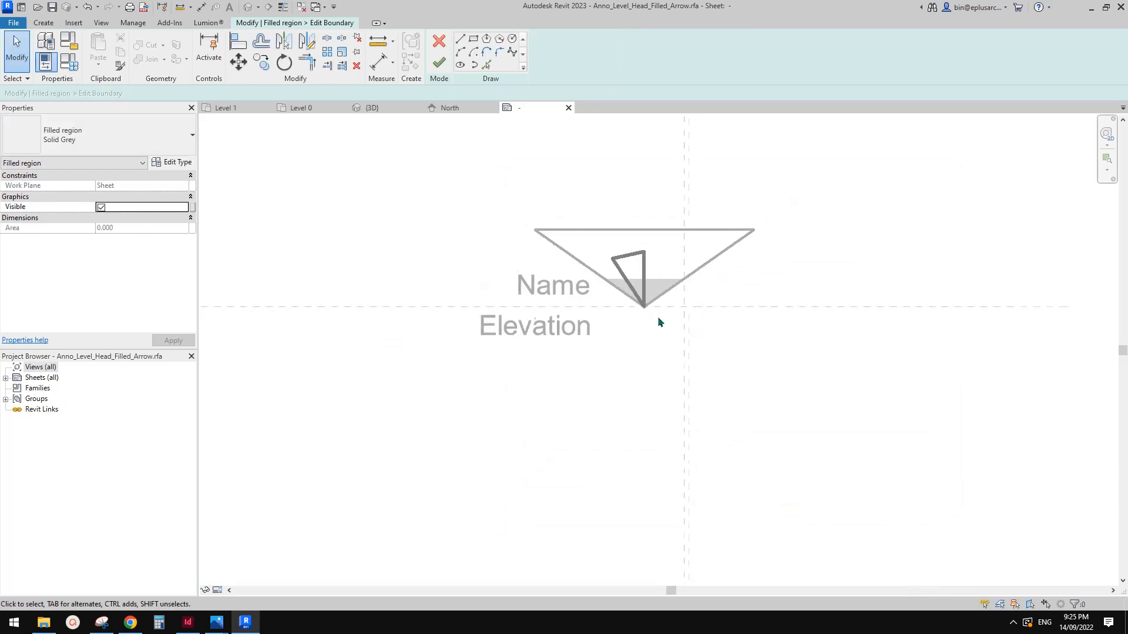
{"action": "middle_click_drag", "start_coordinate": [594, 312], "coordinate": [569, 327]}
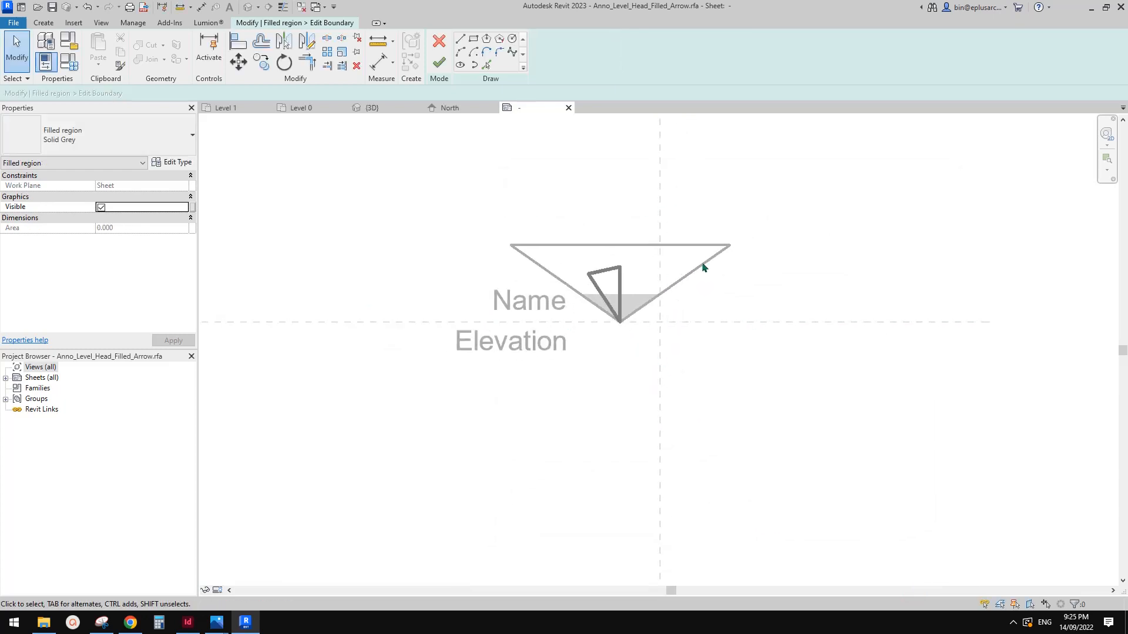
{"action": "left_click_drag", "start_coordinate": [629, 257], "coordinate": [659, 277]}
{"action": "scroll", "coordinate": [629, 259], "scroll_direction": "up", "scroll_amount": 1}
{"action": "scroll", "coordinate": [636, 270], "scroll_direction": "up", "scroll_amount": 1}
{"action": "scroll", "coordinate": [638, 272], "scroll_direction": "up", "scroll_amount": 1}
{"action": "key", "text": "Escape"}
{"action": "key", "text": "Escape"}
{"action": "left_click", "coordinate": [438, 62]}
{"action": "key", "text": "Escape"}
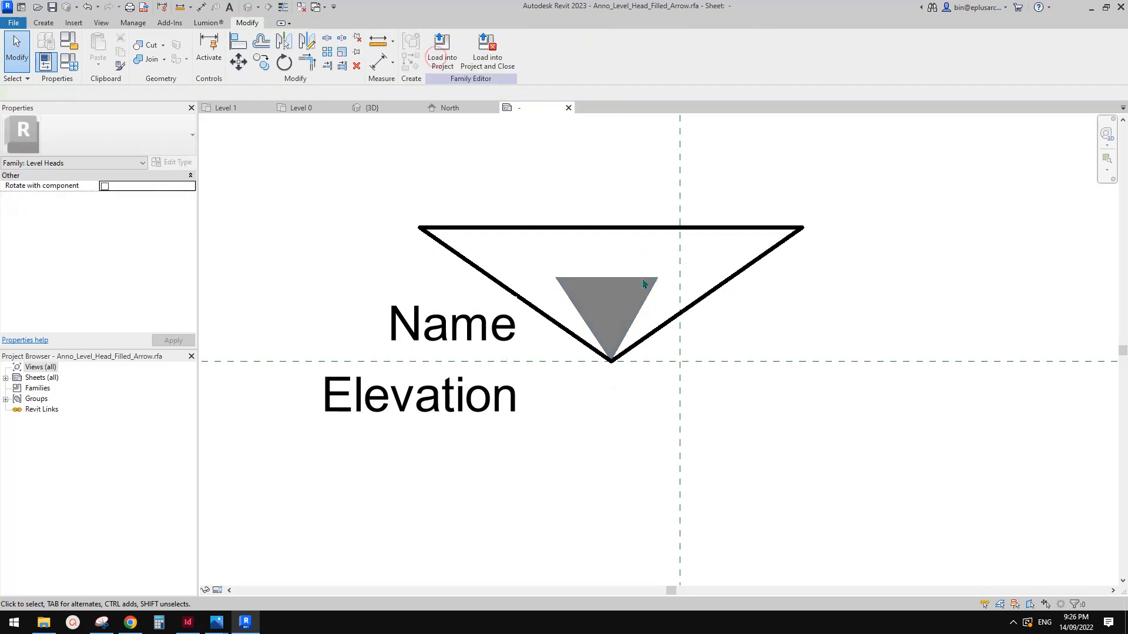
Delete the three outline lines around the filled triangle, leaving only the solid region as the level head.
{"action": "left_click", "coordinate": [658, 230]}
{"action": "scroll", "coordinate": [658, 240], "scroll_direction": "down", "scroll_amount": 1}
{"action": "key", "text": "d"}
{"action": "key", "text": "e"}
{"action": "left_click_drag", "start_coordinate": [760, 257], "coordinate": [728, 262]}
{"action": "key", "text": "d"}
{"action": "key", "text": "e"}
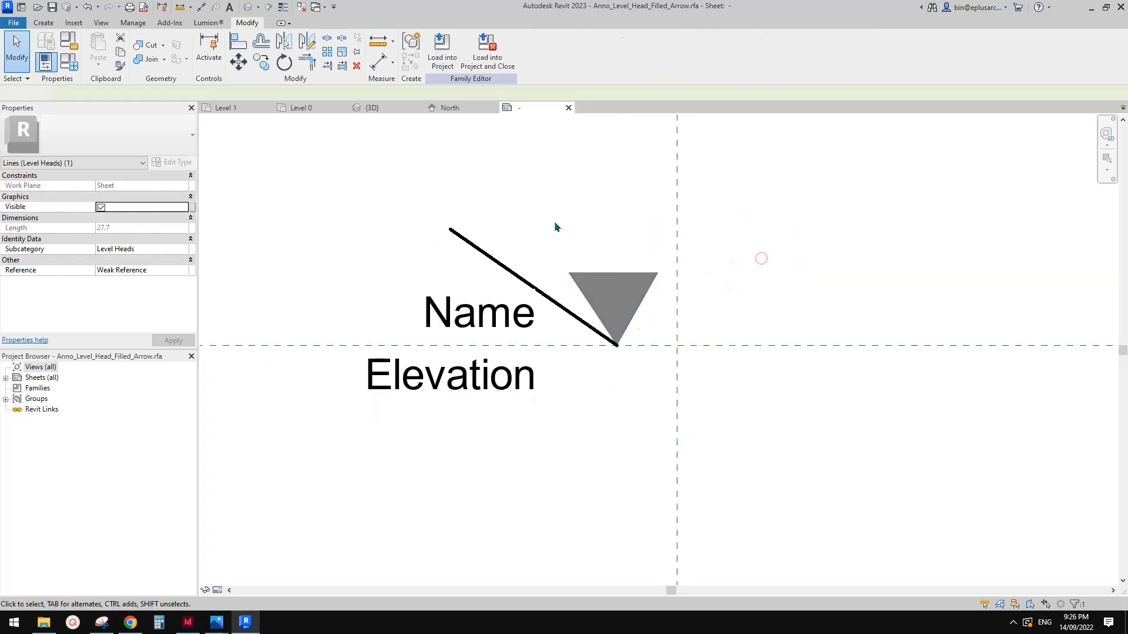
{"action": "left_click_drag", "start_coordinate": [535, 228], "coordinate": [511, 275]}
{"action": "key", "text": "d"}
{"action": "key", "text": "e"}
Load the edited level head family into Template2 and check the new triangle on Level 1 in the North elevation.
{"action": "left_click", "coordinate": [442, 50]}
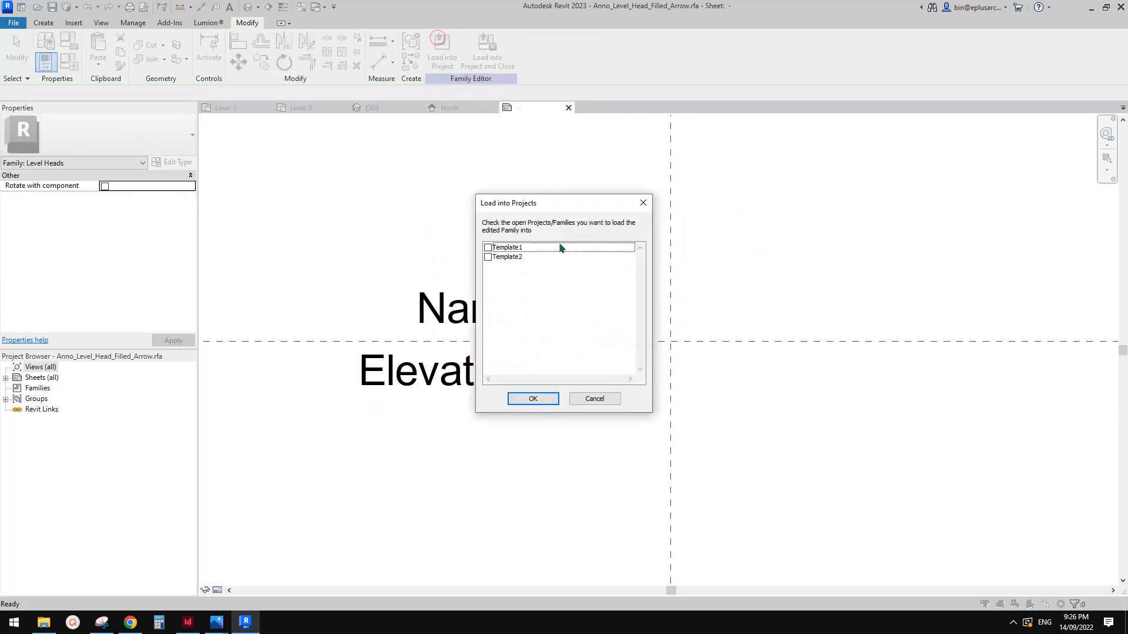
{"action": "left_click", "coordinate": [501, 259]}
{"action": "left_click", "coordinate": [537, 398]}
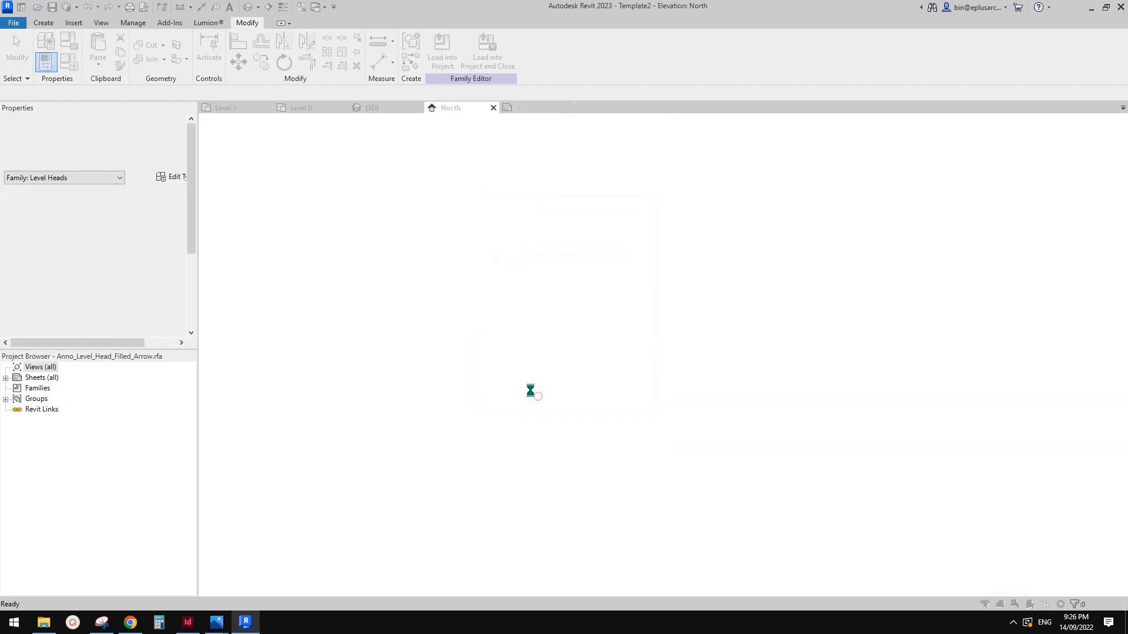
{"action": "left_click", "coordinate": [555, 285]}
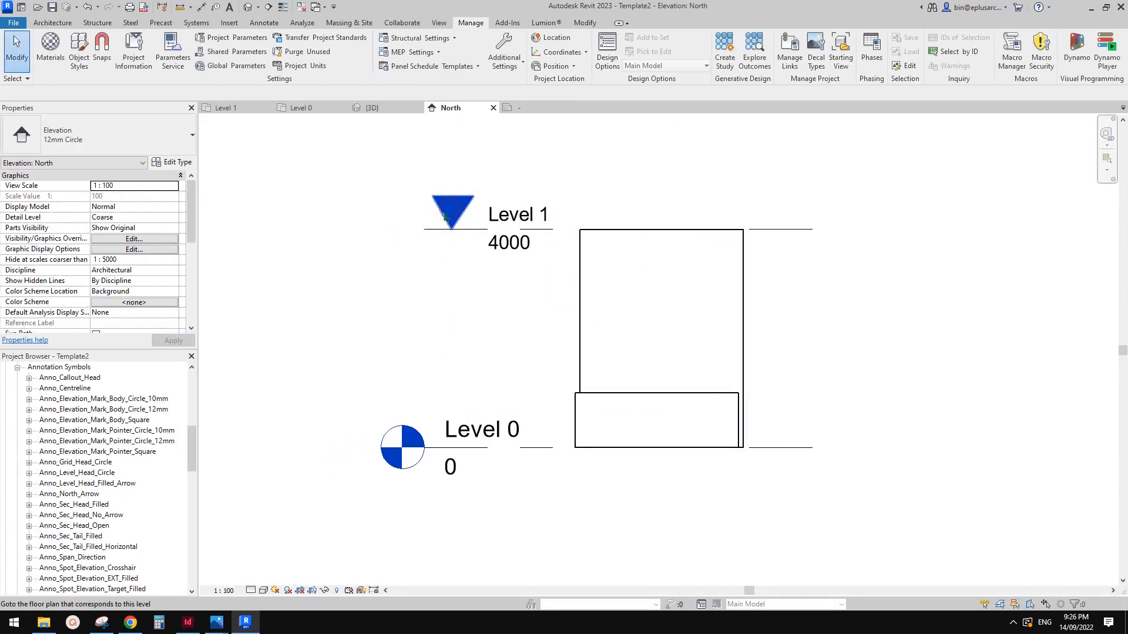
{"action": "scroll", "coordinate": [460, 255], "scroll_direction": "down", "scroll_amount": 2}
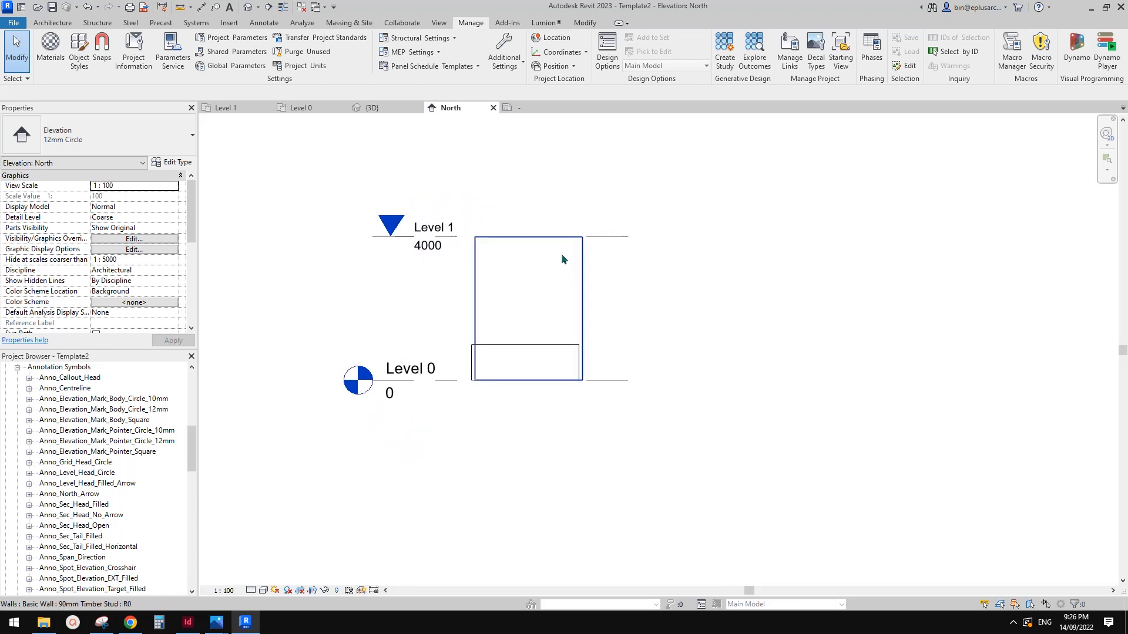
{"action": "scroll", "coordinate": [531, 270], "scroll_direction": "up", "scroll_amount": 3}
{"action": "scroll", "coordinate": [534, 287], "scroll_direction": "up", "scroll_amount": 1}
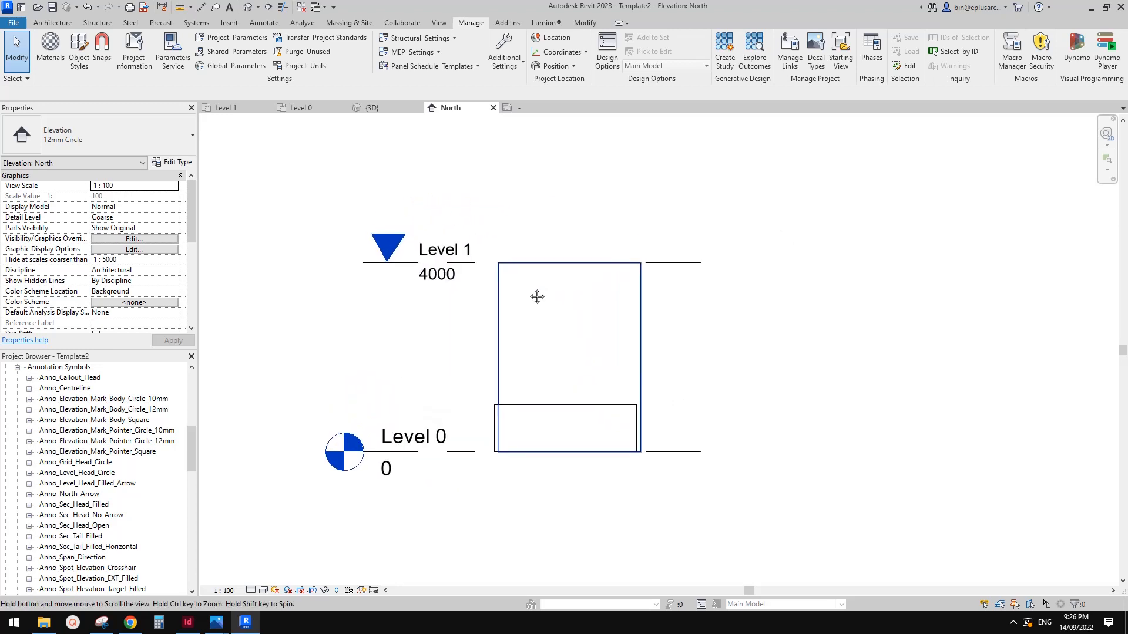
{"action": "left_click", "coordinate": [475, 264]}
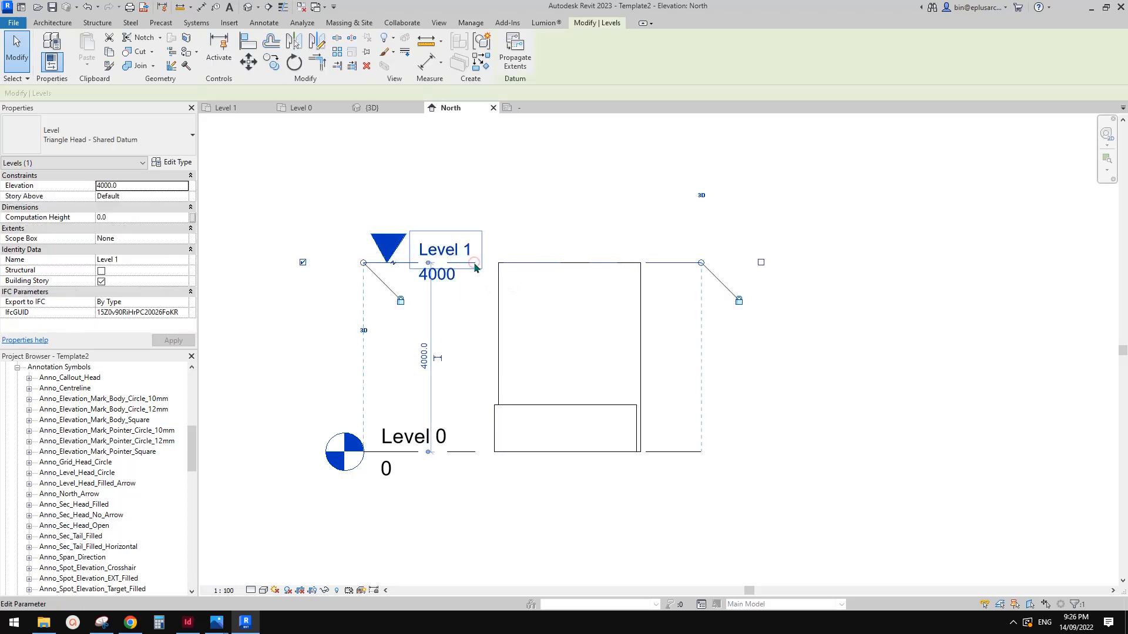
{"action": "middle_click_drag", "start_coordinate": [511, 238], "coordinate": [510, 243]}
{"action": "left_click", "coordinate": [474, 182]}
Close the Level 0 plan and the 3D view.
{"action": "left_click", "coordinate": [343, 108]}
{"action": "left_click", "coordinate": [343, 108]}
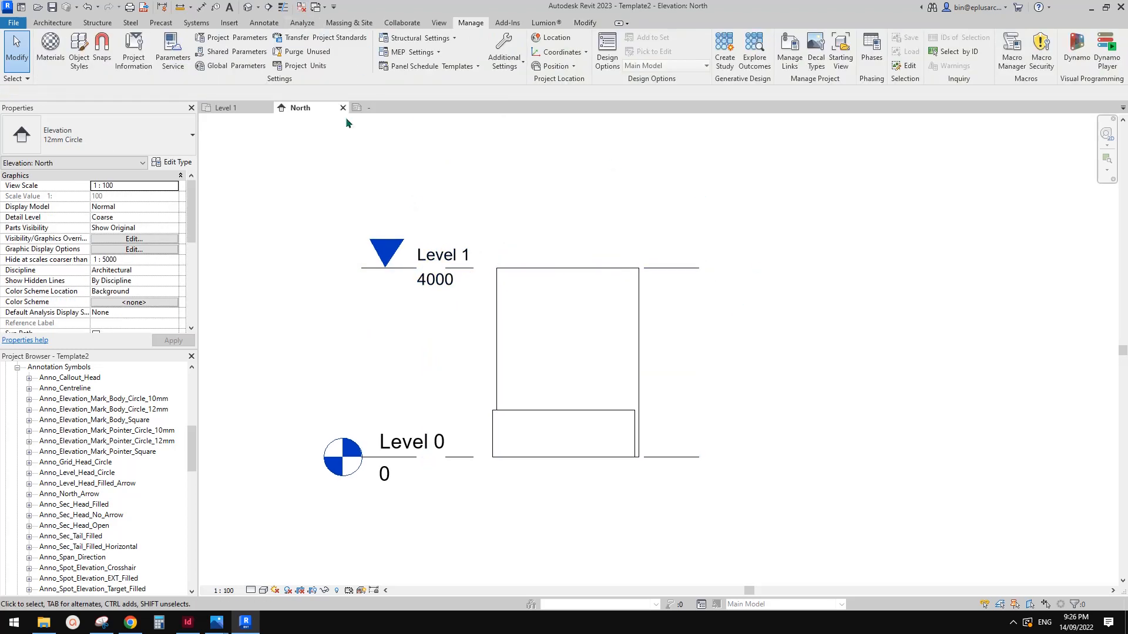
{"action": "middle_click_drag", "start_coordinate": [400, 241], "coordinate": [401, 247]}
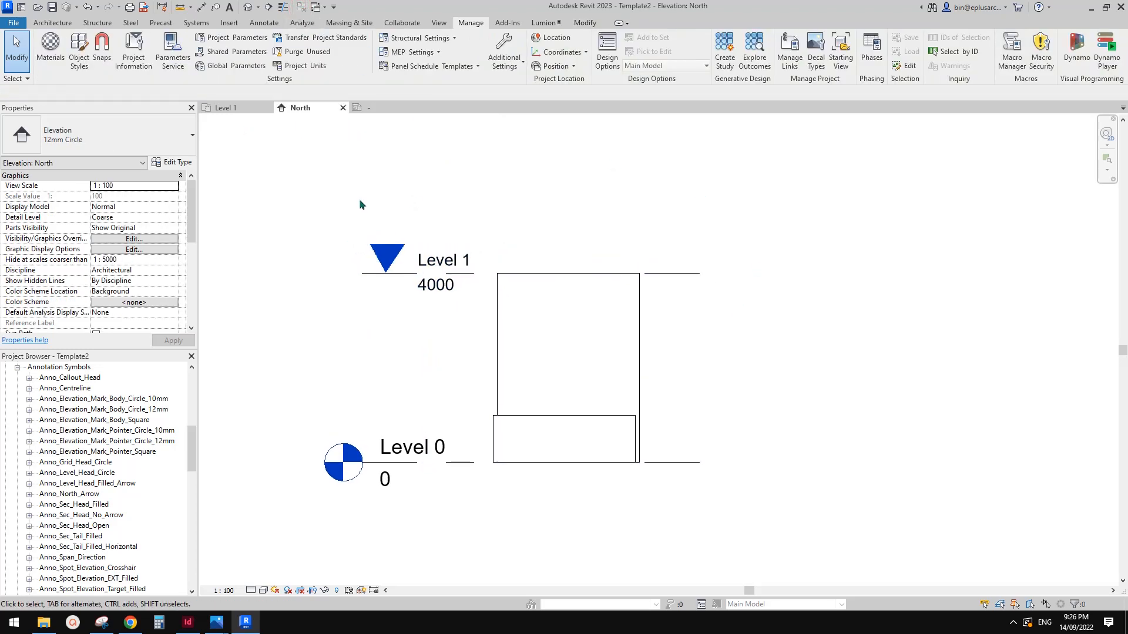
{"action": "left_click", "coordinate": [15, 24]}
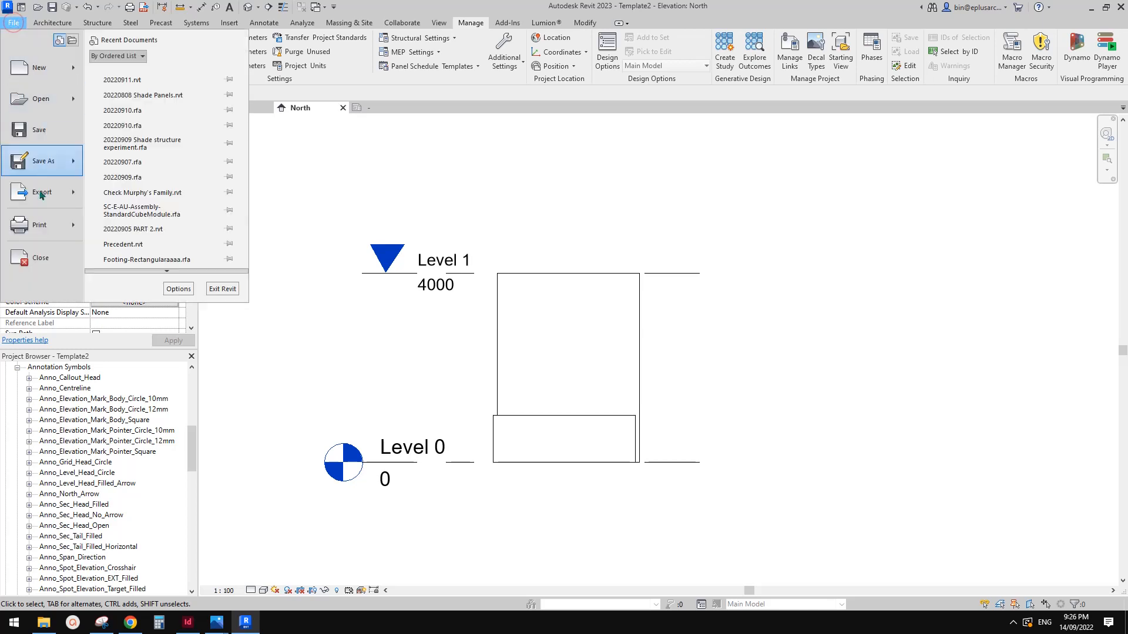
{"action": "mouse_move", "coordinate": [59, 163]}
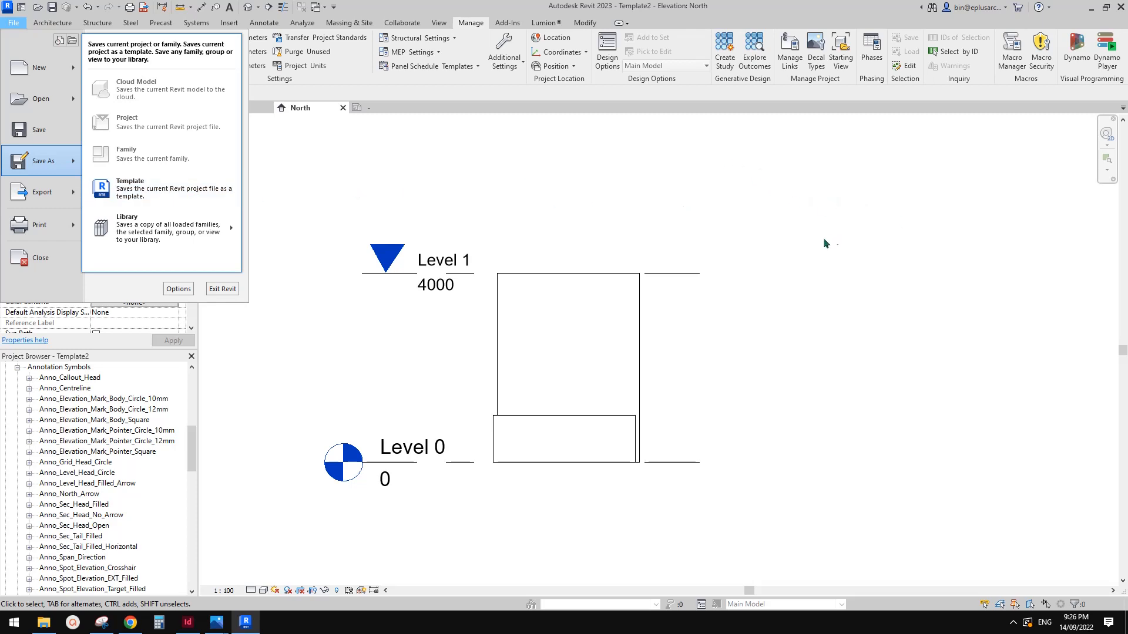
{"action": "left_click", "coordinate": [749, 203]}
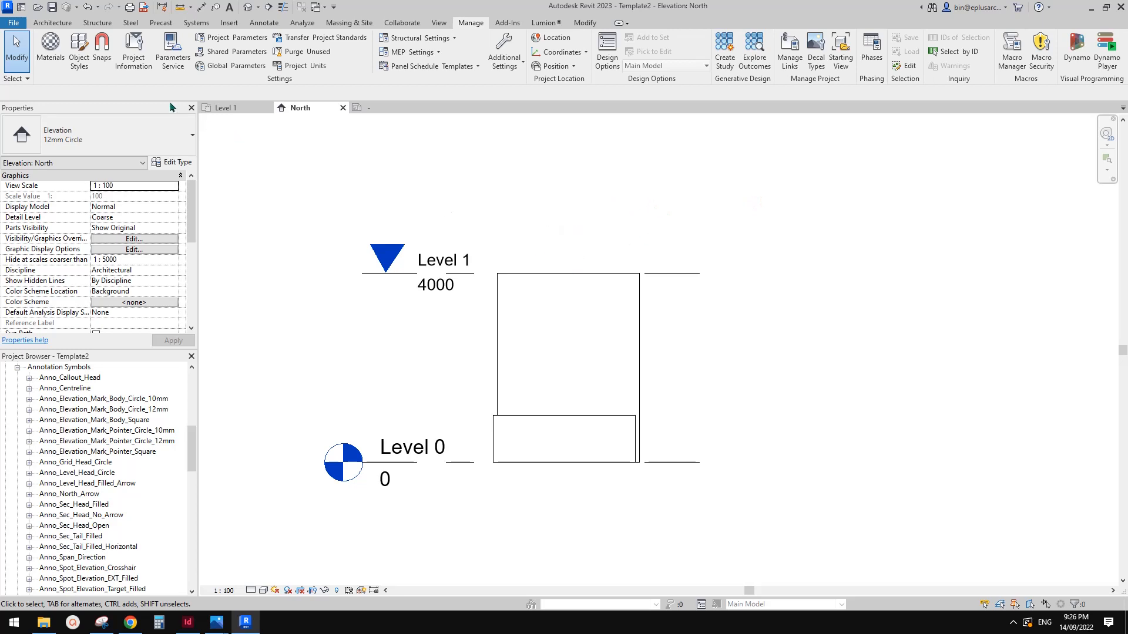
Save the project as a template file named Template2 on the Desktop.
{"action": "left_click", "coordinate": [13, 22]}
{"action": "left_click", "coordinate": [235, 154]}
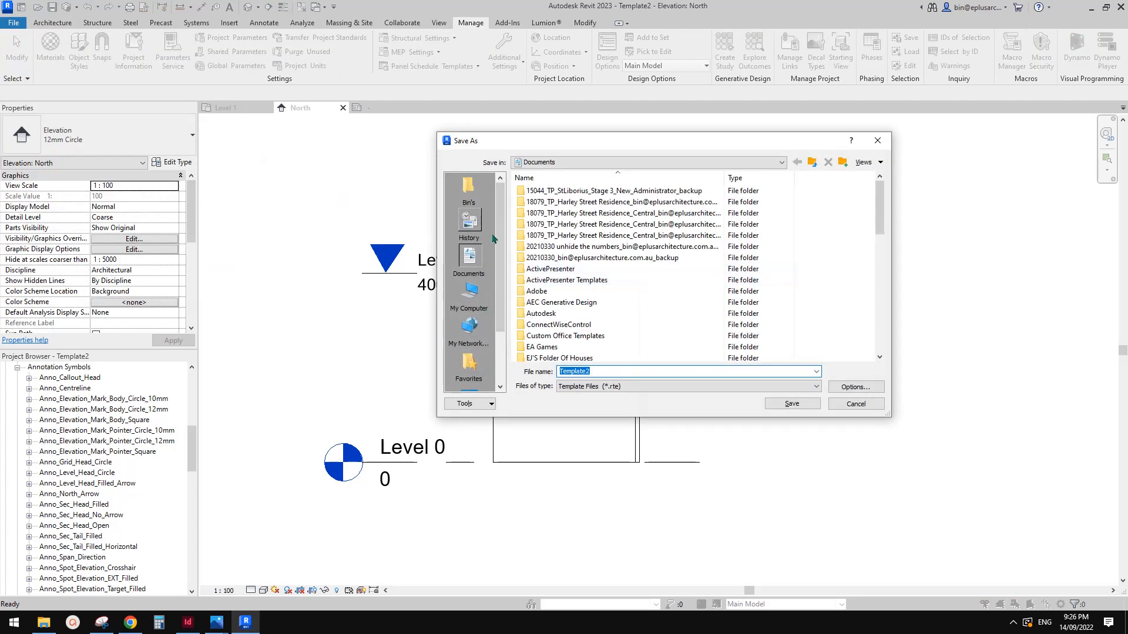
{"action": "scroll", "coordinate": [499, 282], "scroll_direction": "down", "scroll_amount": 2}
{"action": "left_click", "coordinate": [469, 332]}
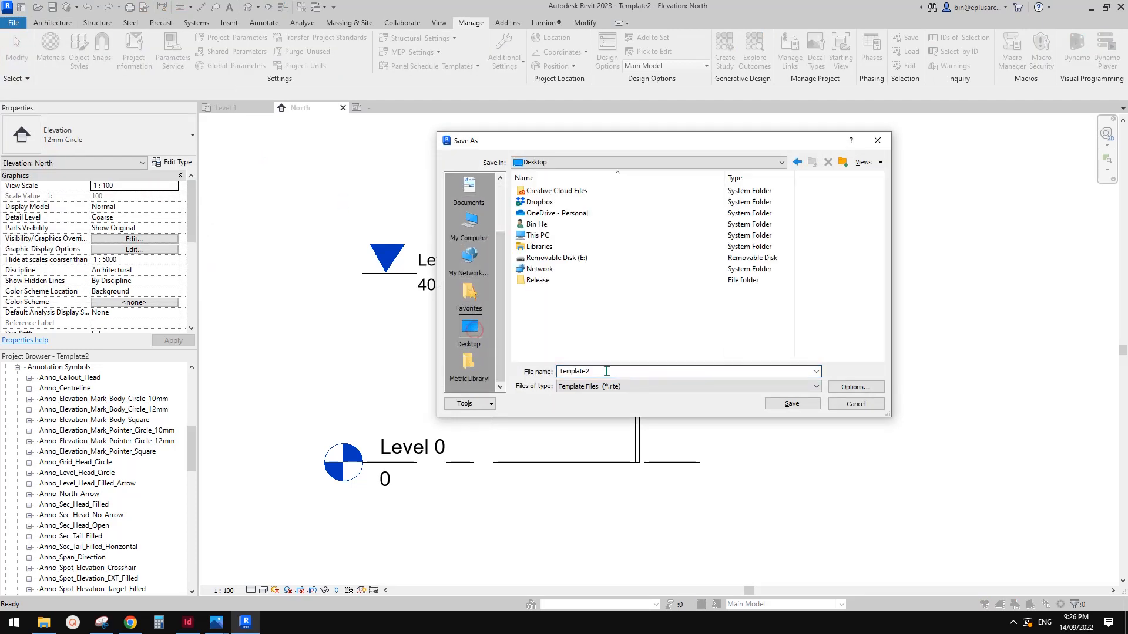
{"action": "left_click", "coordinate": [794, 403]}
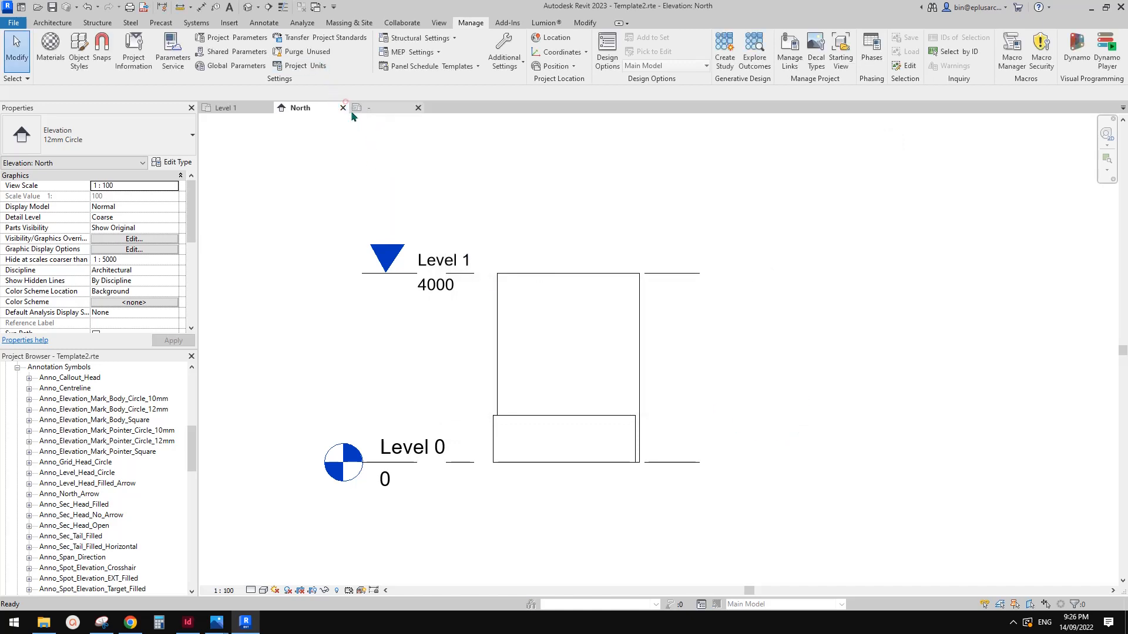
Close the North elevation, the level head family and the Level 1 plan of Template1.
{"action": "left_click", "coordinate": [360, 108]}
{"action": "left_click", "coordinate": [342, 108]}
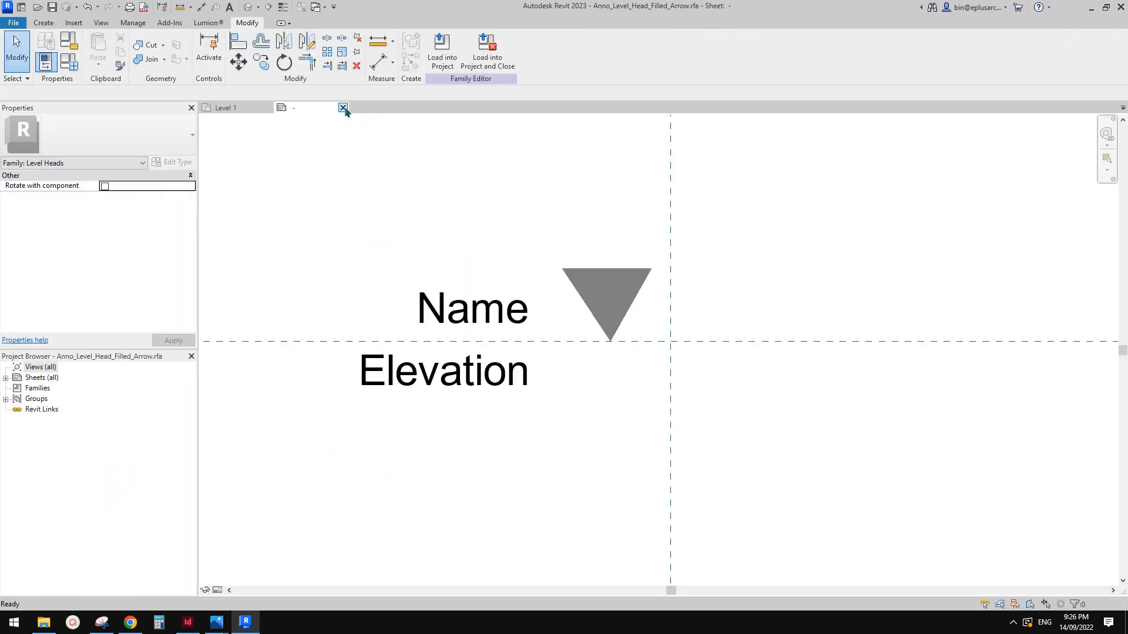
{"action": "left_click", "coordinate": [343, 107]}
{"action": "left_click", "coordinate": [590, 318]}
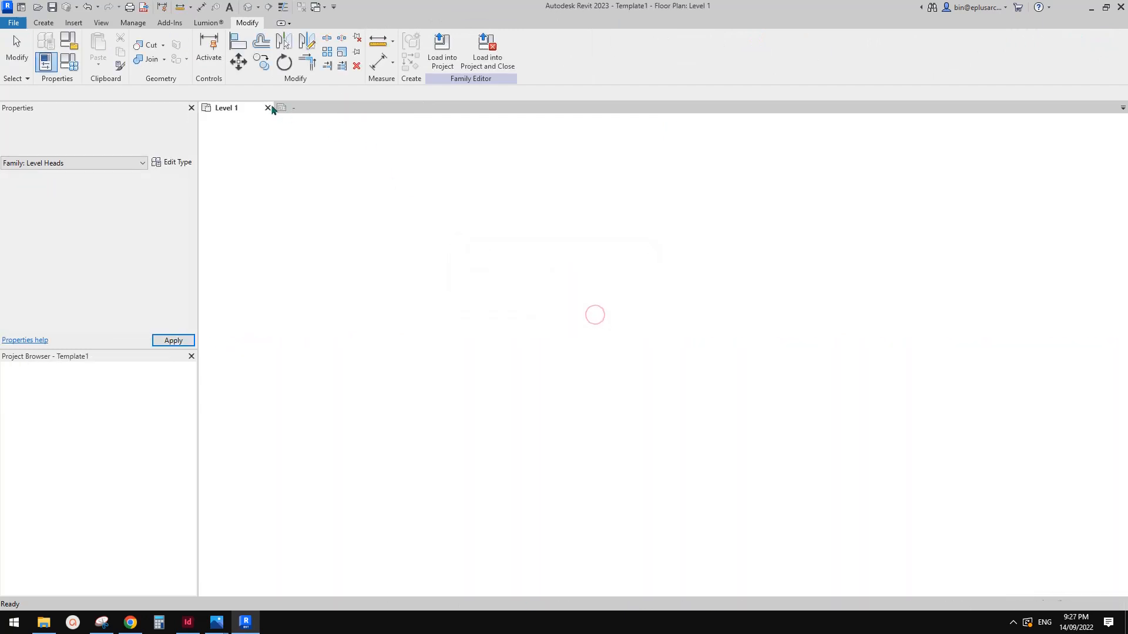
{"action": "left_click", "coordinate": [589, 312]}
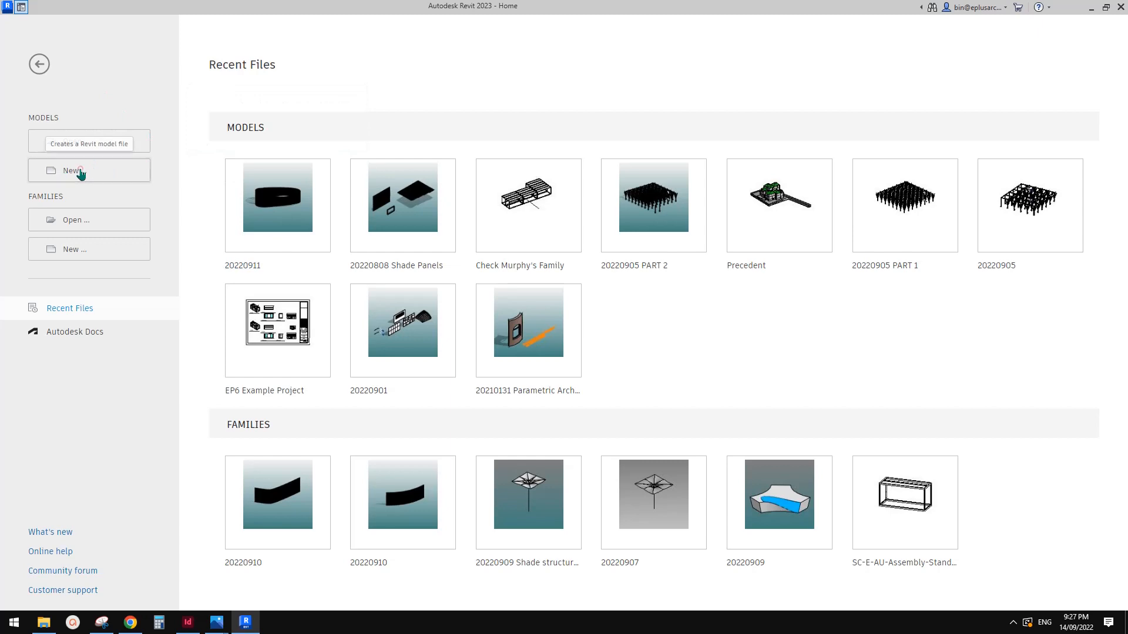
{"action": "left_click", "coordinate": [80, 171]}
{"action": "left_click", "coordinate": [600, 276]}
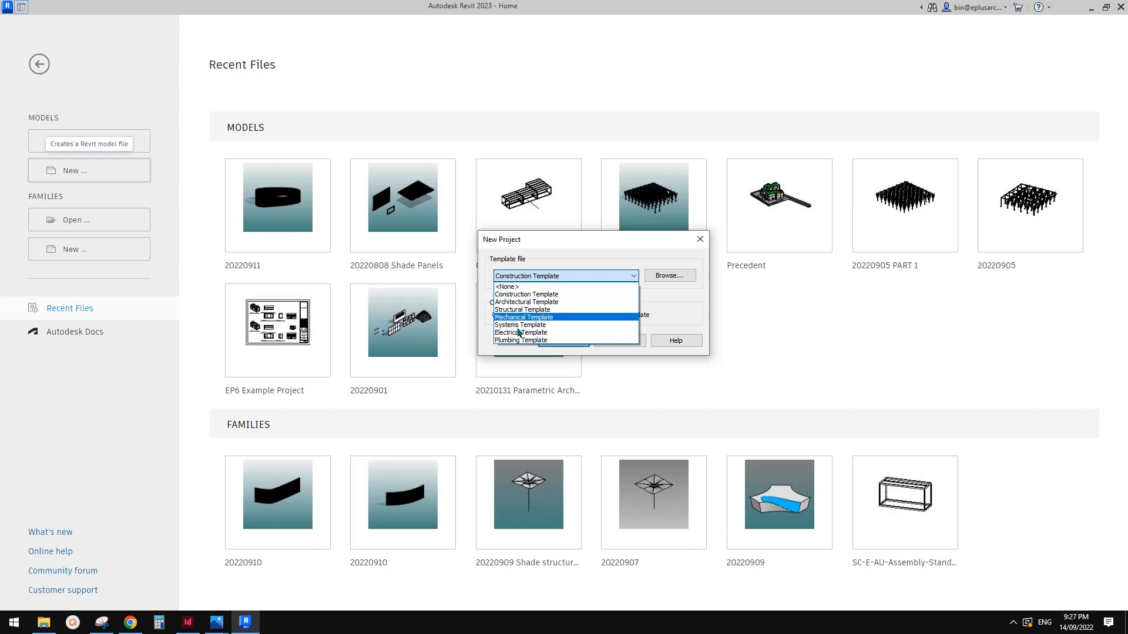
{"action": "left_click", "coordinate": [605, 207]}
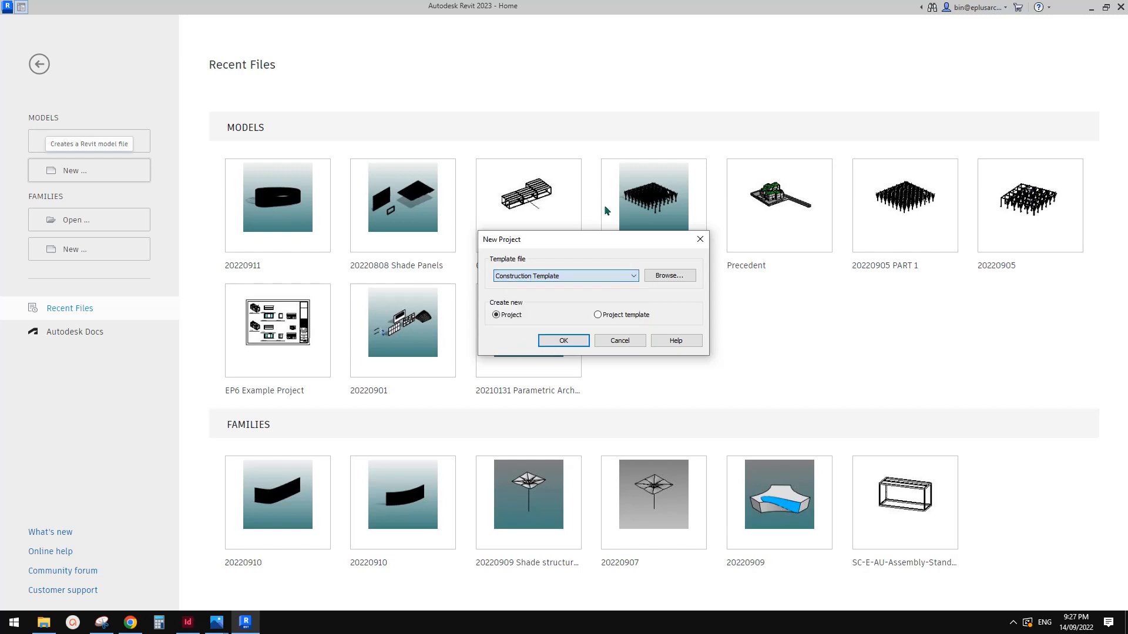
{"action": "key", "text": "Escape"}
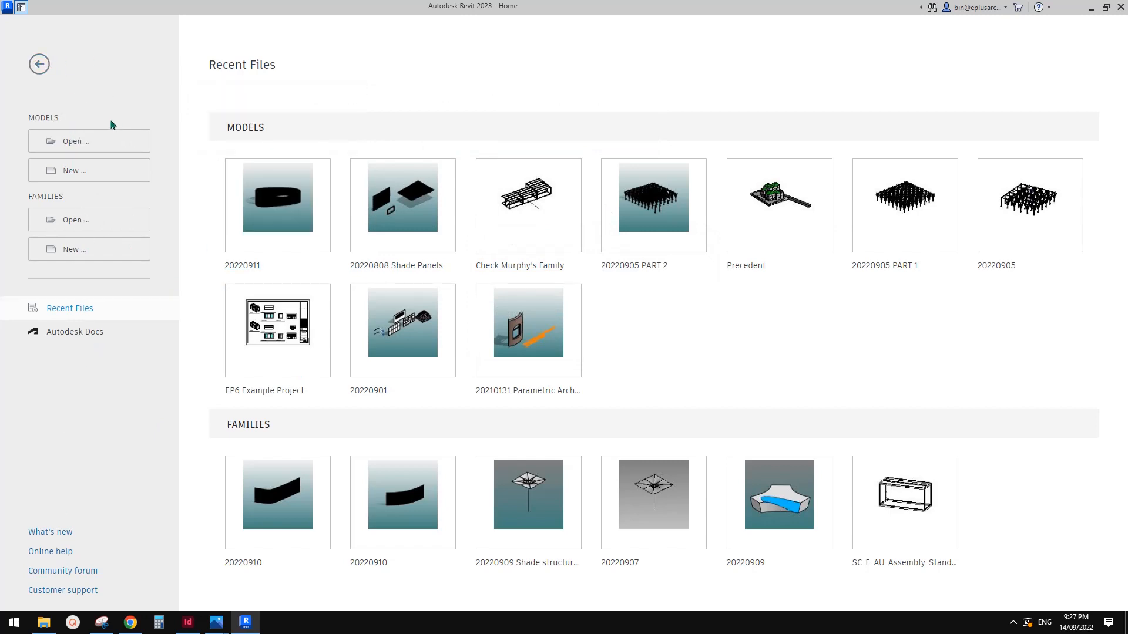
Open the file location options and widen the name column of the project templates list.
{"action": "left_click", "coordinate": [39, 65]}
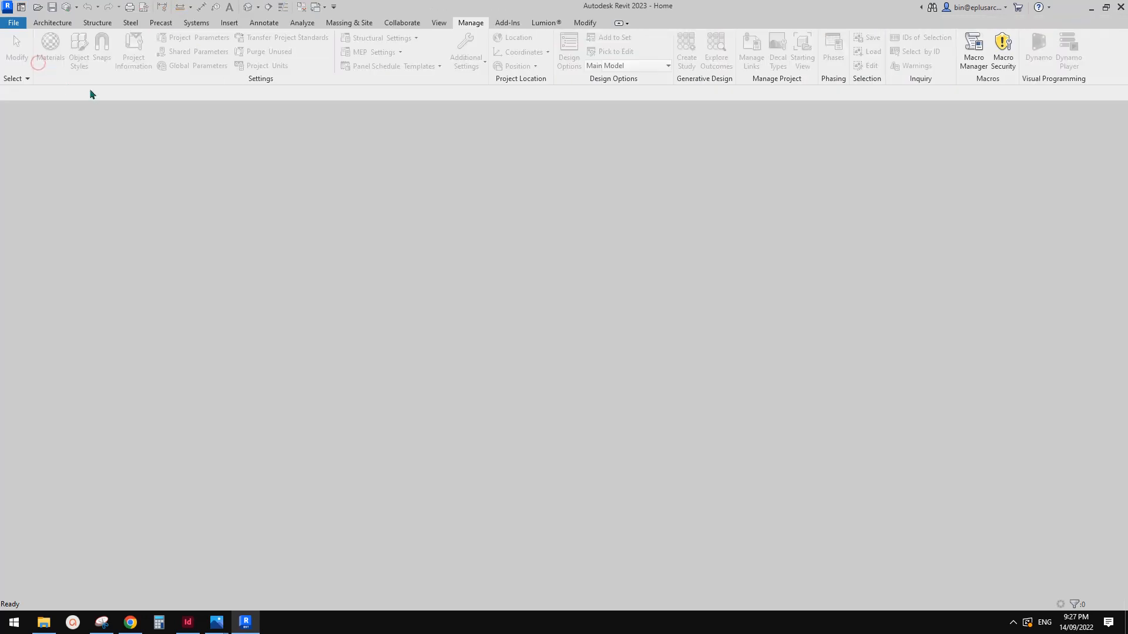
{"action": "left_click", "coordinate": [14, 25]}
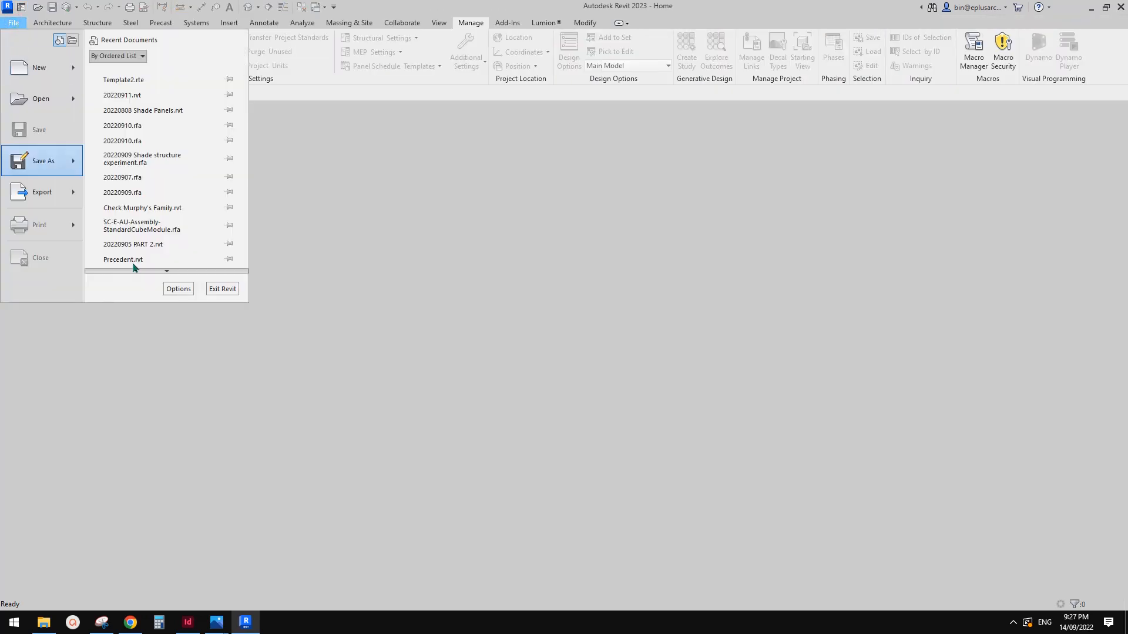
{"action": "left_click", "coordinate": [176, 288]}
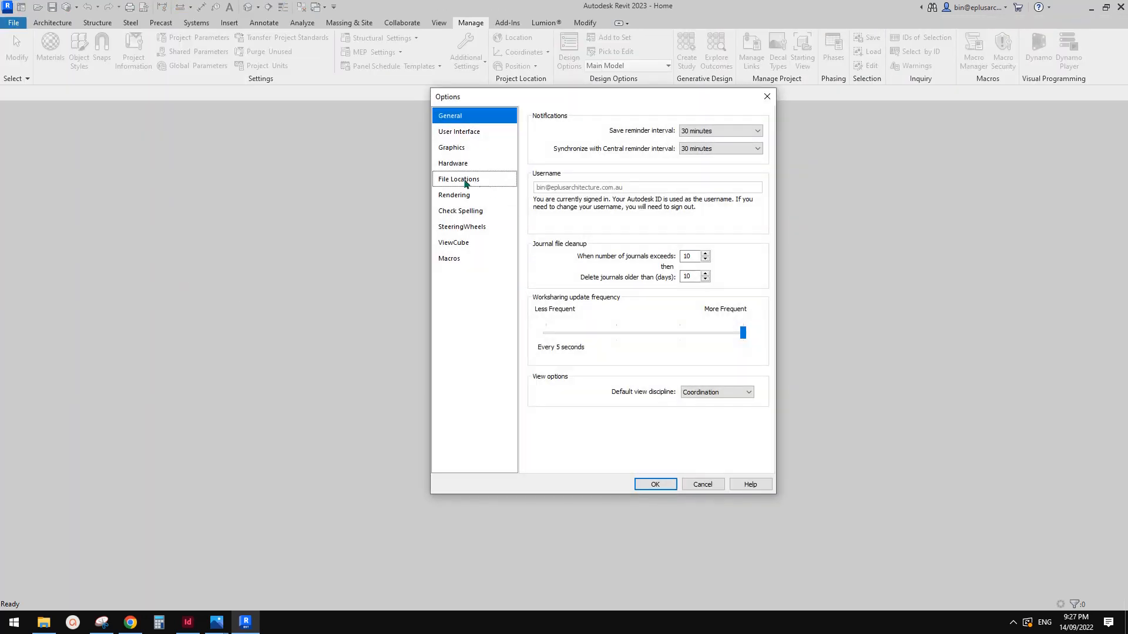
{"action": "left_click", "coordinate": [454, 179]}
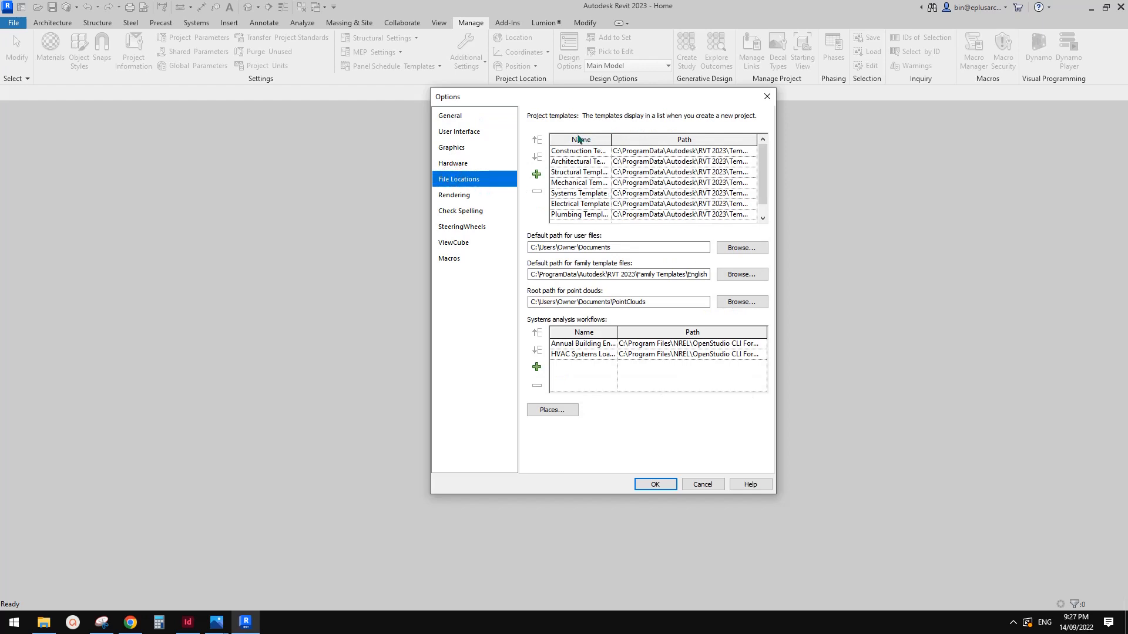
{"action": "double_click", "coordinate": [612, 139]}
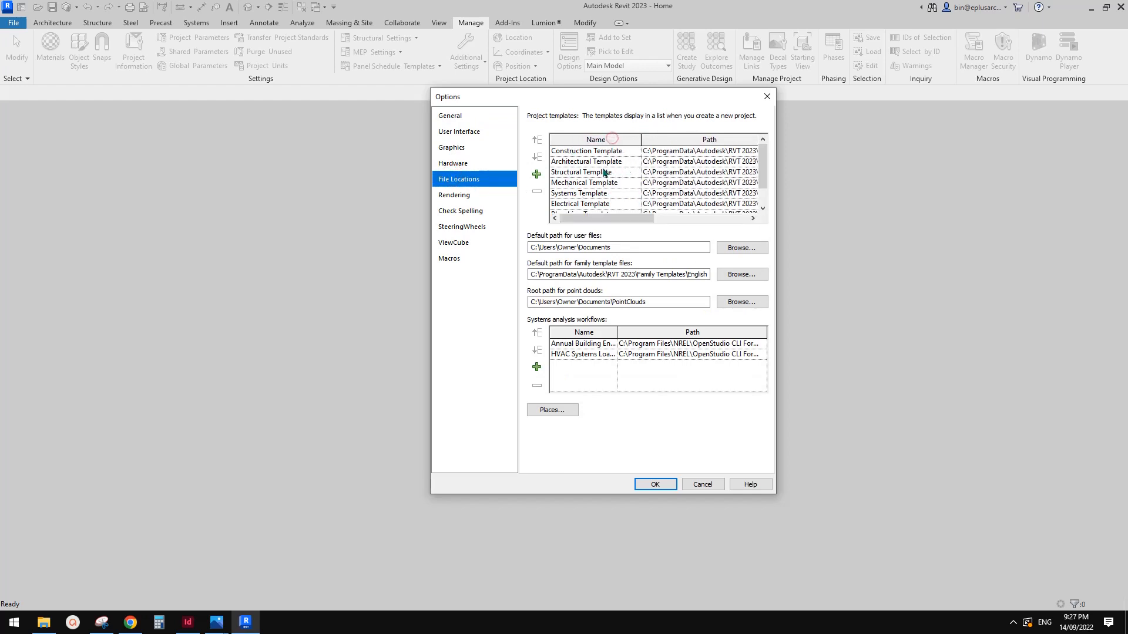
{"action": "mouse_move", "coordinate": [762, 163]}
{"action": "left_mouse_down"}
{"action": "mouse_move", "coordinate": [765, 182]}
{"action": "mouse_move", "coordinate": [767, 163]}
{"action": "left_mouse_up"}
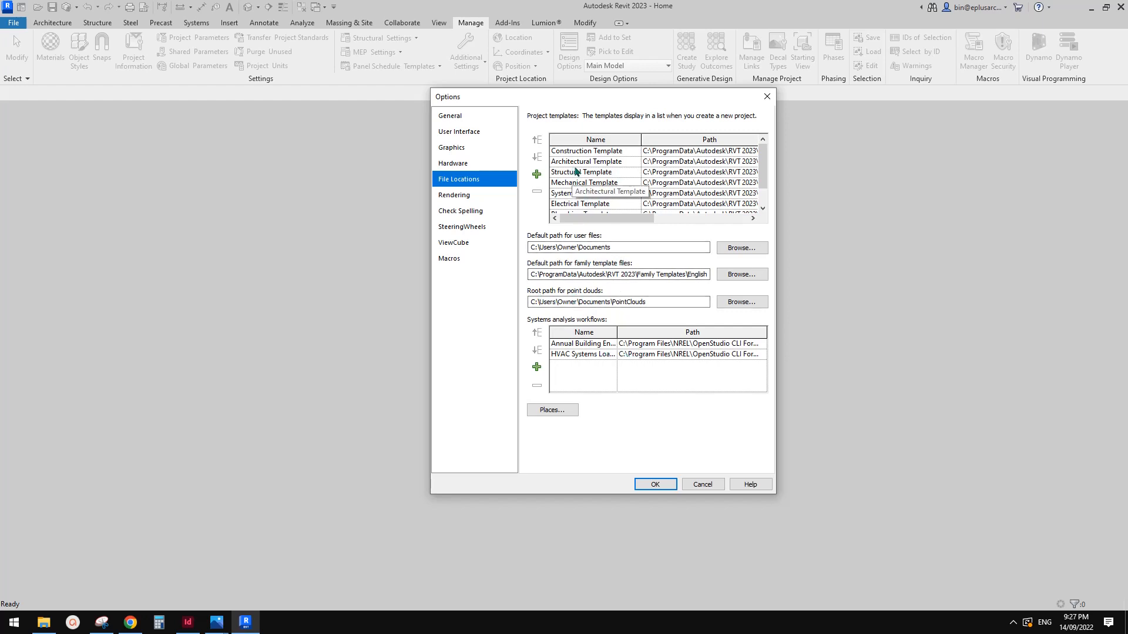
Set the Architectural Template's path to Template2.rte on the Desktop, check the entry and apply the options.
{"action": "left_click", "coordinate": [571, 160]}
{"action": "left_click", "coordinate": [681, 162]}
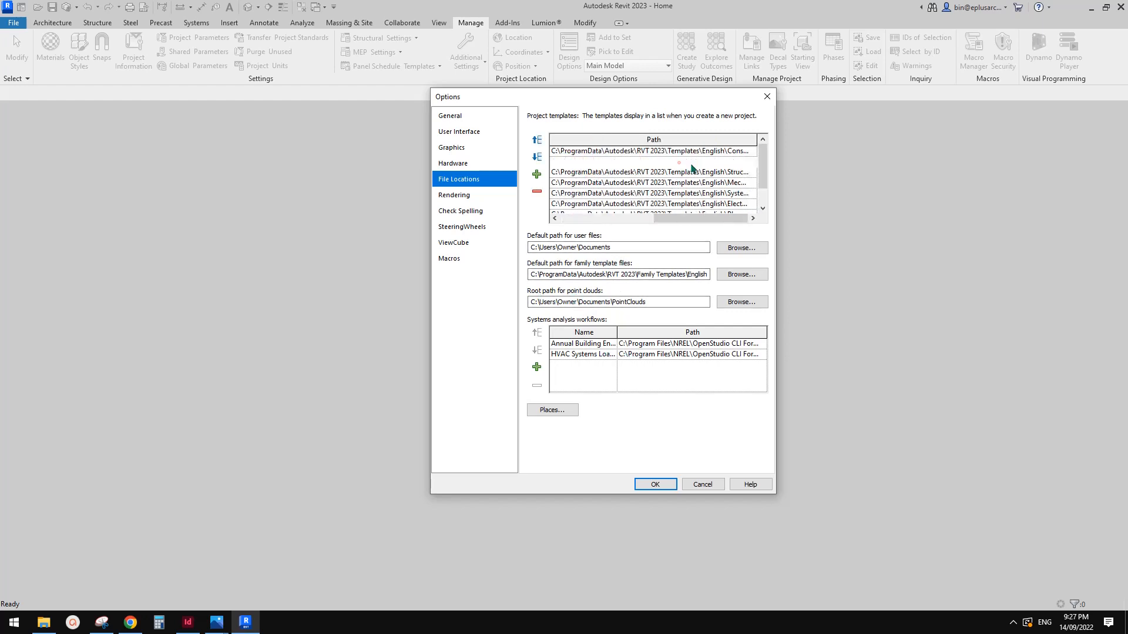
{"action": "left_click_drag", "start_coordinate": [685, 217], "coordinate": [729, 220]}
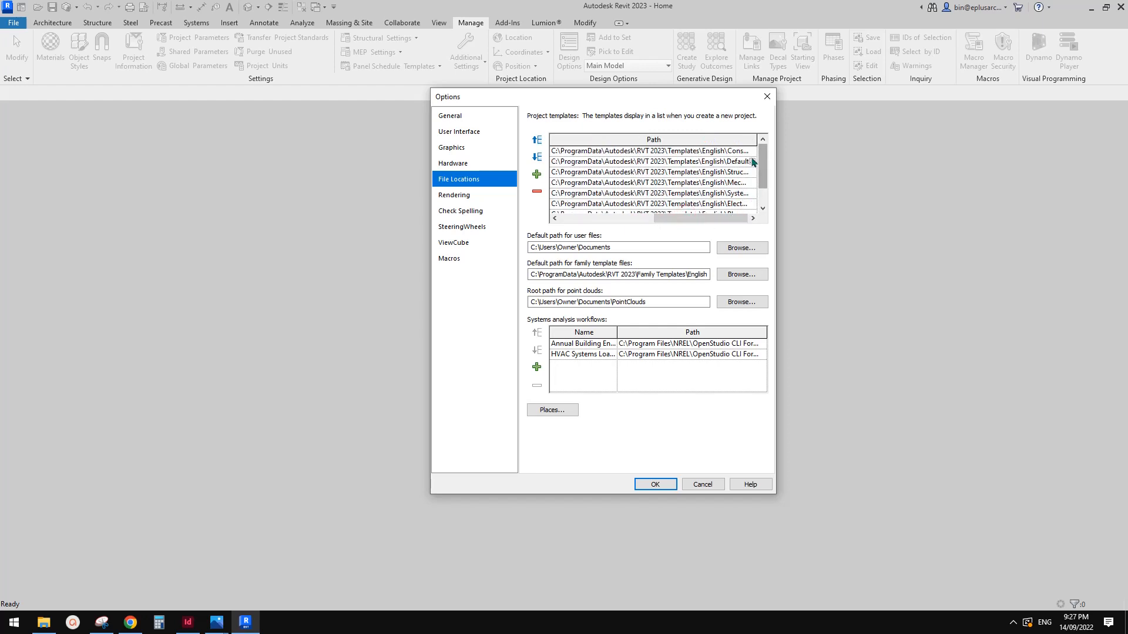
{"action": "left_click", "coordinate": [752, 162]}
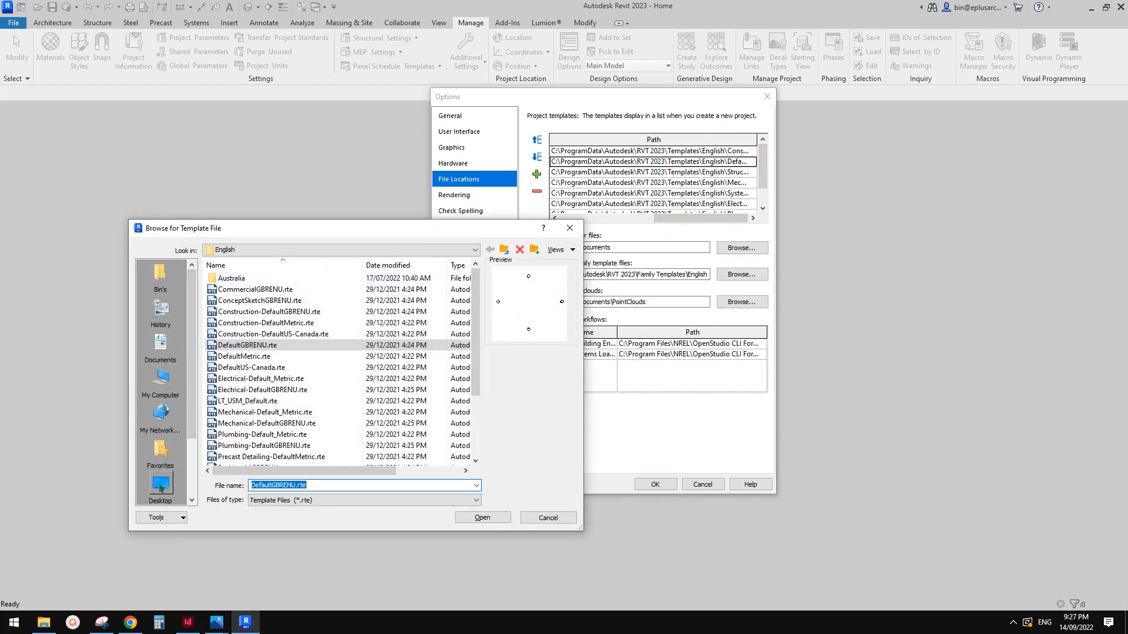
{"action": "left_click", "coordinate": [160, 487]}
{"action": "left_click", "coordinate": [228, 380]}
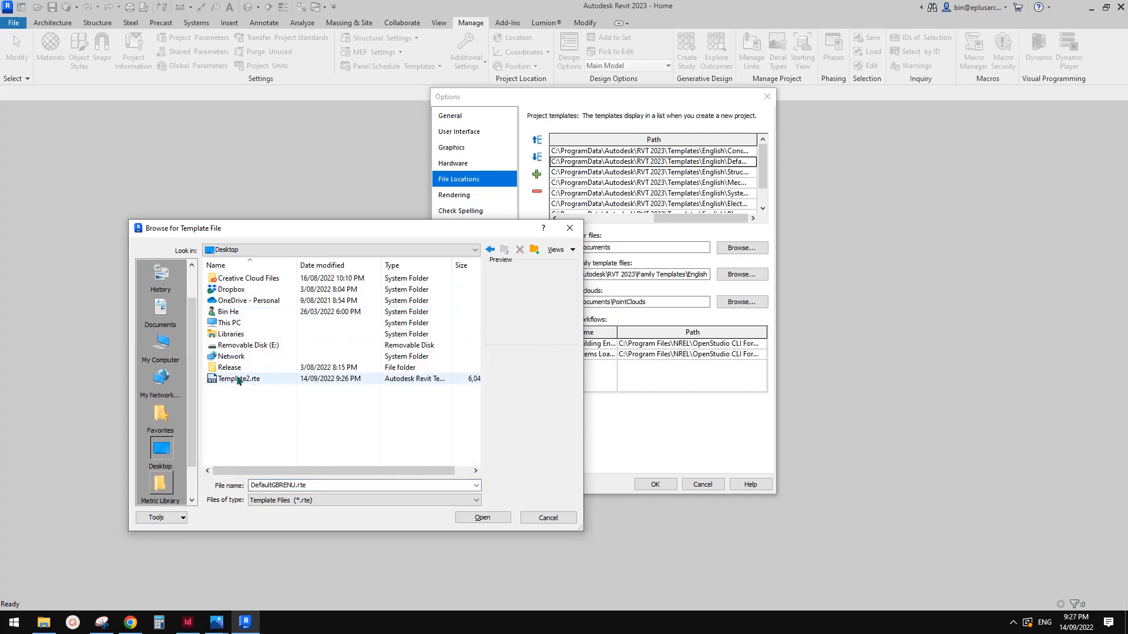
{"action": "left_click", "coordinate": [494, 517]}
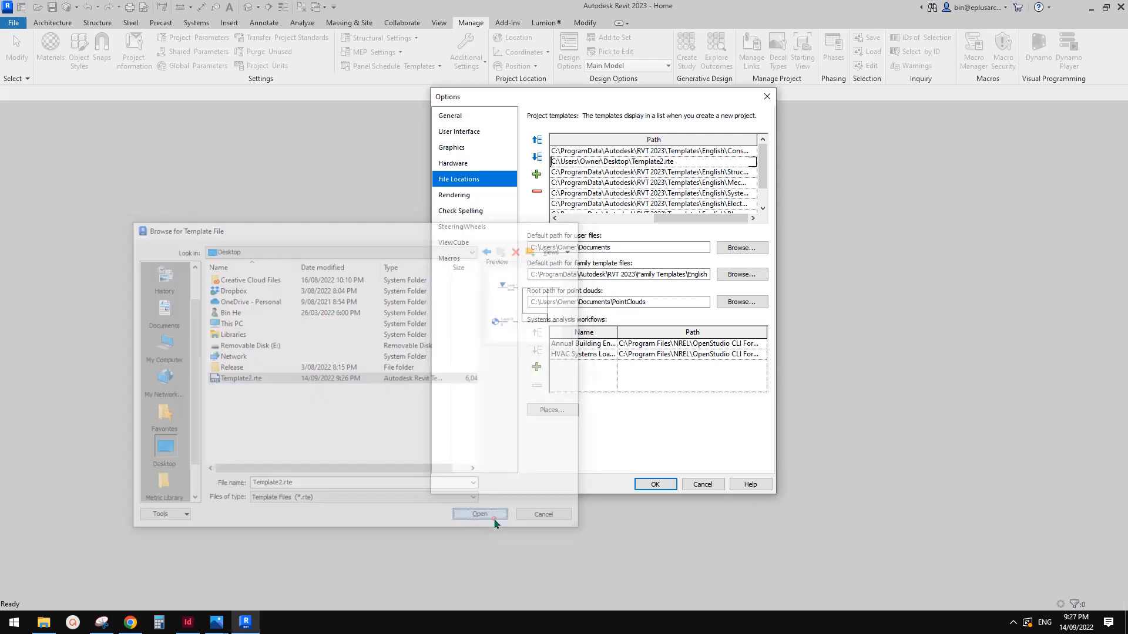
{"action": "left_click_drag", "start_coordinate": [688, 221], "coordinate": [628, 231]}
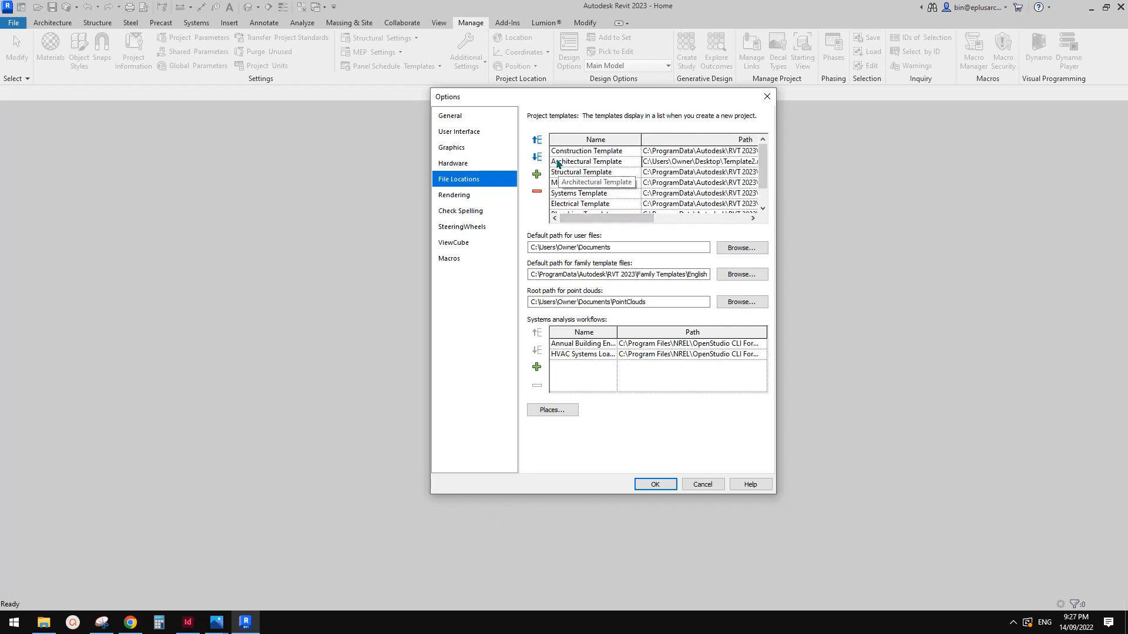
{"action": "left_click_drag", "start_coordinate": [611, 217], "coordinate": [705, 218]}
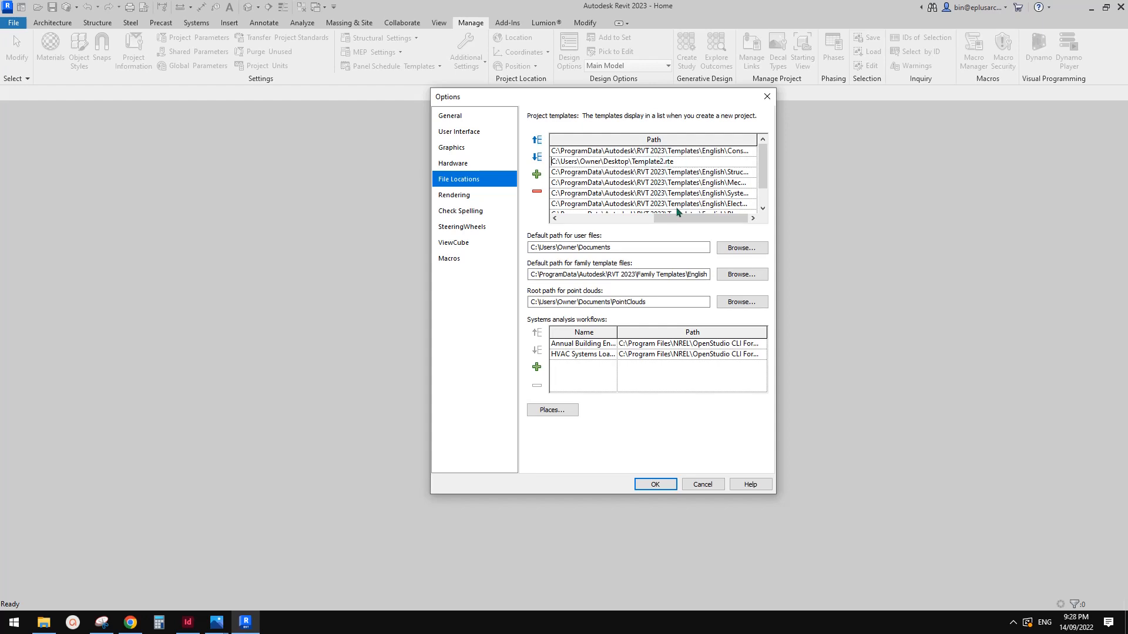
{"action": "left_click_drag", "start_coordinate": [678, 215], "coordinate": [708, 218]}
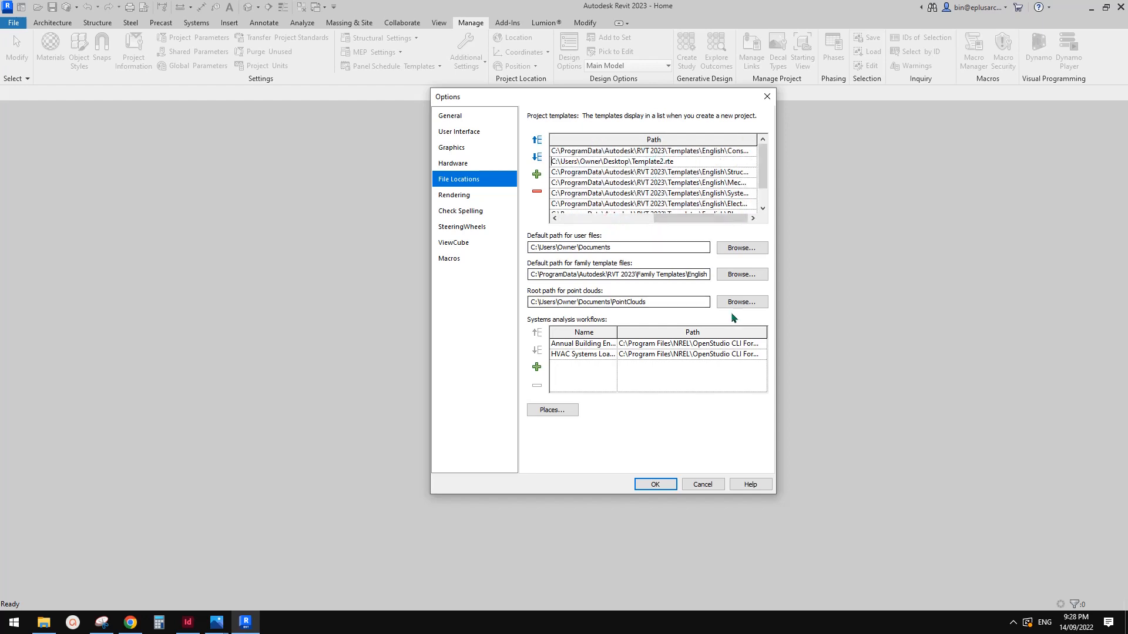
{"action": "left_click", "coordinate": [655, 484]}
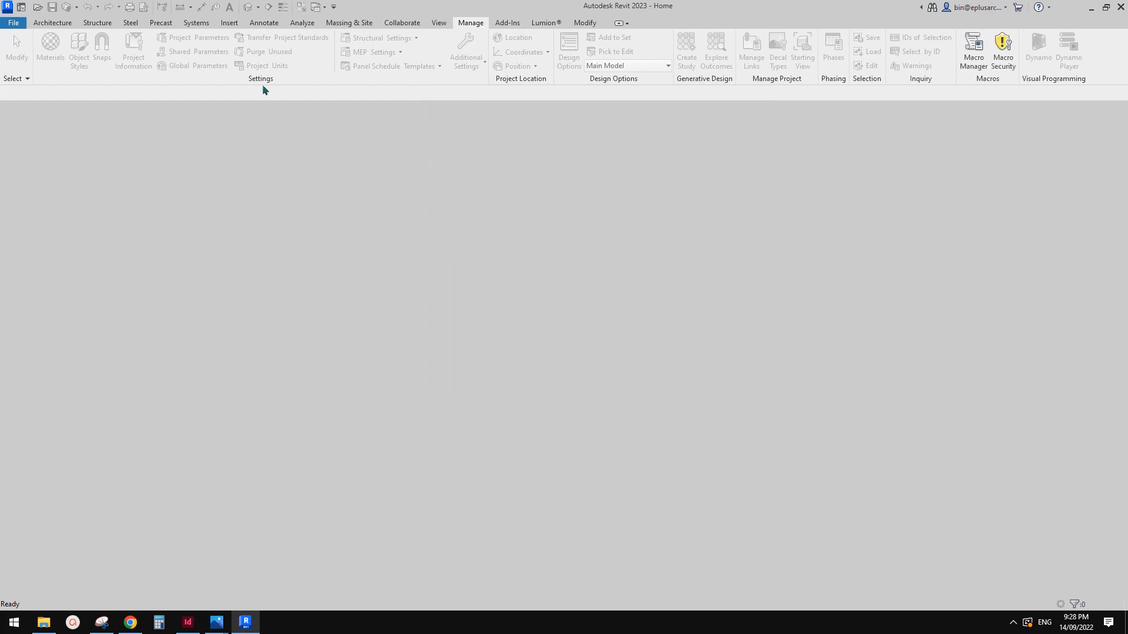
Create a new project from the Architectural Template and inspect the level heads in its North elevation.
{"action": "left_click", "coordinate": [13, 23]}
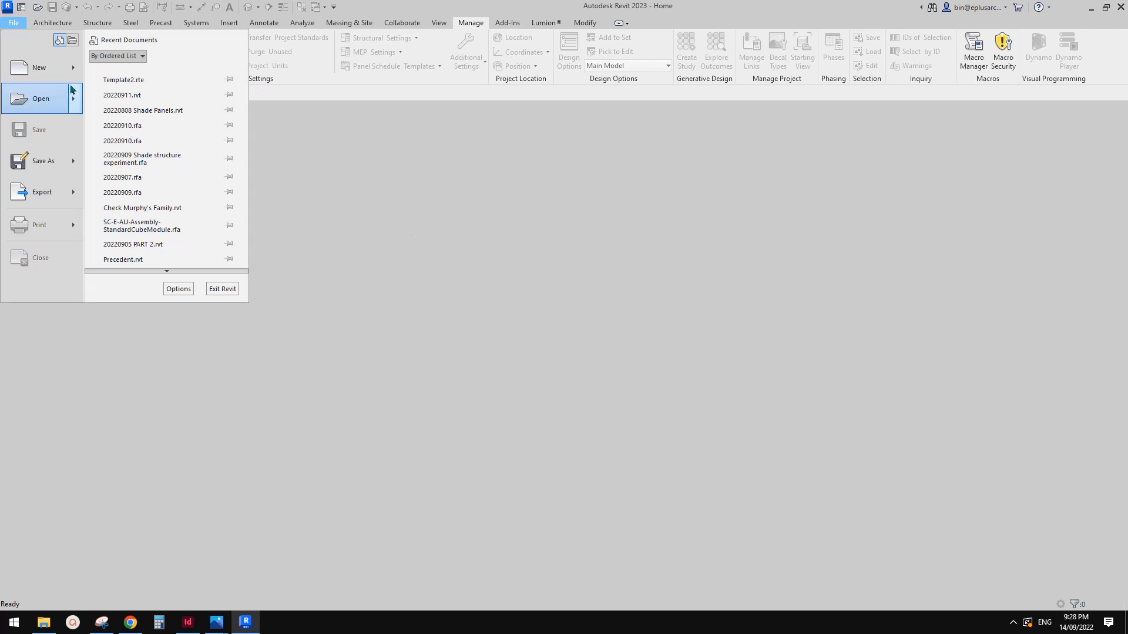
{"action": "left_click", "coordinate": [75, 66]}
{"action": "left_click", "coordinate": [154, 71]}
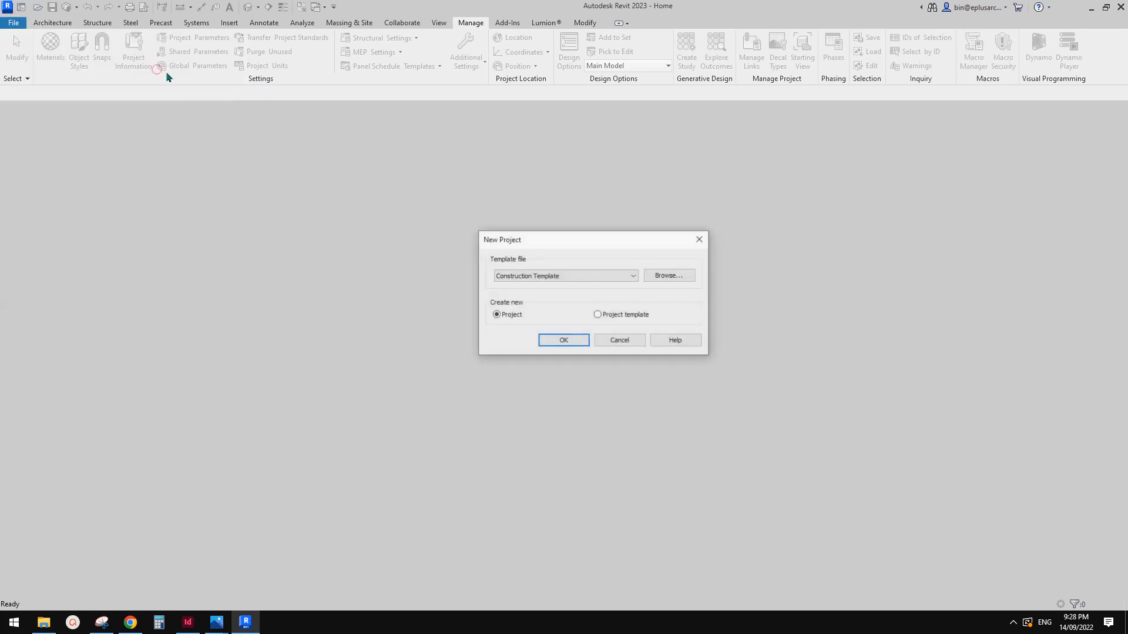
{"action": "left_click", "coordinate": [581, 276]}
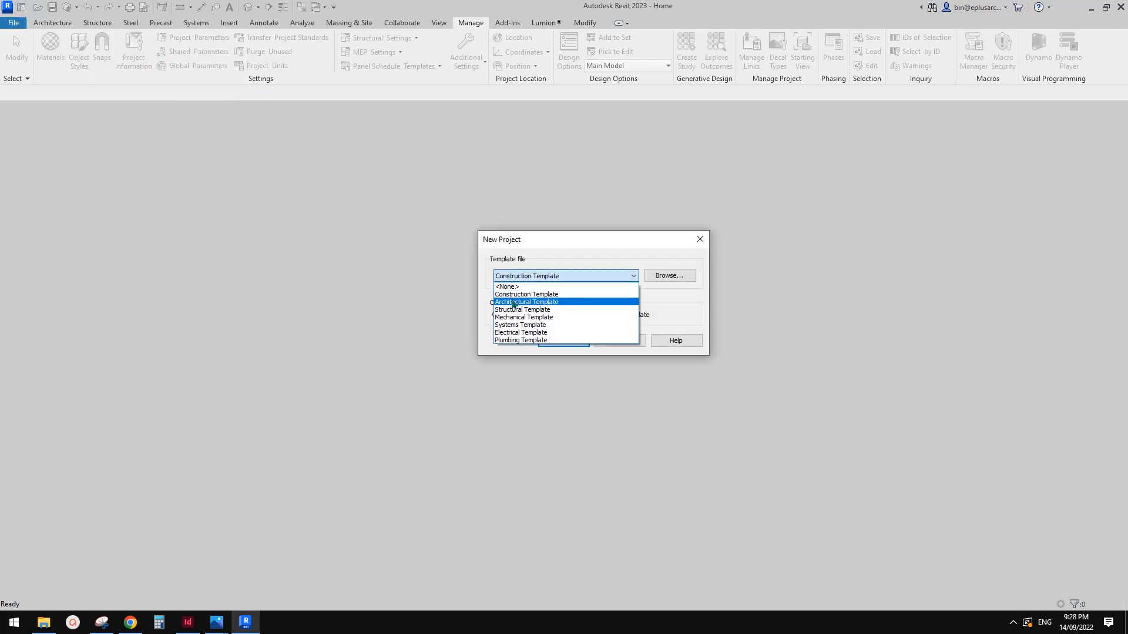
{"action": "left_click", "coordinate": [513, 302]}
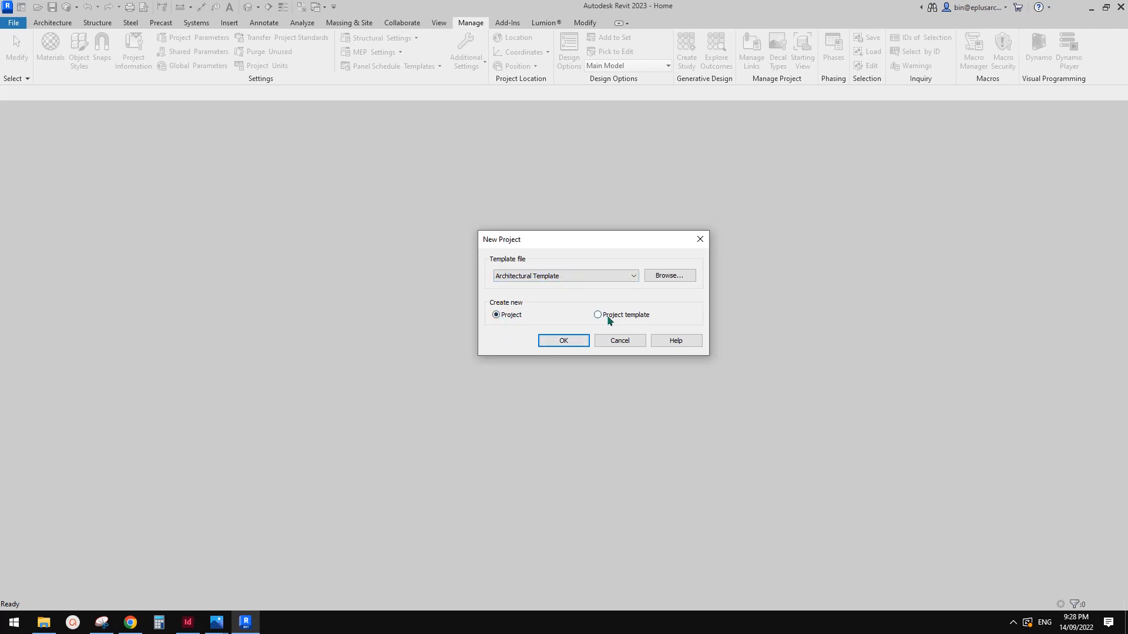
{"action": "left_click", "coordinate": [563, 340]}
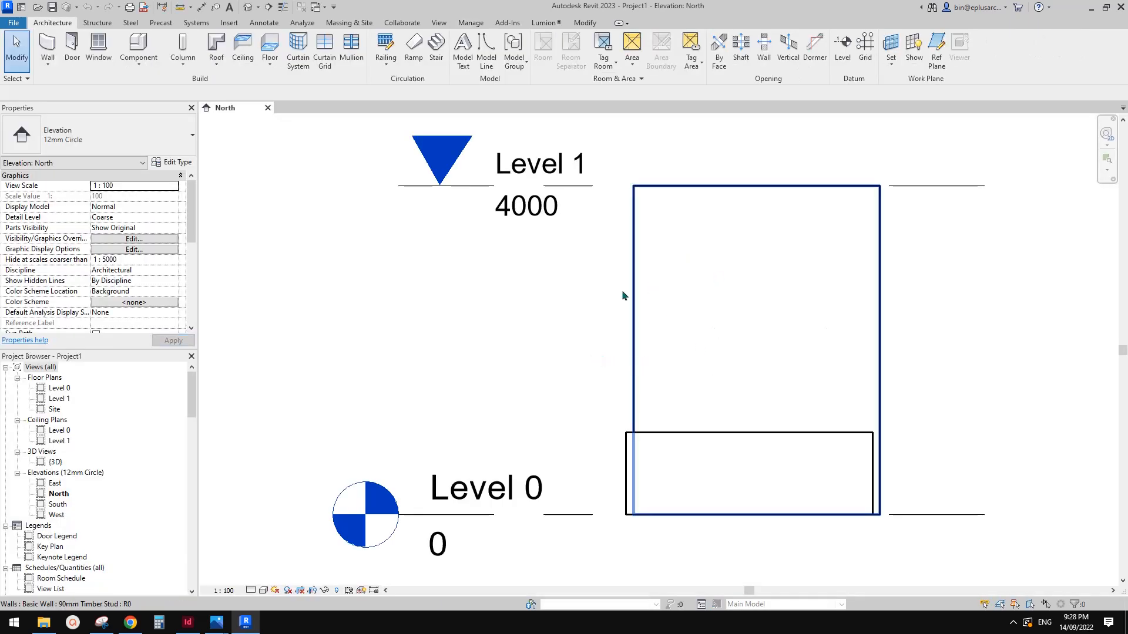
{"action": "scroll", "coordinate": [623, 295], "scroll_direction": "down", "scroll_amount": 3}
{"action": "middle_click_drag", "start_coordinate": [558, 326], "coordinate": [619, 320]}
{"action": "left_click", "coordinate": [593, 298]}
{"action": "key", "text": "Escape"}
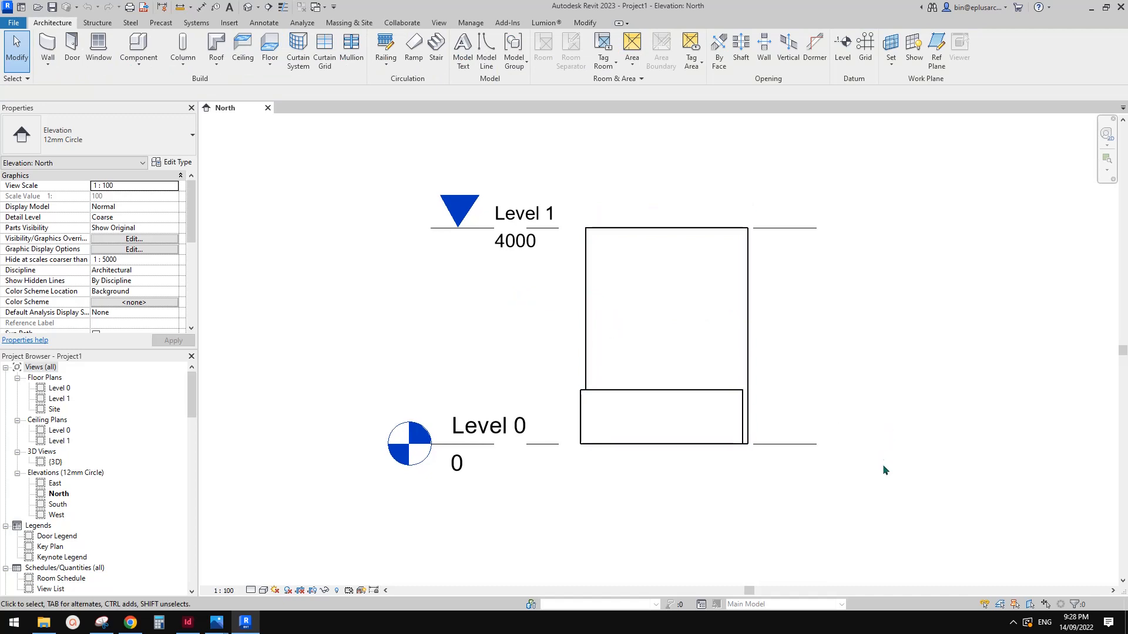
Open the default 3D view and delete the two walls and the desk, keeping only the levels.
{"action": "left_click", "coordinate": [245, 11]}
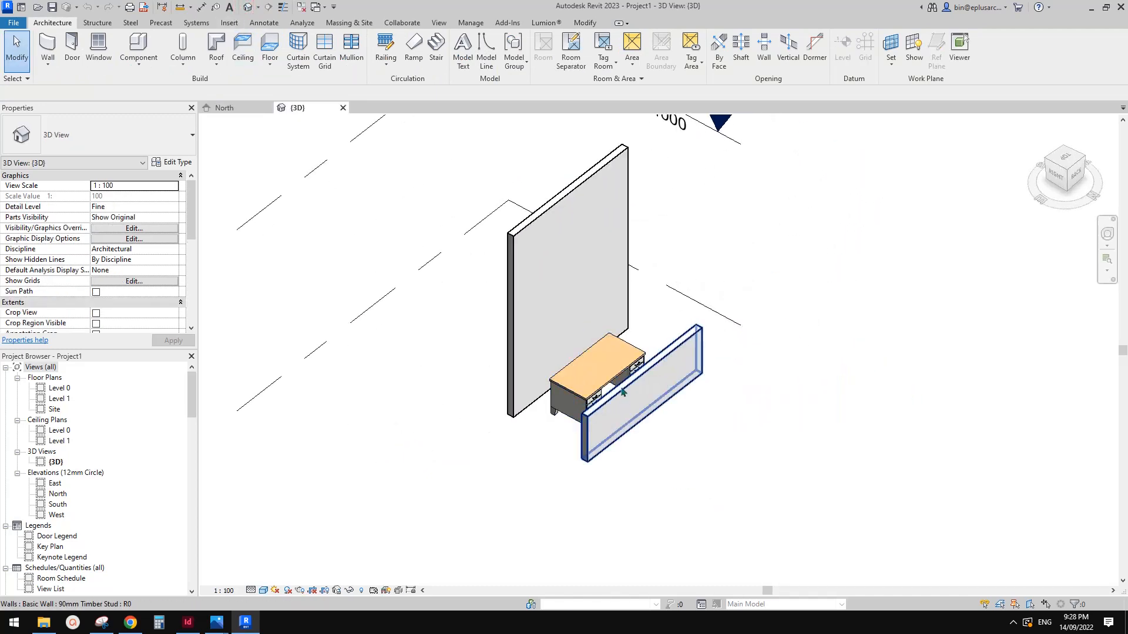
{"action": "scroll", "coordinate": [622, 392], "scroll_direction": "up", "scroll_amount": 4}
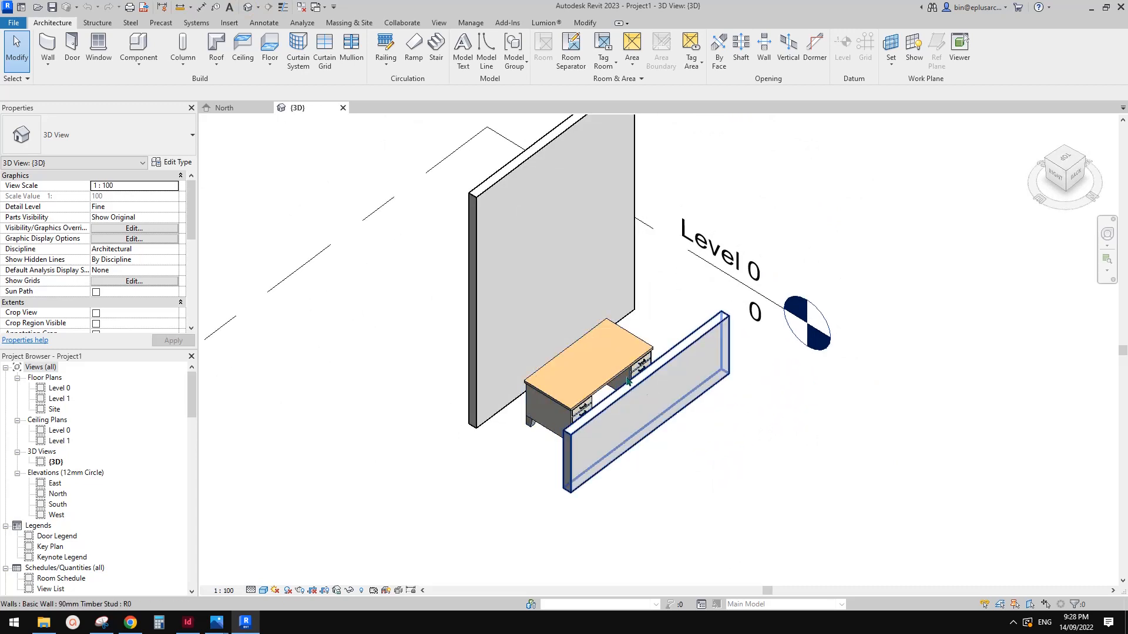
{"action": "scroll", "coordinate": [714, 361], "scroll_direction": "down", "scroll_amount": 3}
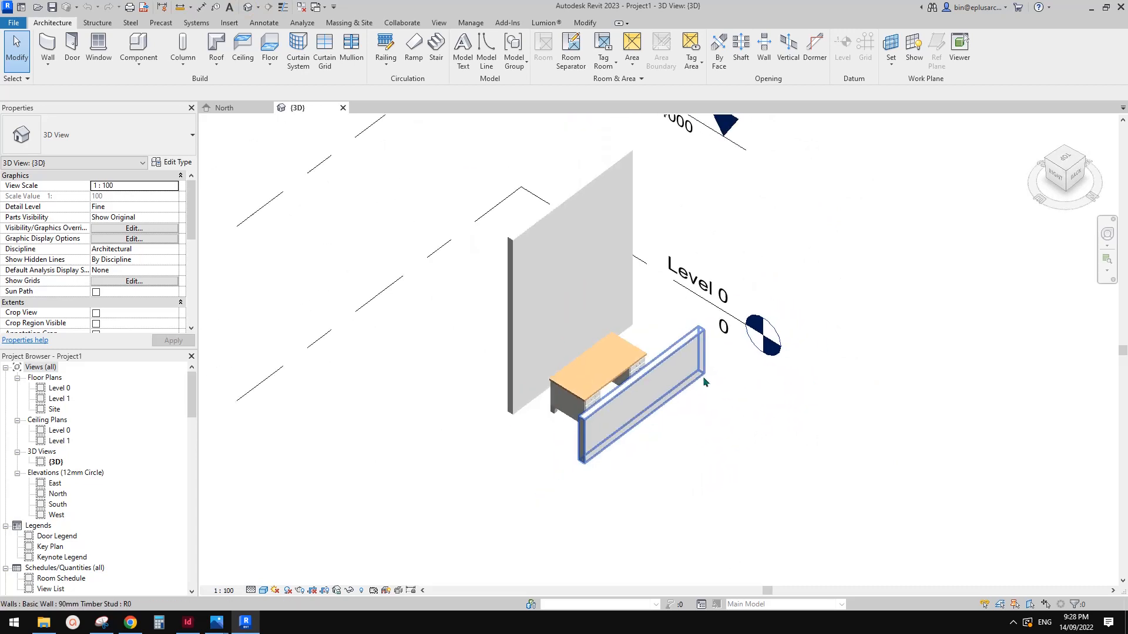
{"action": "scroll", "coordinate": [433, 273], "scroll_direction": "down", "scroll_amount": 2}
{"action": "scroll", "coordinate": [594, 326], "scroll_direction": "down", "scroll_amount": 1}
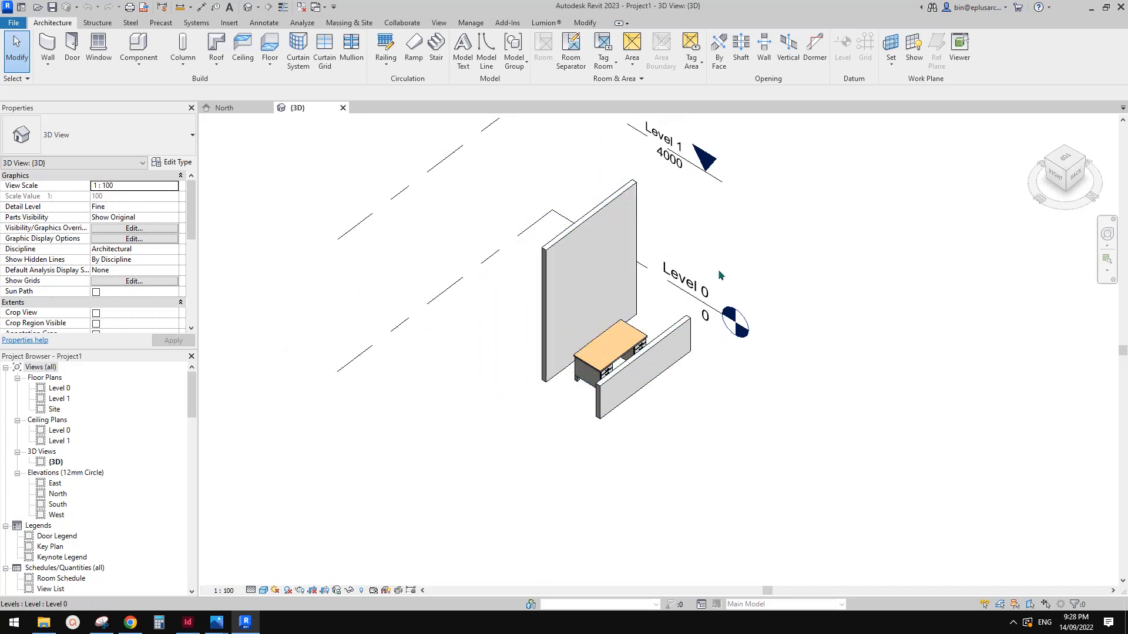
{"action": "middle_click_drag", "start_coordinate": [710, 273], "coordinate": [662, 421], "text": "shift"}
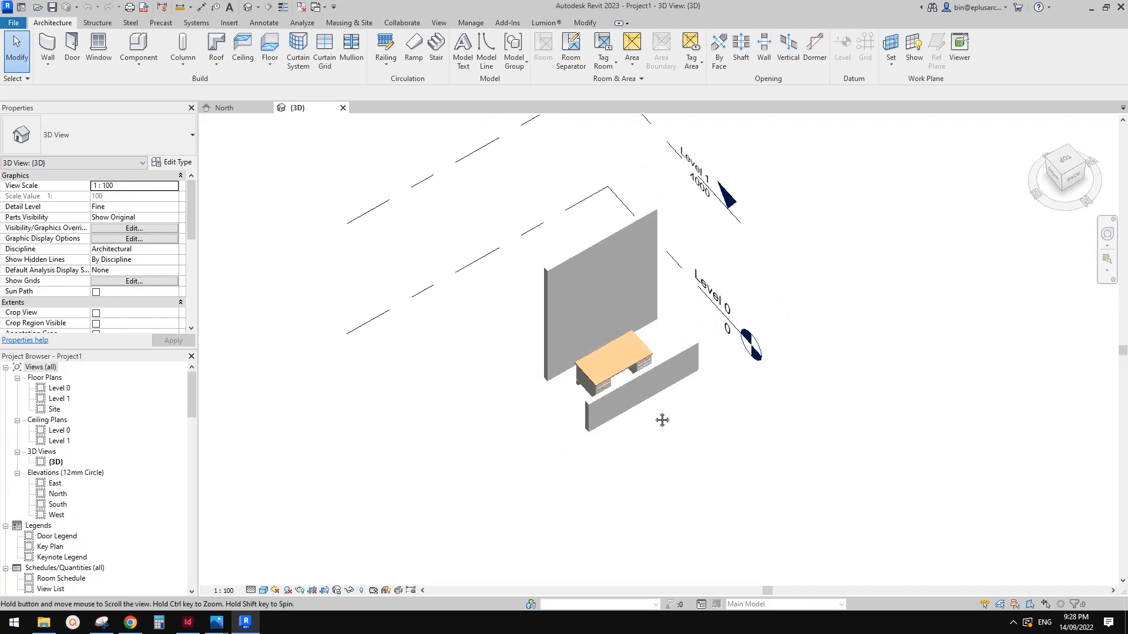
{"action": "left_click_drag", "start_coordinate": [643, 461], "coordinate": [573, 365]}
{"action": "middle_click_drag", "start_coordinate": [716, 338], "coordinate": [693, 347]}
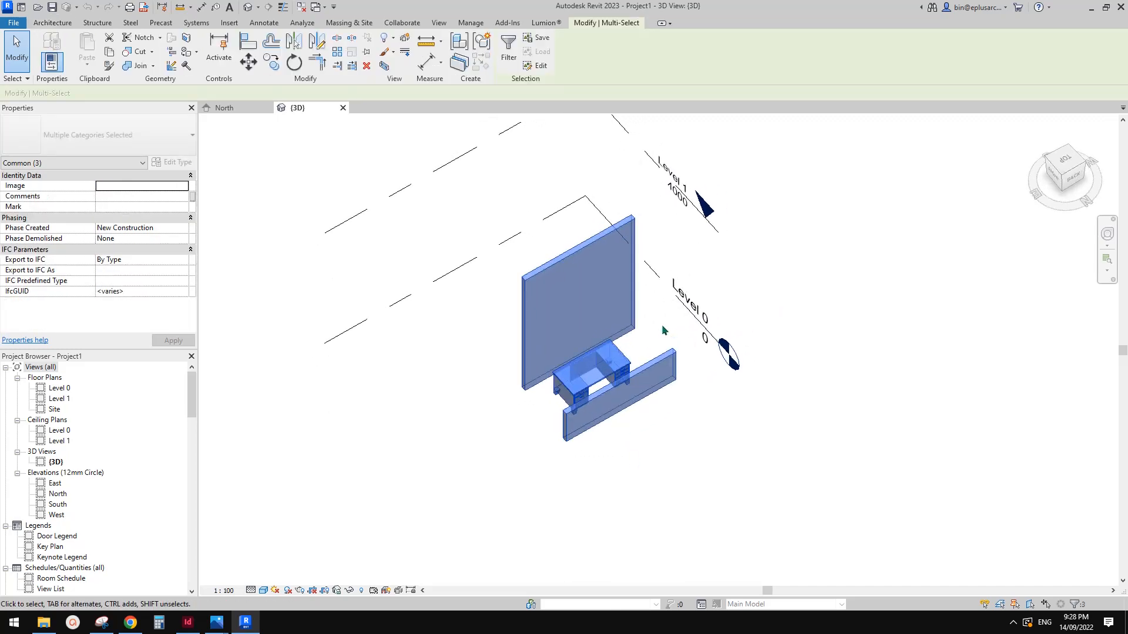
{"action": "key", "text": "Delete"}
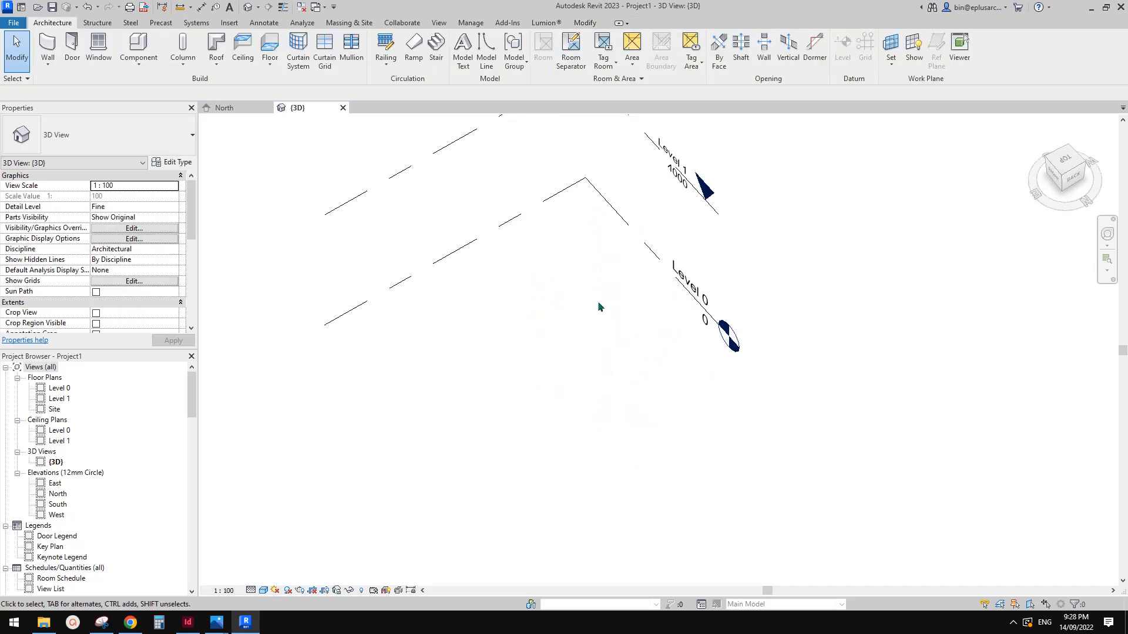
{"action": "middle_click_drag", "start_coordinate": [597, 301], "coordinate": [642, 306], "text": "shift"}
{"action": "middle_click_drag", "start_coordinate": [642, 306], "coordinate": [693, 324], "text": "shift"}
{"action": "scroll", "coordinate": [658, 296], "scroll_direction": "up", "scroll_amount": 1}
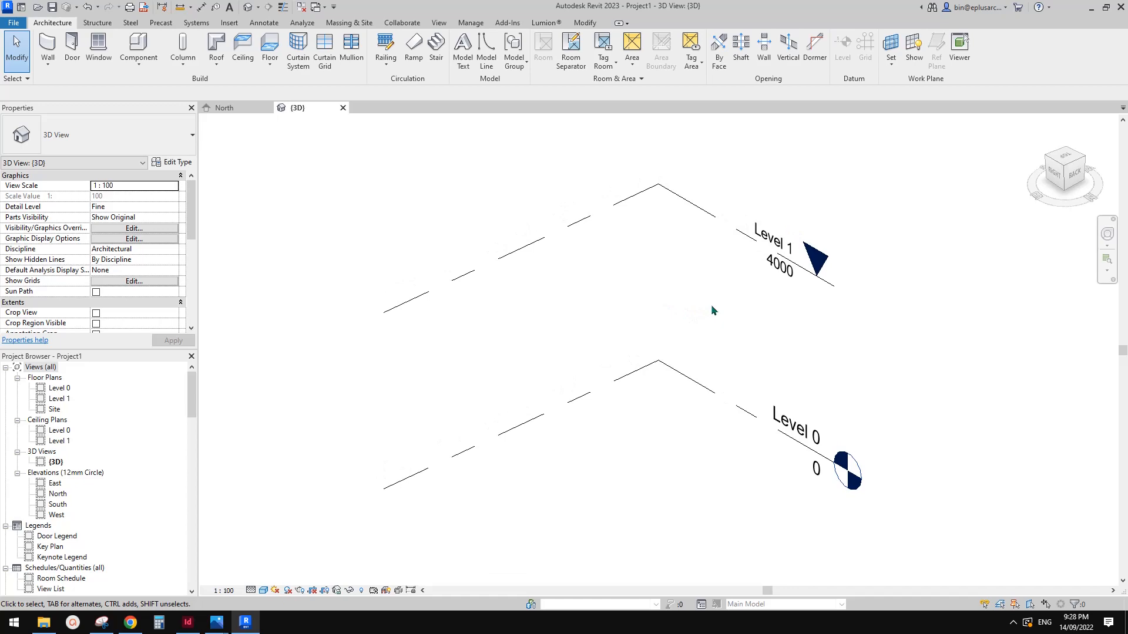